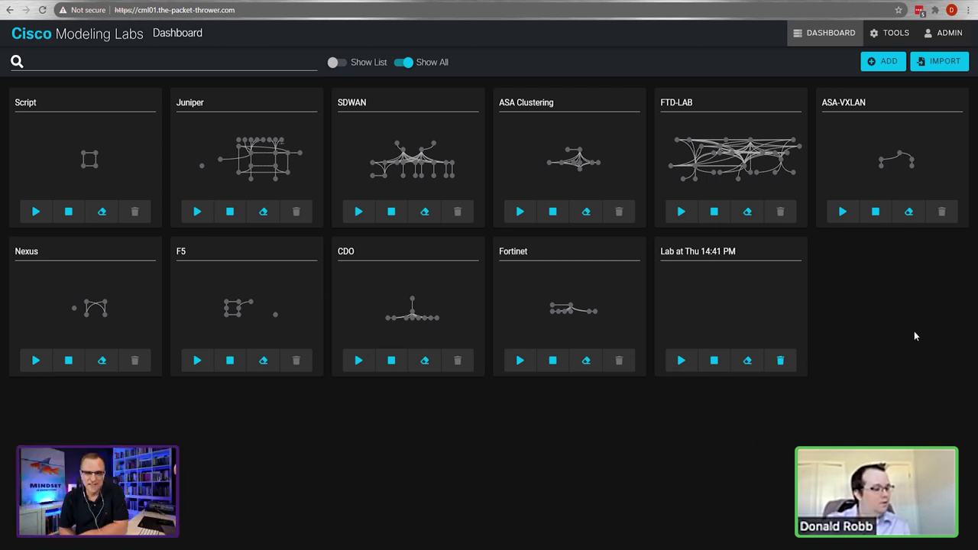
Step: Delete the Thu 14:41 PM lab, then open the FTDv card under Node and Image Definitions
click(781, 361)
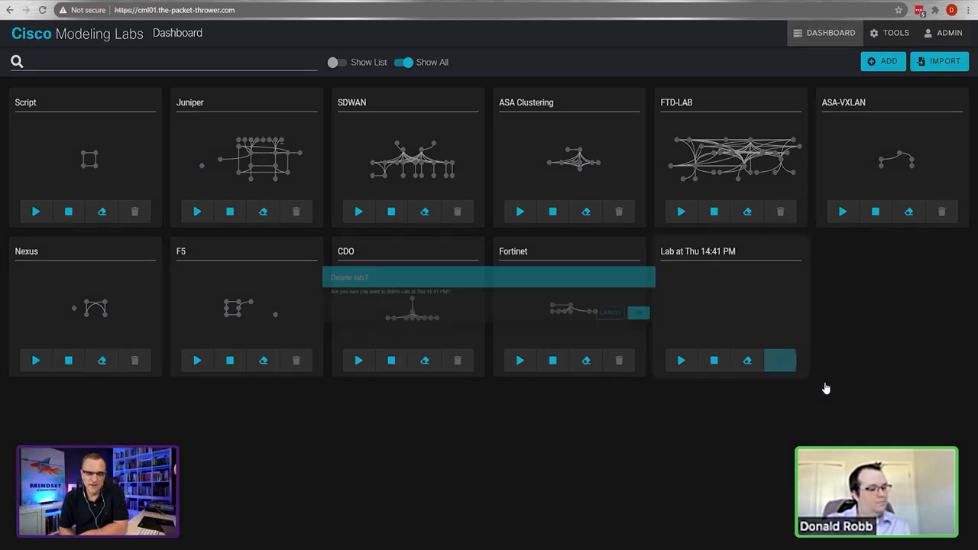
key(Return)
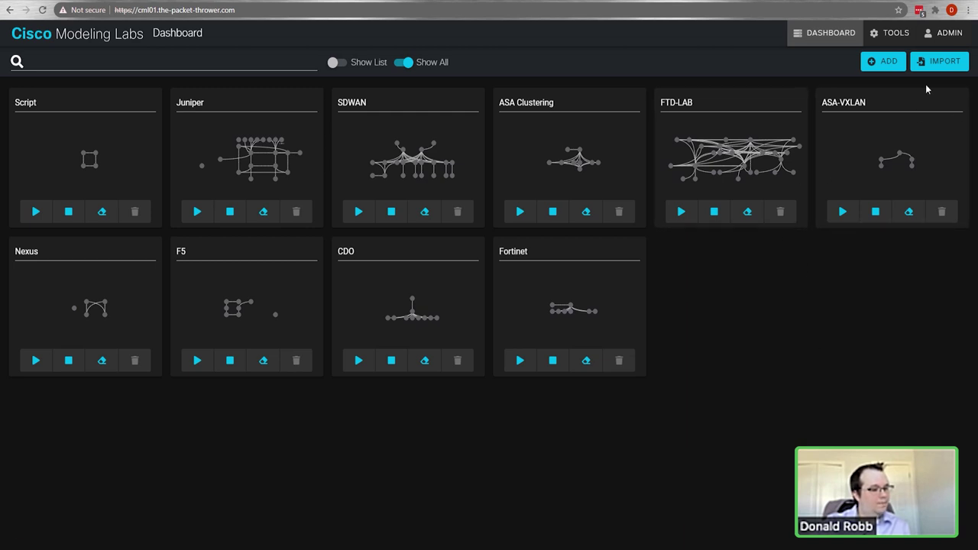
click(893, 33)
click(885, 91)
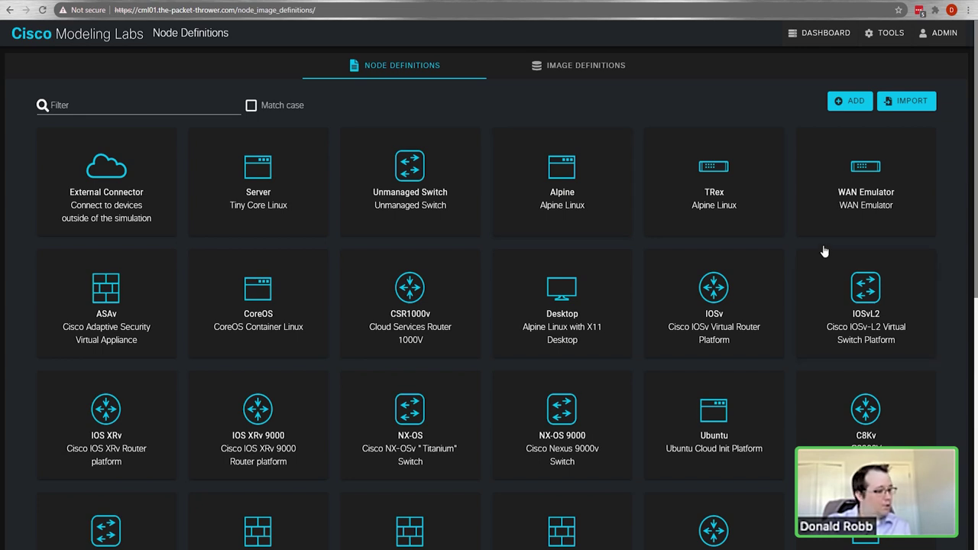
scroll(823, 245, down, 8)
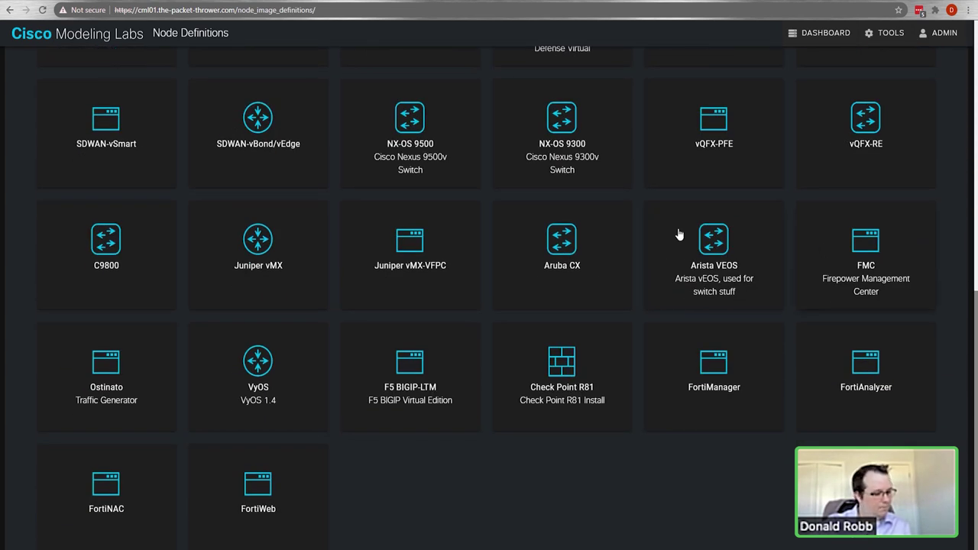
scroll(524, 375, up, 2)
scroll(529, 415, up, 2)
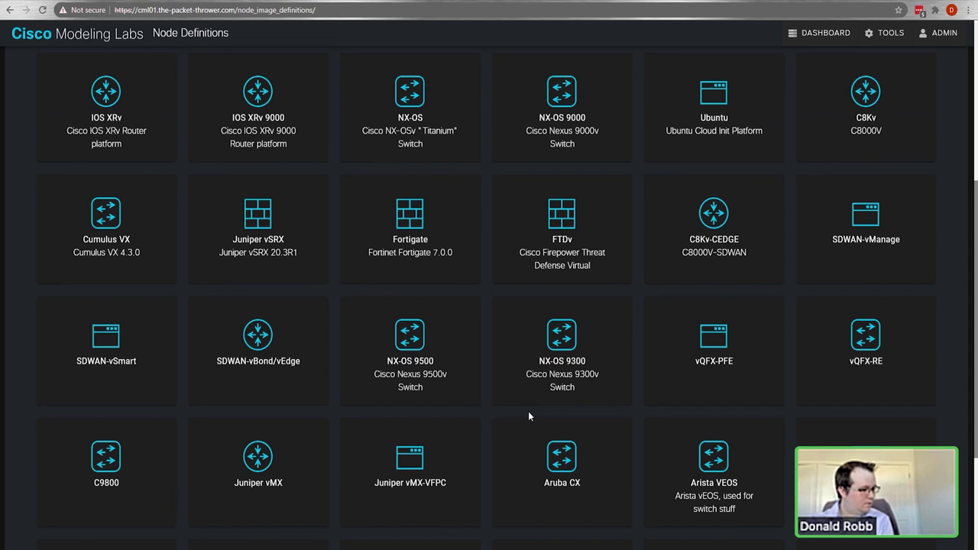
click(565, 222)
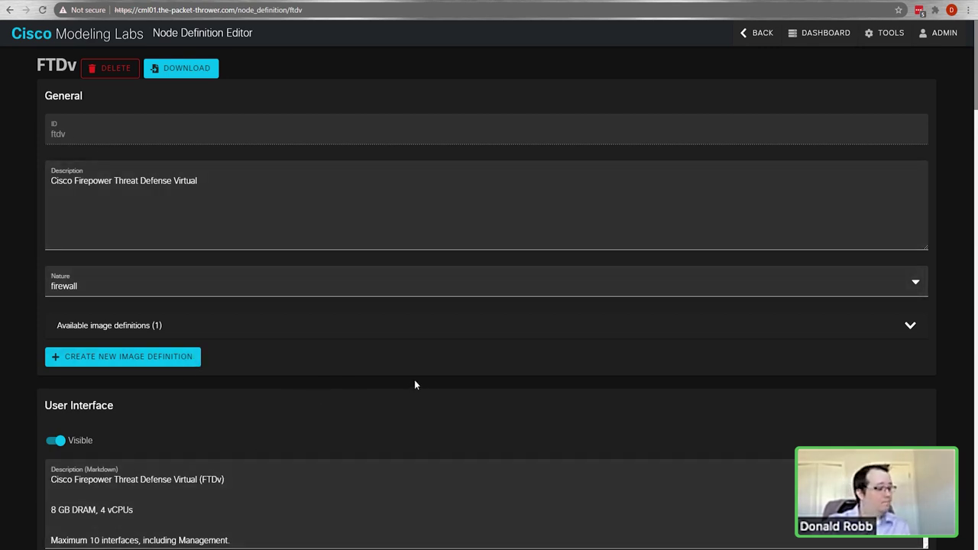
Step: Scroll through the FTDv node definition to review its memory and CPU settings
scroll(416, 383, down, 5)
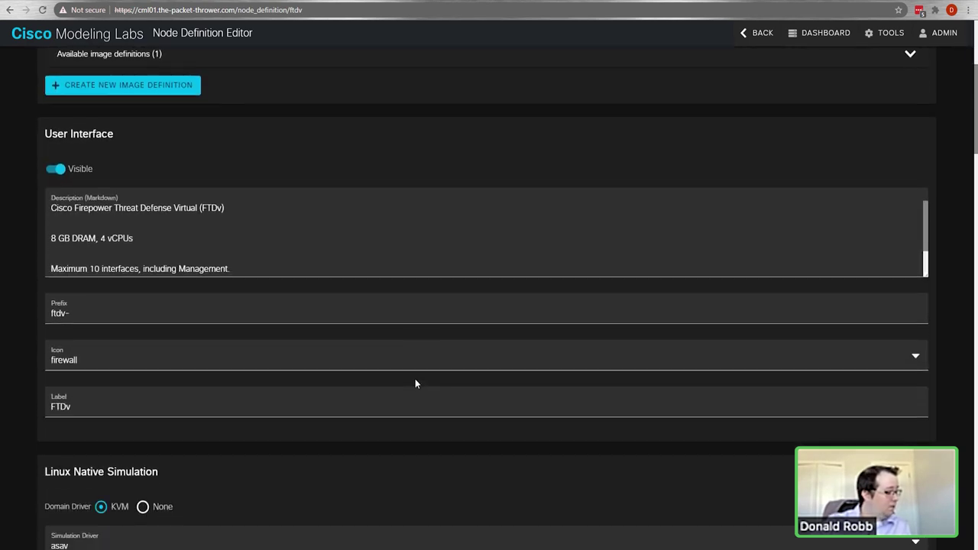
scroll(414, 378, down, 3)
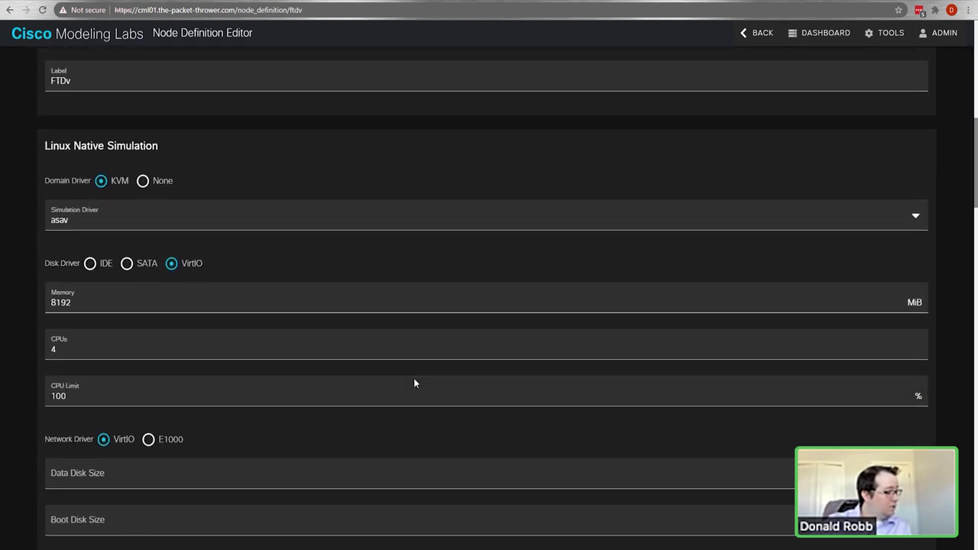
scroll(155, 247, down, 1)
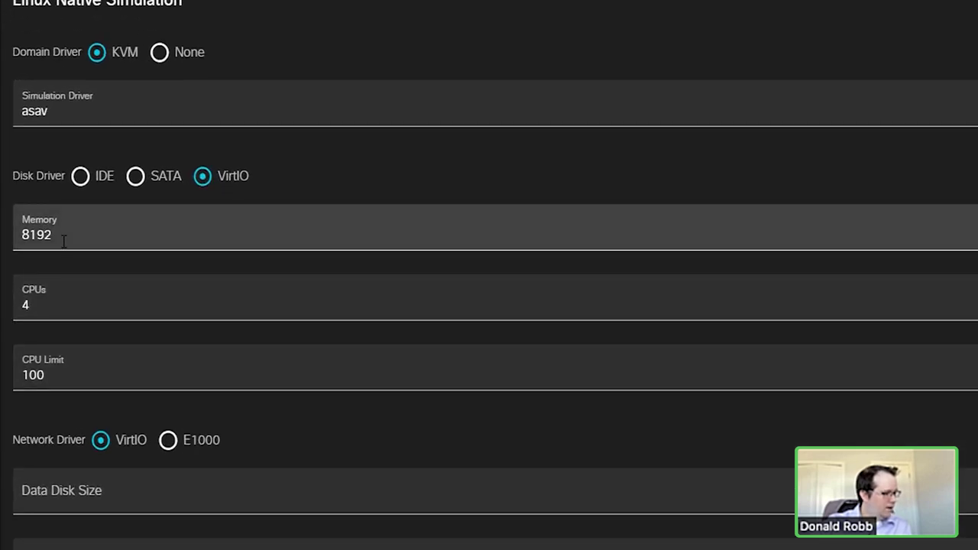
scroll(208, 257, down, 8)
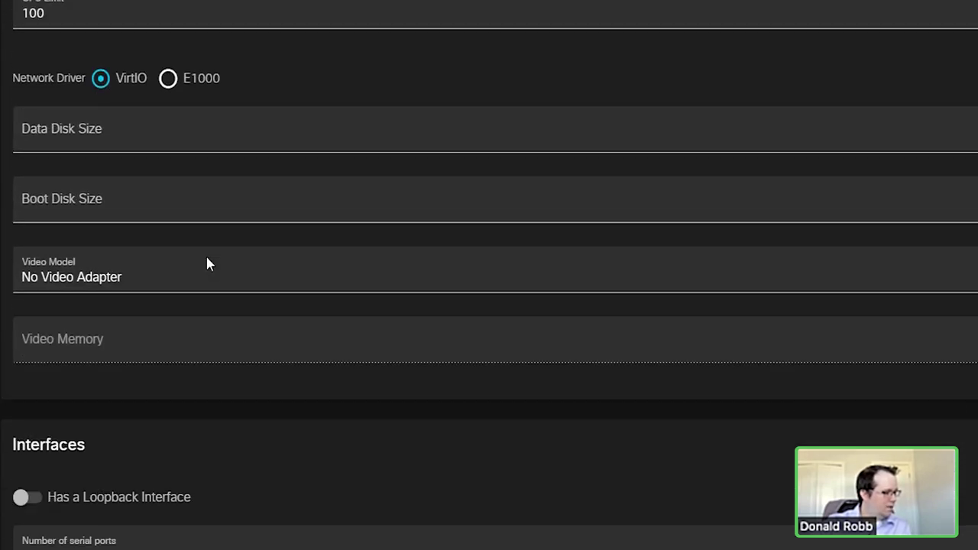
scroll(115, 385, down, 3)
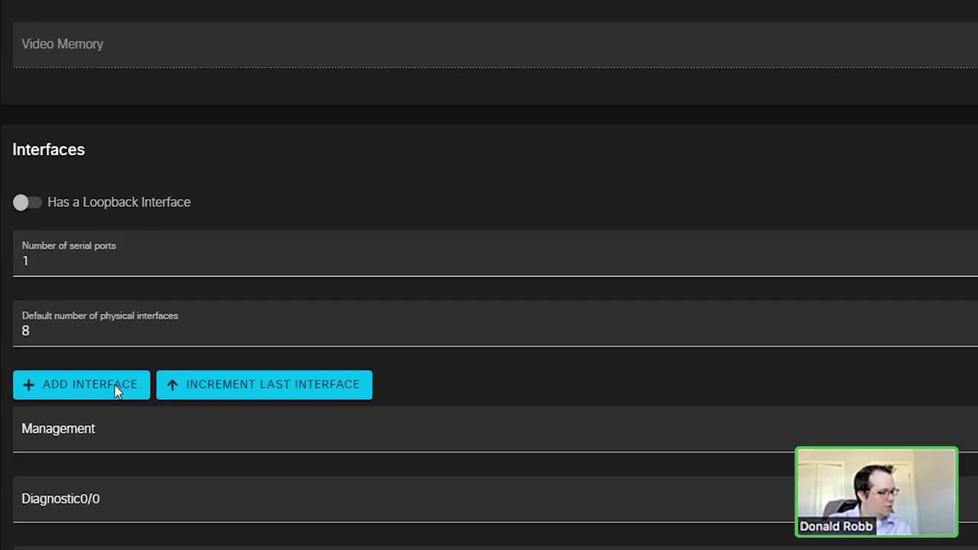
scroll(168, 363, down, 1)
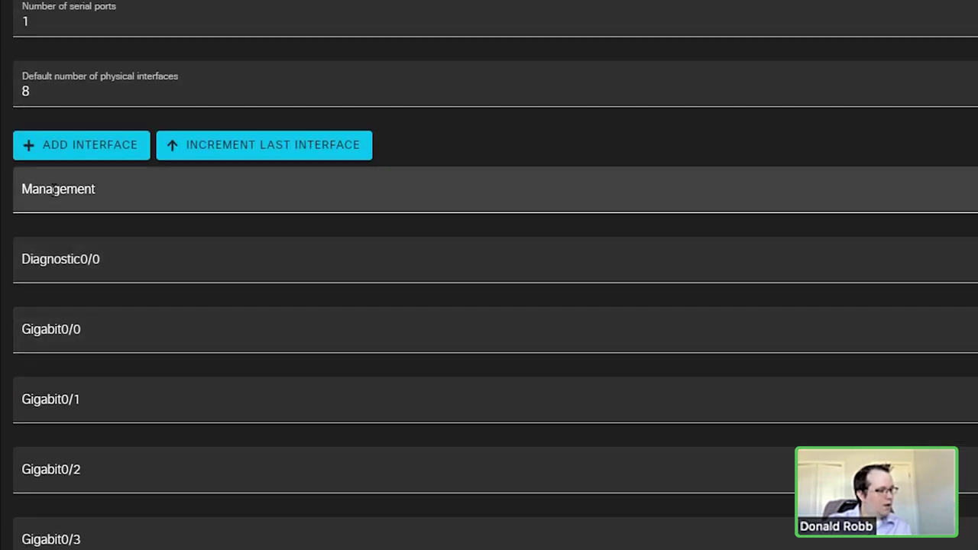
Step: Select the Management and Diagnostic0/0 interface names, then start a new browser tab
double_click(55, 189)
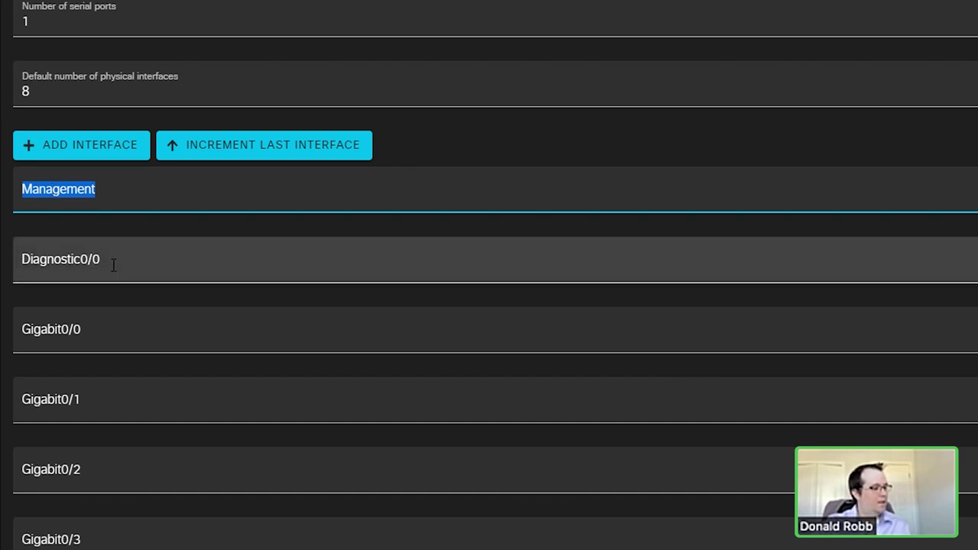
double_click(26, 260)
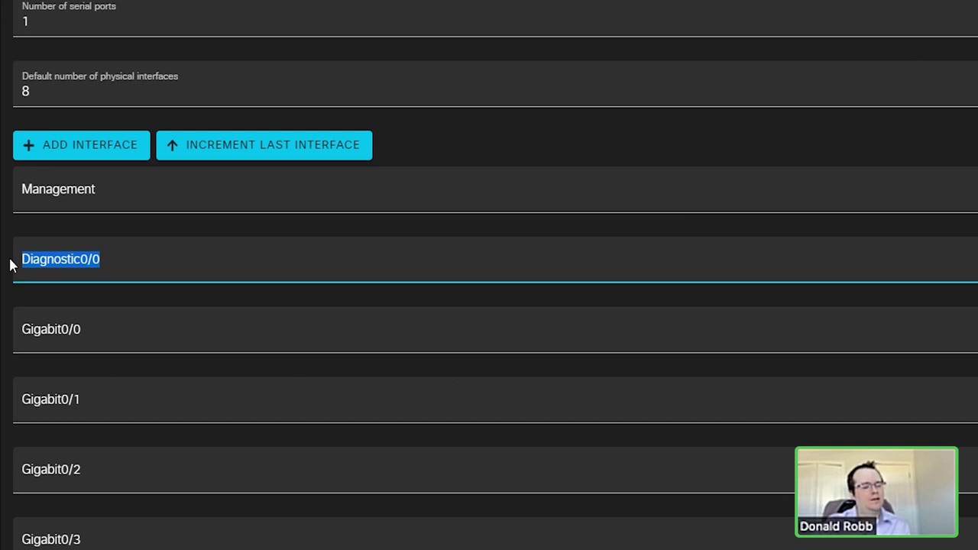
double_click(61, 189)
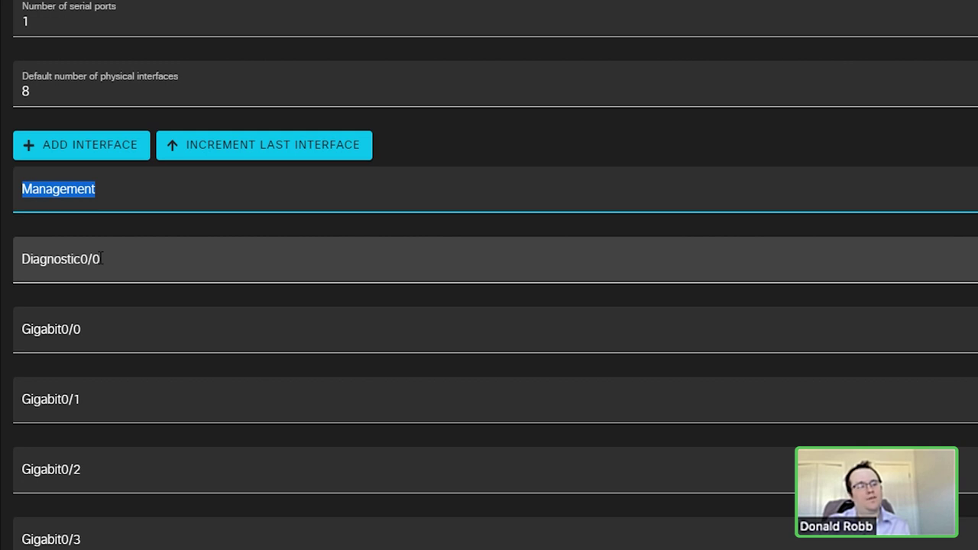
click(100, 259)
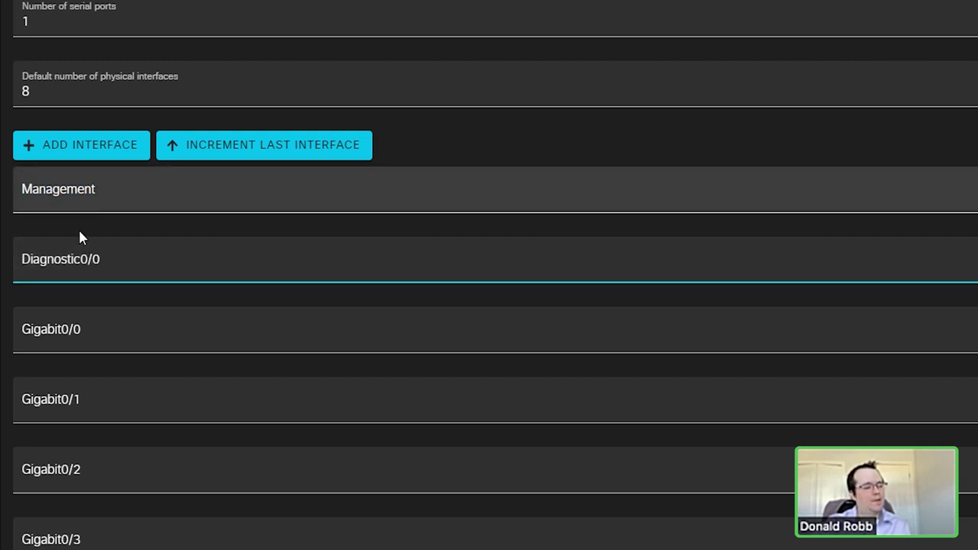
double_click(89, 189)
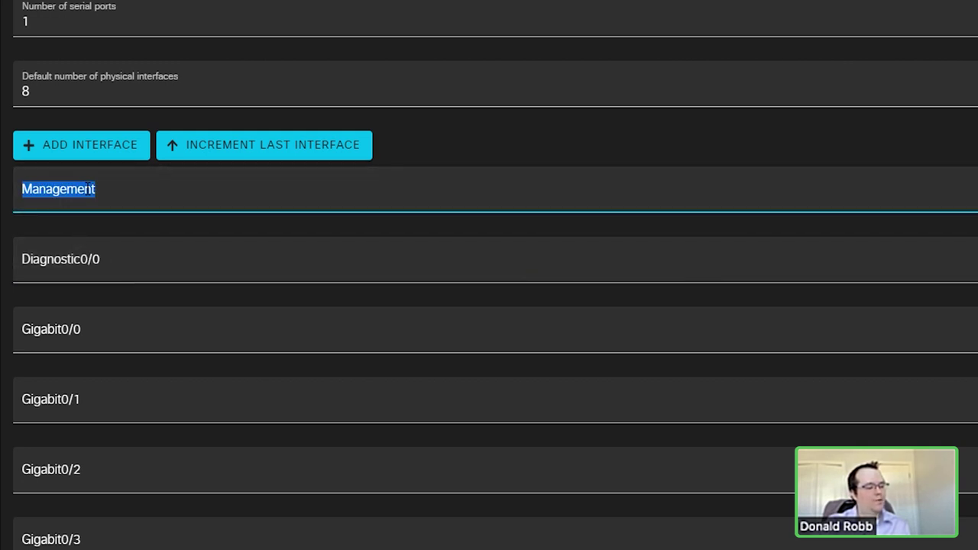
drag(99, 259, 20, 259)
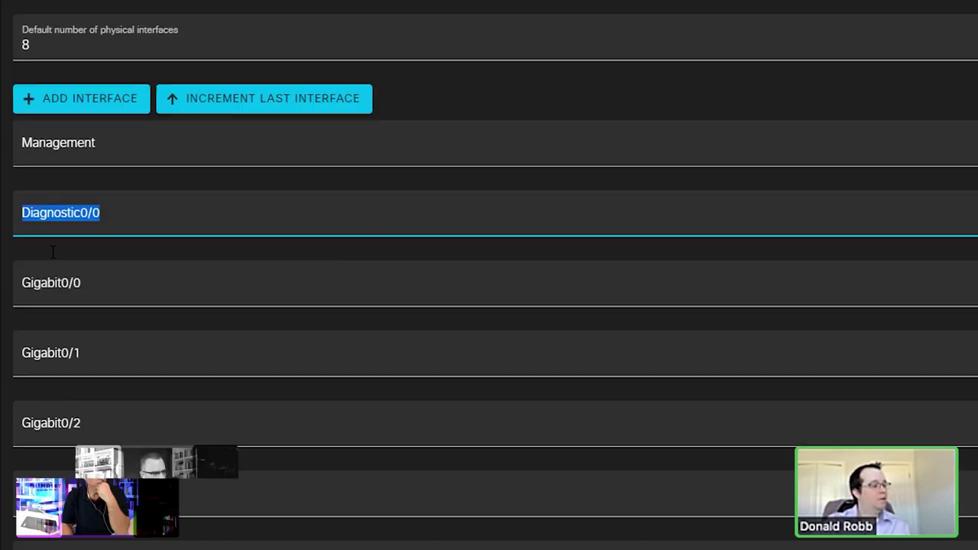
scroll(73, 260, up, 1)
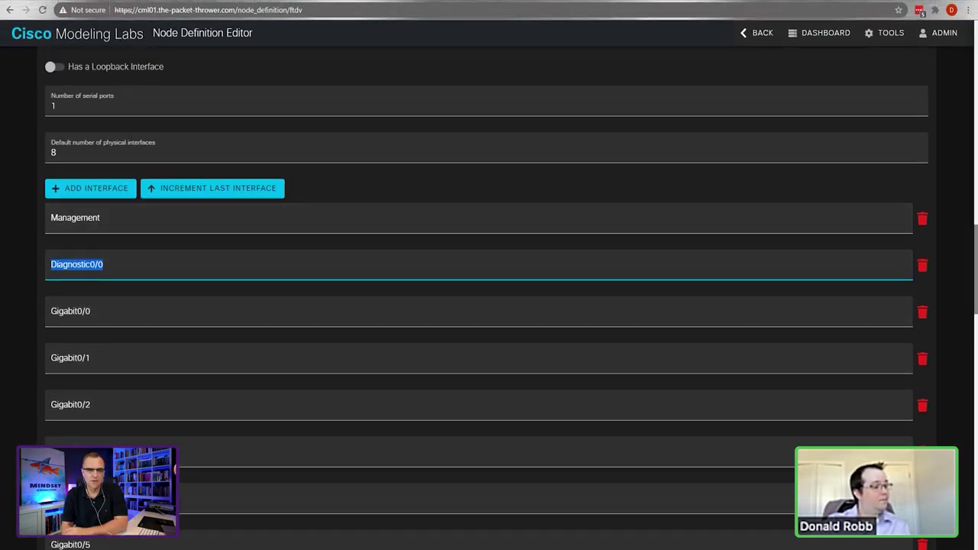
click(387, 12)
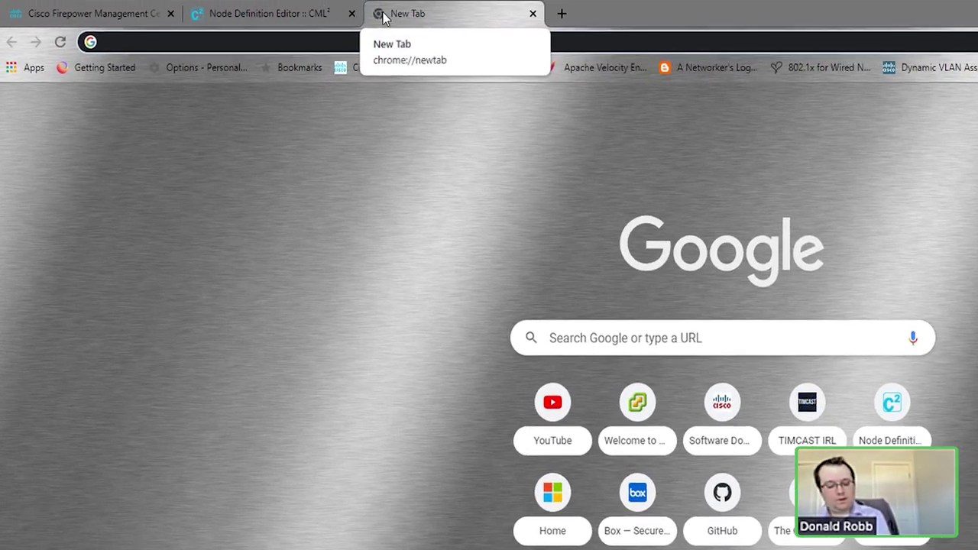
Step: Go to the Cisco software download site and search for firepower
text(sof)
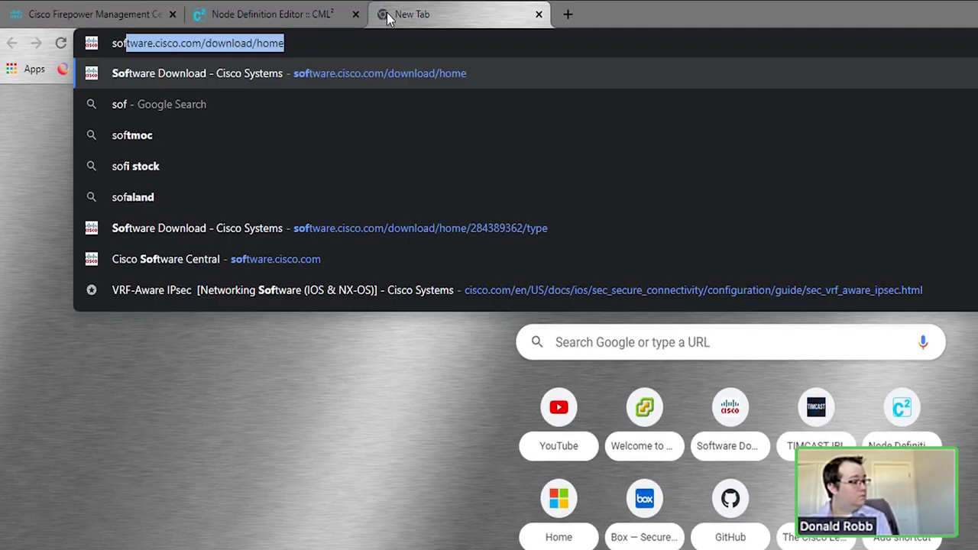
key(Return)
text(firepower)
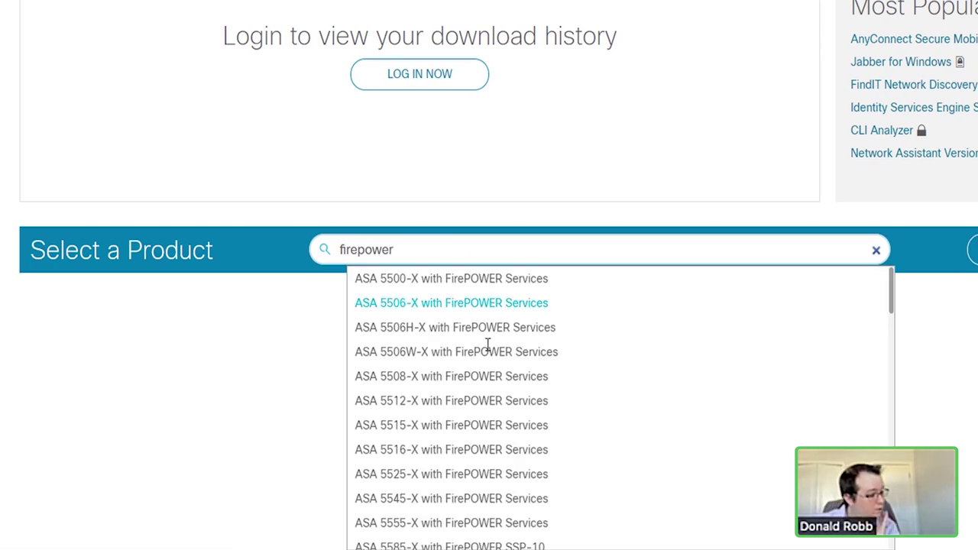
scroll(481, 359, down, 10)
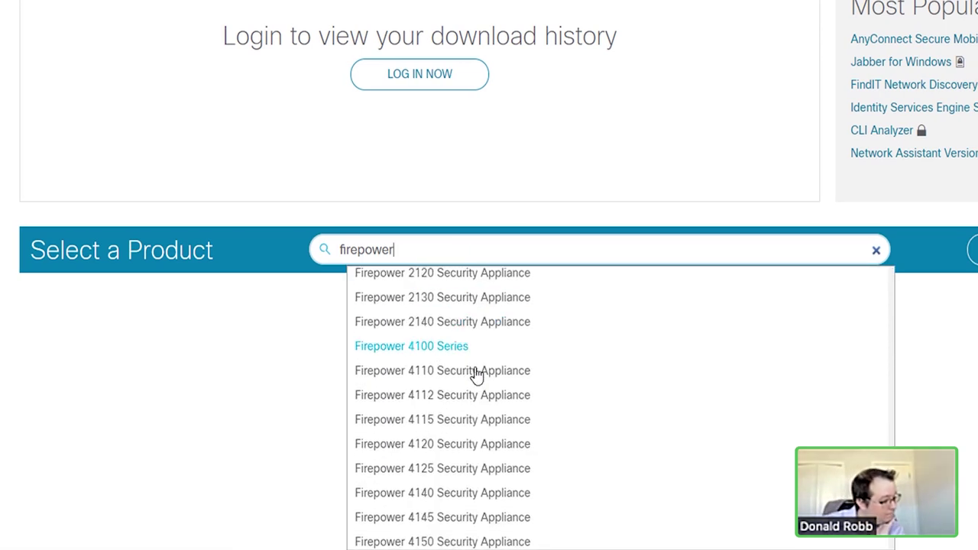
scroll(467, 436, down, 6)
Step: Show the Firepower NGFW Virtual FTD software release 7.0.1 files, including the KVM package
click(462, 541)
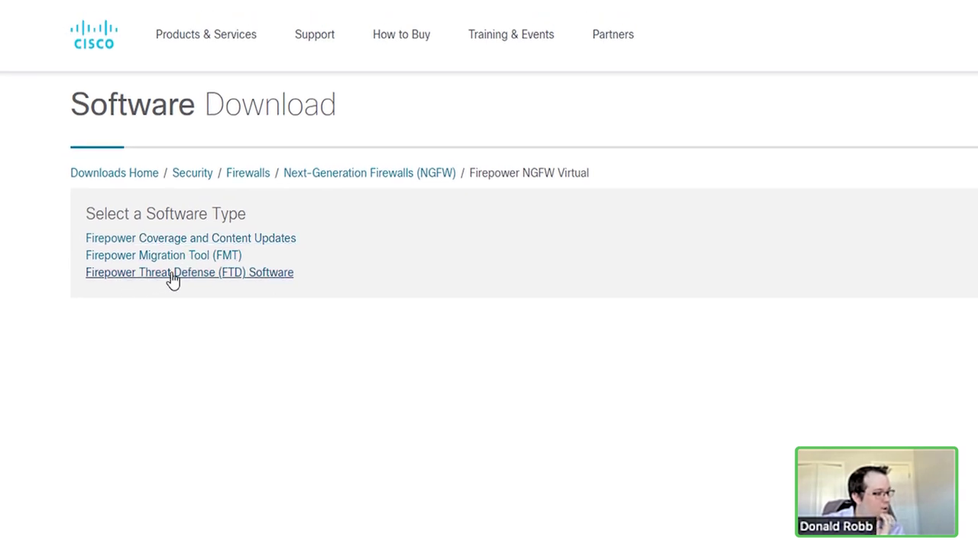
click(173, 275)
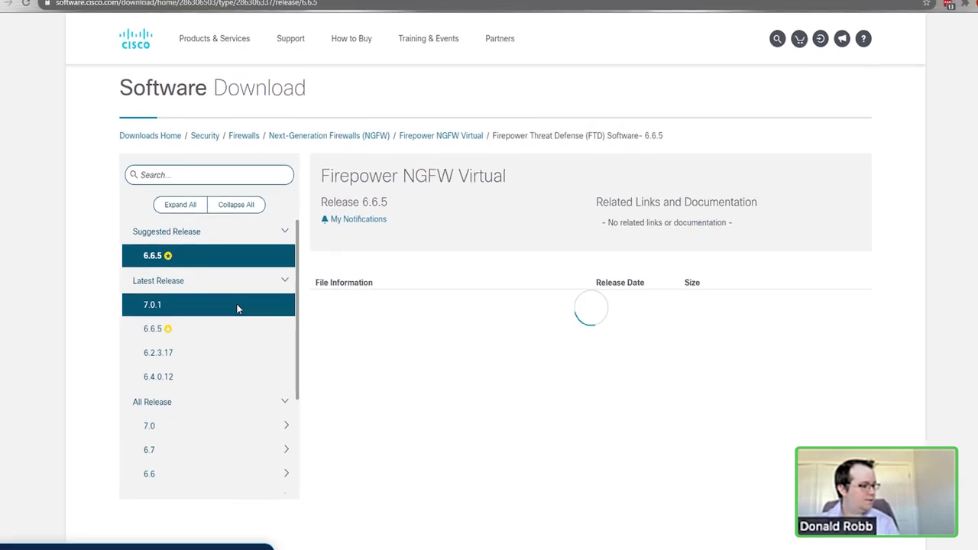
click(208, 303)
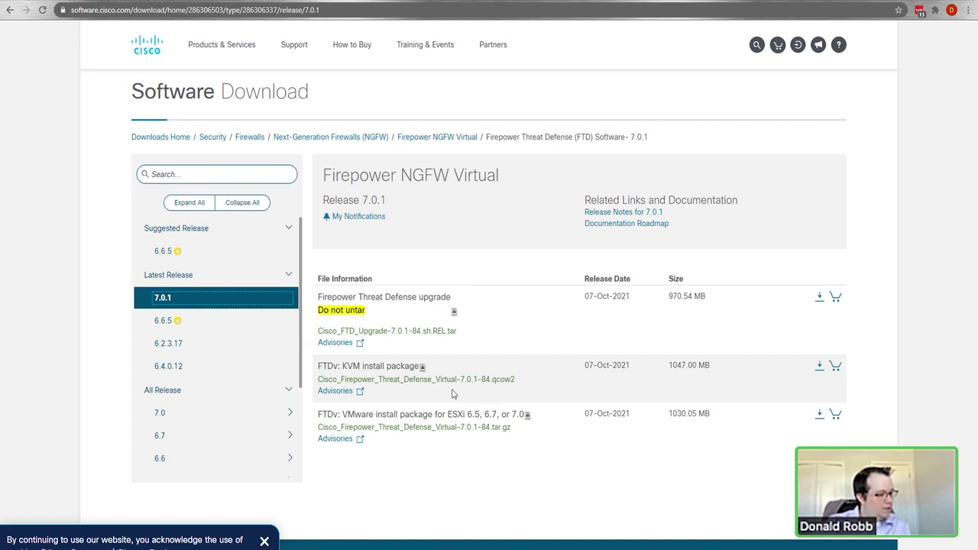
mouse_move(344, 370)
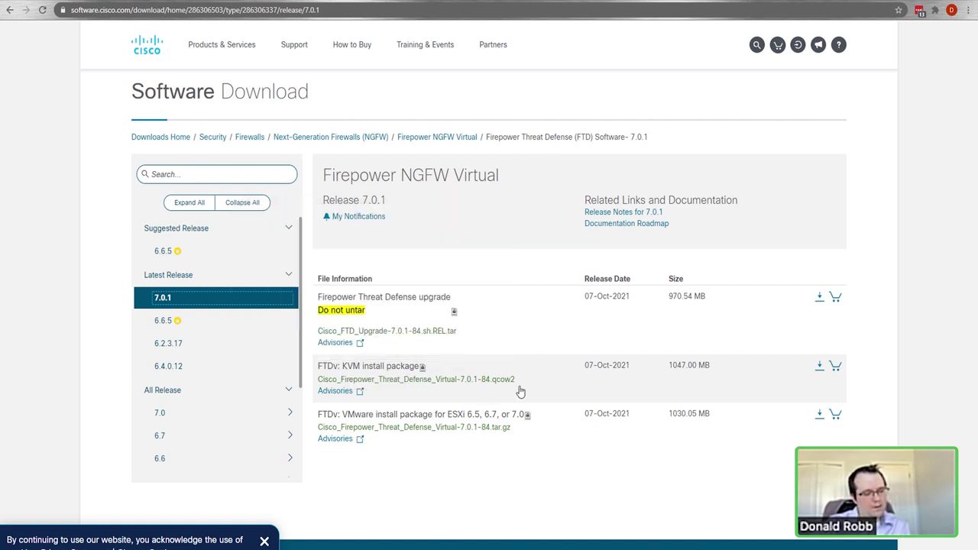
mouse_move(508, 388)
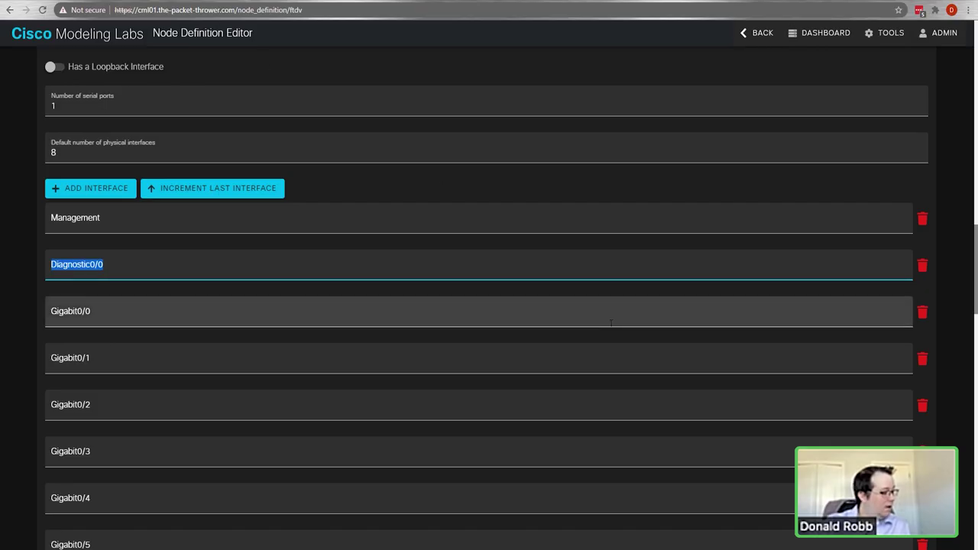
Step: Scroll down to Provisioning and expand the day0-config content to read its FTD settings
scroll(600, 321, down, 6)
scroll(593, 321, down, 1)
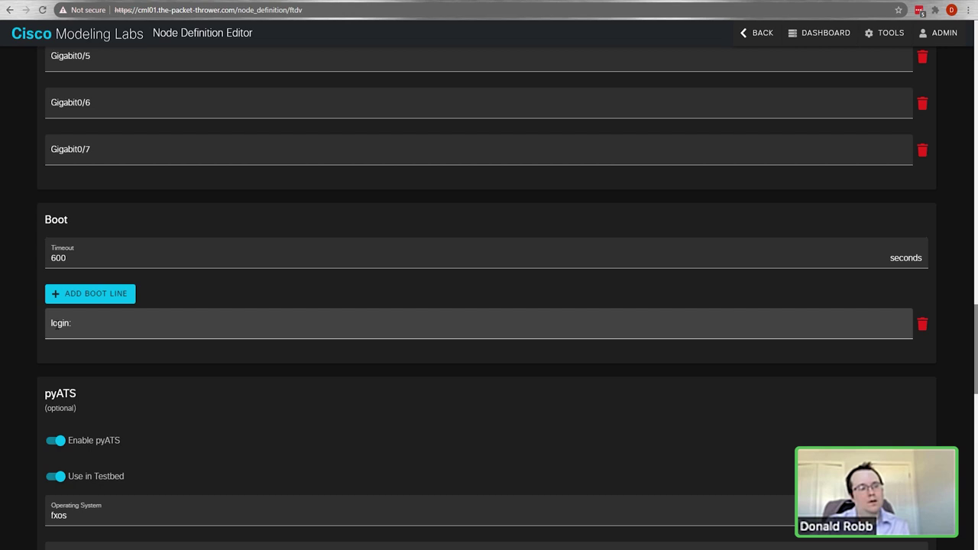
scroll(146, 307, down, 6)
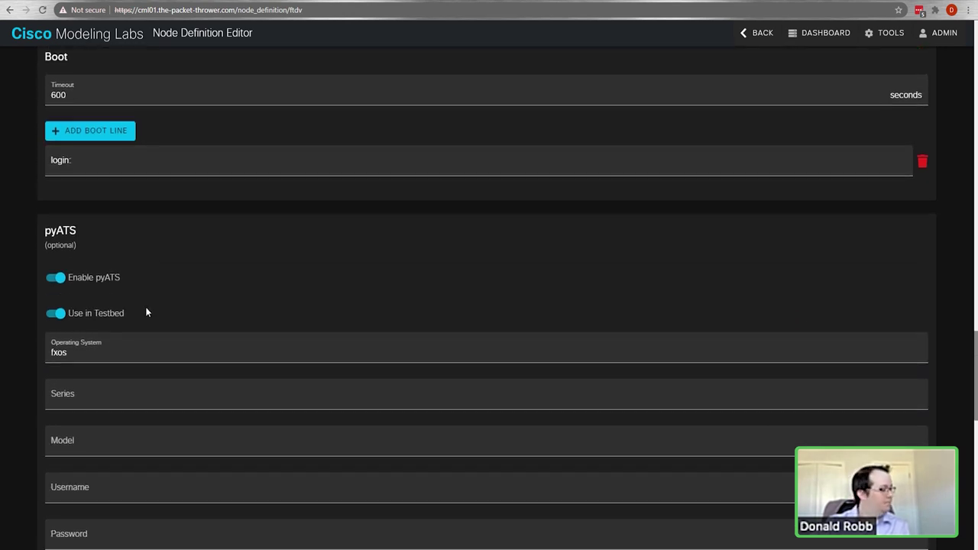
scroll(144, 309, down, 8)
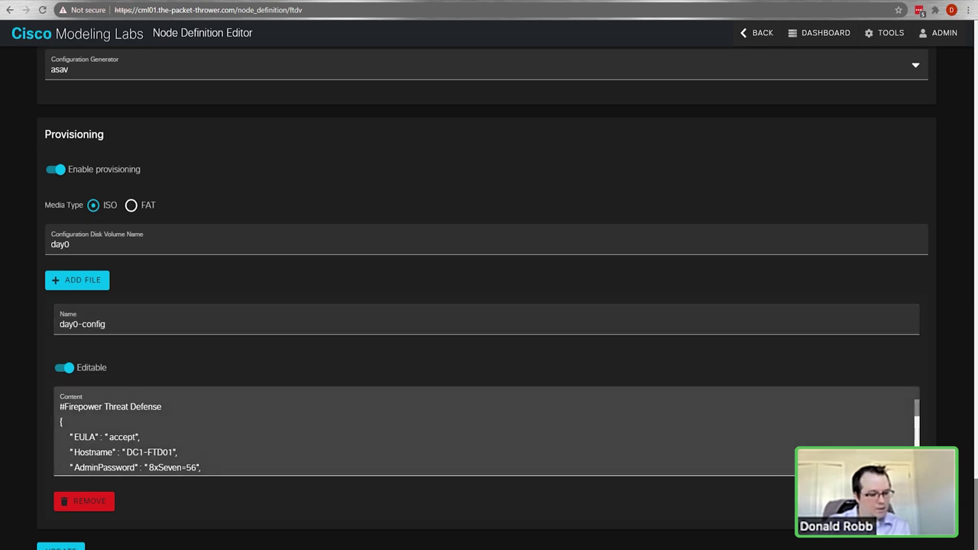
click(560, 470)
scroll(560, 471, up, 1)
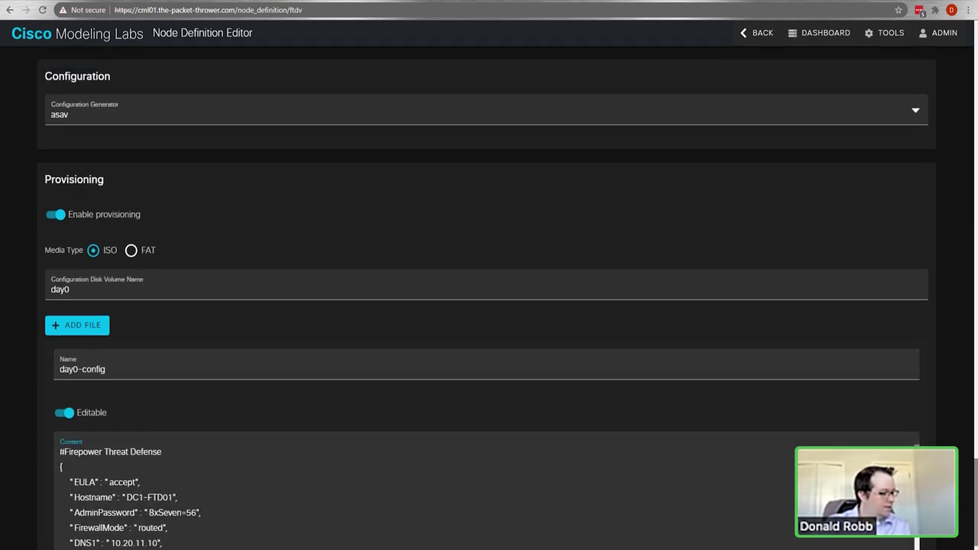
scroll(560, 470, down, 1)
scroll(561, 470, up, 1)
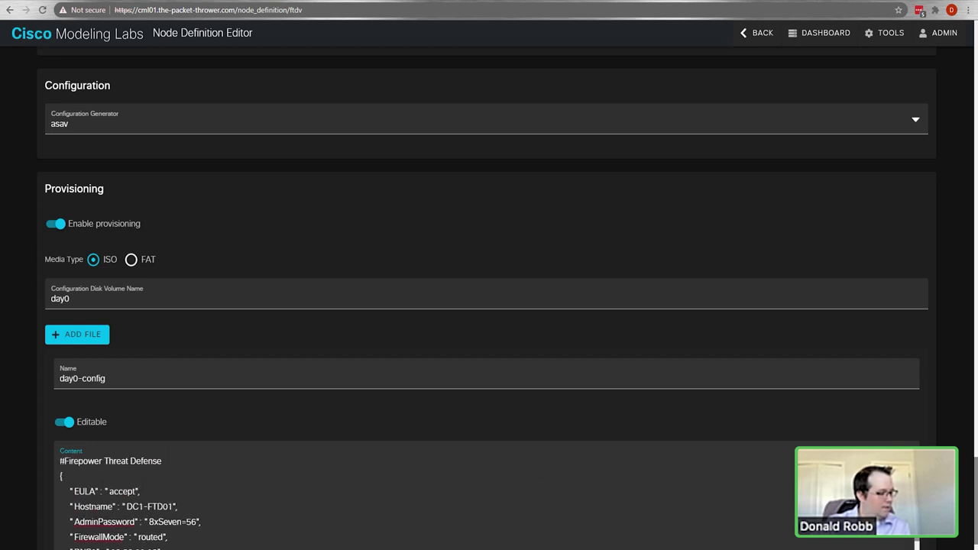
scroll(966, 430, down, 2)
scroll(965, 430, down, 1)
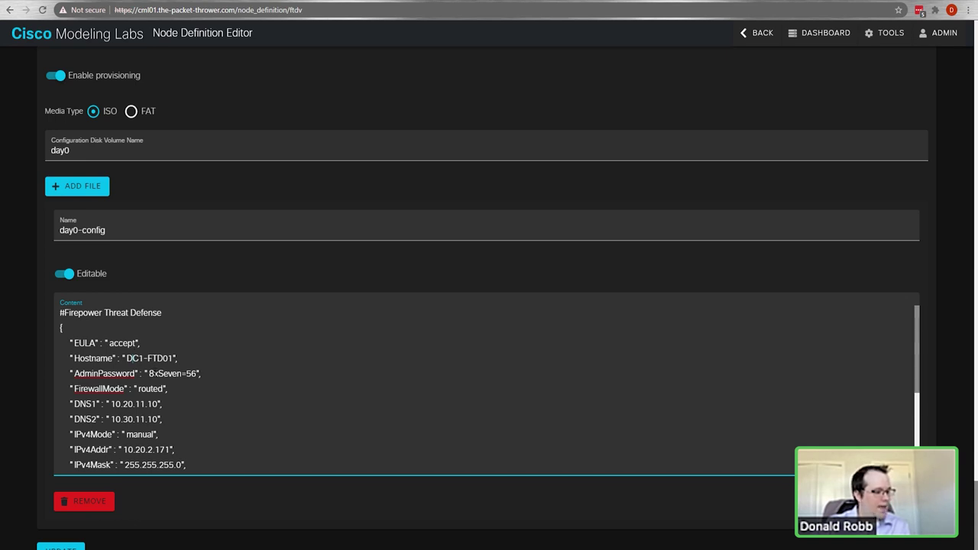
Step: Highlight the AdminPassword line and the FmcIp 10.30.10.180 setting in the day0-config
drag(148, 373, 201, 373)
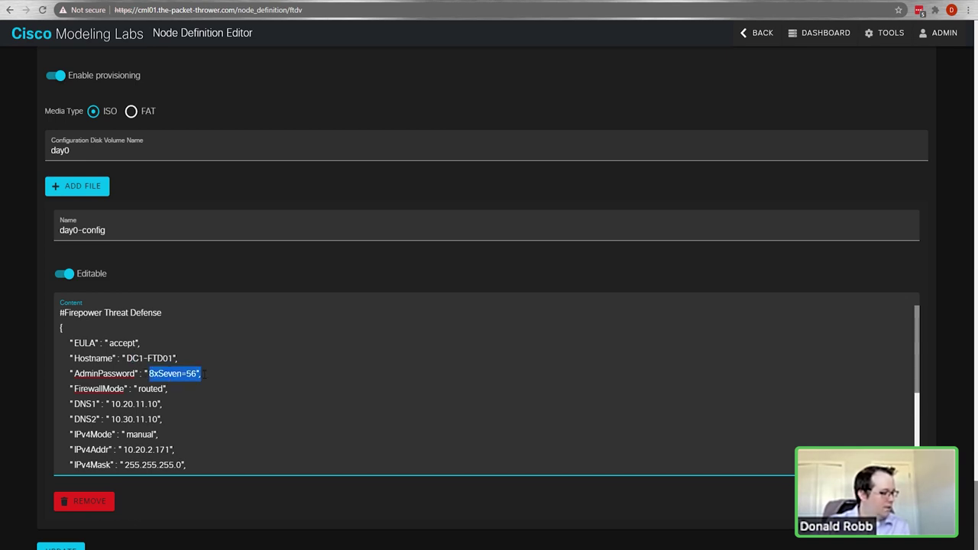
click(201, 374)
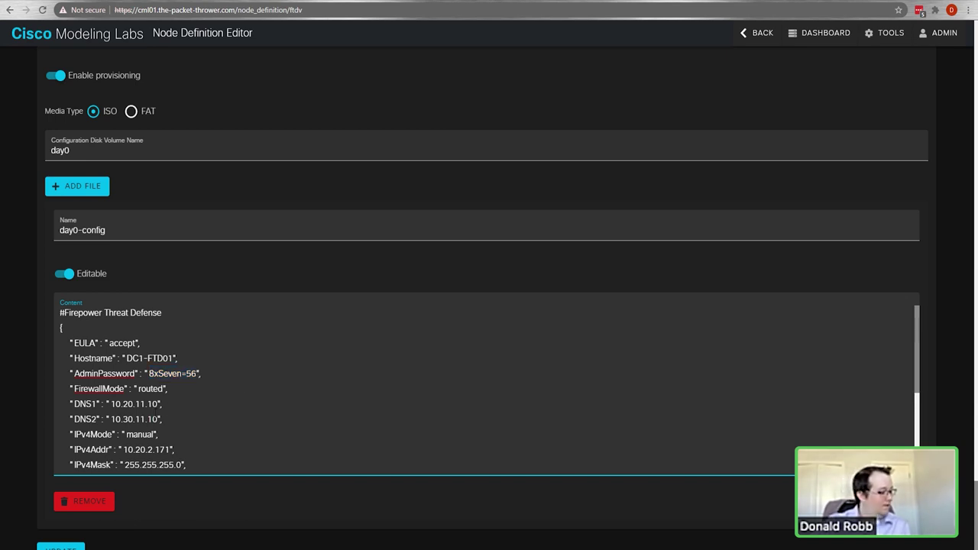
scroll(116, 388, down, 2)
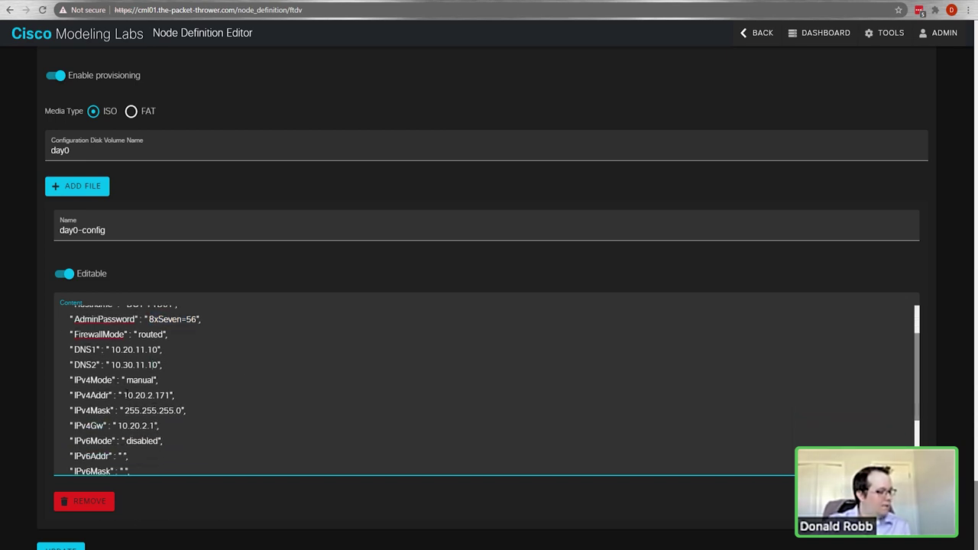
scroll(105, 413, down, 3)
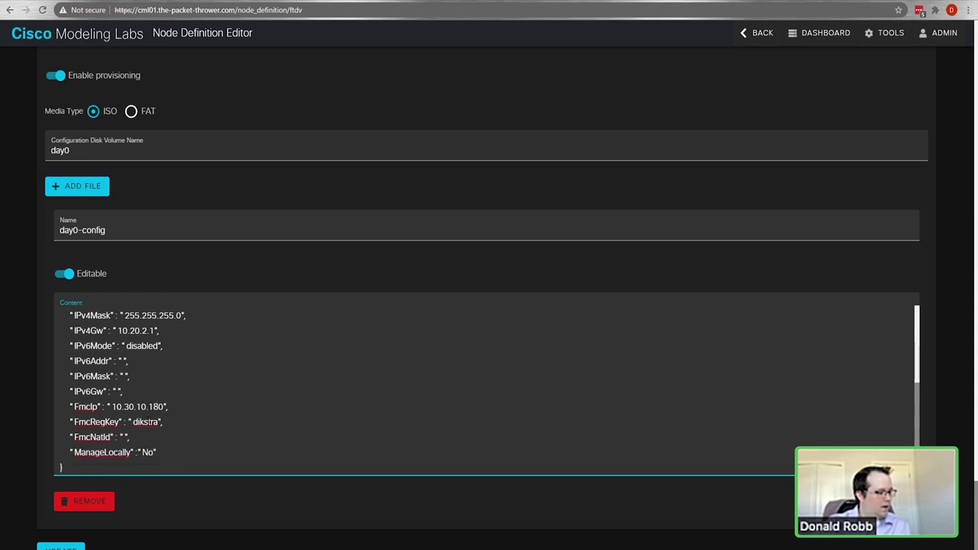
drag(74, 407, 162, 407)
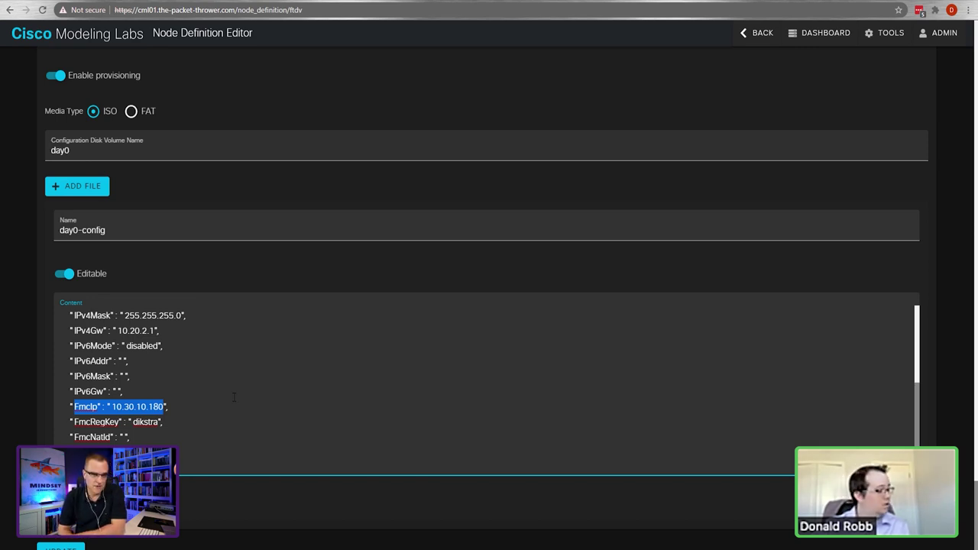
click(174, 426)
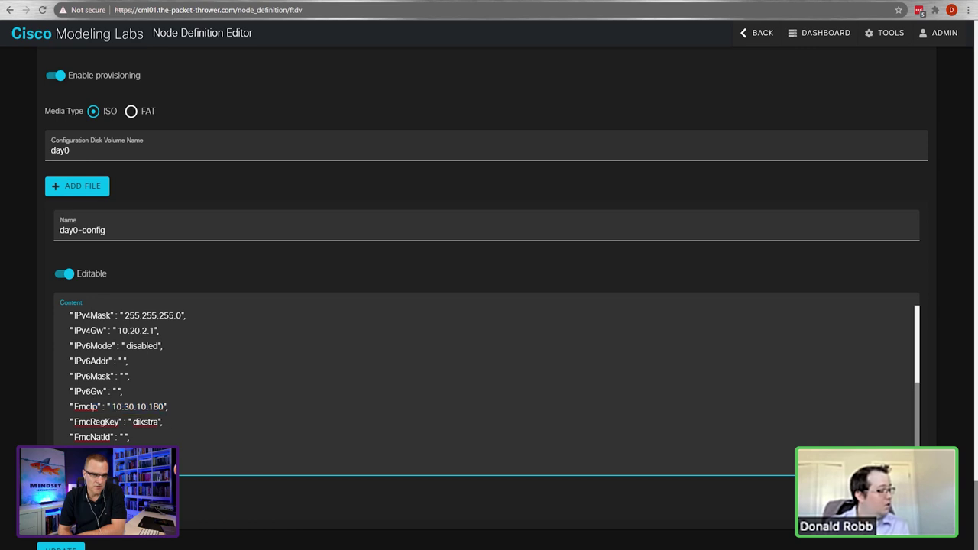
Step: Scroll back over the inherited resource settings and return to the lab dashboard
scroll(174, 426, up, 3)
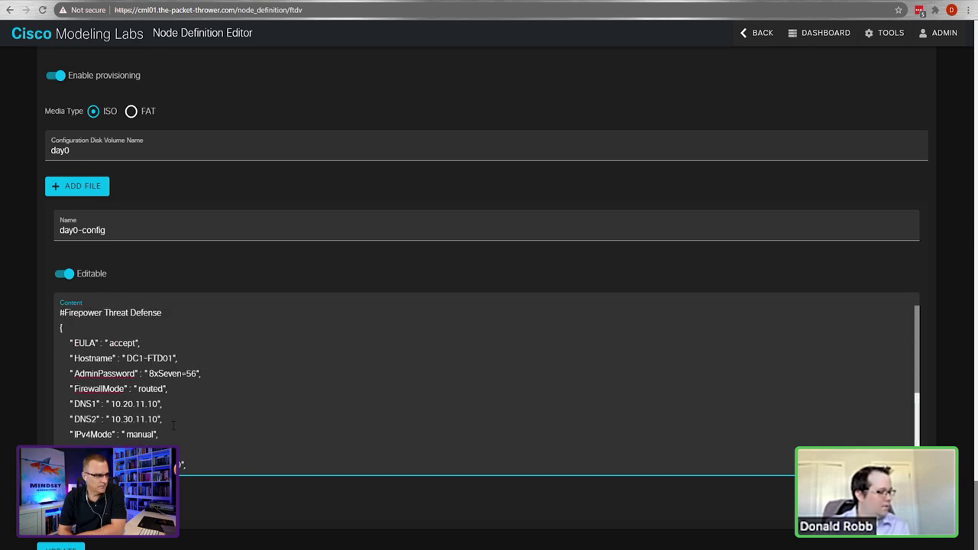
scroll(173, 426, up, 1)
scroll(285, 425, down, 2)
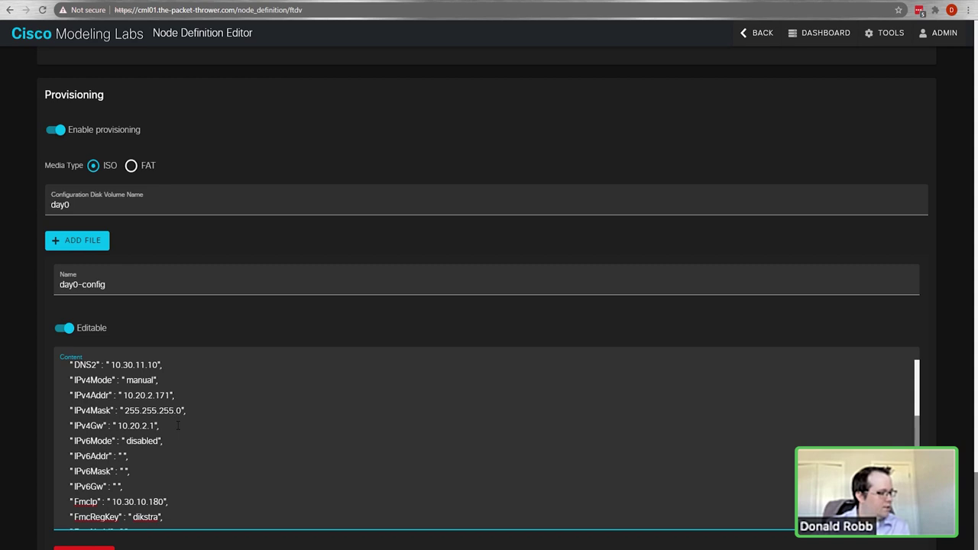
scroll(149, 410, up, 2)
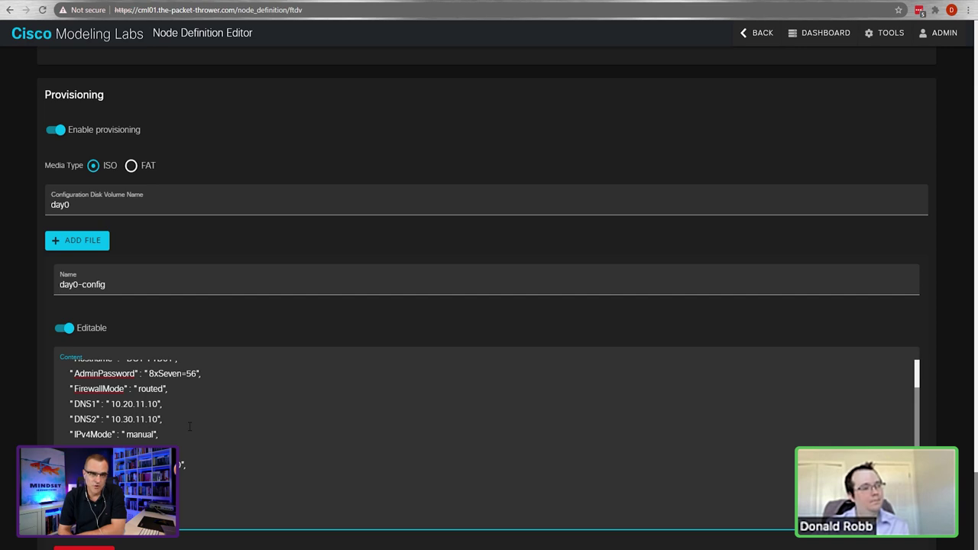
scroll(190, 426, down, 3)
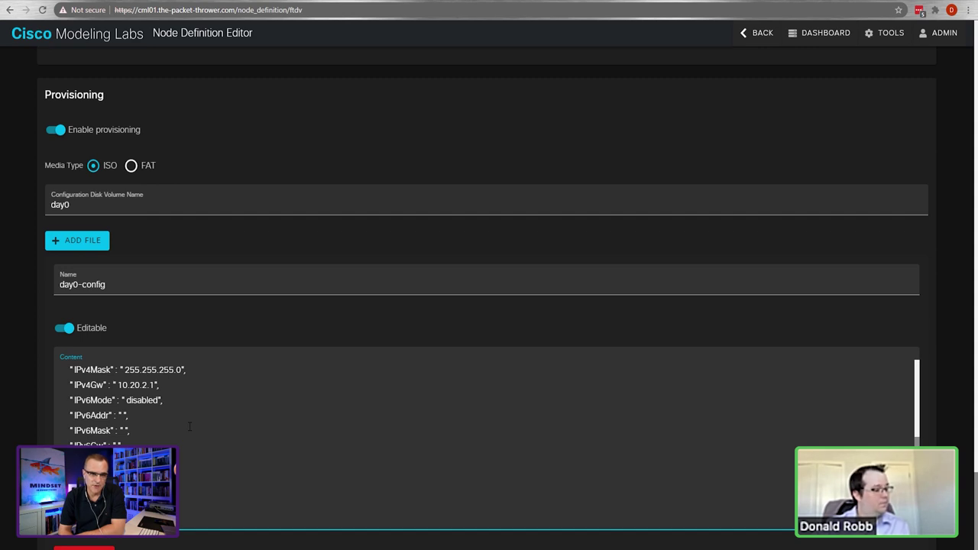
scroll(313, 313, up, 10)
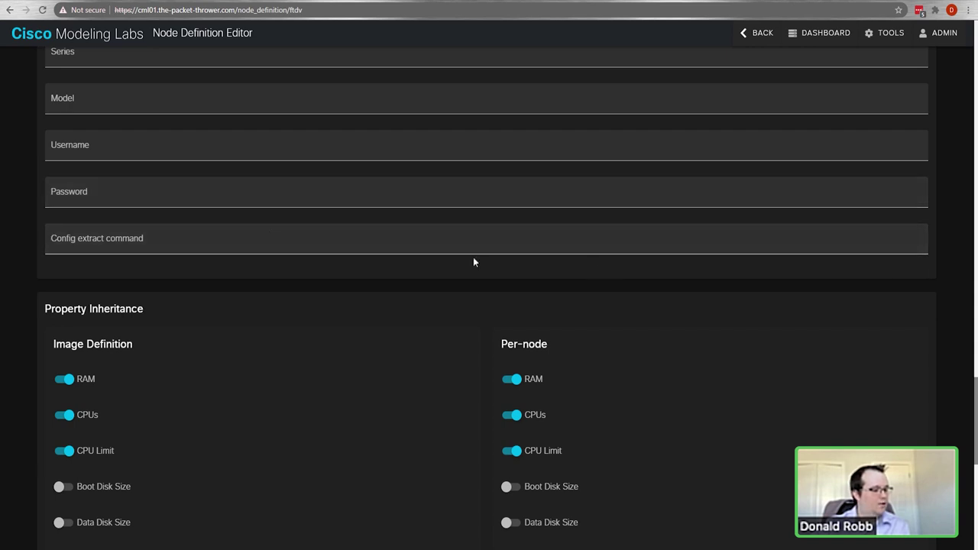
click(27, 38)
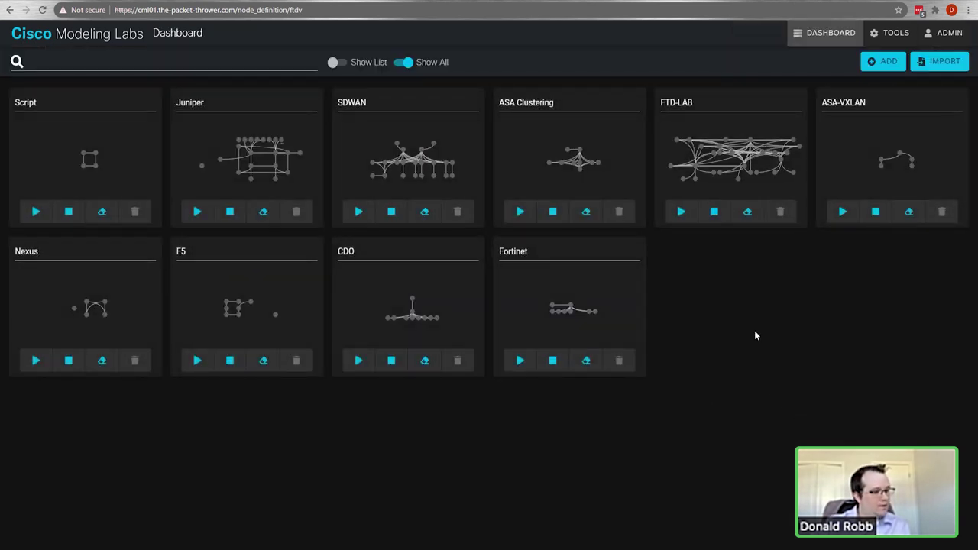
Step: Create a new lab with a personalised FTD lab title and go back to the dashboard
click(884, 61)
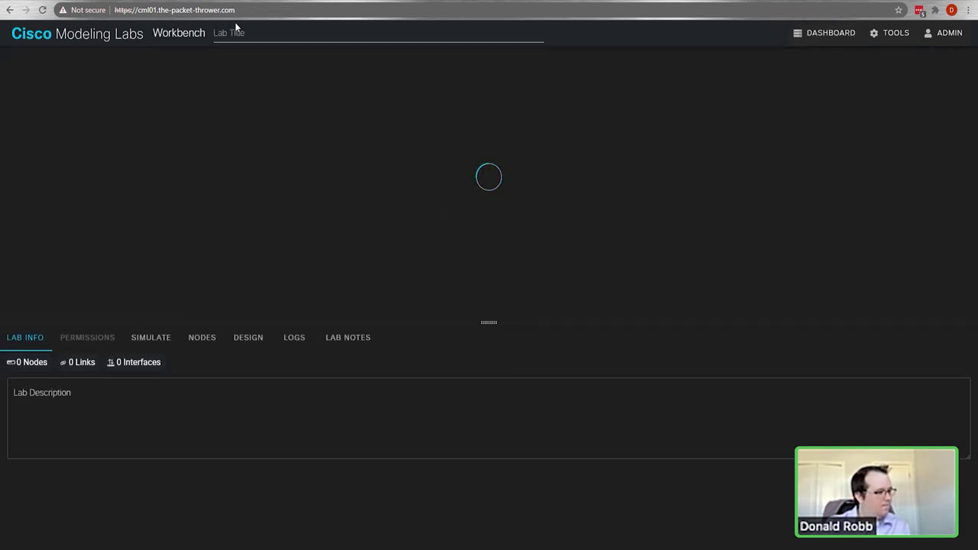
click(264, 33)
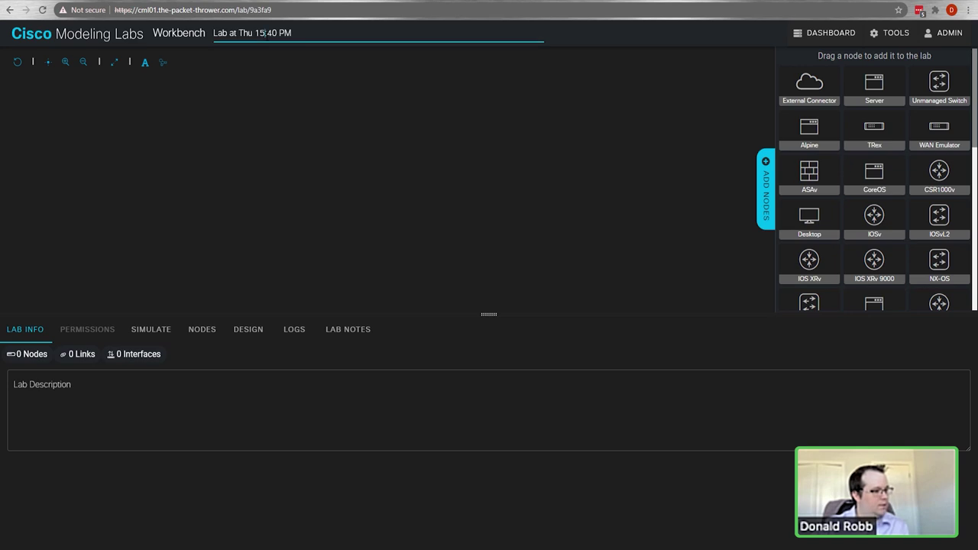
key(ctrl+a)
text(D)
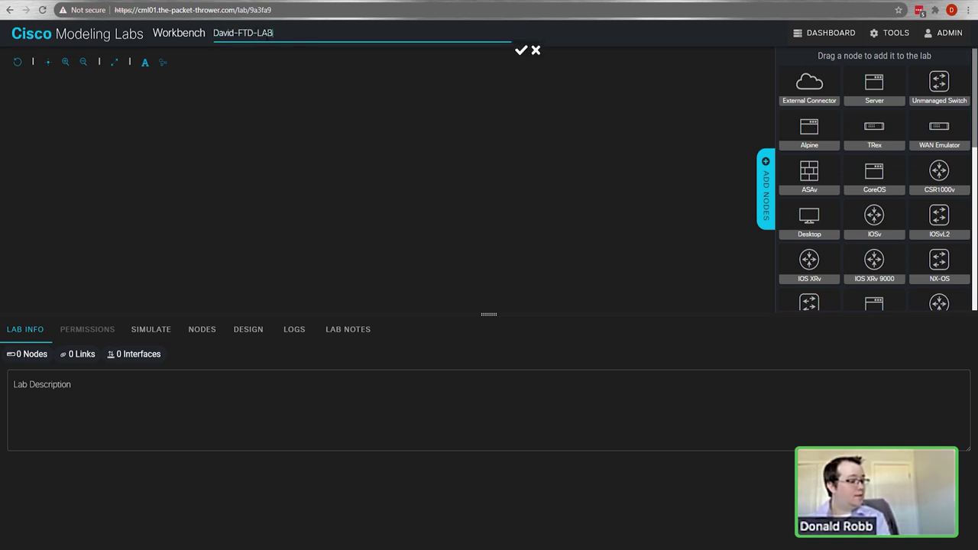
key(Return)
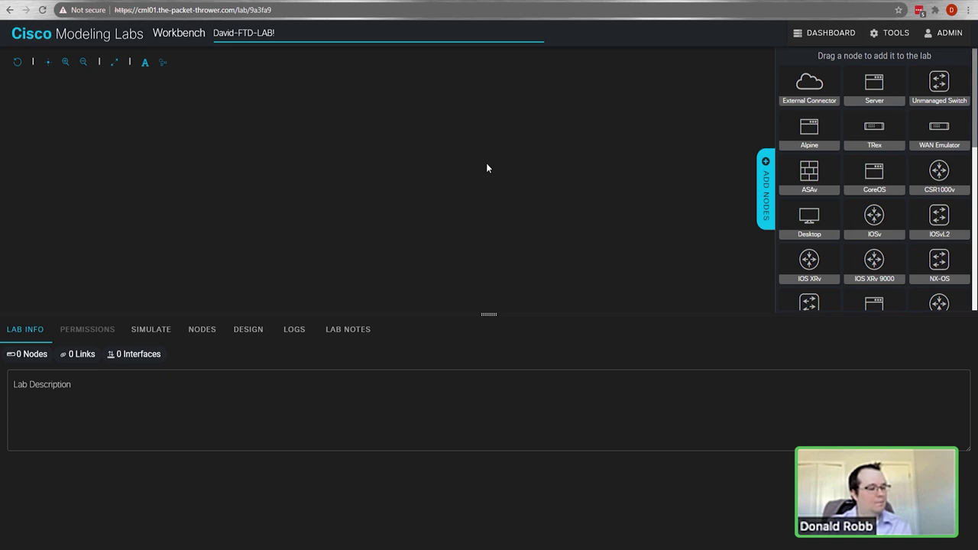
click(35, 34)
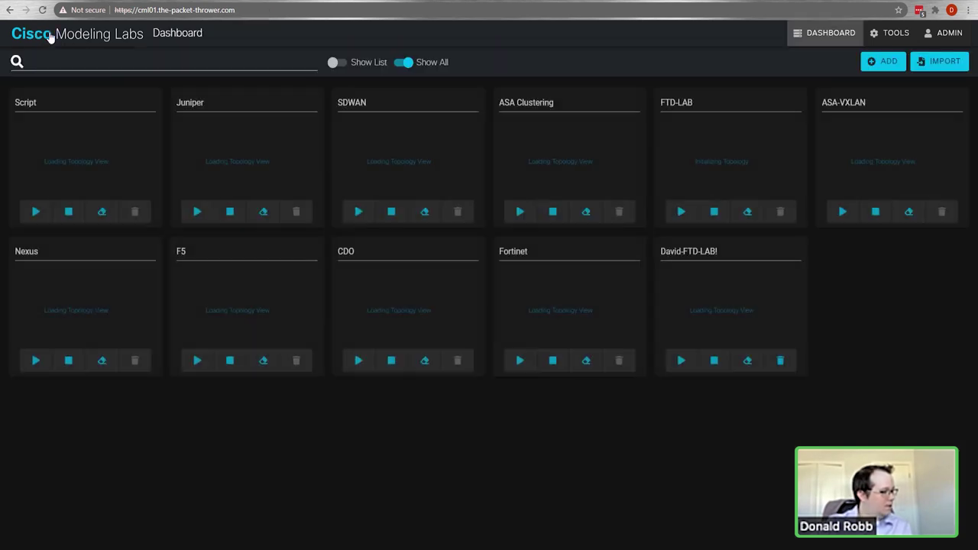
Step: Inspect the FTD-LAB topology, then open the newly created empty lab
click(693, 157)
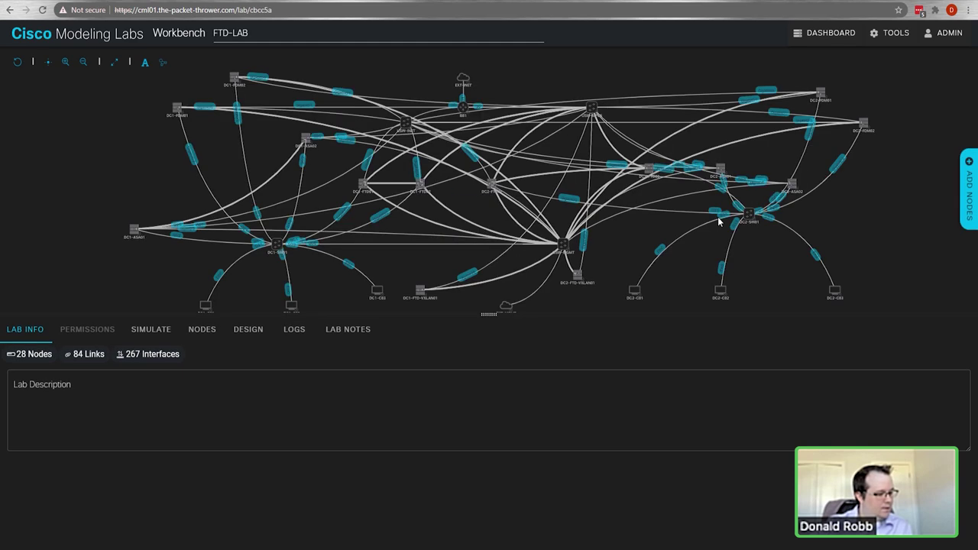
drag(869, 242, 817, 241)
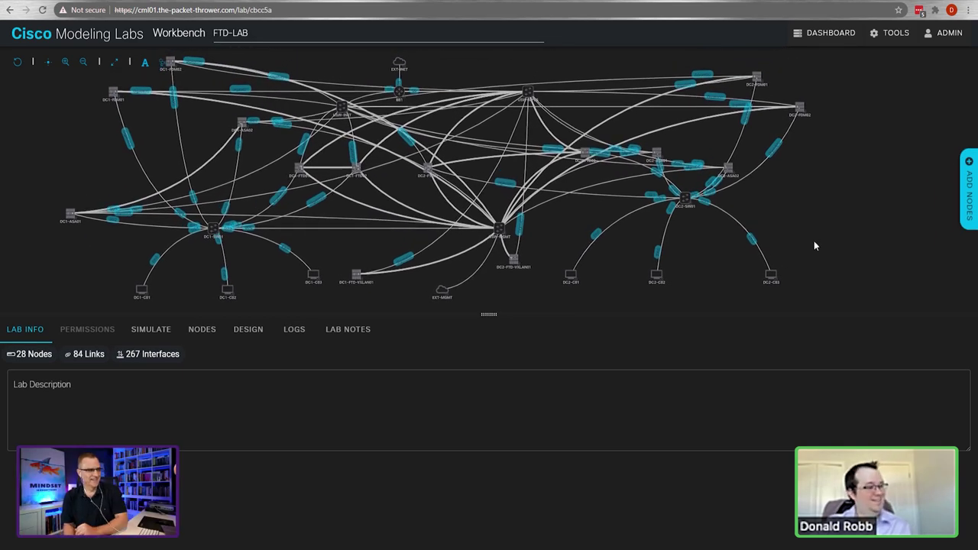
click(32, 37)
click(747, 317)
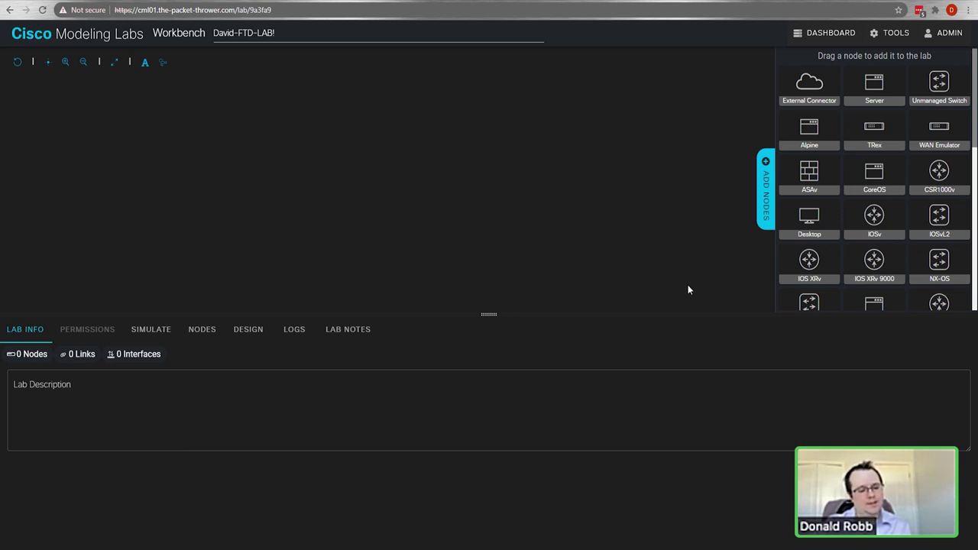
Step: Place an External Connector on the canvas and name it EXT-MGMT-BRIDGE
drag(807, 85, 508, 100)
drag(808, 84, 380, 182)
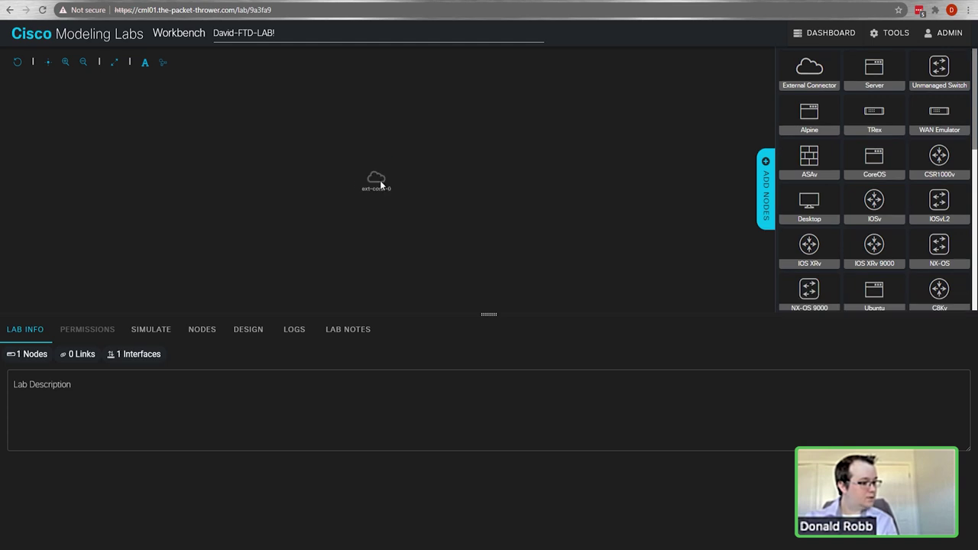
click(377, 182)
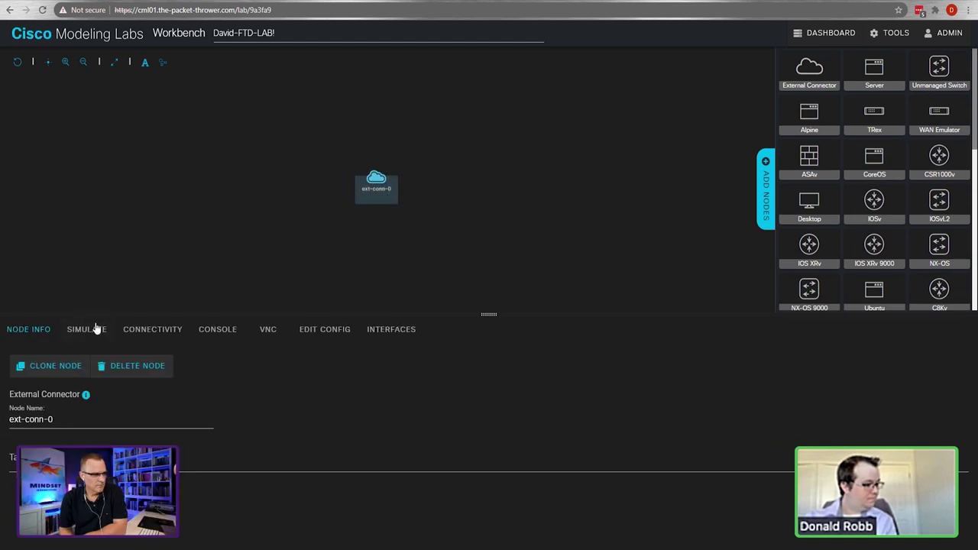
drag(55, 419, 0, 409)
text(EX)
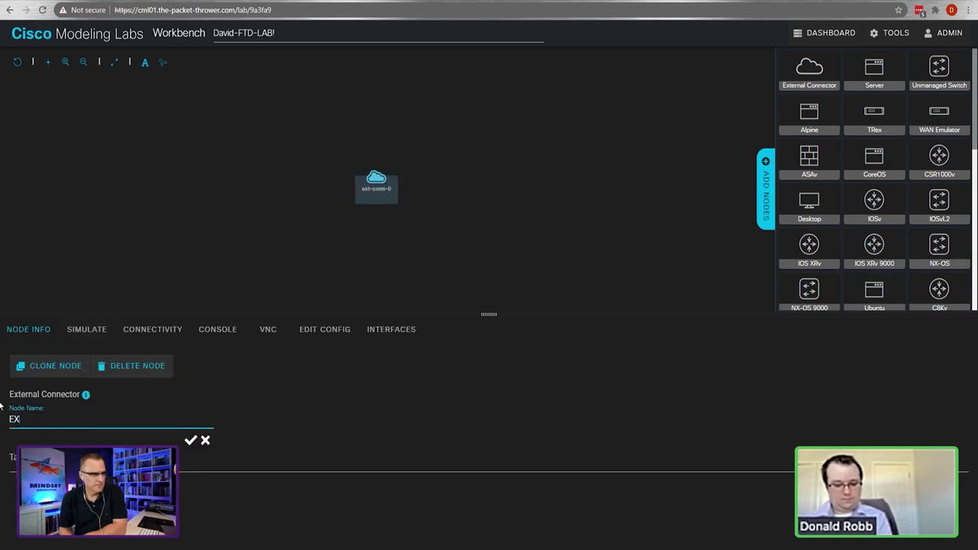
text(T-MGMT-)
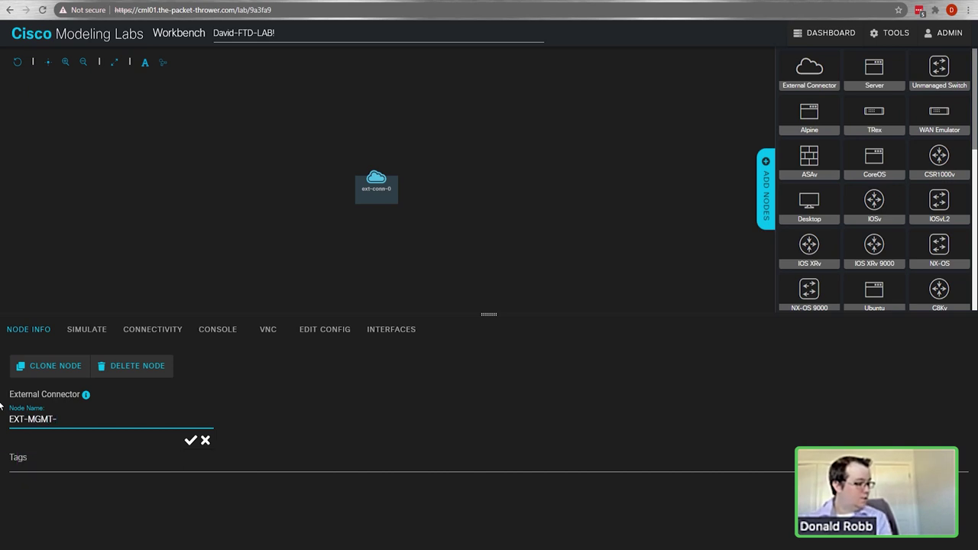
text(BRIDGE)
key(Return)
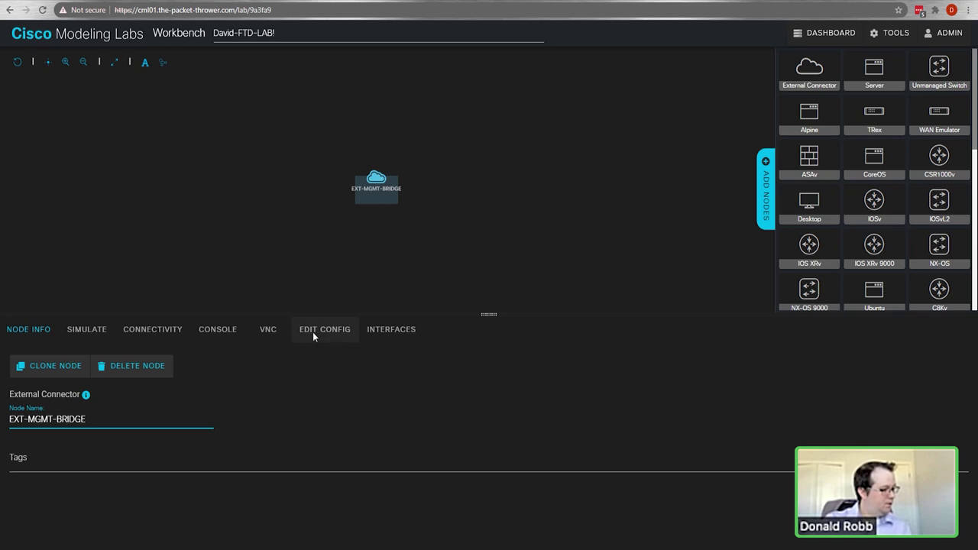
Step: Set EXT-MGMT-BRIDGE's connectivity to bridge and move it toward the top of the topology
click(314, 331)
click(48, 375)
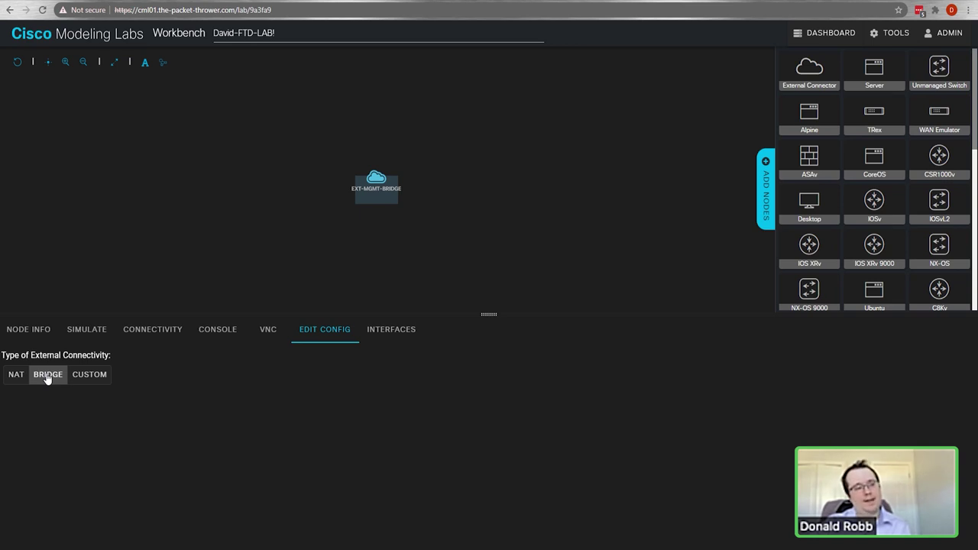
click(376, 251)
click(377, 178)
drag(378, 179, 488, 116)
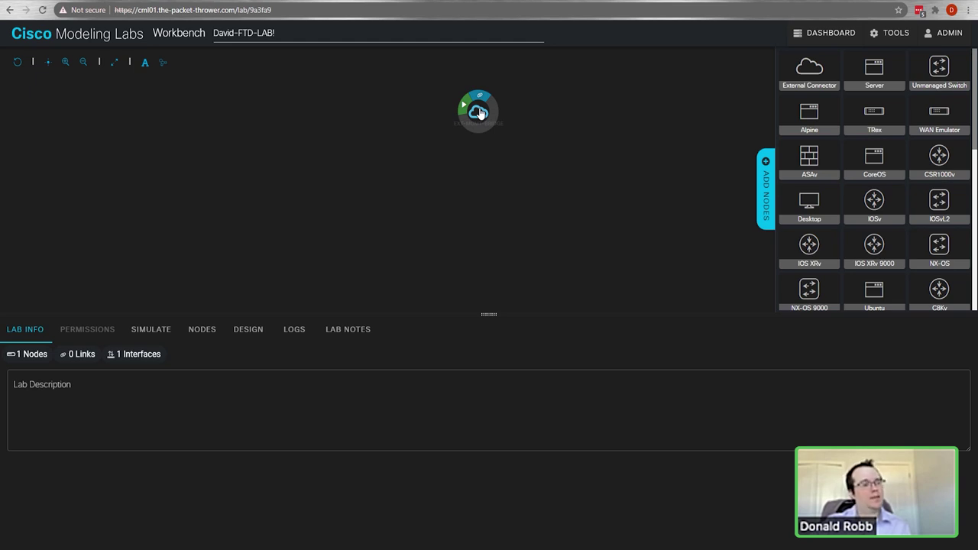
scroll(918, 173, down, 3)
Step: Place an unmanaged switch below the cloud and name it USW-MGMT
scroll(918, 172, up, 3)
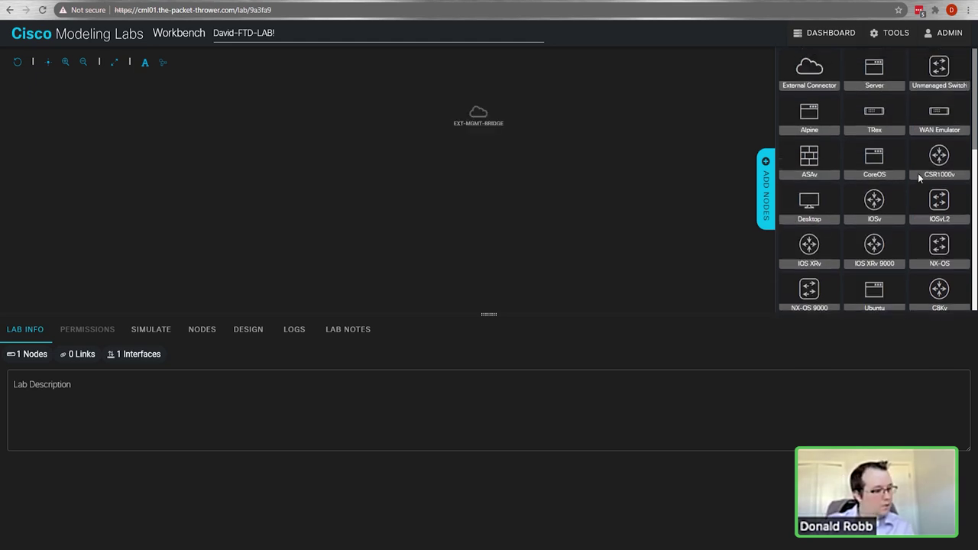
drag(929, 68, 473, 184)
click(477, 179)
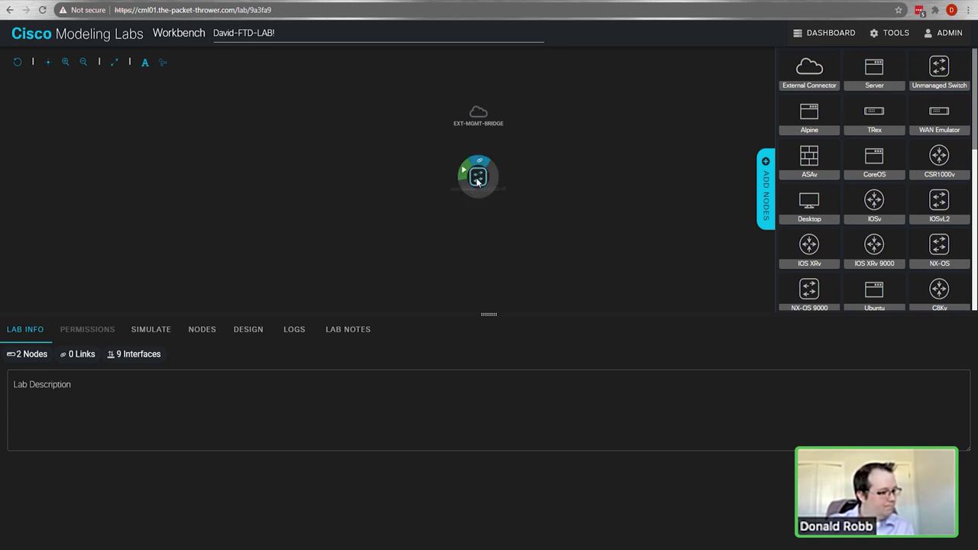
click(46, 329)
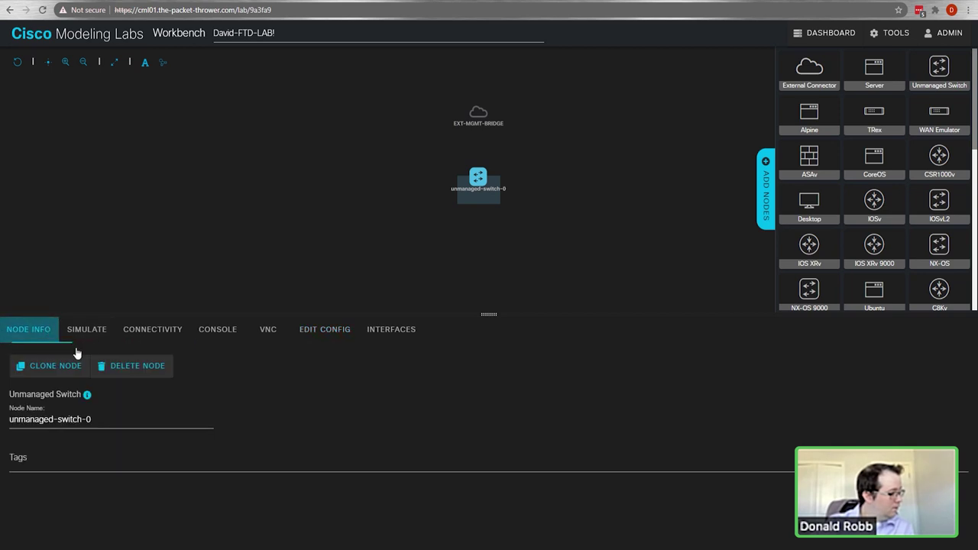
drag(101, 423, 2, 412)
text(USW-MGMT)
key(Return)
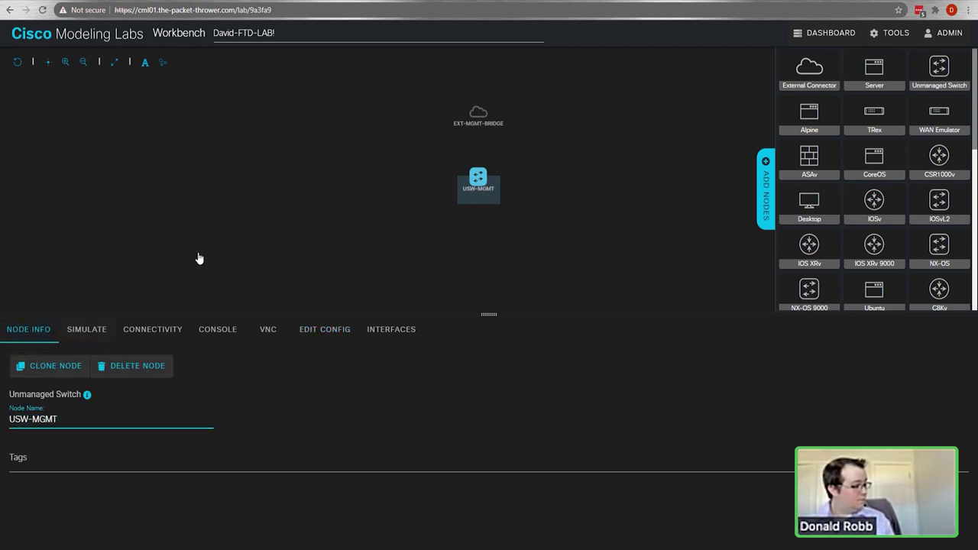
Step: Add interfaces to USW-MGMT four times until it reaches the maximum port count
click(390, 331)
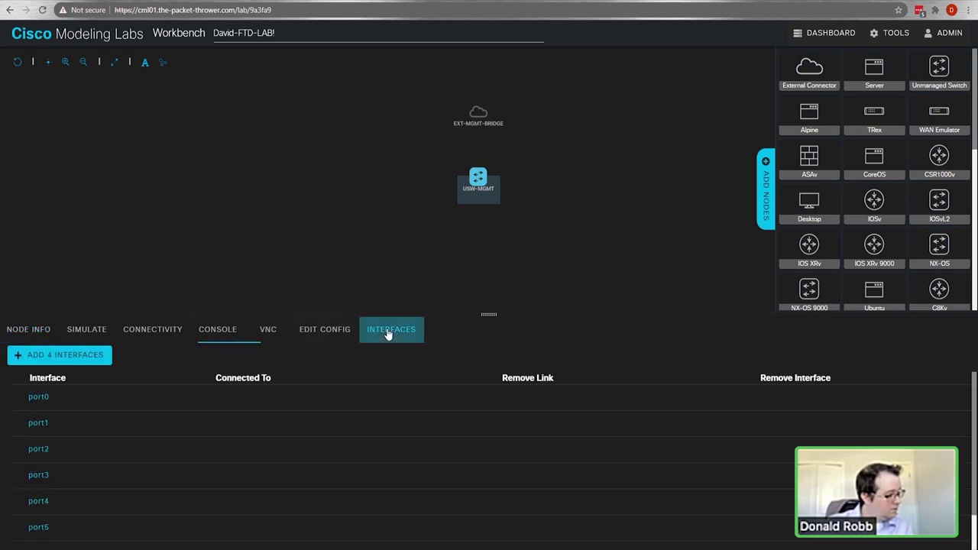
click(73, 365)
click(72, 364)
click(73, 365)
click(73, 365)
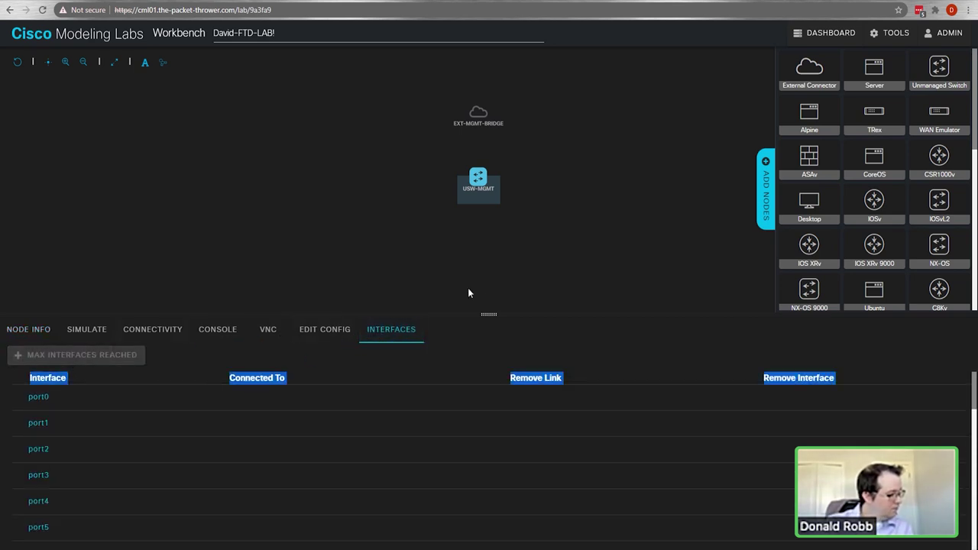
Step: Link USW-MGMT to EXT-MGMT-BRIDGE
drag(481, 162, 490, 125)
click(604, 341)
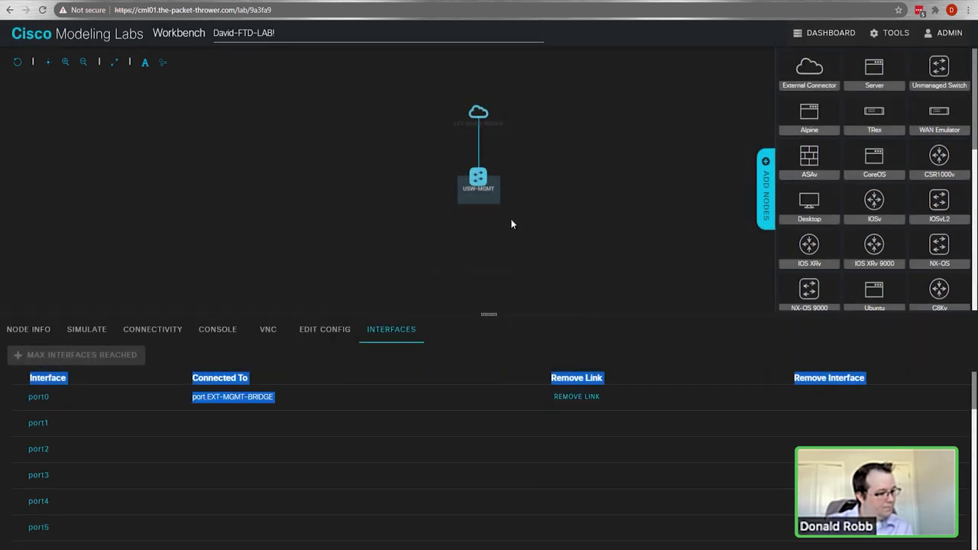
scroll(929, 177, down, 3)
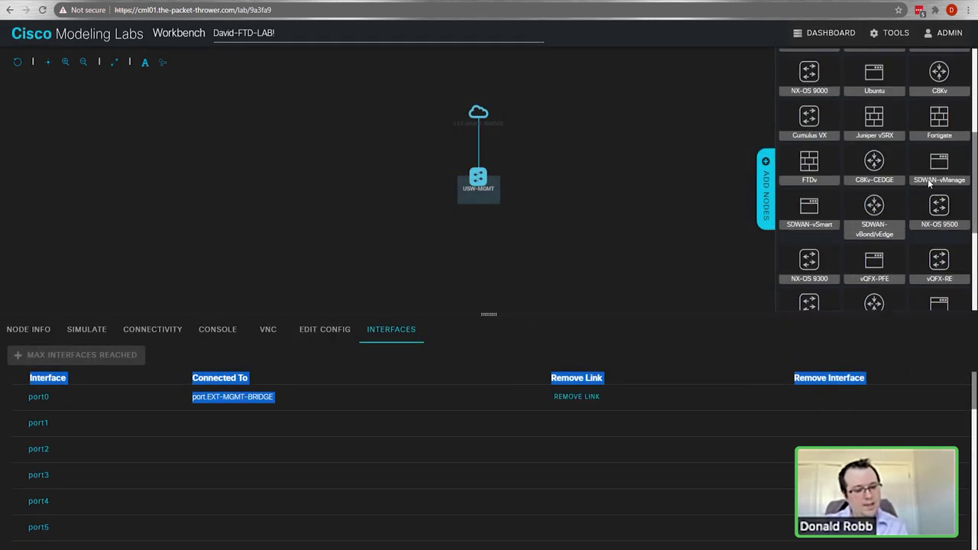
Step: Place an FTDv firewall below the switch and name it DC1-FTD01
scroll(928, 179, down, 3)
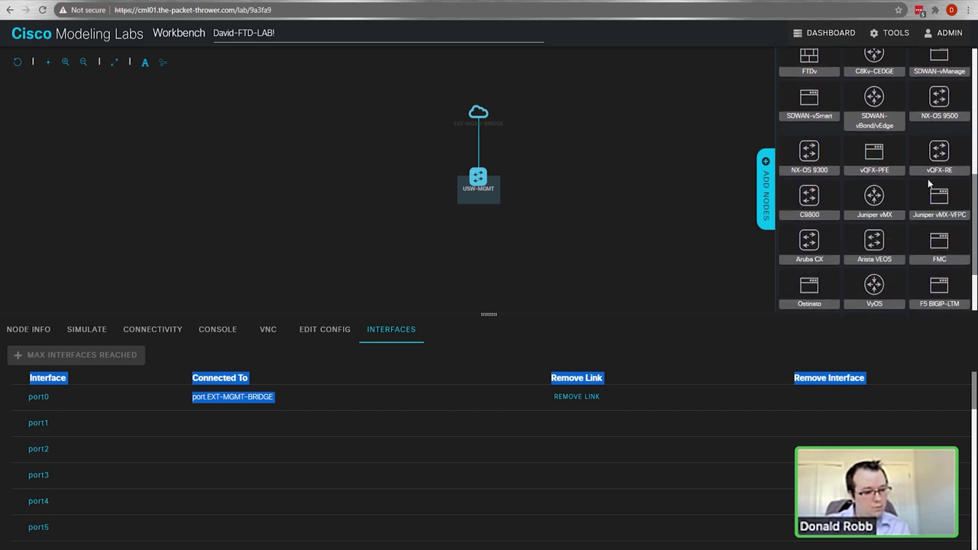
scroll(906, 220, up, 3)
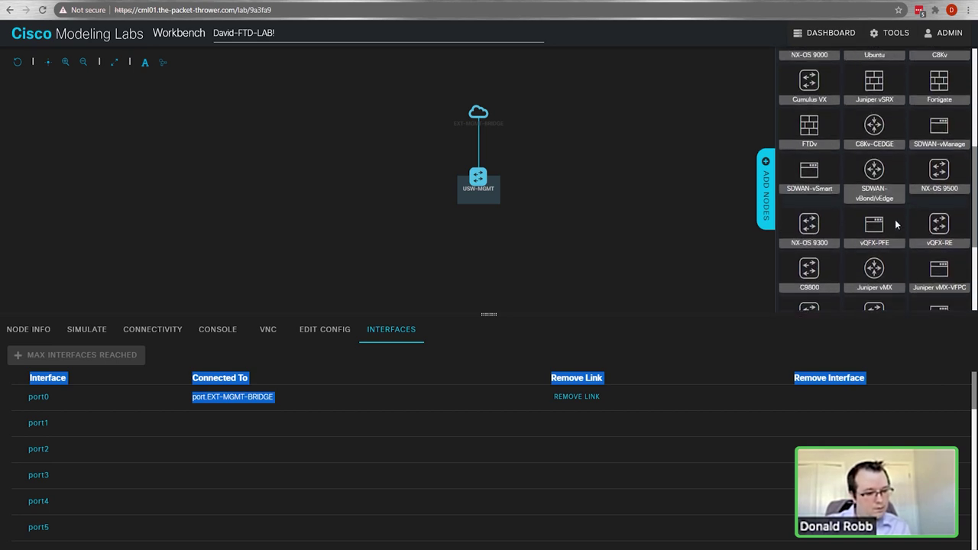
drag(807, 184, 375, 261)
click(374, 264)
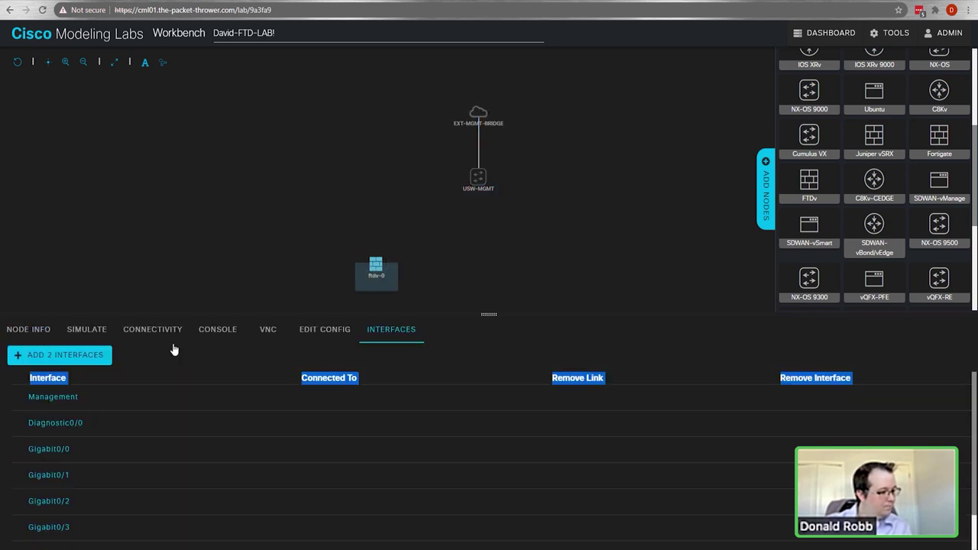
click(40, 329)
drag(44, 420, 2, 412)
text(DC1-FTD)
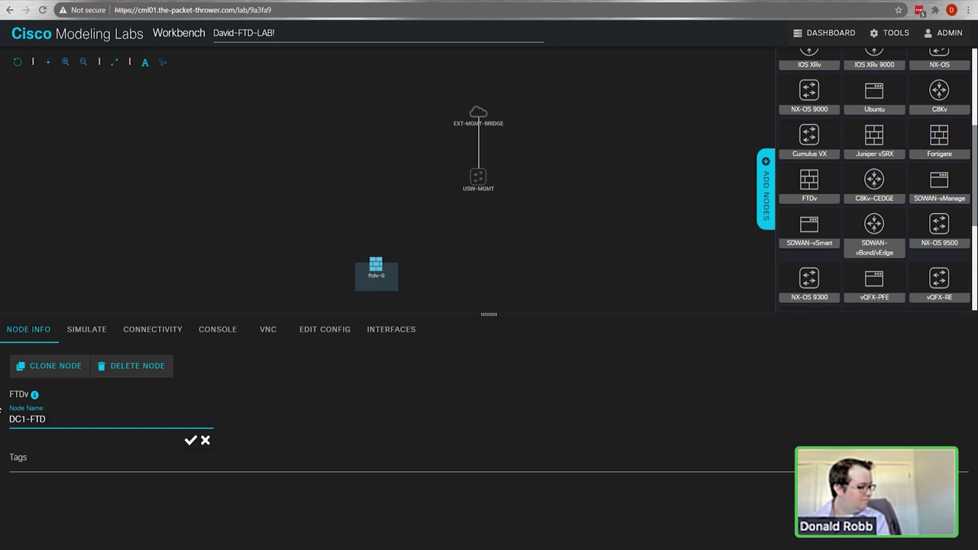
text(01)
key(Return)
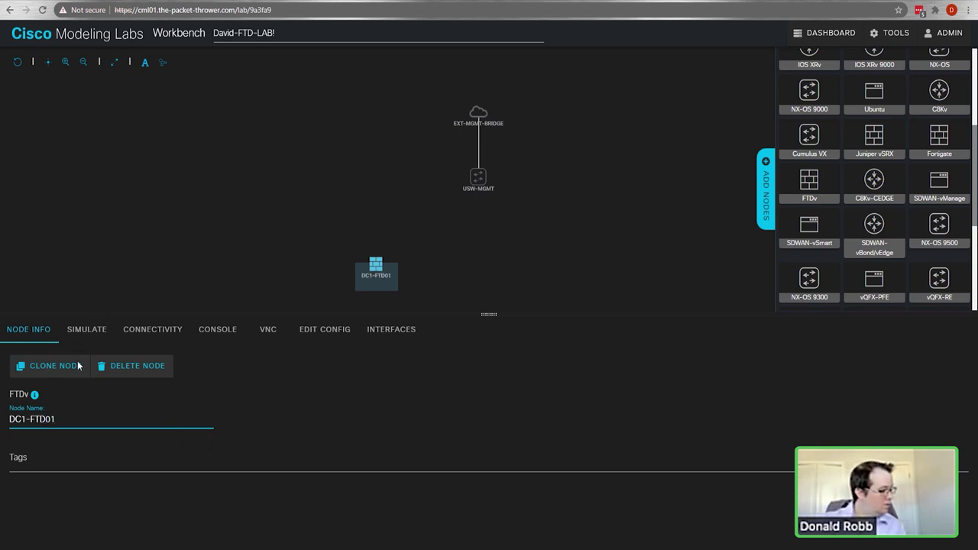
Step: Clone the firewall three times and spread the copies out in a row
click(24, 377)
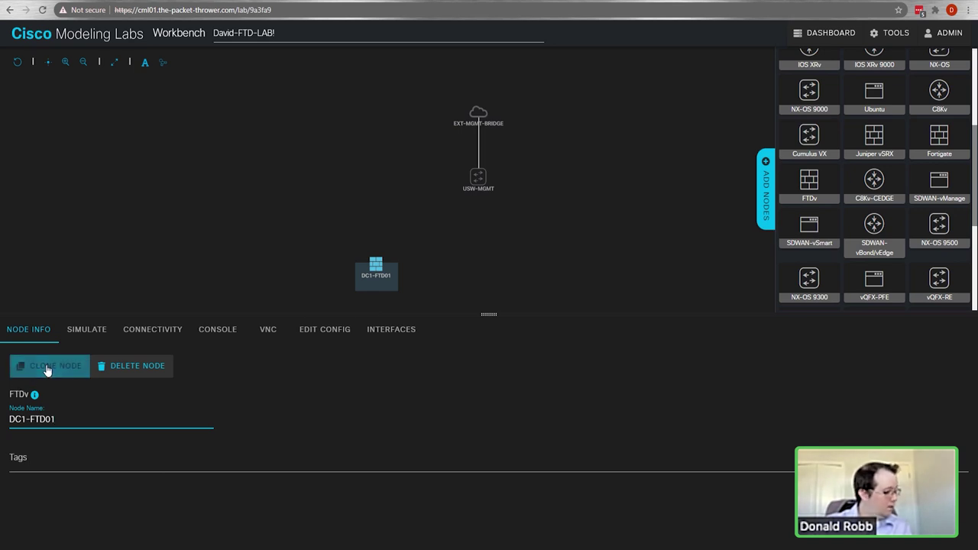
click(47, 370)
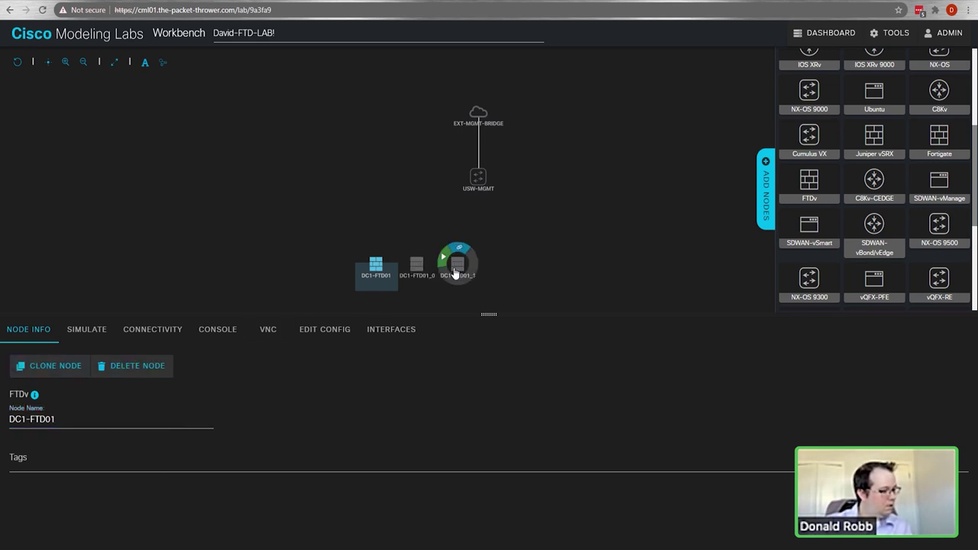
drag(459, 266, 541, 266)
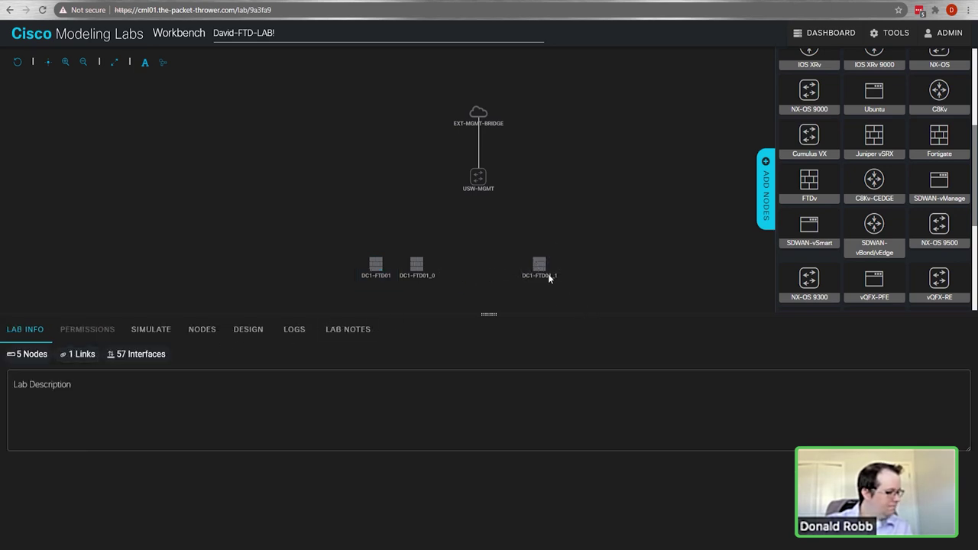
click(540, 270)
click(50, 365)
Step: Rename the first clone DC1-FTD02, nudge DC1-FTD01 left, and begin renaming DC1-FTD01_1
click(416, 269)
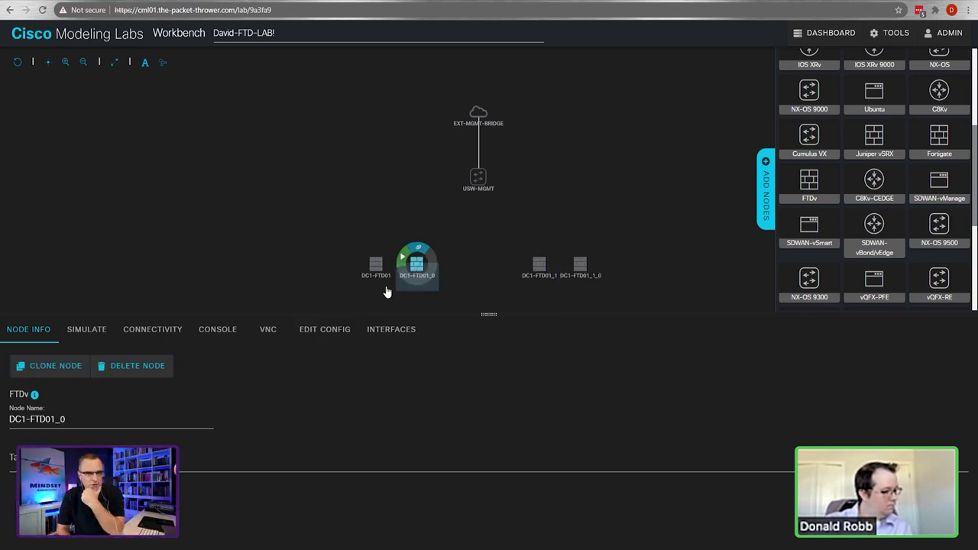
drag(45, 419, 107, 418)
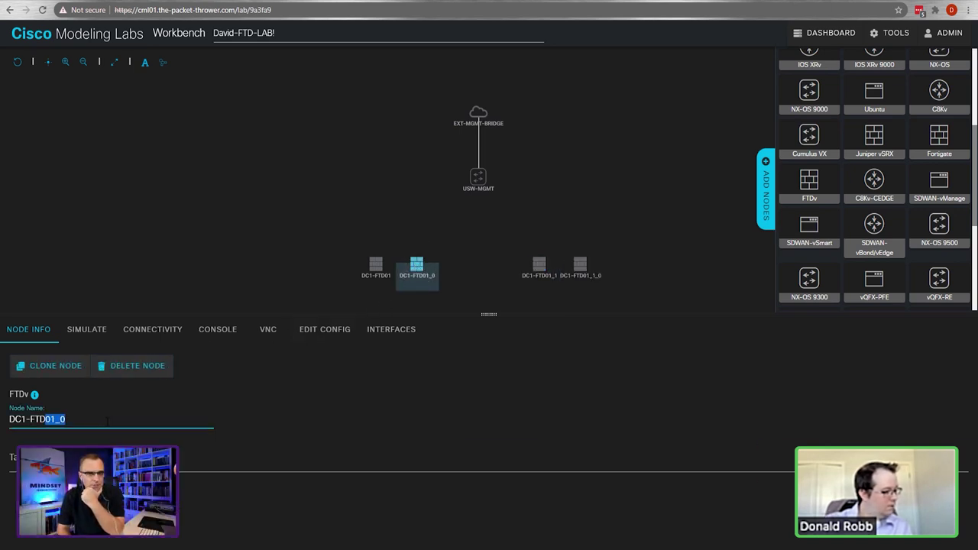
text(02)
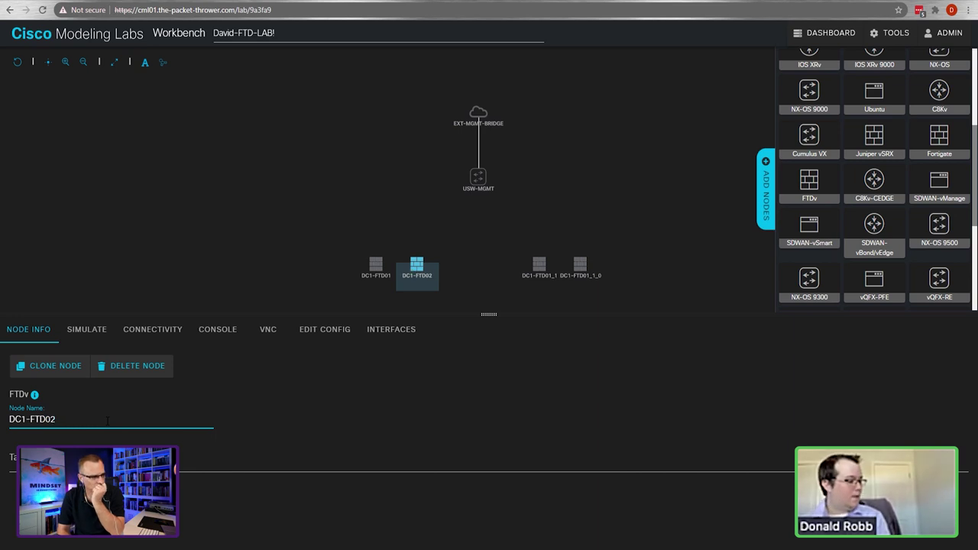
drag(374, 267, 355, 266)
click(539, 264)
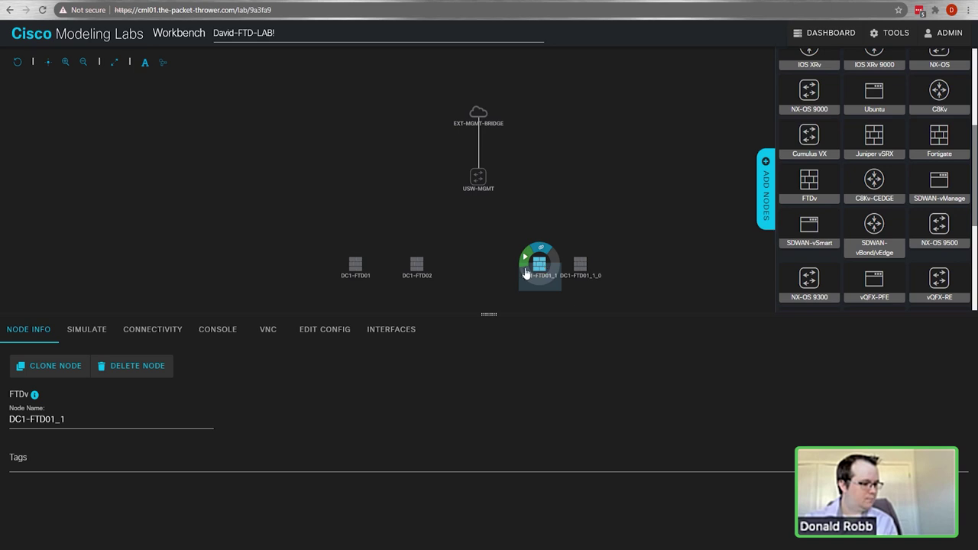
click(27, 420)
drag(355, 265, 473, 198)
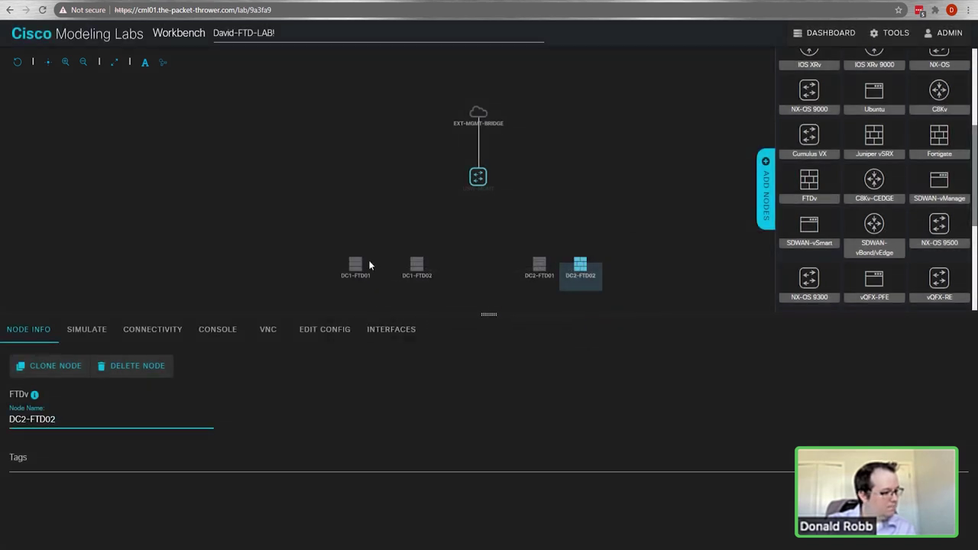
Step: Link DC1-FTD01, DC1-FTD02, DC2-FTD01 and DC2-FTD02 each to the USW-MGMT switch
click(364, 263)
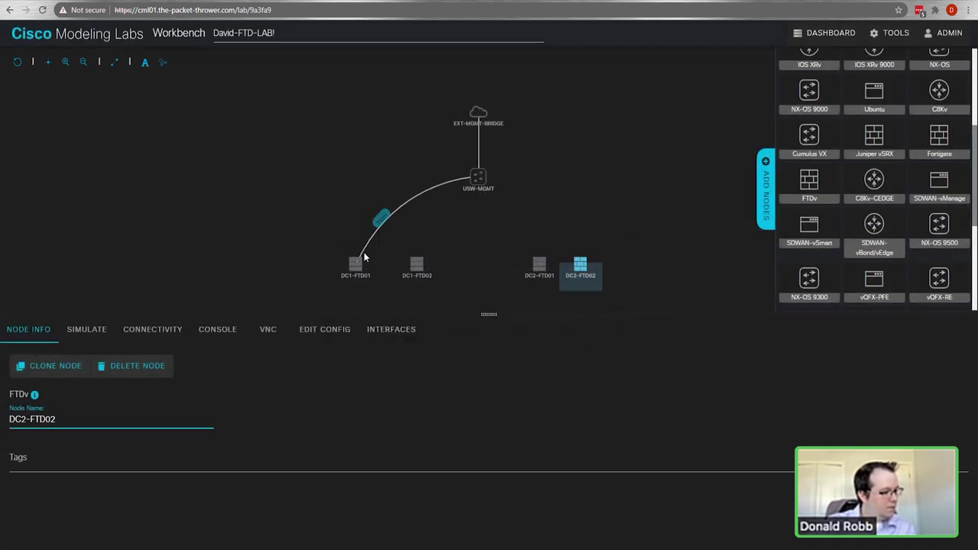
drag(355, 264, 478, 178)
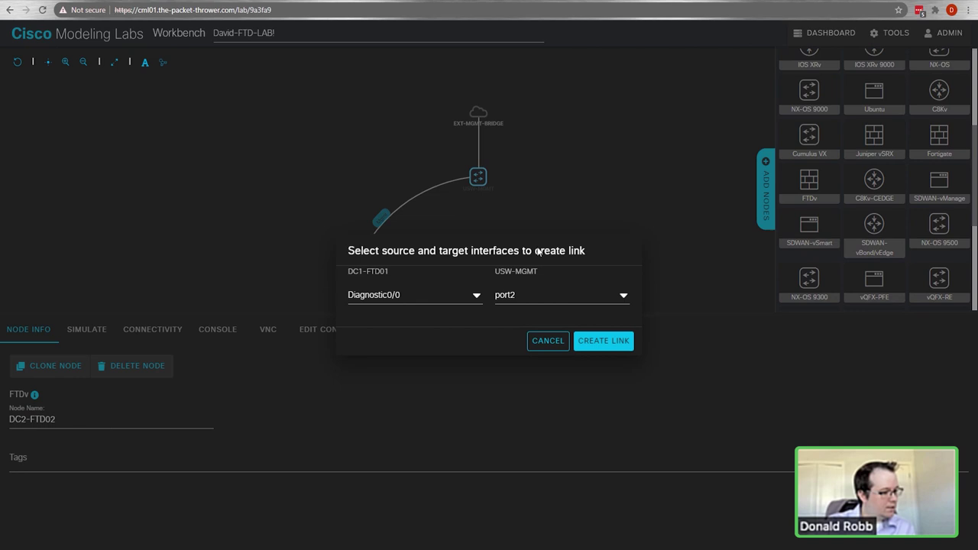
click(600, 341)
drag(420, 269, 478, 177)
drag(540, 263, 478, 178)
drag(580, 264, 484, 183)
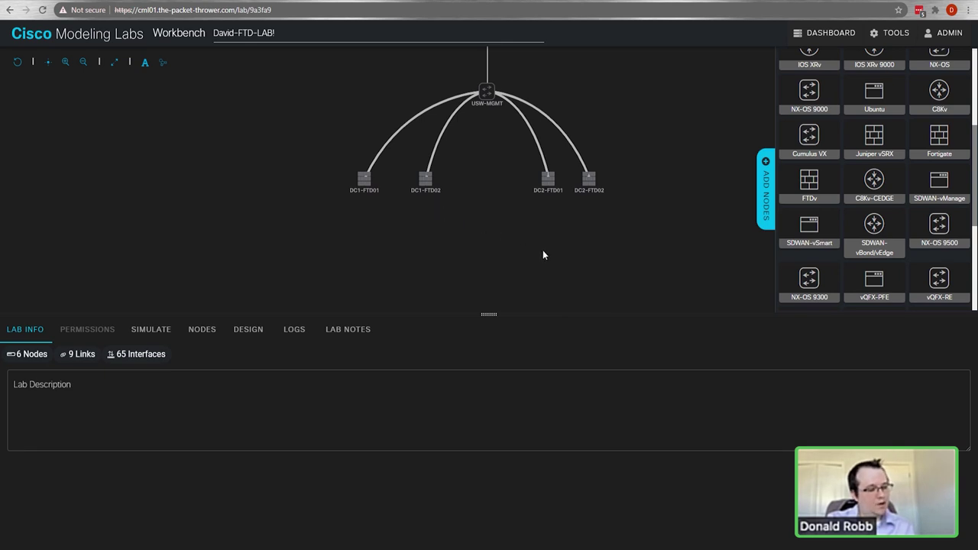
scroll(872, 213, up, 3)
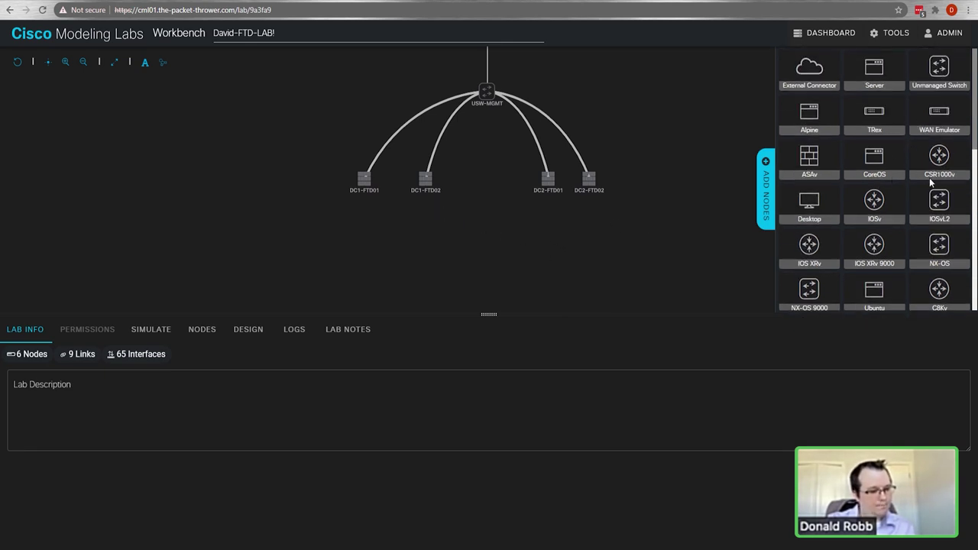
Step: Place an IOSvL2 switch named DC1-SW01 and raise its interfaces to the maximum
drag(947, 204, 416, 283)
click(396, 257)
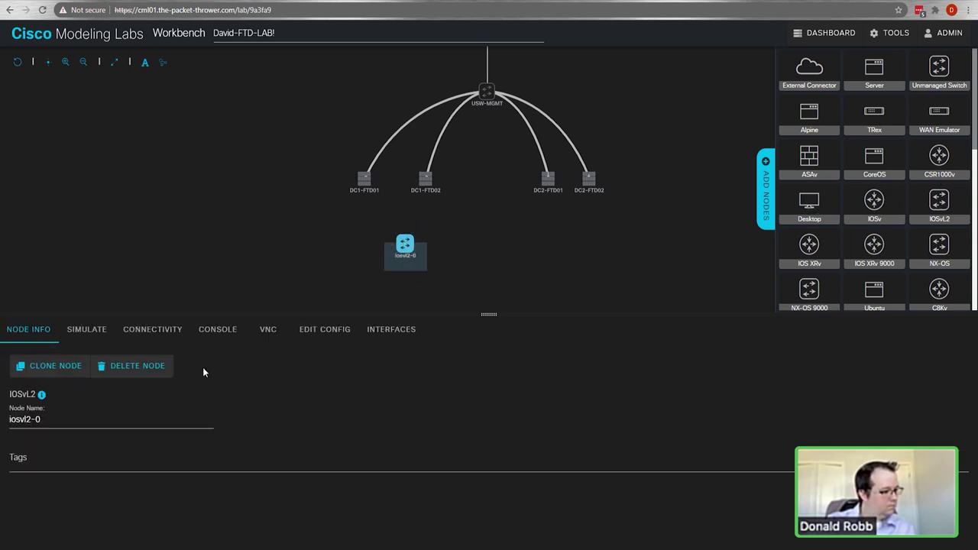
drag(150, 417, 4, 417)
text(DC1-SW01)
key(Return)
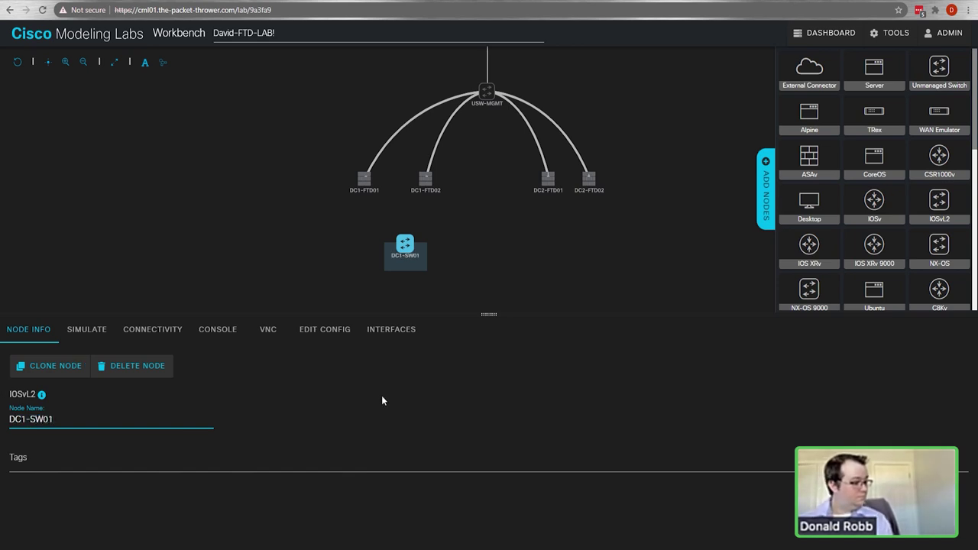
click(393, 330)
click(85, 358)
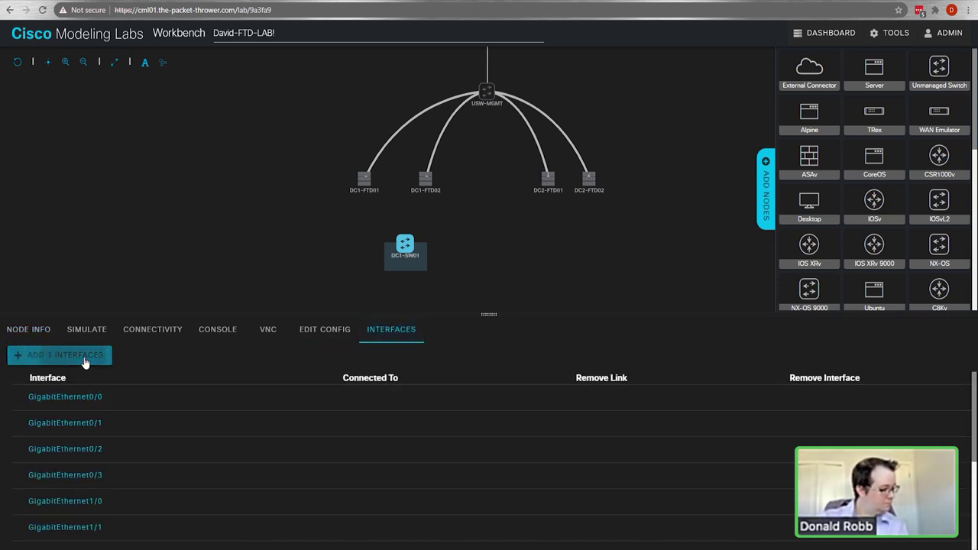
double_click(85, 357)
click(39, 331)
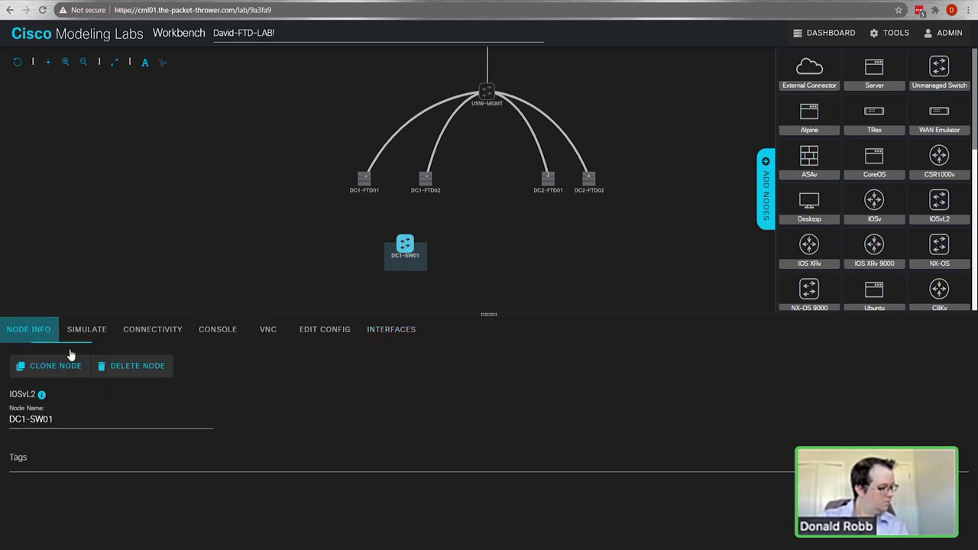
Step: Clone DC1-SW01, move the copy toward the DC2 firewalls, and rename it DC2-SW01
click(64, 371)
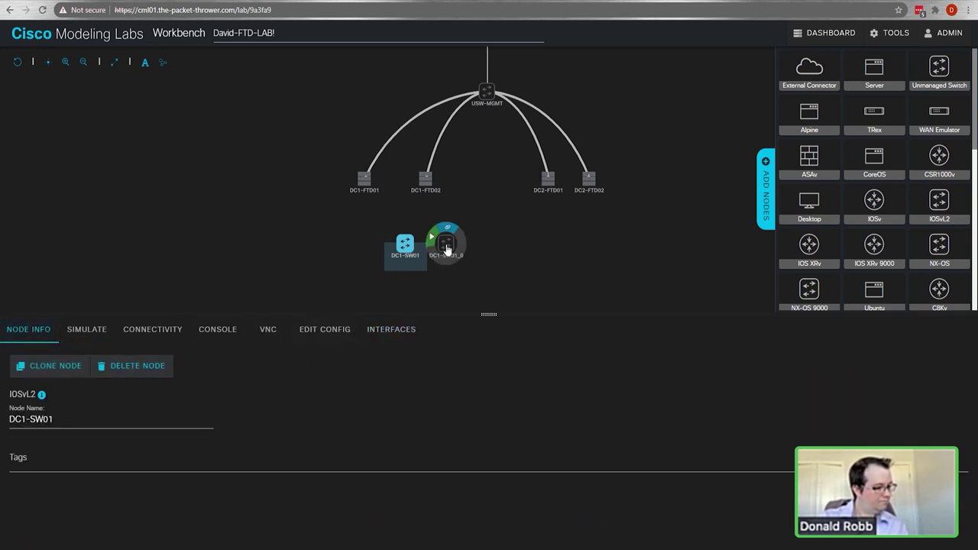
mouse_move(448, 244)
drag(447, 245, 565, 251)
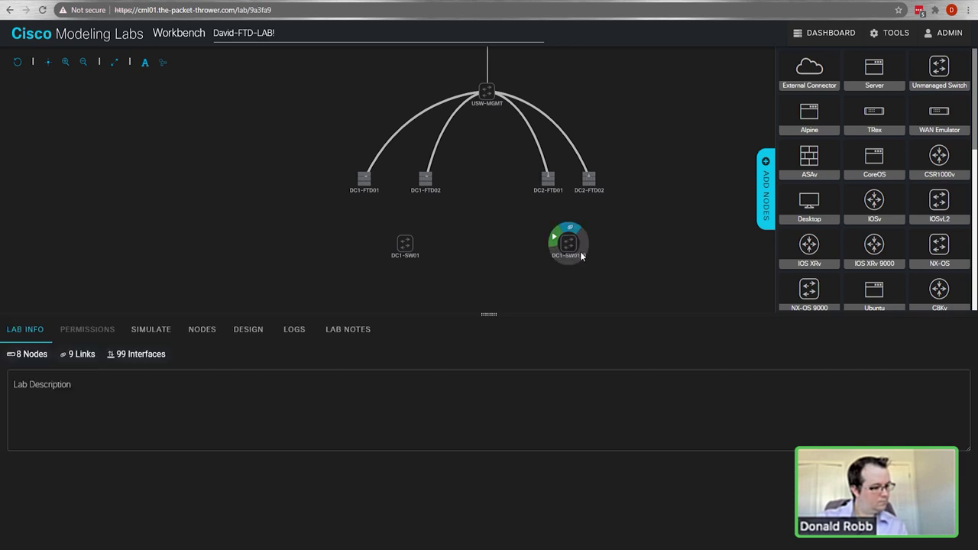
click(568, 248)
click(45, 419)
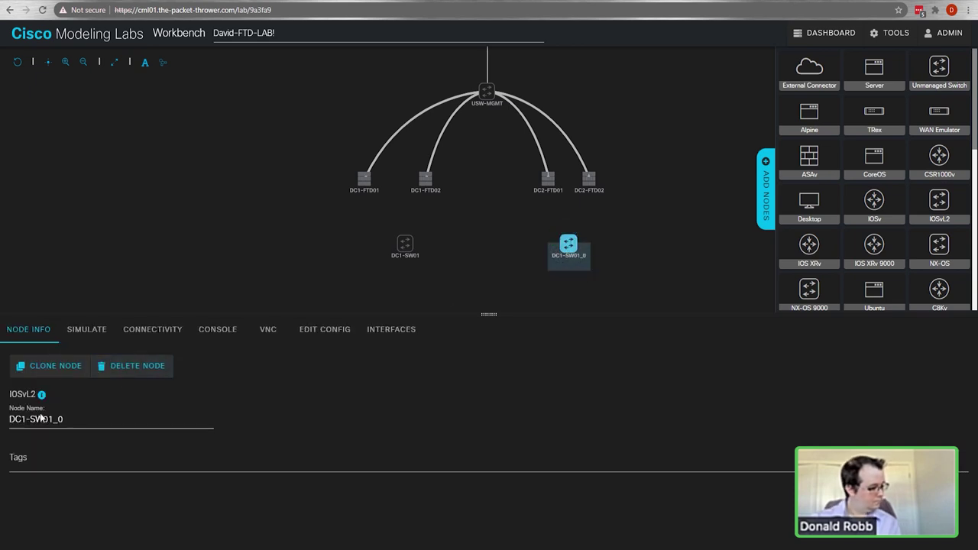
drag(47, 419, 114, 426)
text(1)
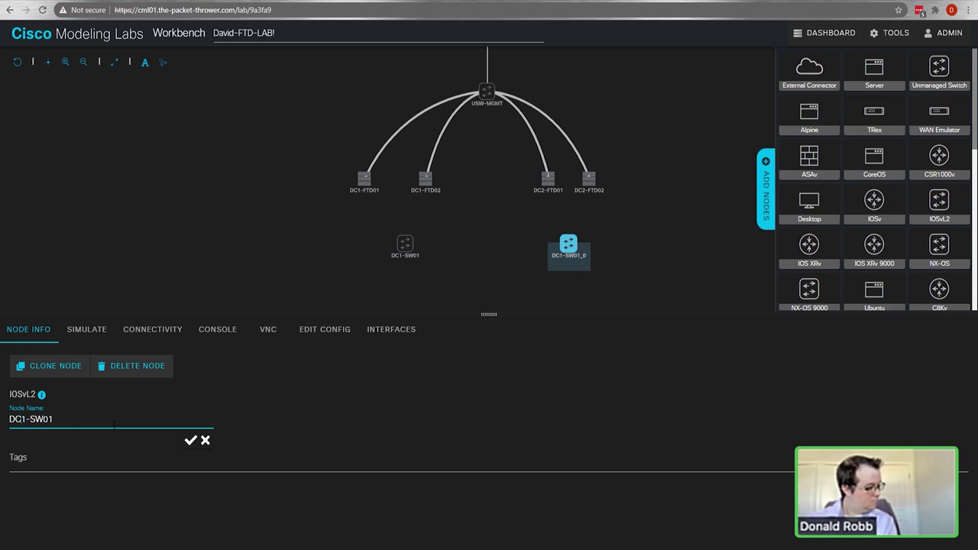
key(Return)
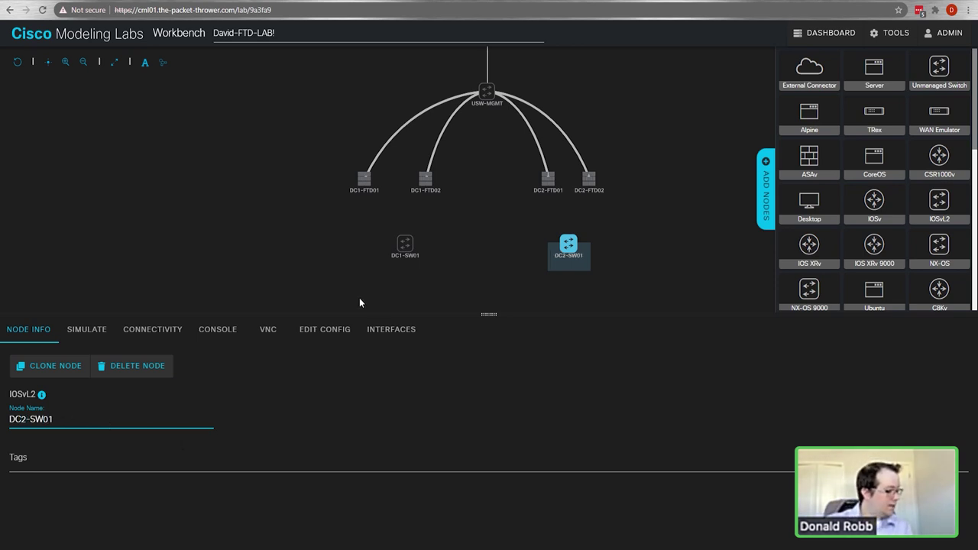
mouse_move(405, 254)
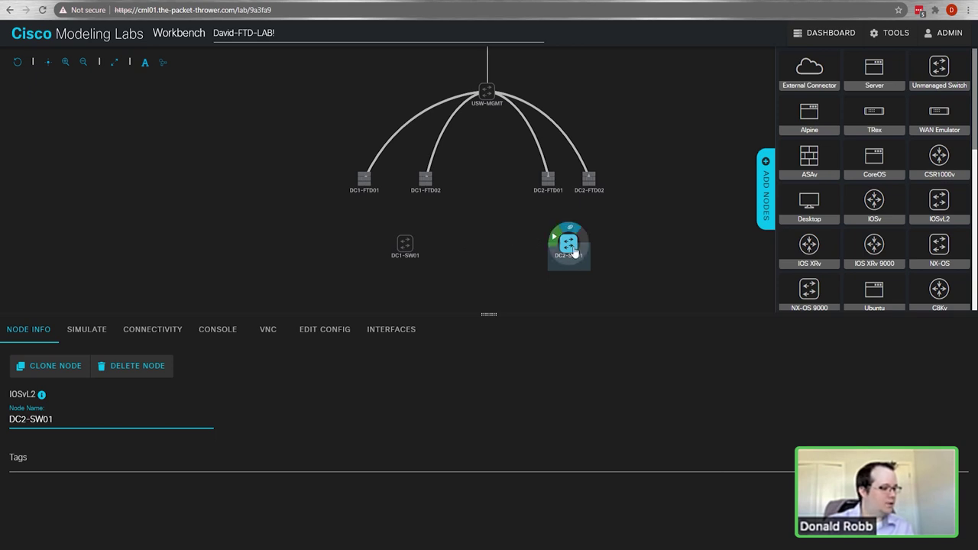
Step: Rearrange DC2-FTD02, DC2-SW01 and DC1-SW01 so each switch sits below its firewall pair
click(531, 146)
drag(589, 180, 604, 184)
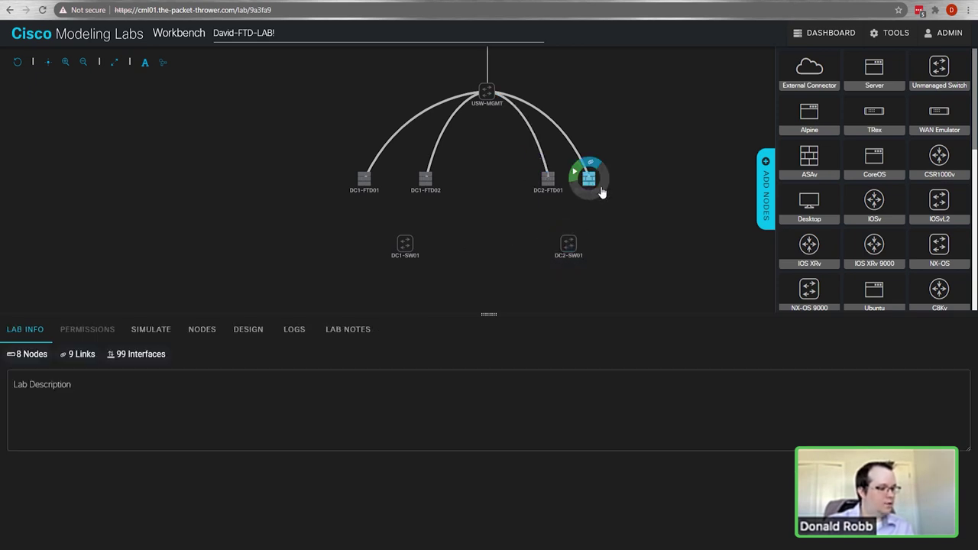
drag(568, 243, 589, 243)
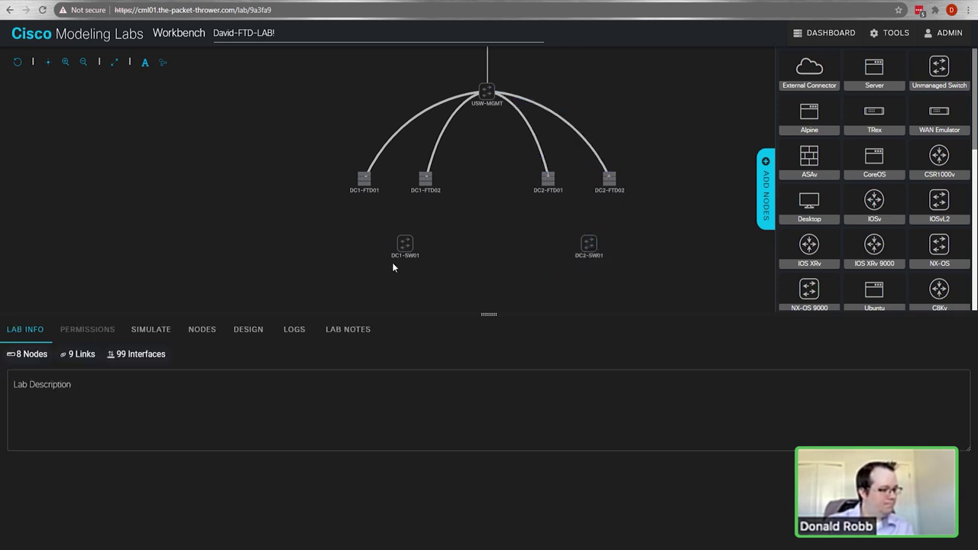
drag(391, 247, 384, 243)
Step: Link DC1-FTD01 Gigabit0/1 to DC1-SW01 GigE0/1
drag(364, 177, 385, 243)
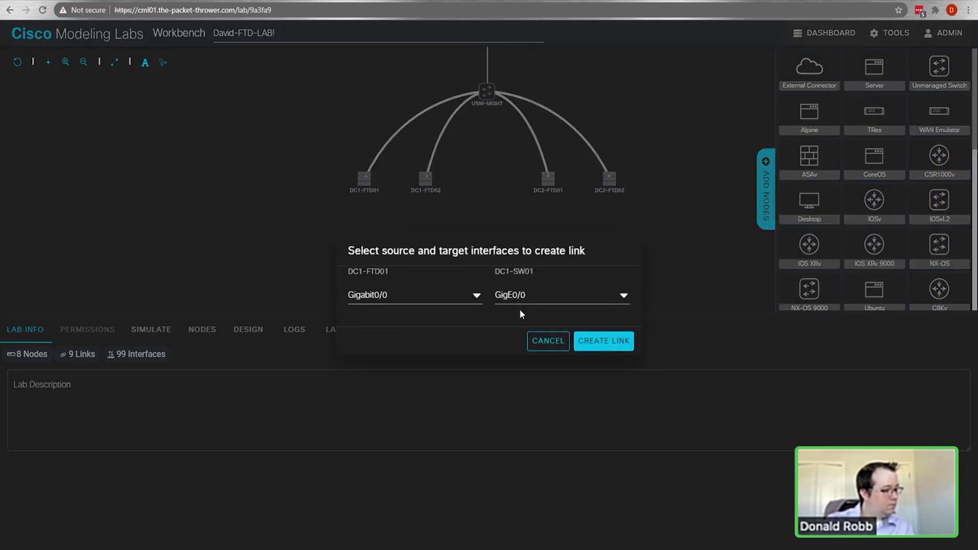
click(435, 304)
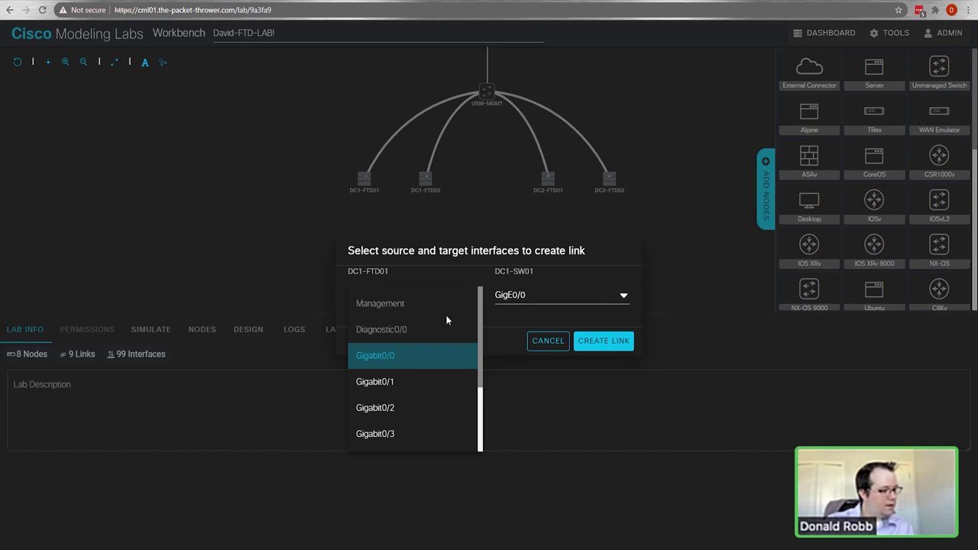
click(386, 386)
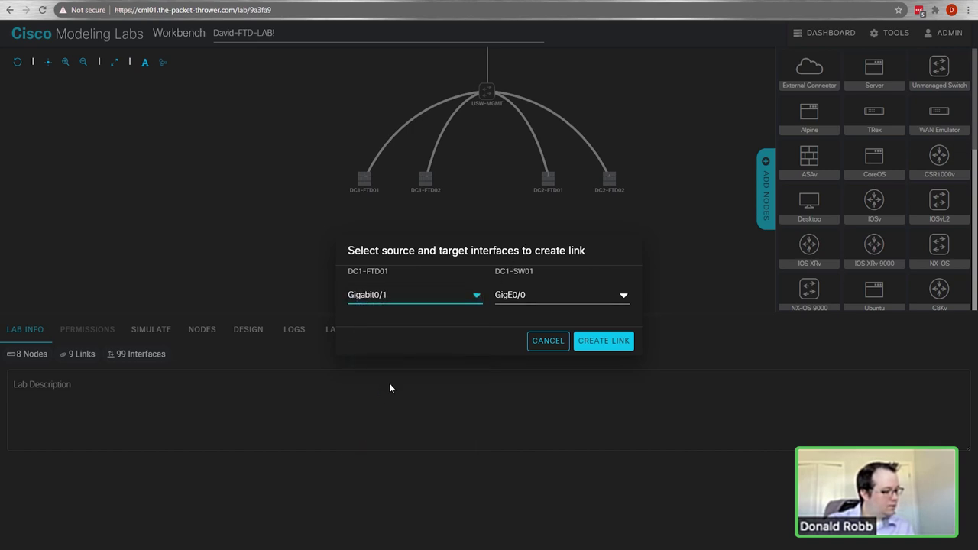
click(535, 302)
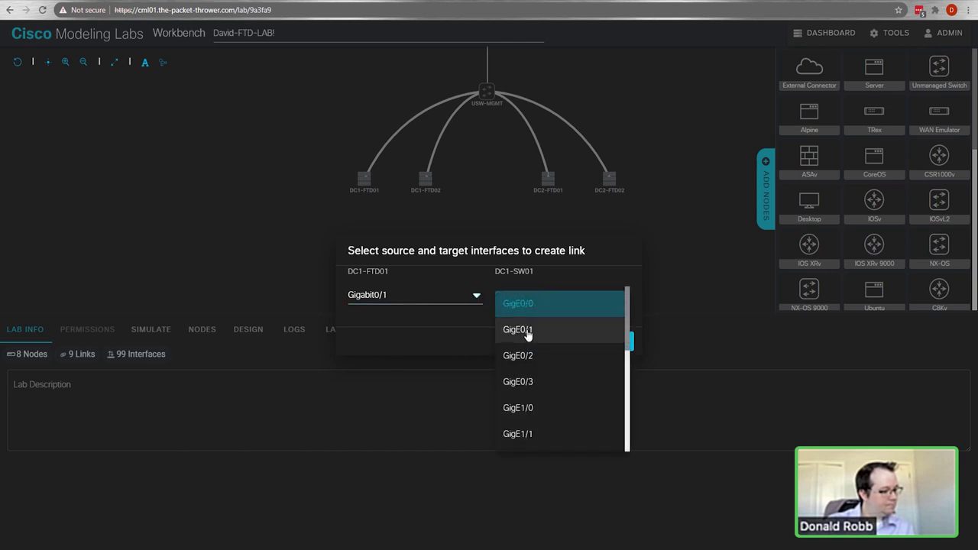
click(529, 328)
click(602, 343)
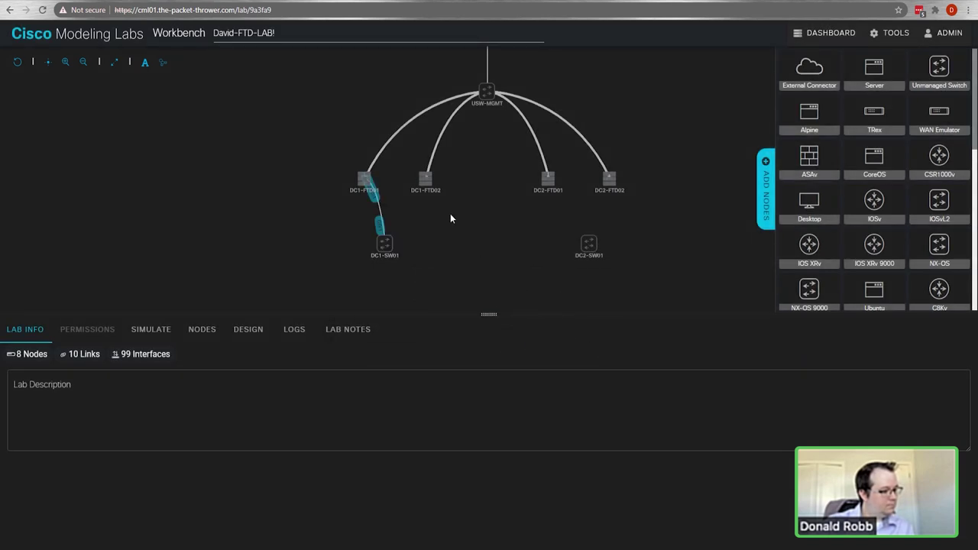
Step: Link DC1-FTD02 Gigabit0/1 to DC1-SW01, then link both DC2 firewalls to DC2-SW01
click(425, 168)
click(385, 243)
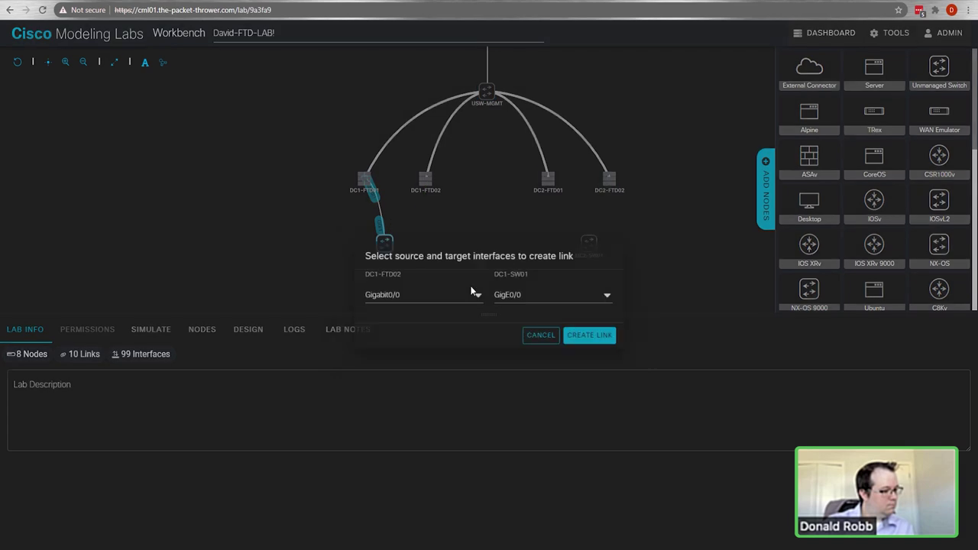
click(417, 303)
click(391, 382)
click(593, 348)
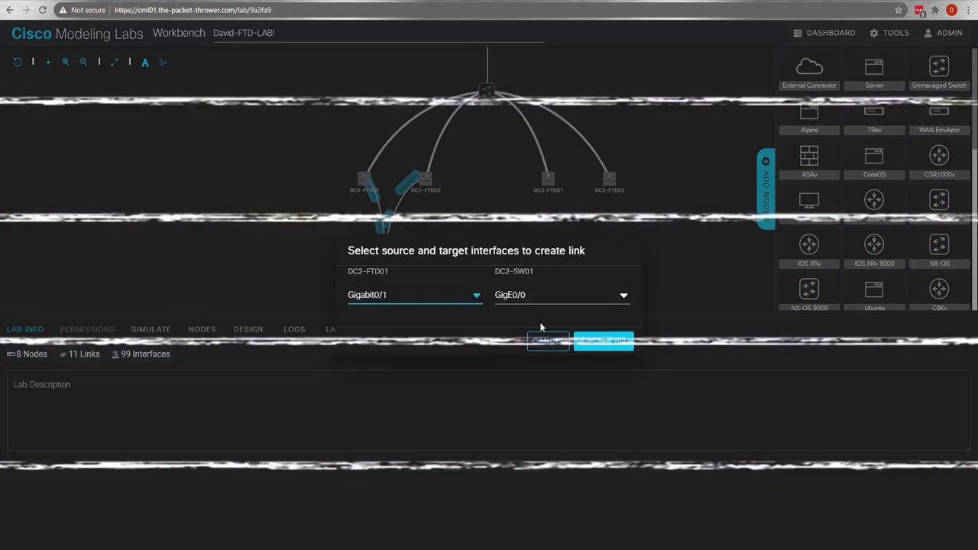
click(602, 341)
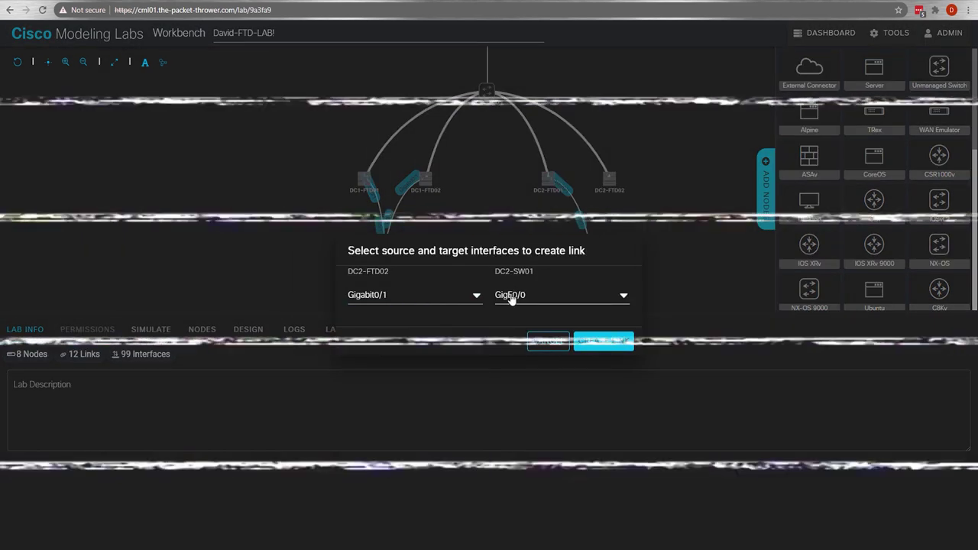
click(601, 341)
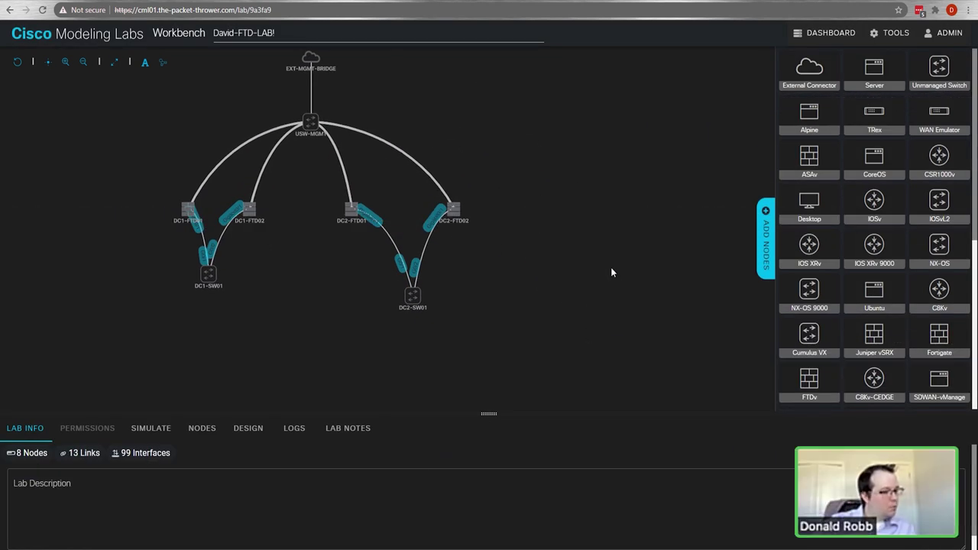
Step: Add an External Connector node named EXT-INET-NAT
drag(814, 69, 579, 92)
click(616, 93)
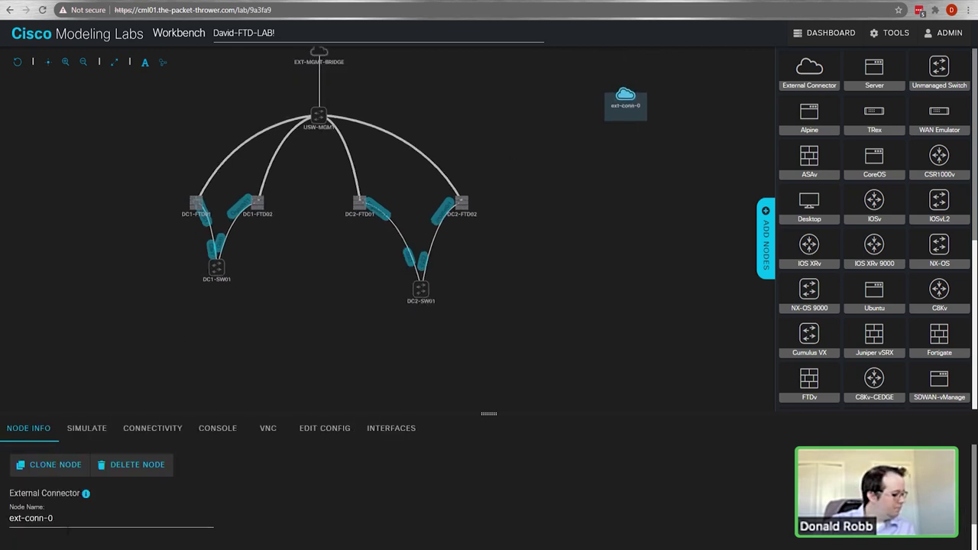
triple_click(30, 518)
text(EXT-INET-)
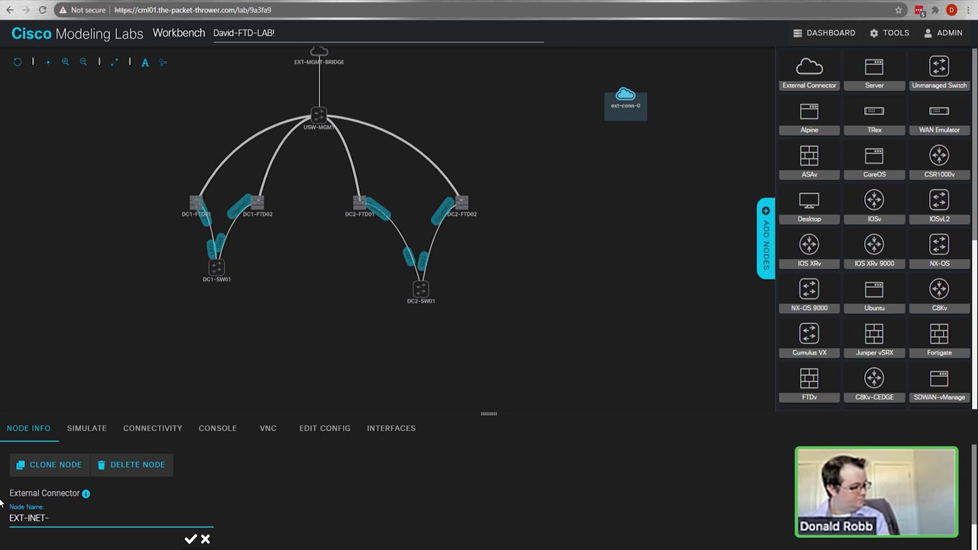
text(NAT)
key(Return)
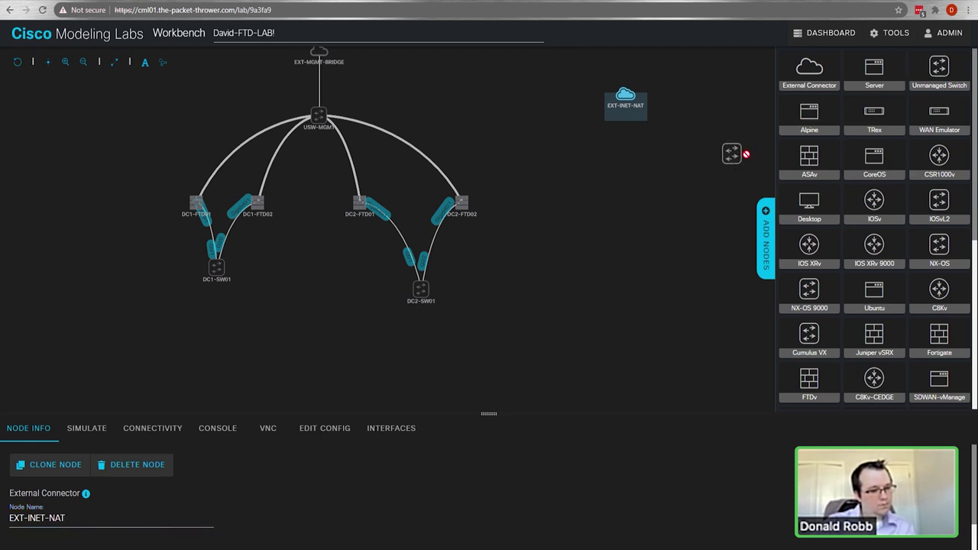
Step: Place a C8Kv router named BB1 below the cloud and link EXT-INET-NAT to it
scroll(944, 243, down, 1)
scroll(944, 243, down, 1)
drag(941, 245, 613, 174)
drag(934, 241, 595, 191)
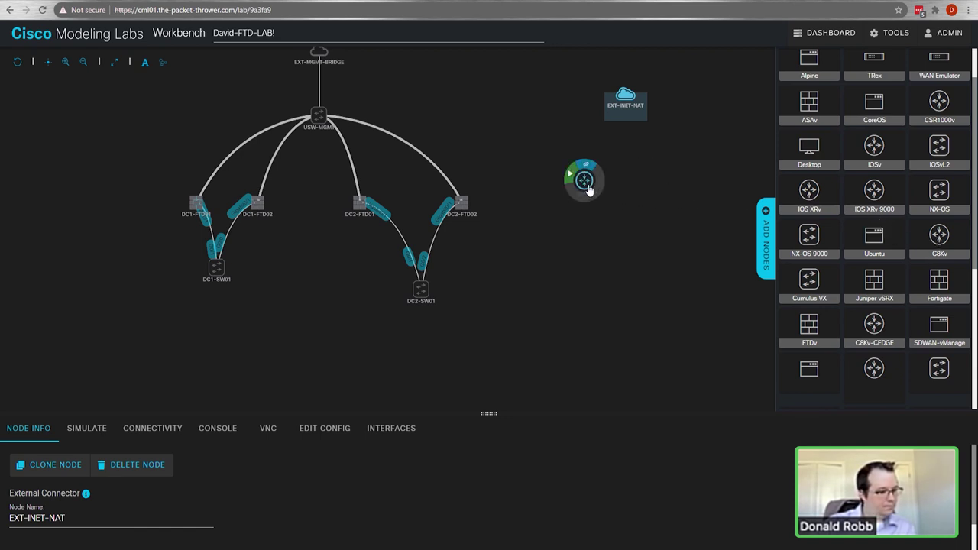
click(584, 185)
double_click(200, 521)
text(BB1)
mouse_move(626, 96)
drag(630, 92, 372, 171)
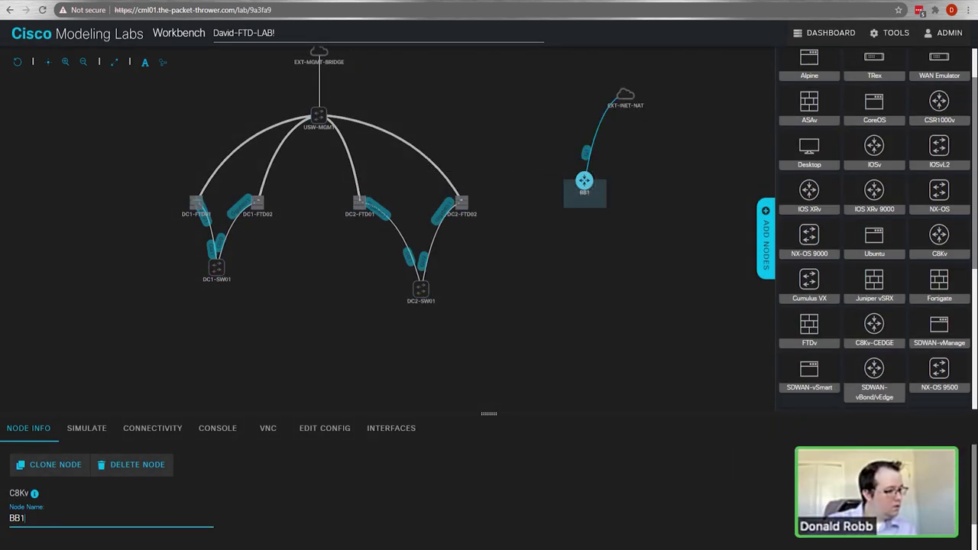
scroll(941, 123, up, 1)
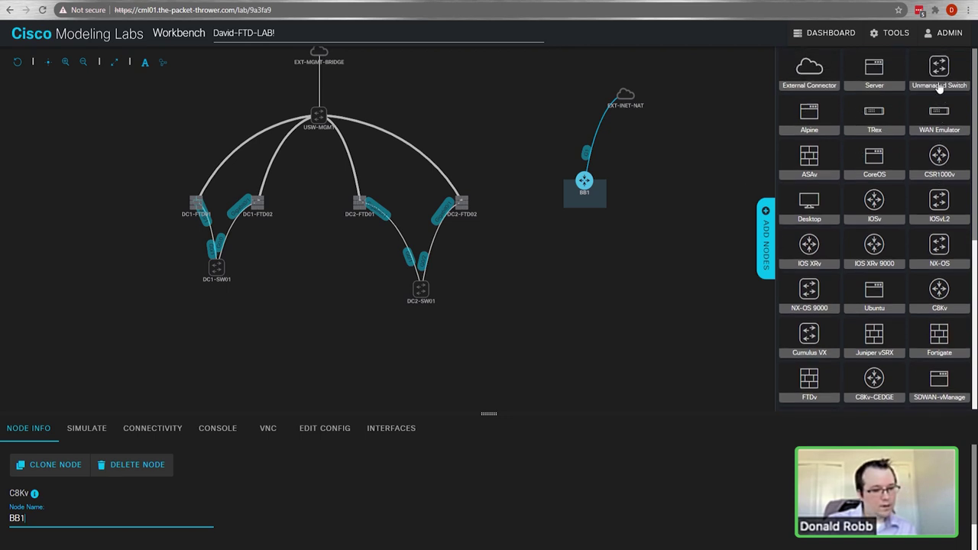
Step: Add an unmanaged switch named USW-INET and add interfaces up to the maximum
drag(940, 73, 566, 256)
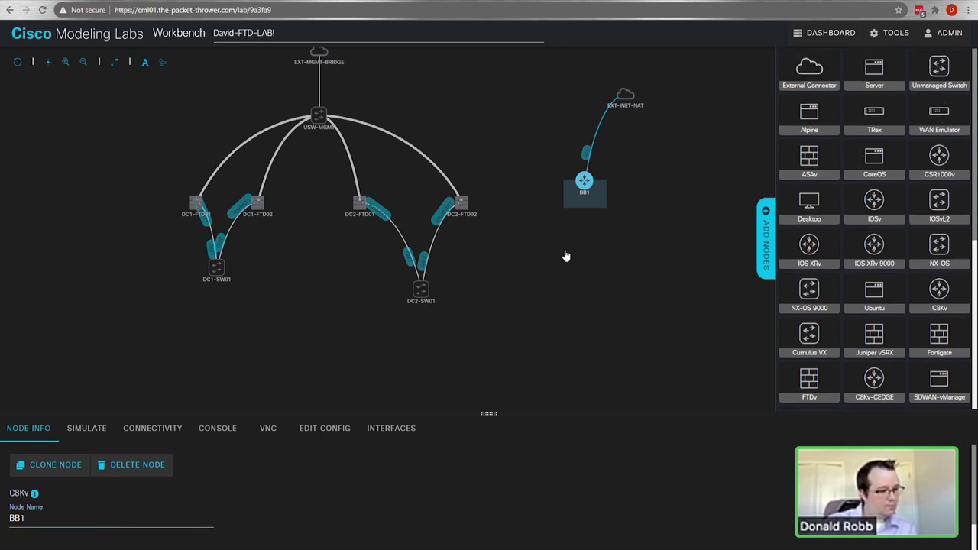
click(564, 268)
click(49, 518)
key(ctrl+a)
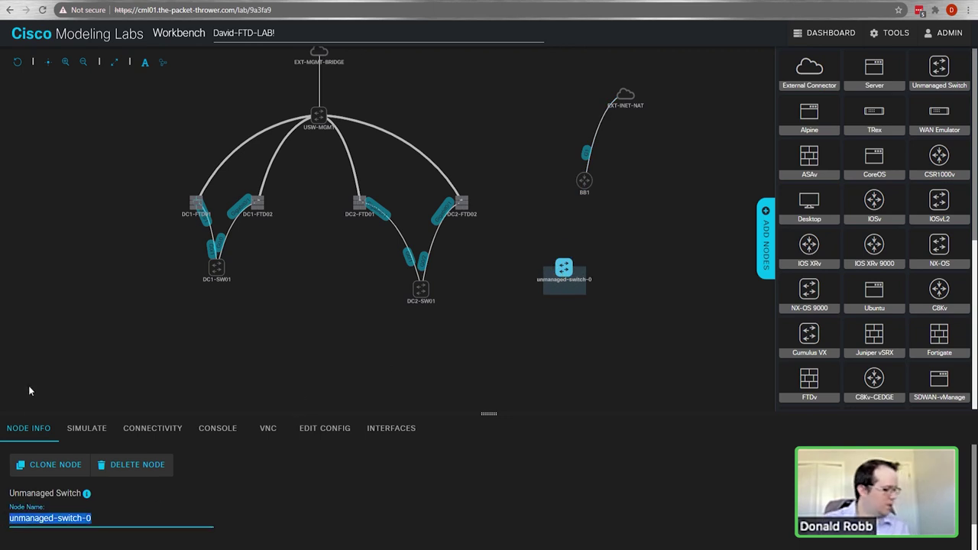
text(USW)
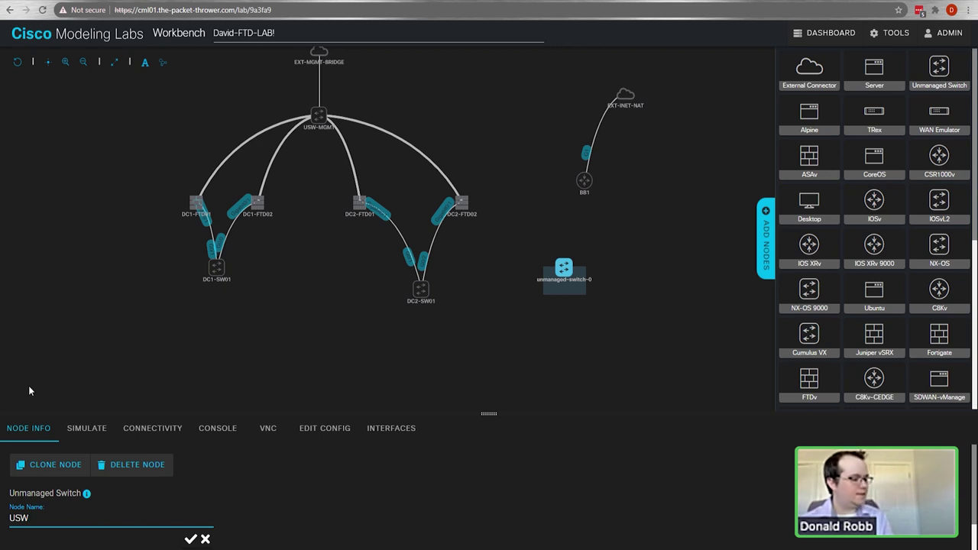
text(-)
text(INTER)
key(BackSpace)
key(BackSpace)
key(BackSpace)
text(ET)
key(Return)
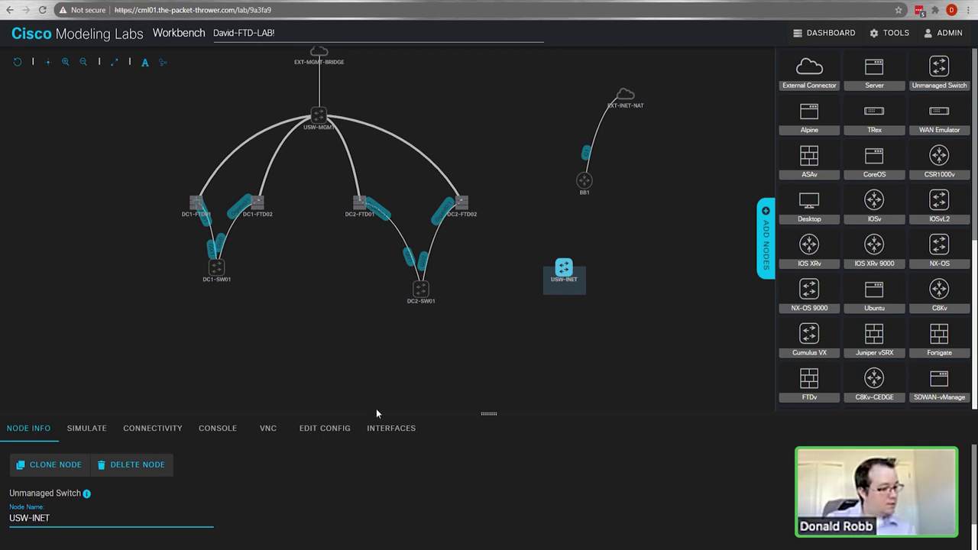
click(379, 433)
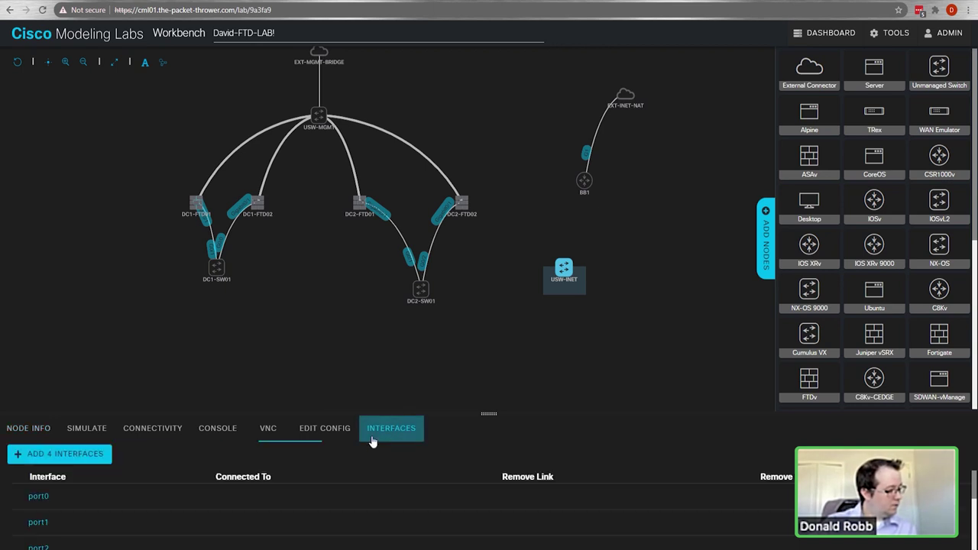
double_click(95, 455)
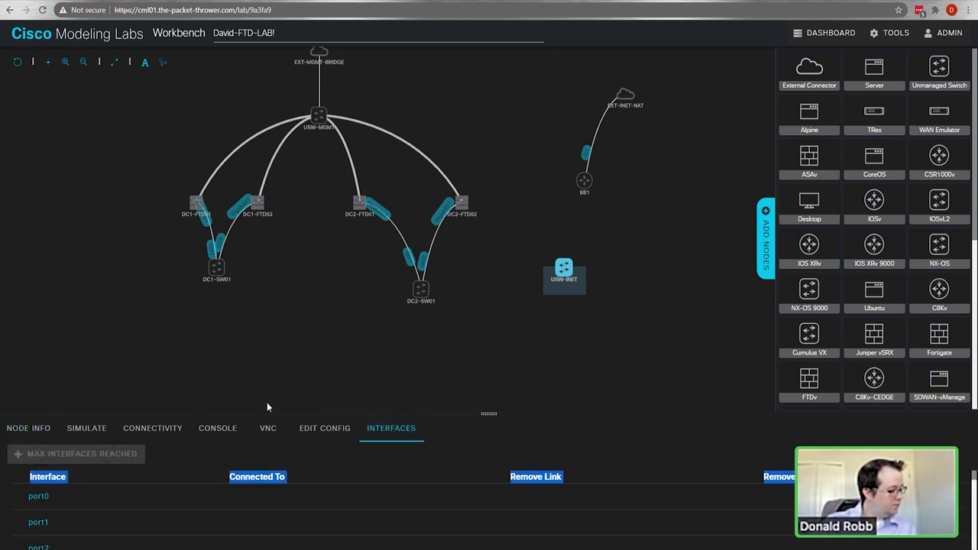
Step: Link USW-INET to the BB1 router and move the switch up beside BB1
drag(572, 263, 585, 182)
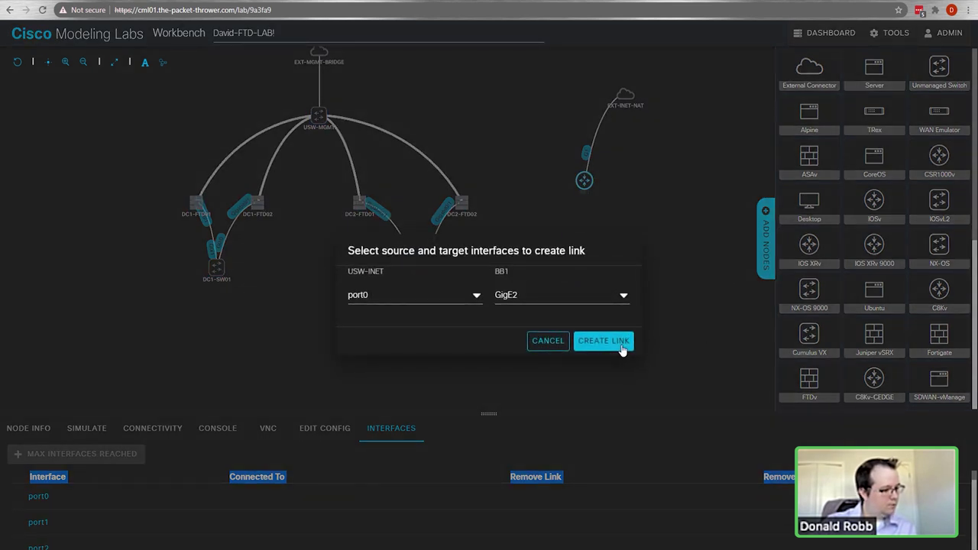
click(622, 348)
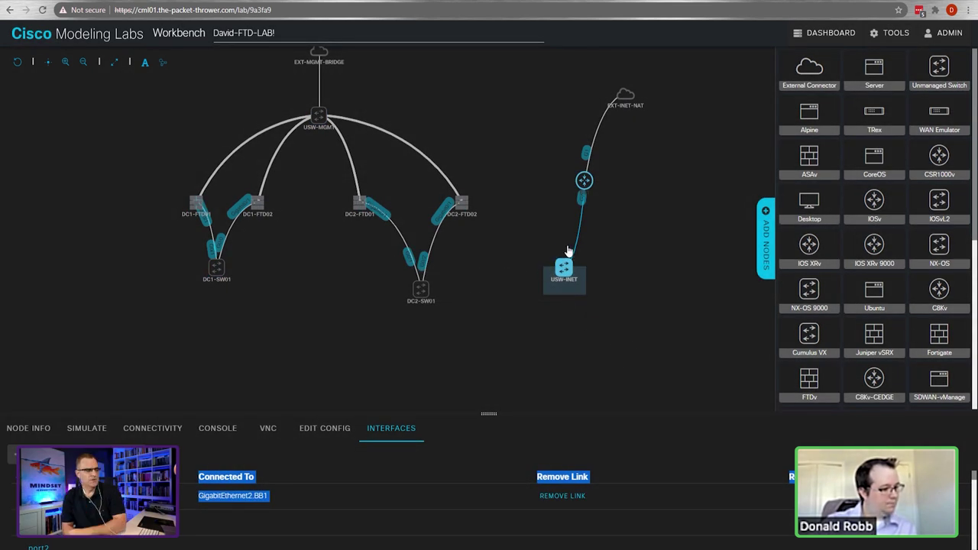
drag(568, 280, 506, 148)
click(459, 160)
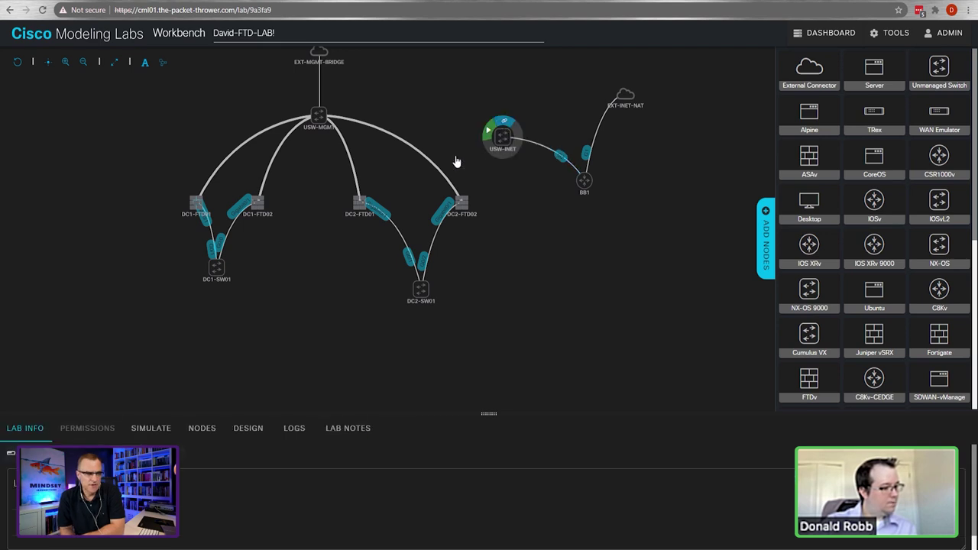
Step: Link DC1-FTD01, DC1-FTD02, DC2-FTD01 and DC2-FTD02 to USW-INET, then move USW-INET above them
drag(195, 199, 503, 137)
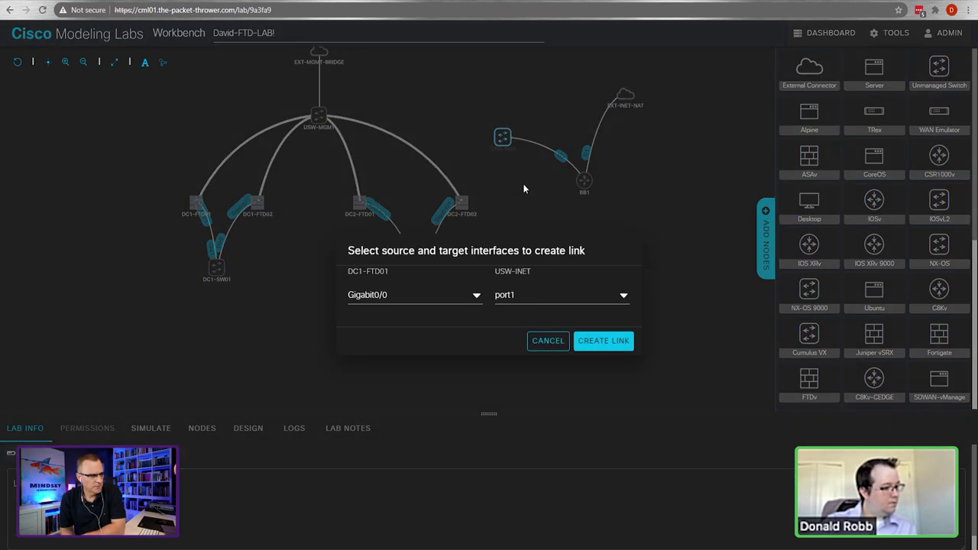
click(602, 341)
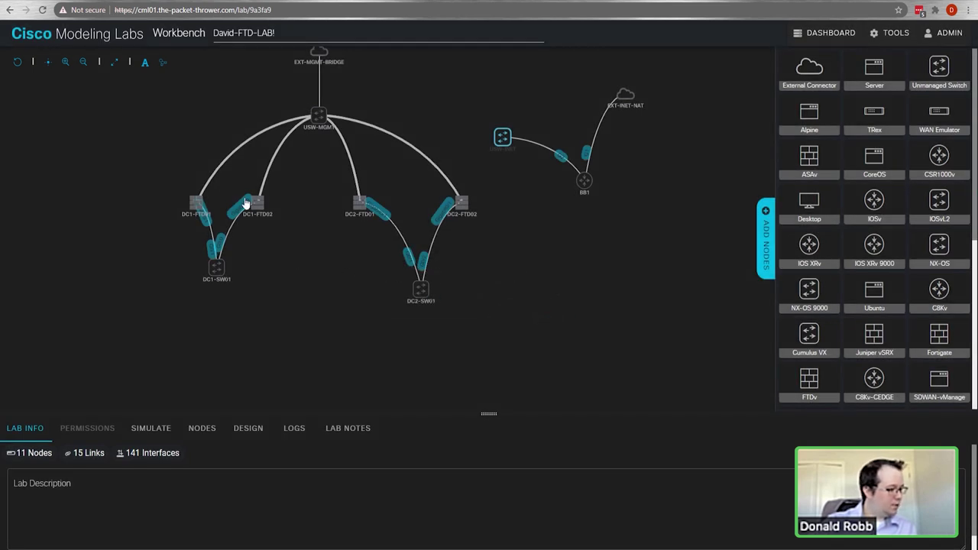
drag(251, 196, 502, 137)
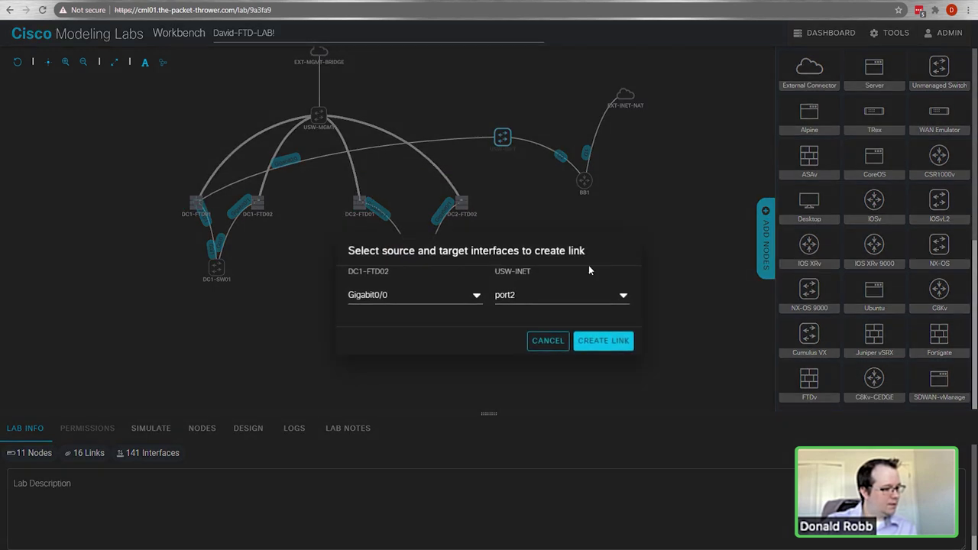
click(595, 338)
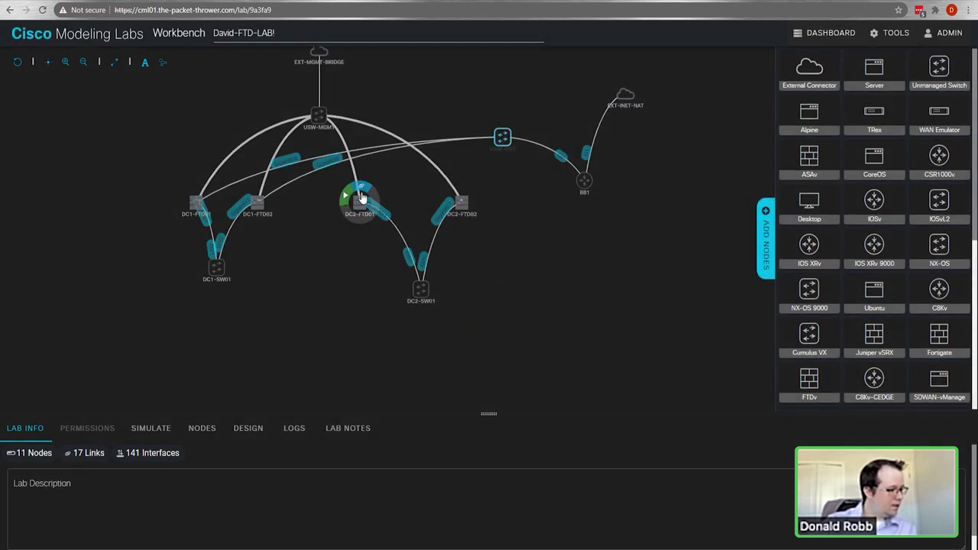
mouse_move(367, 199)
drag(367, 199, 502, 137)
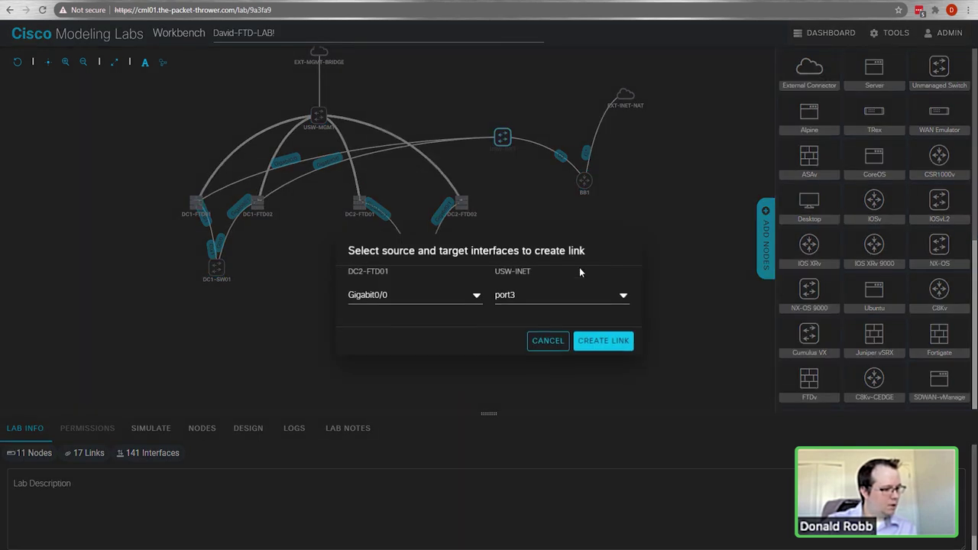
click(602, 341)
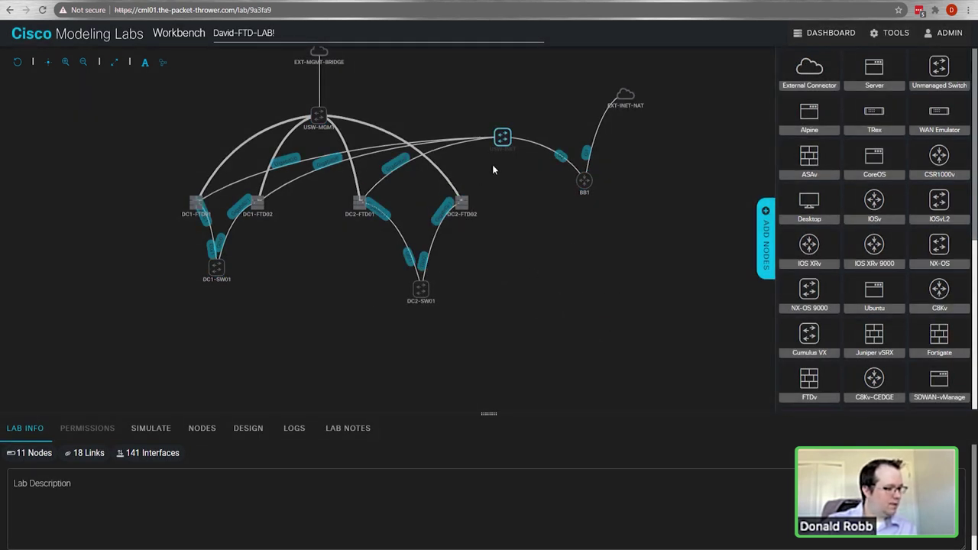
drag(463, 187, 502, 137)
click(604, 341)
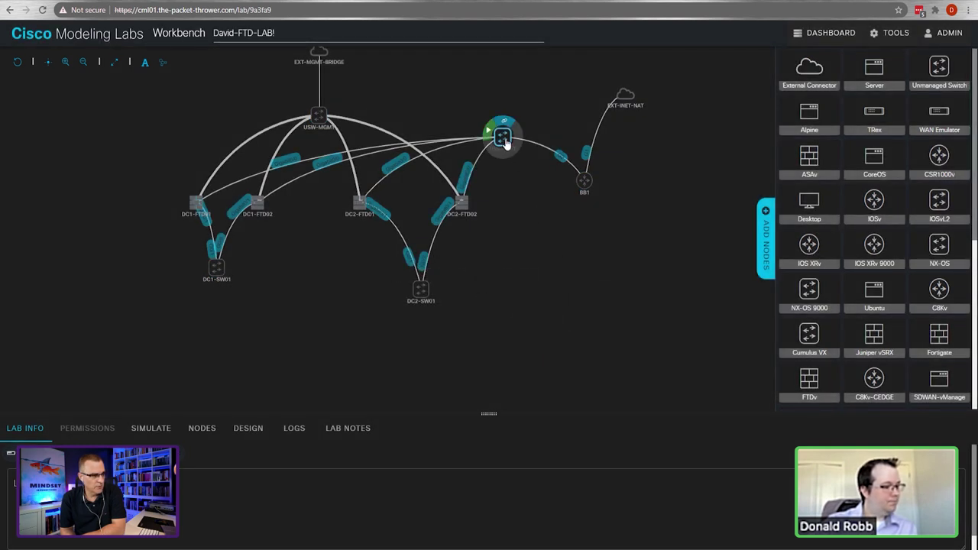
drag(502, 137, 502, 93)
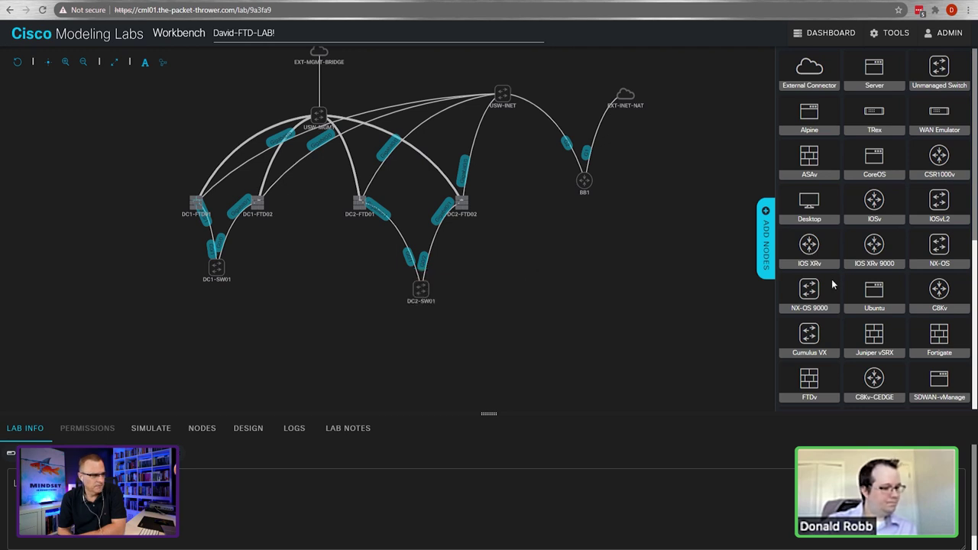
Step: Place a desktop node below DC1-SW01 and link it to the switch's GigE1/0
mouse_move(874, 70)
mouse_down()
mouse_move(851, 76)
mouse_move(722, 179)
mouse_move(873, 153)
mouse_move(877, 73)
mouse_up()
scroll(900, 180, down, 4)
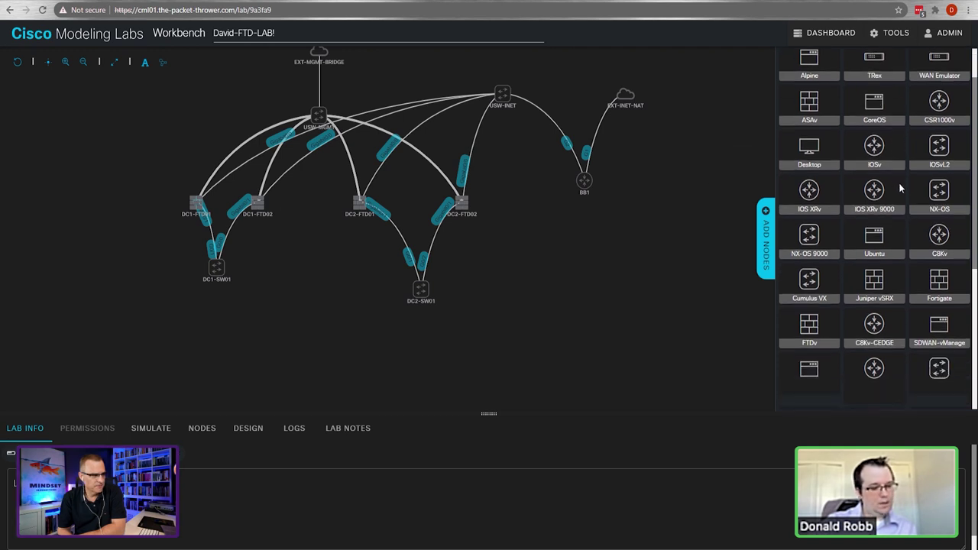
scroll(858, 282, up, 4)
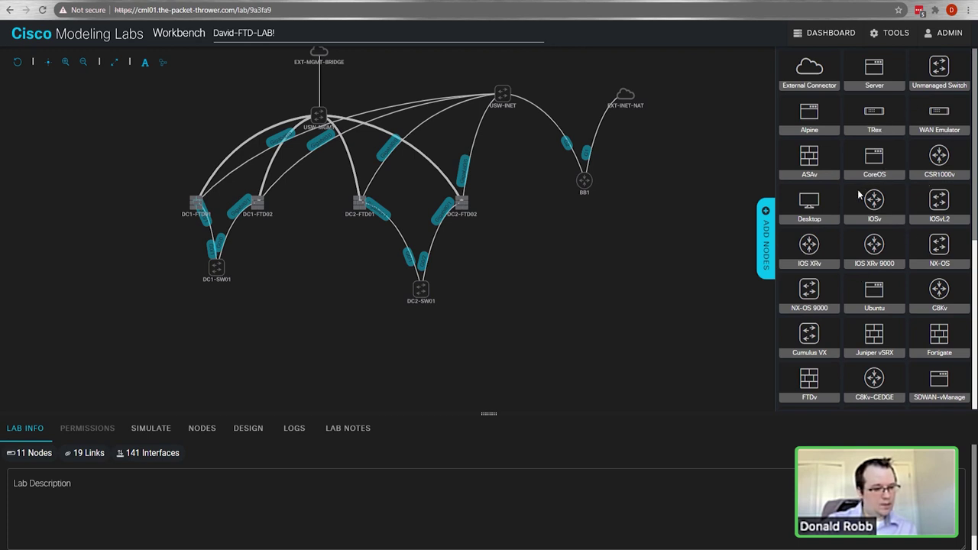
drag(810, 207, 209, 340)
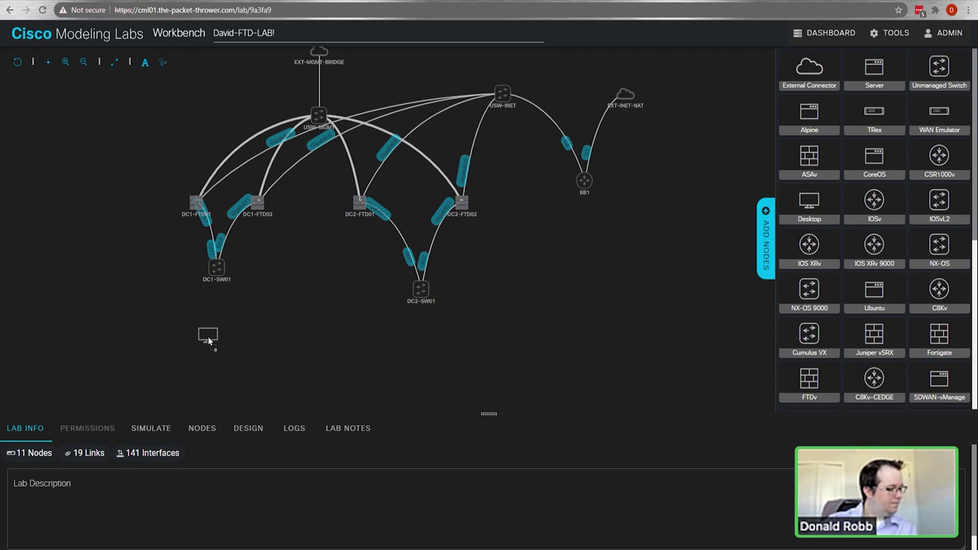
click(218, 341)
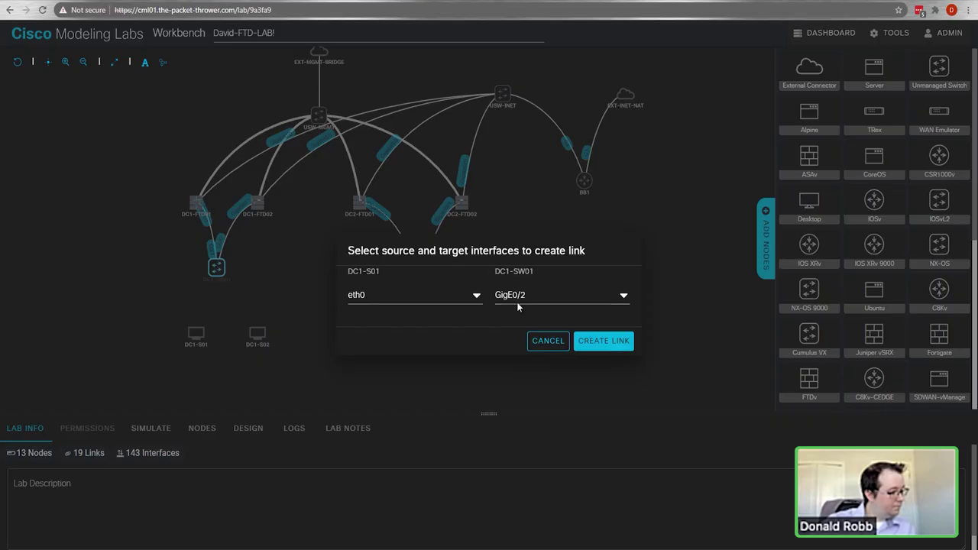
click(529, 301)
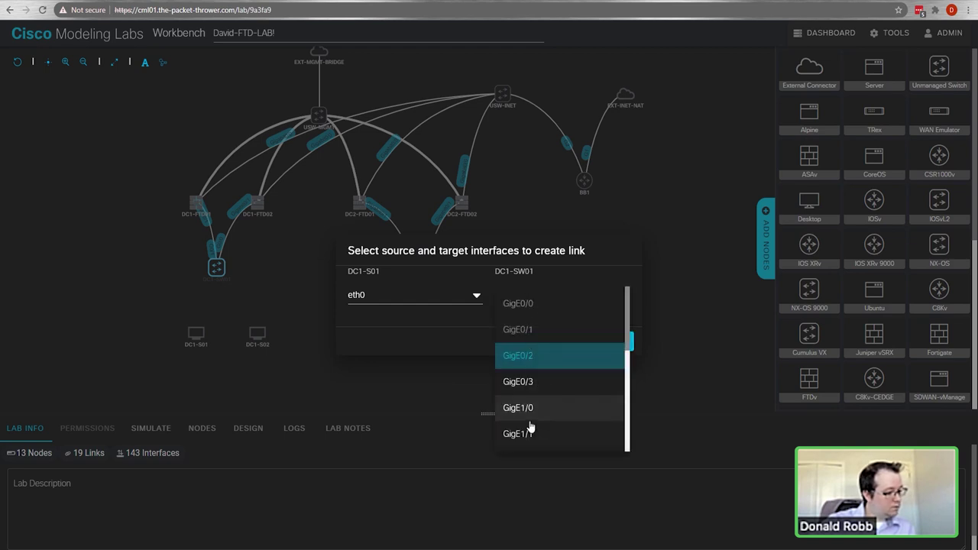
click(538, 406)
click(603, 342)
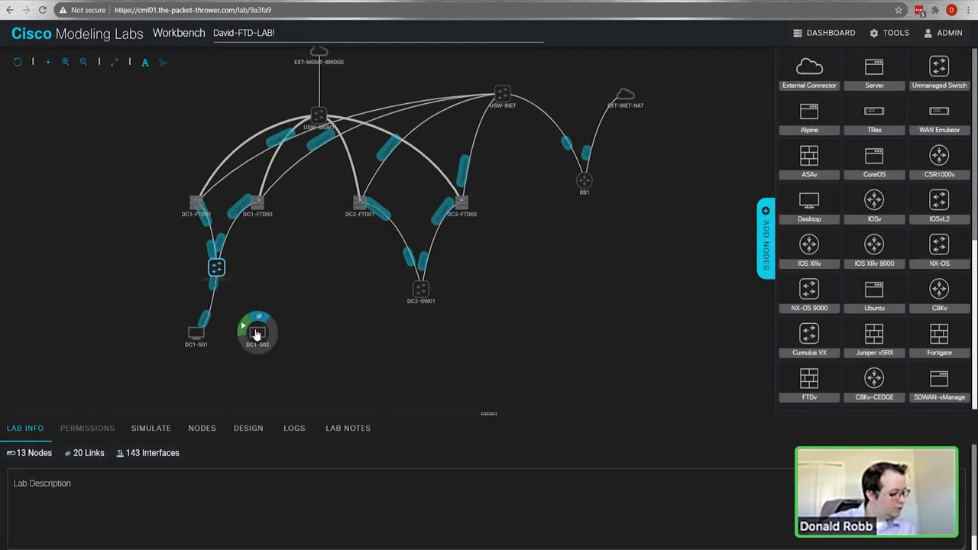
mouse_move(258, 321)
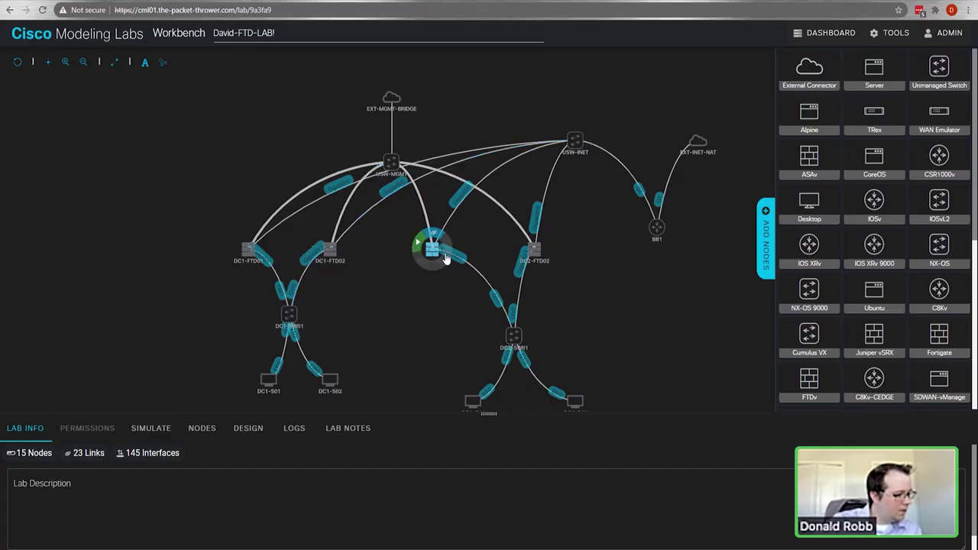
Step: Check the connections of DC1-FTD01, DC1-FTD02, USW-INET and DC1-SW01 across the whole lab
drag(631, 306, 507, 274)
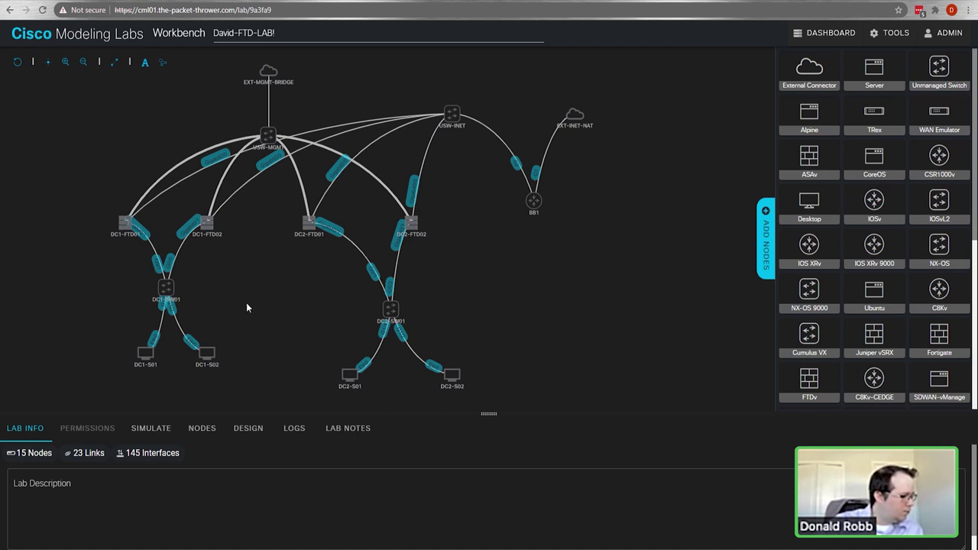
click(125, 229)
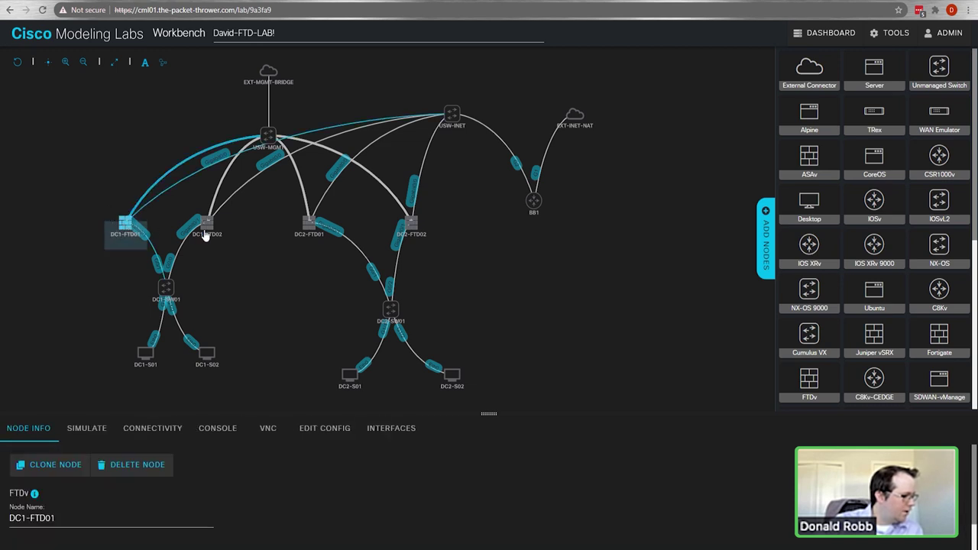
click(207, 223)
mouse_move(314, 233)
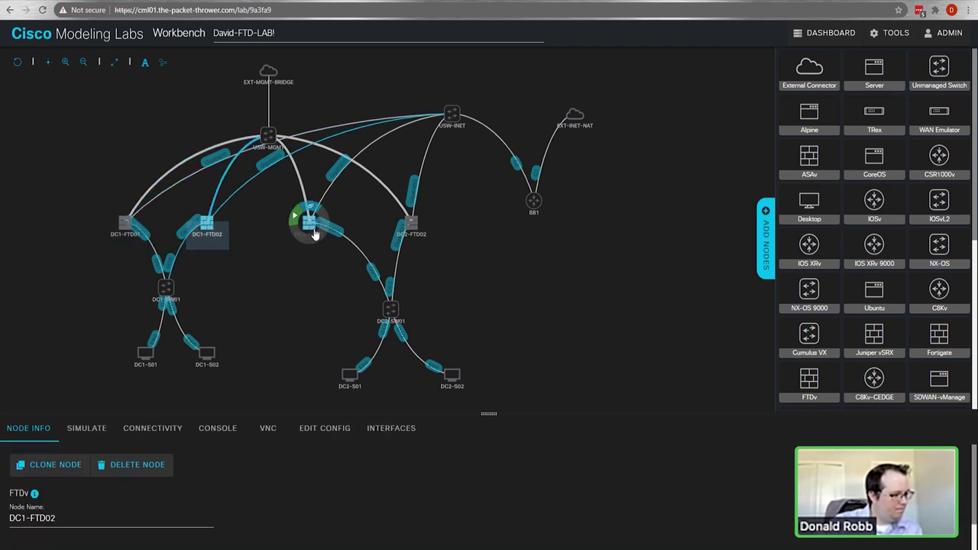
mouse_move(264, 141)
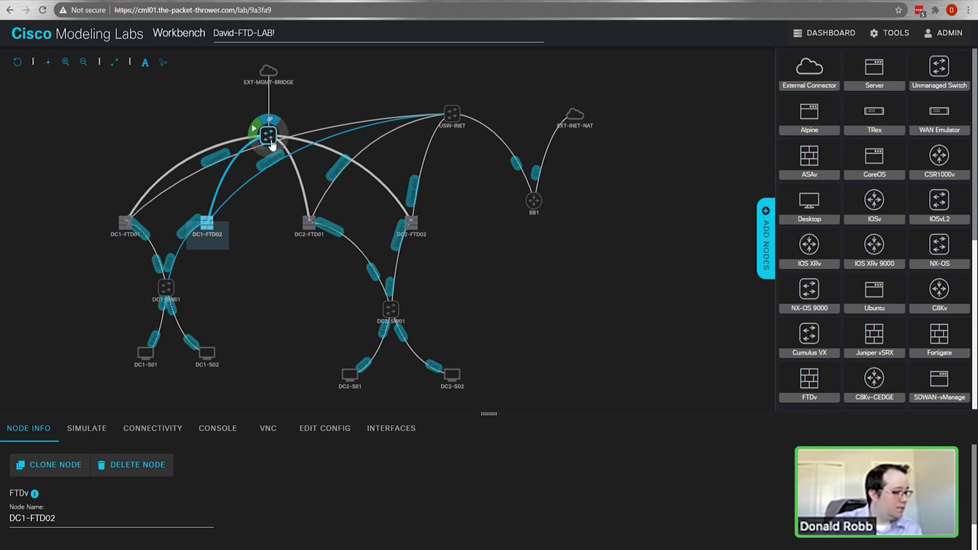
click(231, 298)
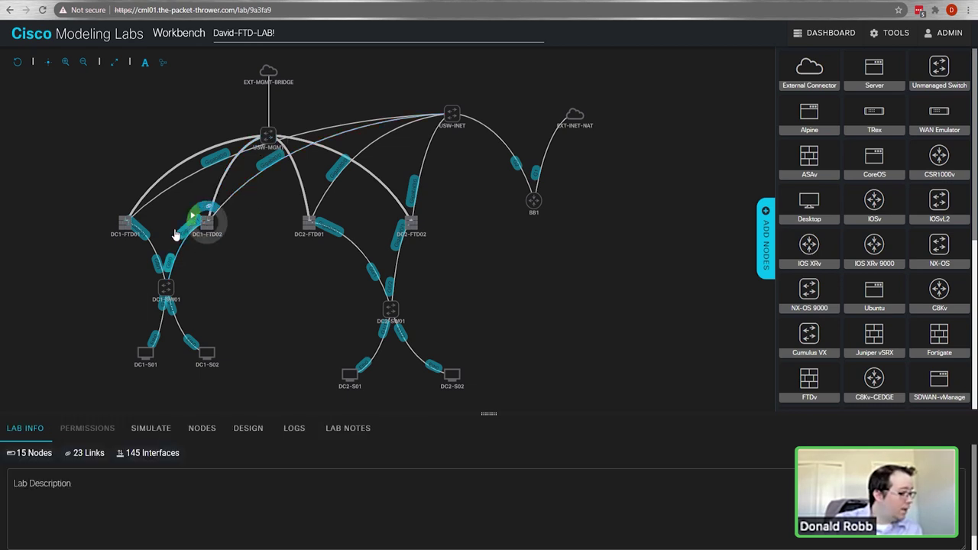
click(452, 115)
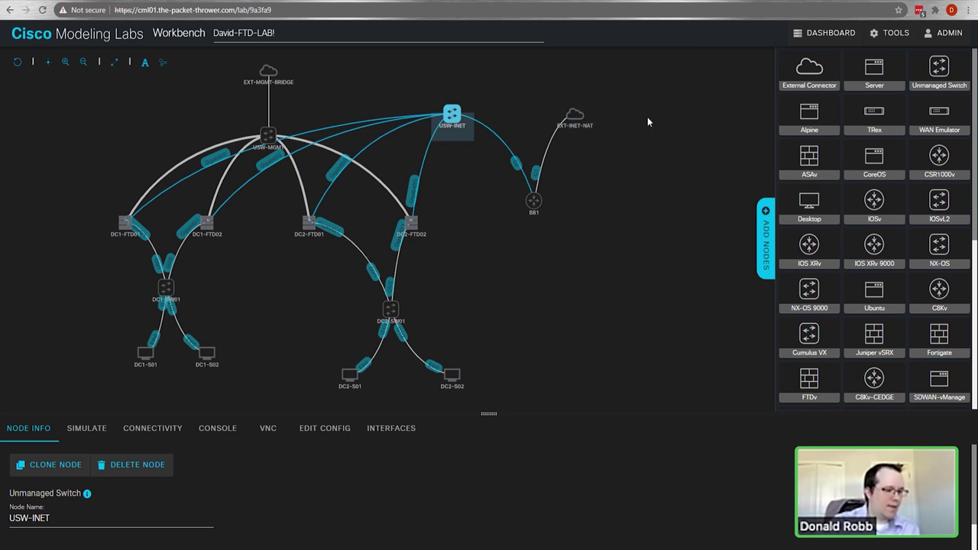
click(593, 122)
click(165, 288)
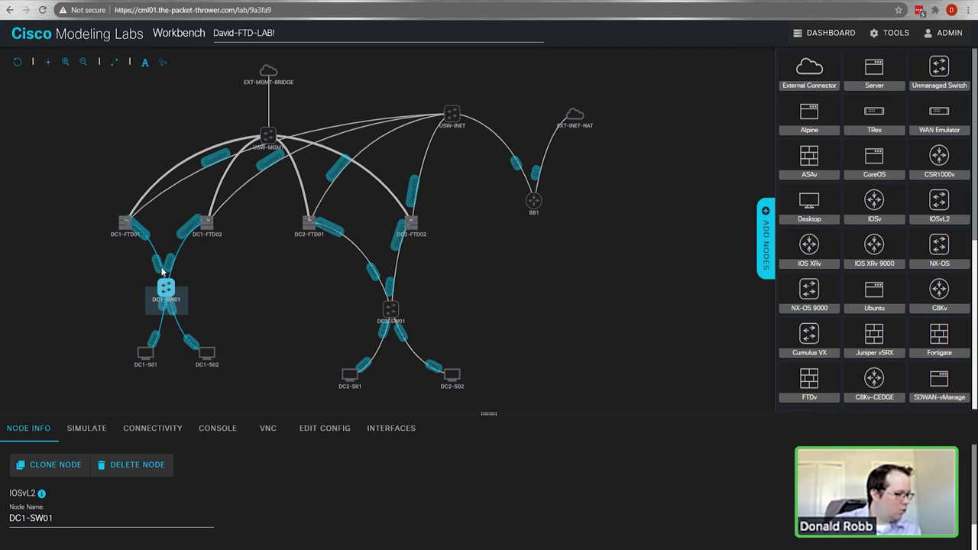
mouse_move(149, 352)
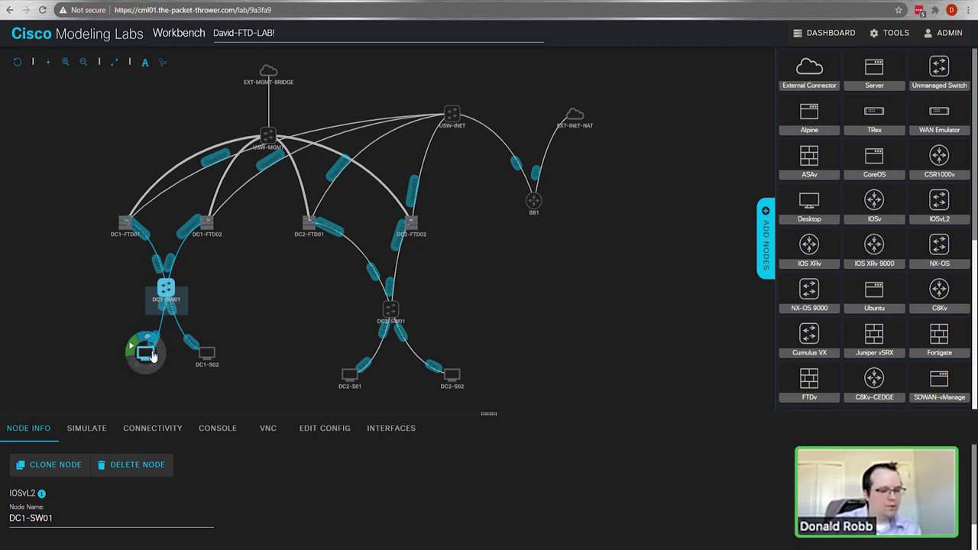
click(286, 369)
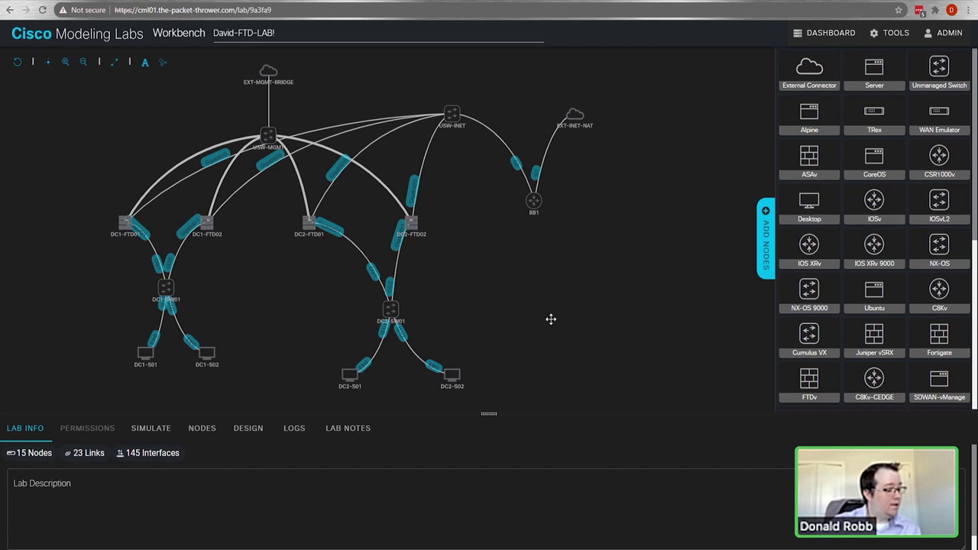
Step: Link DC1-FTD01 Gigabit0/6 to DC1-FTD02 Gigabit0/6
drag(550, 321, 591, 316)
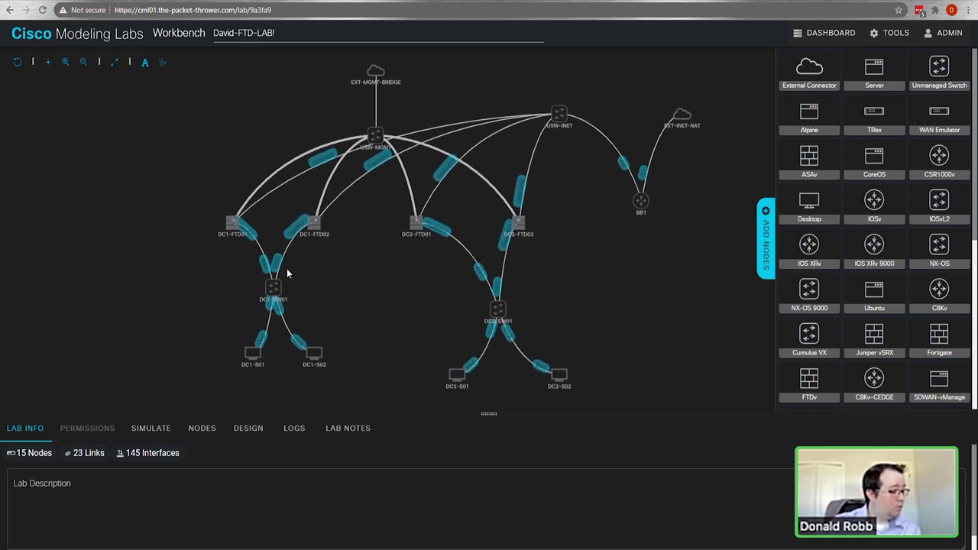
mouse_move(233, 212)
drag(233, 212, 313, 222)
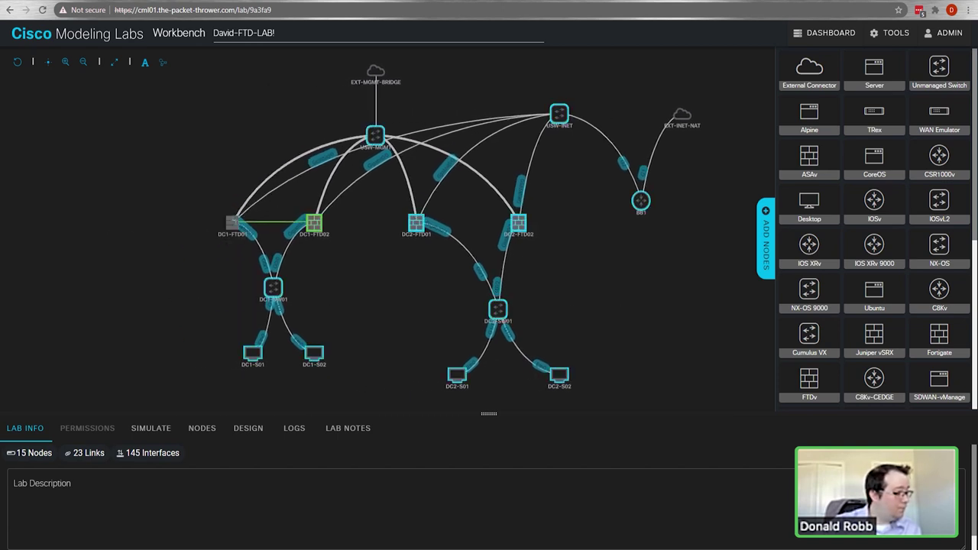
click(437, 299)
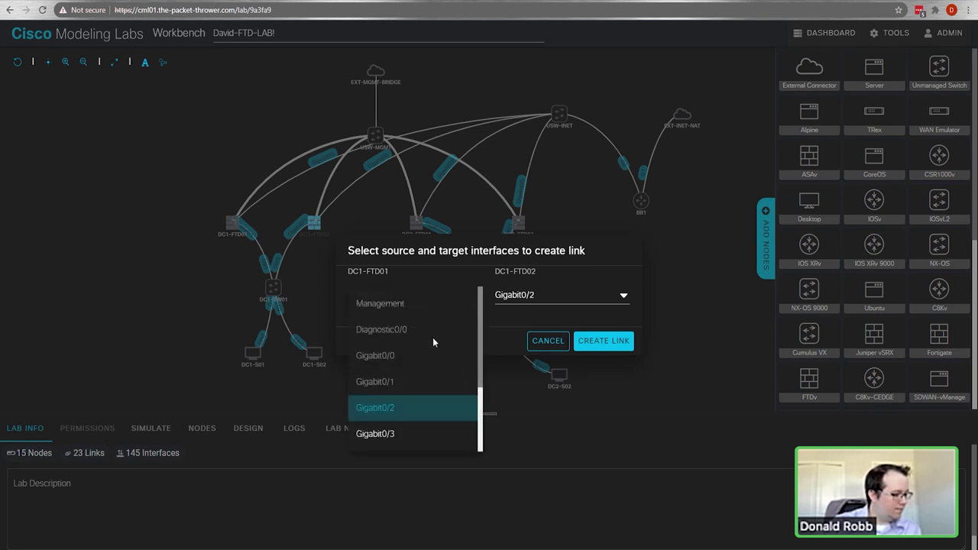
scroll(432, 338, down, 1)
click(389, 407)
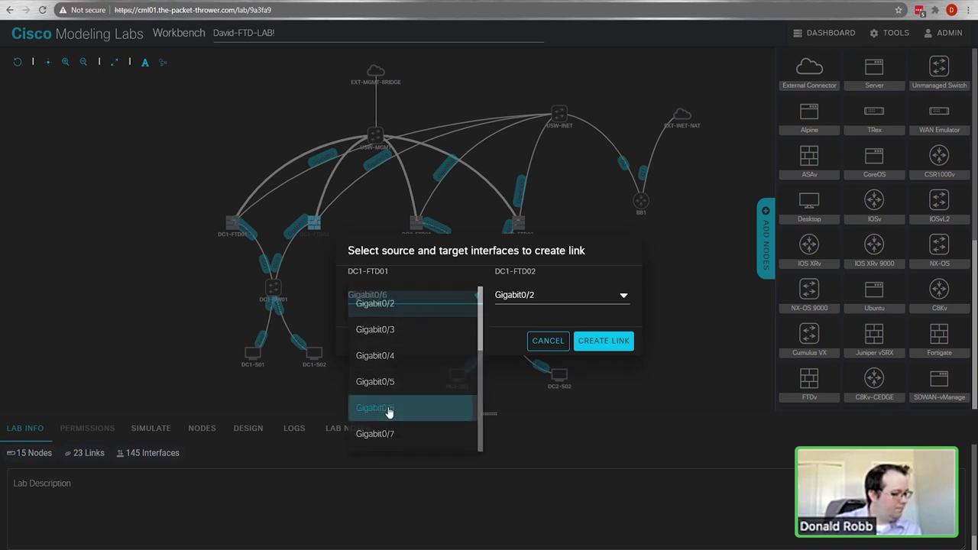
click(535, 296)
scroll(542, 383, down, 1)
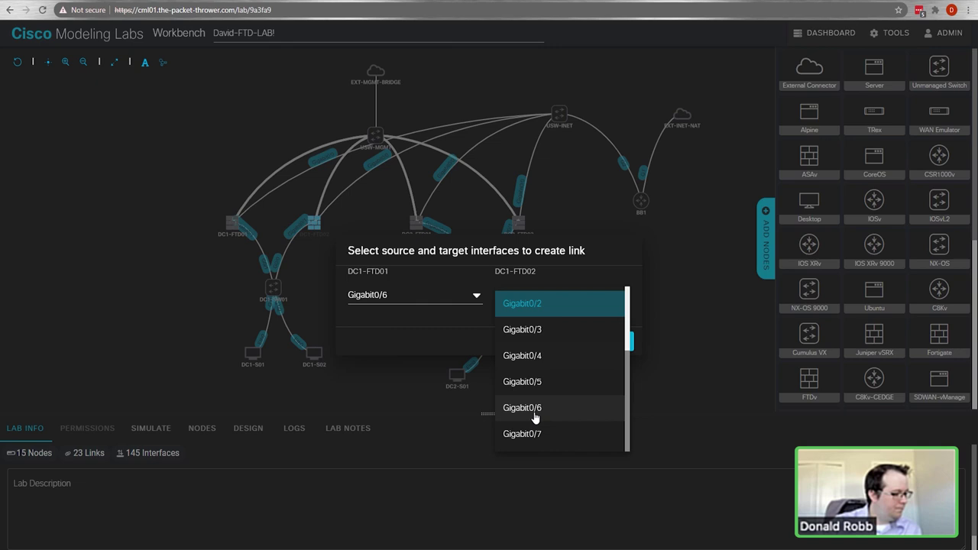
click(528, 409)
click(607, 340)
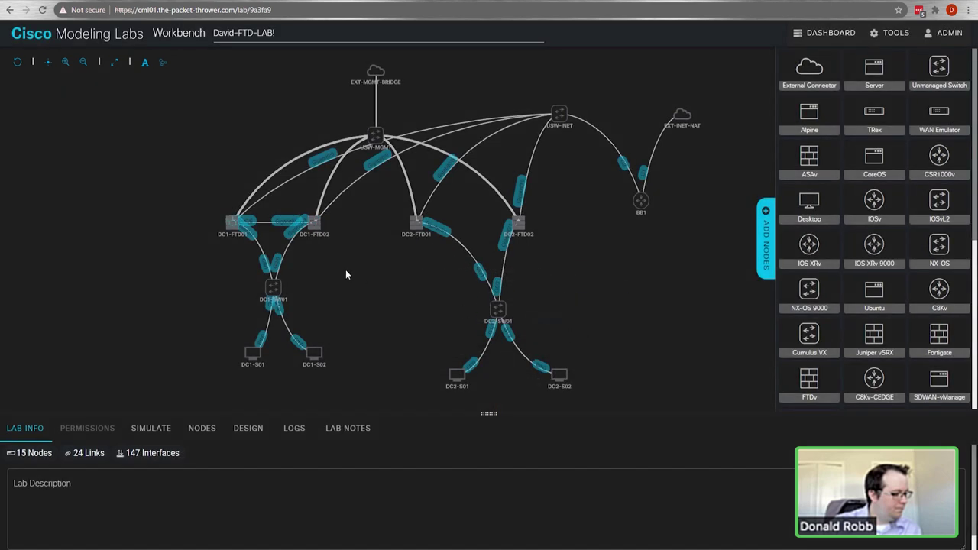
Step: Link DC1-FTD01 Gigabit0/7 to DC1-FTD02 Gigabit0/7
drag(230, 220, 313, 222)
click(433, 299)
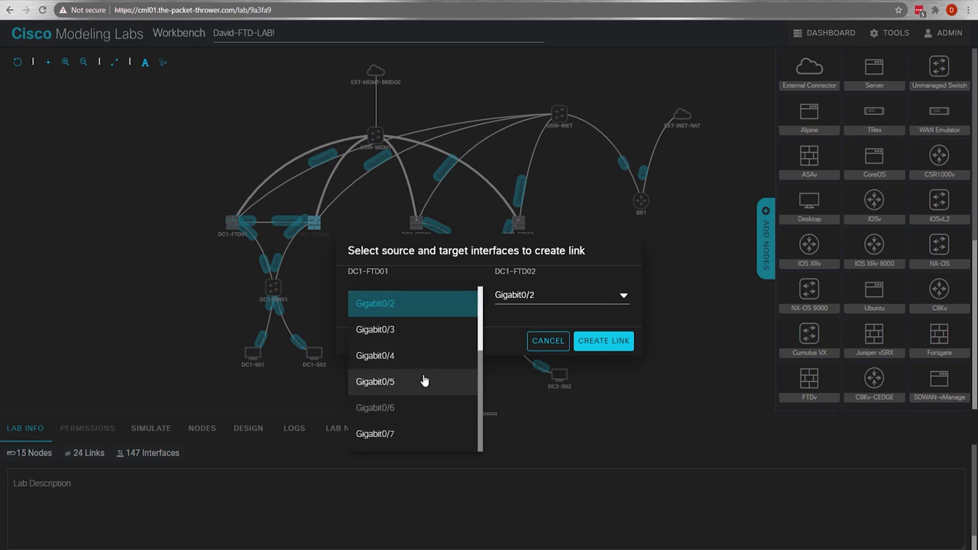
click(396, 433)
click(542, 299)
scroll(552, 400, down, 1)
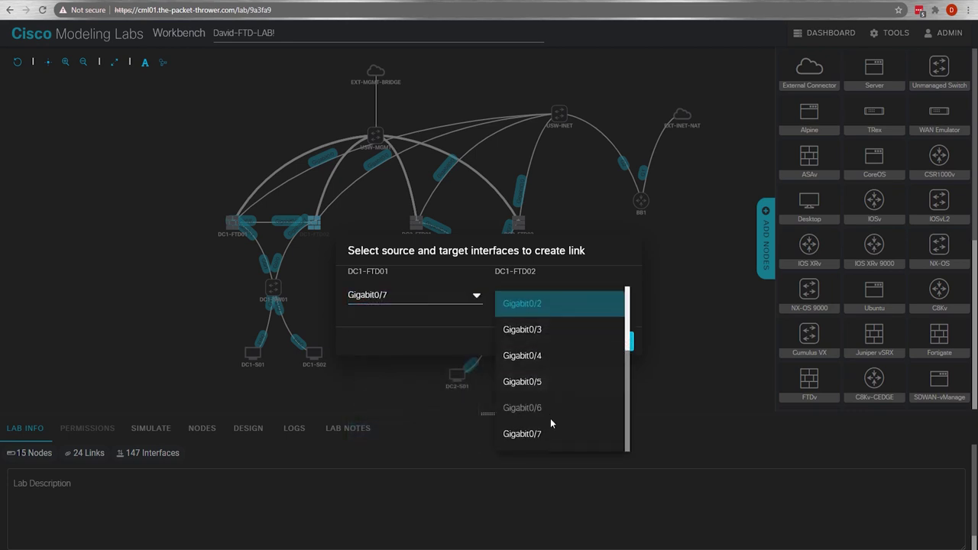
click(552, 435)
click(604, 341)
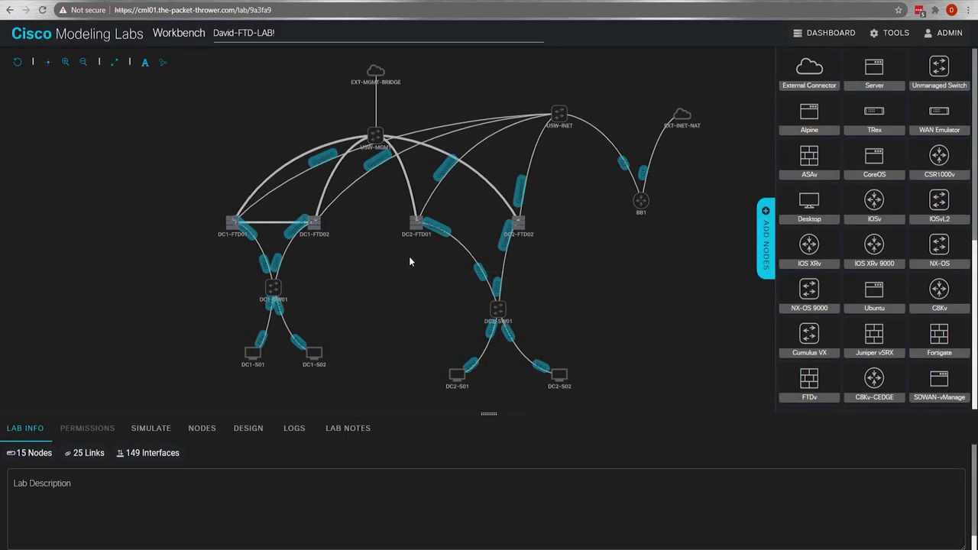
Step: Link DC2-FTD01 Gigabit0/6 to DC2-FTD02 Gigabit0/6
click(416, 225)
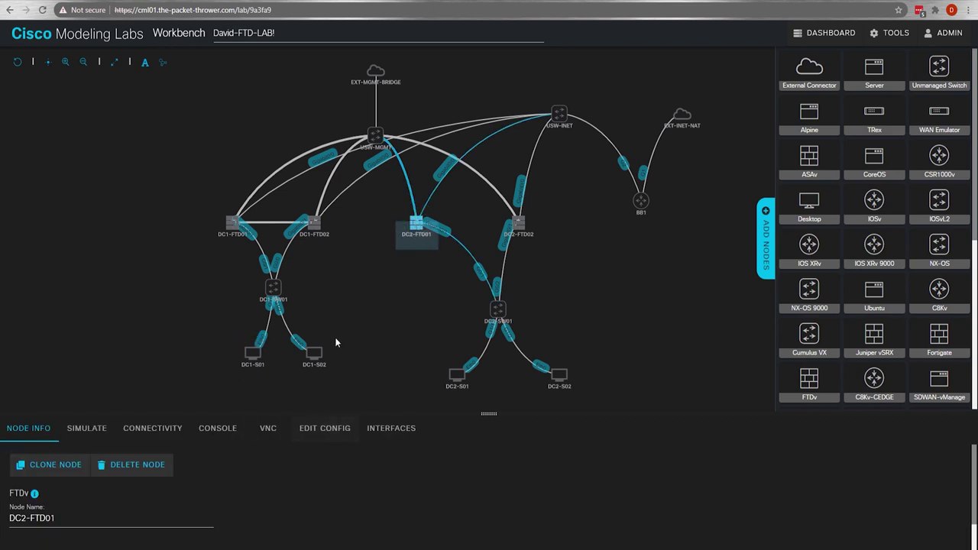
drag(415, 223, 518, 223)
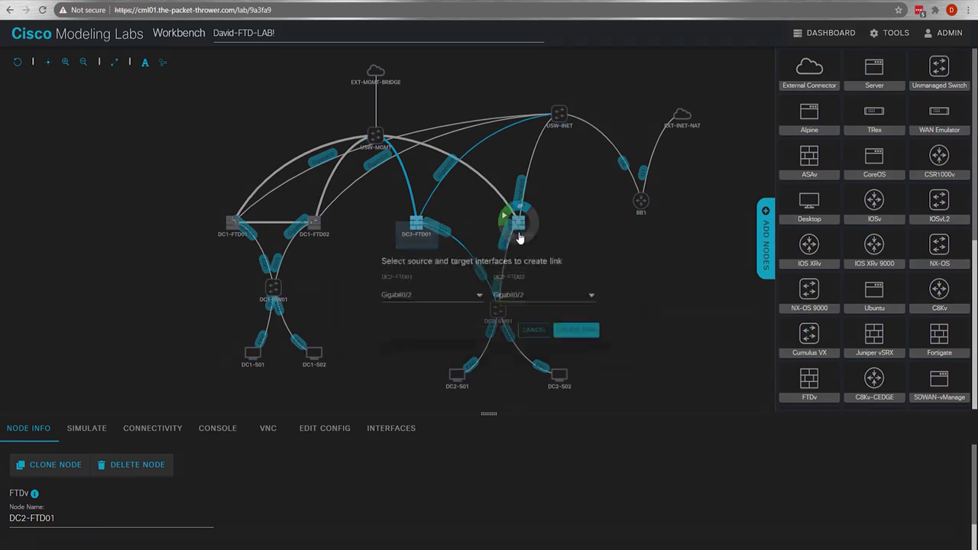
click(406, 303)
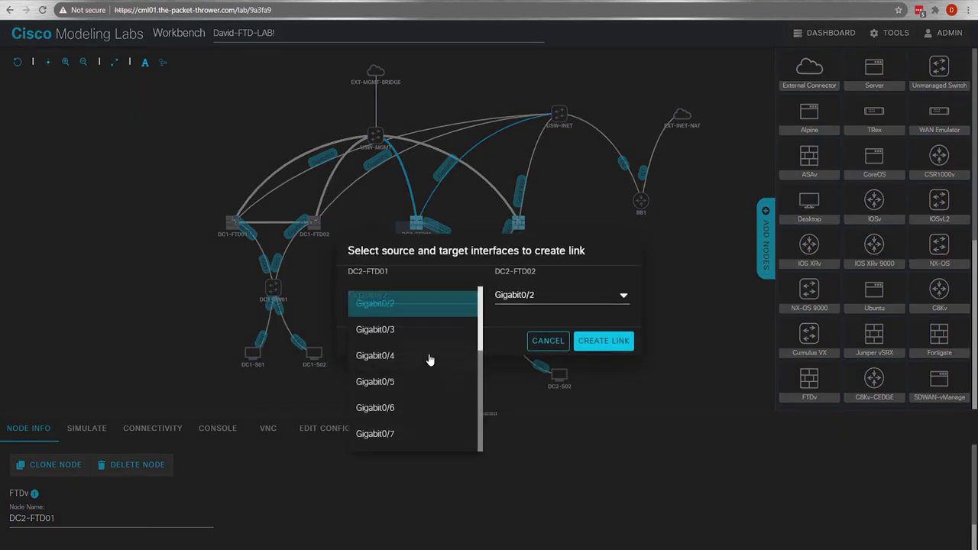
click(413, 408)
click(519, 304)
click(530, 429)
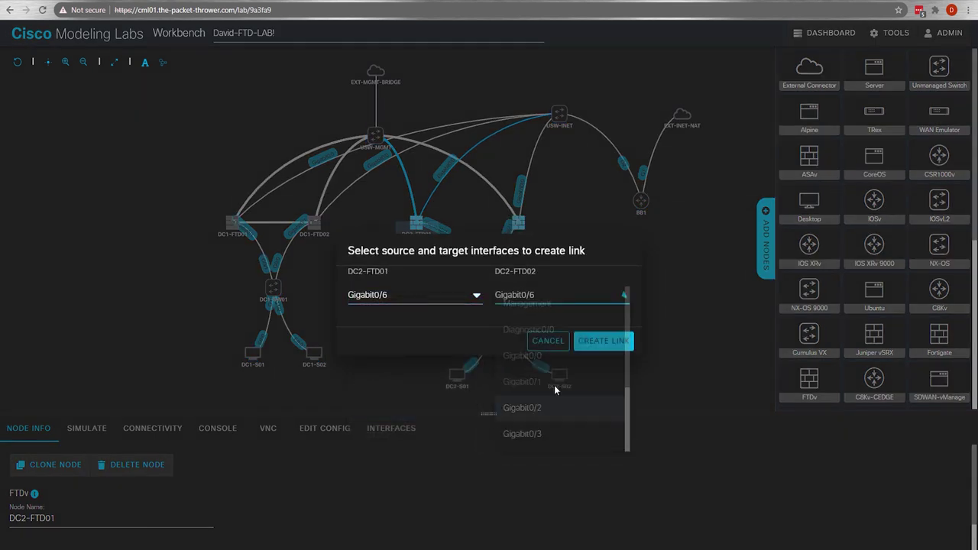
click(592, 343)
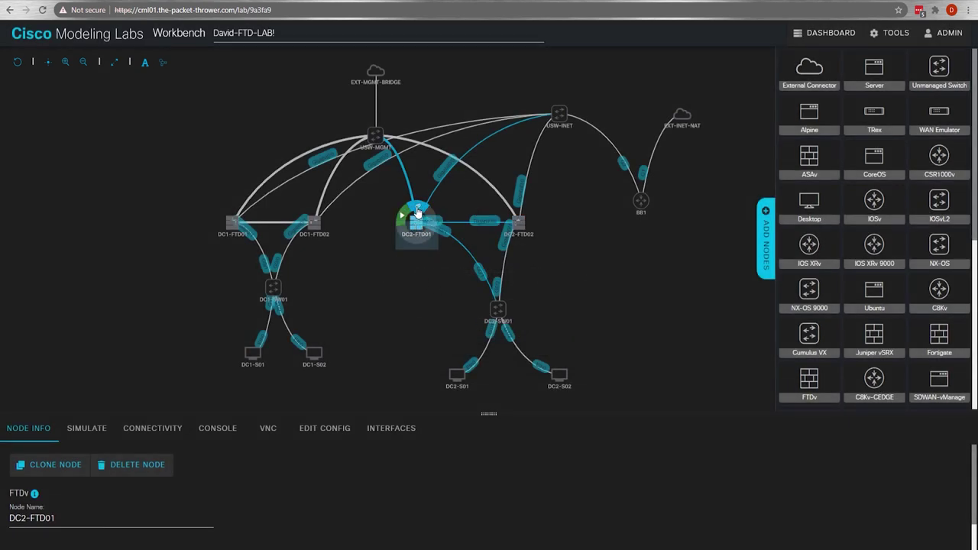
Step: Link DC2-FTD01 Gigabit0/7 to DC2-FTD02 Gigabit0/7
drag(482, 224, 519, 223)
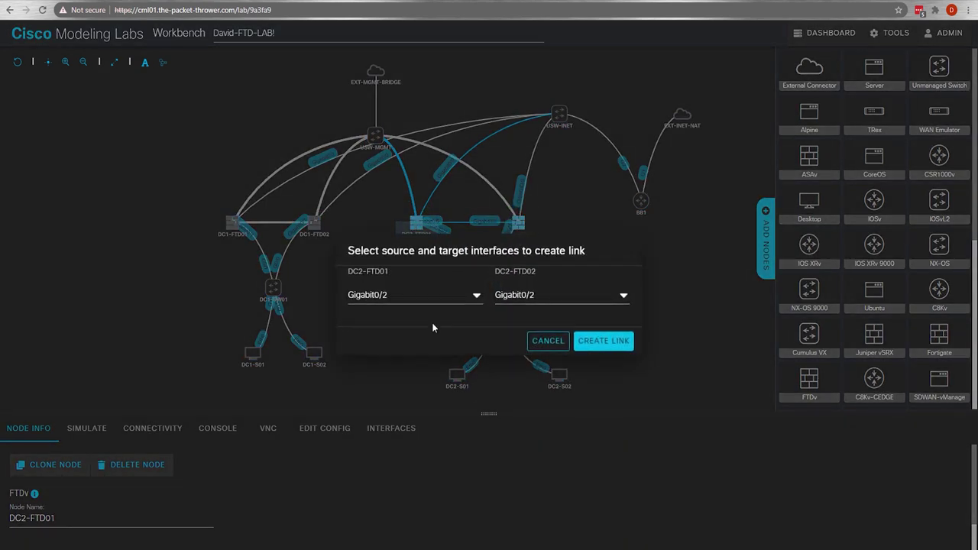
click(403, 300)
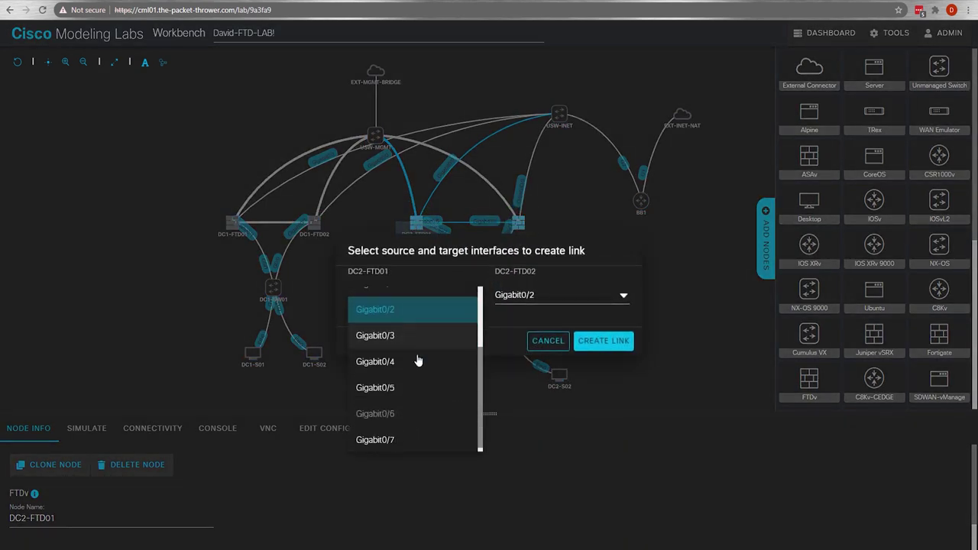
click(387, 439)
click(574, 300)
scroll(543, 398, down, 1)
click(553, 435)
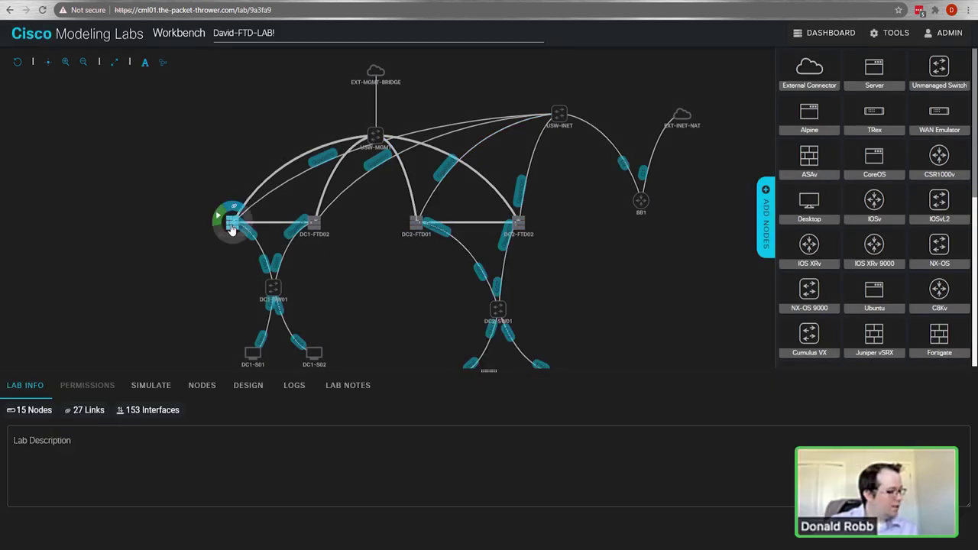
click(232, 227)
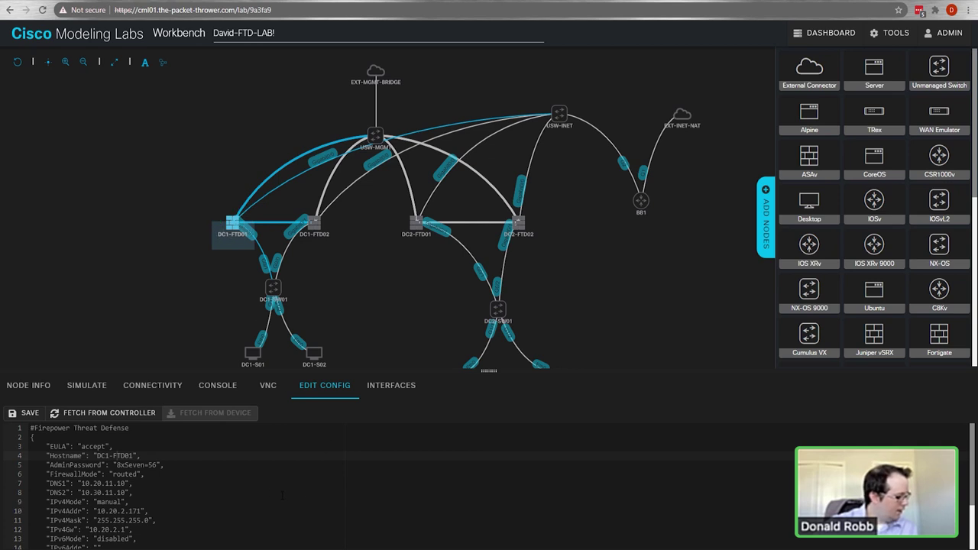
scroll(143, 483, down, 3)
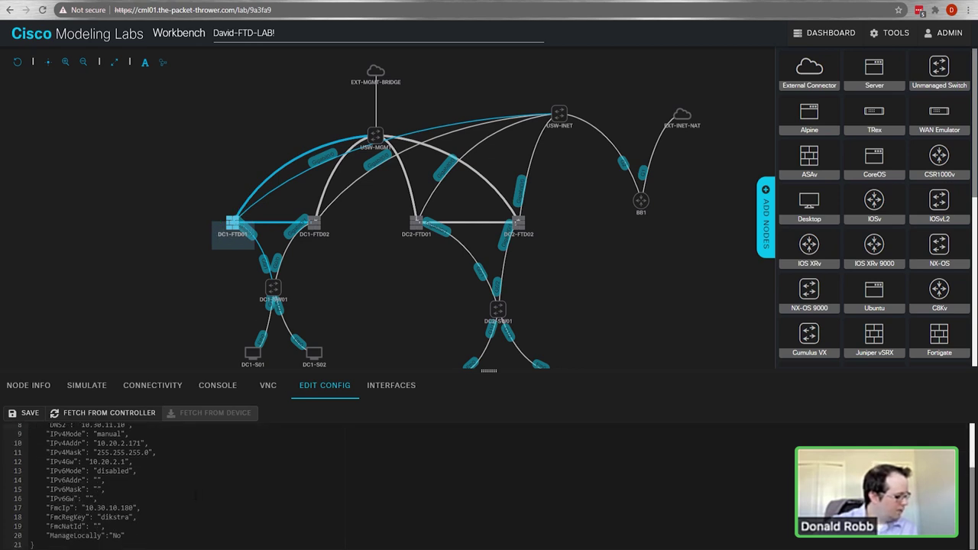
scroll(150, 504, up, 3)
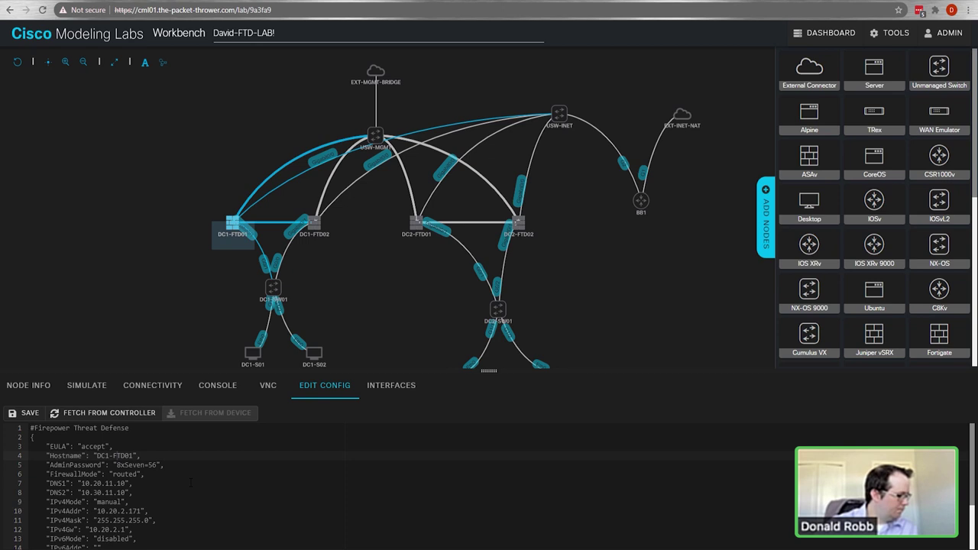
scroll(191, 482, down, 3)
scroll(175, 489, up, 3)
scroll(134, 476, down, 2)
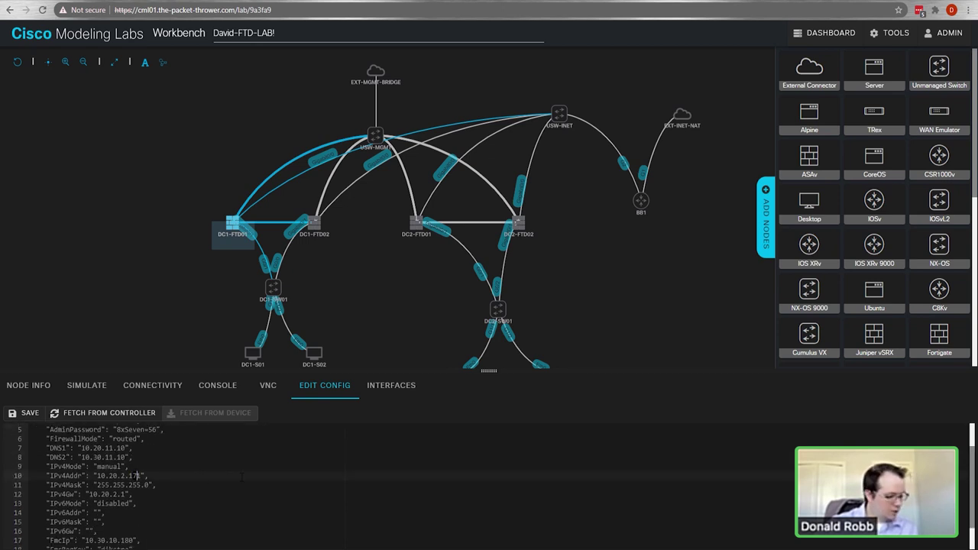
key(BackSpace)
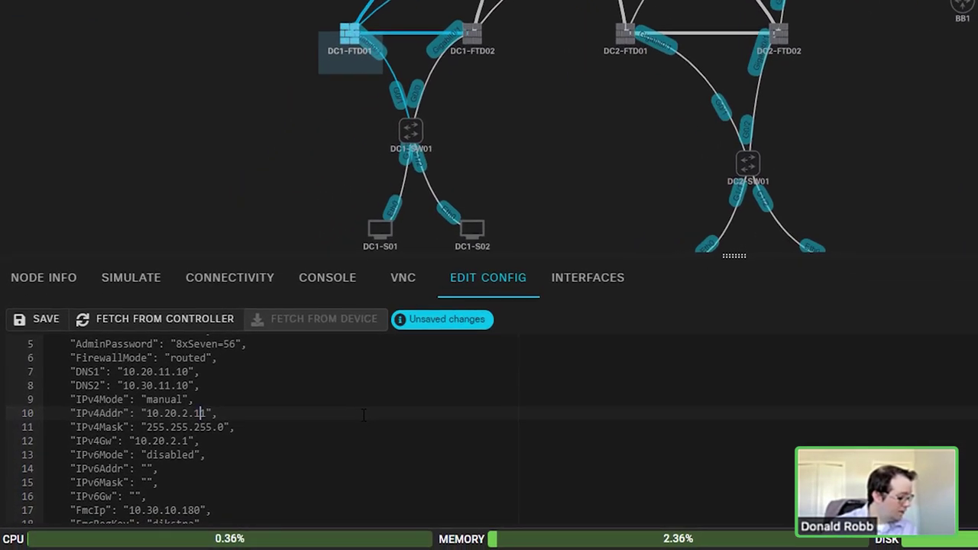
text(9)
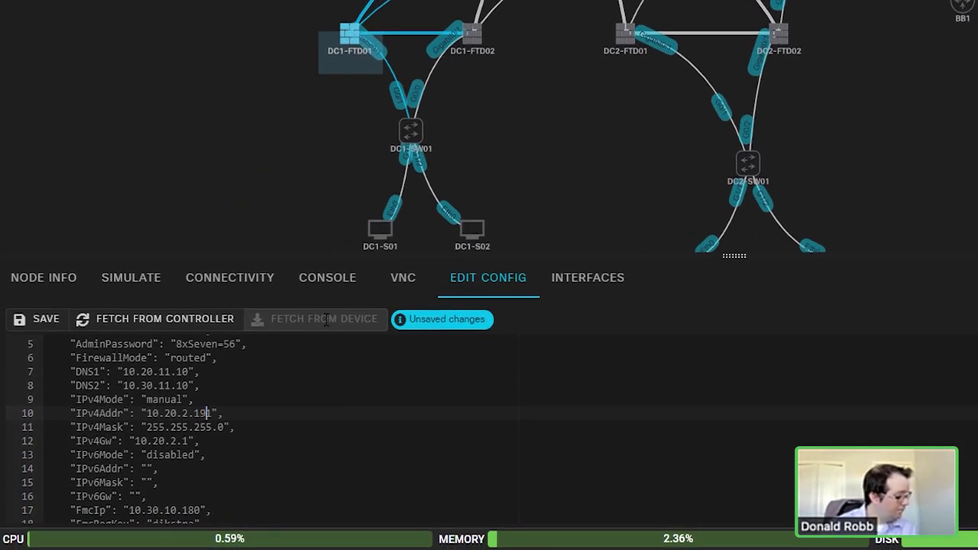
click(46, 326)
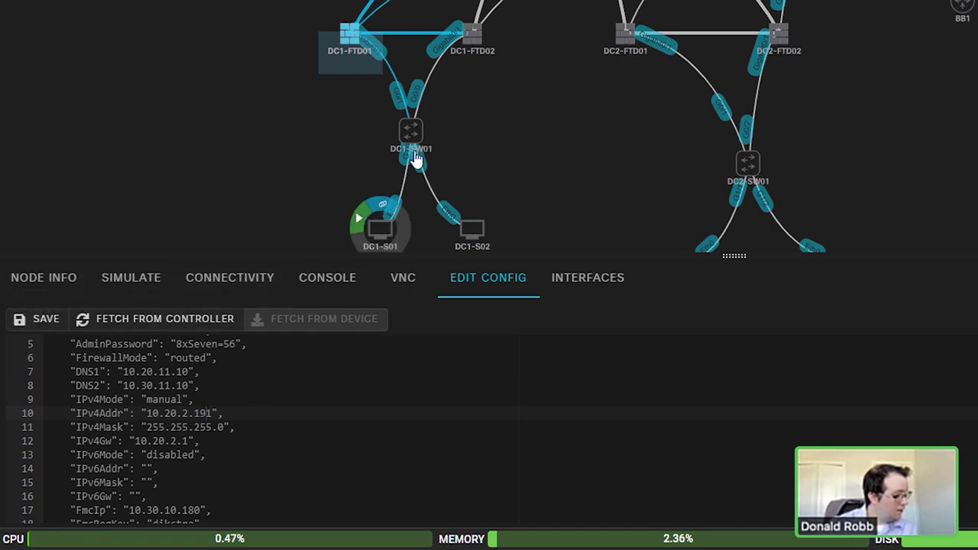
click(478, 35)
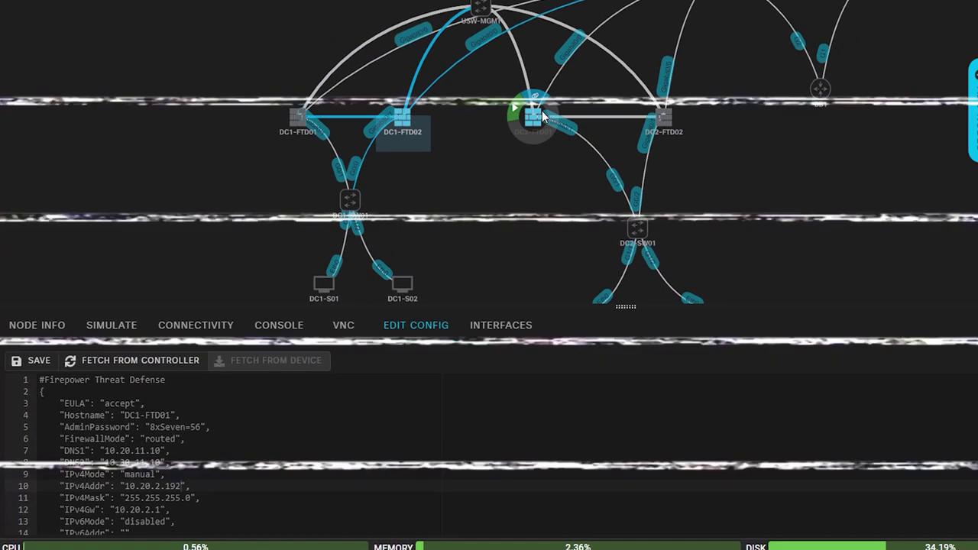
click(663, 116)
key(BackSpace)
text(4)
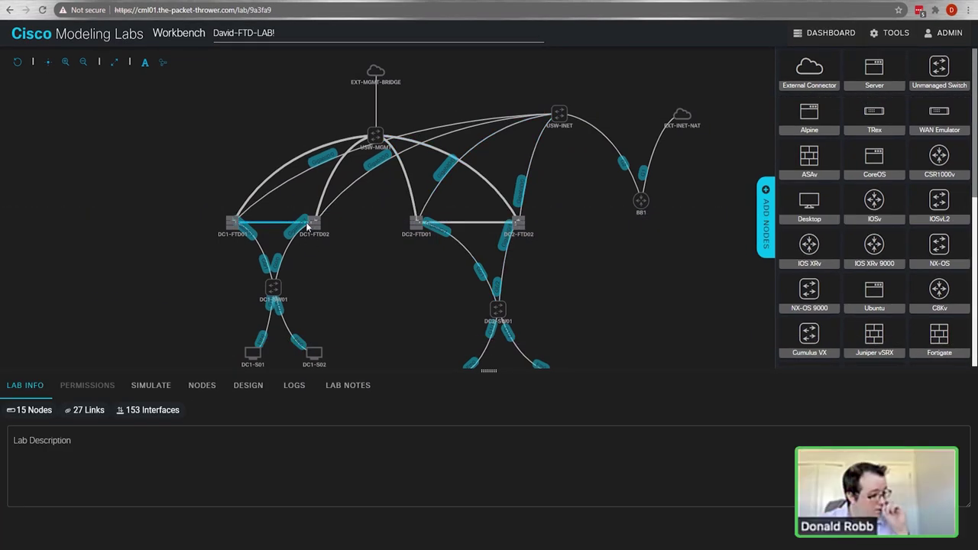
click(314, 222)
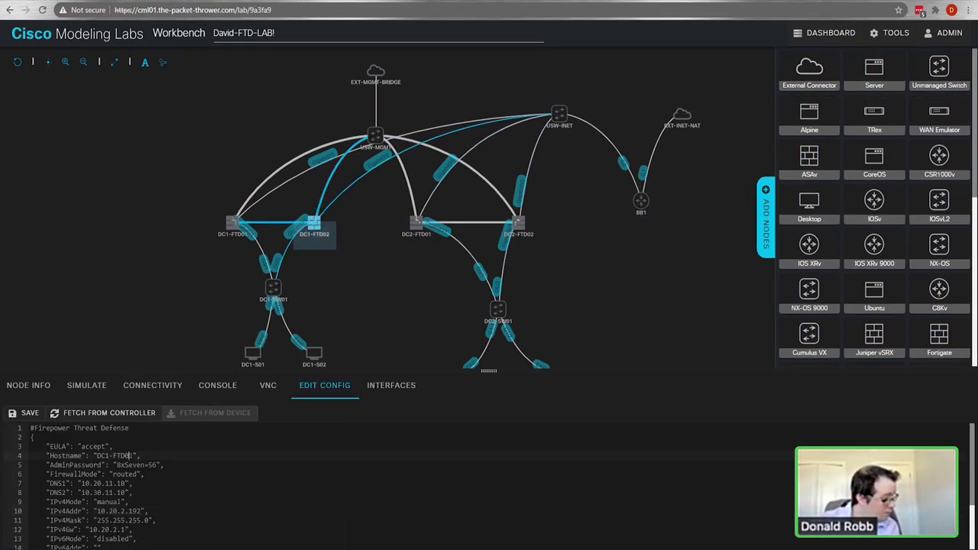
key(BackSpace)
text(2)
click(23, 413)
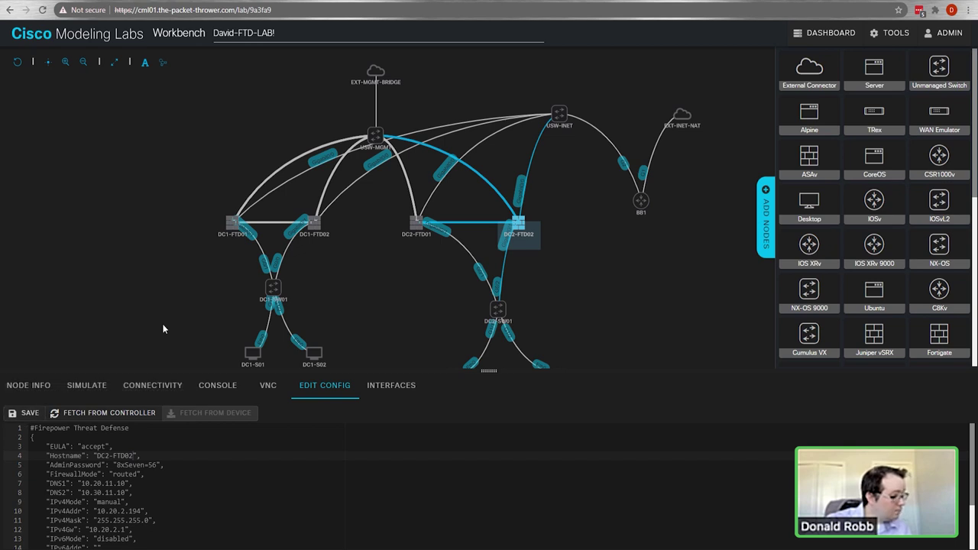
click(236, 348)
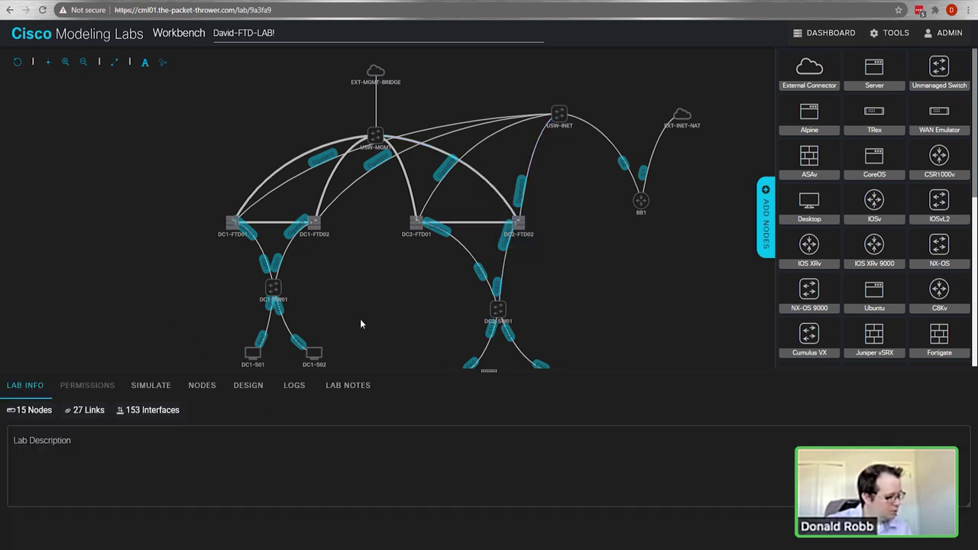
Step: Start the lab from the Simulate controls and place the FMC31 console over the dashboard
click(151, 386)
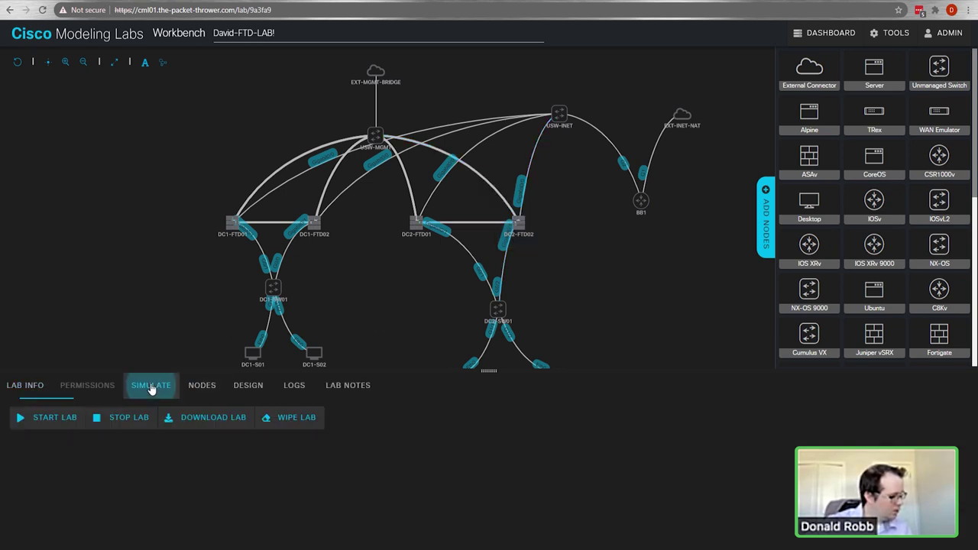
click(46, 417)
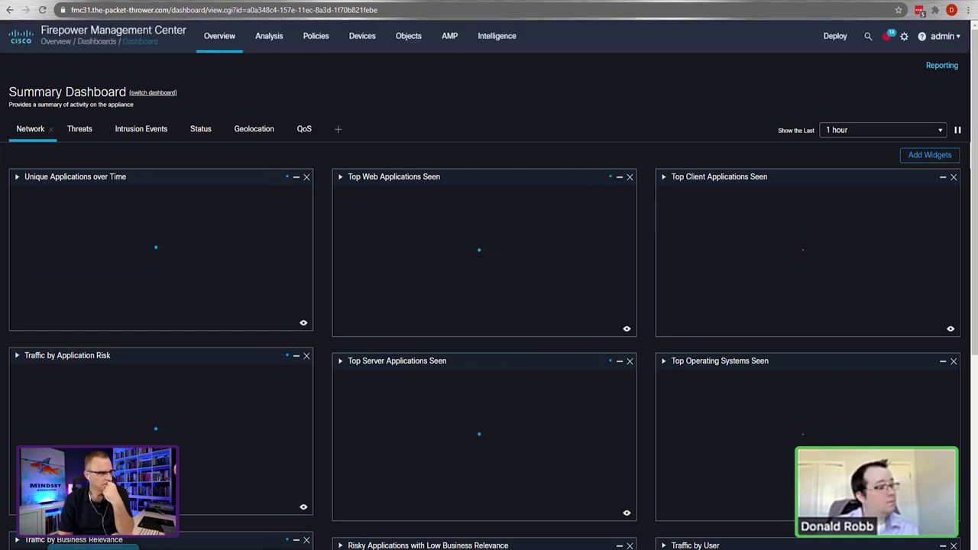
drag(612, 30, 501, 145)
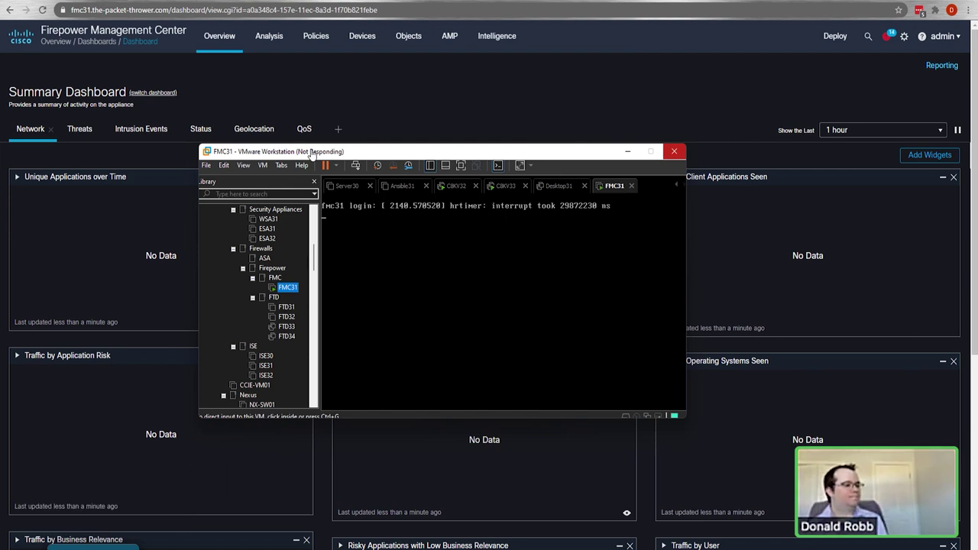
Step: Move the FMC31 VM console window up and left over the Summary Dashboard
drag(372, 153, 344, 92)
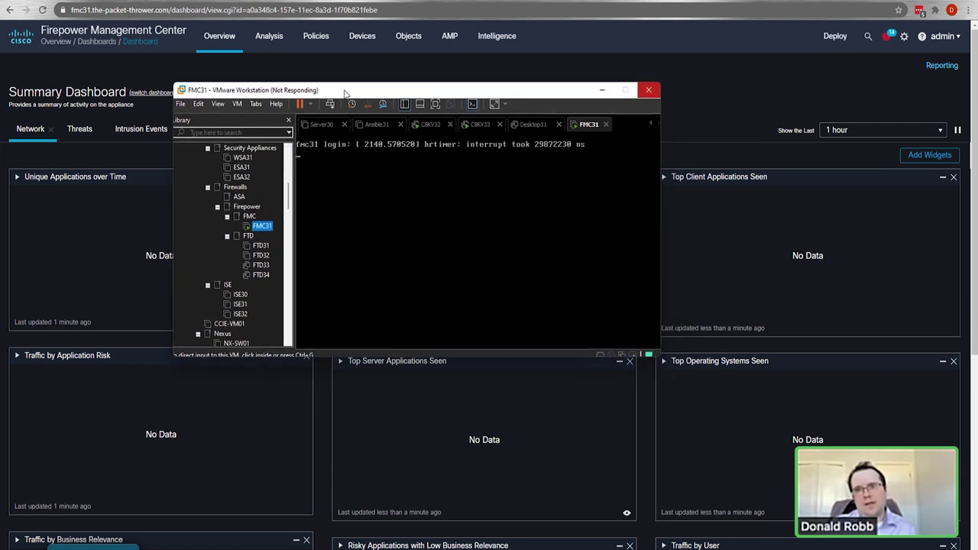
Step: Move the FMC31 VMware console window right and down
drag(344, 93, 452, 159)
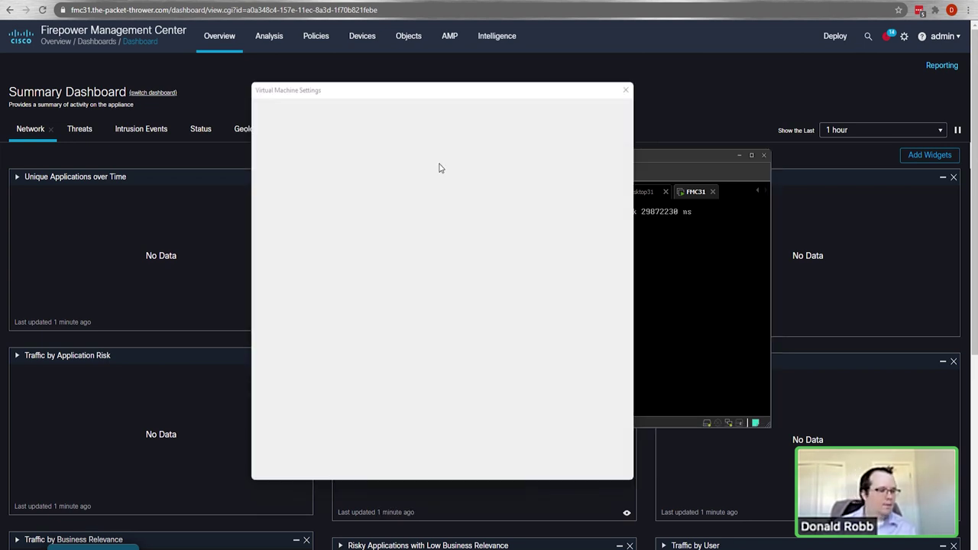
Step: Check FMC31's 4 processors and 32 GB memory, then switch to the C8KV32 console
click(246, 146)
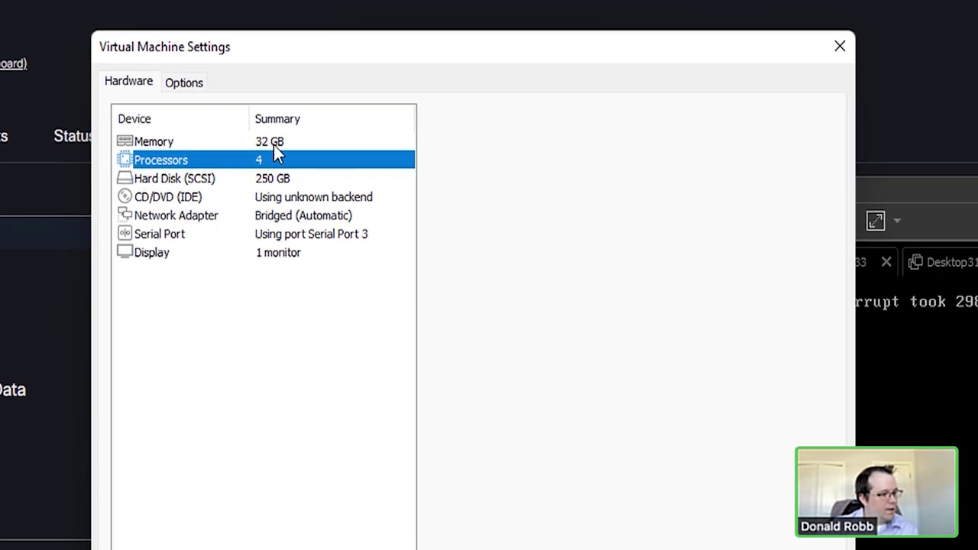
click(300, 164)
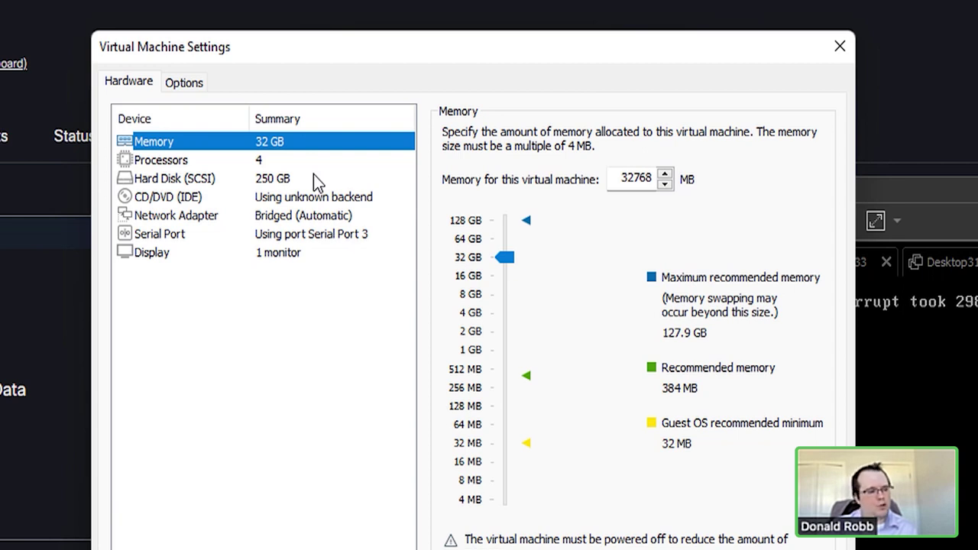
click(244, 164)
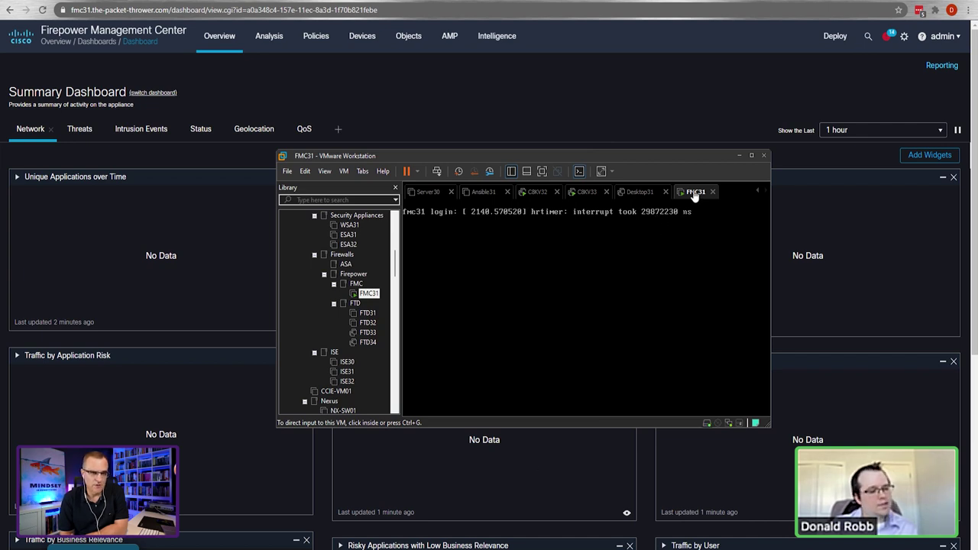
click(539, 193)
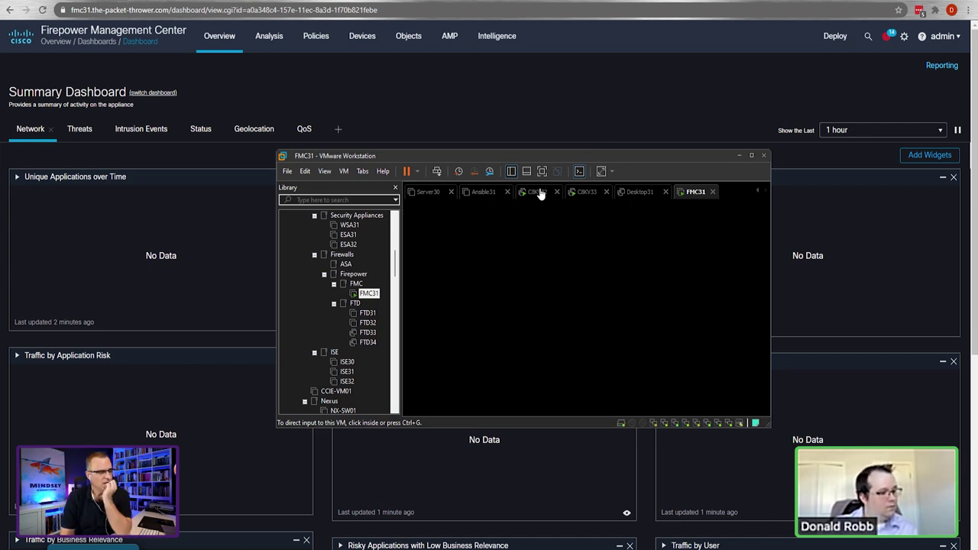
Step: Power off the C8KV32 router virtual machine
right_click(540, 193)
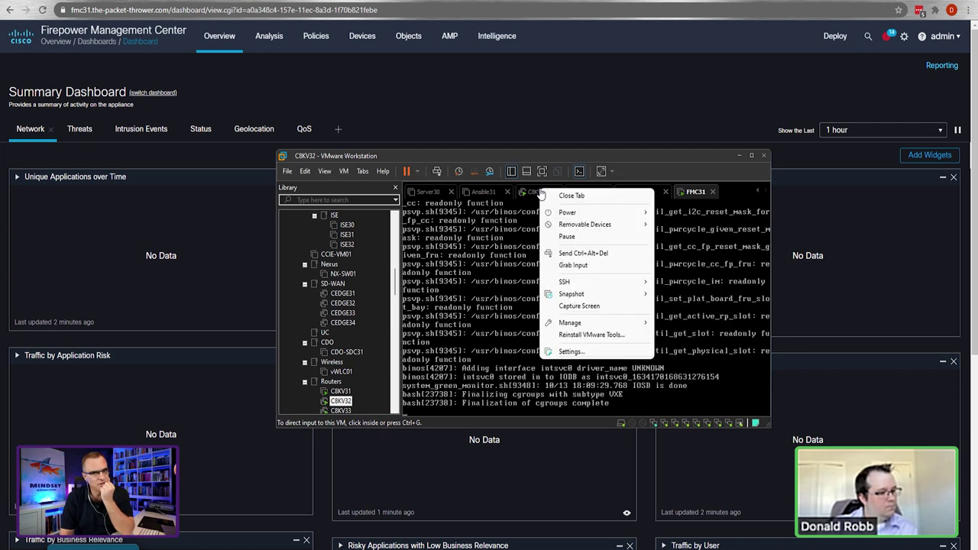
mouse_move(617, 217)
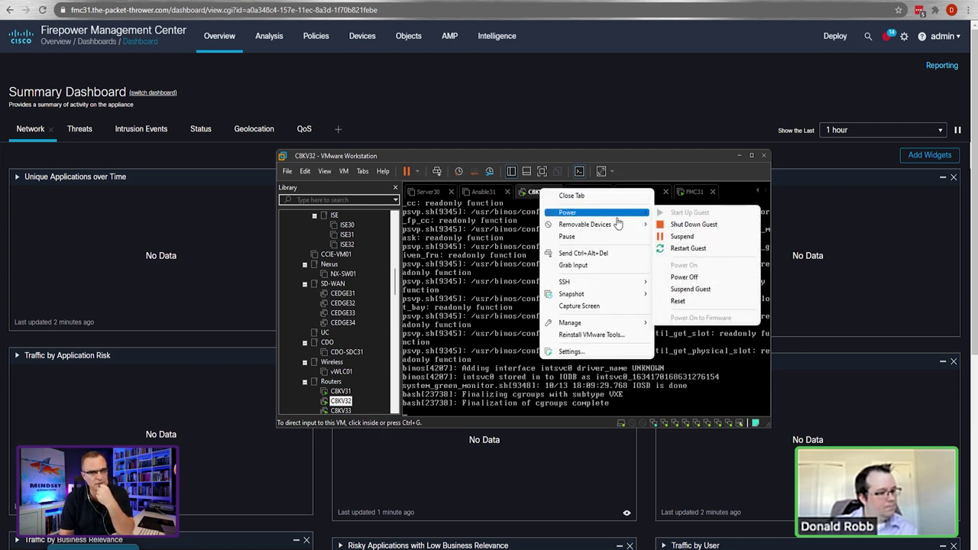
click(684, 277)
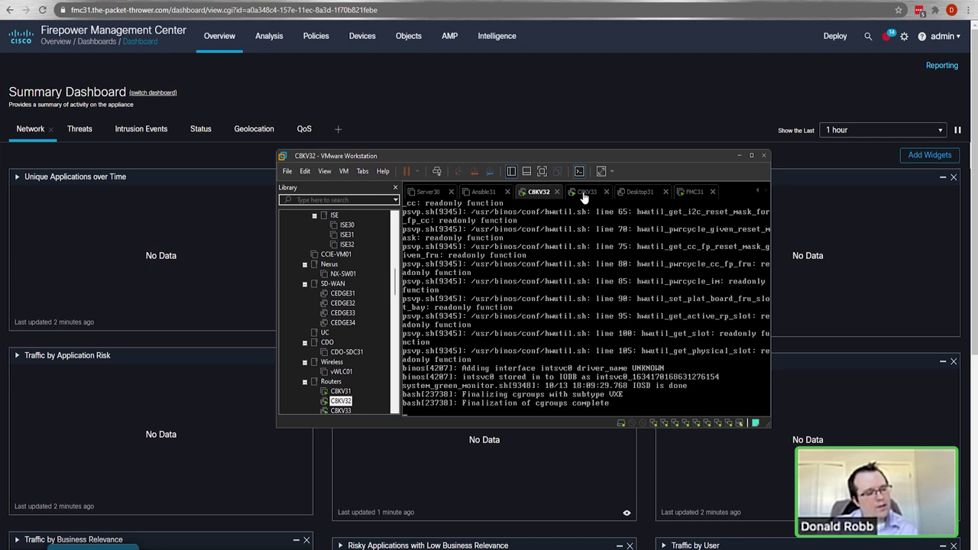
Step: Power off the C8KV33 router VM and return to the FMC dashboard
key(Down)
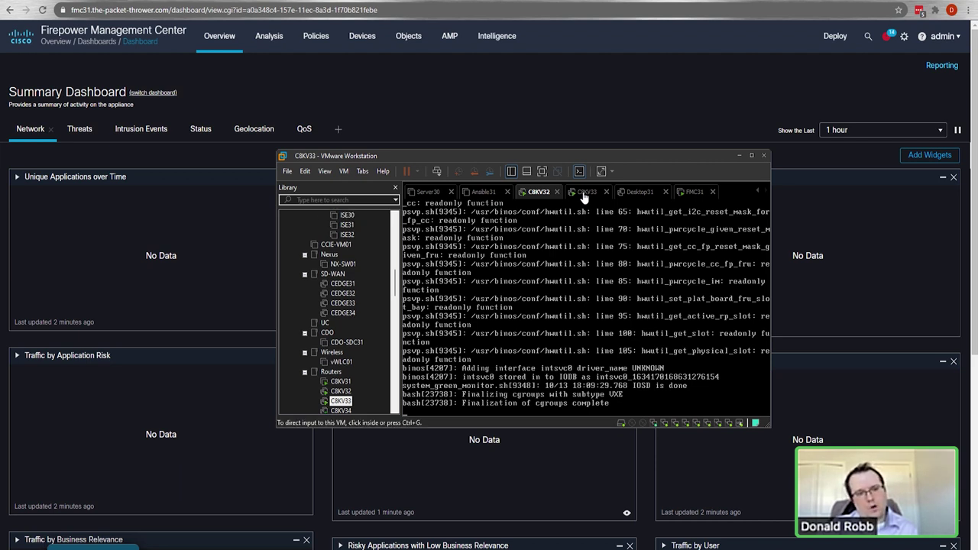
click(584, 192)
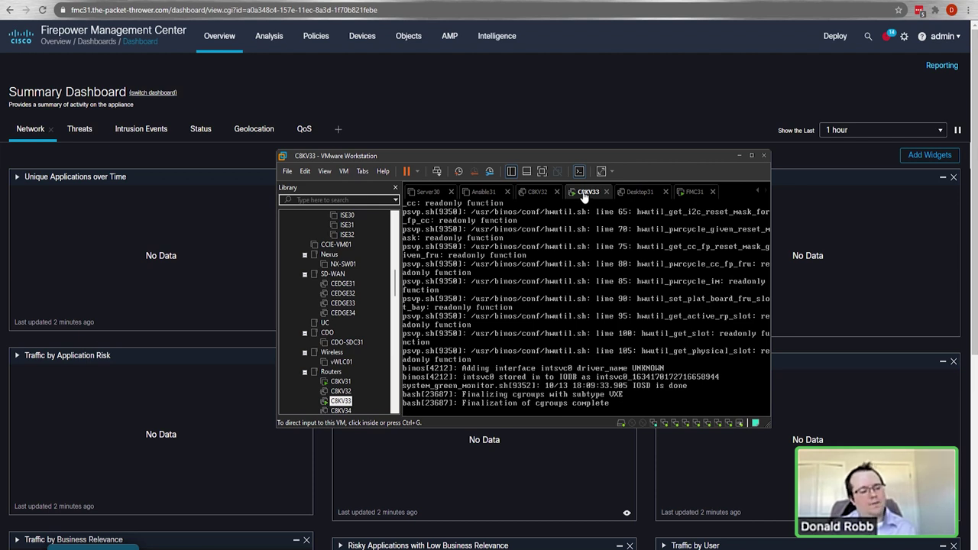
right_click(584, 195)
mouse_move(612, 219)
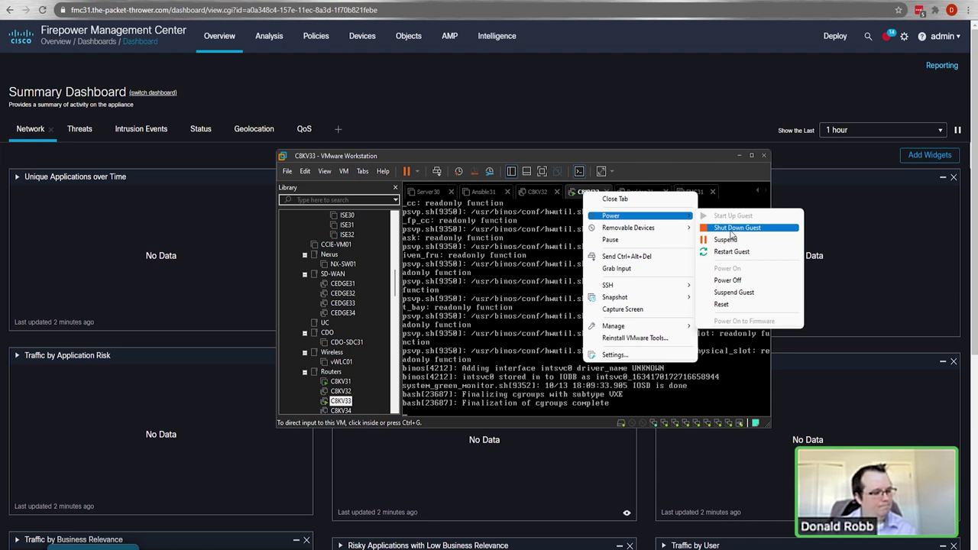
click(722, 280)
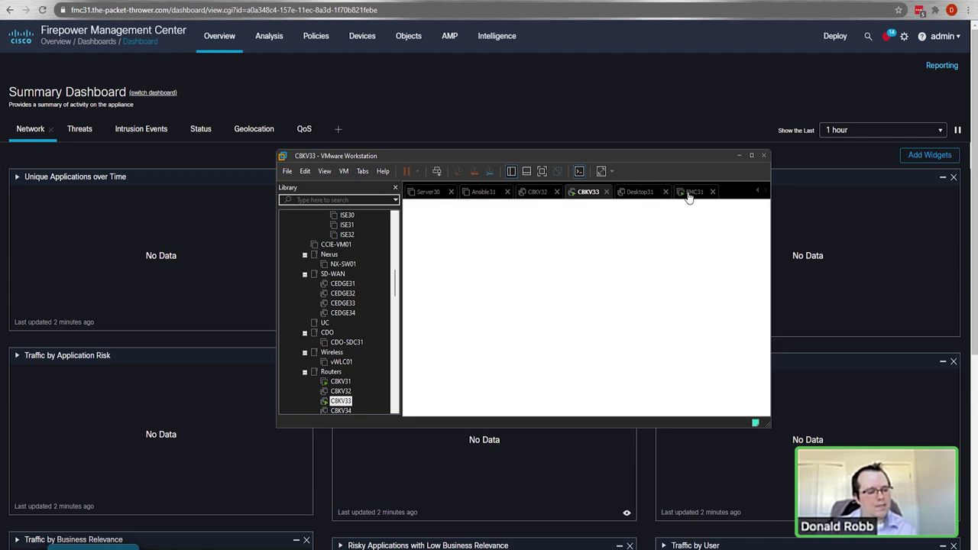
click(688, 192)
click(623, 110)
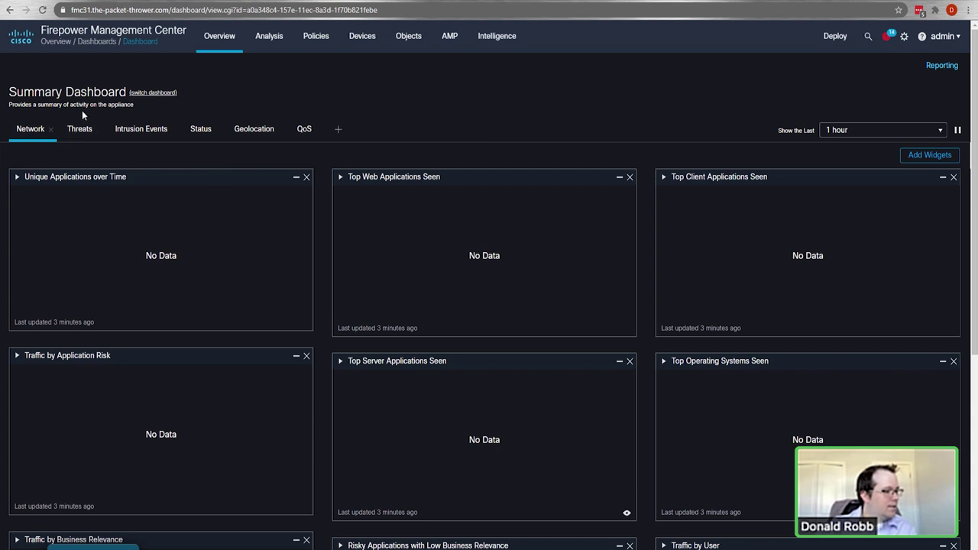
Step: Change the admin user's FMC theme to Light
click(938, 42)
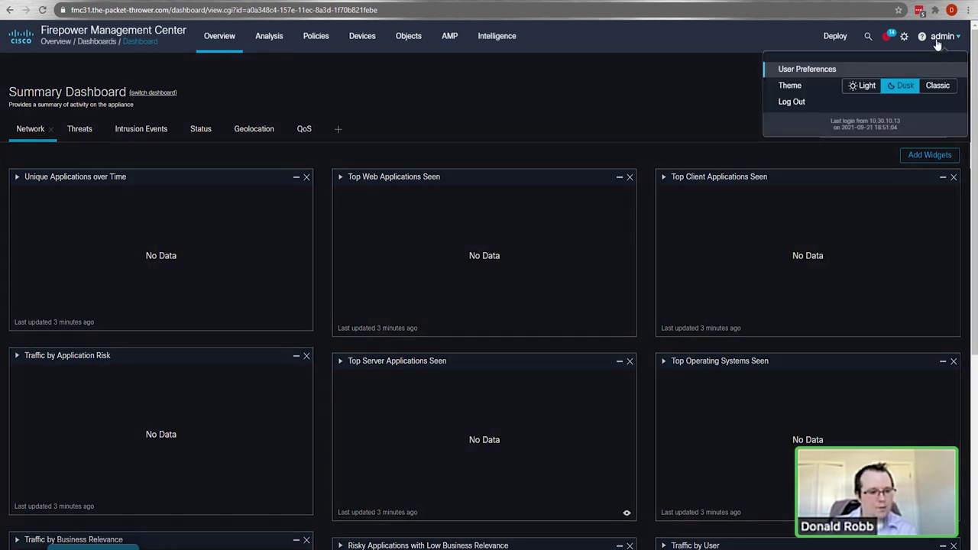
click(866, 88)
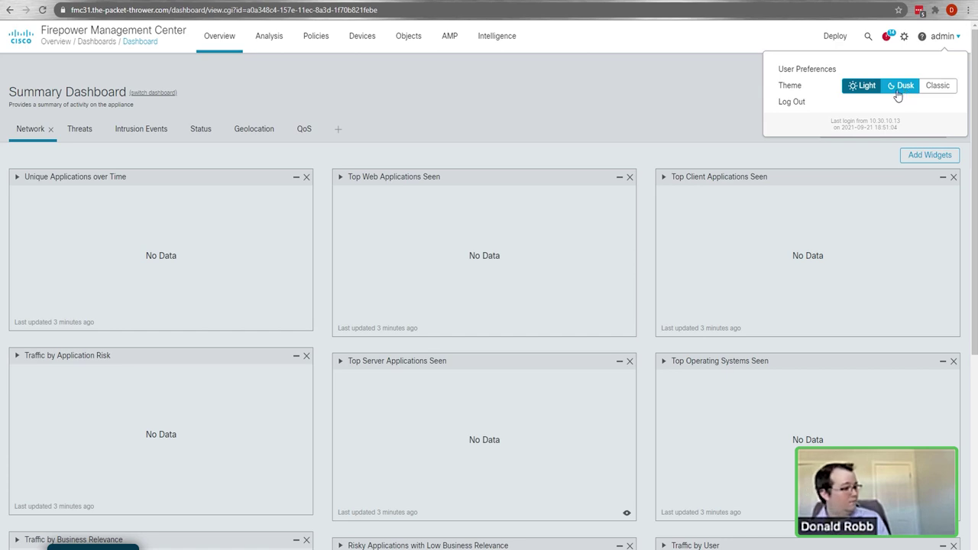
scroll(530, 118, down, 5)
scroll(688, 291, up, 5)
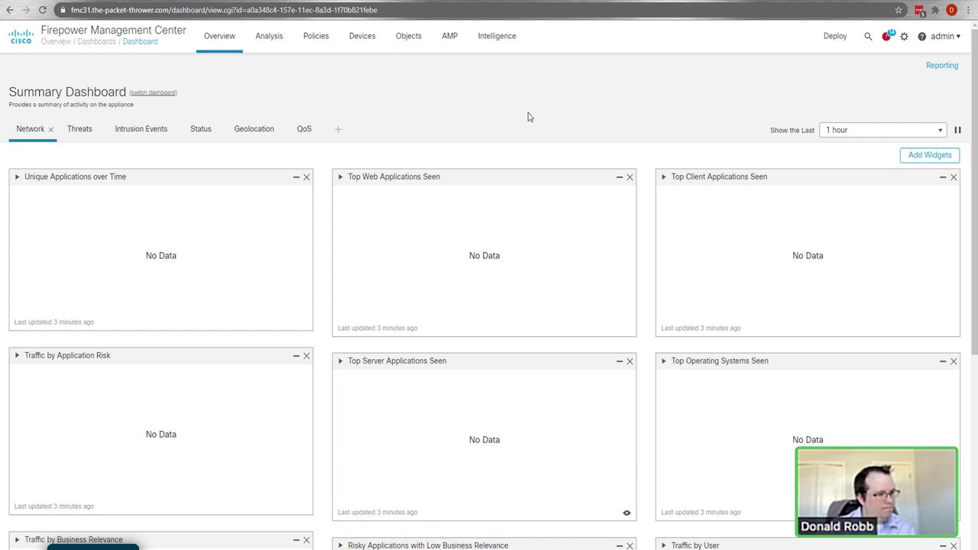
Step: Go to Devices > Device Management and look over the device list
mouse_move(358, 41)
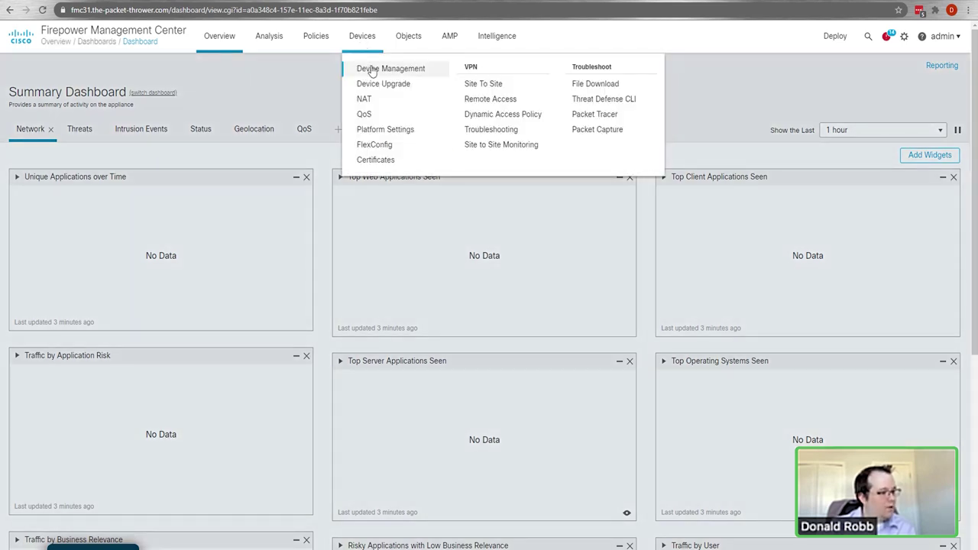
click(367, 67)
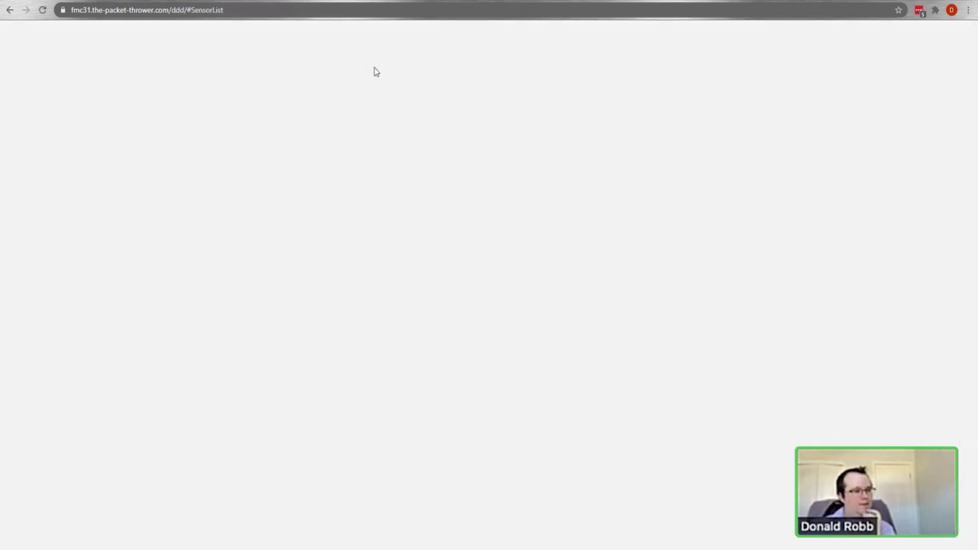
scroll(519, 190, down, 2)
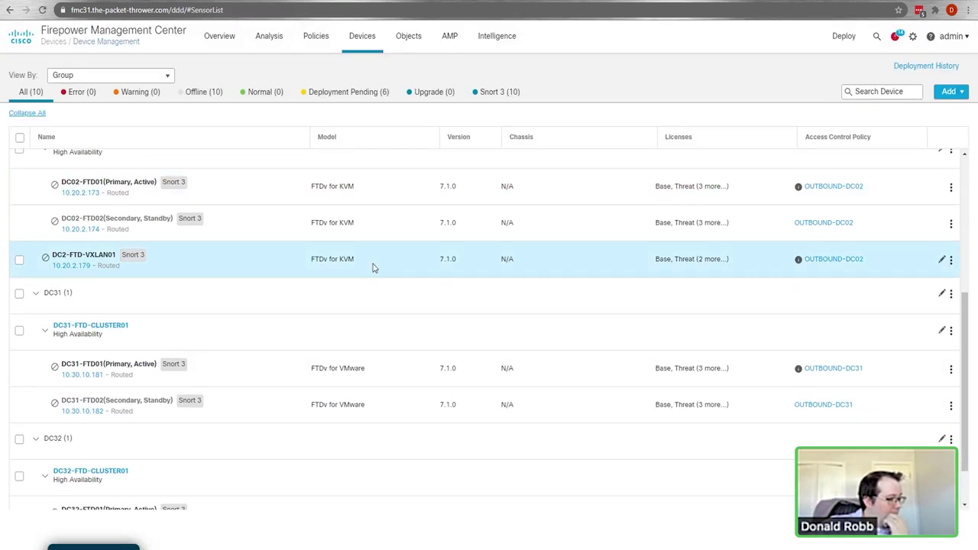
scroll(352, 305, down, 1)
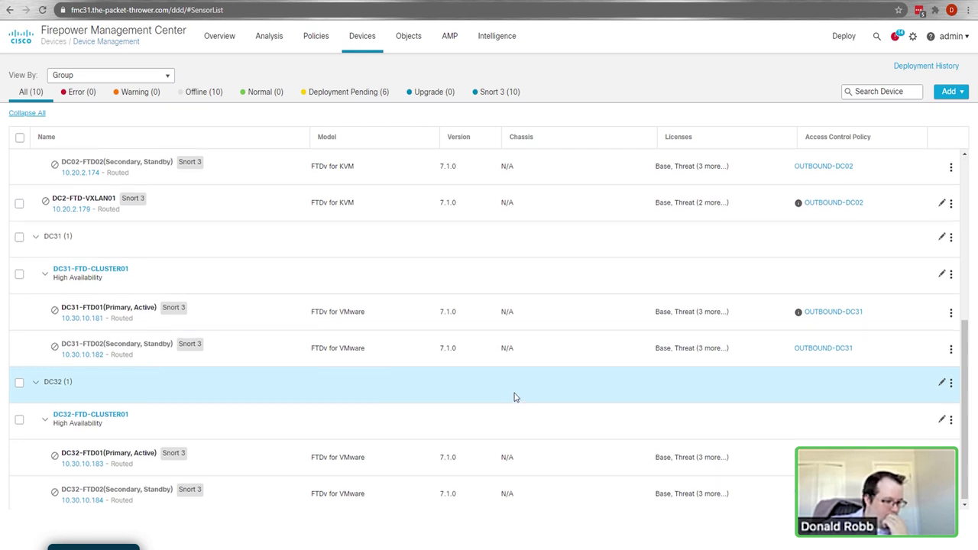
scroll(514, 390, up, 3)
scroll(512, 387, up, 2)
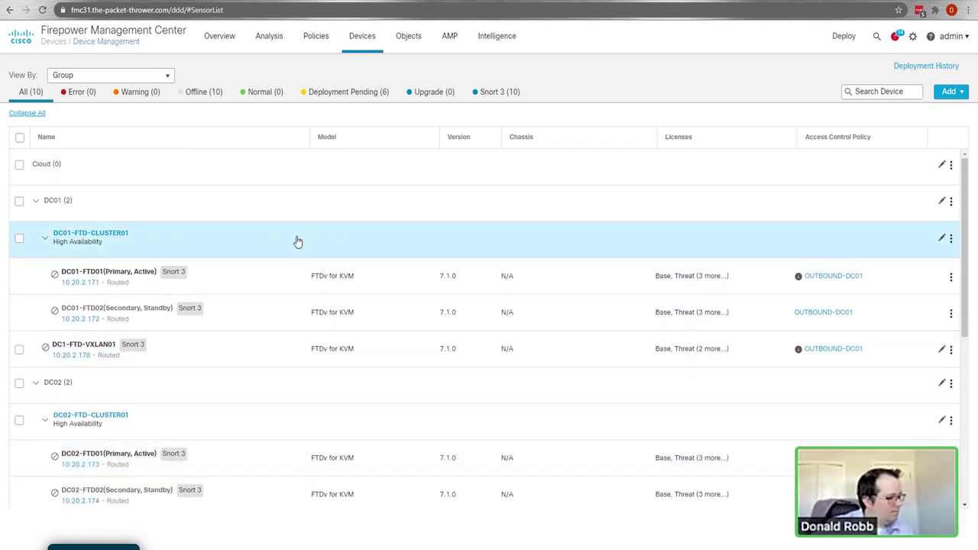
scroll(400, 345, down, 2)
scroll(403, 339, up, 2)
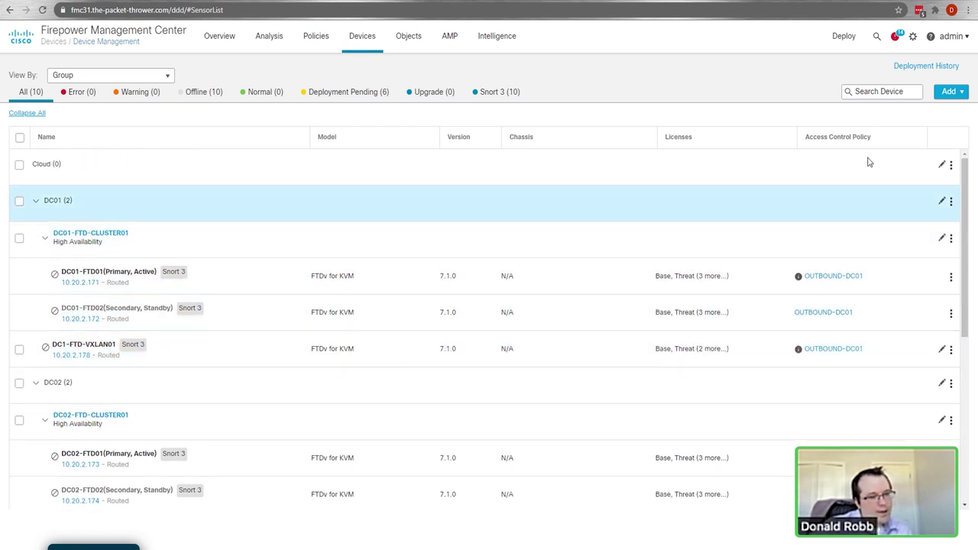
scroll(867, 159, down, 1)
Step: Start a new device group, entering 'David-DC' as its name
click(949, 92)
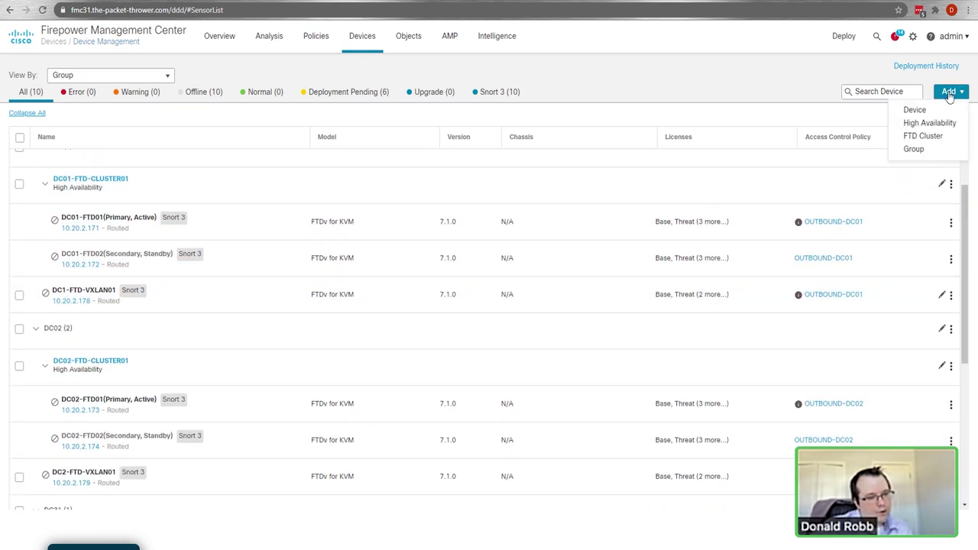
click(930, 156)
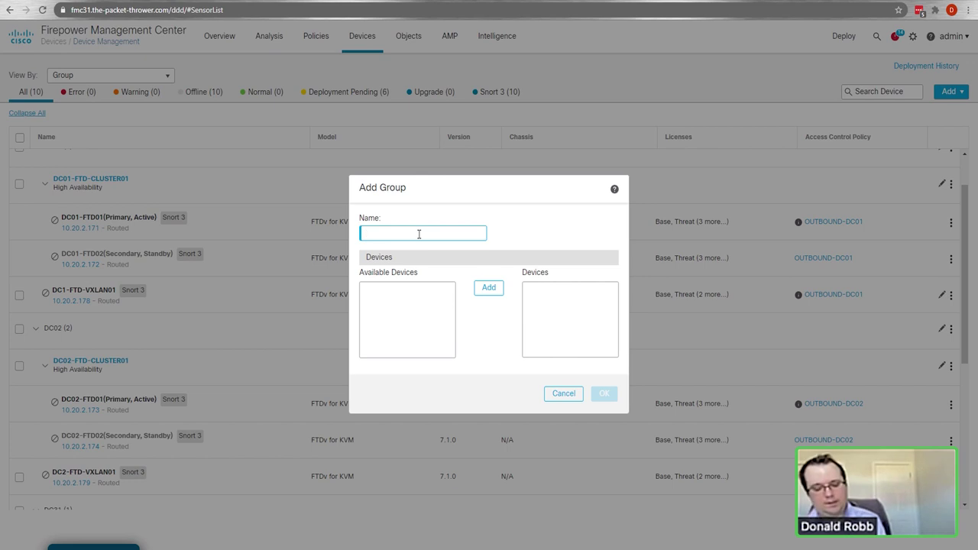
text(David-DC)
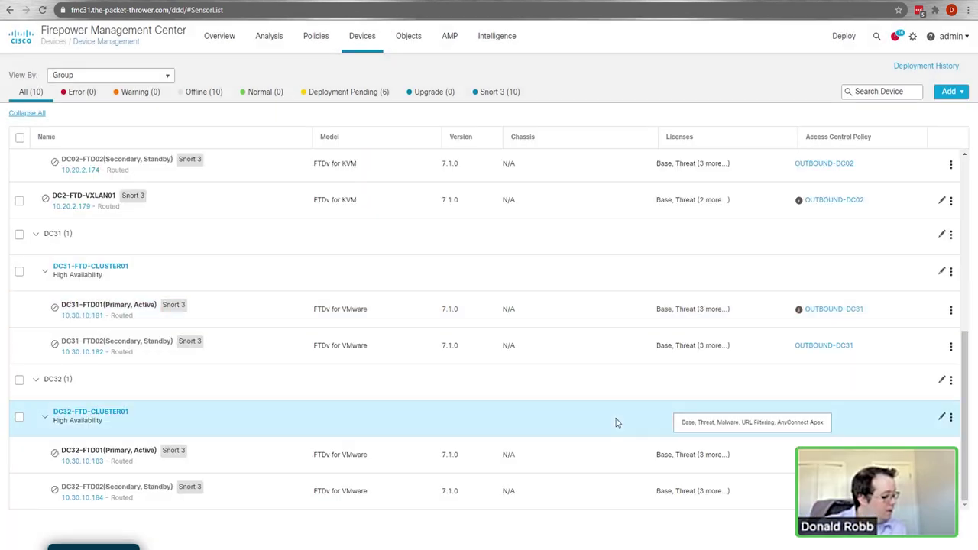
Step: Create the device group 'David-DC2' and save it
scroll(852, 159, up, 5)
click(949, 91)
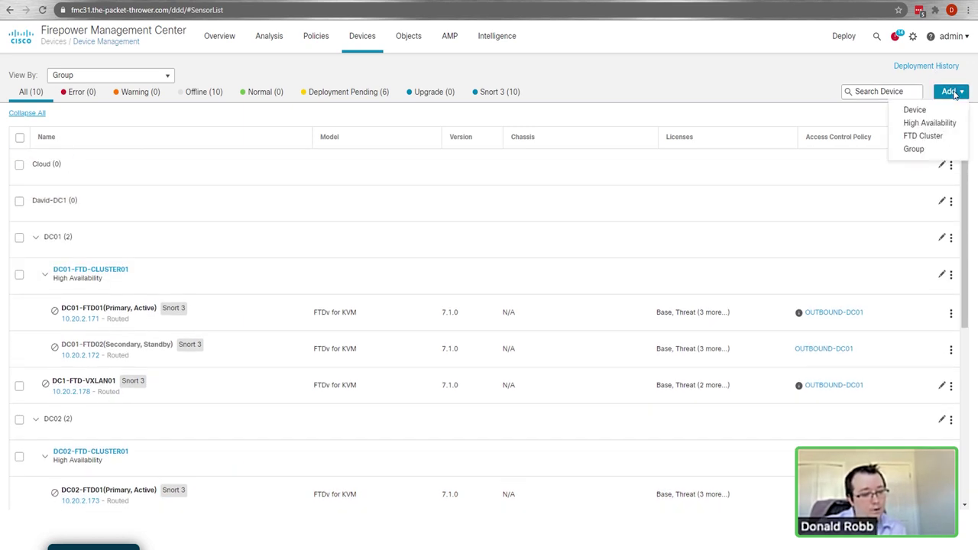
click(915, 148)
text(Davi)
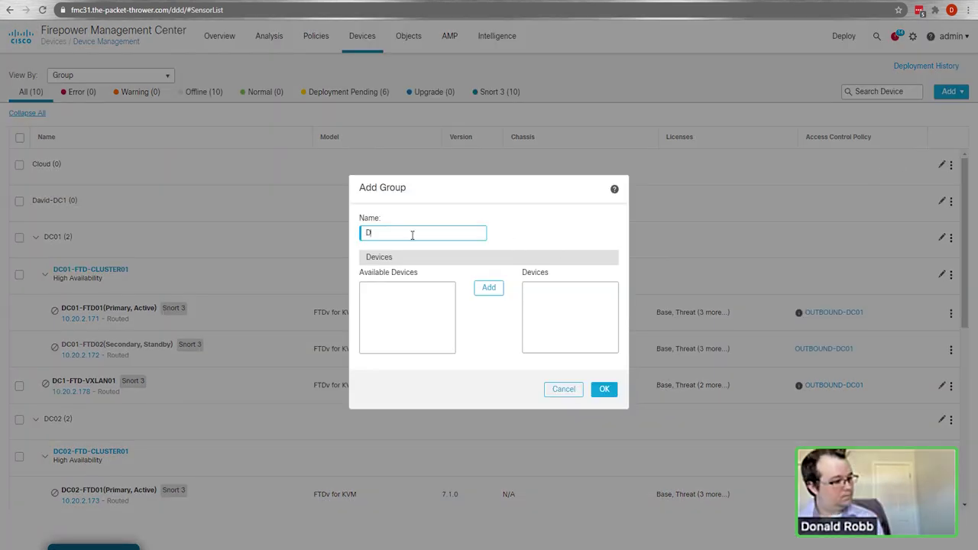
text(d-DC2)
click(594, 385)
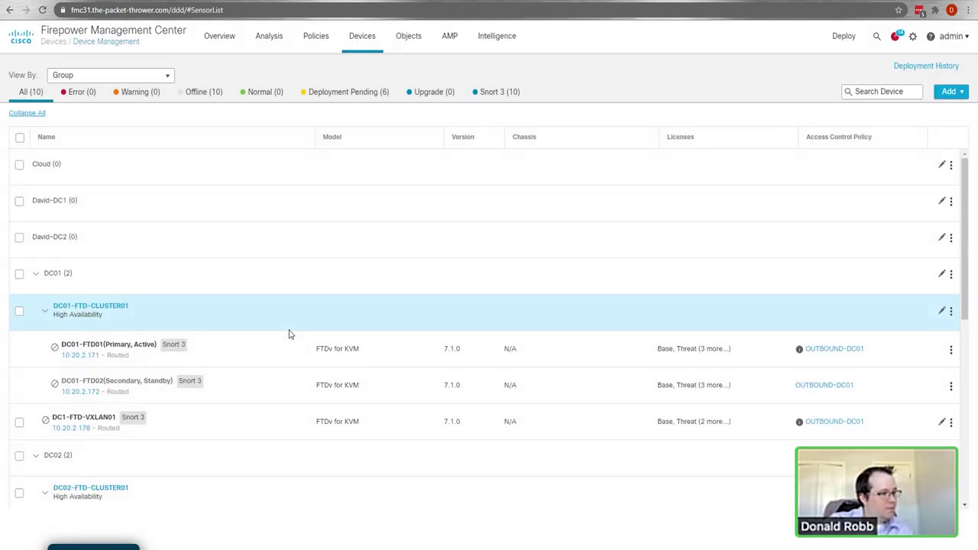
scroll(670, 408, down, 5)
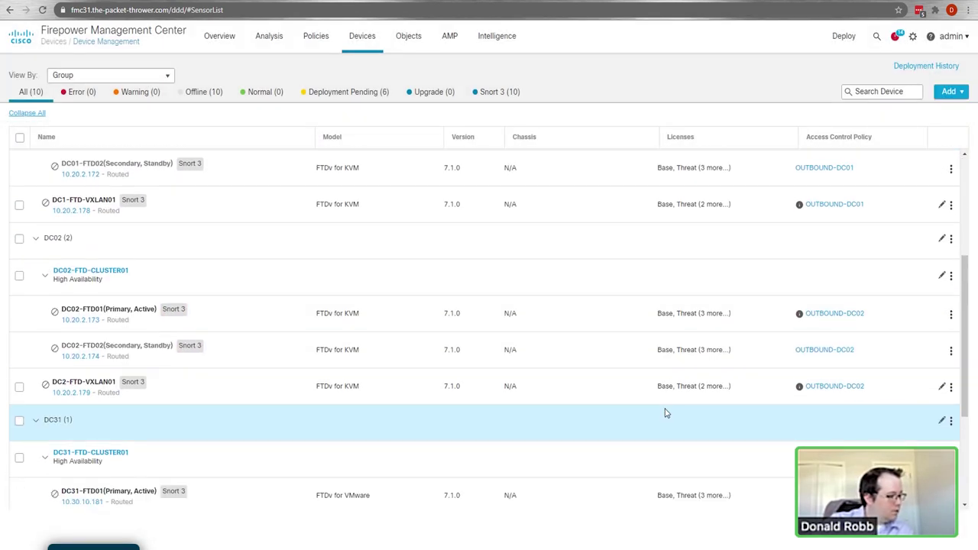
scroll(665, 413, up, 5)
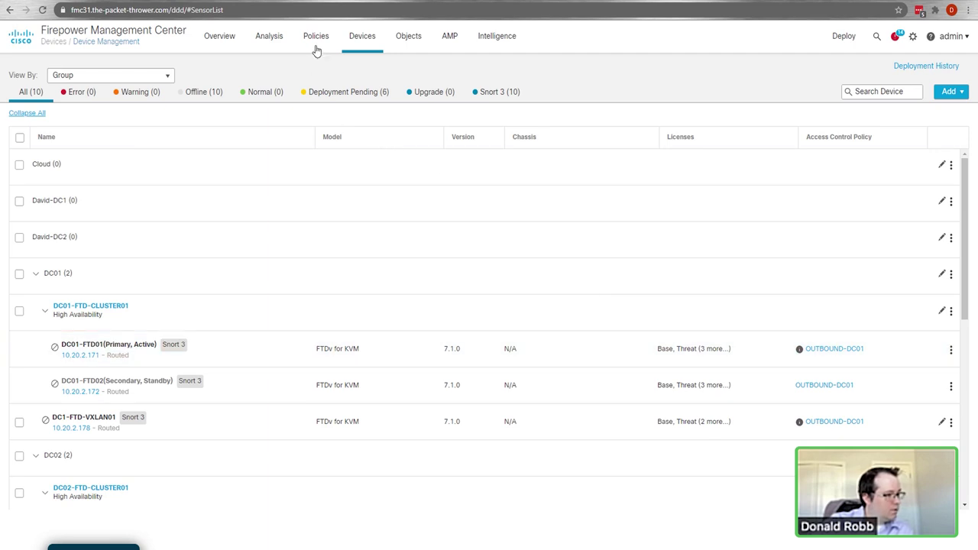
Step: Bring up the Policies menu in the top navigation bar
mouse_move(317, 47)
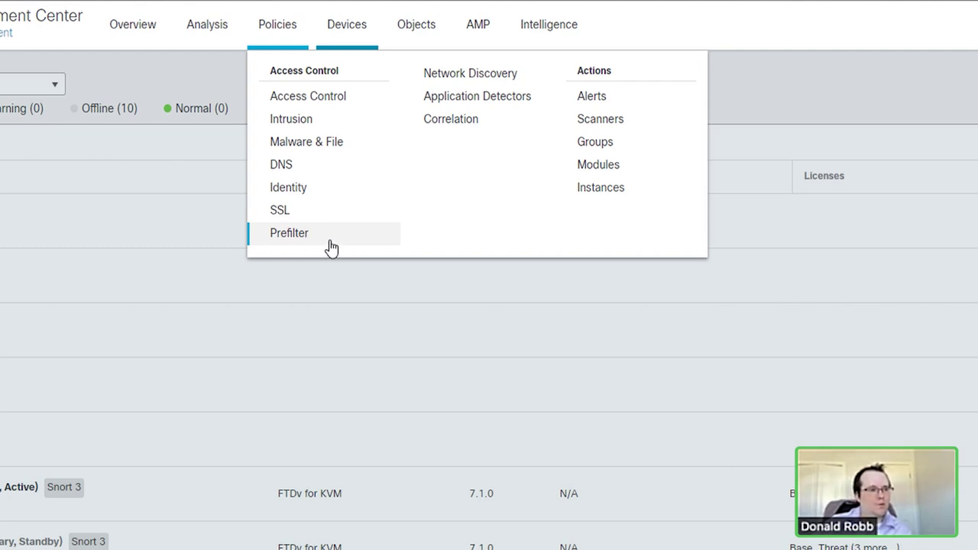
Step: Open the Access Control policies page and start a new access control policy
click(310, 97)
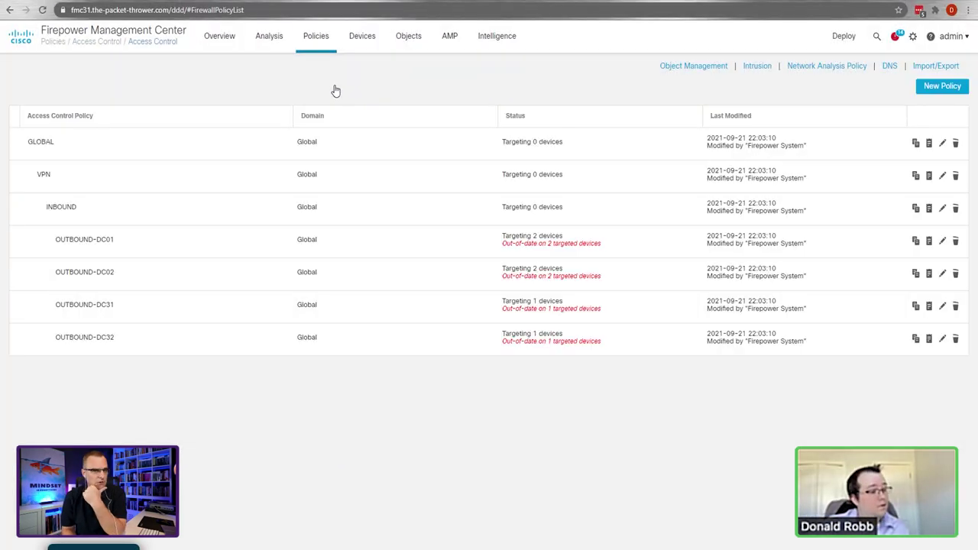
click(320, 40)
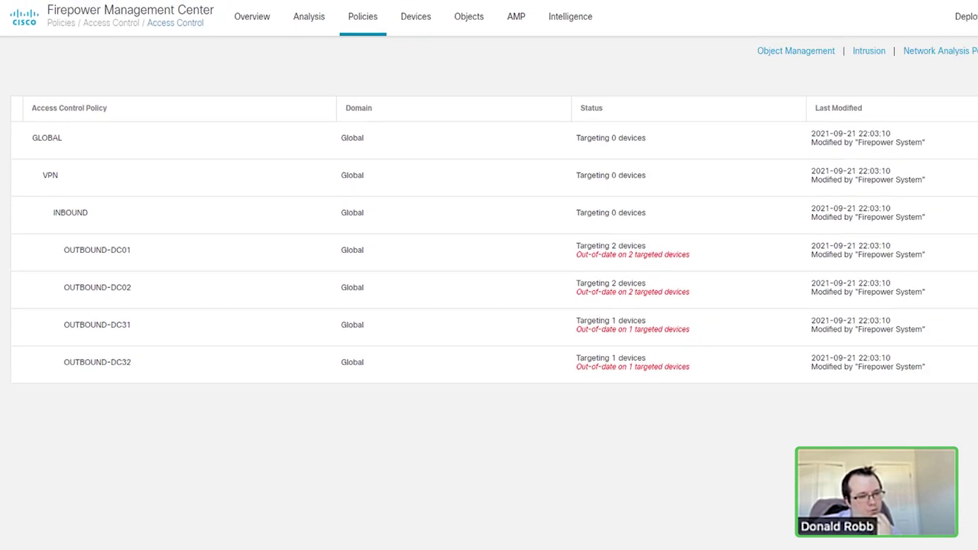
click(943, 87)
Step: Name the policy OUTBOUND-David-DC01, base it on INBOUND, target David-DC1, and save
text(OUTBOUND-David-DC01)
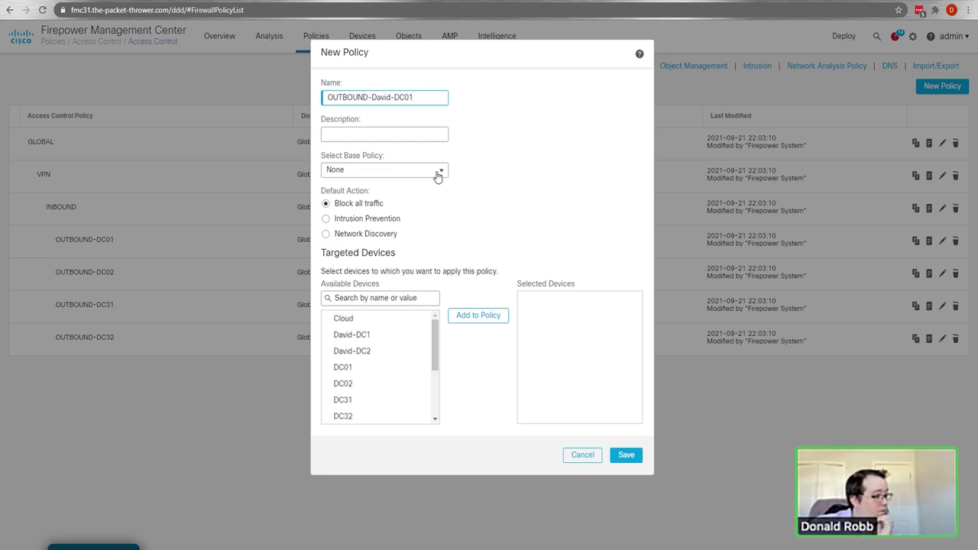
click(437, 171)
click(374, 237)
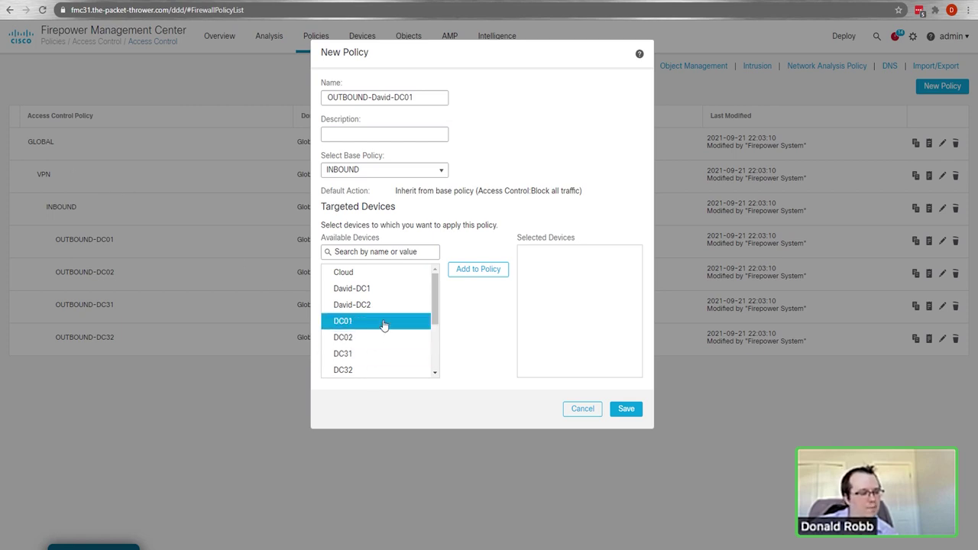
click(374, 294)
click(469, 272)
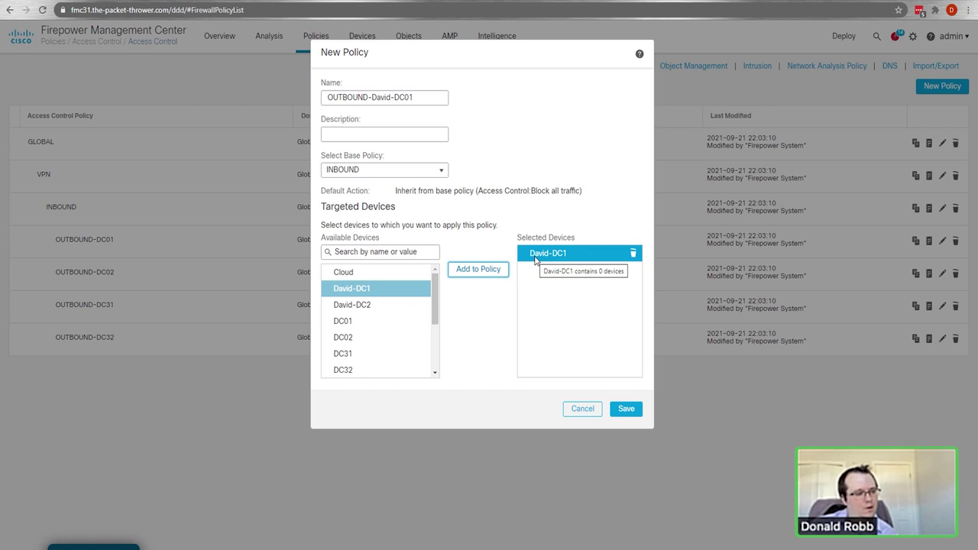
click(624, 408)
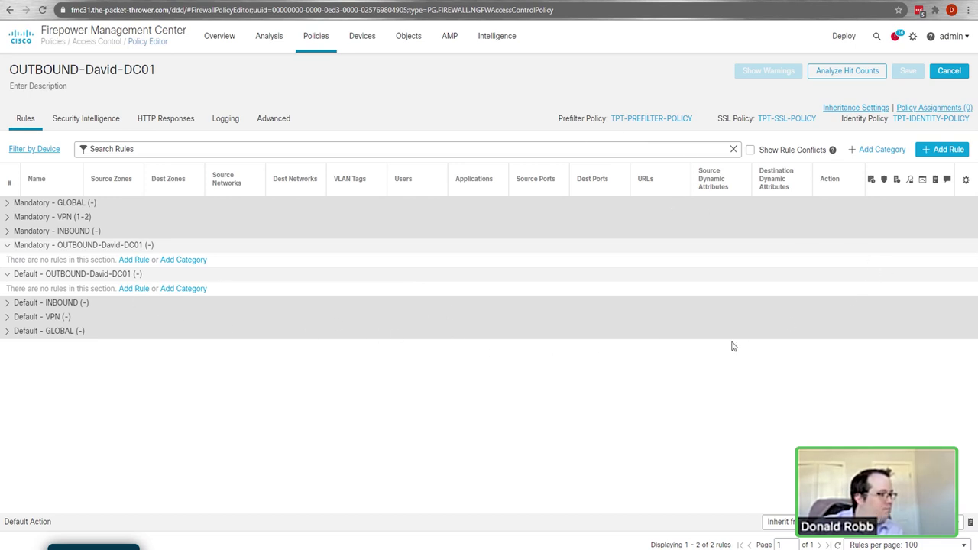
Step: Add a 'Lab Fun!' category to the Mandatory section
click(178, 262)
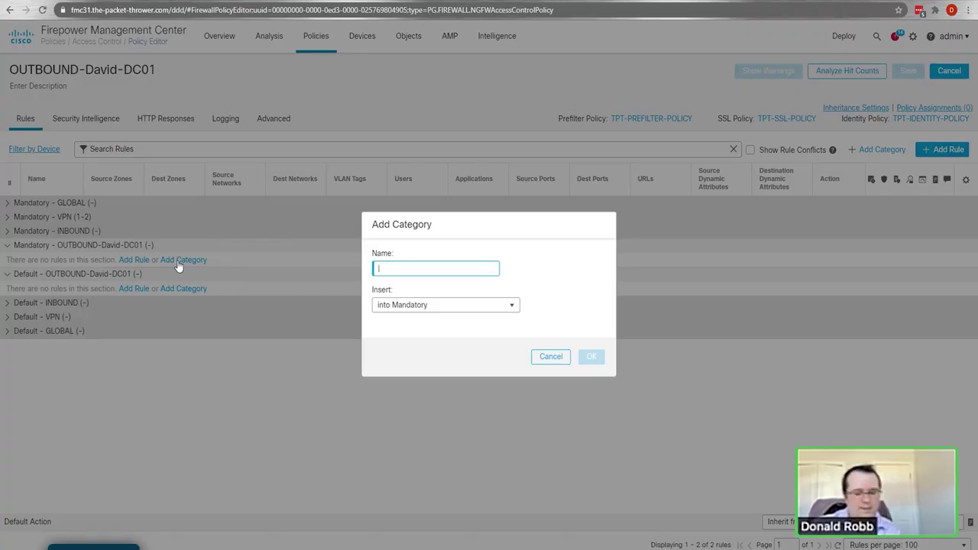
text(Lab Fun)
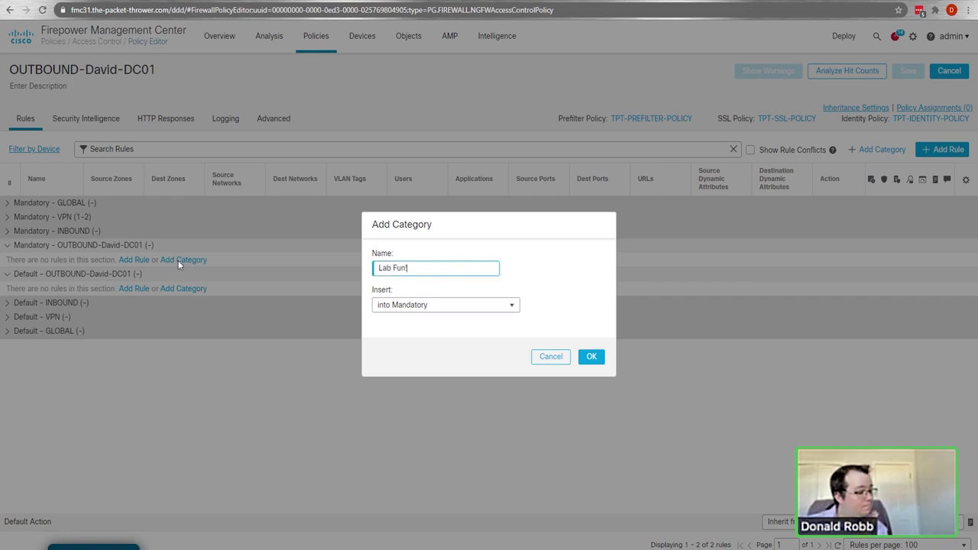
text(!)
key(Return)
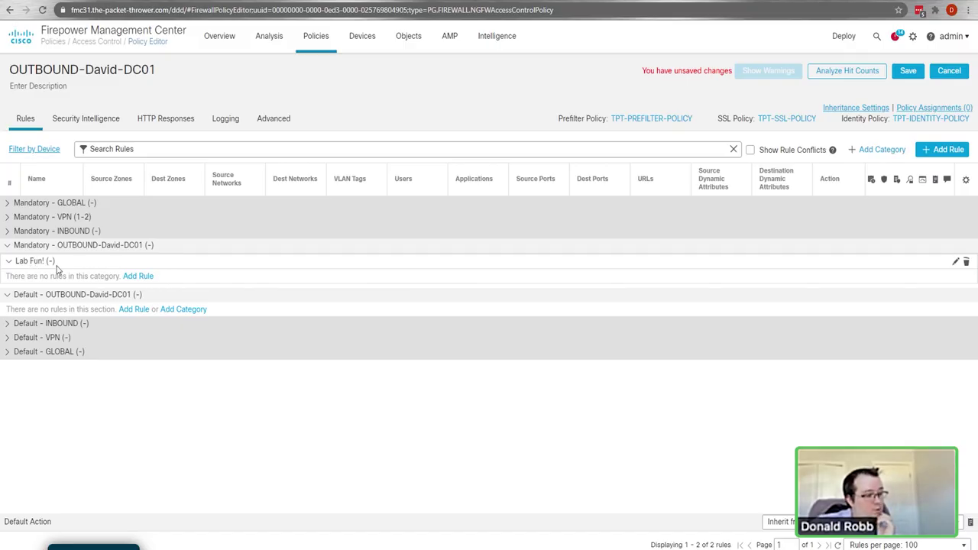
Step: Start a new rule under Lab Fun! and select the INSIDE zone
click(138, 276)
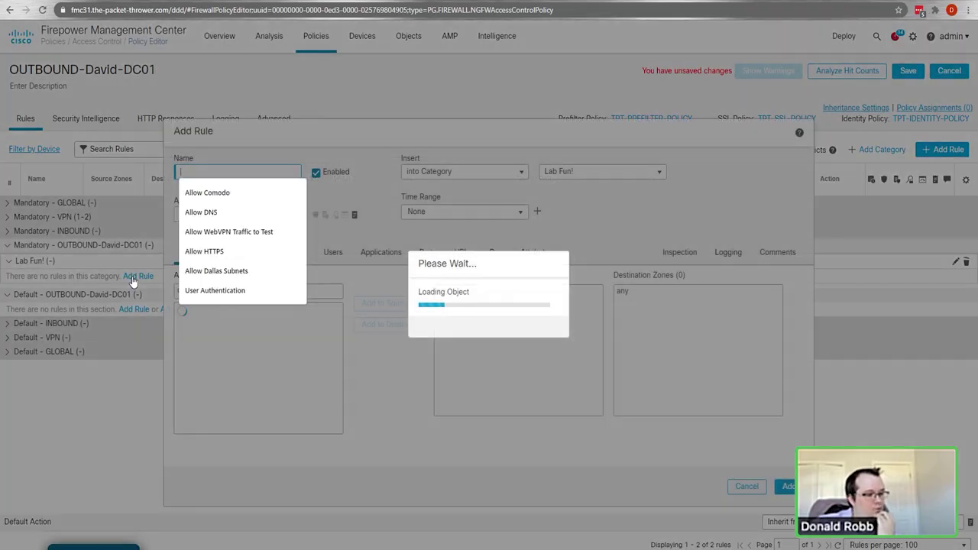
click(710, 223)
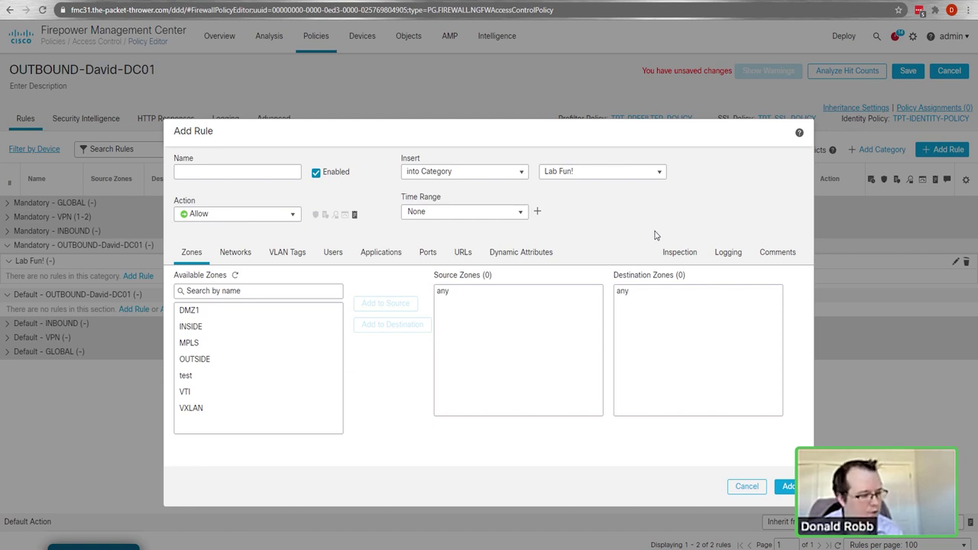
click(211, 328)
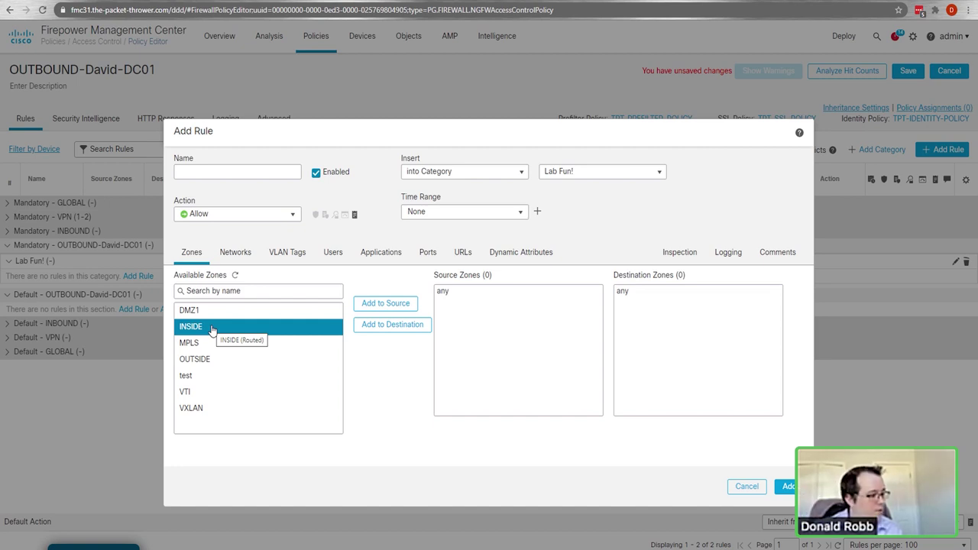
Step: Set INSIDE as the rule's source zone and OUTSIDE as its destination zone
click(376, 306)
click(448, 293)
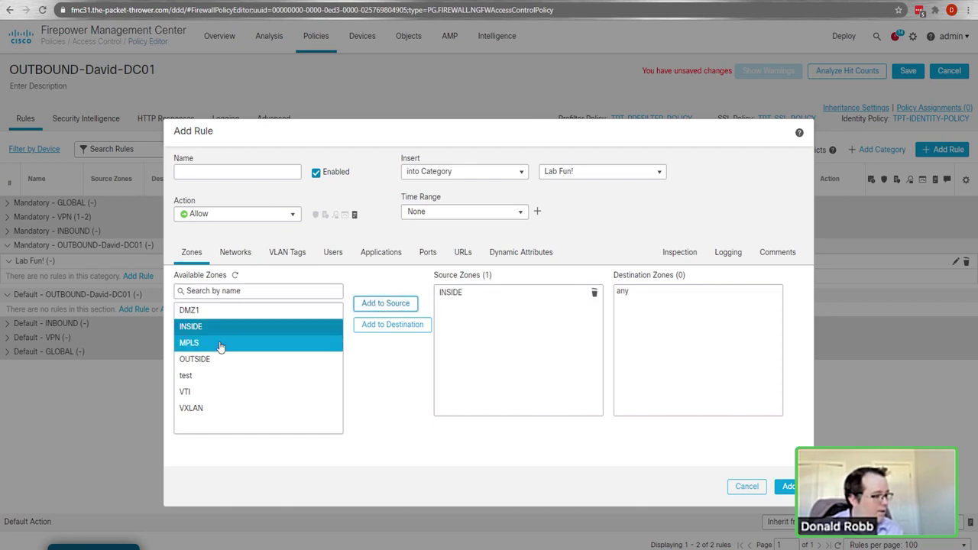
click(205, 359)
click(418, 326)
click(623, 296)
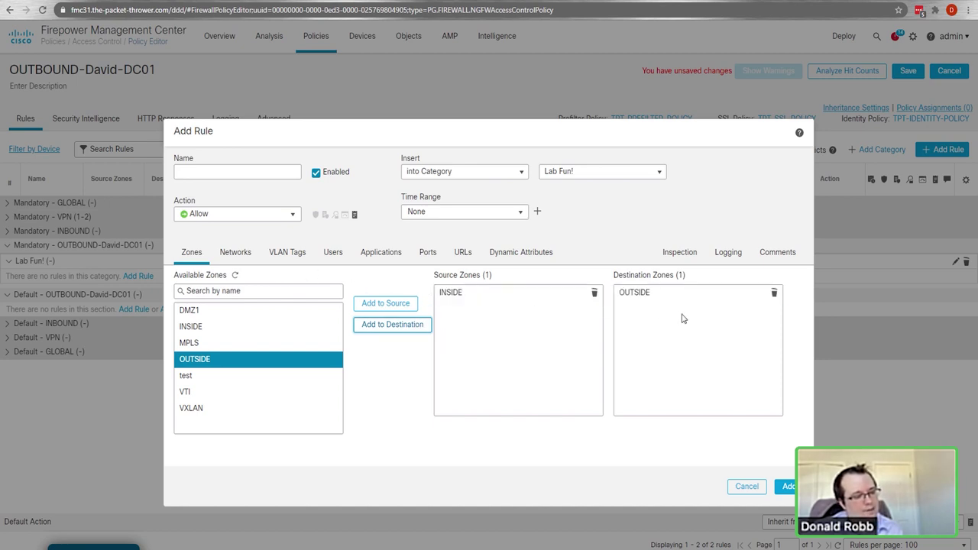
Step: Name the rule 'INSIDE TO OUTSIDE'
click(219, 173)
text(IN)
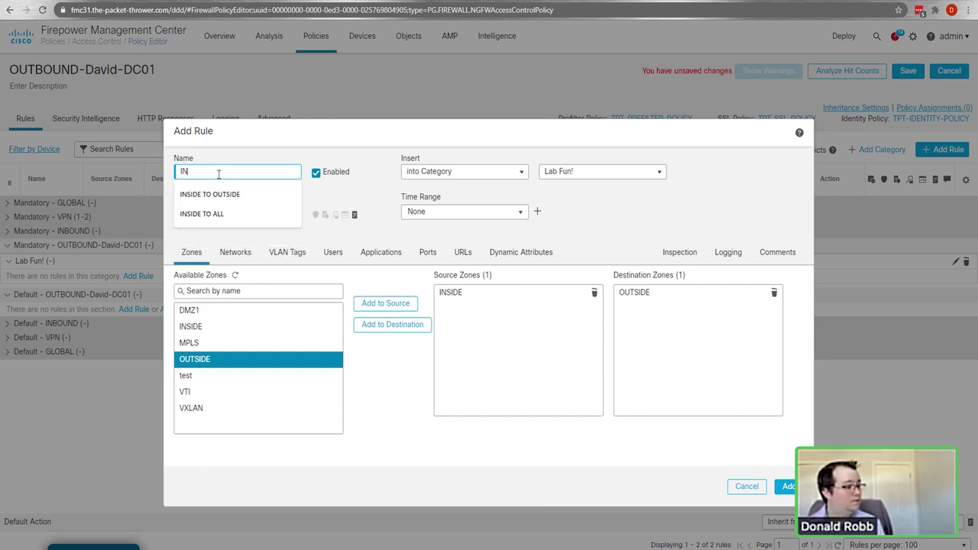
key(Down)
key(Return)
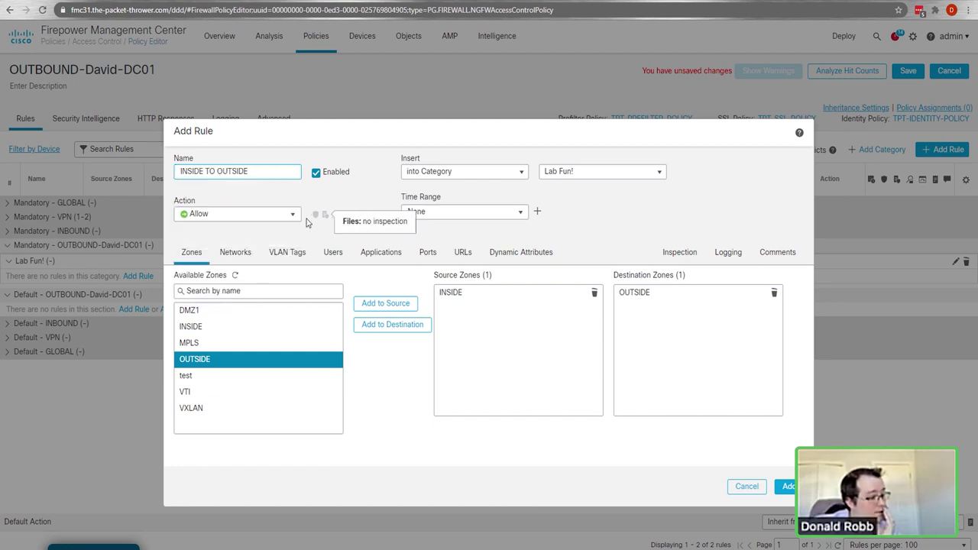
click(295, 216)
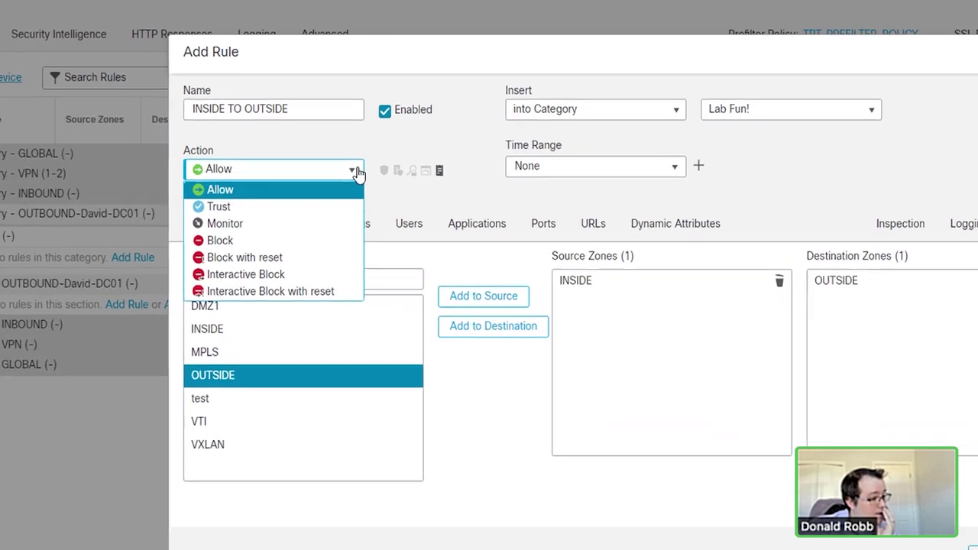
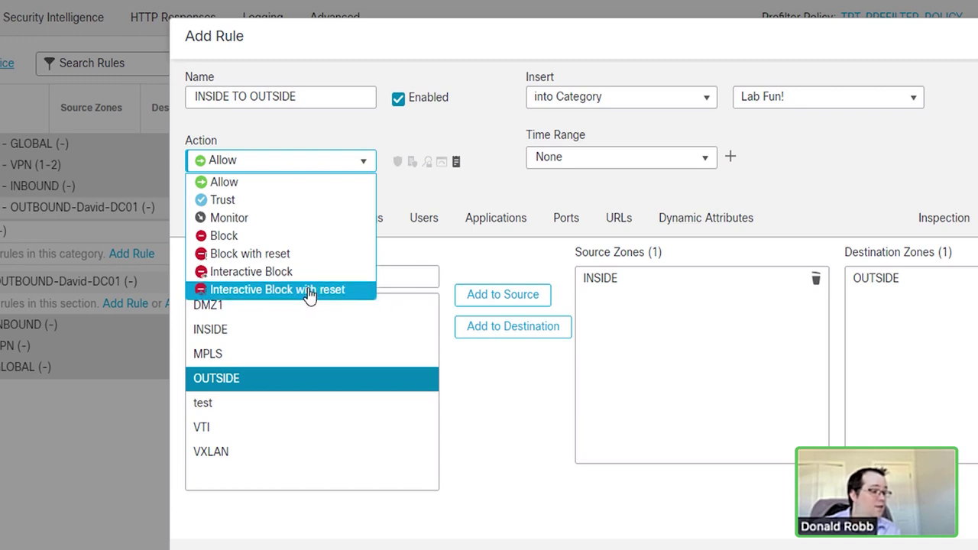
Step: Keep Allow as the rule's action and show its network criteria
click(296, 164)
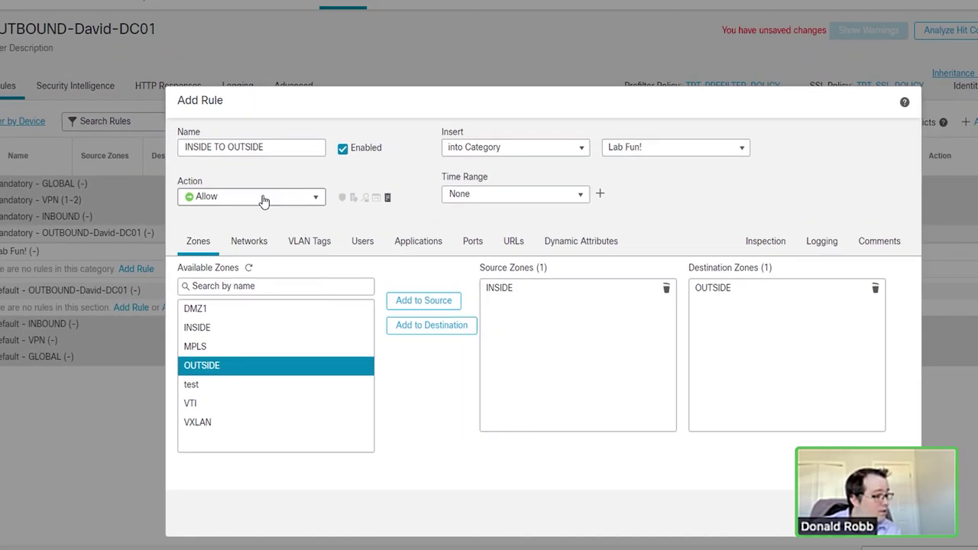
click(250, 241)
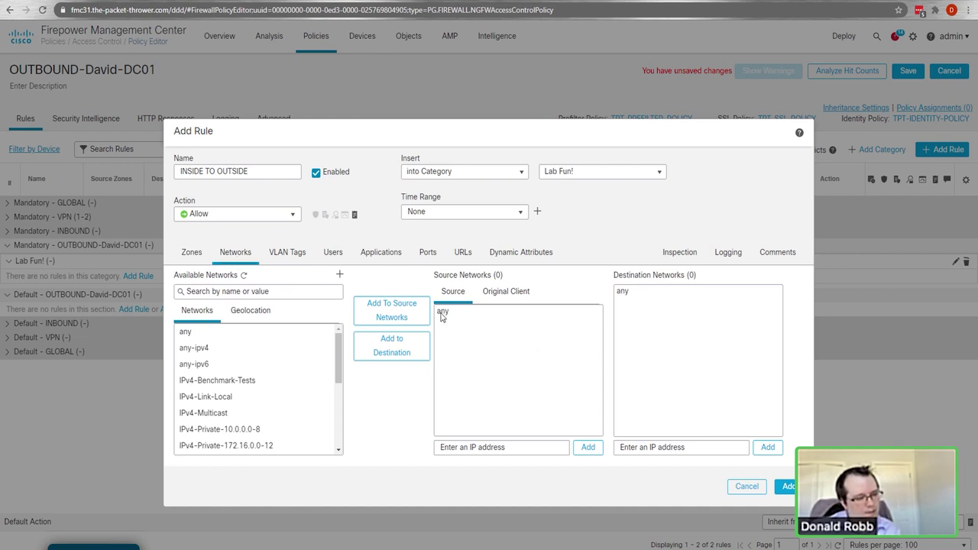
click(191, 252)
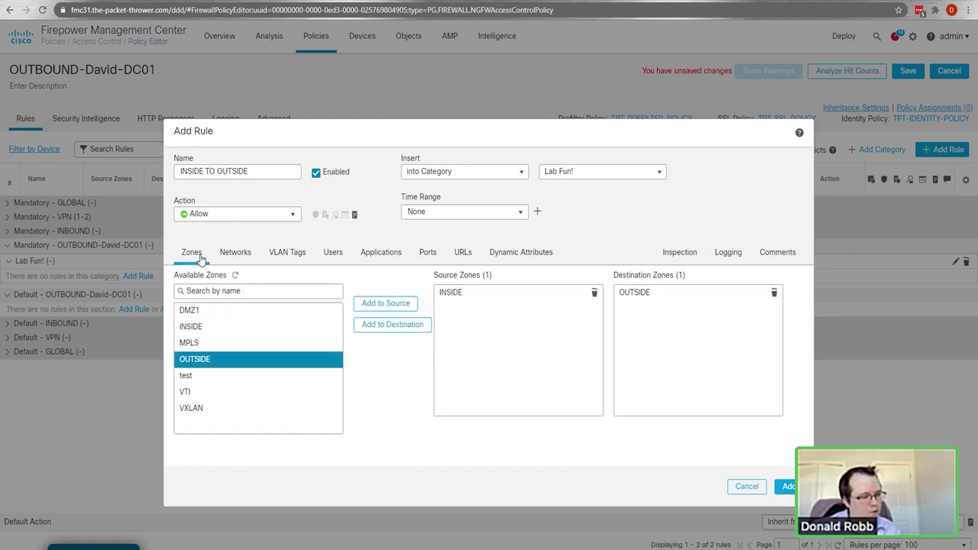
click(234, 253)
Step: Inspect the IPv4-Benchmark-Tests entry in Available Networks
click(270, 380)
scroll(270, 382, down, 1)
scroll(270, 383, down, 3)
scroll(270, 382, up, 4)
click(270, 380)
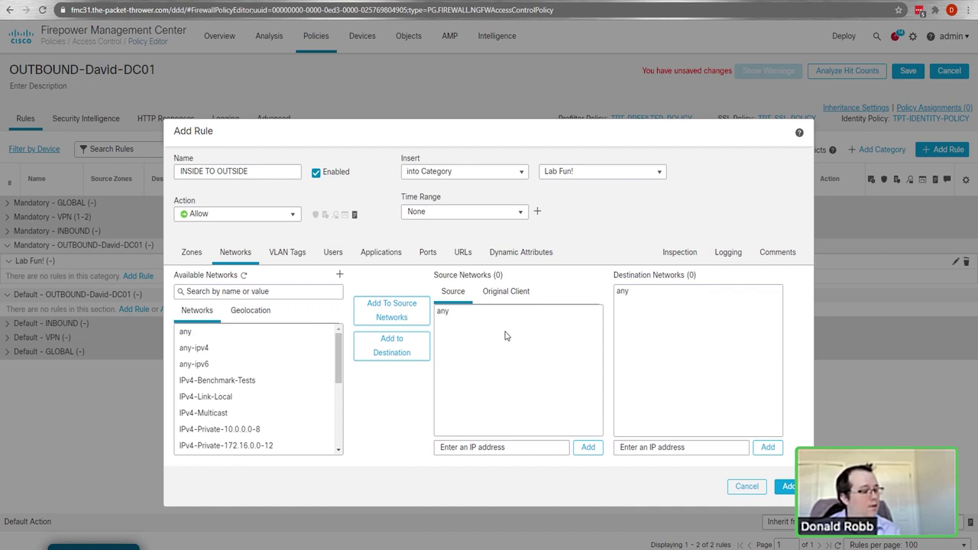
click(191, 252)
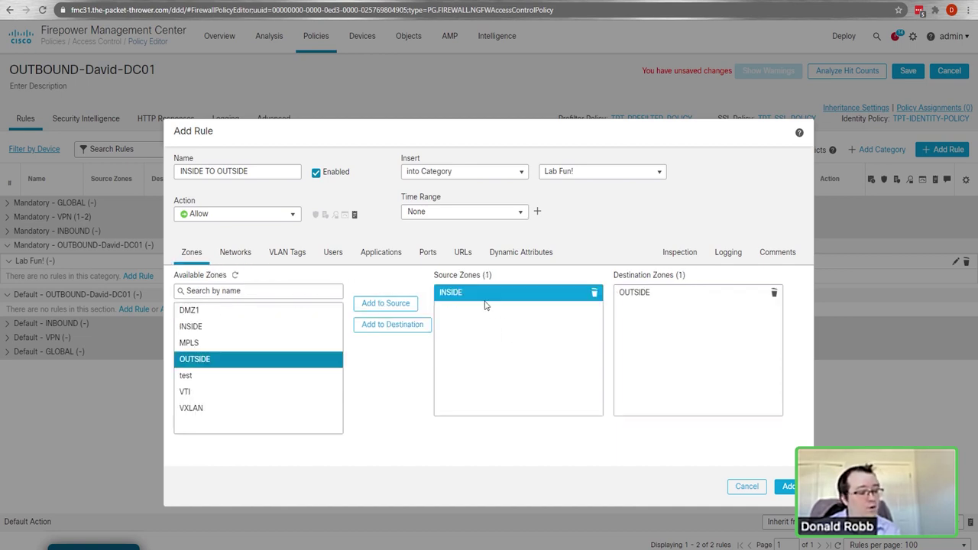
click(594, 292)
click(774, 294)
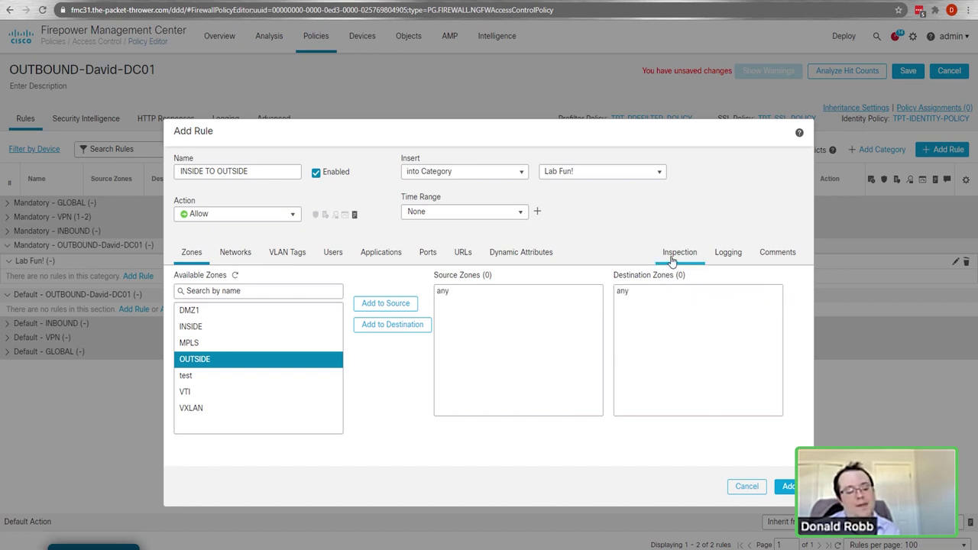
click(191, 326)
click(386, 304)
click(231, 358)
click(413, 329)
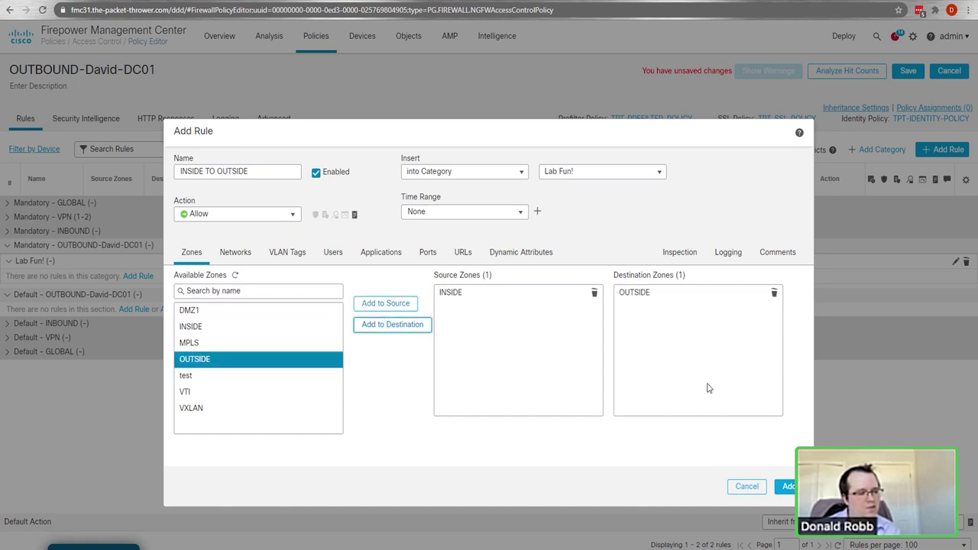
click(246, 254)
click(304, 395)
scroll(304, 396, down, 1)
click(304, 375)
ctrl+click(253, 409)
click(251, 423)
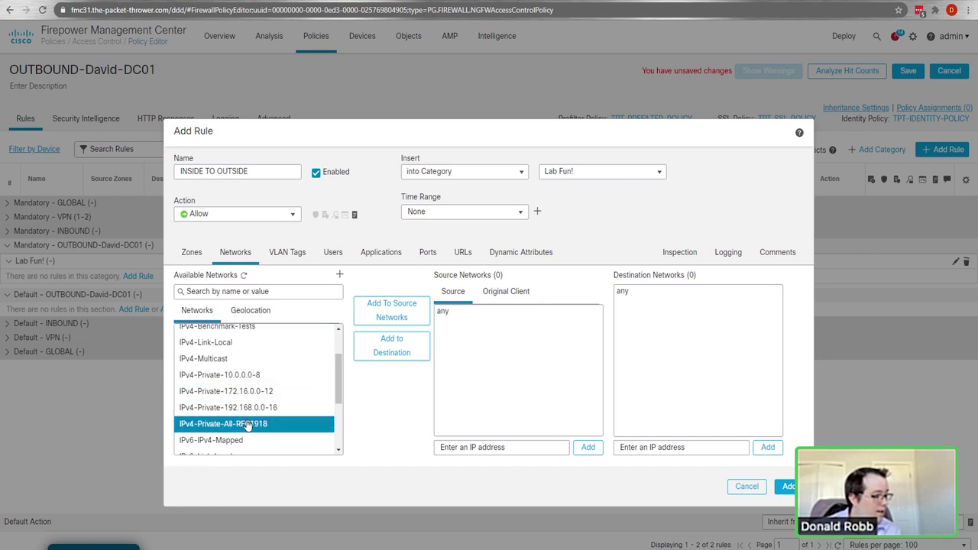
Step: Add IPv4-Private-All-RFC1918 to Source Networks and begin defining a new network object
click(391, 309)
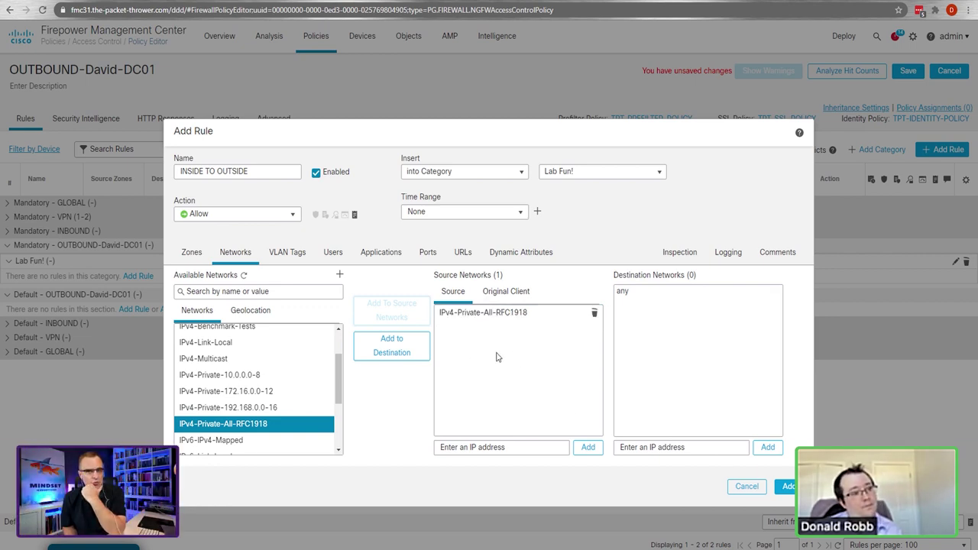
scroll(263, 377, up, 1)
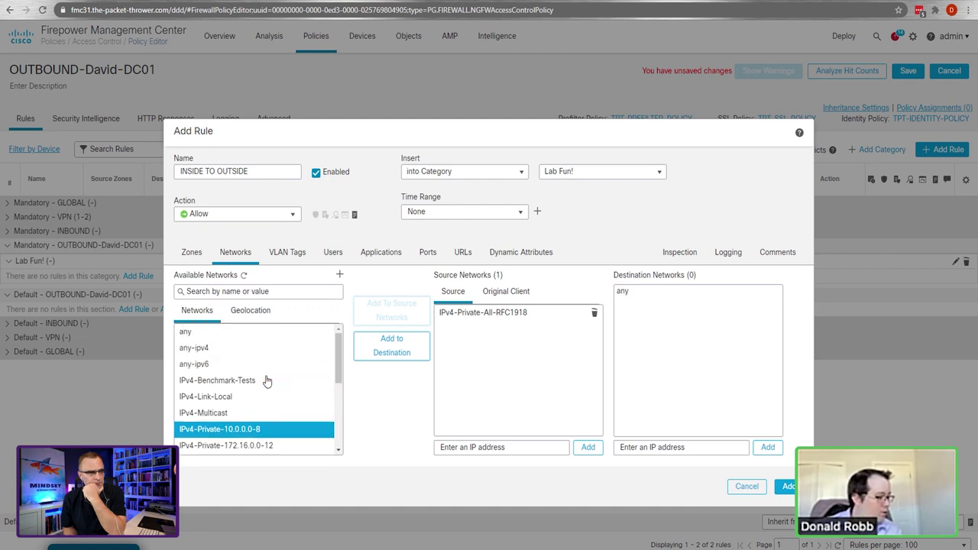
click(340, 274)
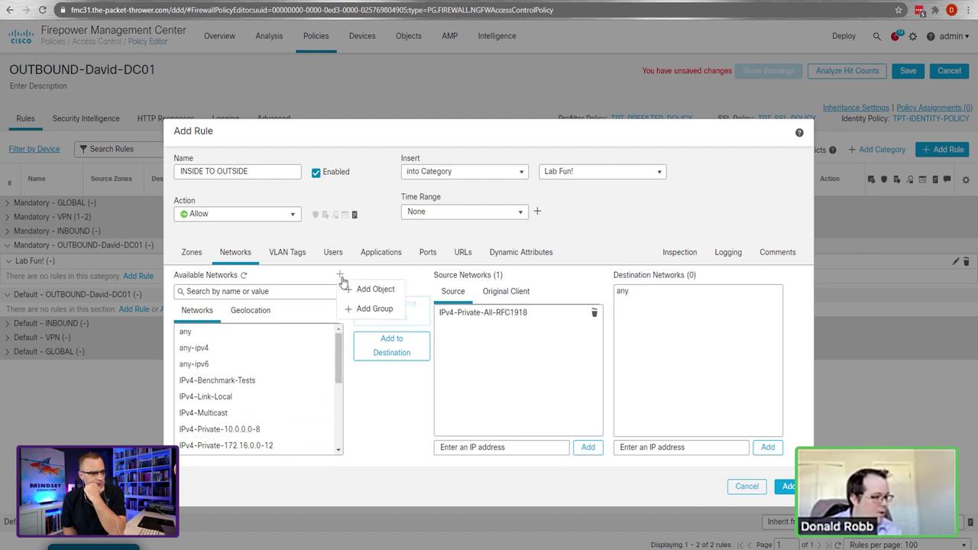
click(371, 289)
Step: Create network object DAVID-DC1-LAN as network 192.168.91.0/24
text(D)
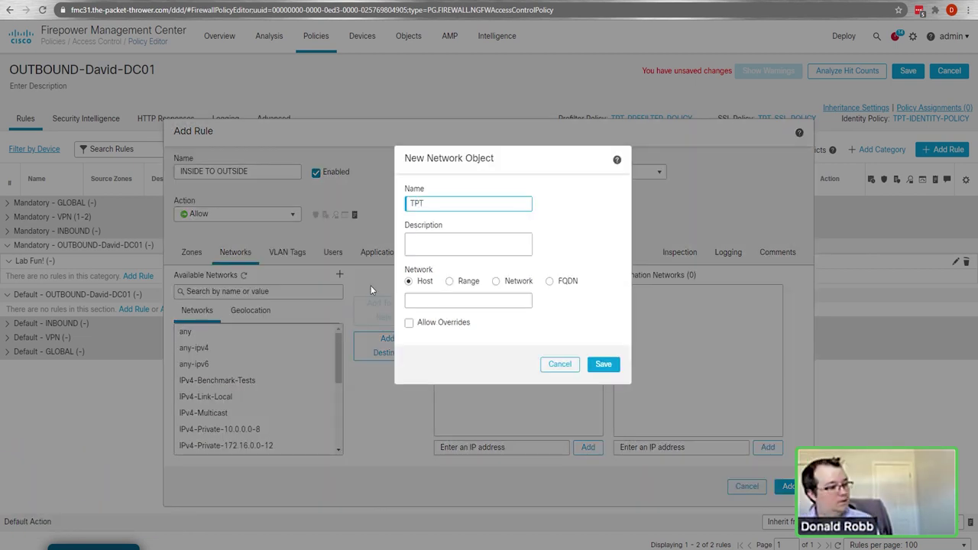
text(AVID-)
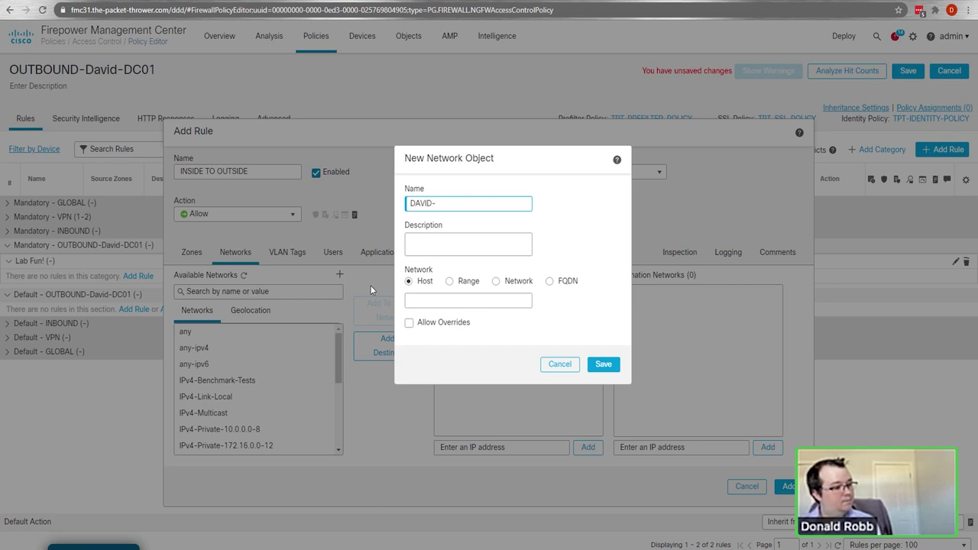
text(DC1-LAN)
click(496, 281)
click(486, 300)
text(192.1)
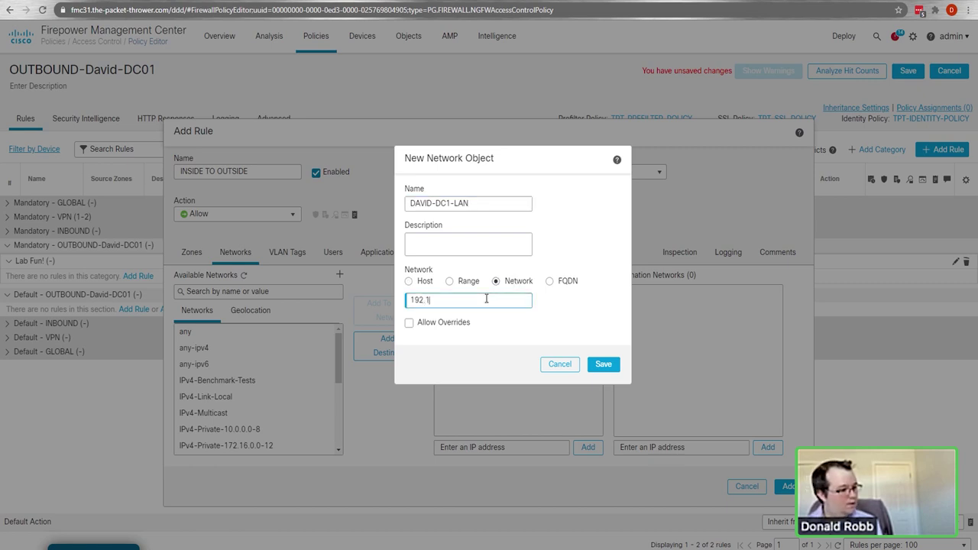
text(68.91.0/24)
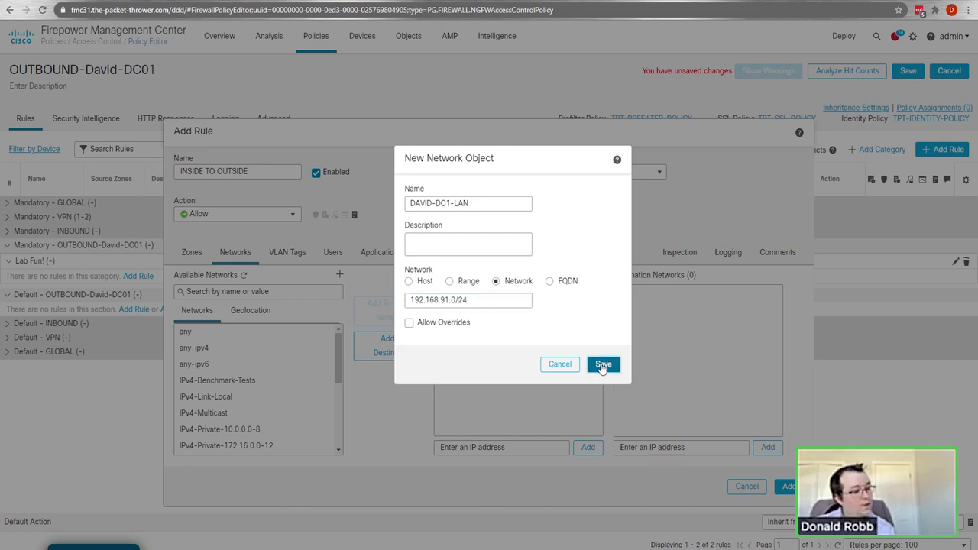
click(603, 364)
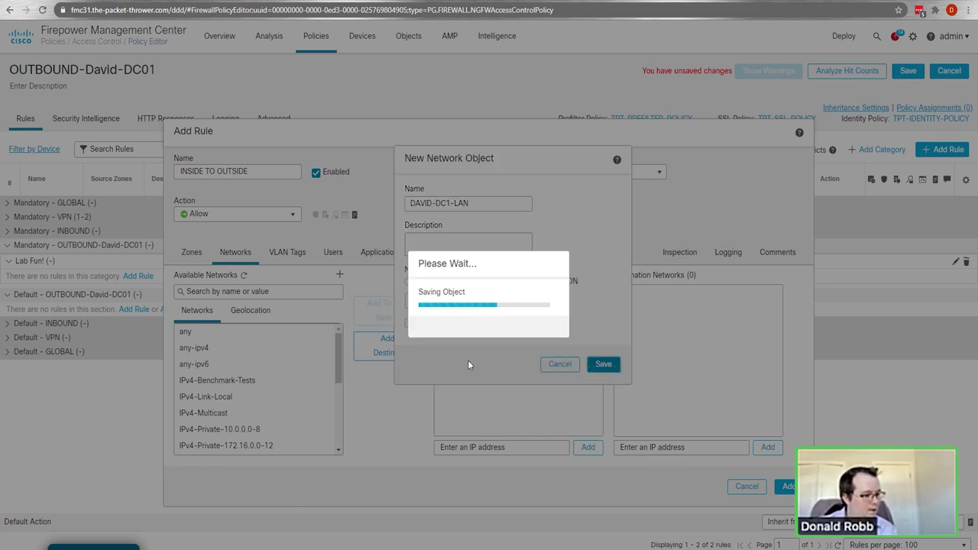
Step: Add DAVID-DC1-LAN to Source Networks, then remove it again
click(260, 380)
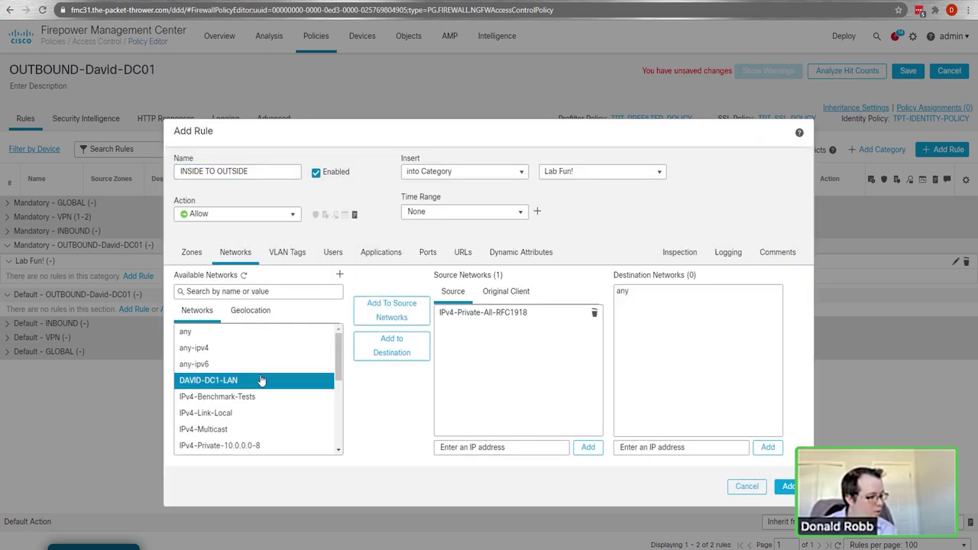
click(386, 315)
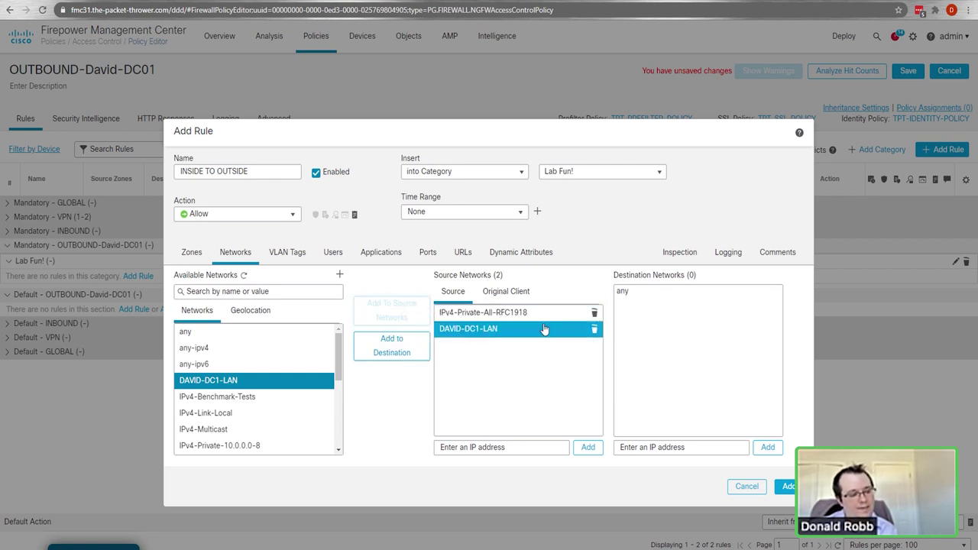
click(595, 329)
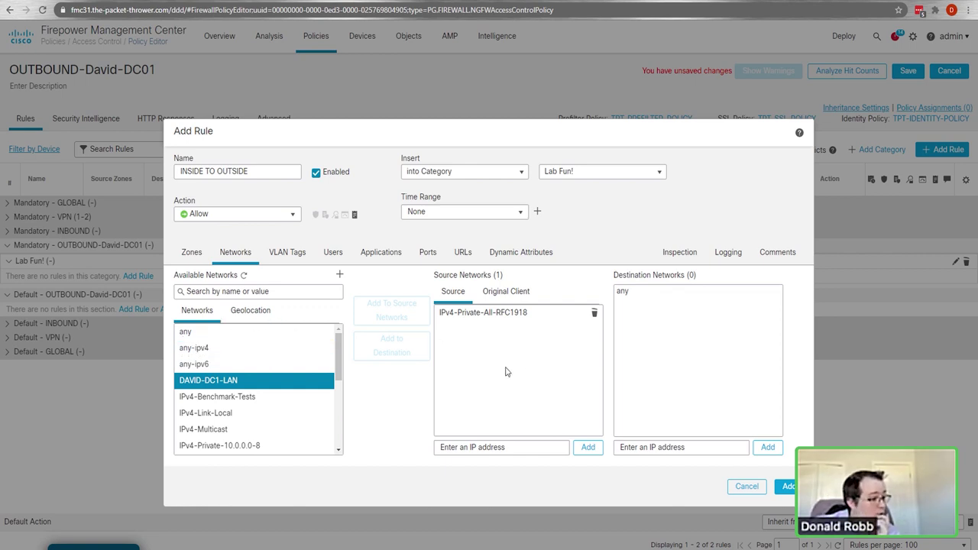
click(250, 310)
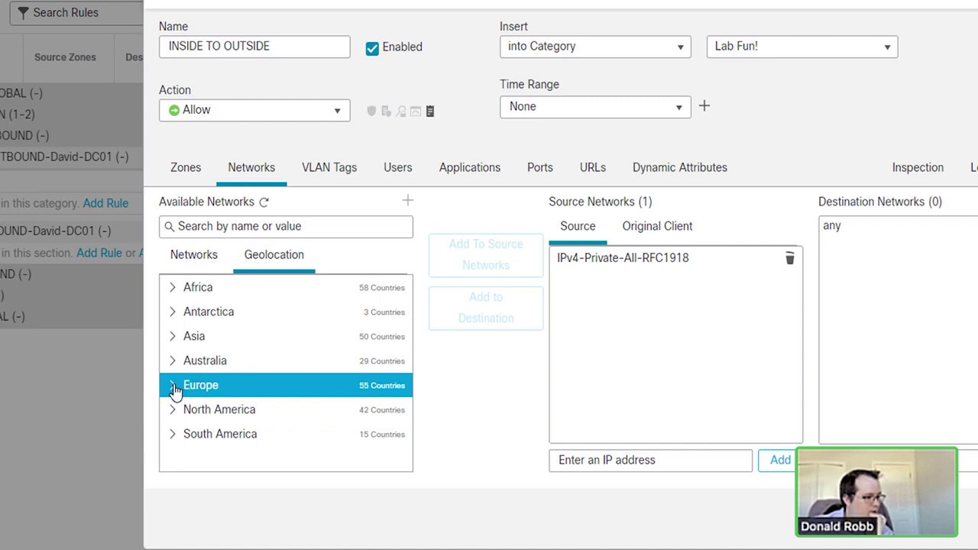
Step: Expand Asia in the Geolocation list and select Viet Nam
click(172, 338)
scroll(279, 405, down, 8)
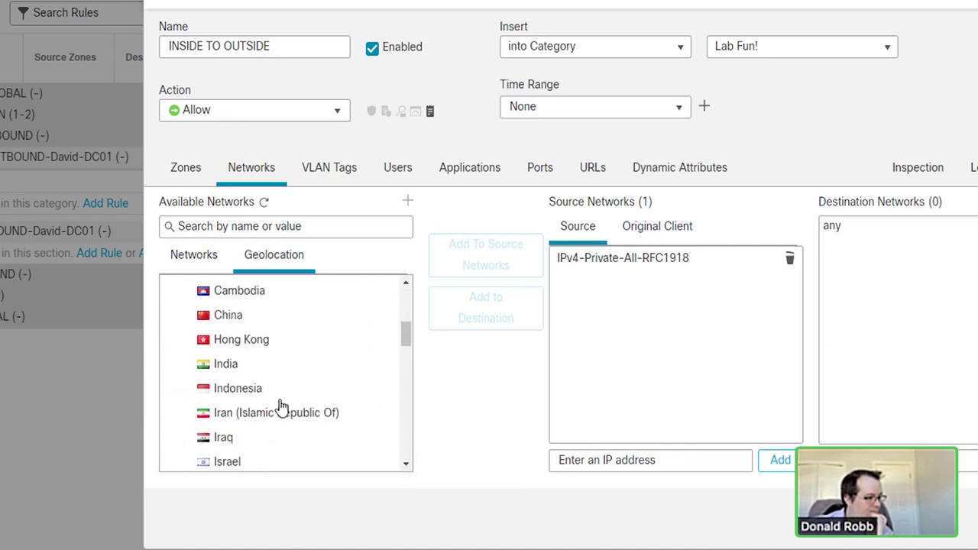
scroll(280, 406, down, 5)
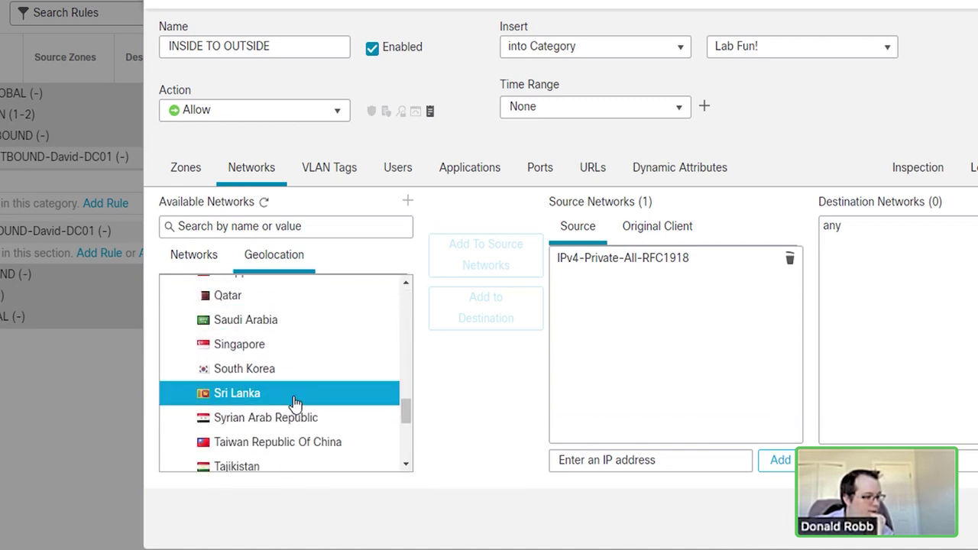
scroll(296, 404, down, 2)
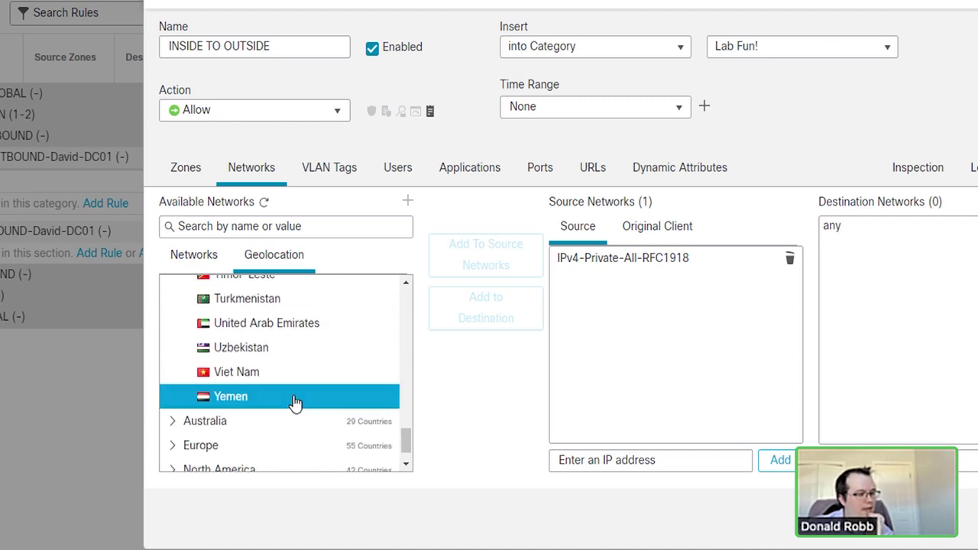
scroll(296, 404, up, 2)
scroll(296, 402, down, 2)
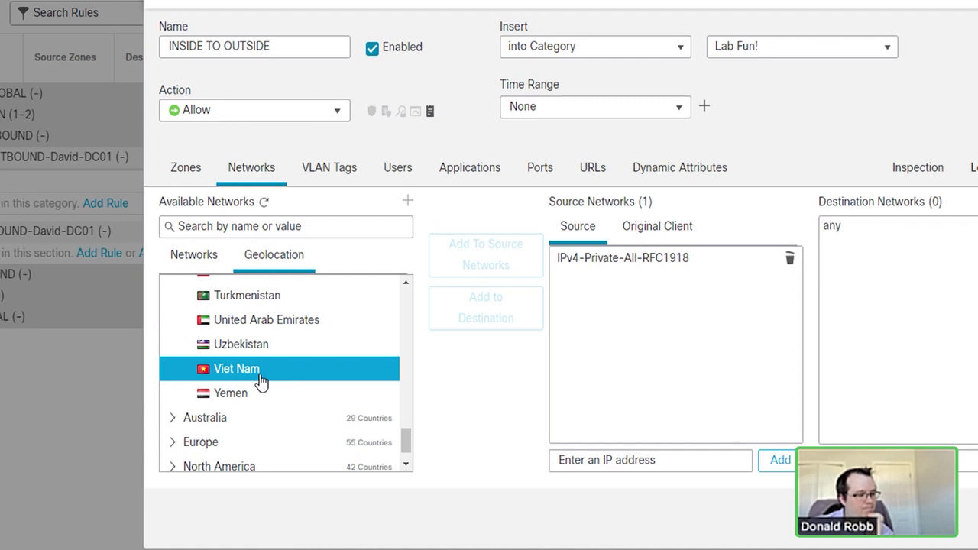
click(260, 375)
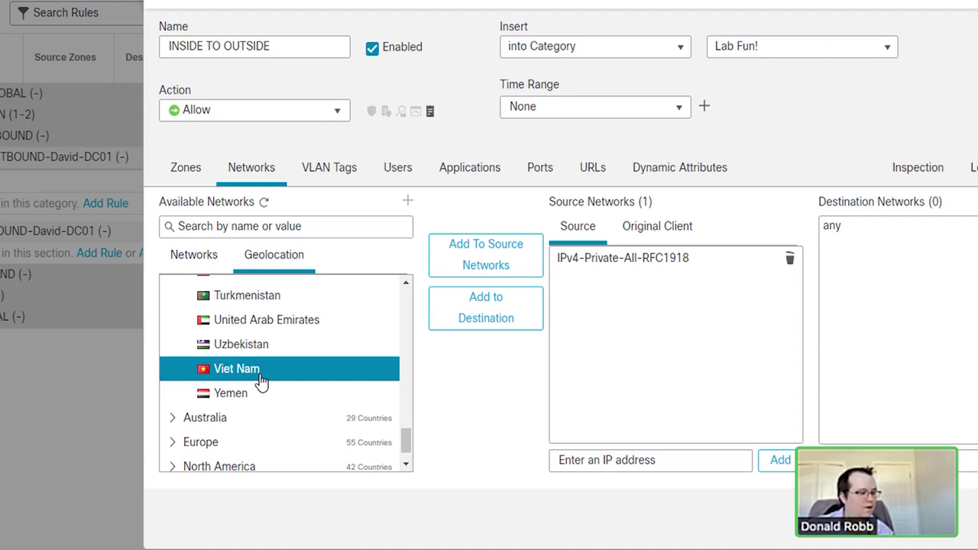
Step: Select Taiwan, browse the country list, then show the rule's VLAN tag settings
scroll(260, 382, up, 2)
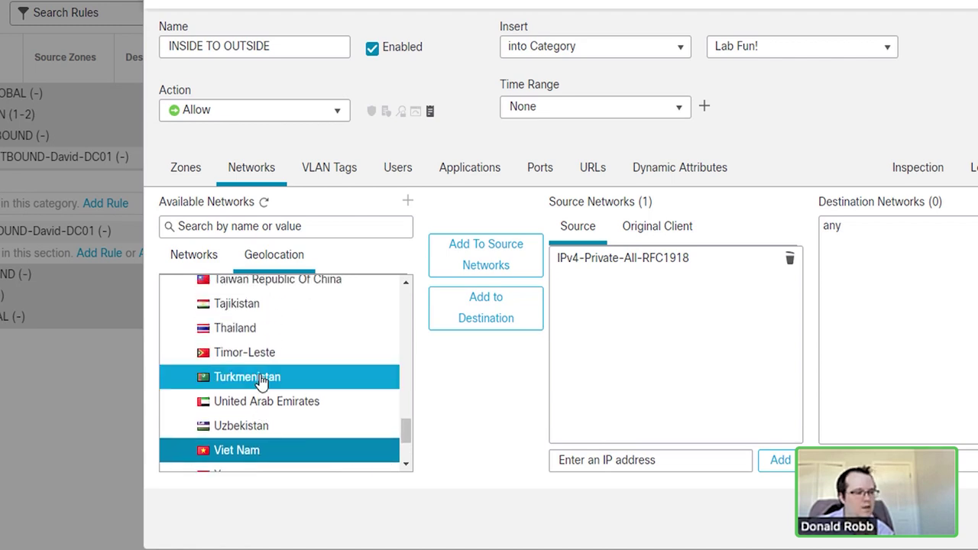
scroll(261, 382, up, 2)
click(289, 368)
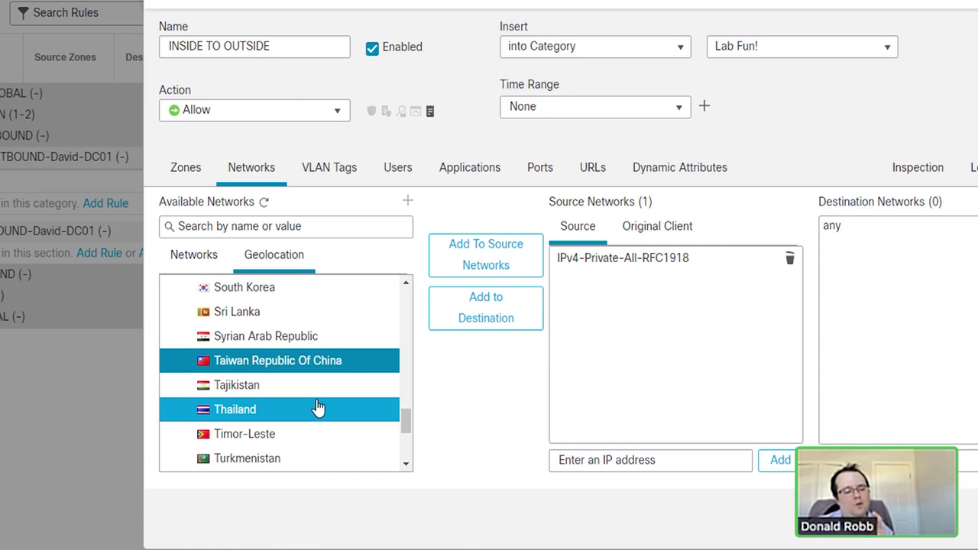
scroll(318, 409, up, 6)
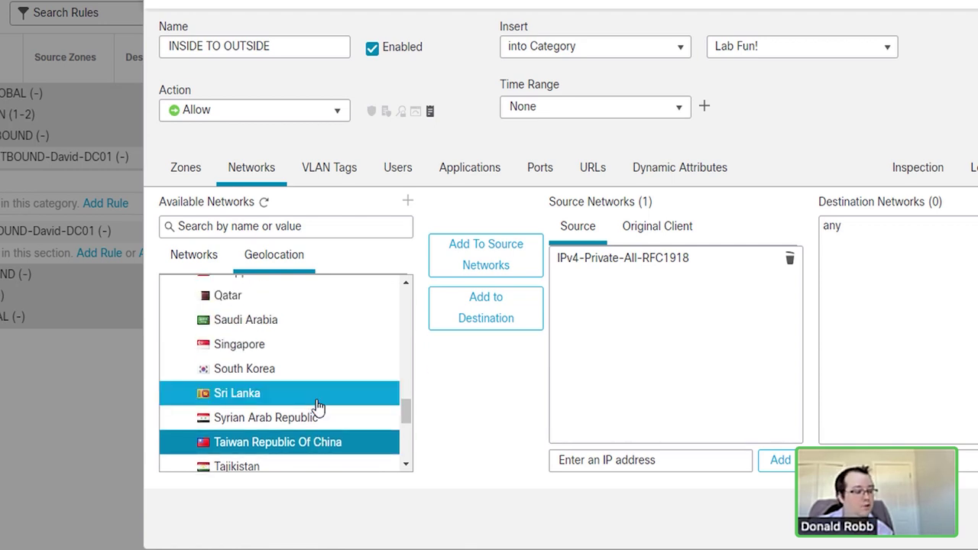
scroll(318, 409, up, 2)
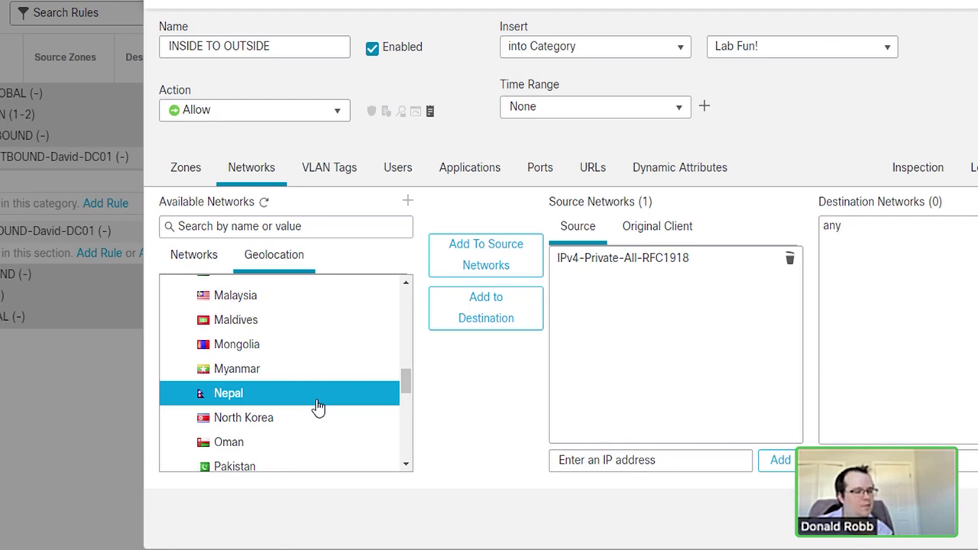
scroll(318, 409, up, 1)
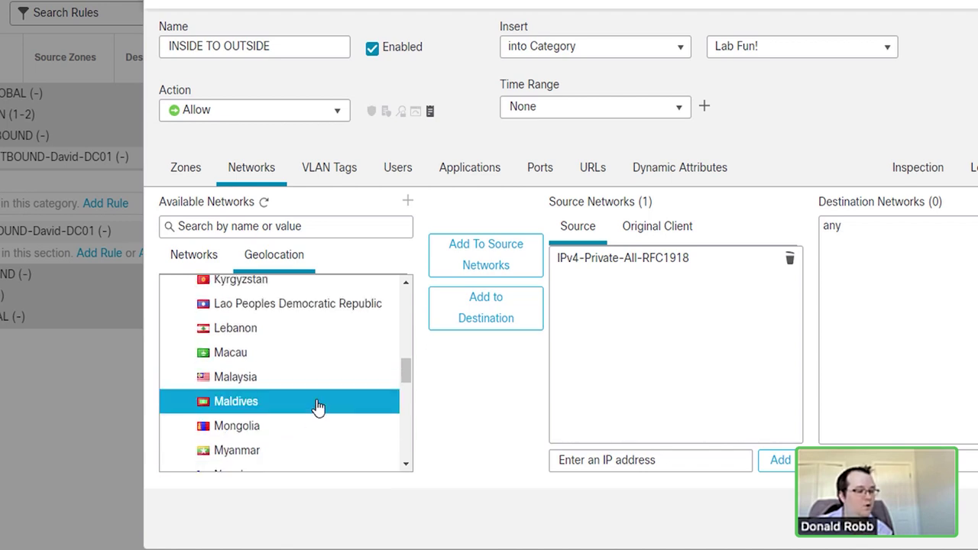
scroll(318, 409, up, 1)
scroll(317, 408, up, 1)
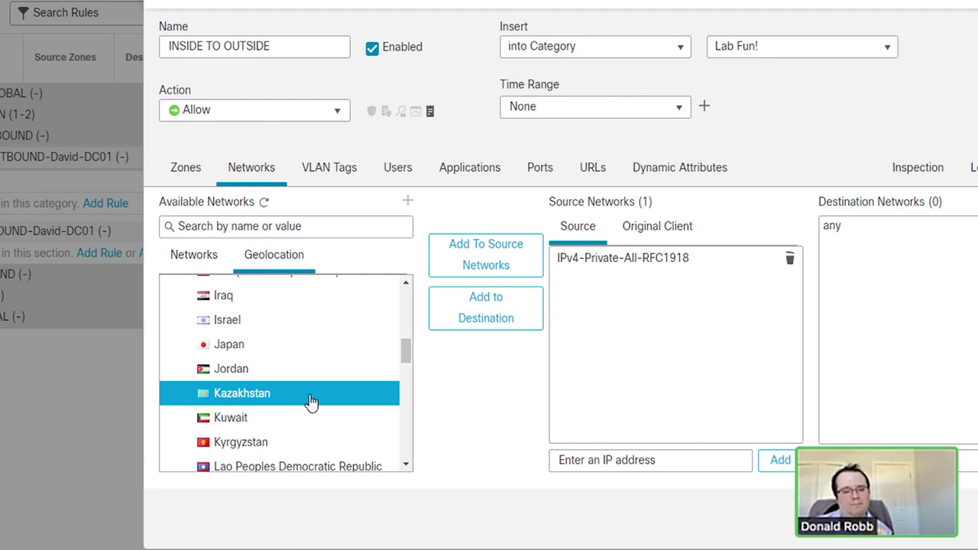
scroll(312, 403, up, 1)
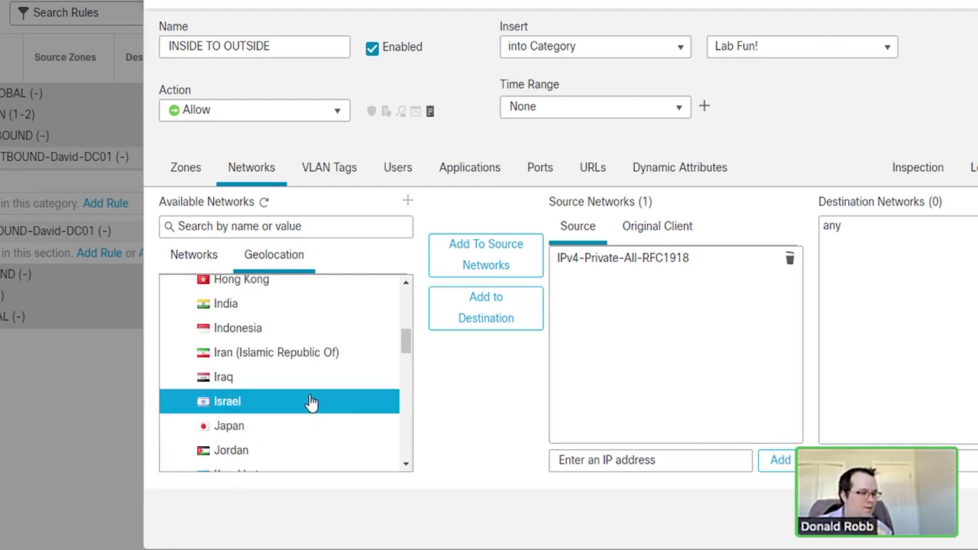
scroll(312, 403, up, 1)
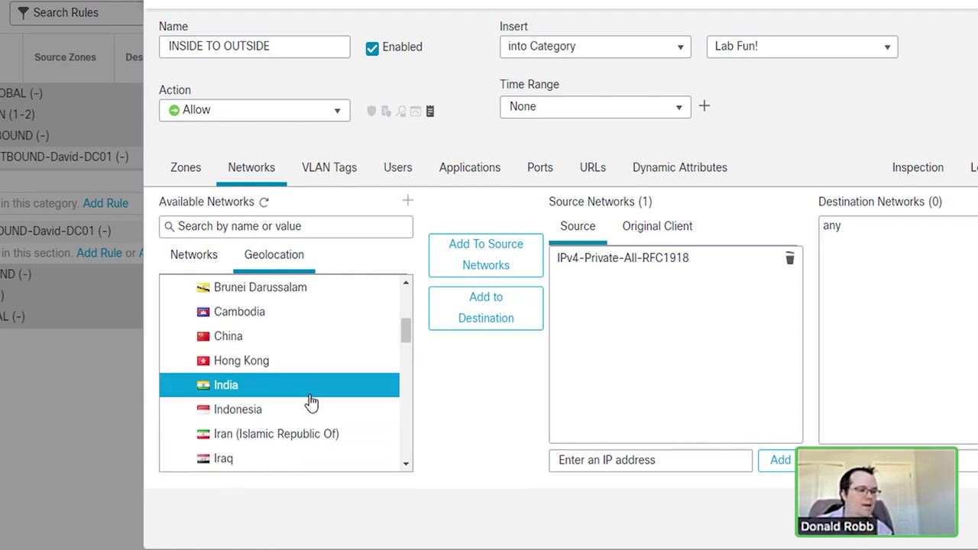
scroll(312, 402, up, 1)
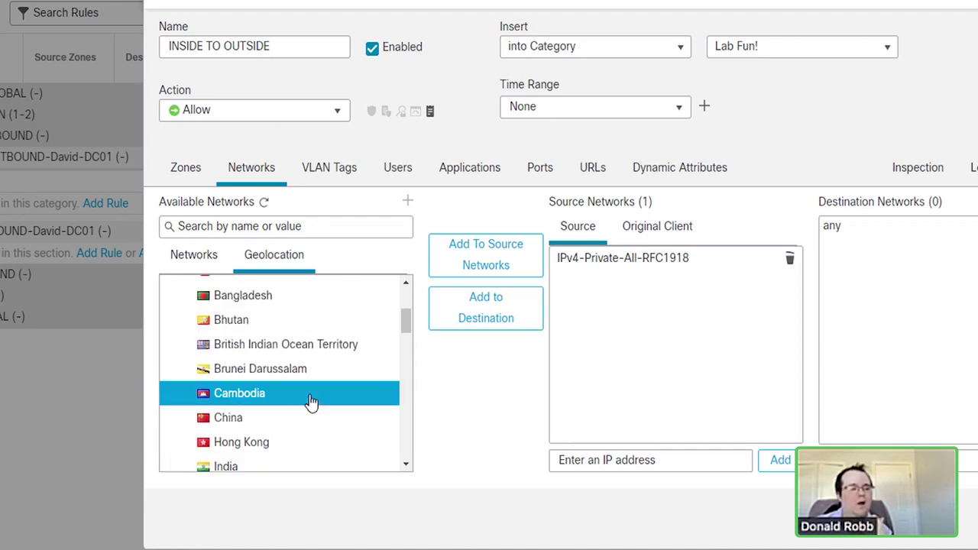
scroll(311, 403, up, 3)
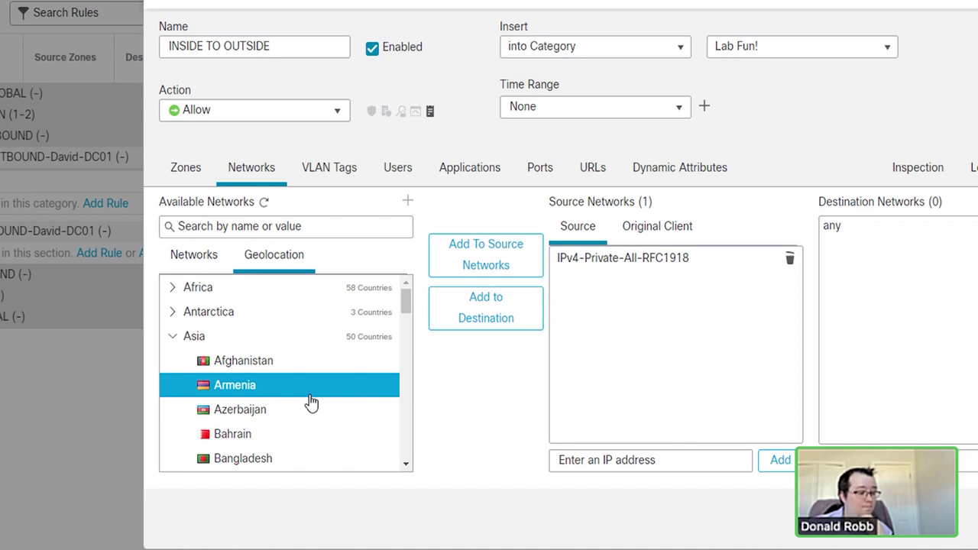
scroll(312, 402, down, 15)
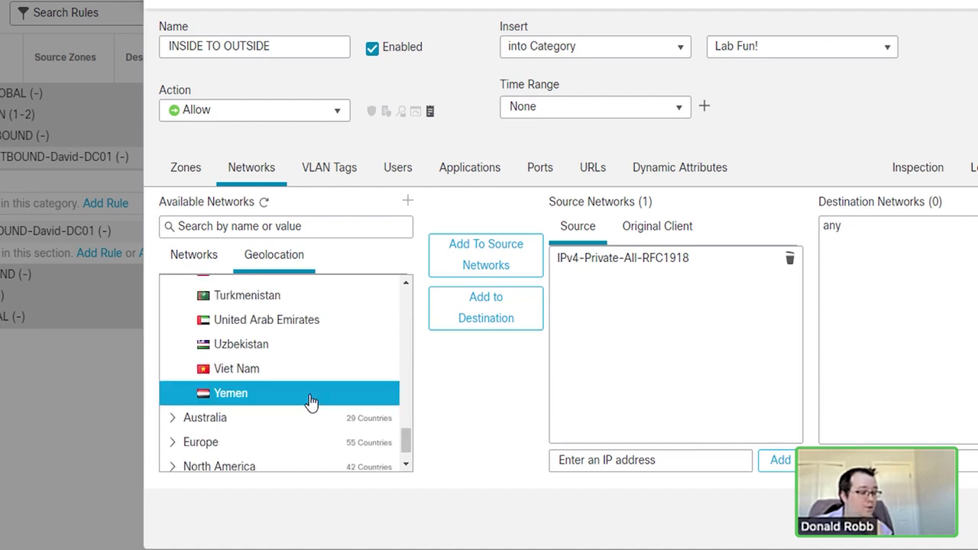
scroll(312, 402, up, 4)
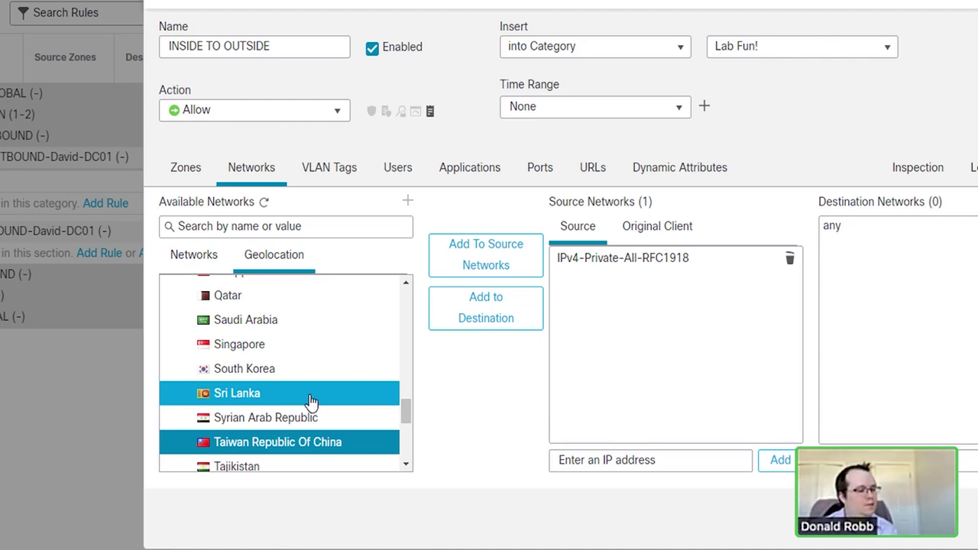
click(200, 258)
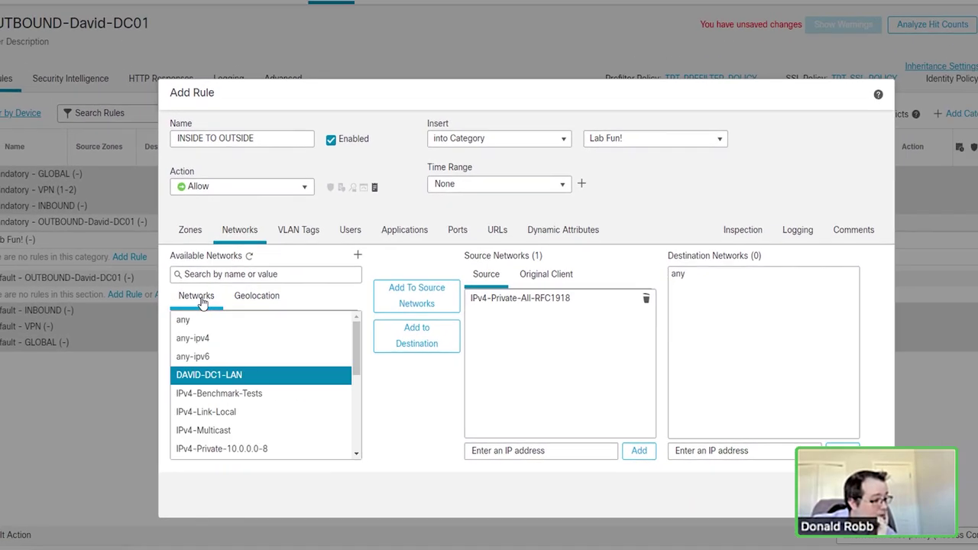
click(305, 232)
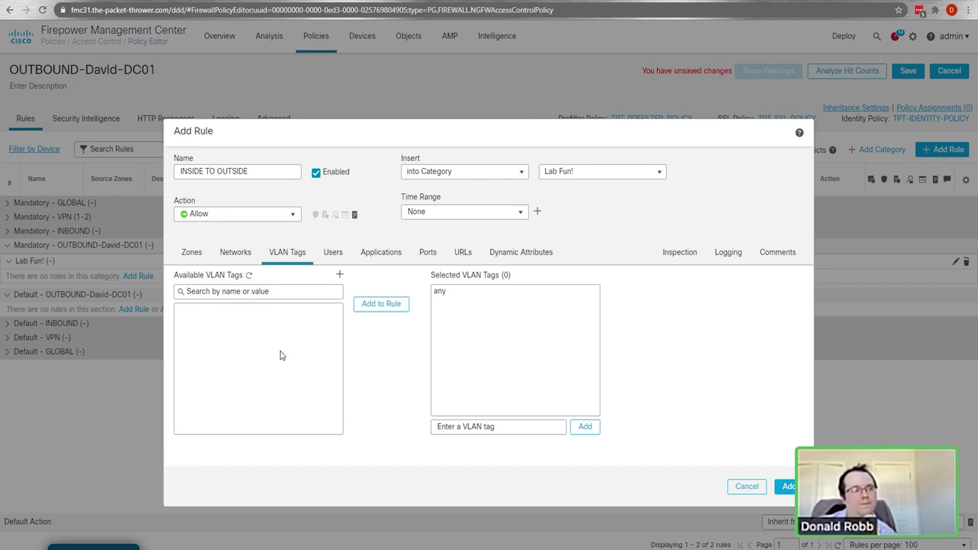
Step: List the TPT-AD realm's user groups and select Domain Users
click(333, 252)
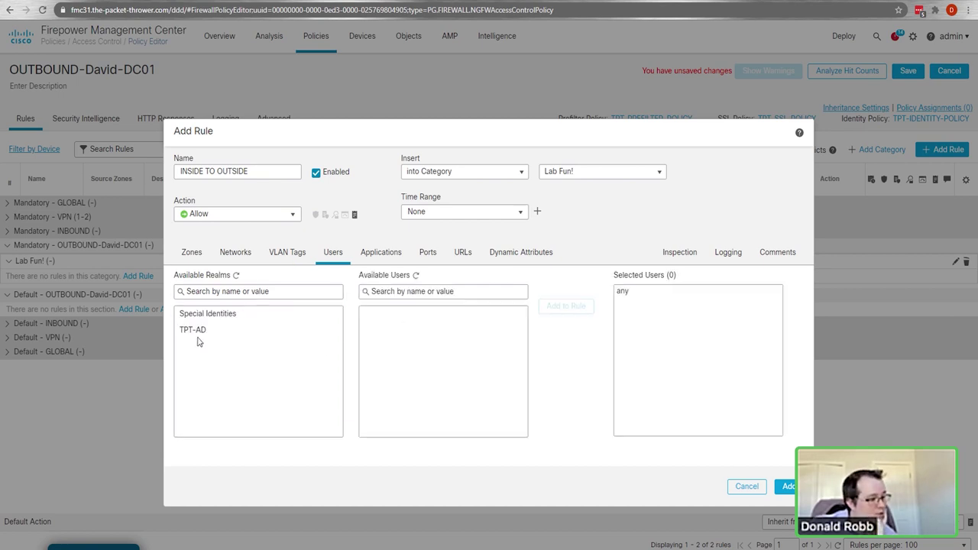
click(197, 331)
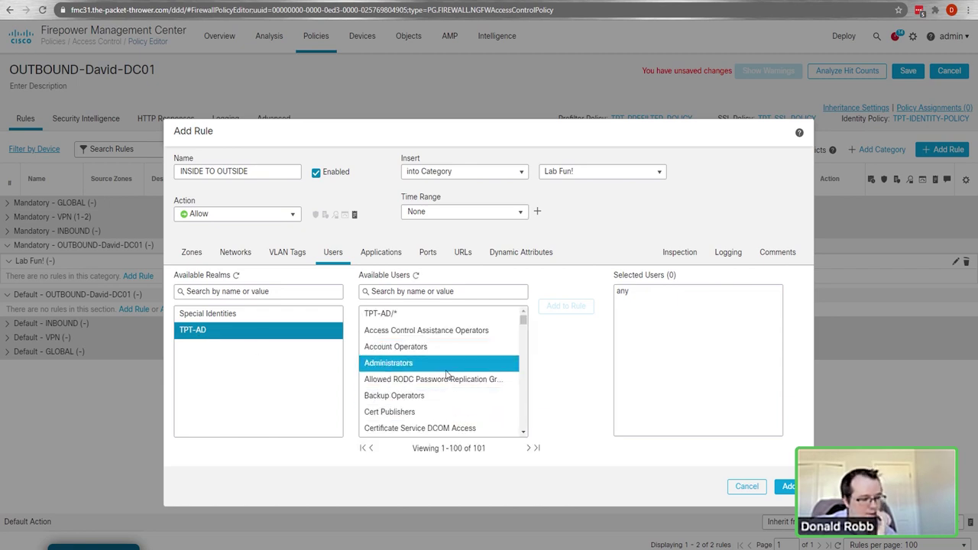
scroll(466, 373, down, 5)
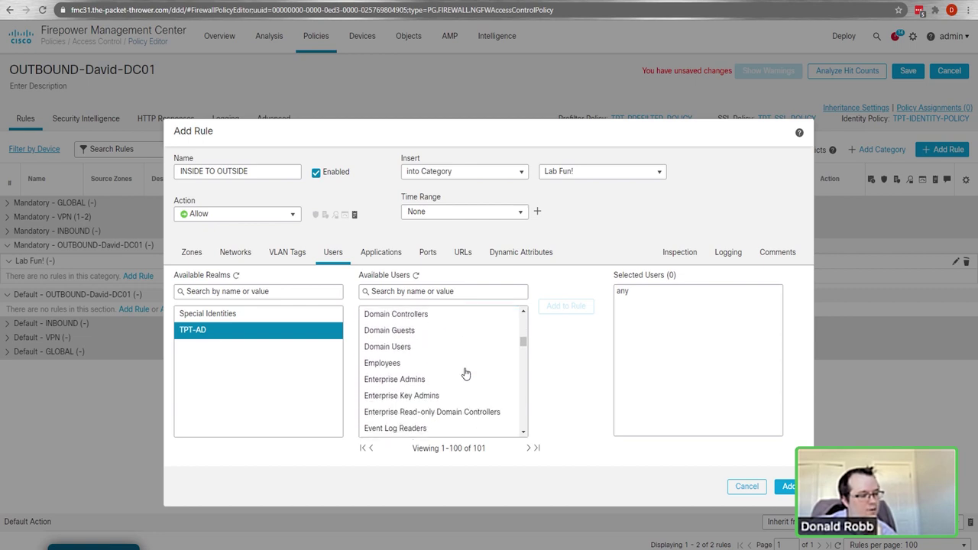
click(441, 352)
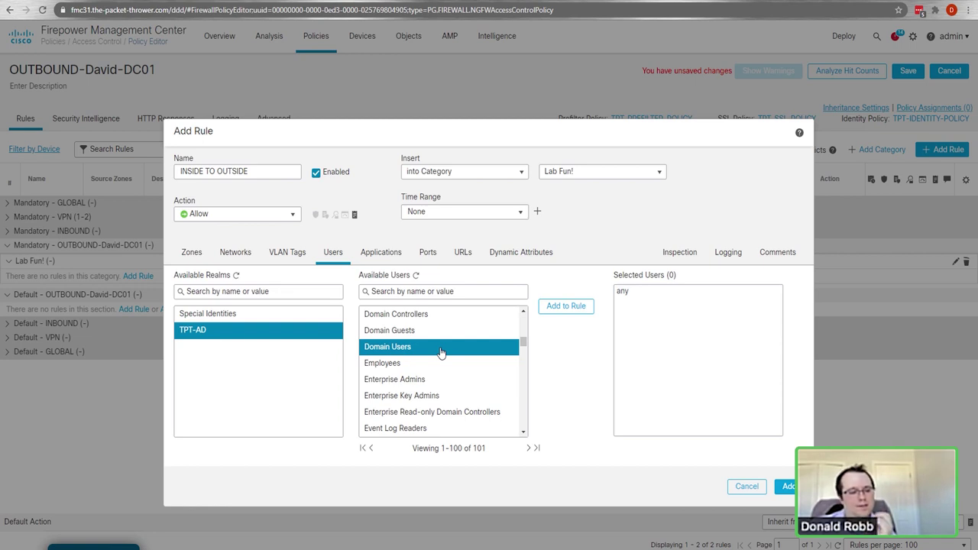
Step: Select Account Operators, Access Control Assistance Operators and TPT-AD/* without adding them
scroll(441, 351, up, 5)
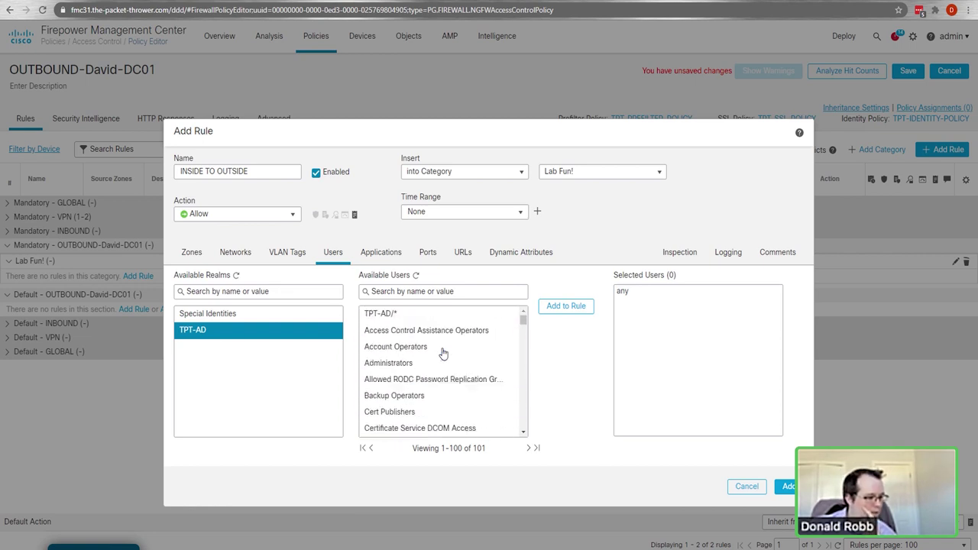
click(444, 353)
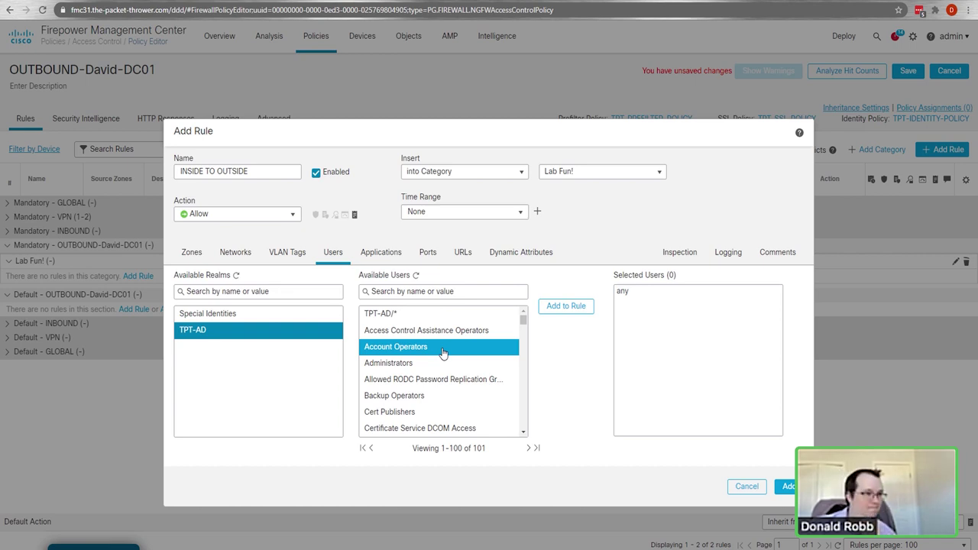
scroll(442, 353, down, 5)
scroll(439, 353, down, 2)
scroll(440, 353, up, 7)
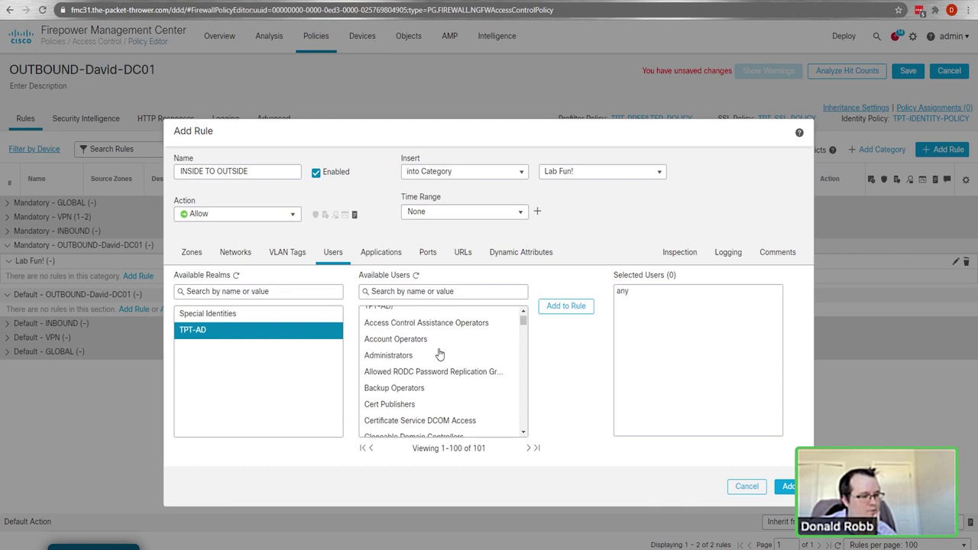
click(439, 354)
click(444, 331)
click(453, 318)
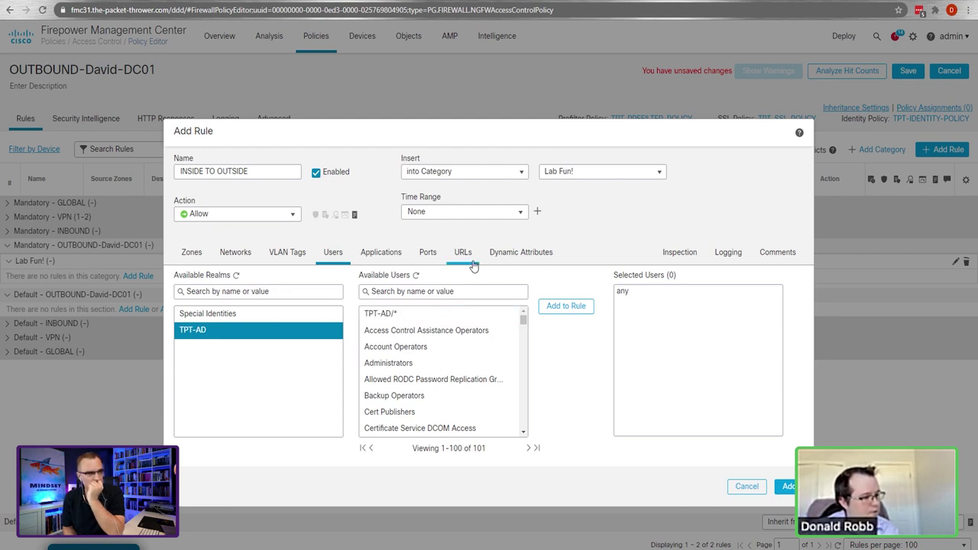
click(473, 259)
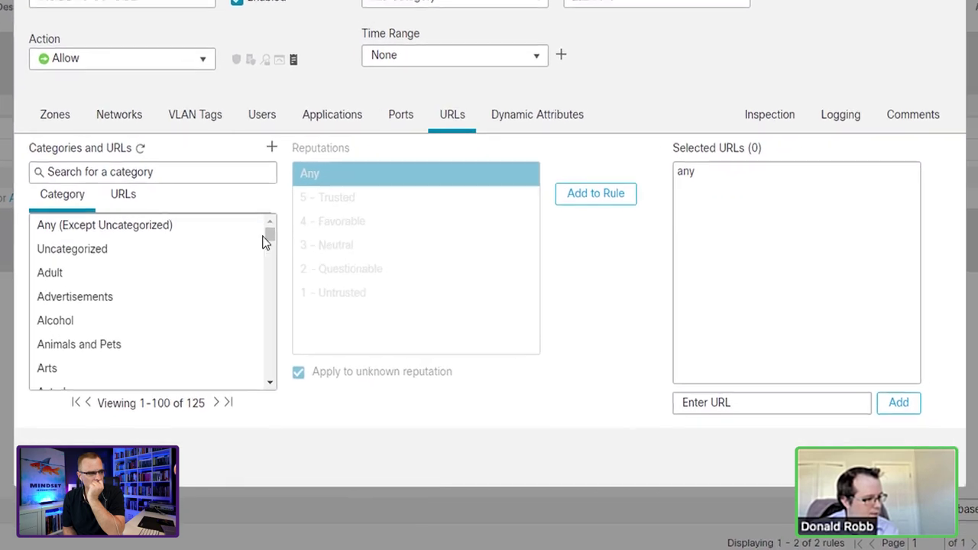
Step: Select the Adult URL category to view its reputation choices
click(136, 274)
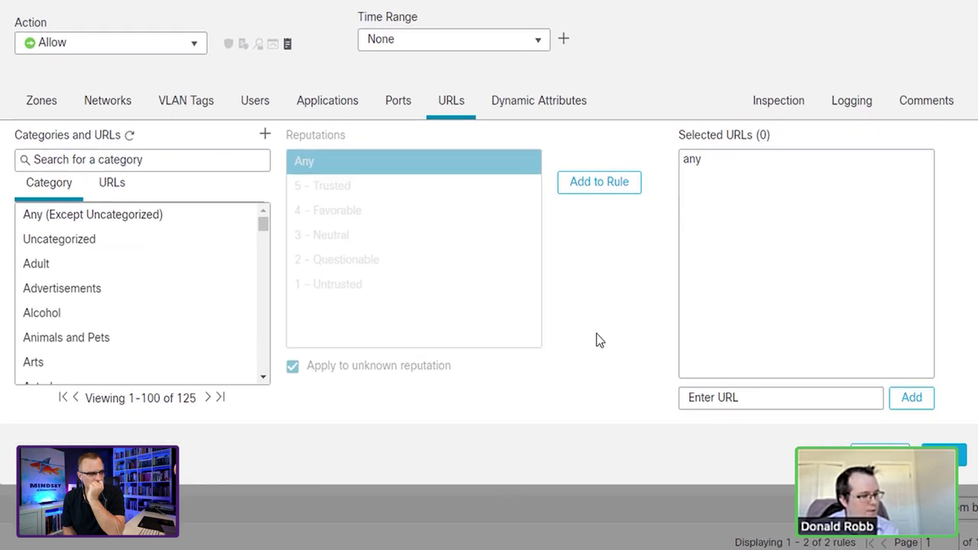
click(96, 264)
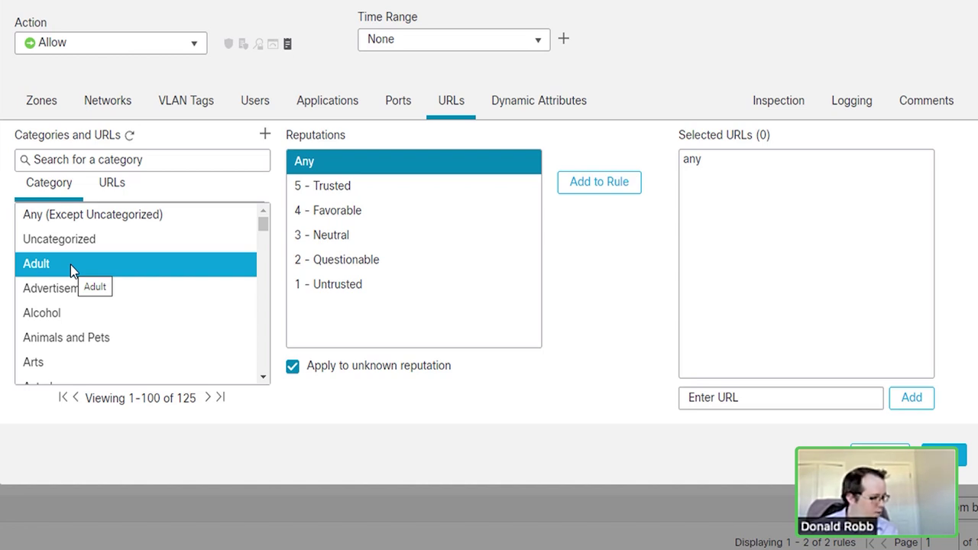
scroll(157, 332, down, 7)
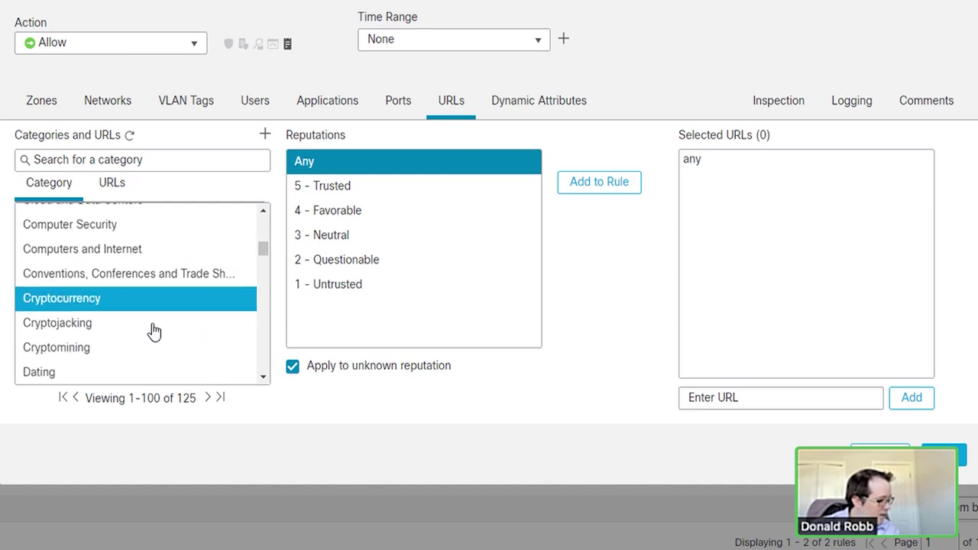
scroll(129, 304, down, 8)
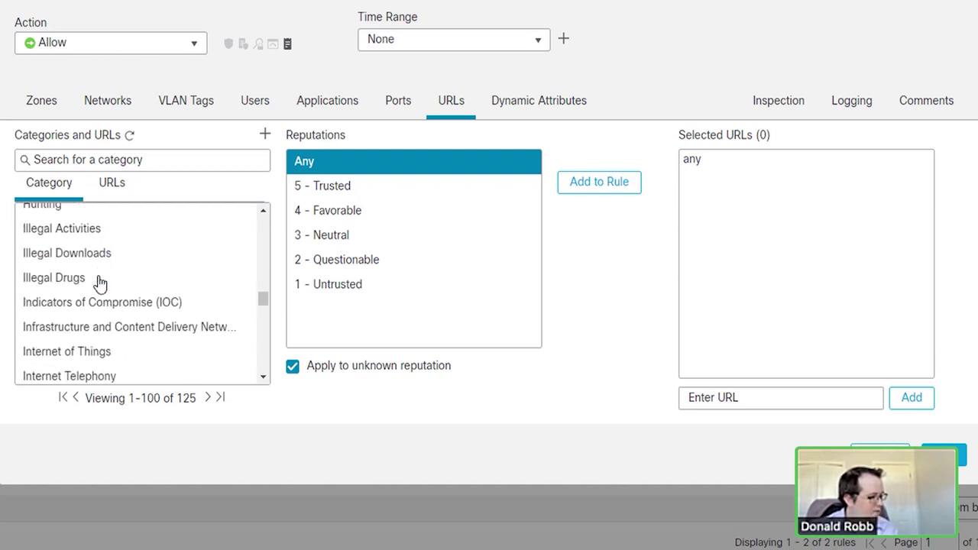
scroll(122, 283, down, 3)
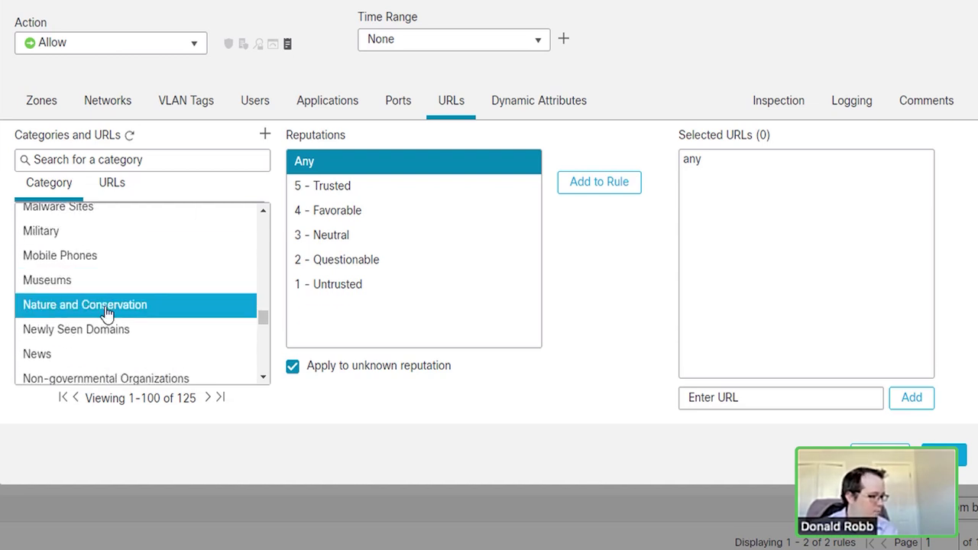
scroll(122, 317, up, 3)
scroll(127, 319, up, 3)
Step: Browse the Malicious Sites, Lingerie and Swimsuits, and Cannabis categories without adding any
click(81, 346)
click(112, 282)
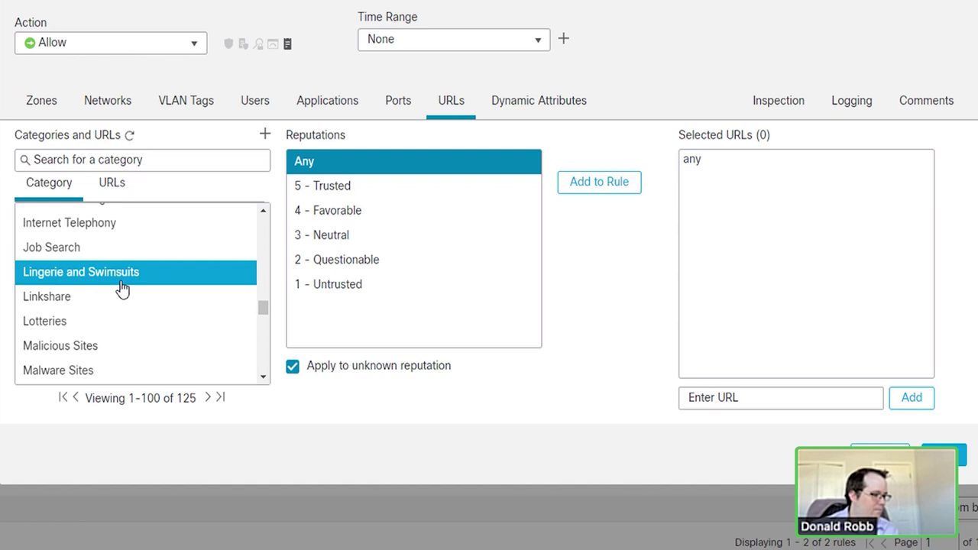
scroll(153, 316, up, 1)
scroll(157, 323, up, 1)
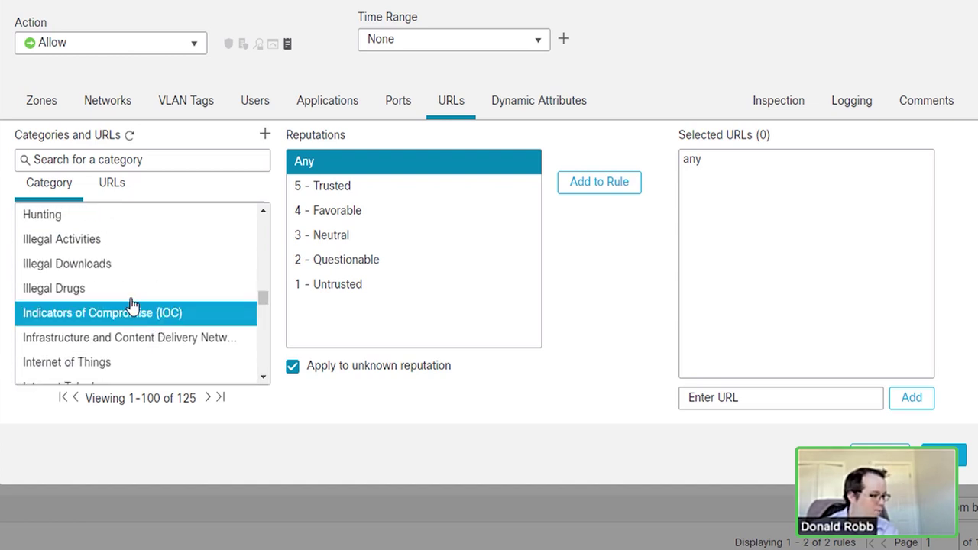
scroll(114, 295, up, 1)
scroll(78, 341, up, 3)
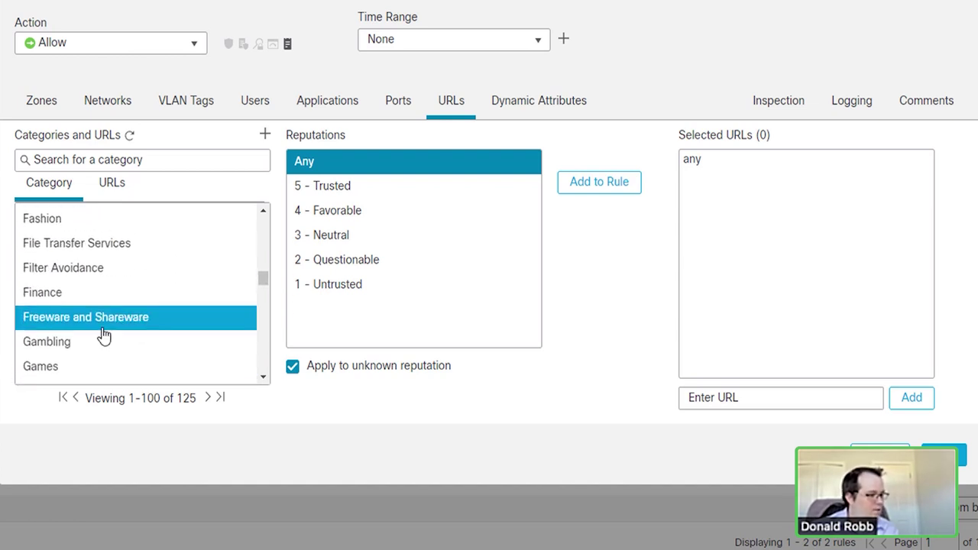
scroll(130, 293, up, 5)
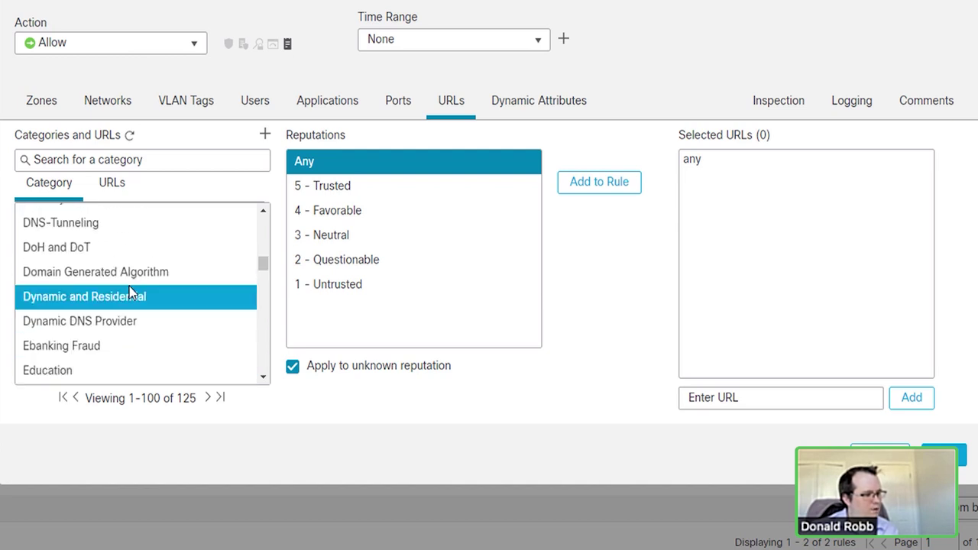
scroll(130, 292, up, 1)
scroll(127, 294, up, 4)
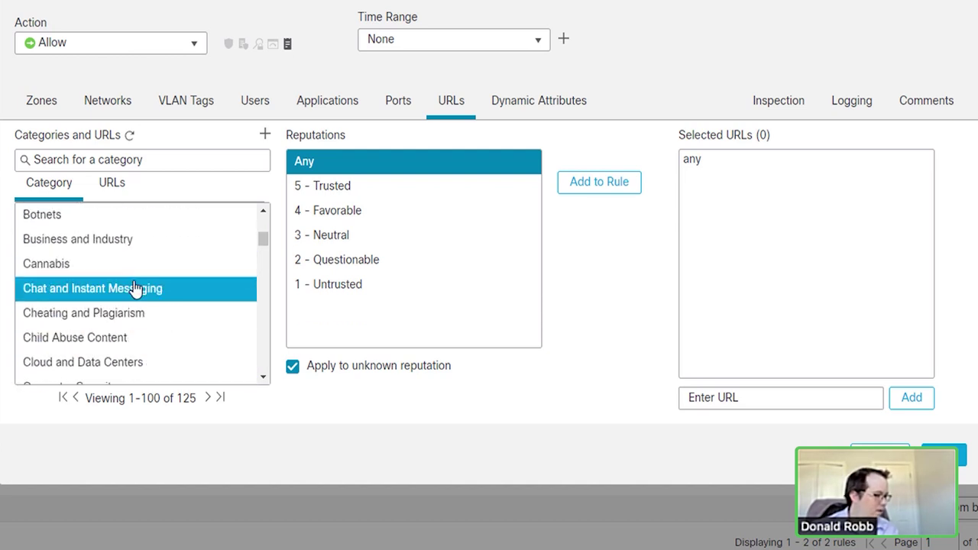
click(105, 269)
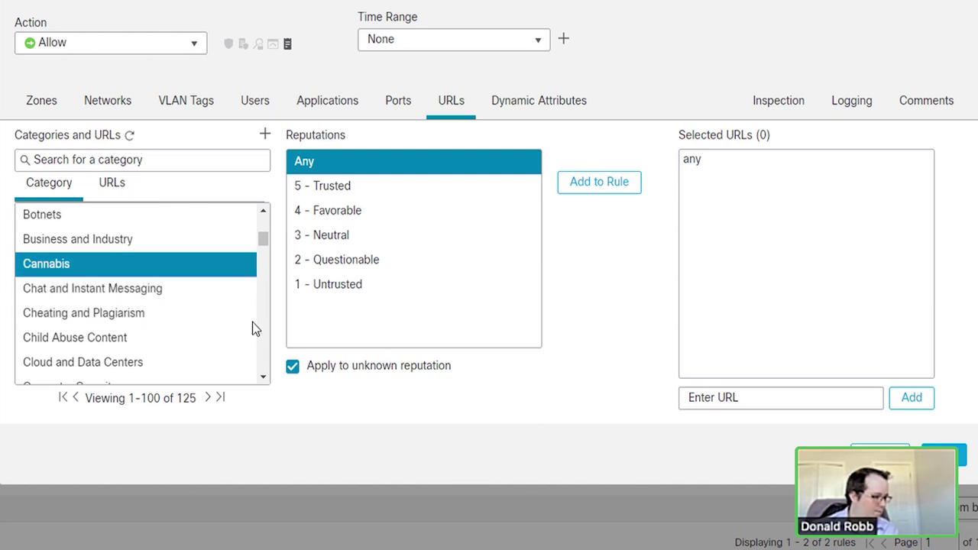
scroll(155, 273, down, 15)
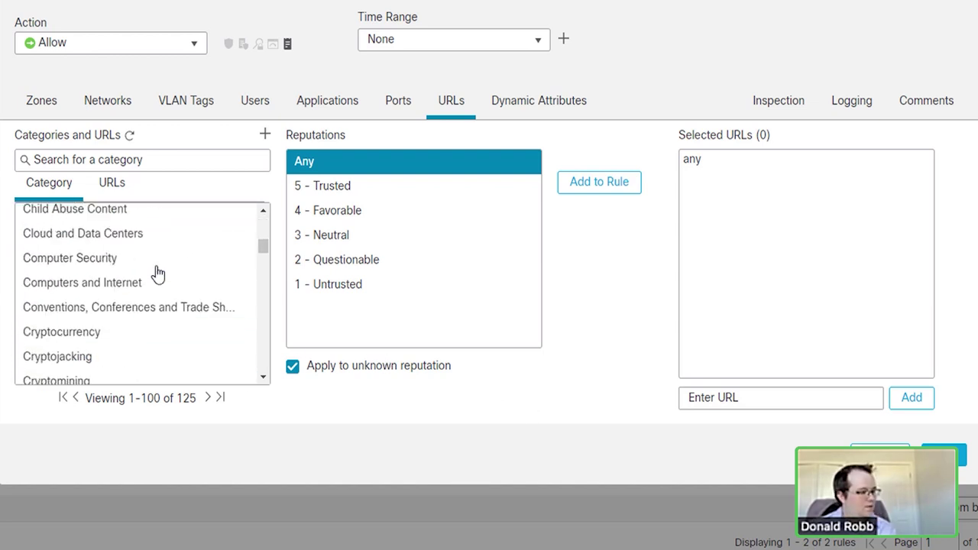
scroll(155, 273, up, 2)
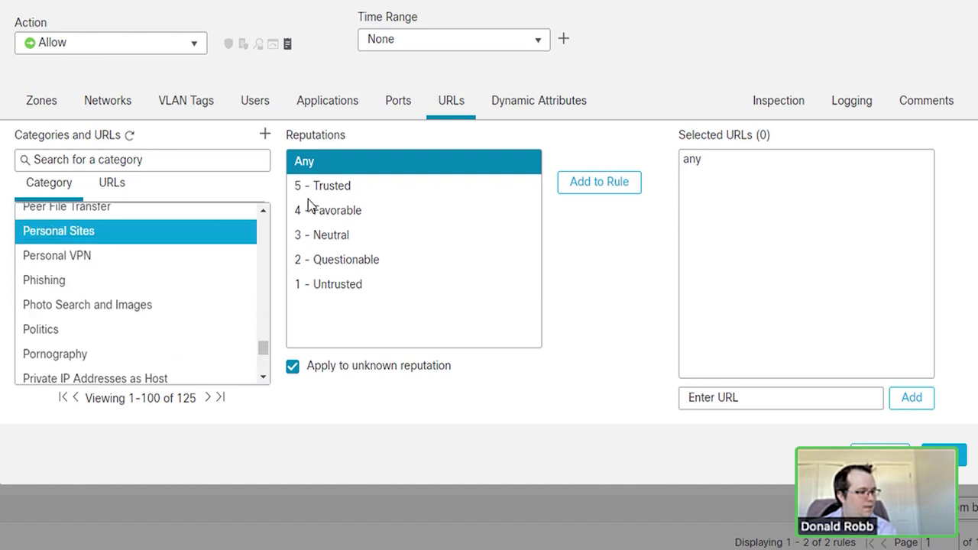
click(319, 107)
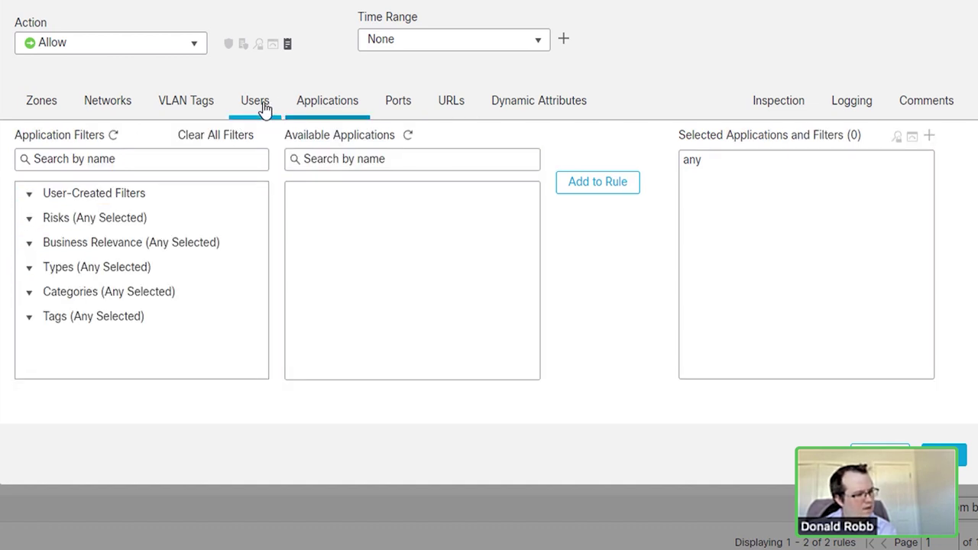
click(55, 218)
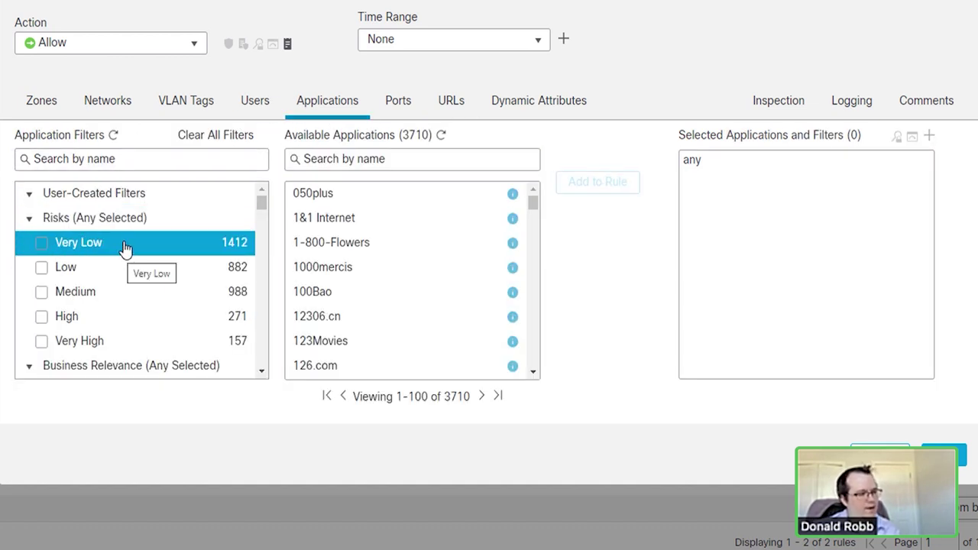
scroll(122, 223, down, 10)
scroll(122, 223, up, 10)
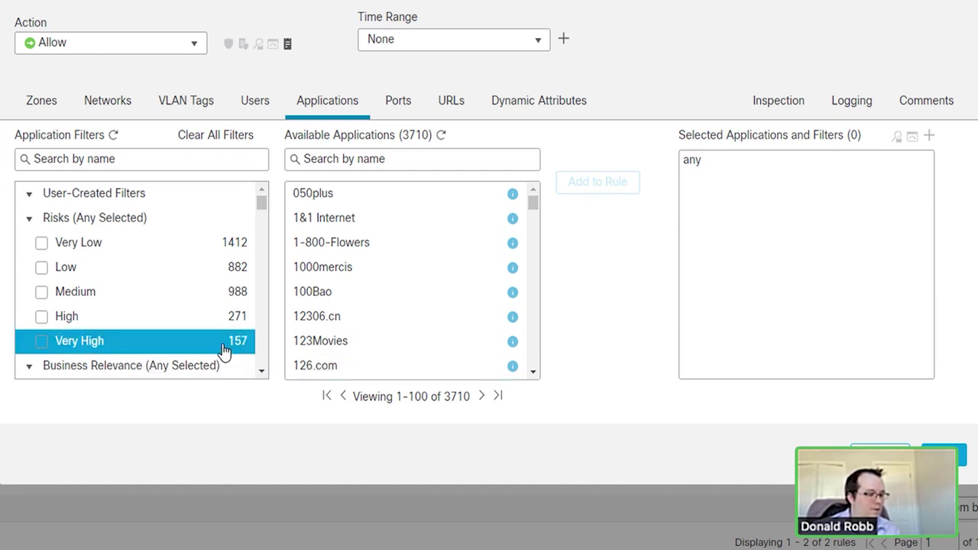
click(42, 345)
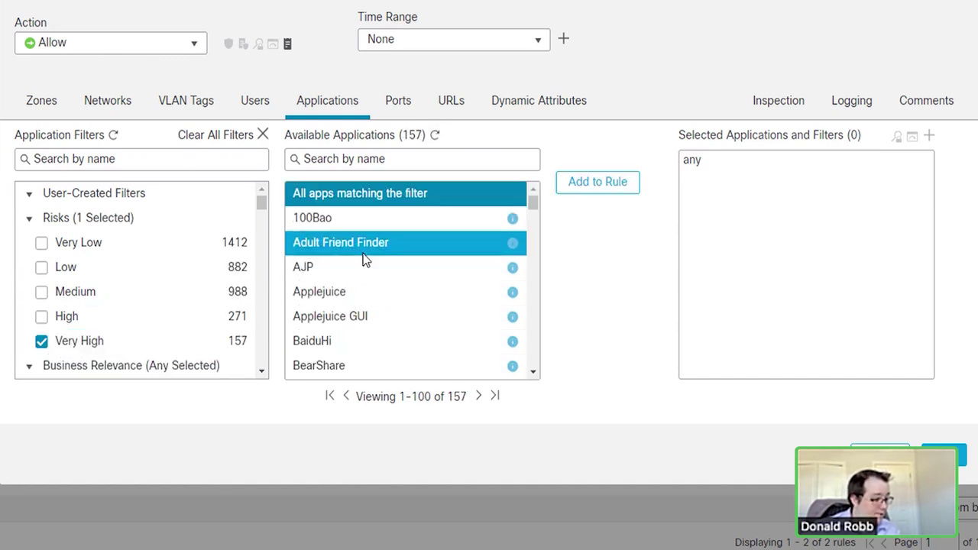
scroll(373, 258, down, 3)
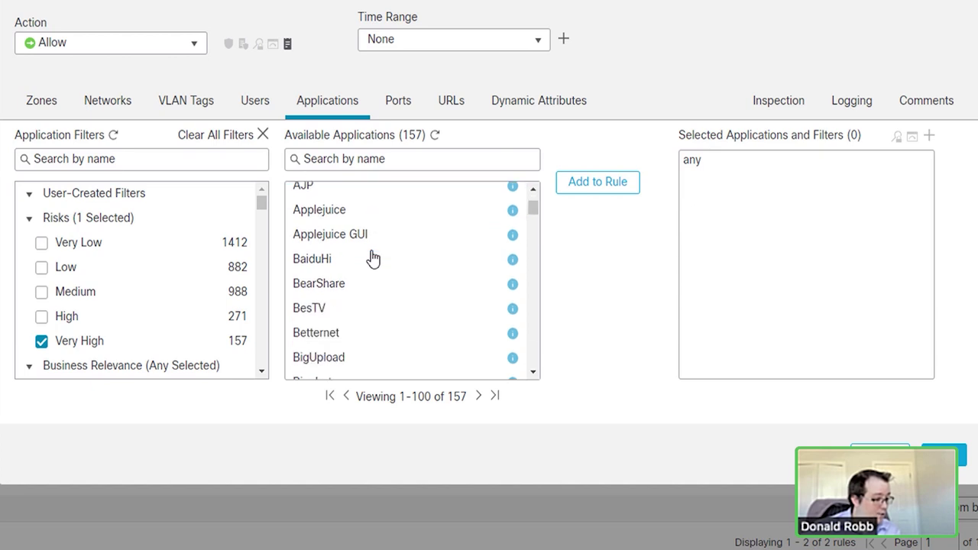
scroll(352, 279, down, 4)
scroll(362, 275, down, 3)
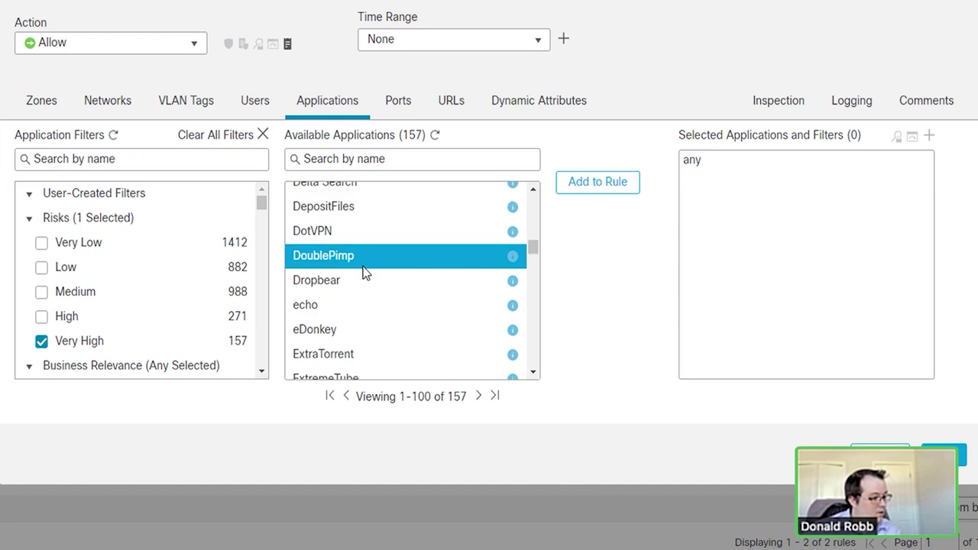
scroll(359, 298, down, 5)
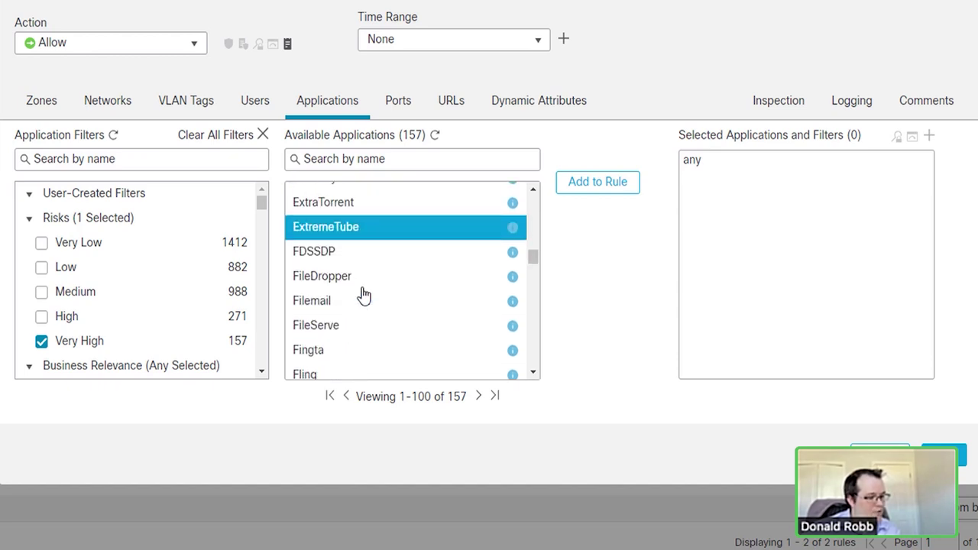
scroll(364, 294, down, 4)
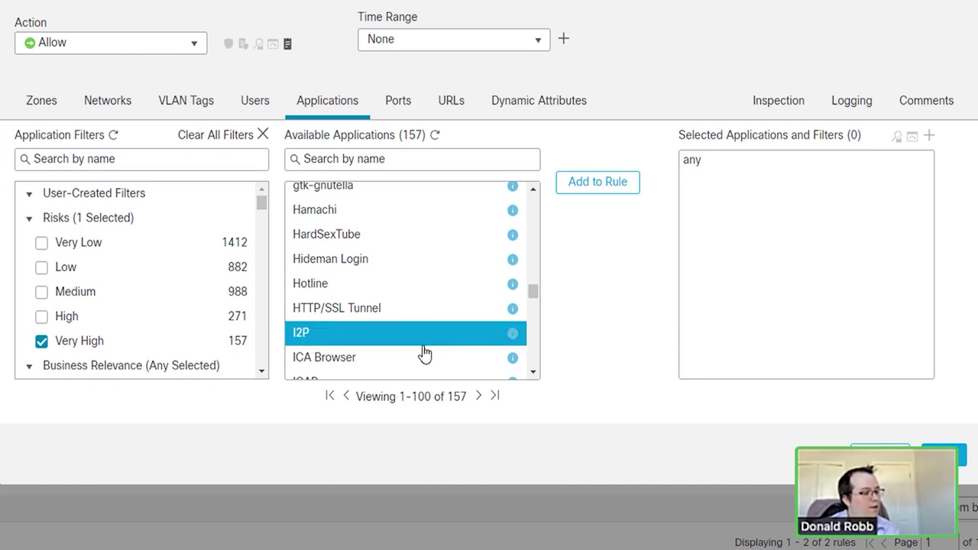
scroll(423, 352, down, 6)
scroll(424, 353, down, 4)
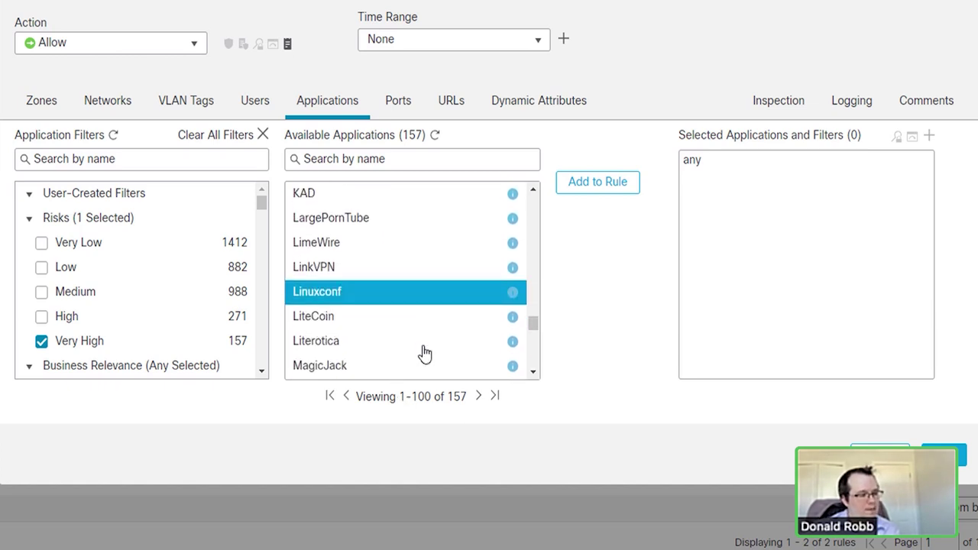
scroll(424, 351, down, 3)
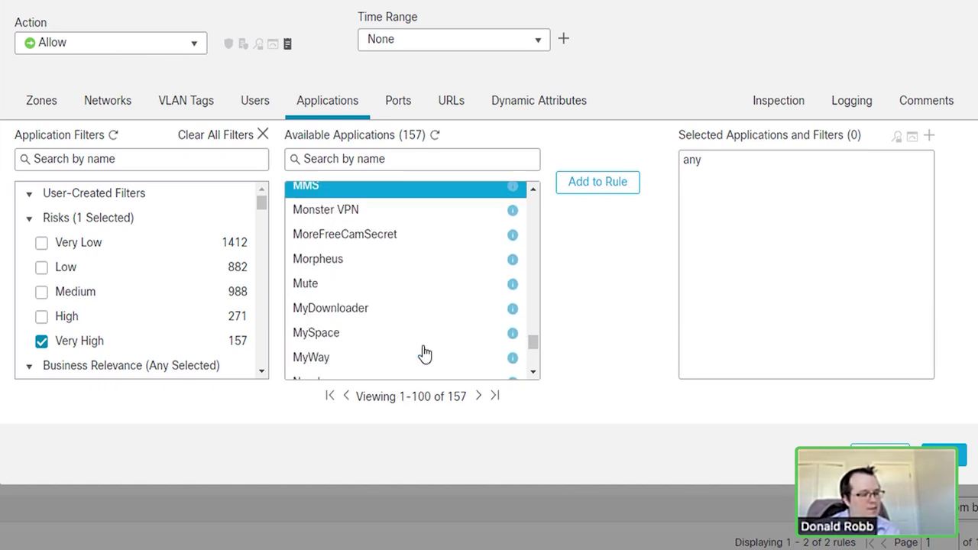
click(43, 344)
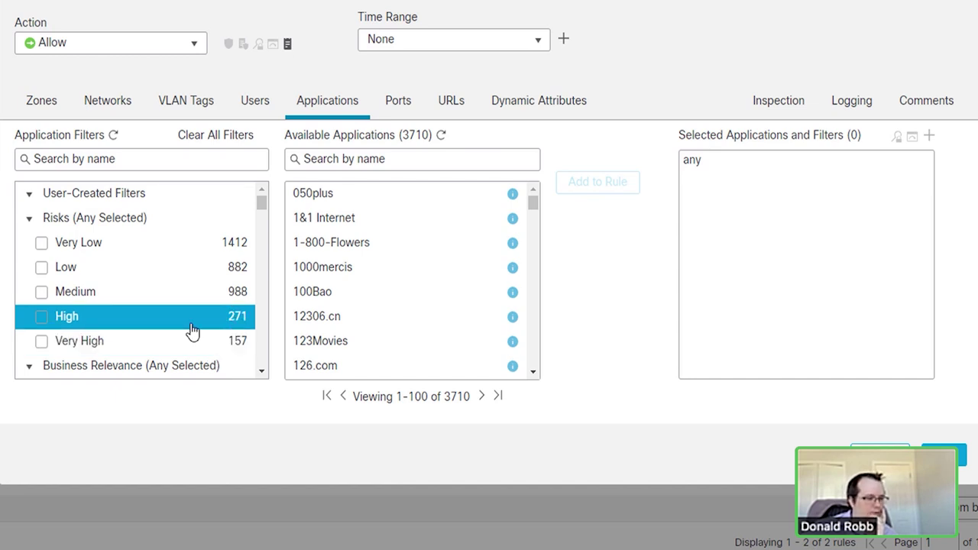
scroll(191, 330, down, 2)
scroll(191, 330, up, 3)
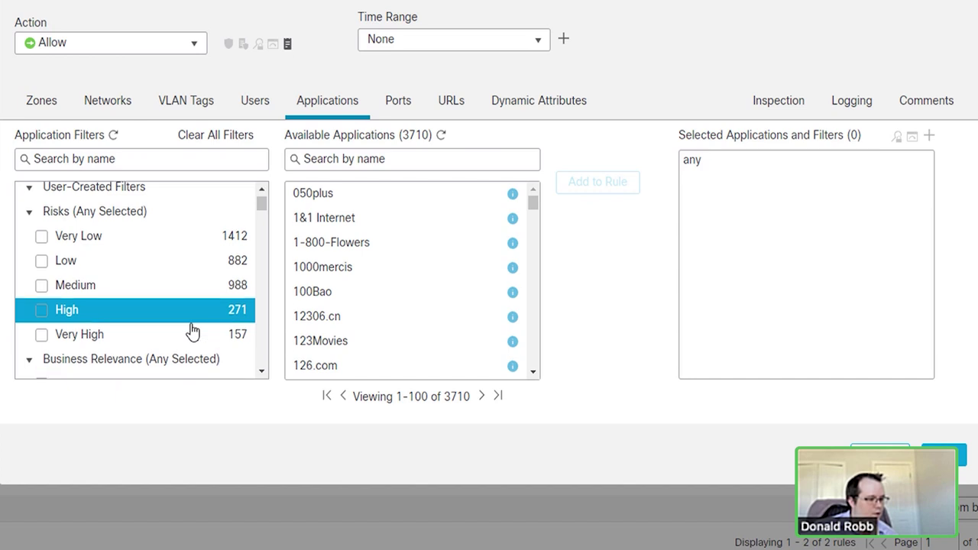
scroll(191, 330, down, 2)
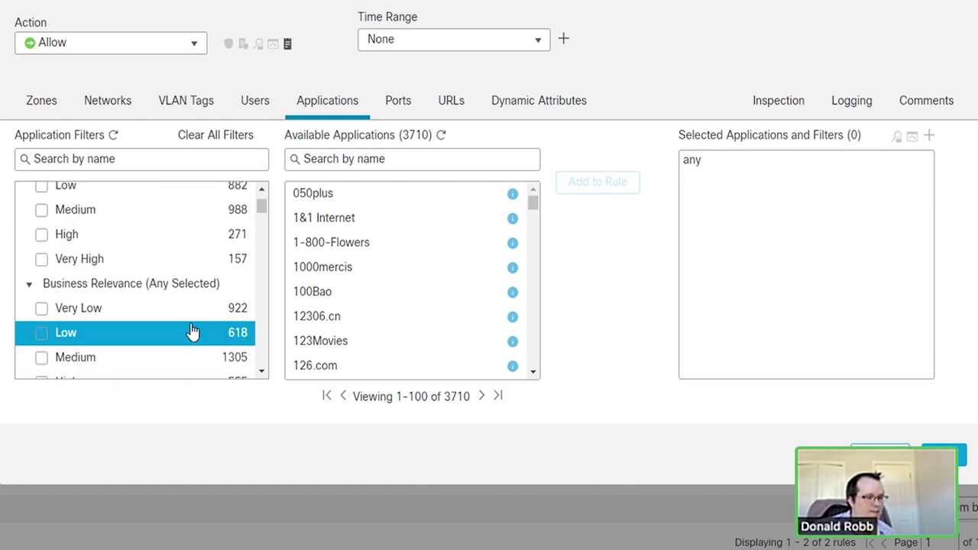
scroll(191, 330, up, 3)
scroll(192, 330, down, 2)
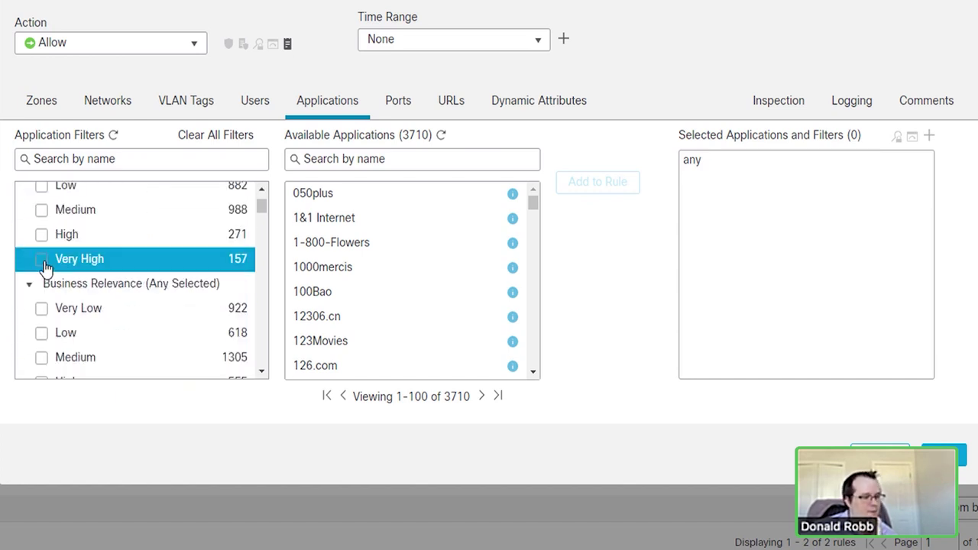
click(42, 260)
click(44, 237)
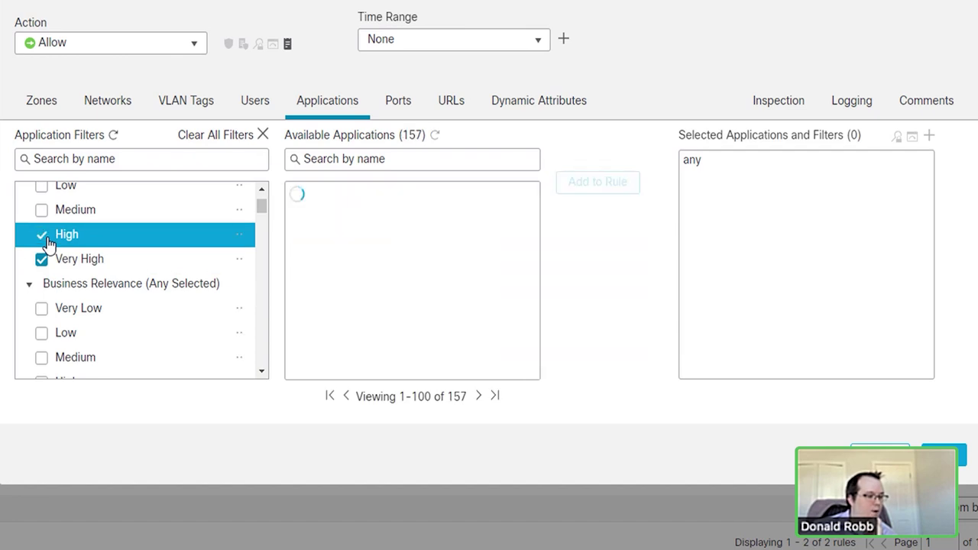
scroll(349, 346, down, 5)
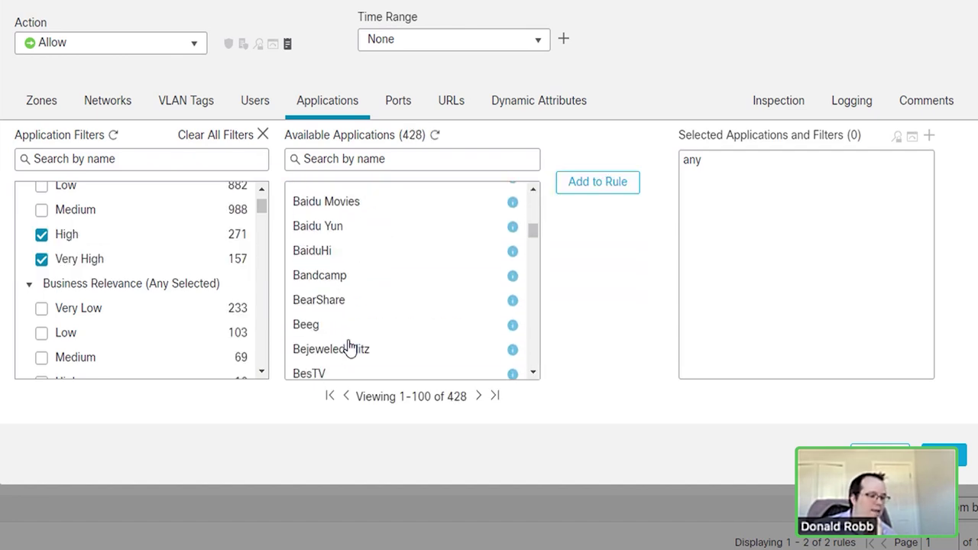
scroll(349, 346, down, 10)
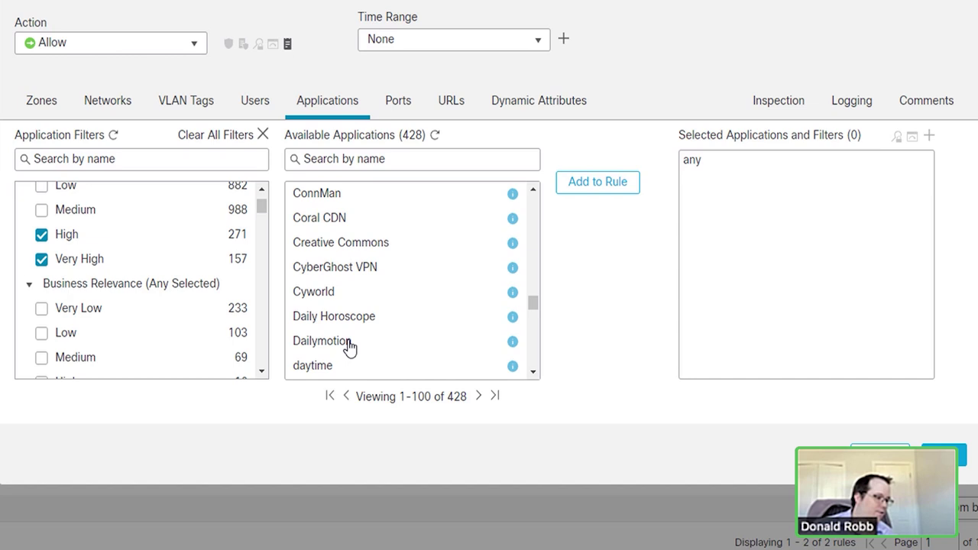
click(44, 261)
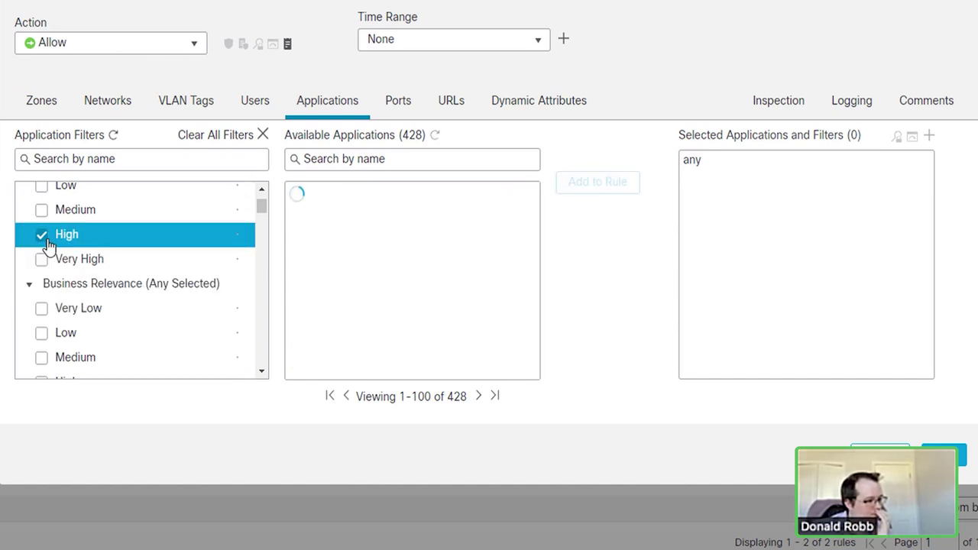
click(44, 237)
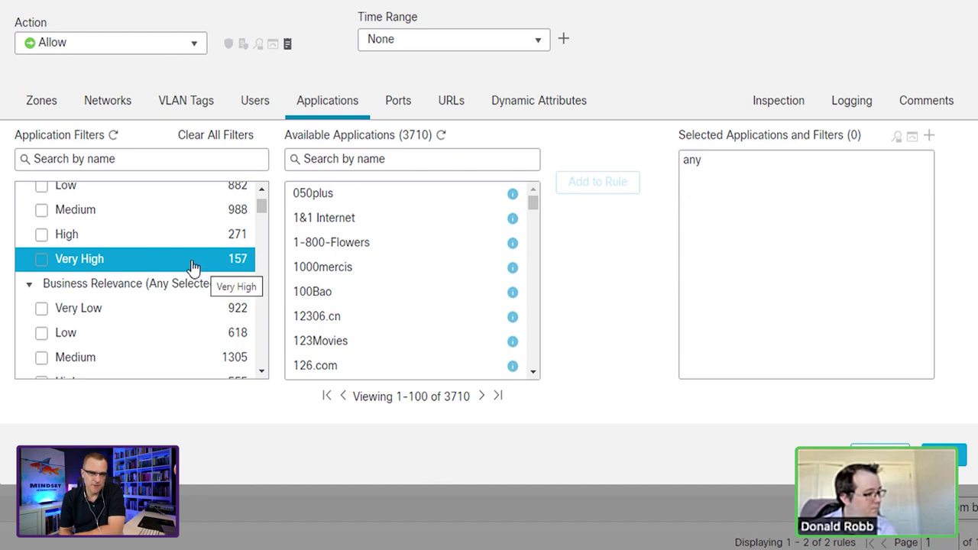
click(318, 162)
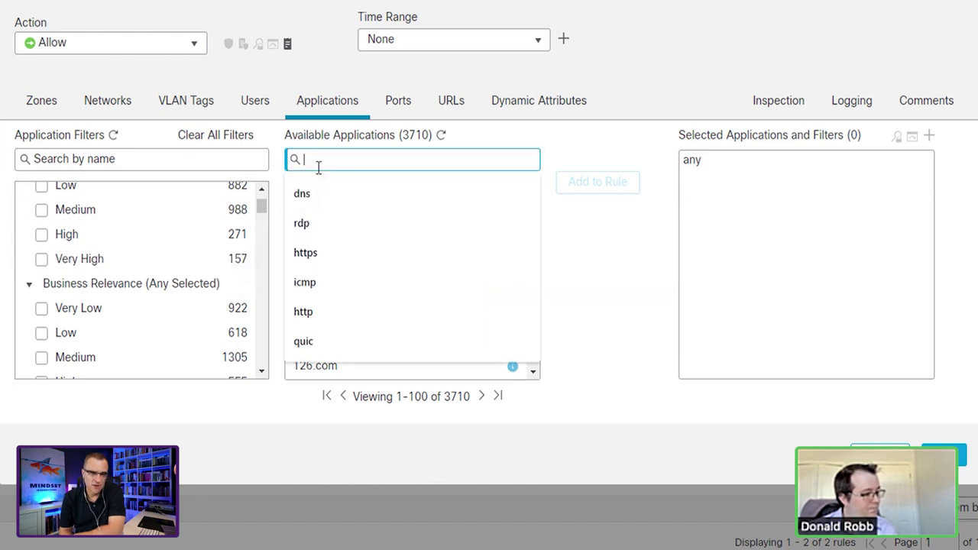
Step: Search applications for 'tor', view TOR's details, and add TOR to the rule
text(to)
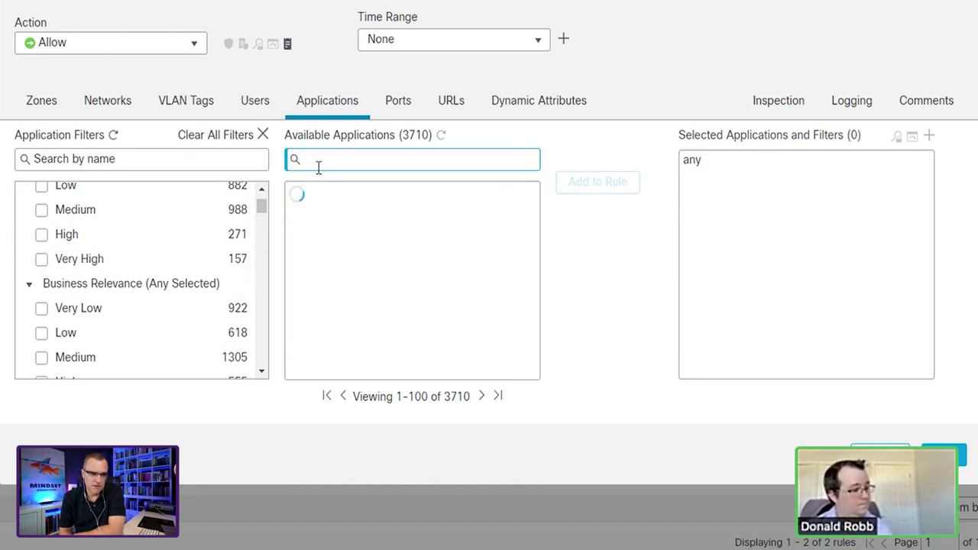
text(r)
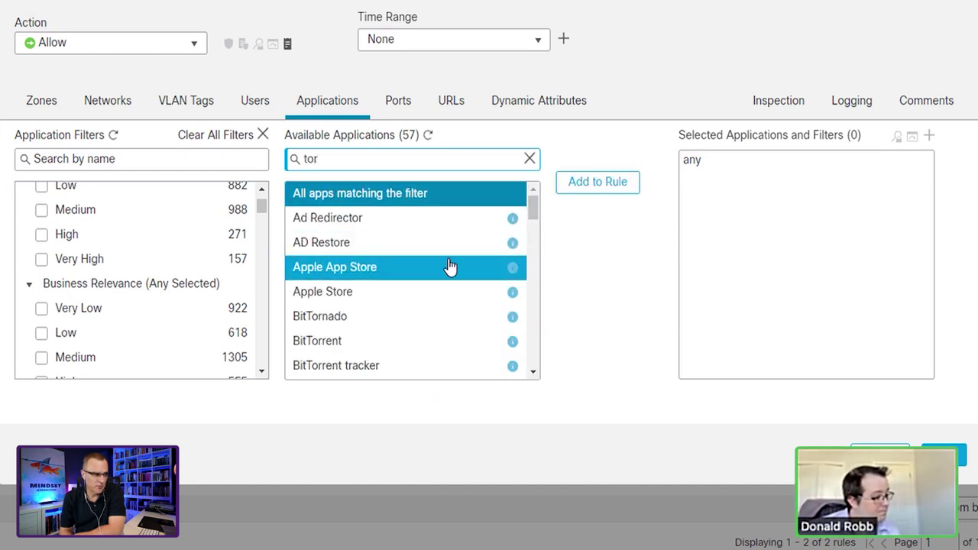
scroll(450, 266, down, 10)
scroll(450, 266, down, 5)
click(380, 305)
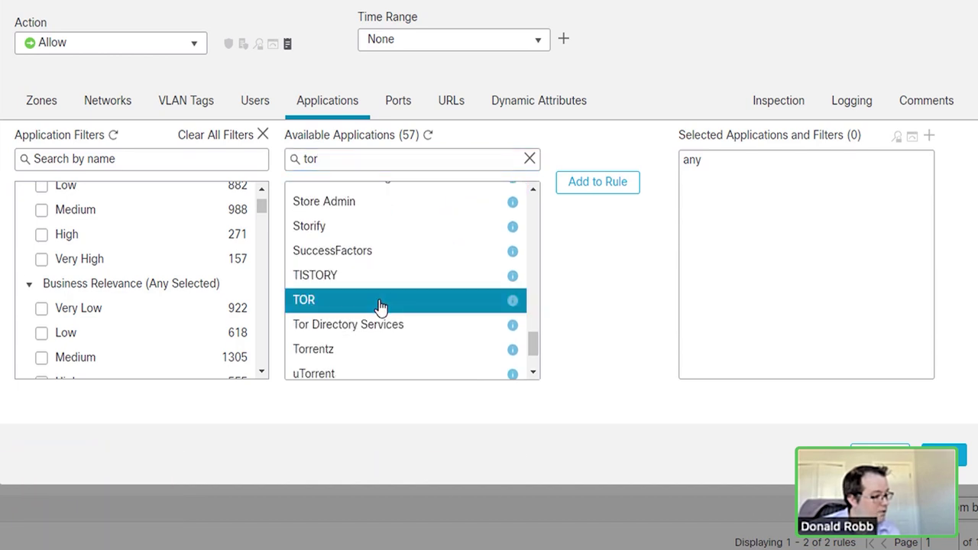
click(511, 303)
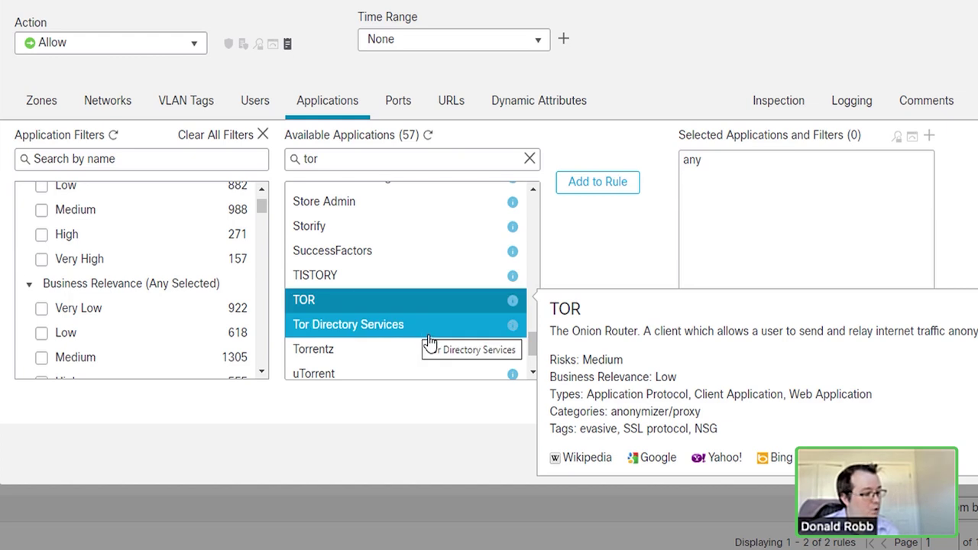
click(615, 190)
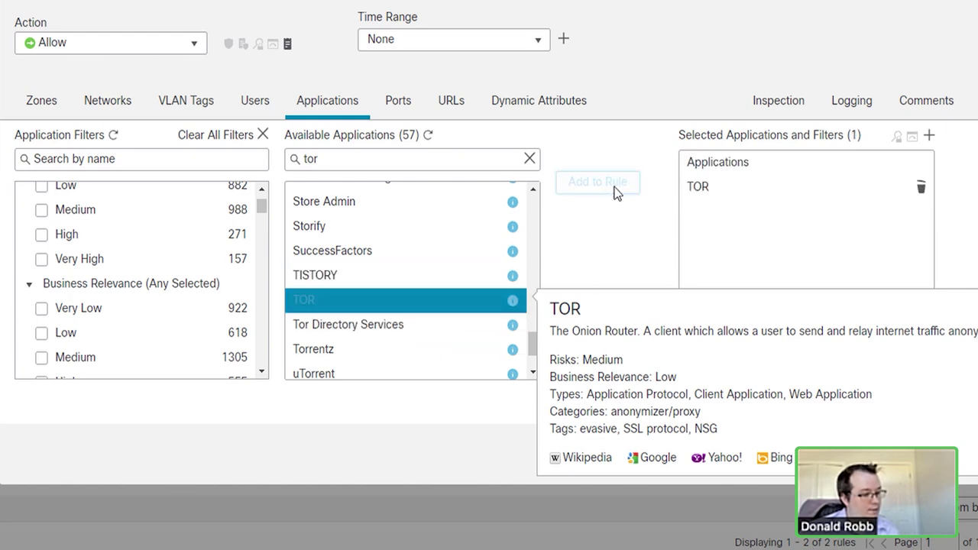
Step: Switch the action to Block, revert to Allow, and remove TOR from the rule
click(192, 42)
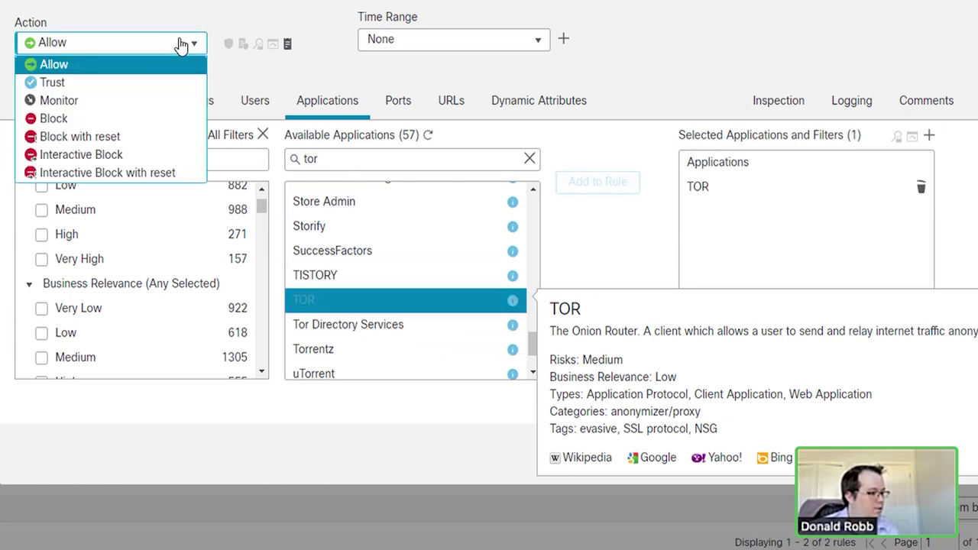
click(70, 120)
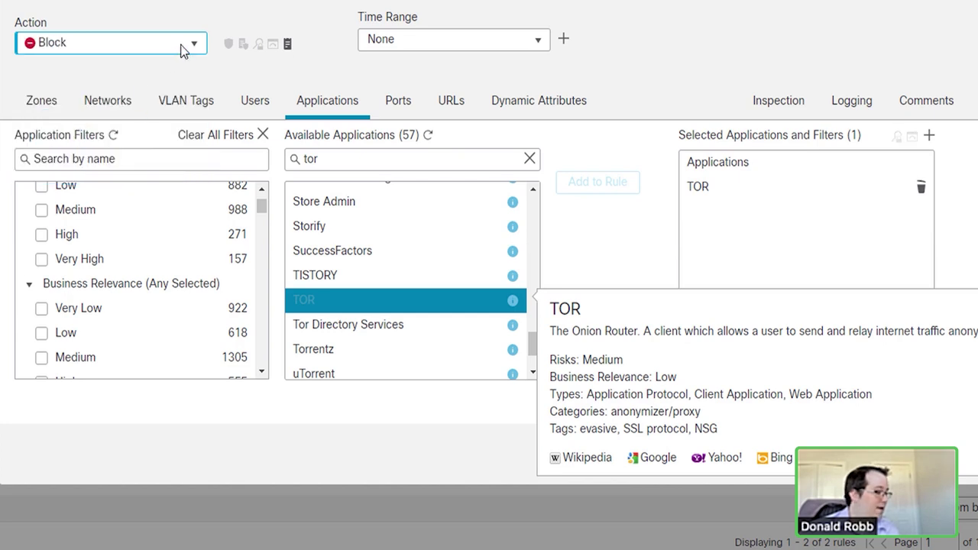
click(107, 42)
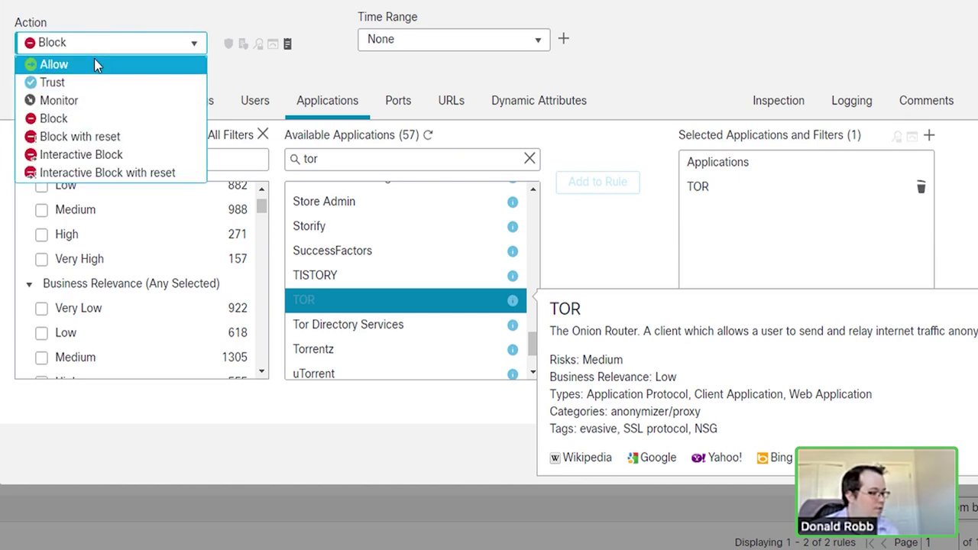
click(95, 65)
click(921, 188)
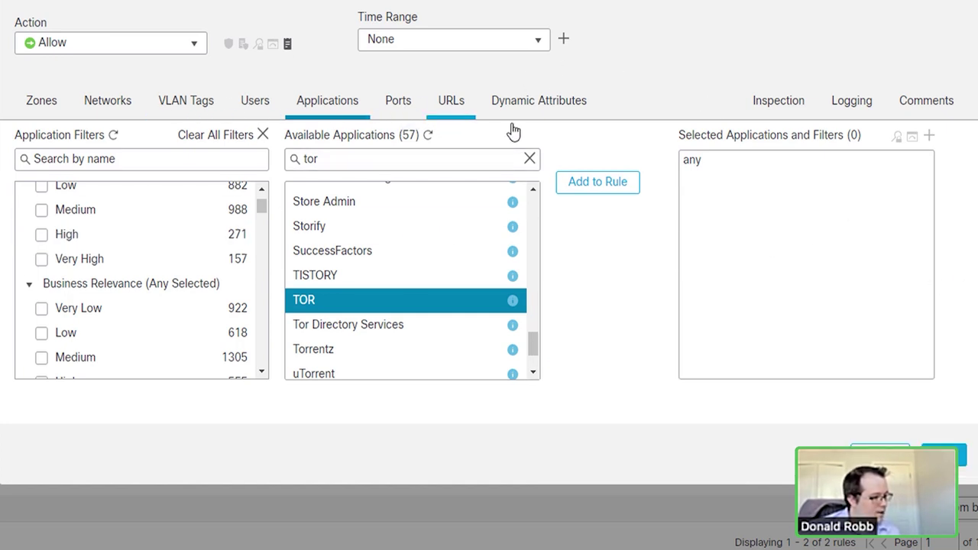
click(534, 111)
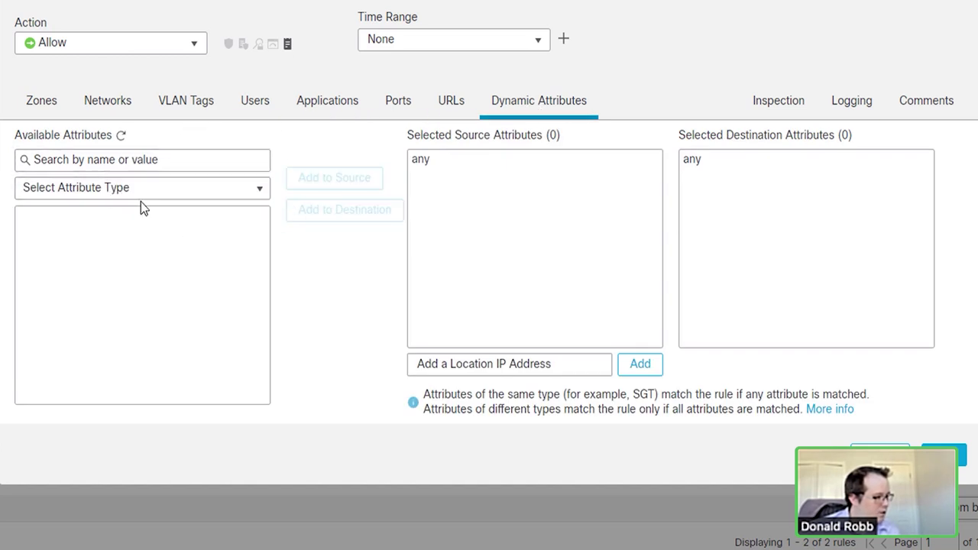
click(259, 193)
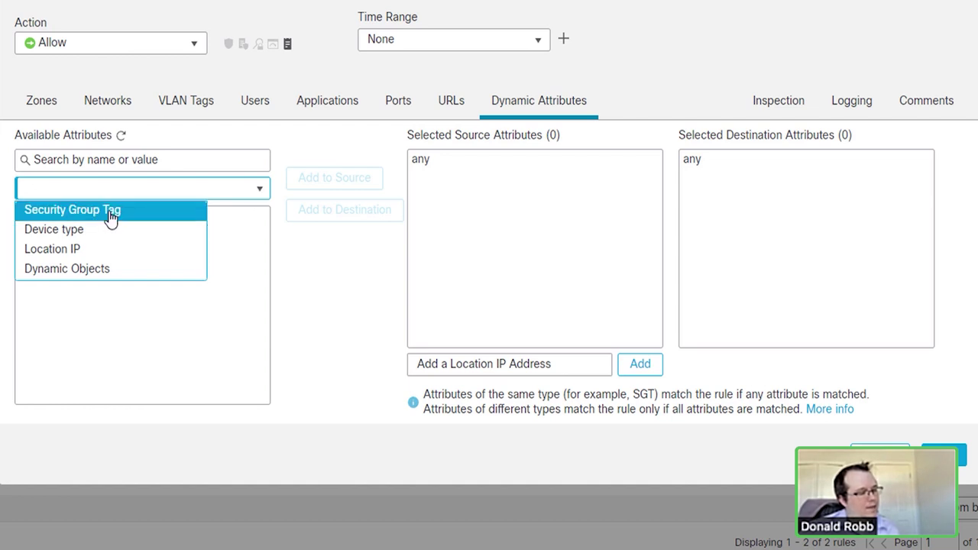
click(99, 269)
scroll(214, 262, down, 15)
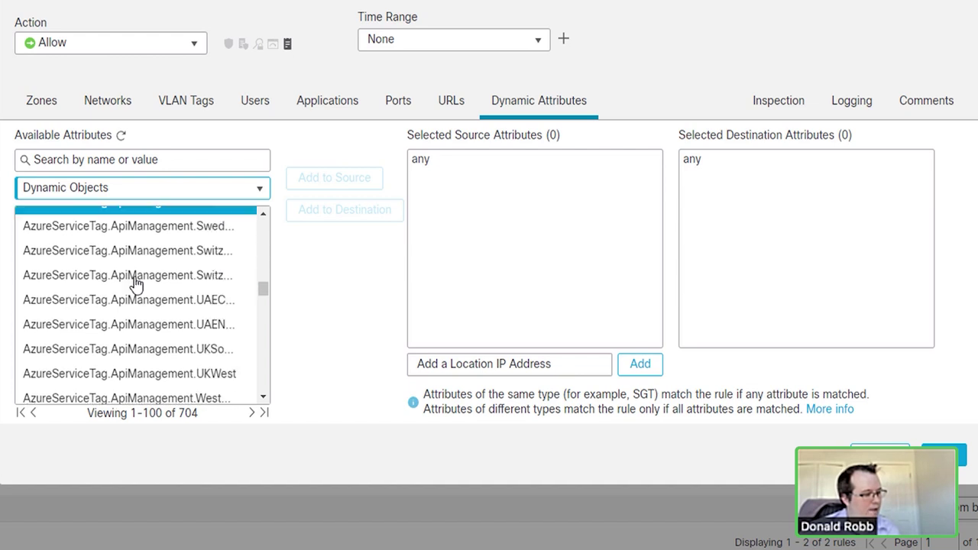
scroll(211, 298, down, 4)
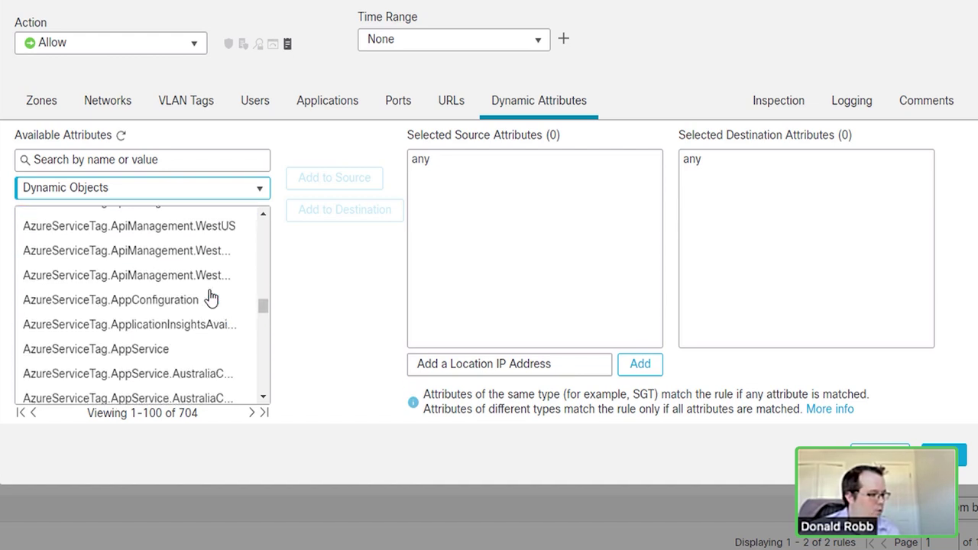
scroll(211, 298, down, 3)
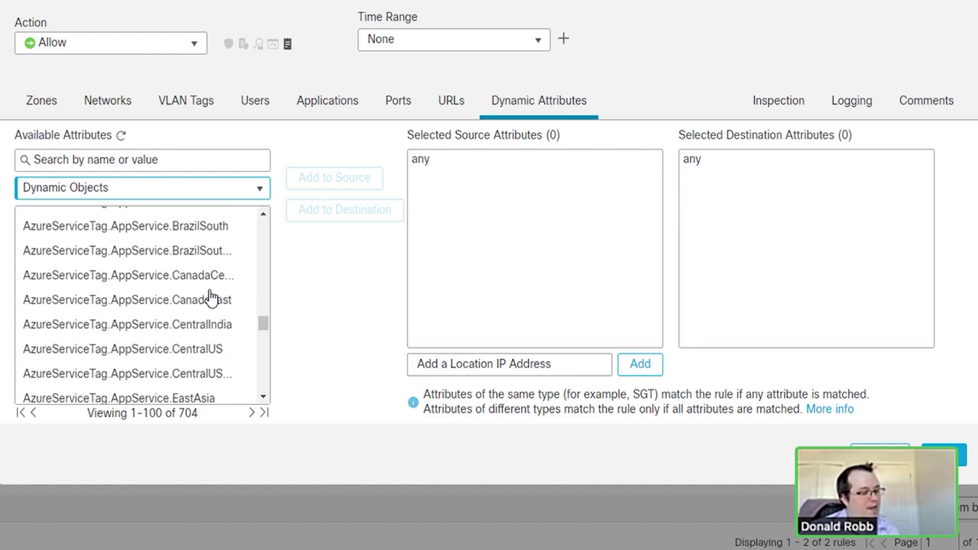
scroll(211, 298, down, 1)
scroll(211, 299, up, 3)
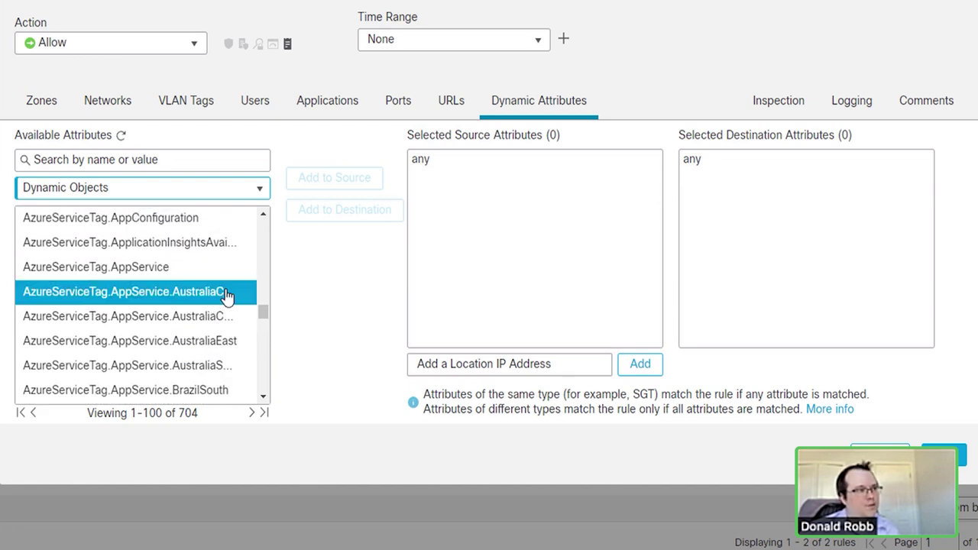
scroll(201, 315, up, 2)
scroll(201, 315, up, 5)
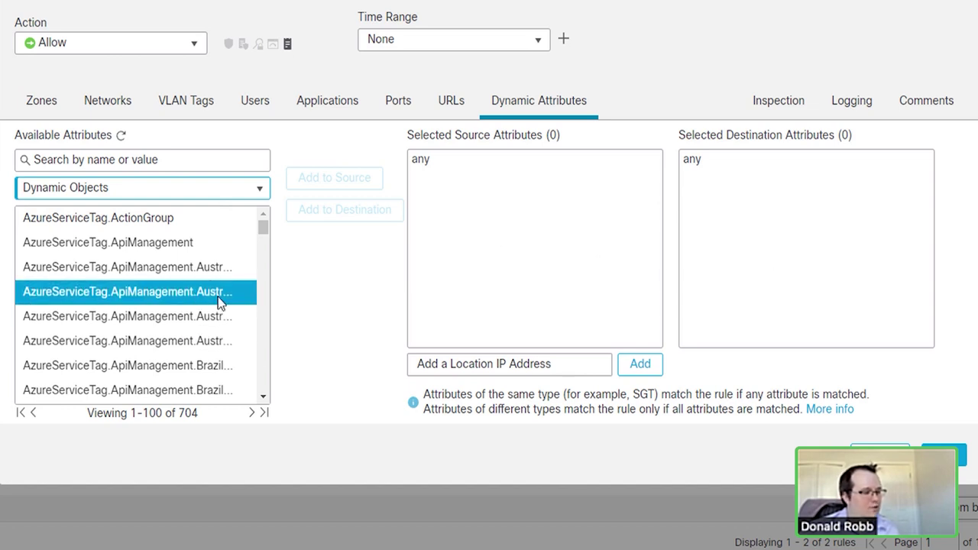
Step: Set intrusion policy TPT-IPS-POLICY and file policy TPT-FILE-POLICY
click(769, 100)
click(61, 167)
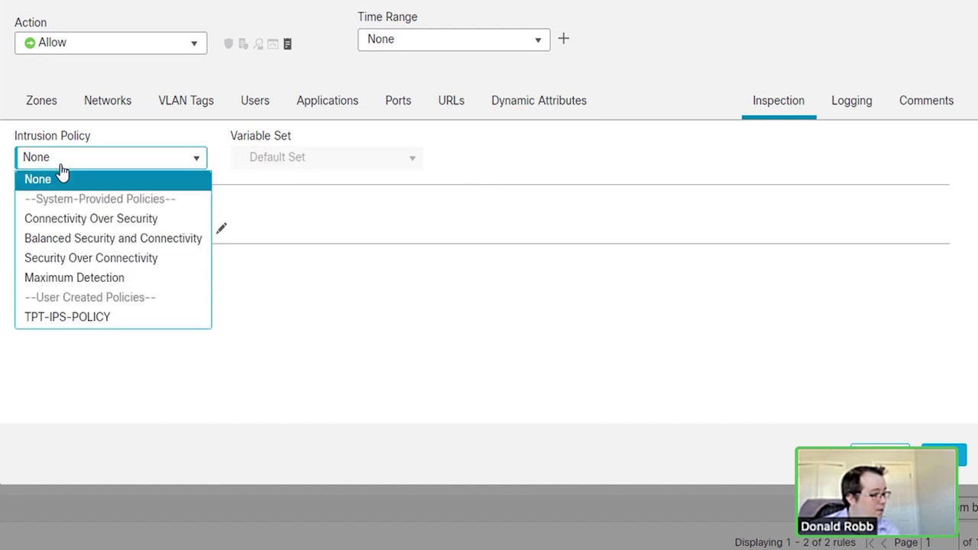
click(58, 320)
click(534, 362)
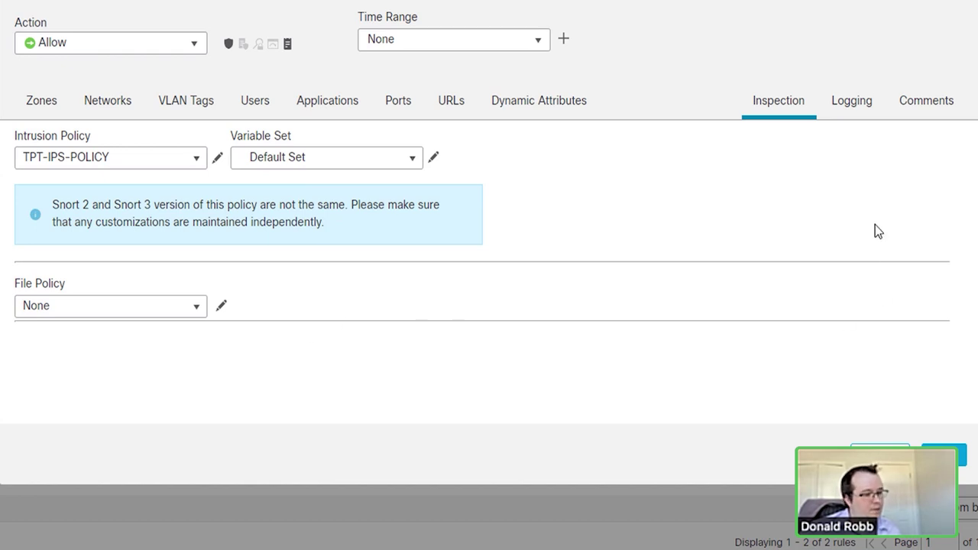
click(94, 315)
click(74, 346)
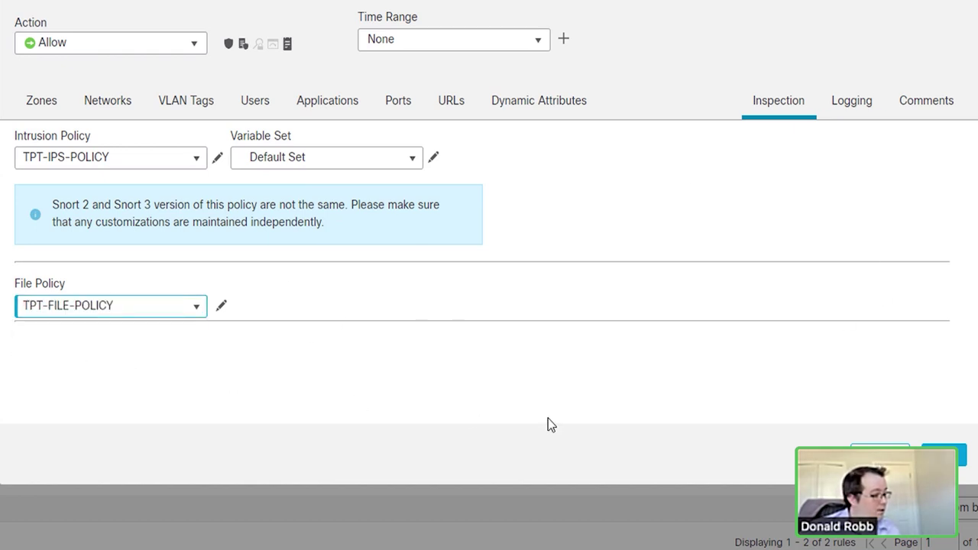
Step: Enable Log at Beginning of Connection and save the rule
click(870, 102)
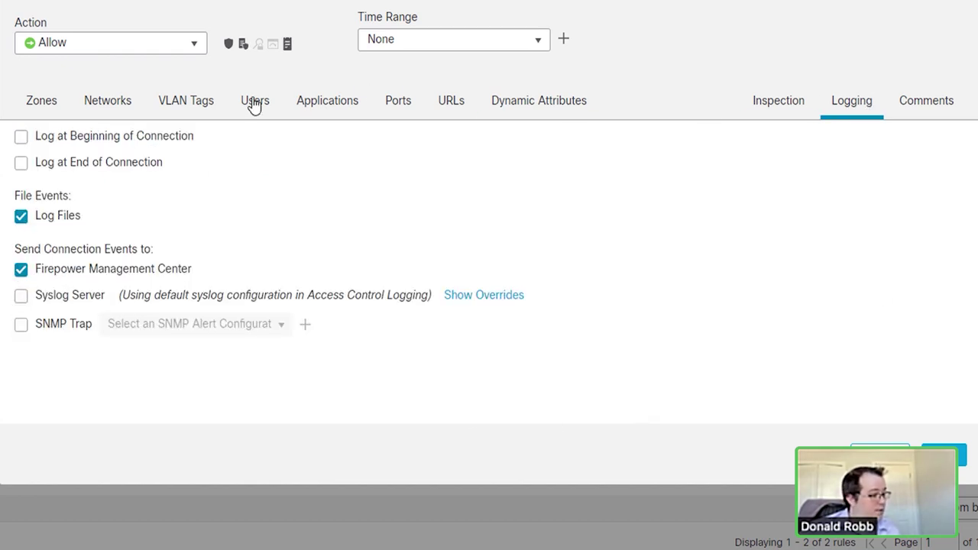
click(84, 136)
click(948, 455)
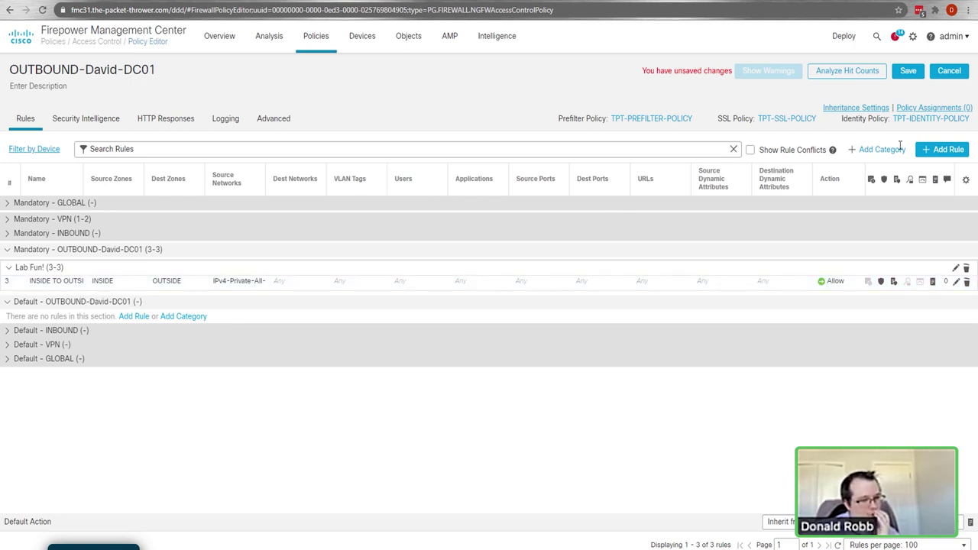
Step: Open the context menu for the INSIDE TO OUTSIDE rule row
right_click(45, 282)
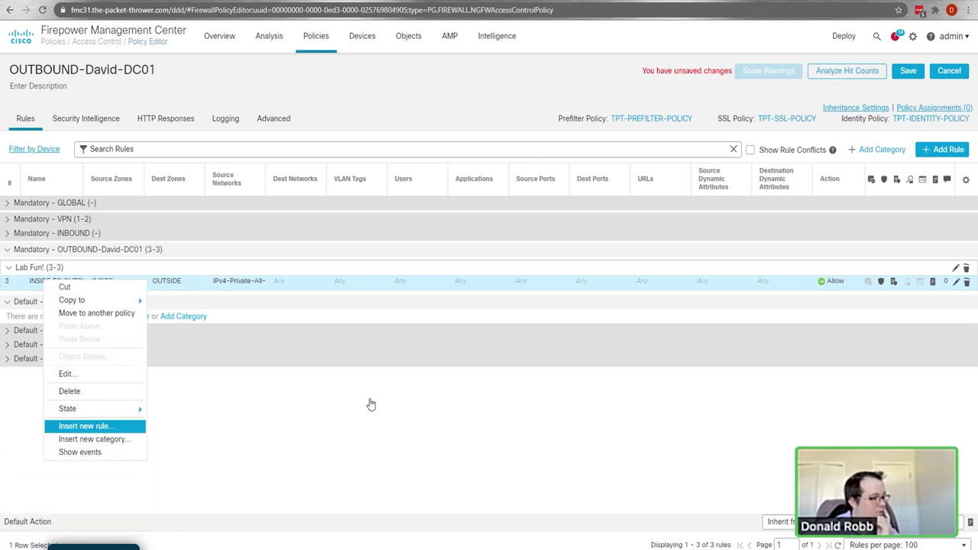
Step: Insert a new rule above rule 1 and name it Block TOR
key(Return)
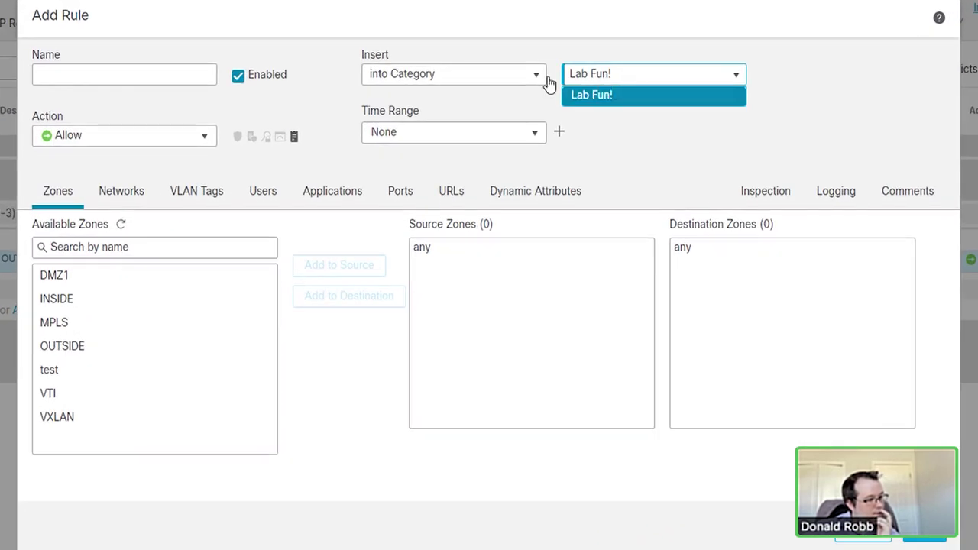
click(470, 77)
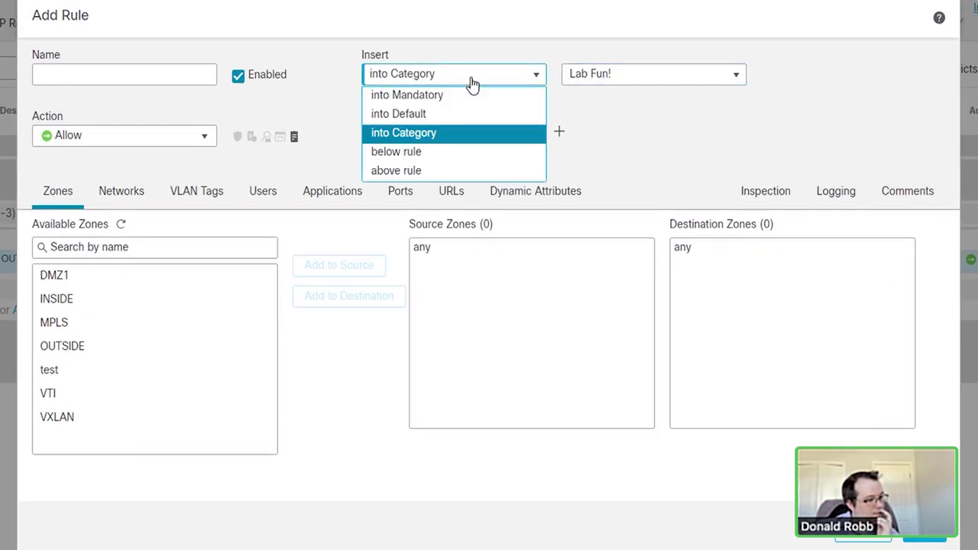
click(428, 168)
click(617, 82)
text(1)
click(102, 81)
text(Block TOR)
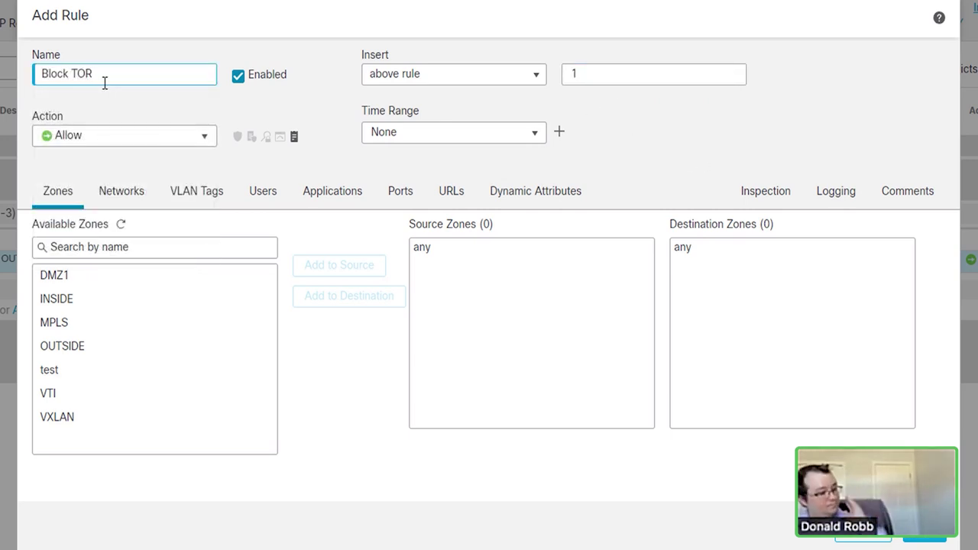
Step: Set source zone INSIDE, destination zone OUTSIDE, and action Block
click(76, 299)
click(329, 268)
click(46, 346)
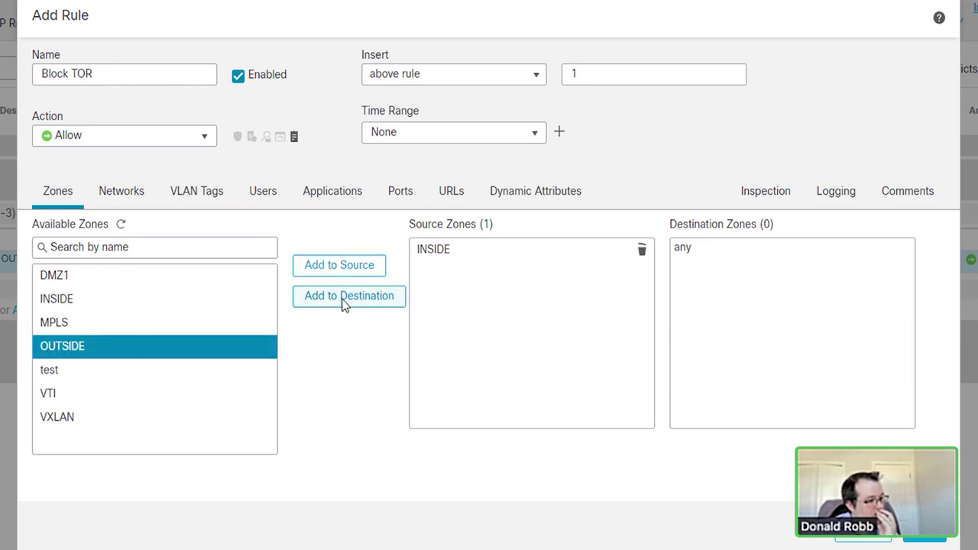
click(344, 300)
click(125, 140)
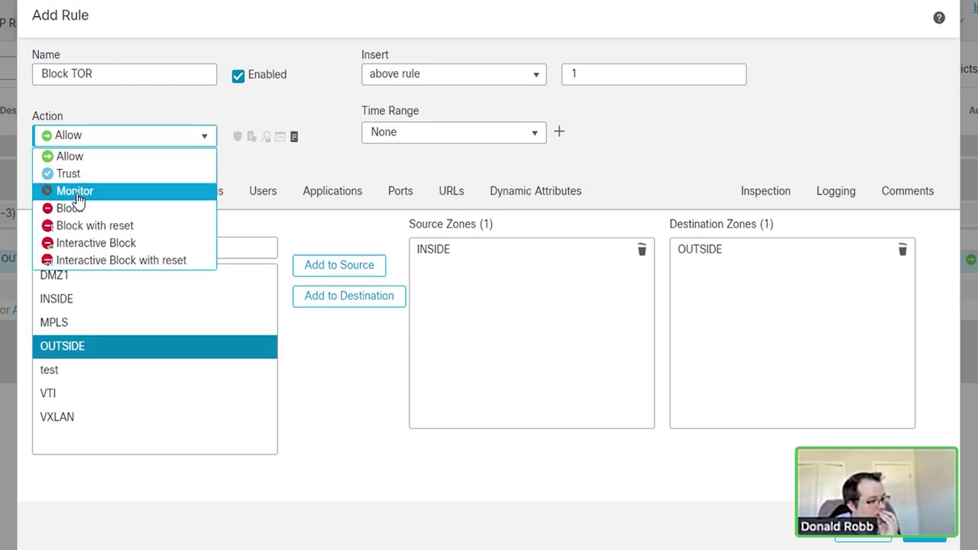
click(102, 208)
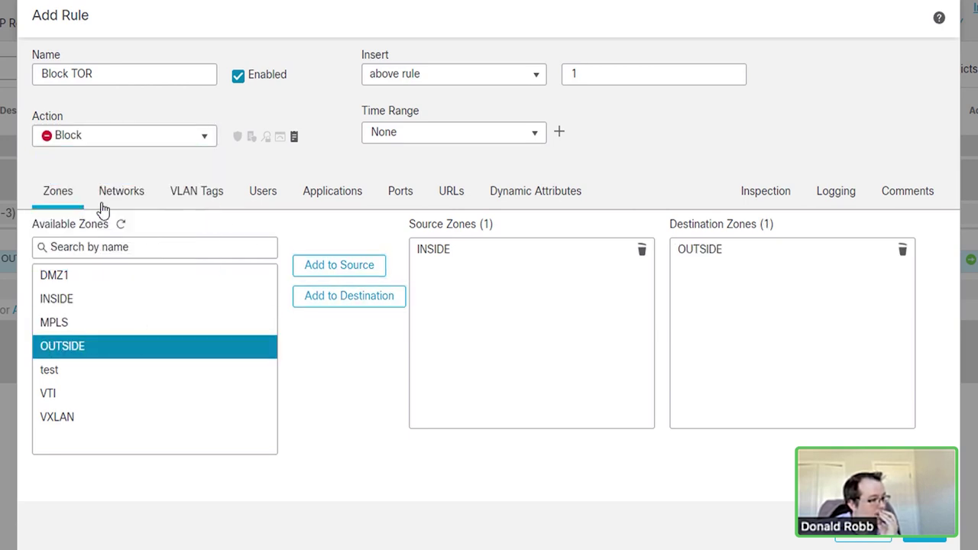
click(341, 199)
Step: Search 'tor' and add TOR and Tor Directory Services to the Block TOR rule's applications
click(398, 246)
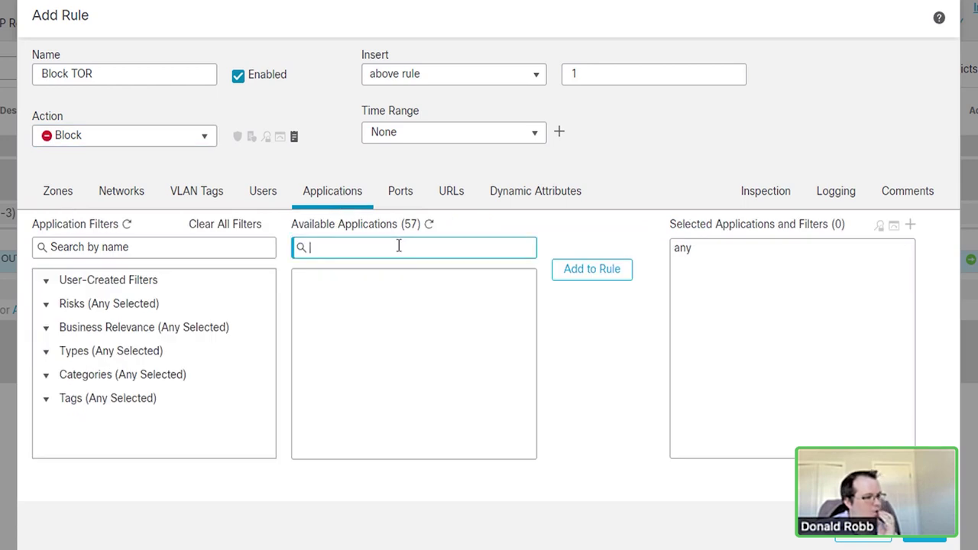
text(tor)
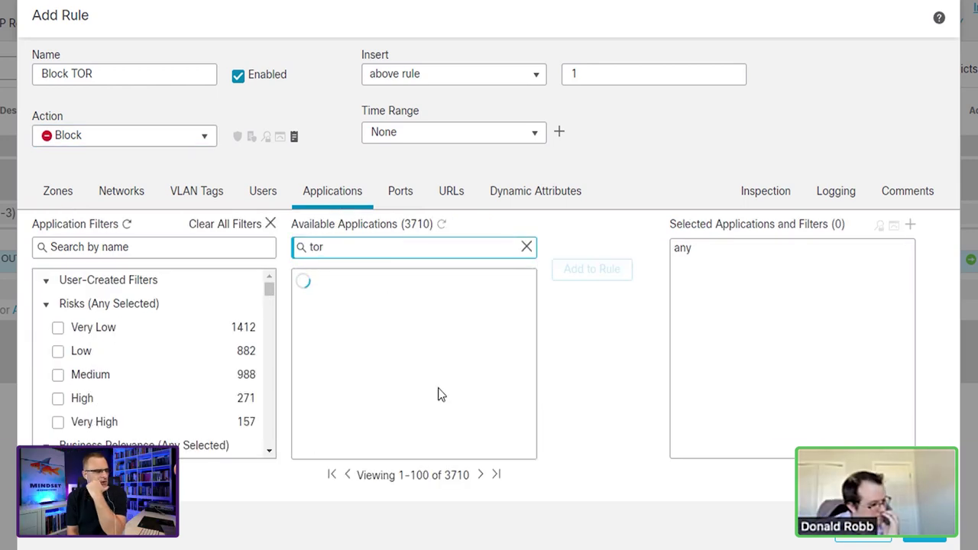
scroll(440, 394, down, 15)
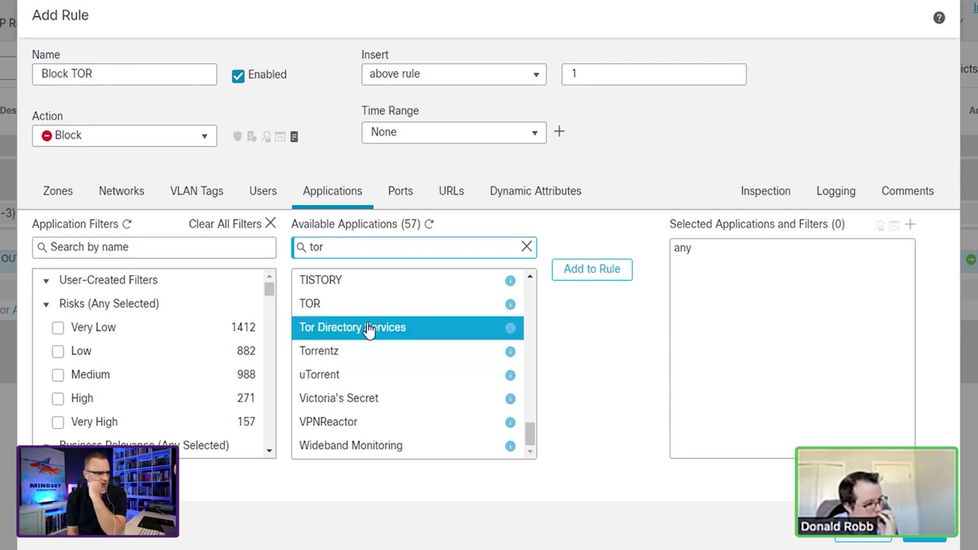
click(325, 304)
click(589, 272)
click(395, 330)
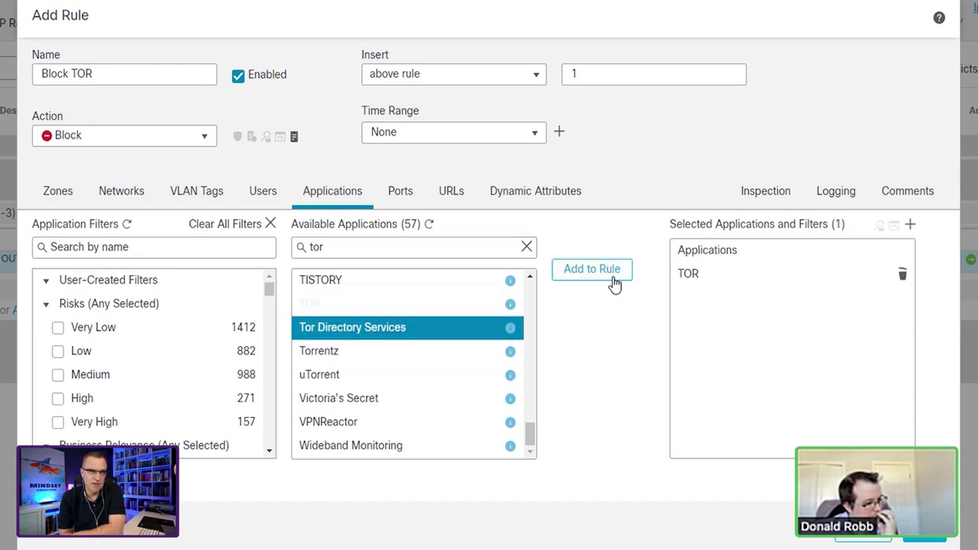
click(612, 276)
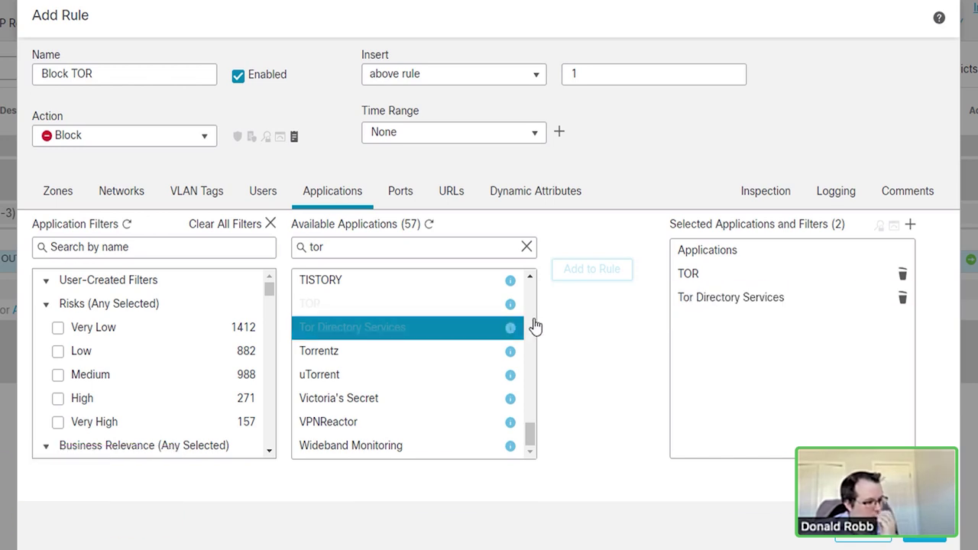
Step: Review the rule's port conditions and inspection settings, which show no intrusion or file policy
click(401, 192)
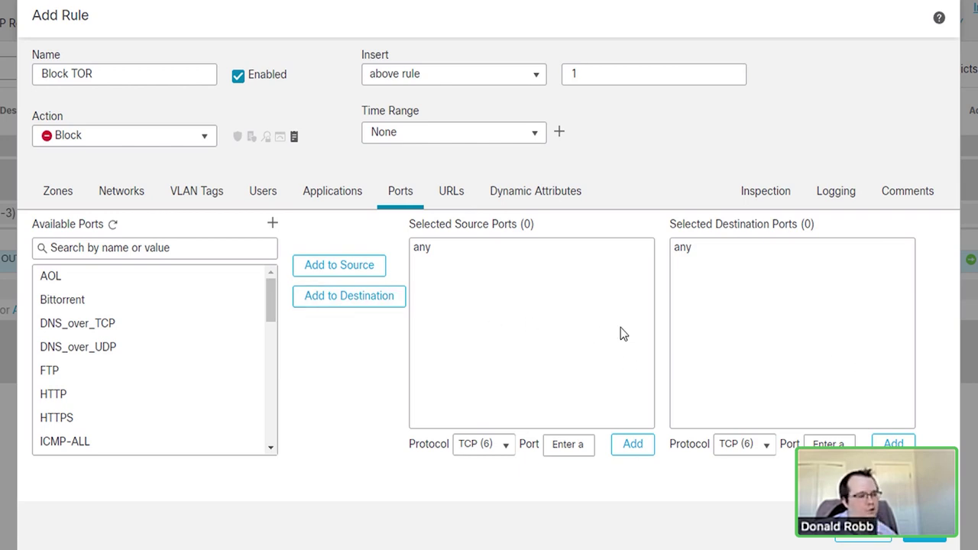
click(341, 208)
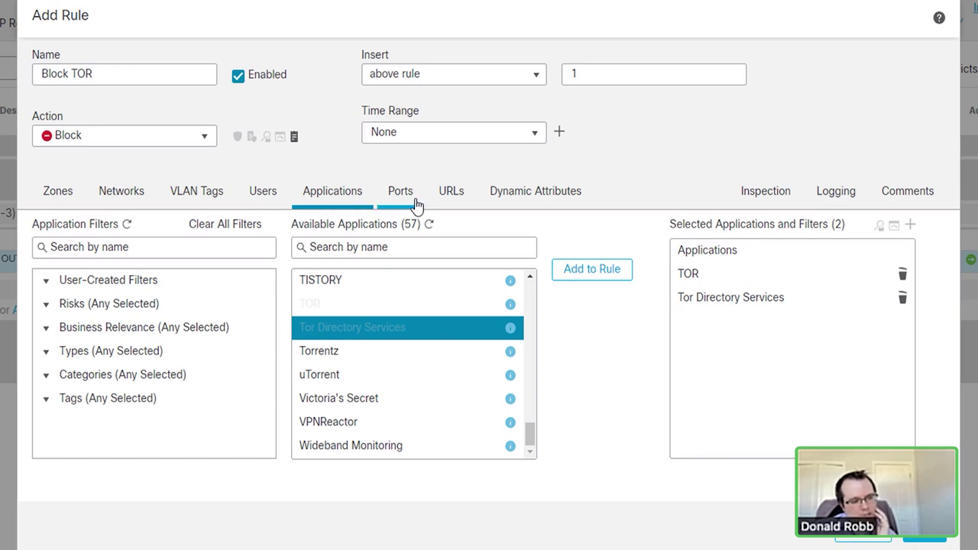
click(417, 205)
click(340, 206)
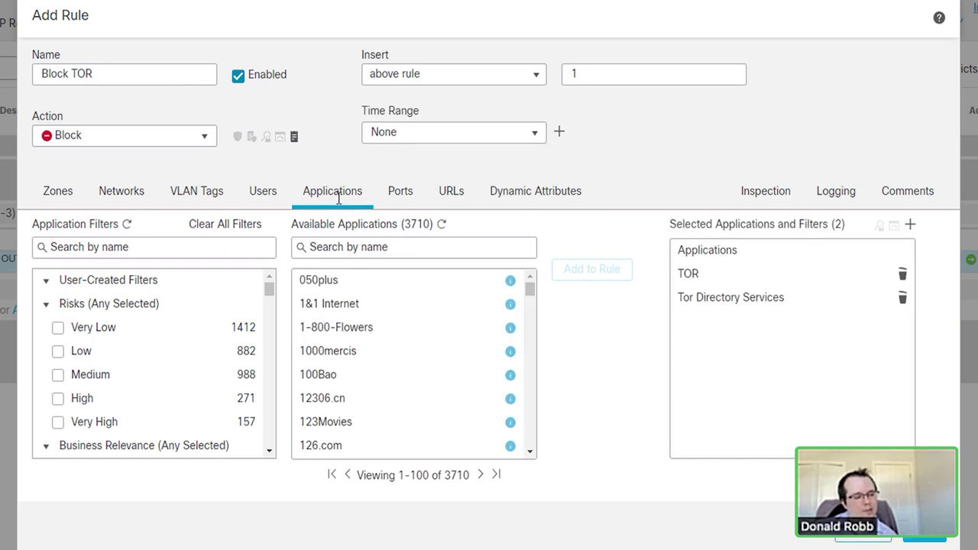
click(401, 201)
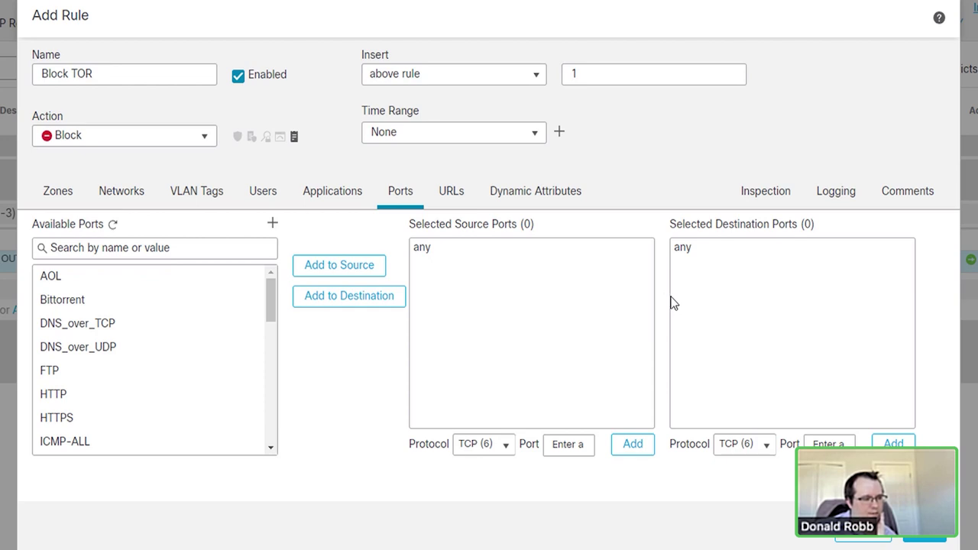
click(768, 195)
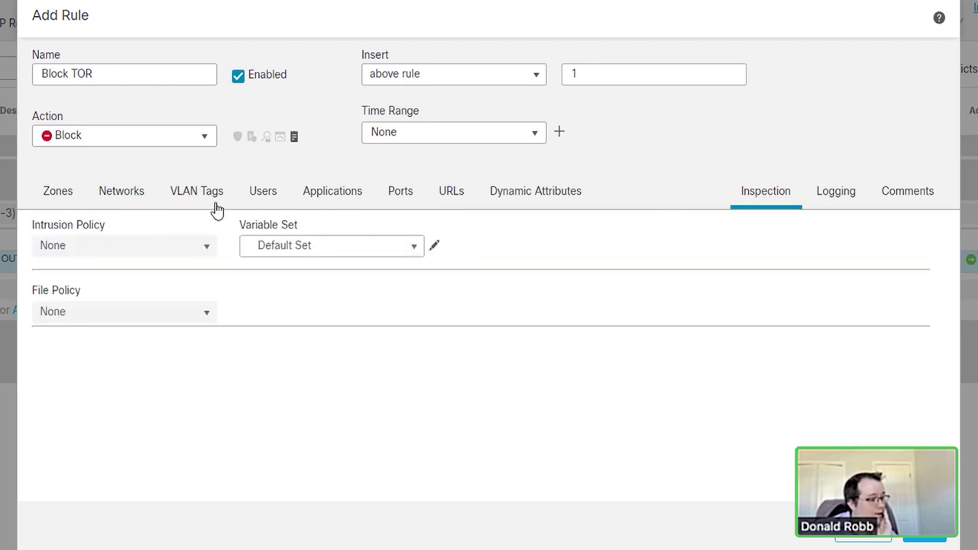
Step: Log Block TOR at connection beginning, add a demo comment, and try adding it, hitting an insert-index error
click(836, 193)
click(112, 228)
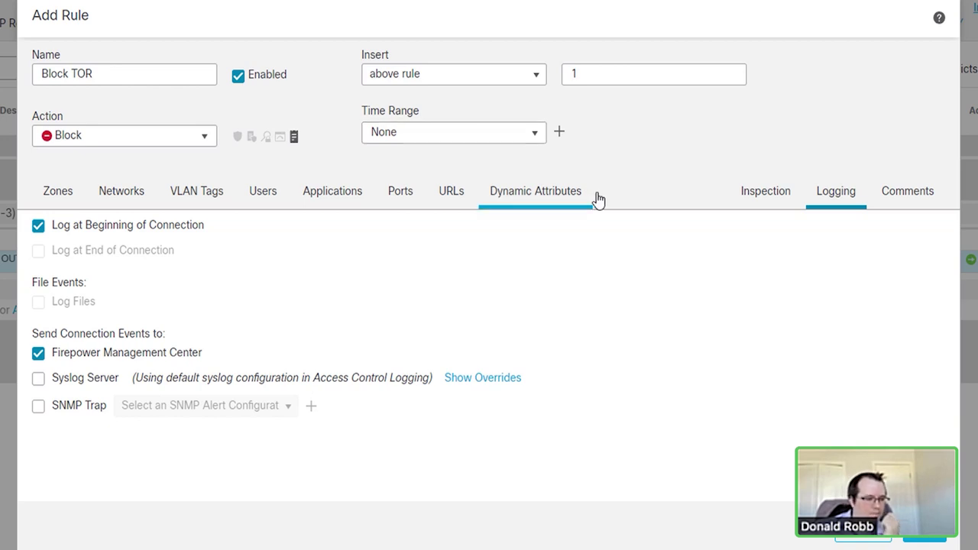
click(908, 193)
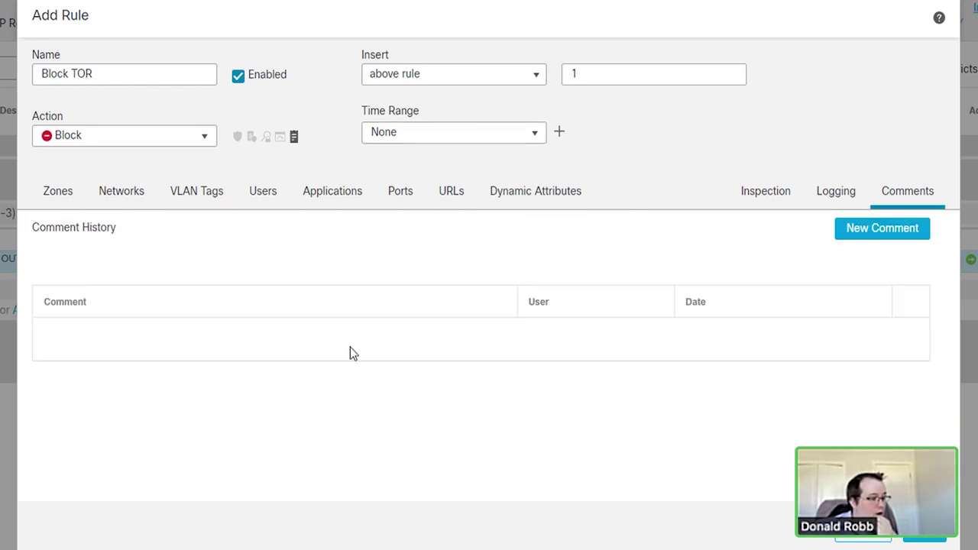
click(851, 234)
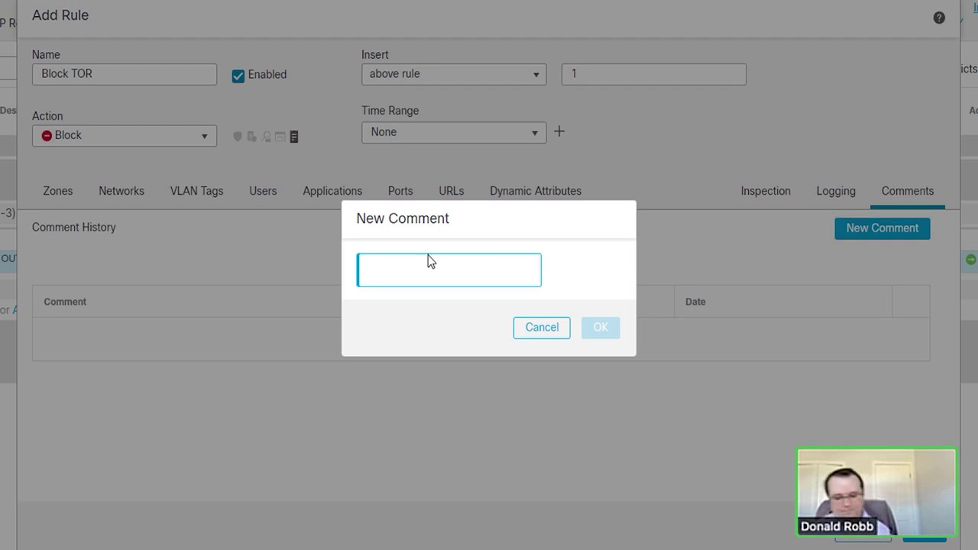
text(Demo)
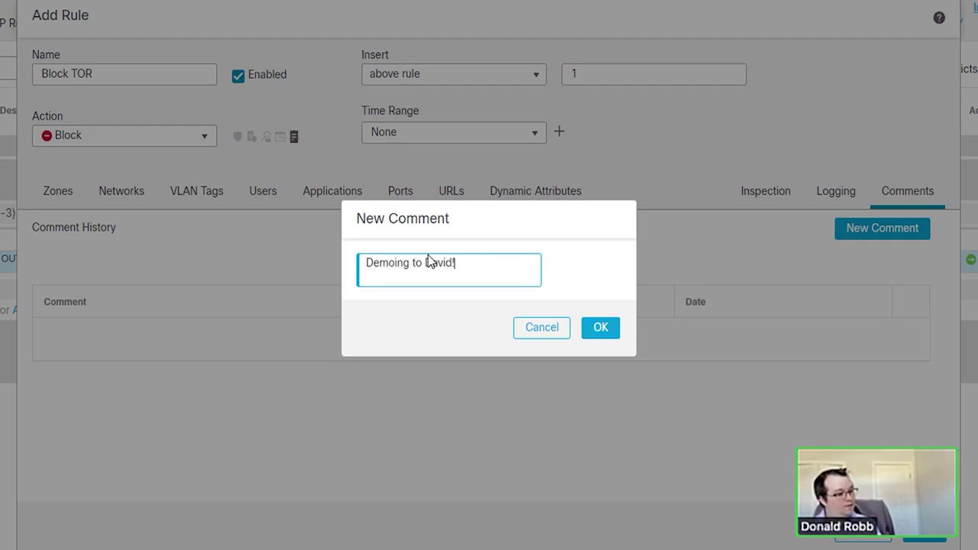
text(ing to David!)
click(601, 327)
click(926, 537)
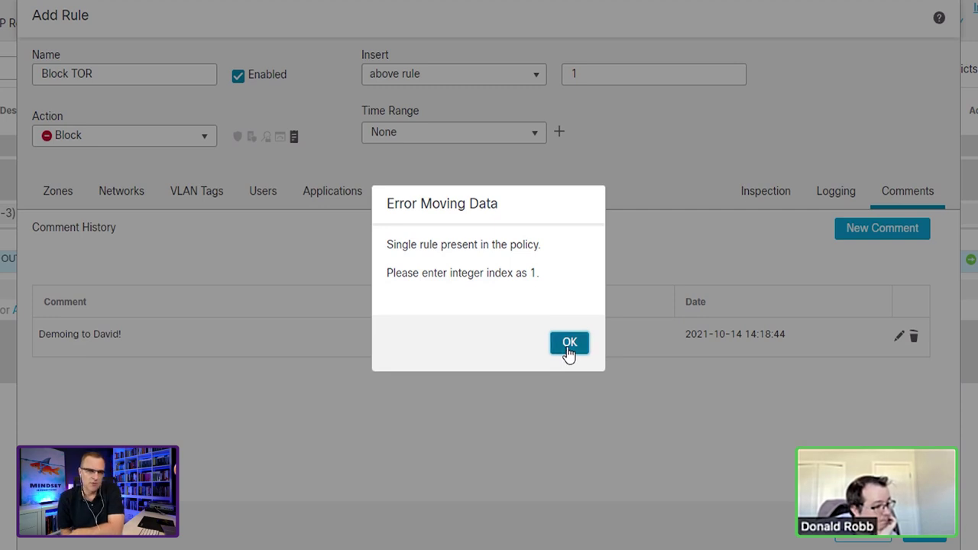
Step: Dismiss the index error and insert Block TOR into the Lab Fun! category instead
click(562, 352)
click(600, 81)
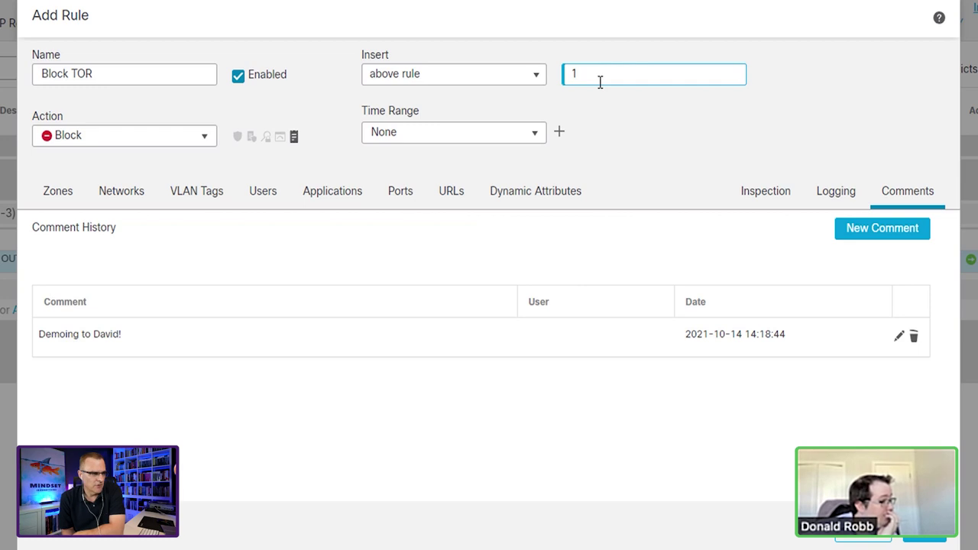
click(482, 74)
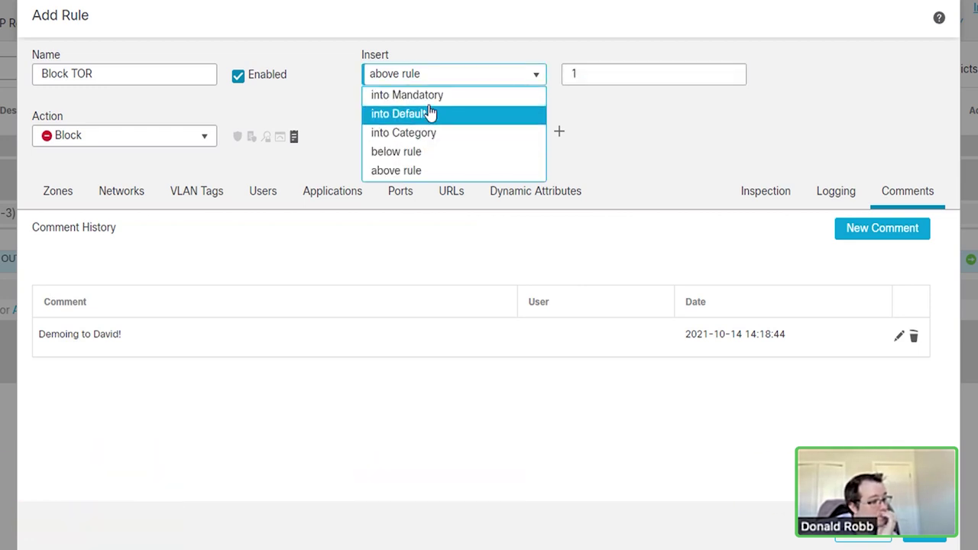
click(417, 136)
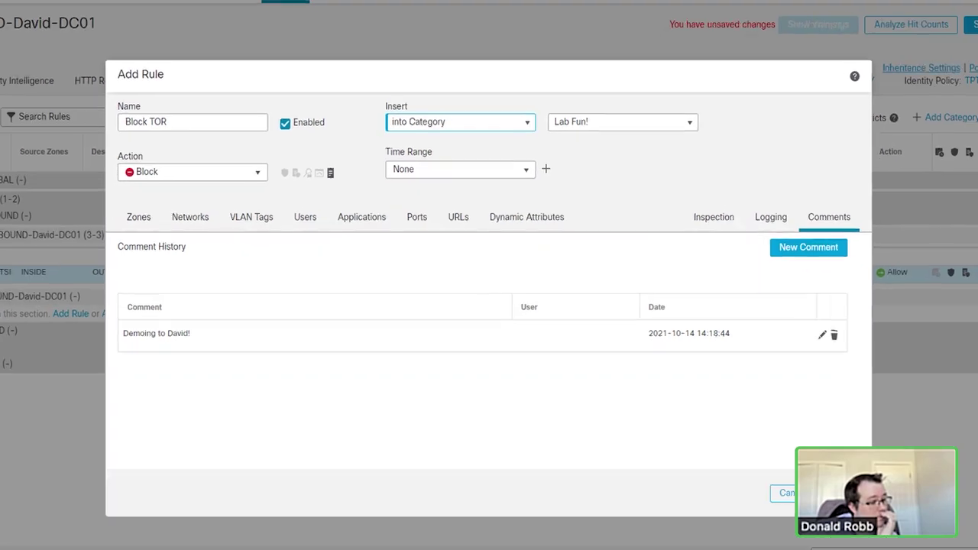
click(925, 535)
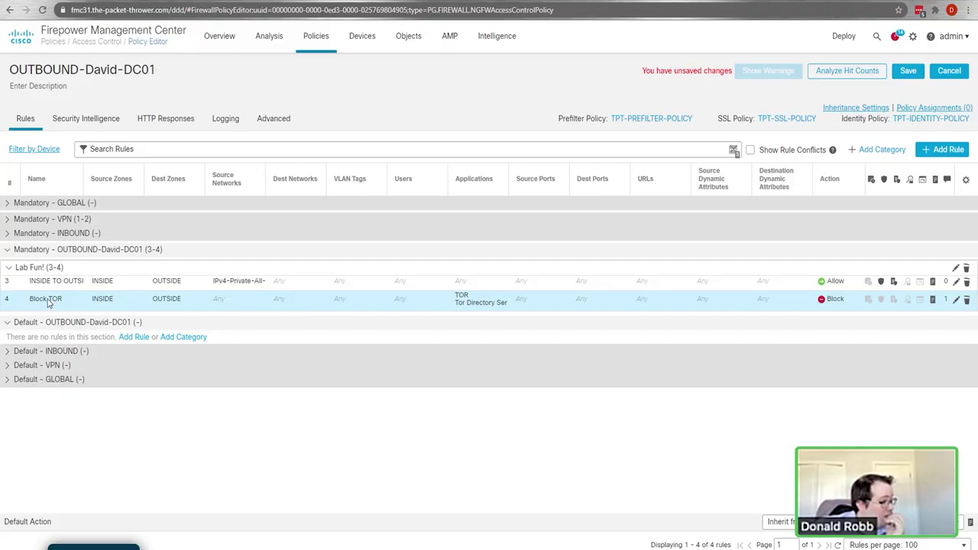
Step: Drag Block TOR above INSIDE TO OUTSIDE so it becomes rule 3
drag(46, 300, 42, 284)
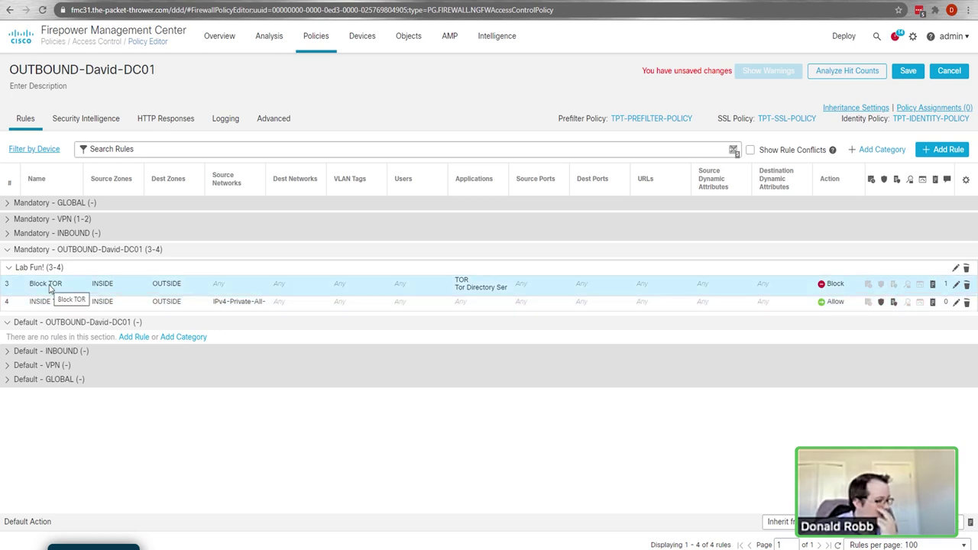
right_click(50, 288)
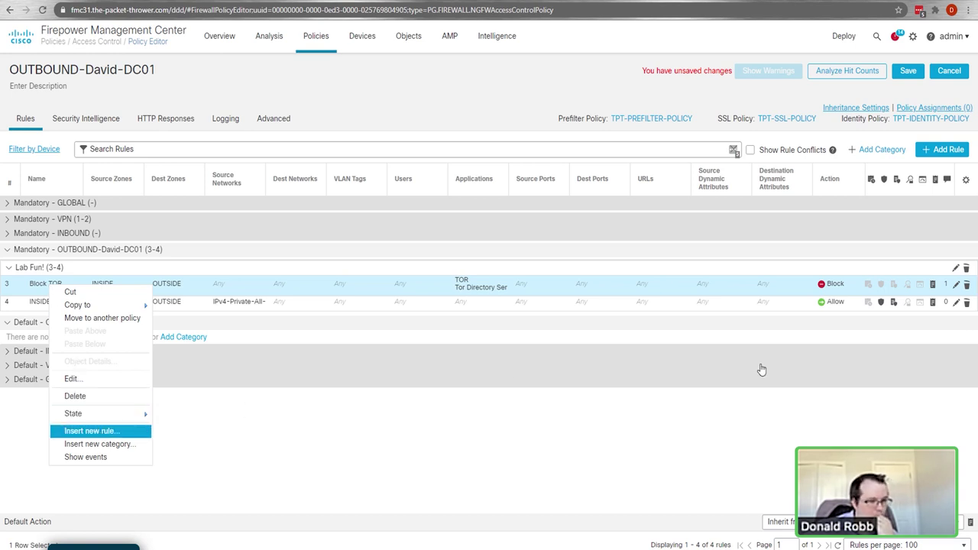
Step: Insert a new rule named for the allowed user and add that user from the TPT-AD realm
key(Return)
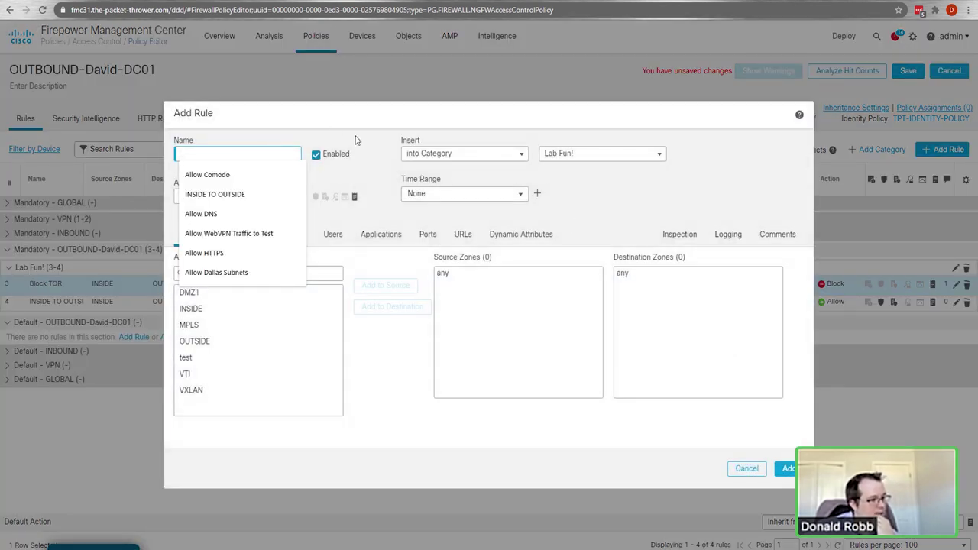
text(Allow David)
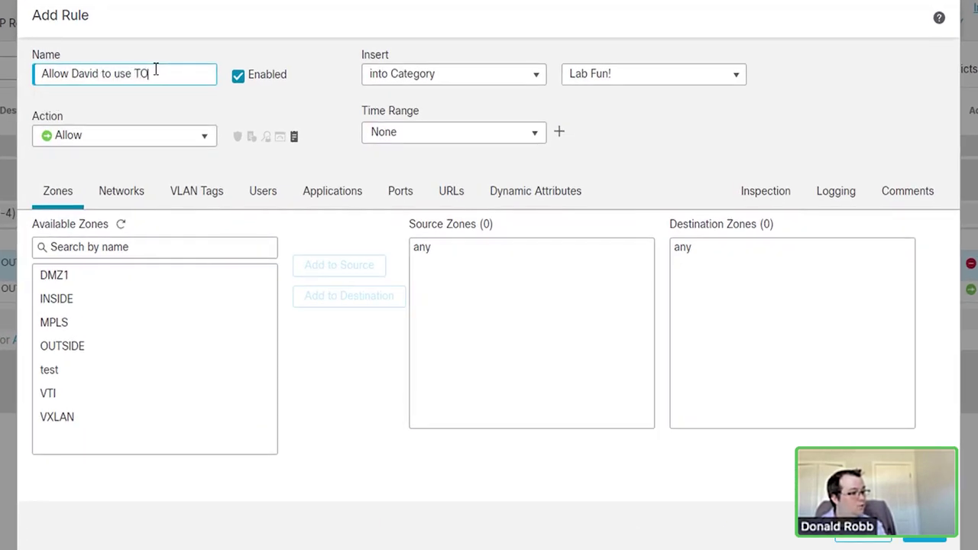
text(to use TOR)
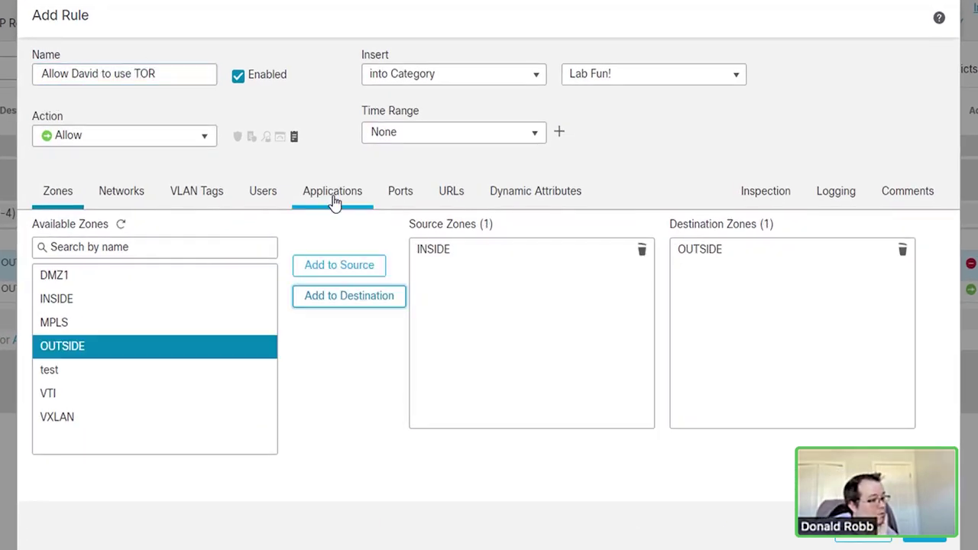
click(263, 196)
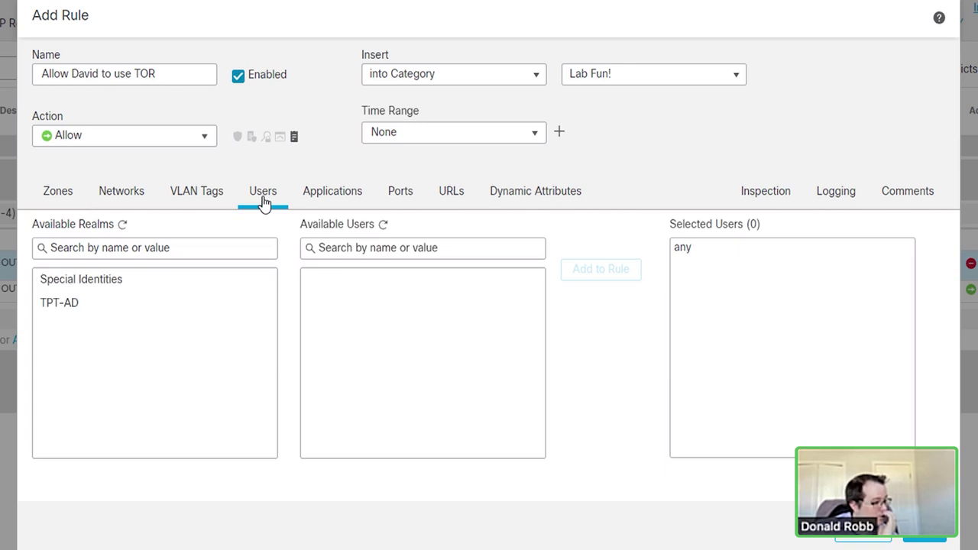
click(70, 306)
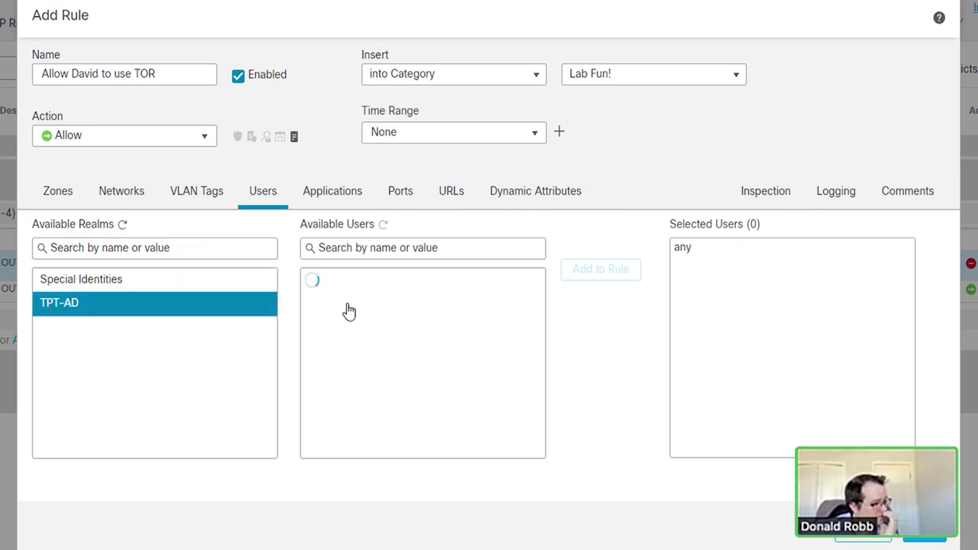
click(481, 329)
scroll(472, 342, down, 20)
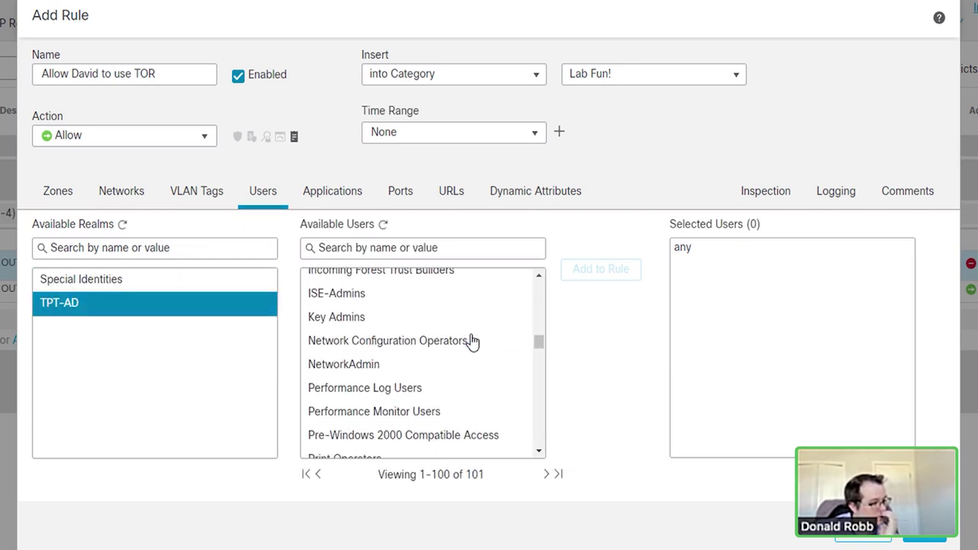
scroll(472, 341, down, 5)
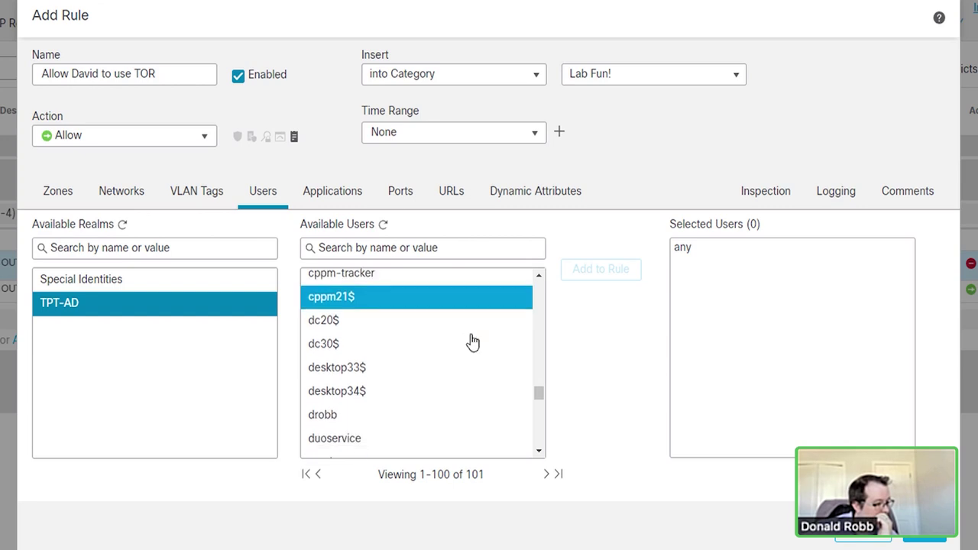
scroll(472, 341, down, 5)
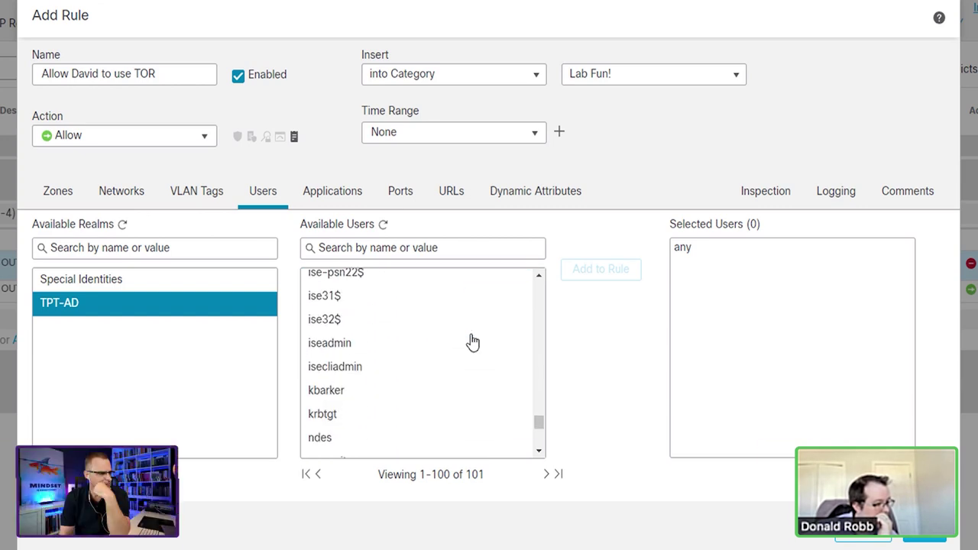
click(345, 315)
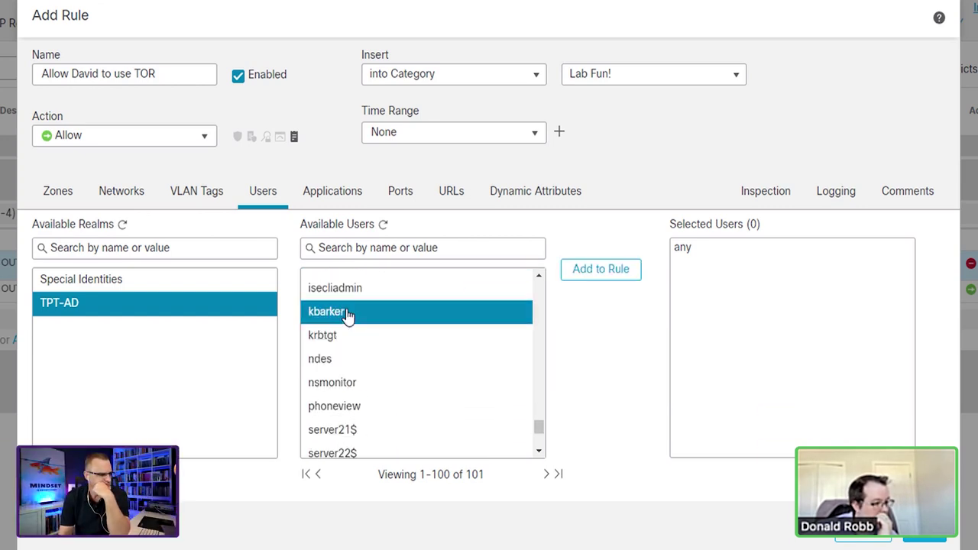
click(591, 289)
Step: Add the TOR and Tor Directory Services applications to the new rule
click(337, 195)
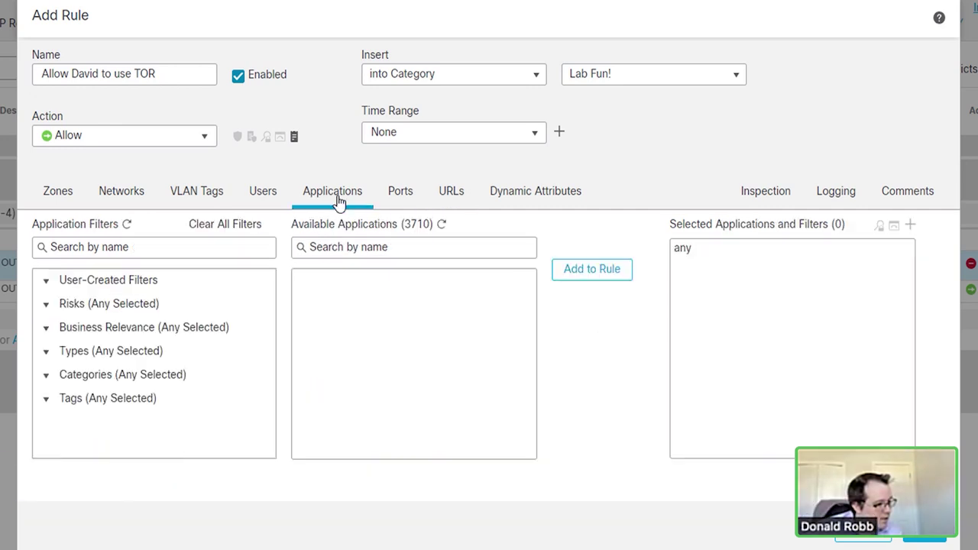
click(461, 253)
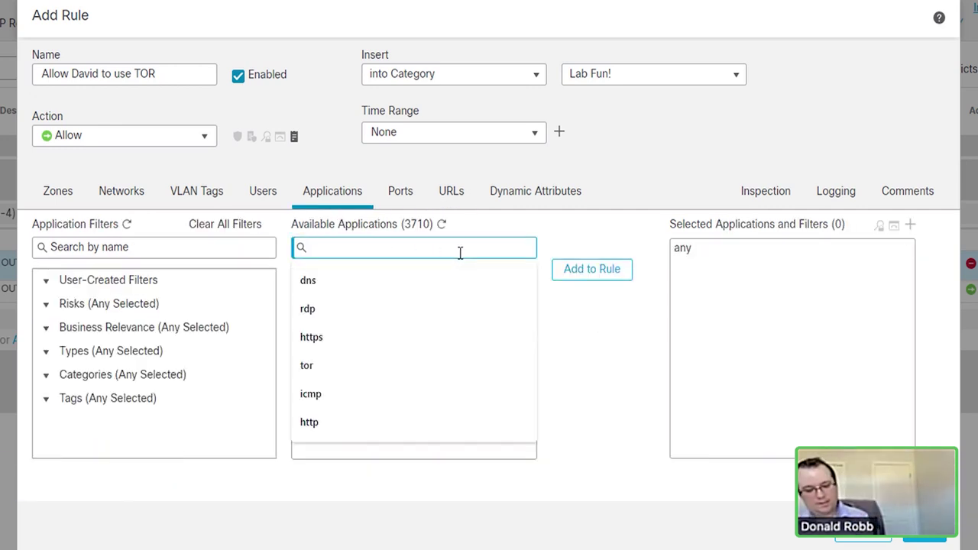
text(tor)
key(Return)
scroll(470, 358, down, 10)
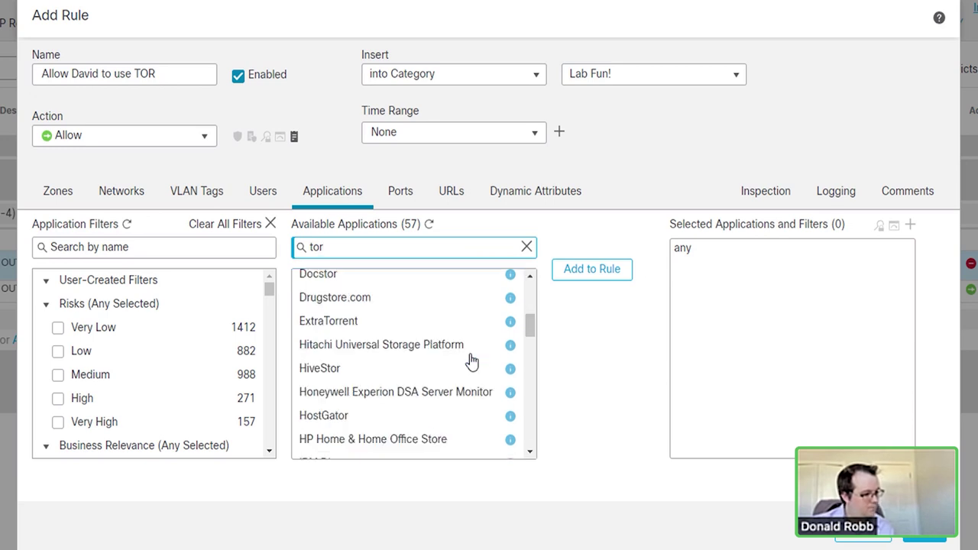
click(343, 310)
ctrl+click(343, 330)
click(572, 275)
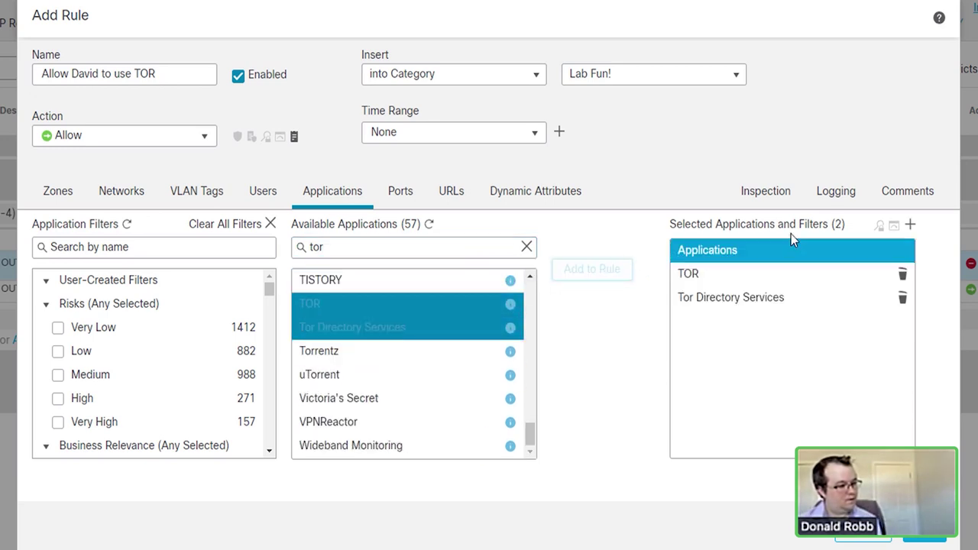
Step: Set intrusion policy TPT-IPS-POLICY, log connections at beginning, and add the rule
click(768, 198)
click(194, 248)
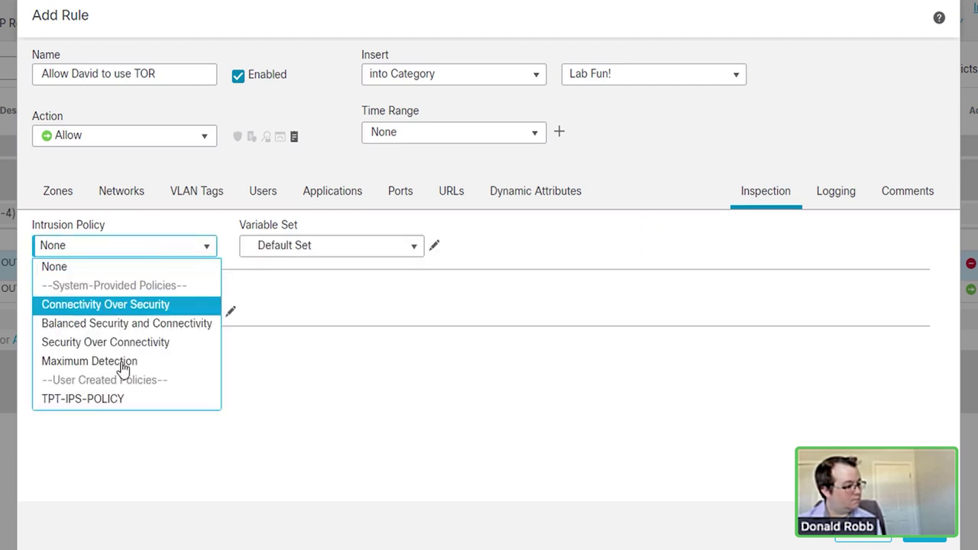
click(120, 402)
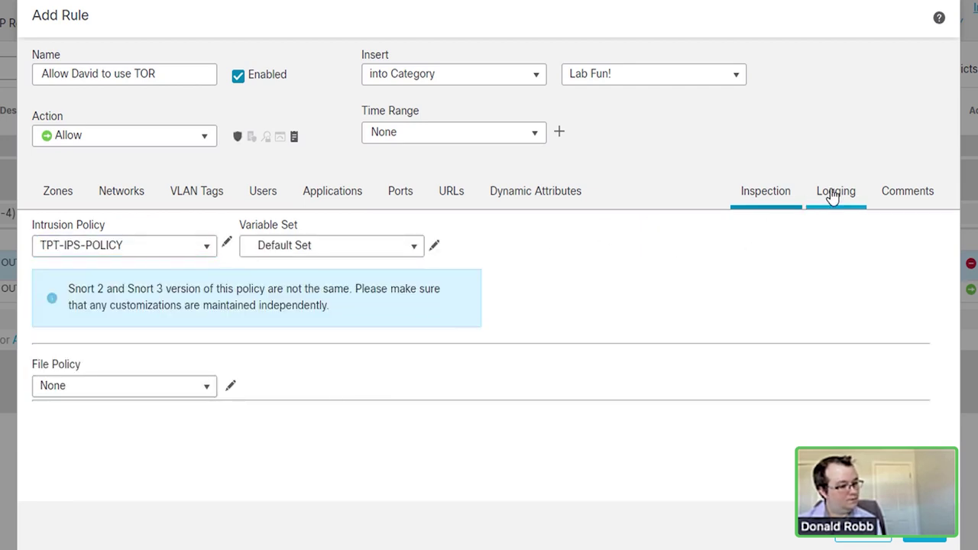
click(832, 196)
click(133, 229)
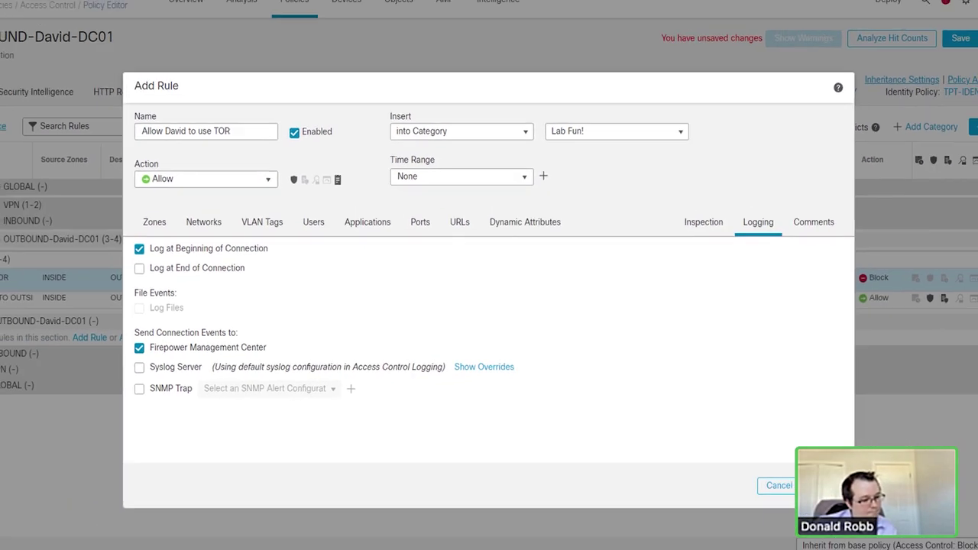
click(902, 535)
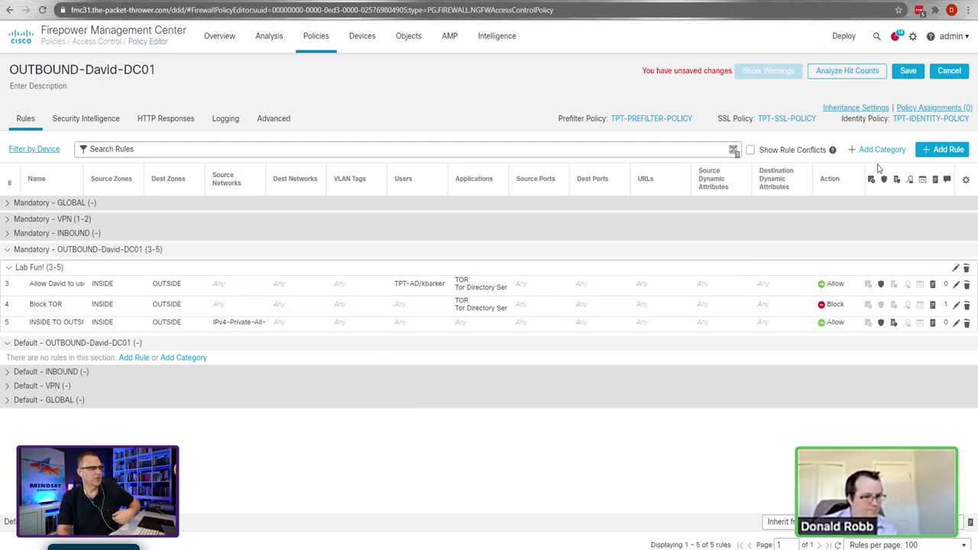
Step: Save the outbound policy and expand the Mandatory GLOBAL, VPN and INBOUND sections
click(907, 77)
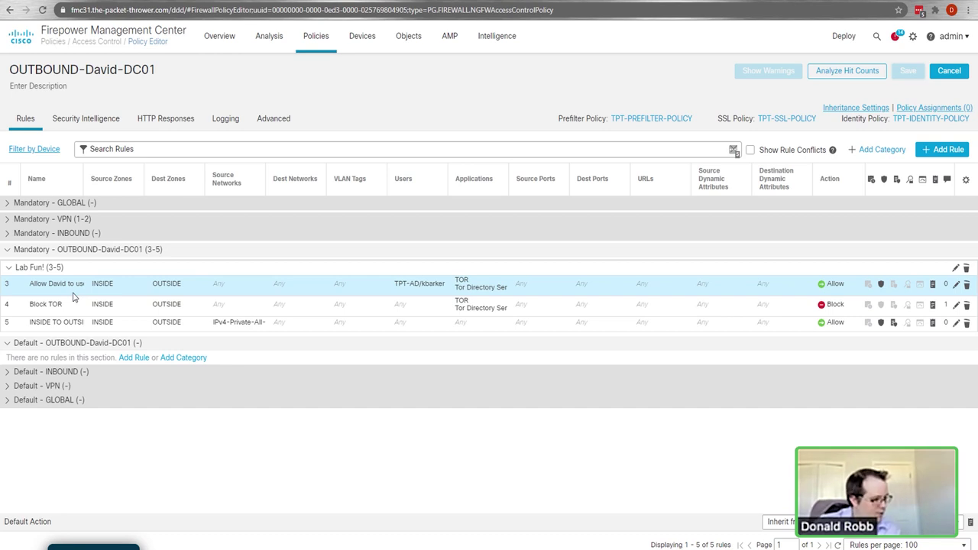
click(7, 203)
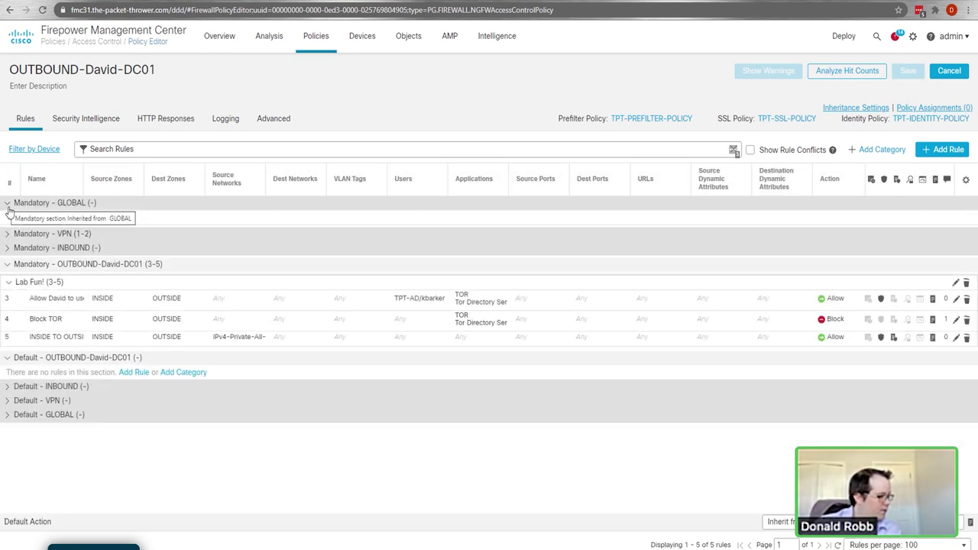
click(8, 234)
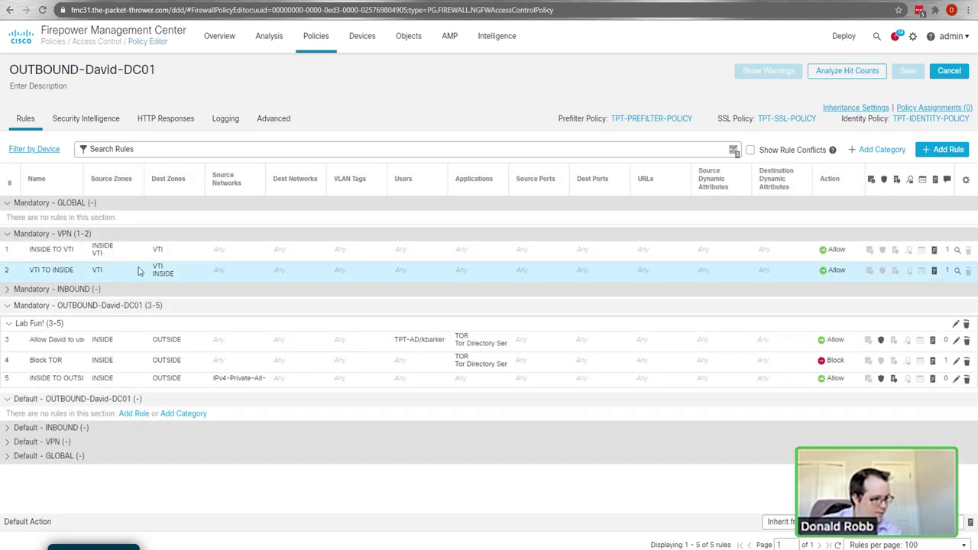
click(8, 289)
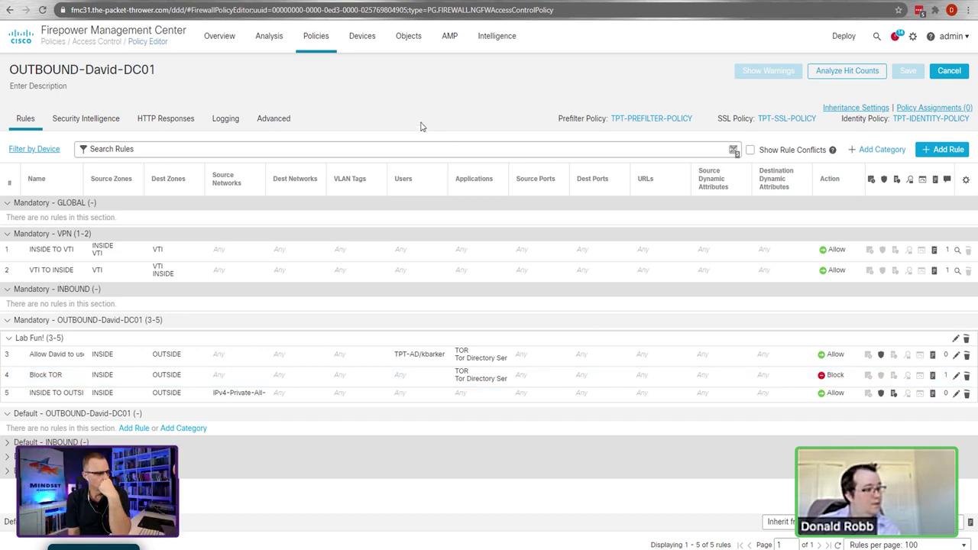
mouse_move(364, 42)
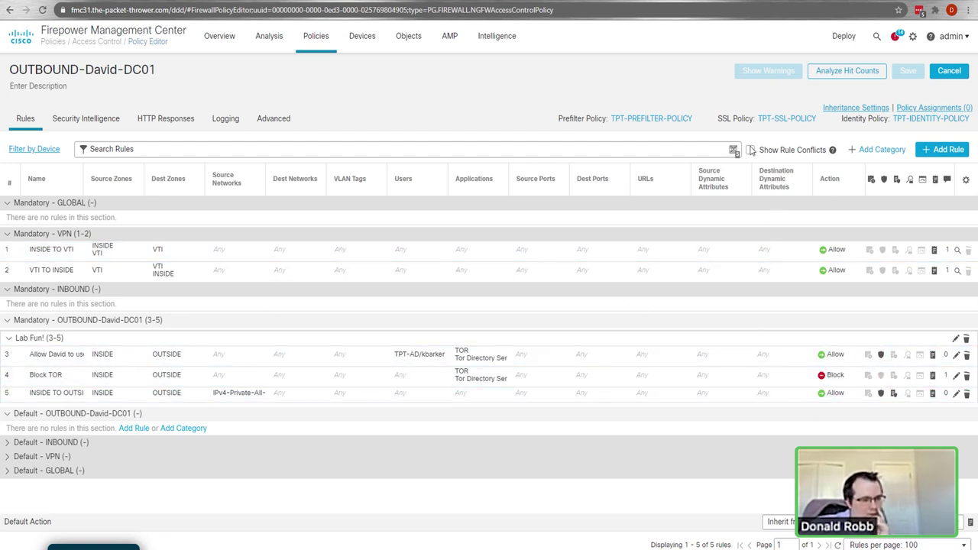
Step: Toggle rule conflicts, glance at Security Intelligence, then bring up the advanced Search Rules form
click(750, 151)
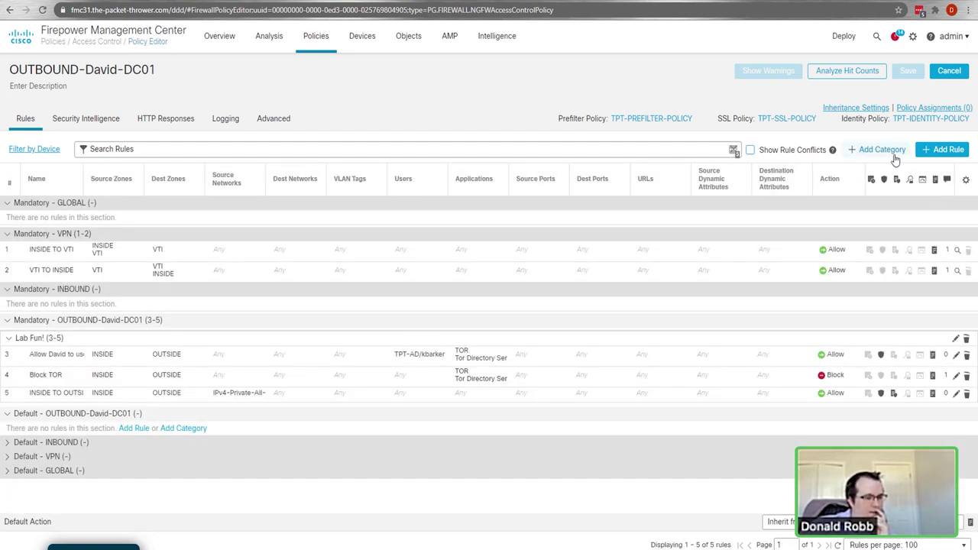
click(75, 121)
click(26, 118)
click(131, 149)
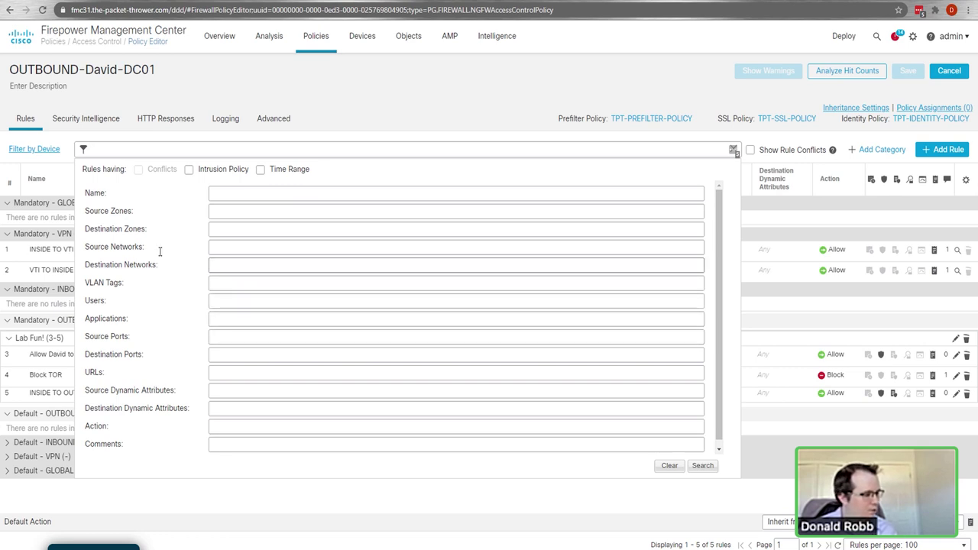
Step: Search rules by the allowed user's name, then open Analyze Hit Counts
click(240, 194)
text(David)
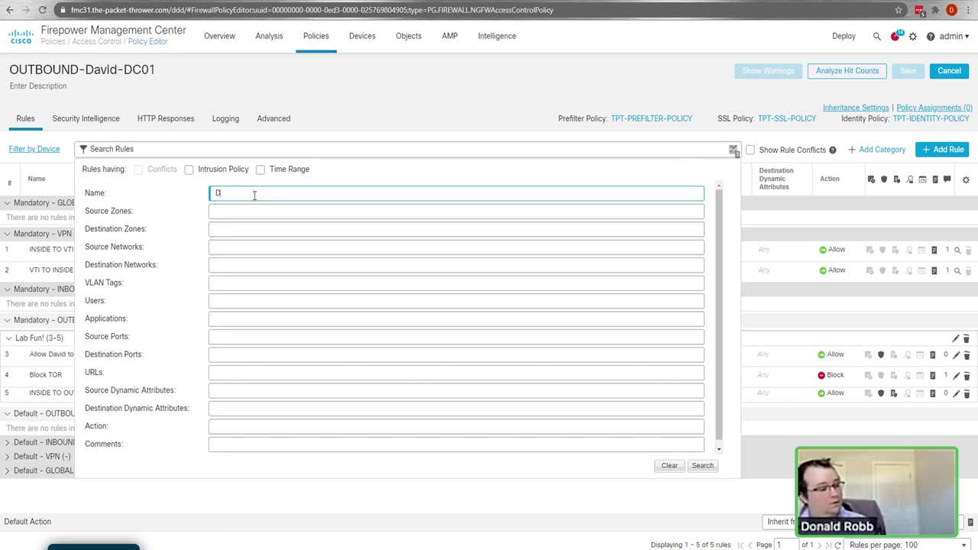
click(702, 465)
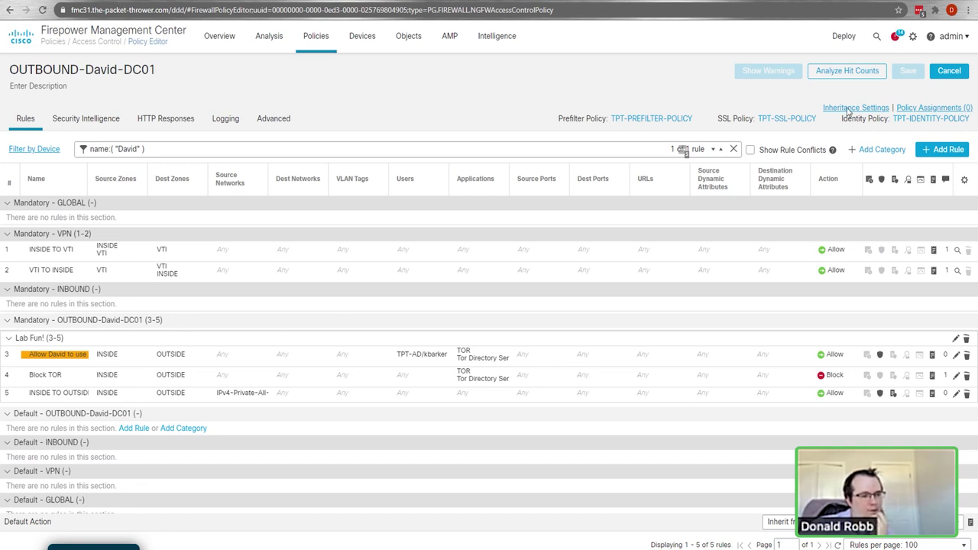
click(831, 74)
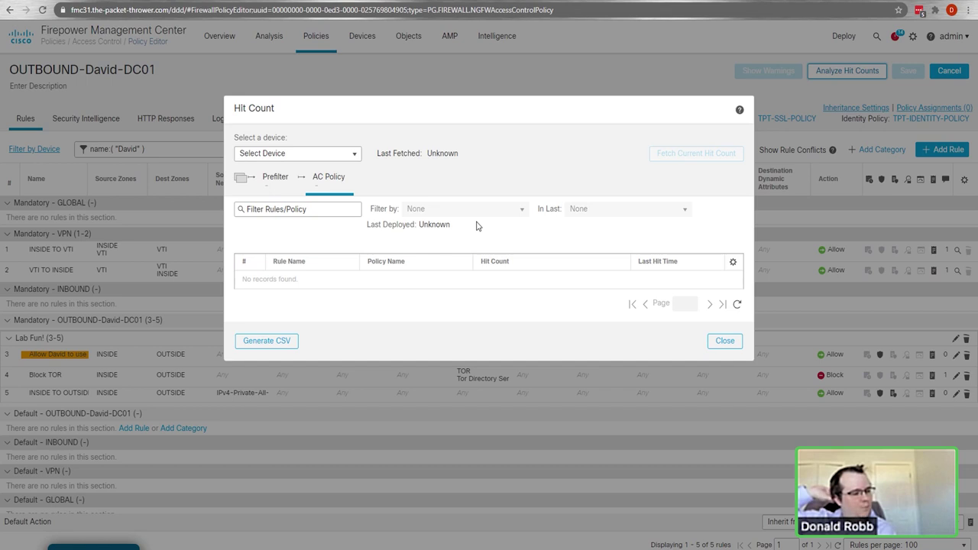
Step: Try picking a hit-count device, close Hit Count, and view Security Intelligence using TPT-DNS-POLICY
click(315, 153)
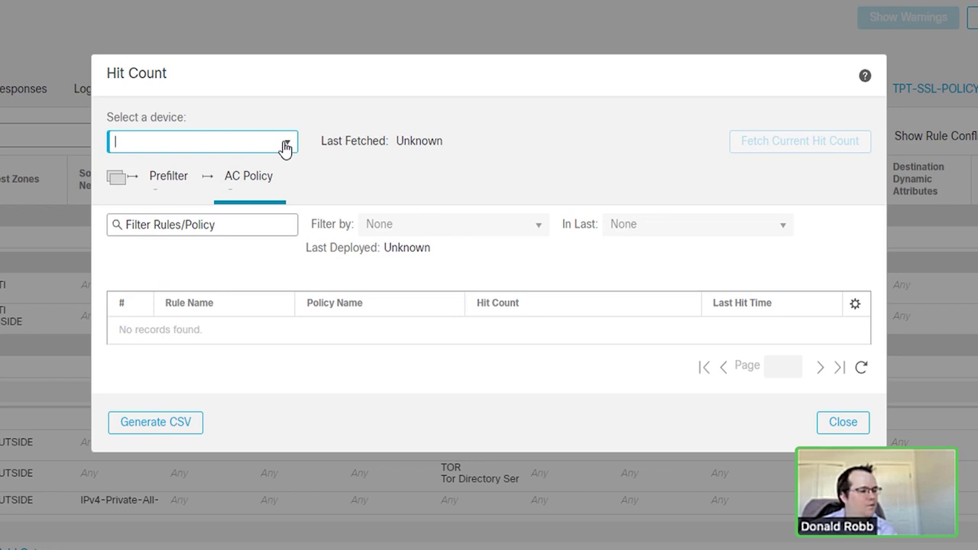
click(668, 444)
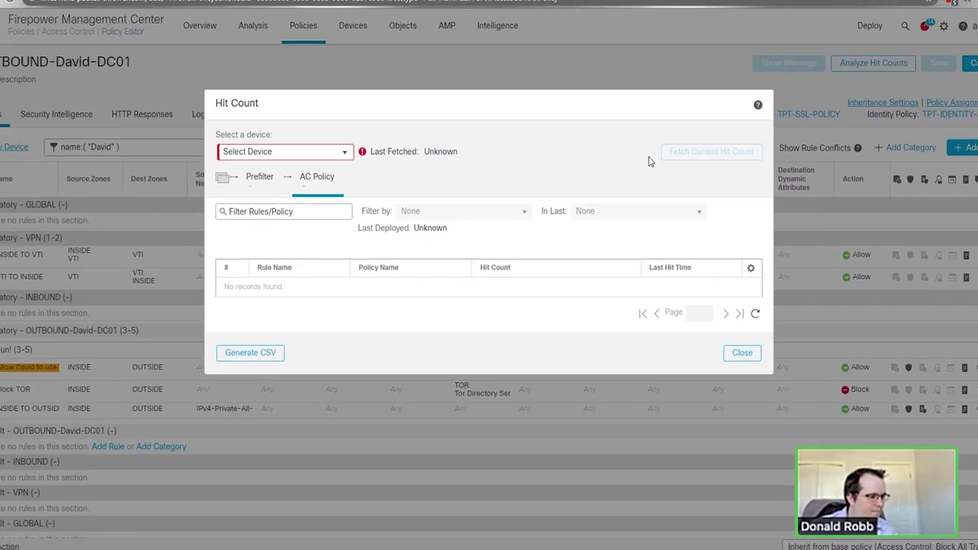
click(742, 352)
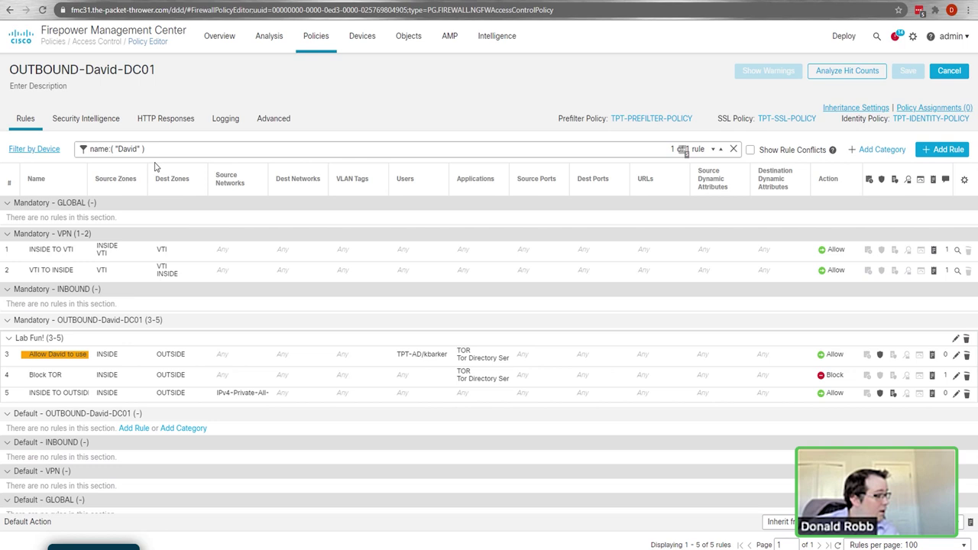
click(88, 130)
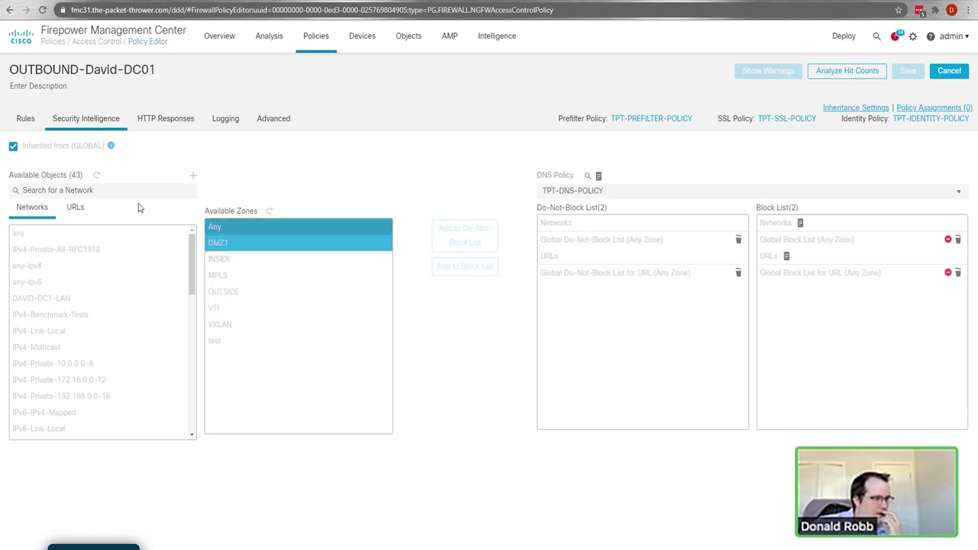
Step: Go to Policies > Access Control, open GLOBAL, and view its Security Intelligence settings
click(318, 43)
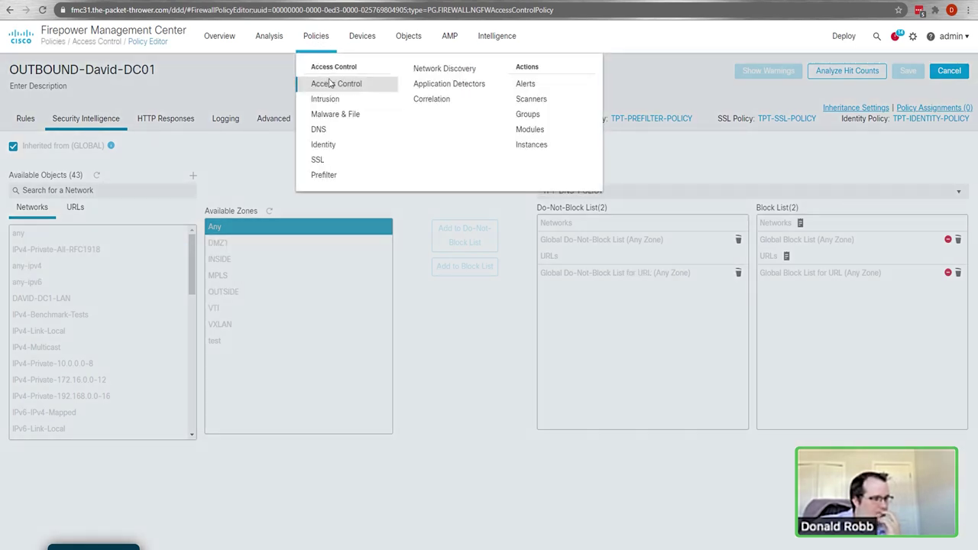
click(331, 83)
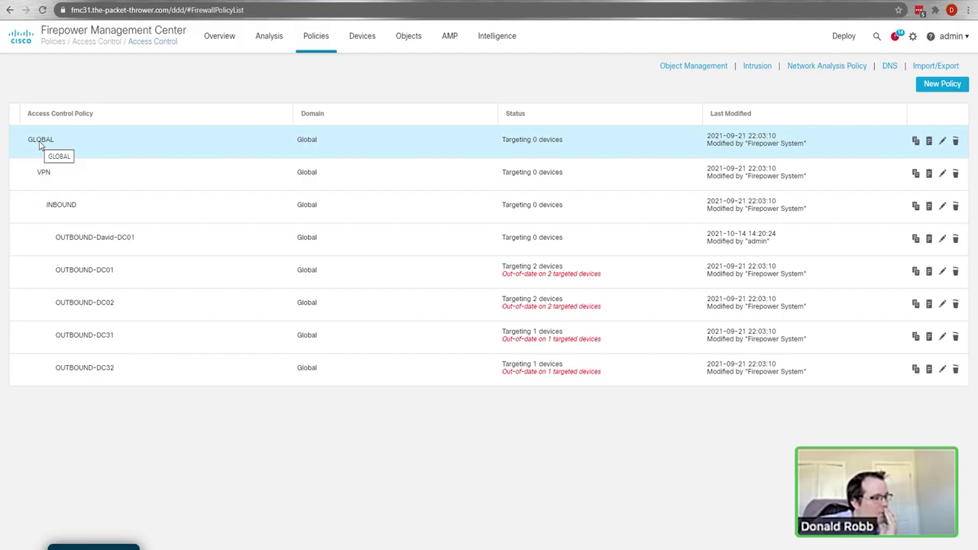
click(39, 141)
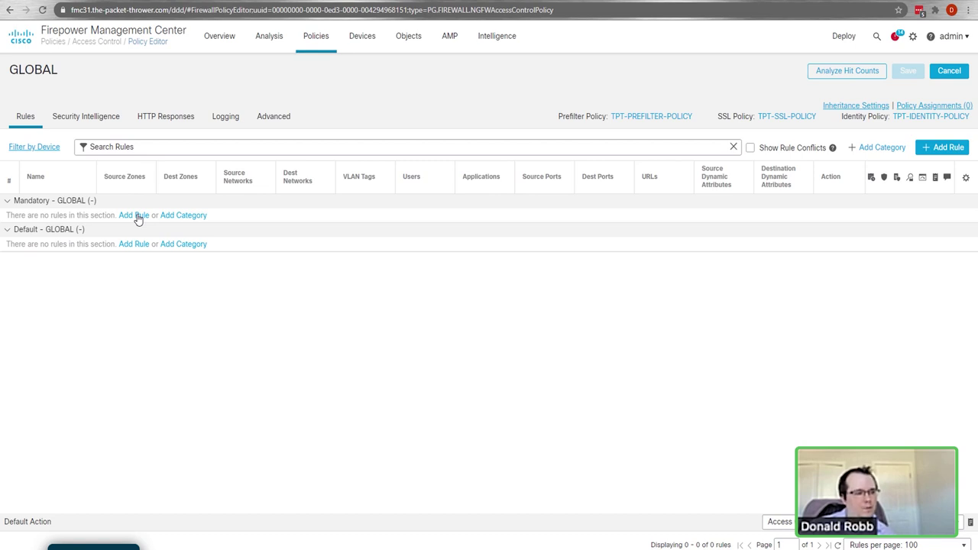
click(81, 117)
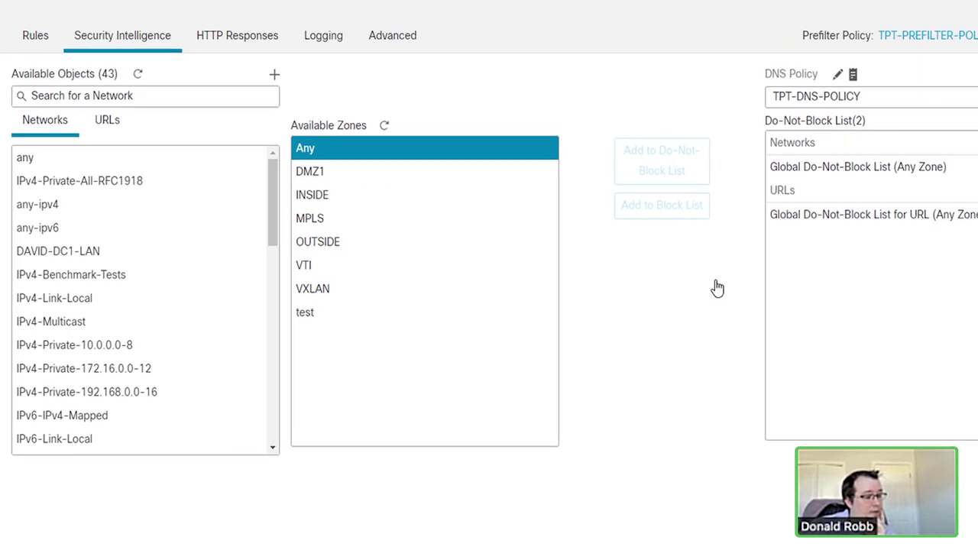
Step: Try selecting the Malware and Phishing network feeds on the Security Intelligence tab
click(192, 283)
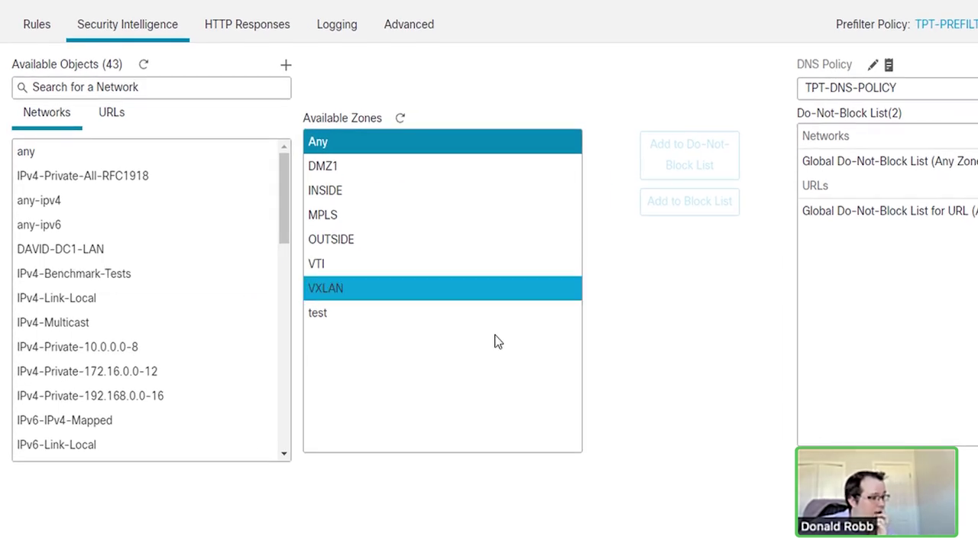
scroll(153, 351, down, 10)
click(86, 231)
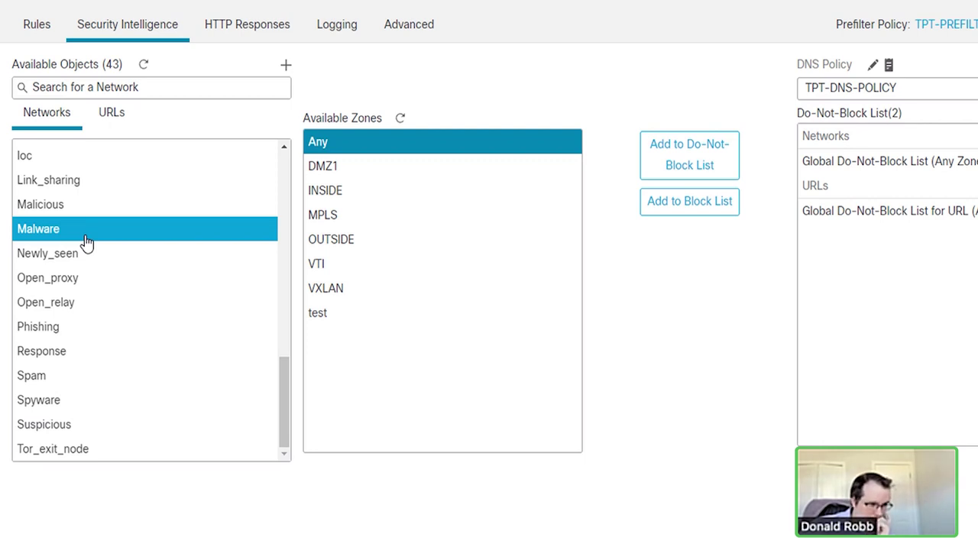
click(71, 329)
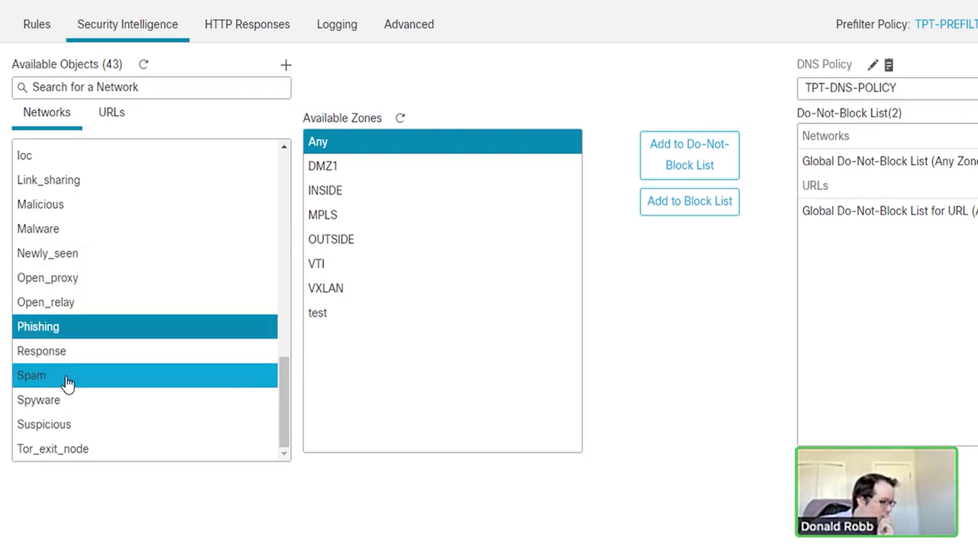
scroll(127, 445, up, 3)
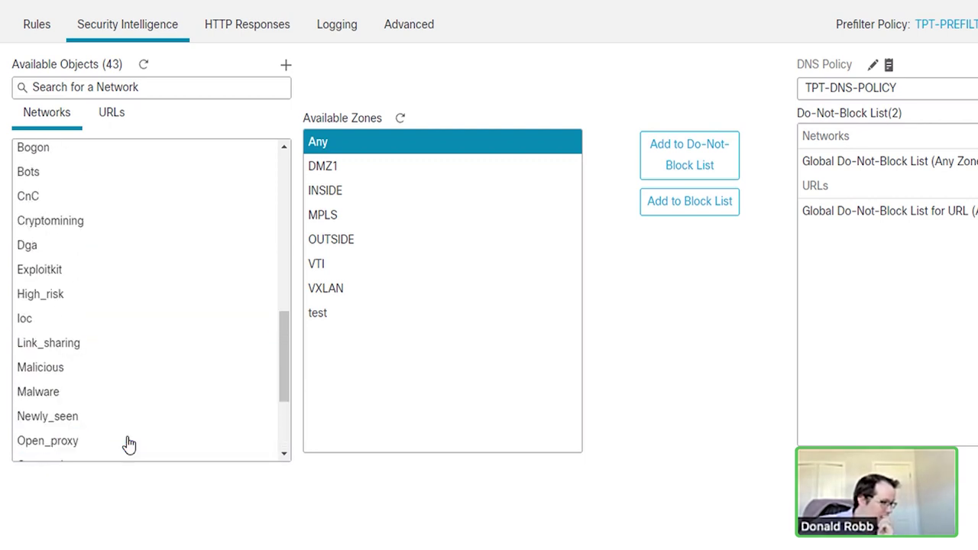
scroll(91, 294, up, 1)
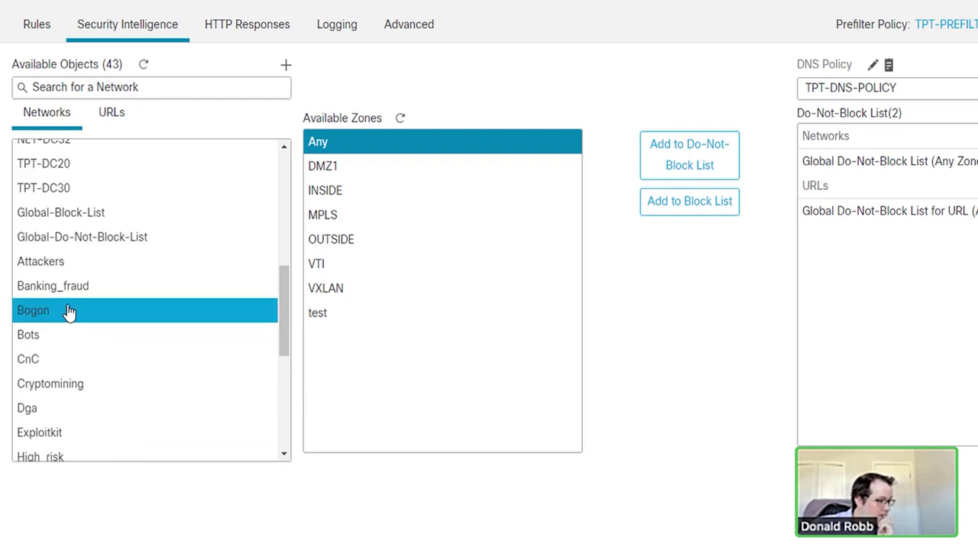
Step: Add the network feeds from Attackers through Tor_exit_node to the Block List
click(81, 265)
scroll(132, 308, down, 4)
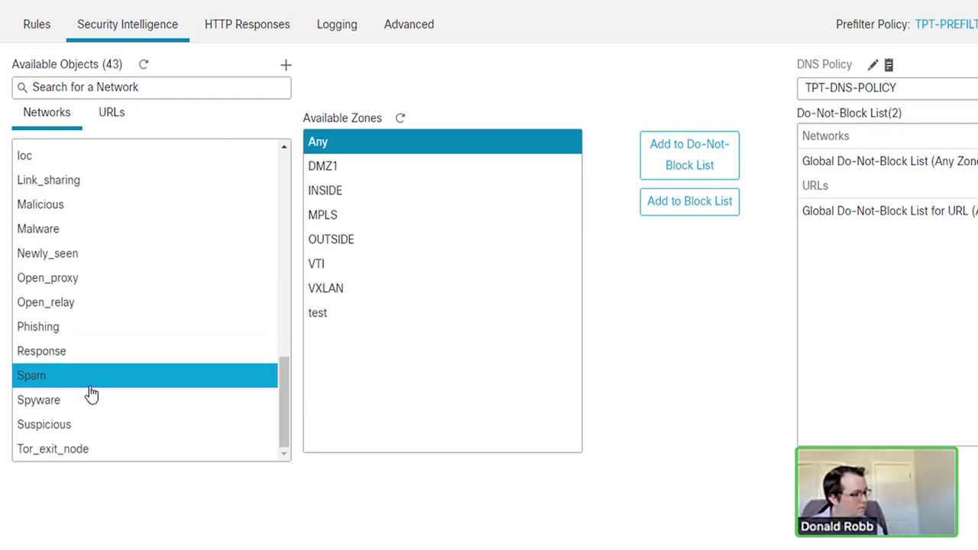
shift+click(78, 450)
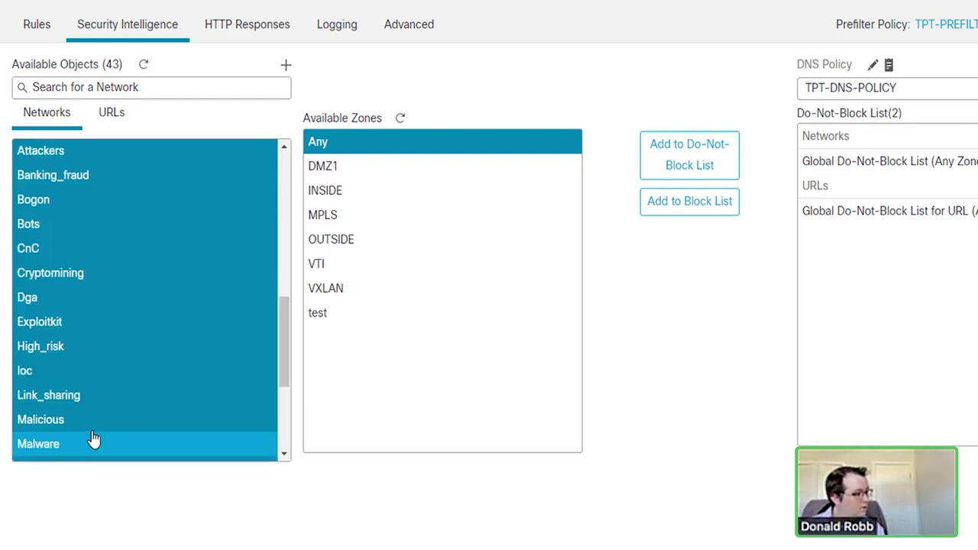
click(685, 220)
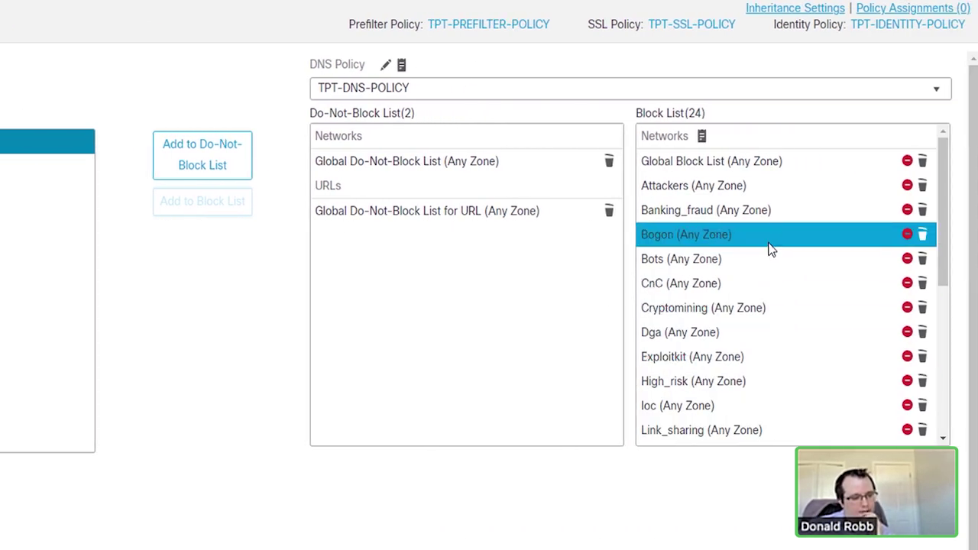
scroll(754, 286, down, 5)
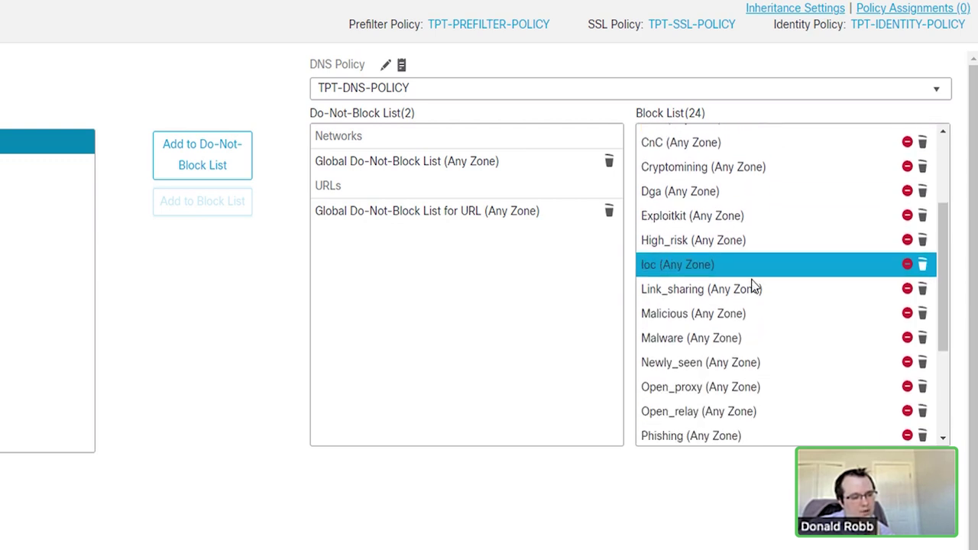
scroll(752, 284, down, 3)
scroll(753, 285, up, 10)
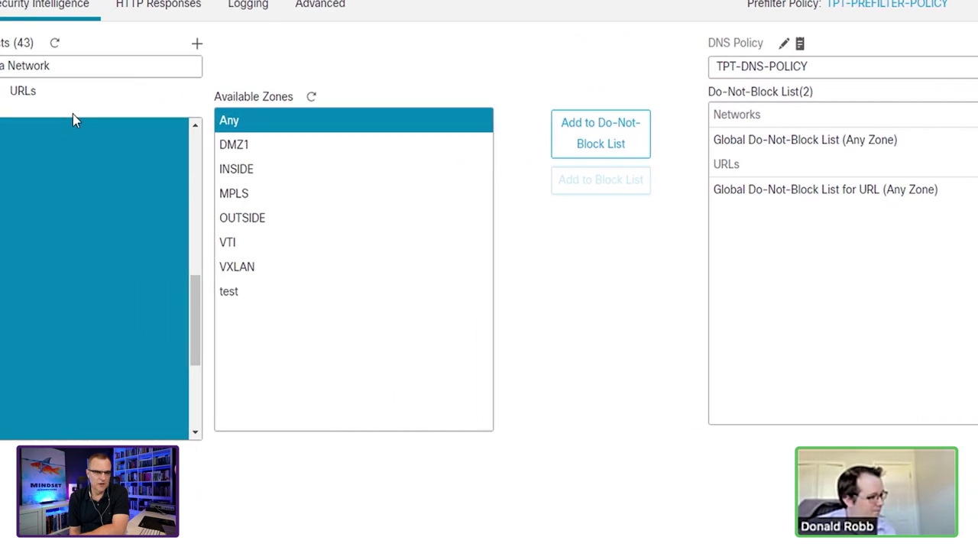
click(117, 97)
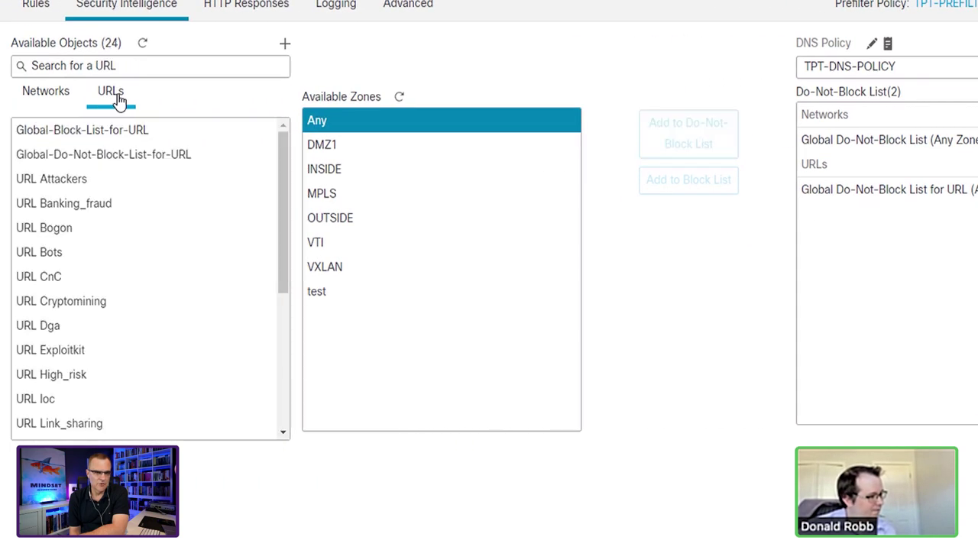
Step: Block-list URL Attackers through URL Tor_exit_node (46 entries), then bring up HTTP Responses
click(131, 184)
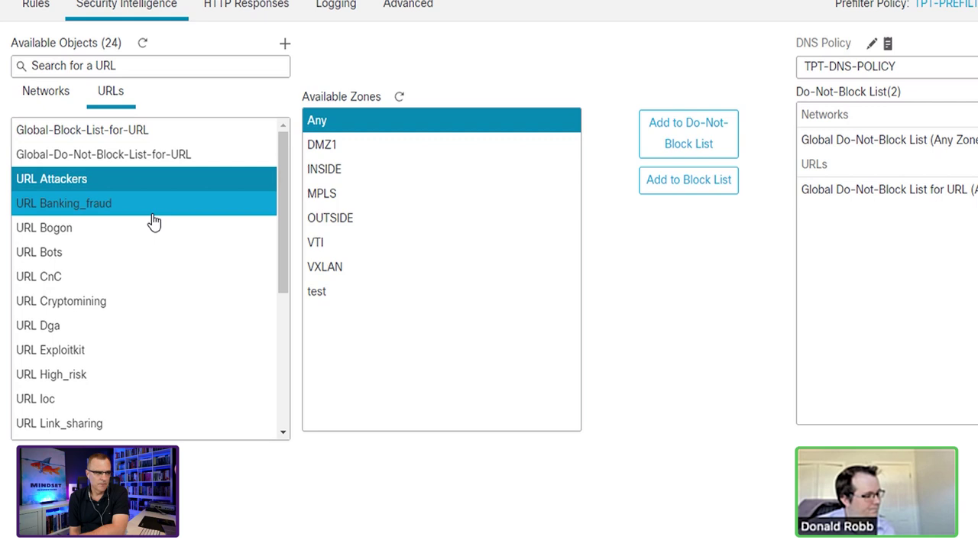
scroll(153, 222, down, 5)
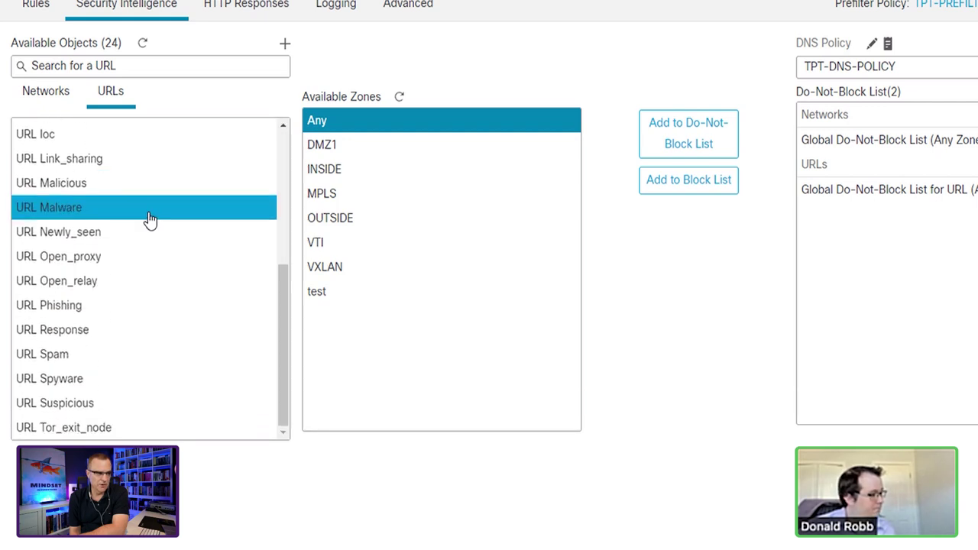
shift+click(104, 430)
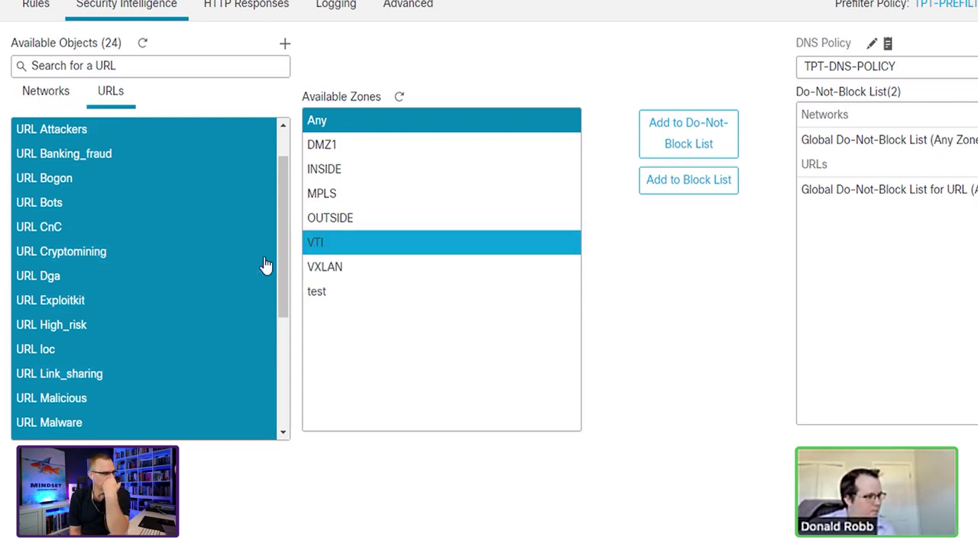
click(688, 179)
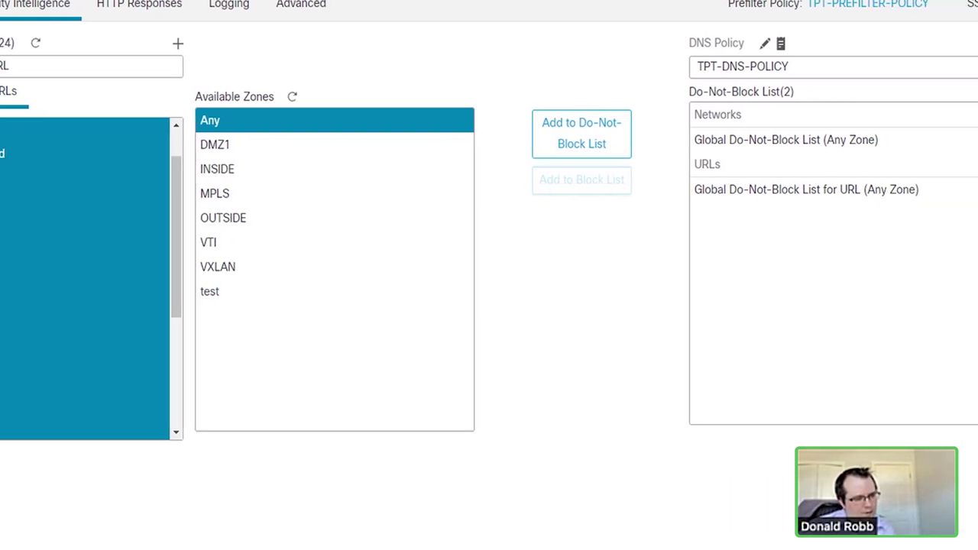
scroll(776, 229, down, 10)
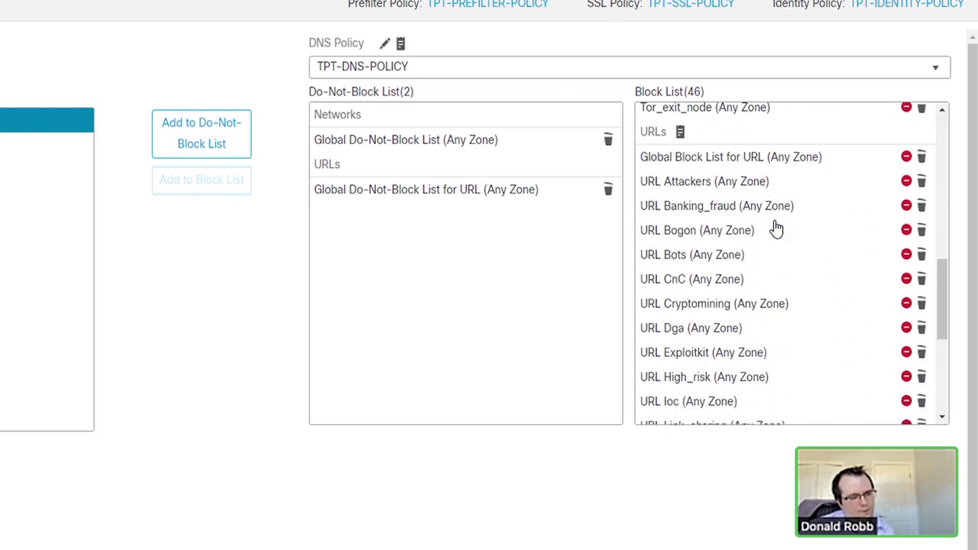
scroll(688, 321, up, 2)
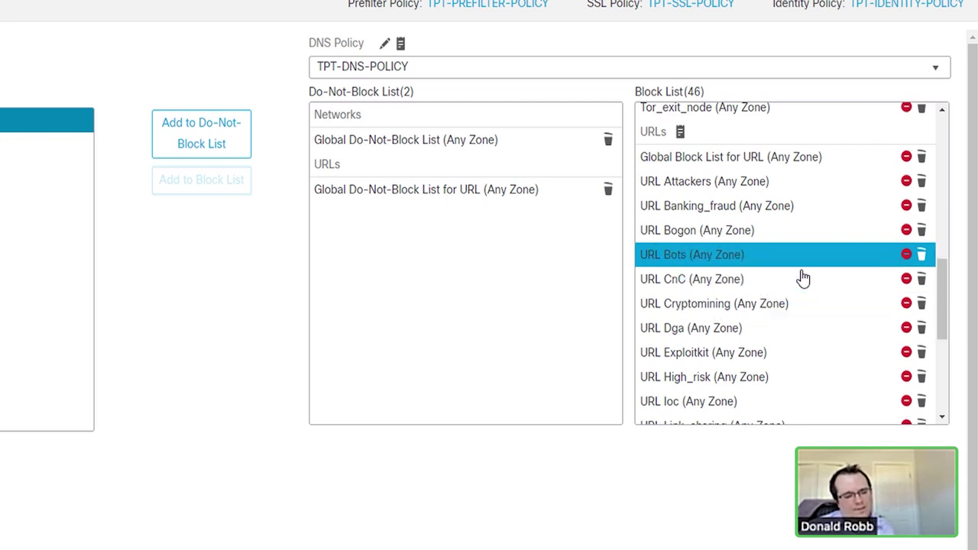
scroll(732, 284, up, 2)
scroll(726, 271, down, 6)
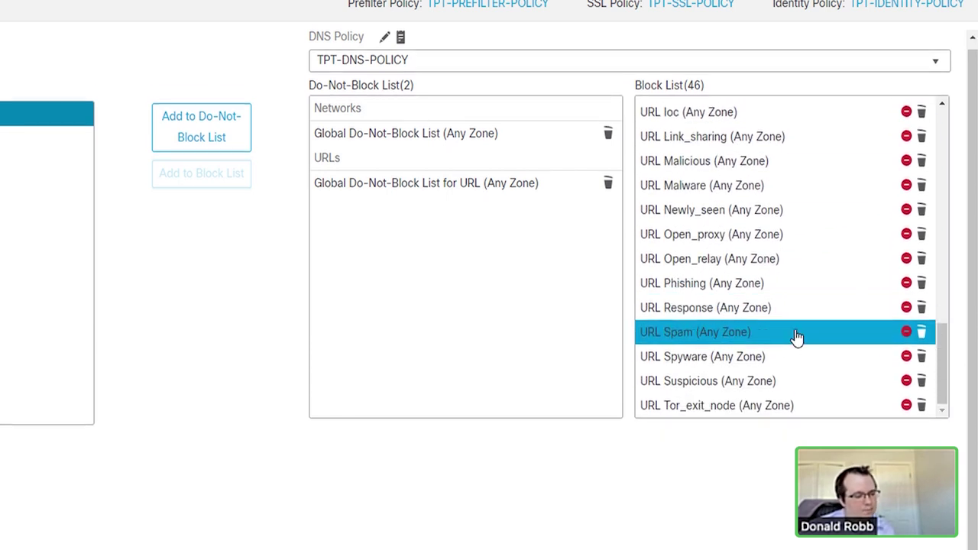
click(27, 11)
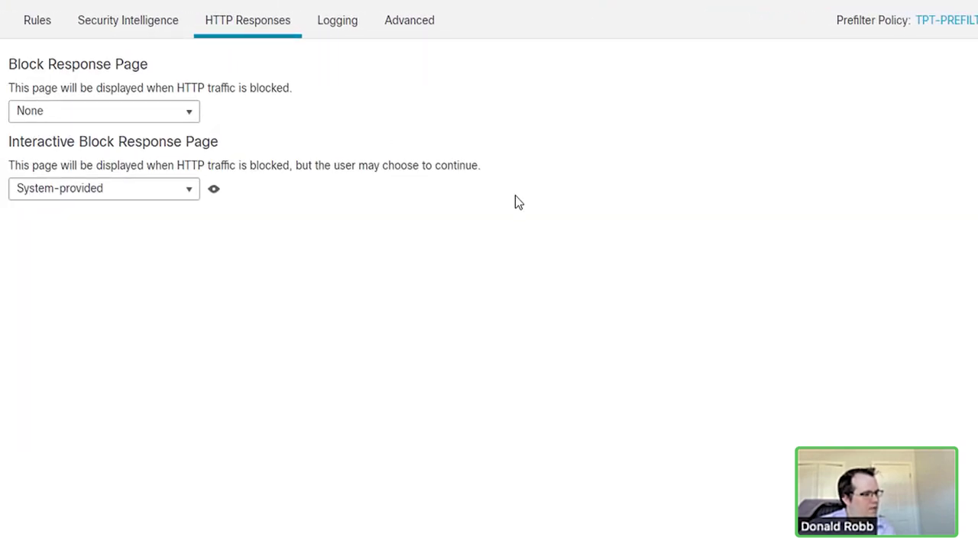
Step: Set the Block Response Page to System-provided and preview its HTML
click(189, 122)
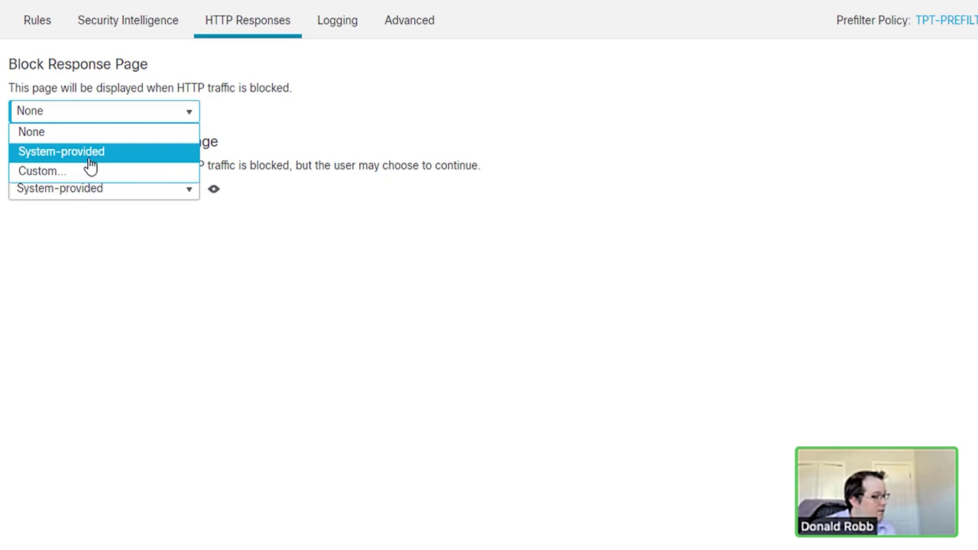
click(87, 158)
click(213, 111)
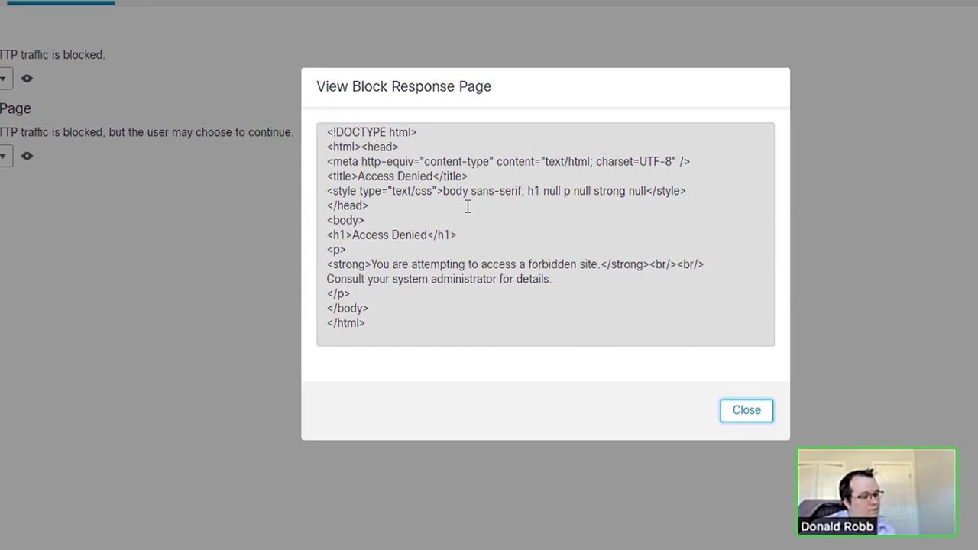
Step: Highlight the forbidden-site message and the full HTML markup, then close the preview
drag(520, 279, 382, 227)
click(507, 241)
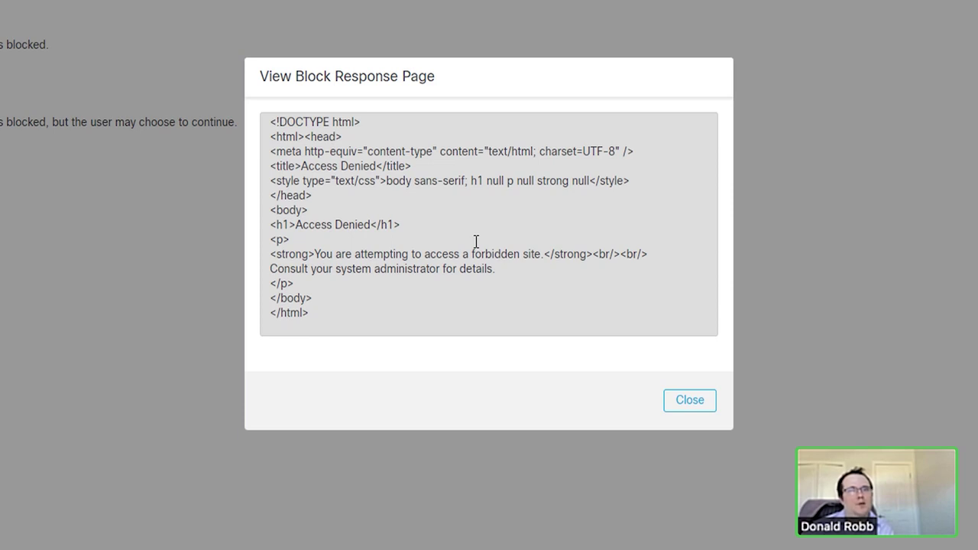
drag(292, 284, 301, 165)
click(454, 224)
drag(291, 239, 495, 269)
drag(310, 200, 253, 153)
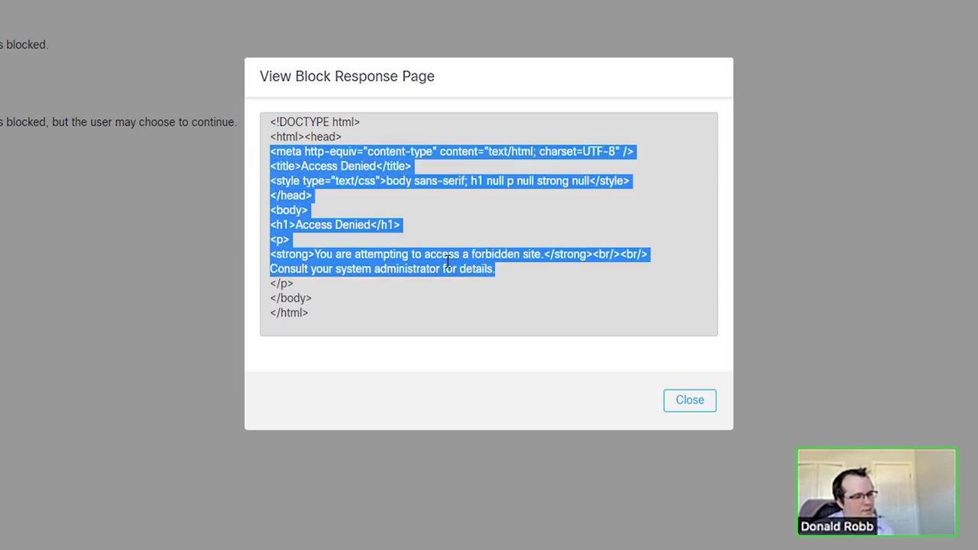
click(473, 272)
drag(524, 277, 238, 164)
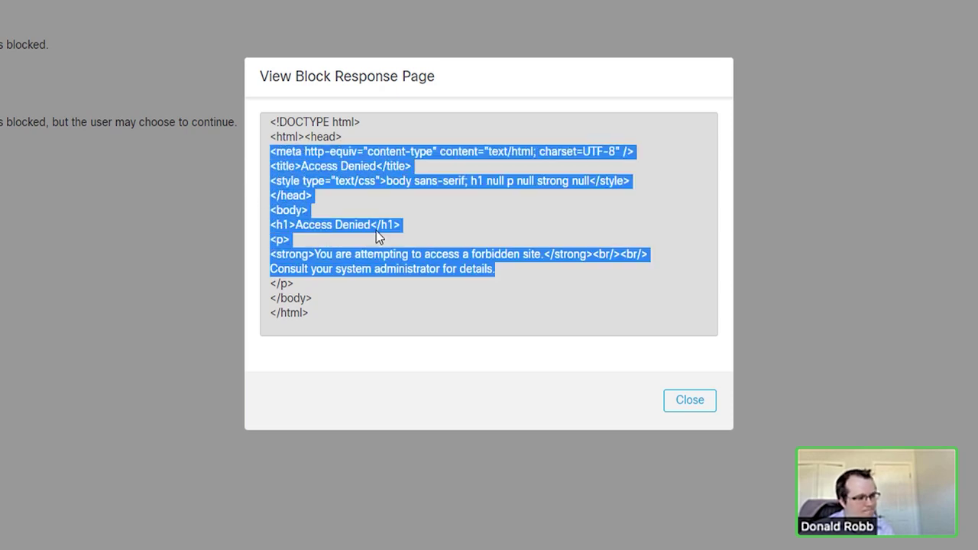
click(364, 189)
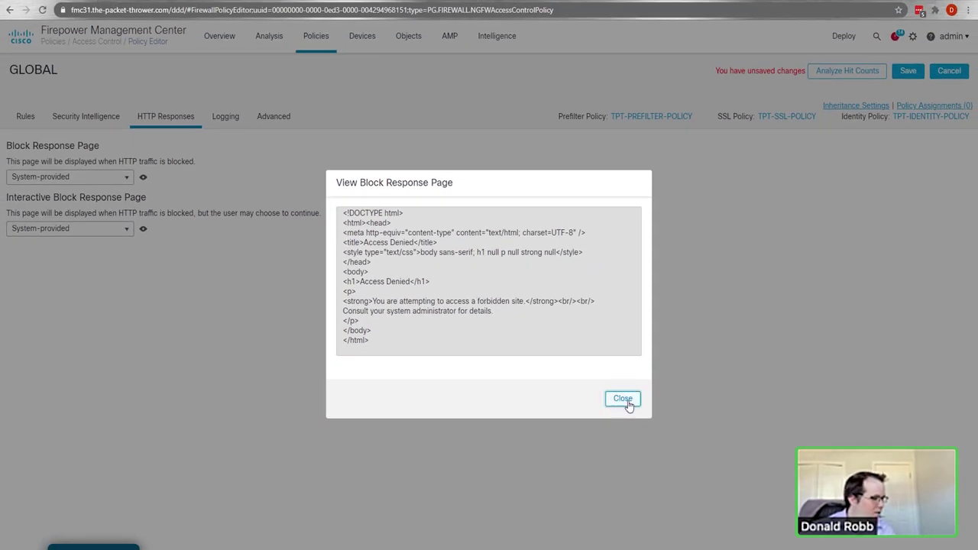
click(623, 399)
click(226, 118)
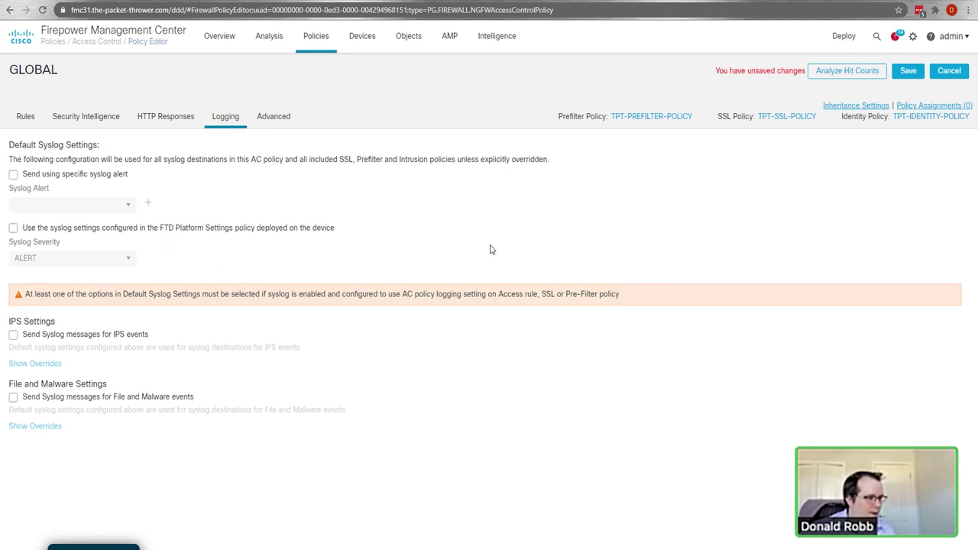
Step: Scroll through the GLOBAL policy's Advanced settings
click(273, 117)
scroll(384, 282, down, 5)
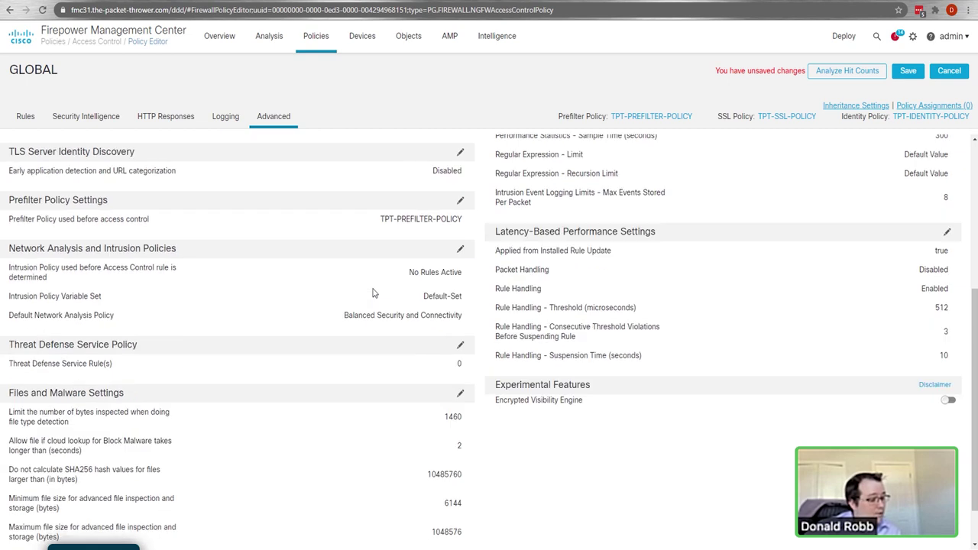
scroll(505, 478, up, 3)
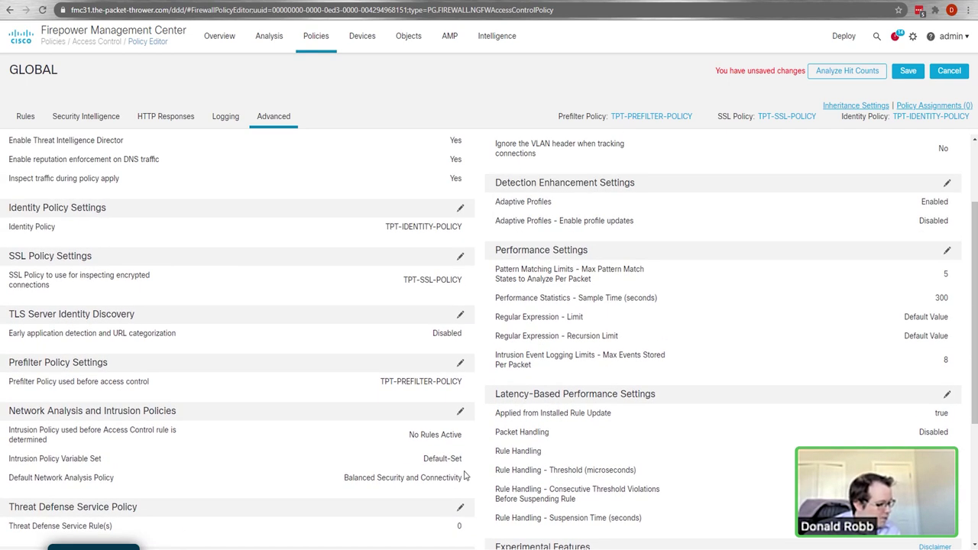
scroll(465, 477, up, 3)
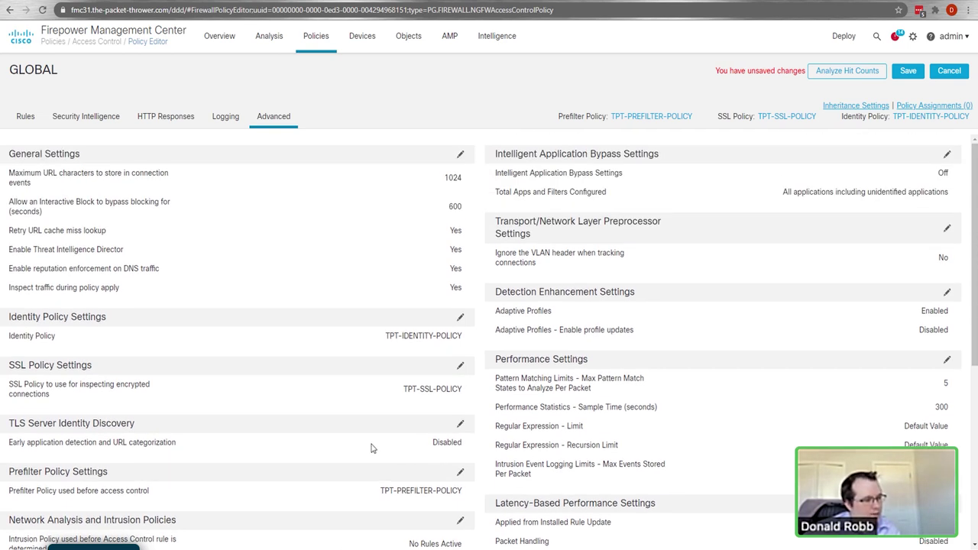
scroll(326, 372, down, 3)
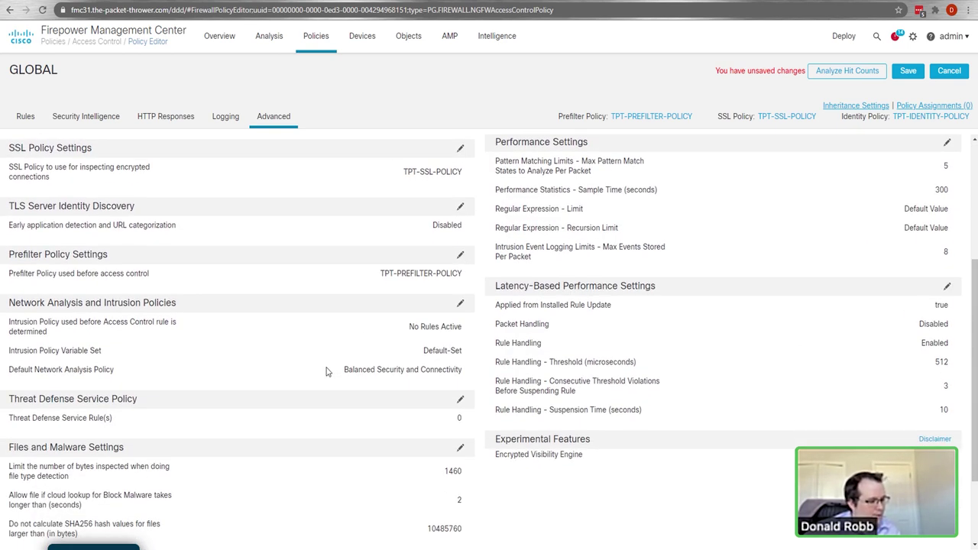
scroll(327, 371, down, 1)
scroll(673, 481, down, 1)
scroll(666, 481, up, 5)
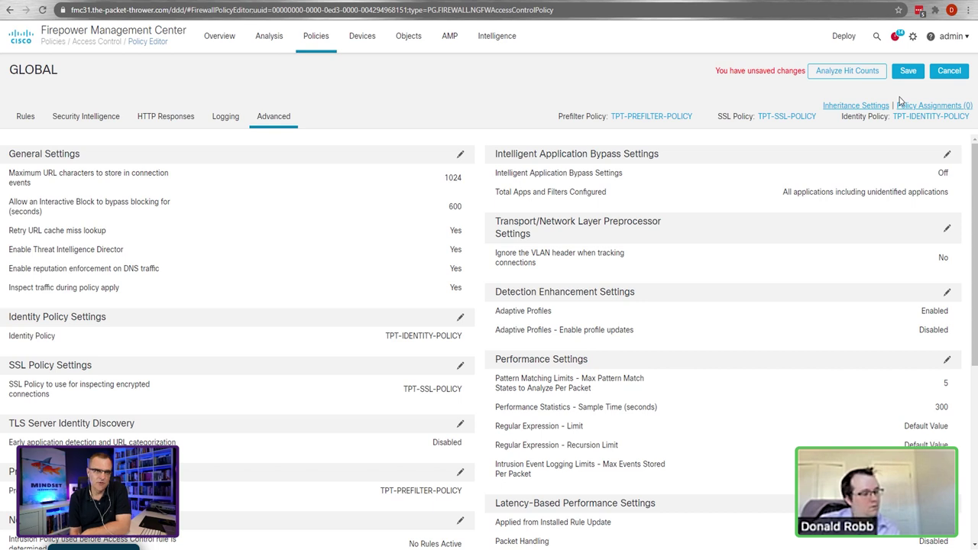
Step: Save the GLOBAL access control policy and go to the Intrusion Policies list
click(914, 72)
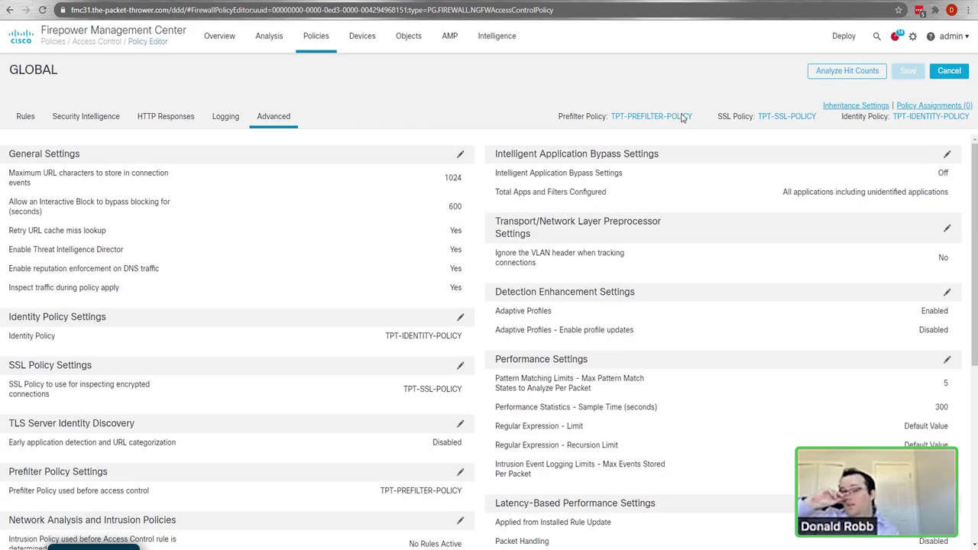
click(315, 43)
click(325, 99)
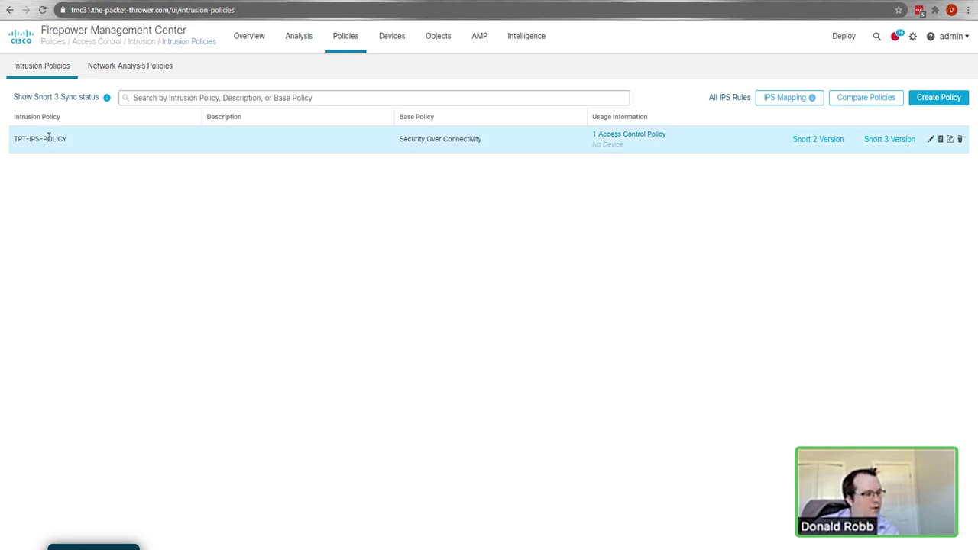
Step: Open and cancel TPT-IPS-POLICY's edit dialog twice, then view its Snort 3 rules
click(930, 141)
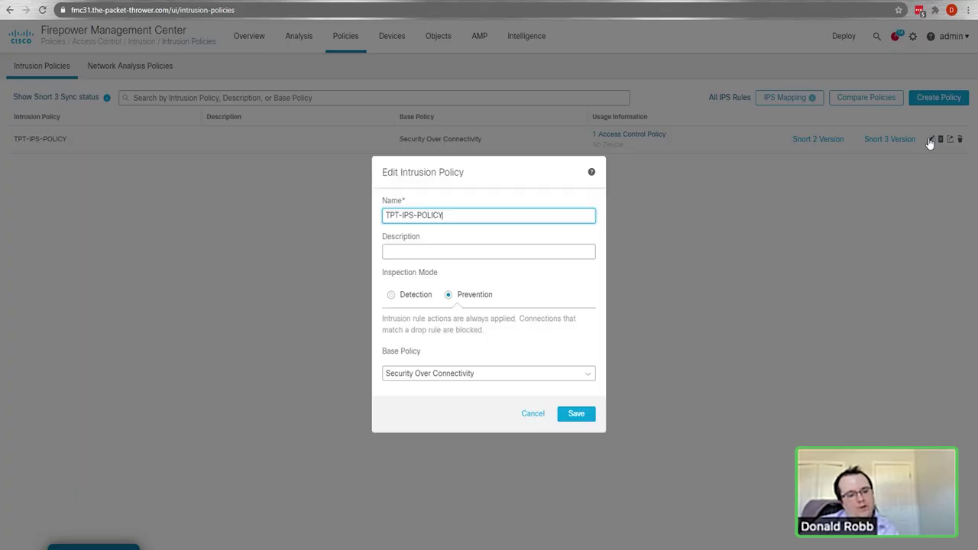
click(533, 417)
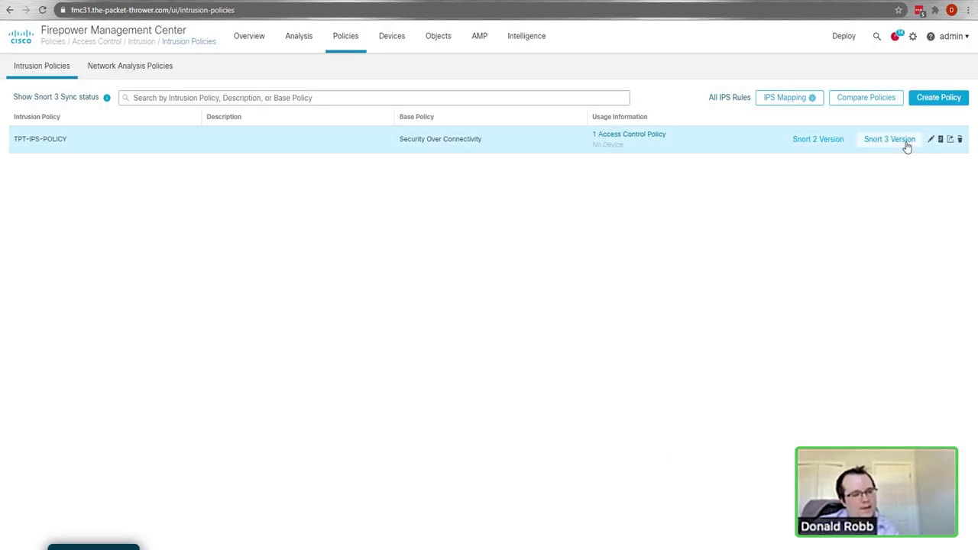
click(931, 141)
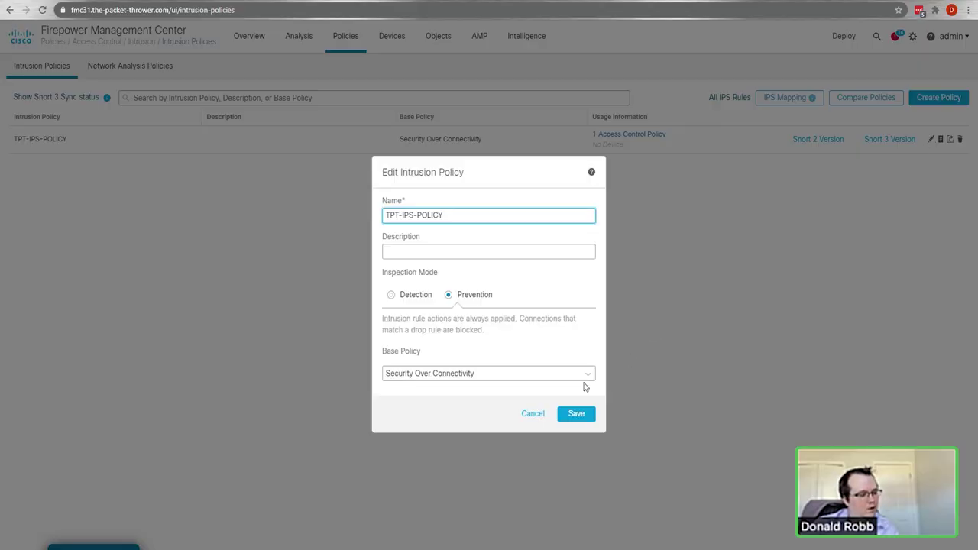
click(529, 415)
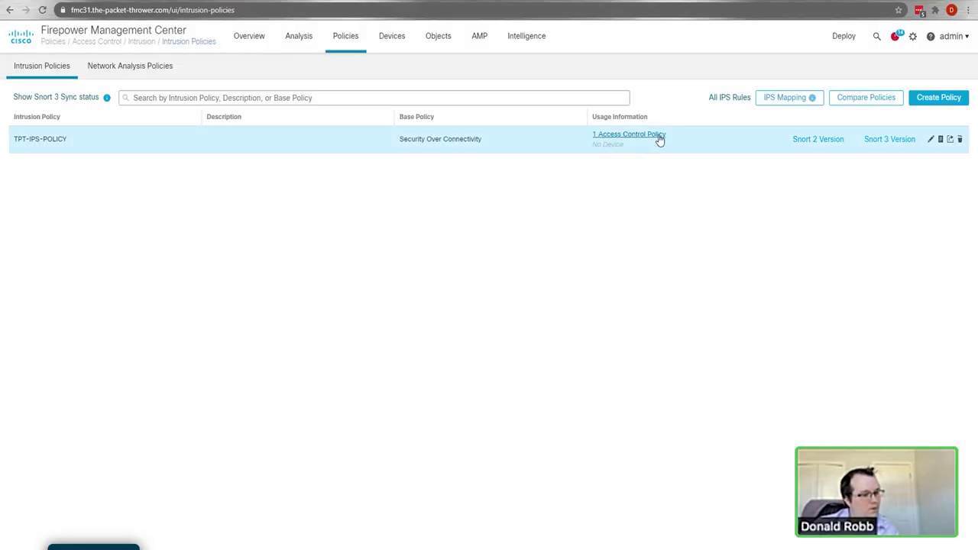
click(874, 143)
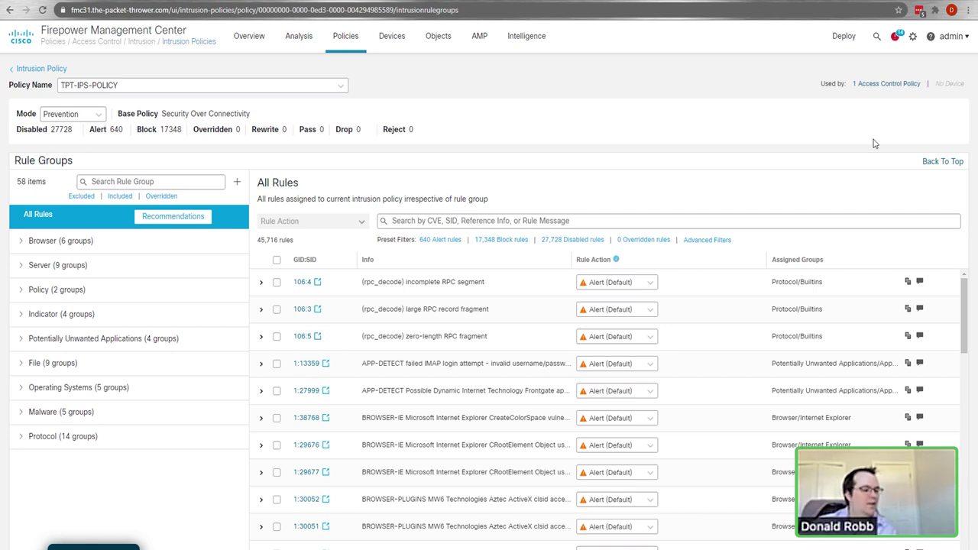
Step: Filter TPT-IPS-POLICY's rules by 'iis', leaving 219 matches
scroll(581, 359, down, 4)
scroll(660, 390, up, 5)
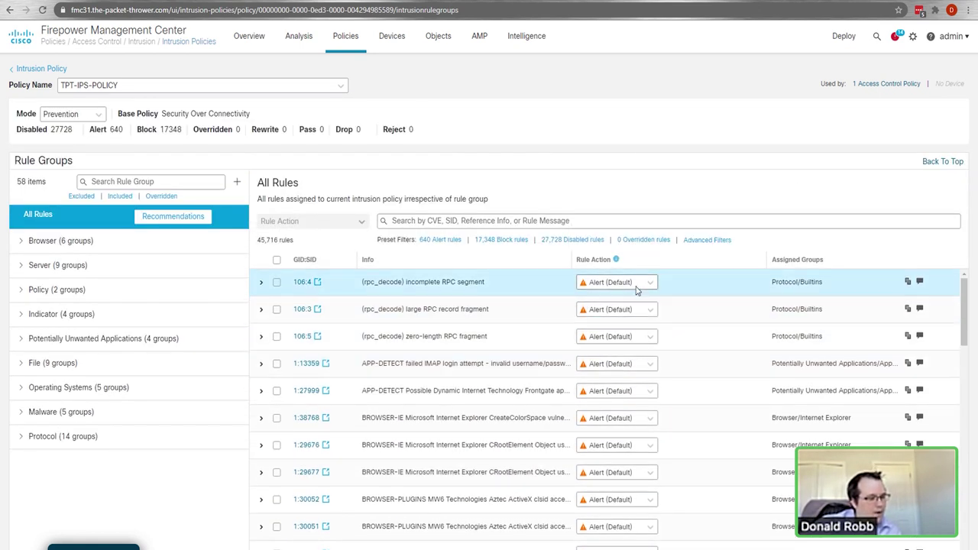
click(160, 273)
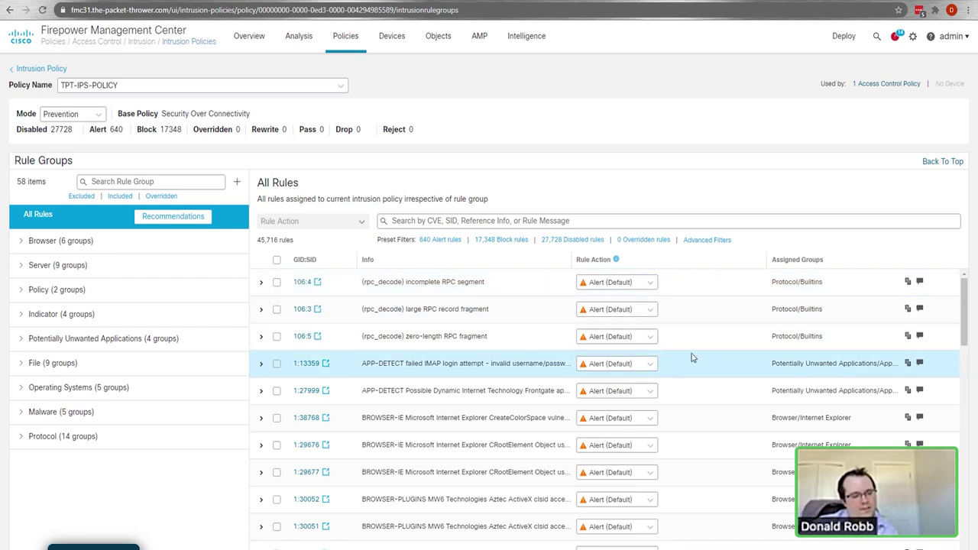
scroll(688, 354, down, 5)
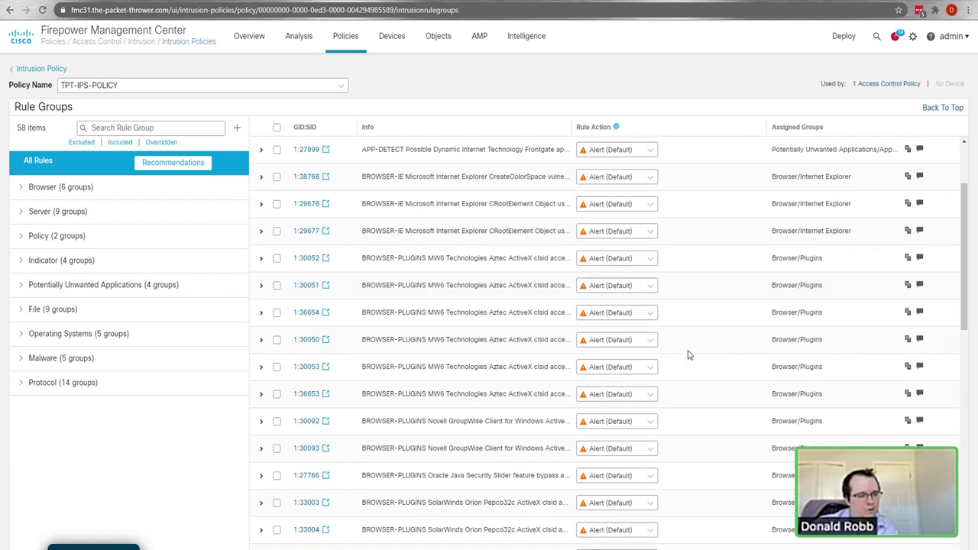
scroll(668, 368, up, 5)
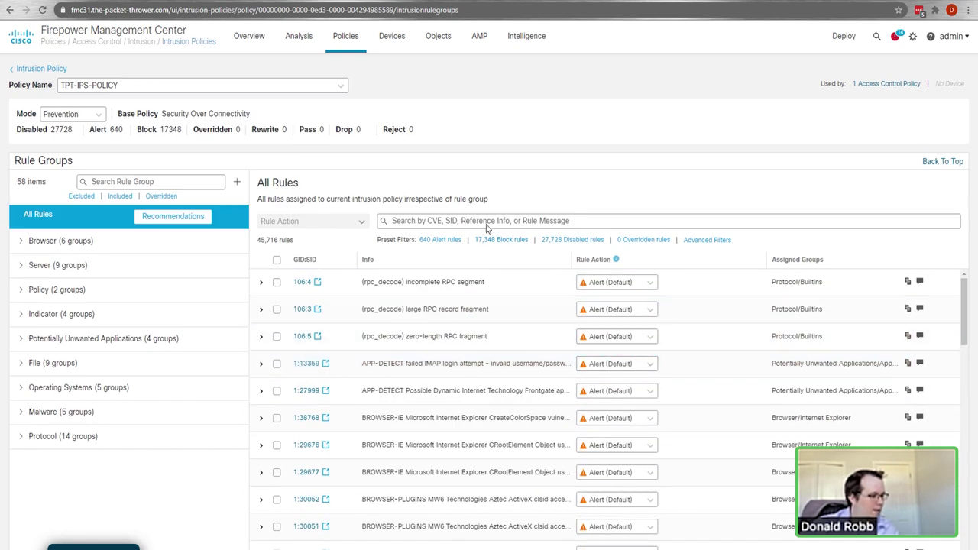
click(484, 220)
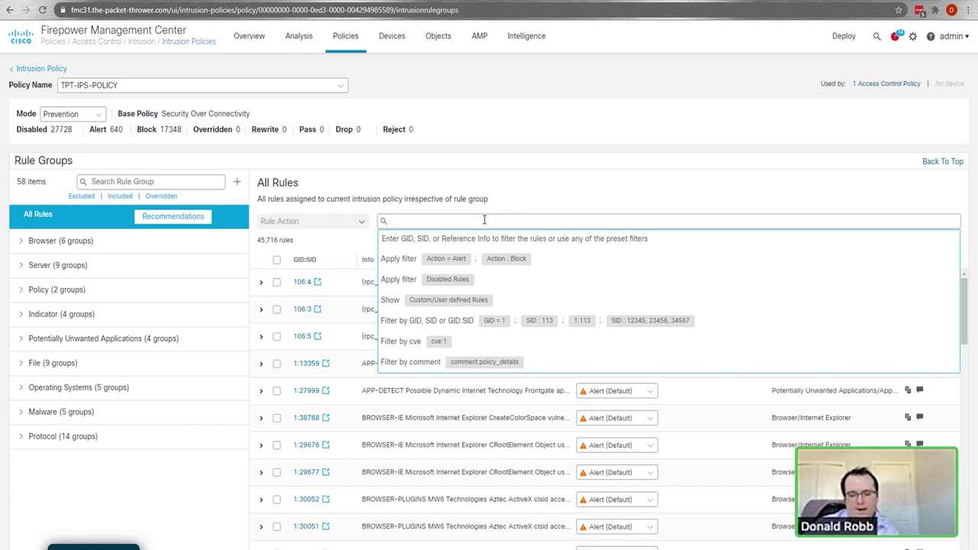
text(iis)
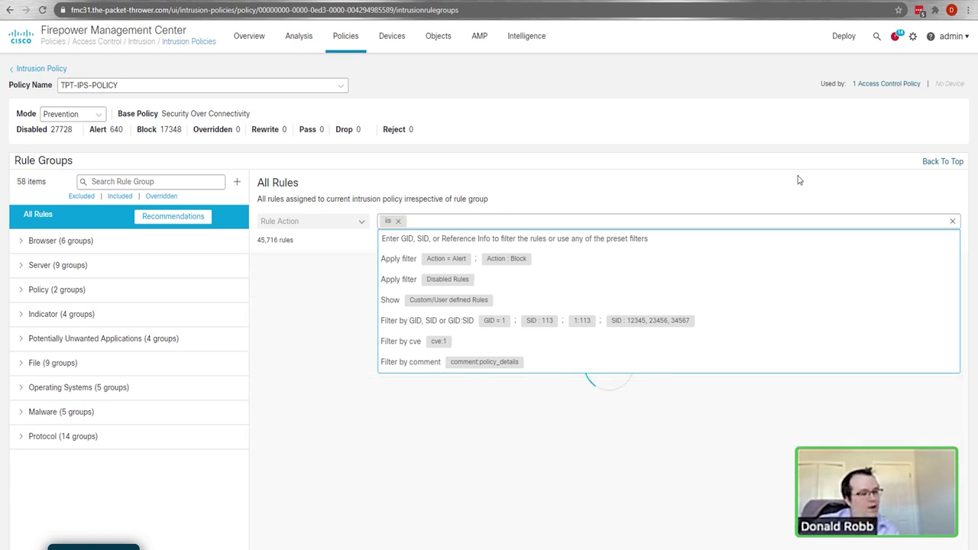
key(Return)
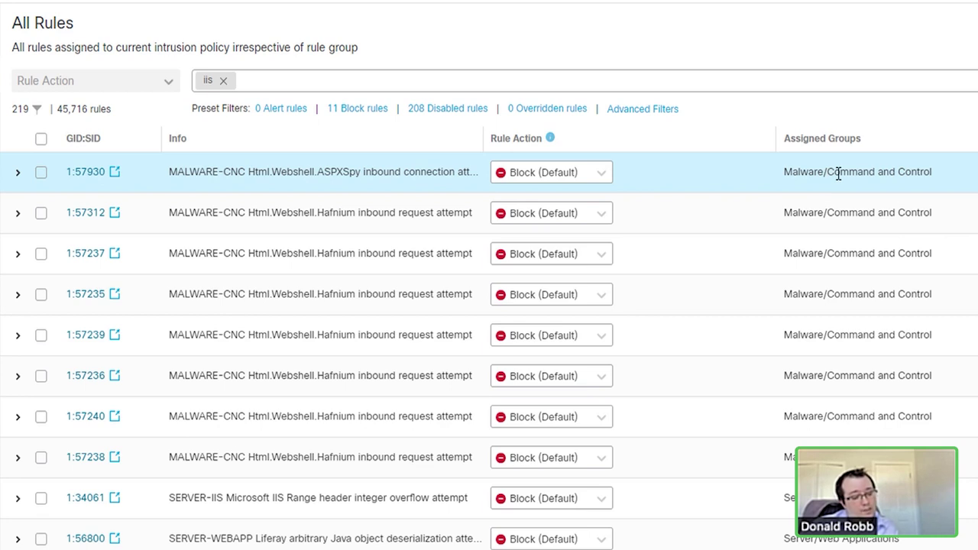
Step: Expand rule 1:34061 and open its snort.org documentation
scroll(540, 513, down, 1)
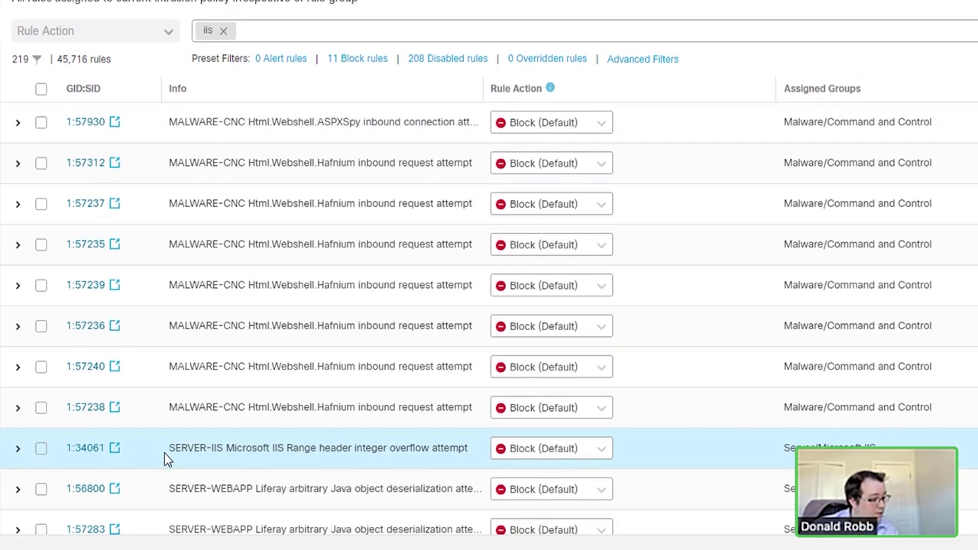
drag(228, 448, 350, 449)
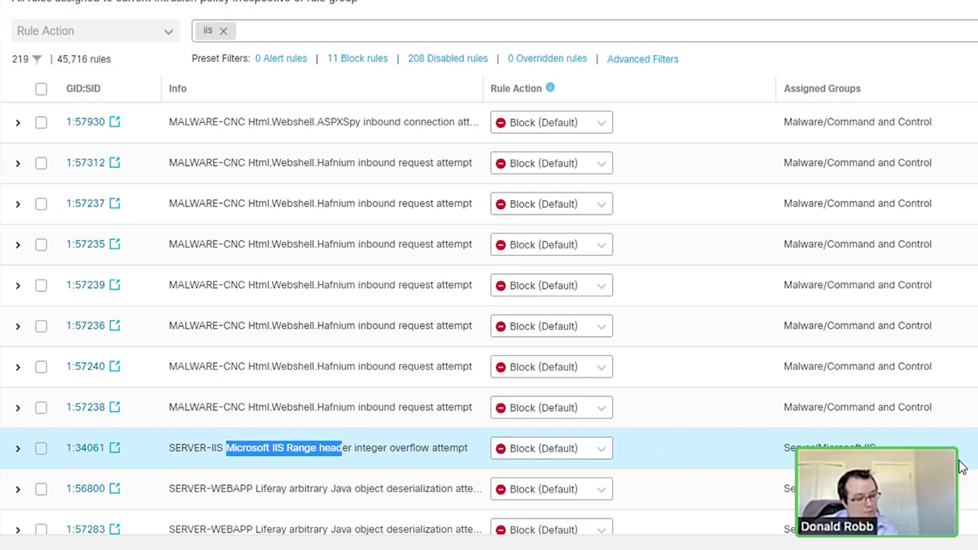
click(17, 448)
scroll(279, 390, down, 3)
scroll(279, 390, down, 3)
scroll(371, 207, up, 1)
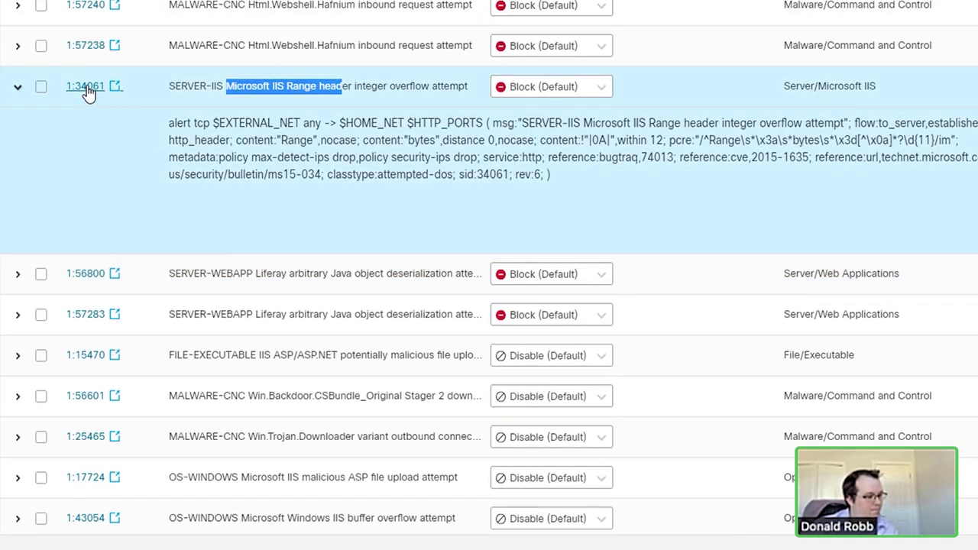
click(85, 86)
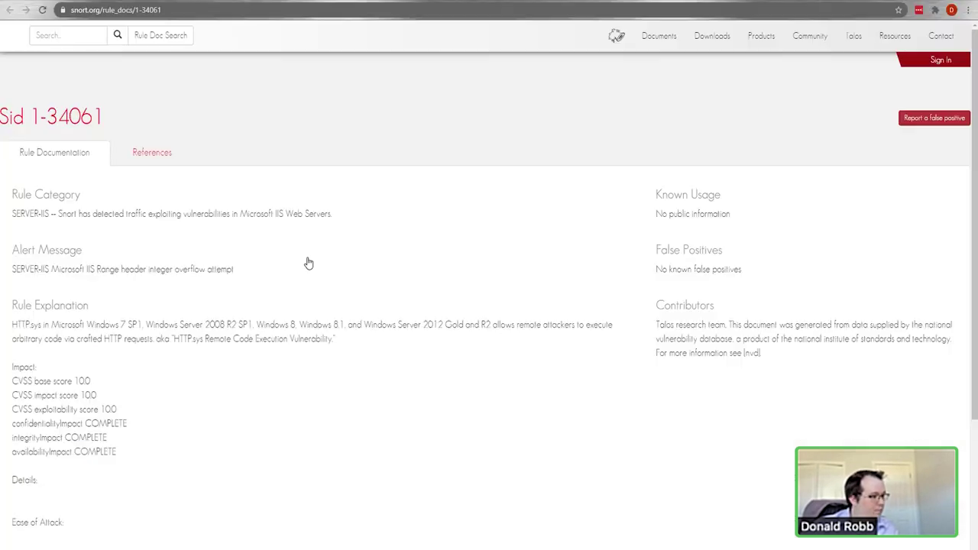
Step: Review Sid 1-34061's references, including CVE-2015-1635, then return to Firepower
scroll(450, 320, down, 3)
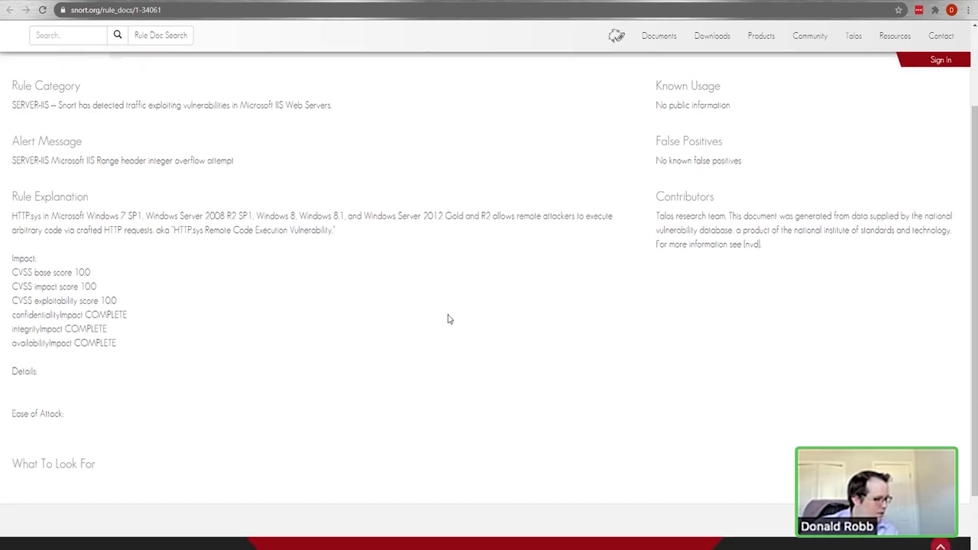
scroll(357, 331, up, 3)
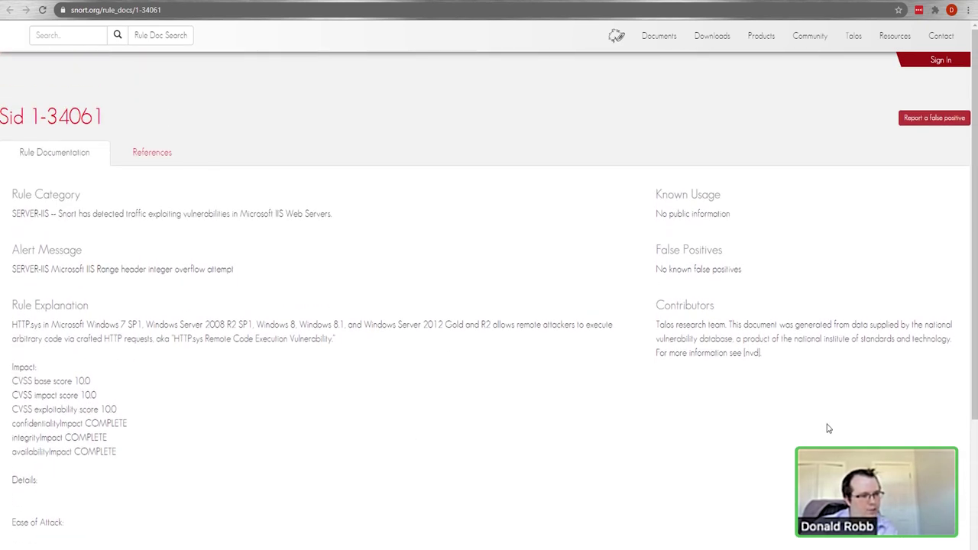
click(152, 158)
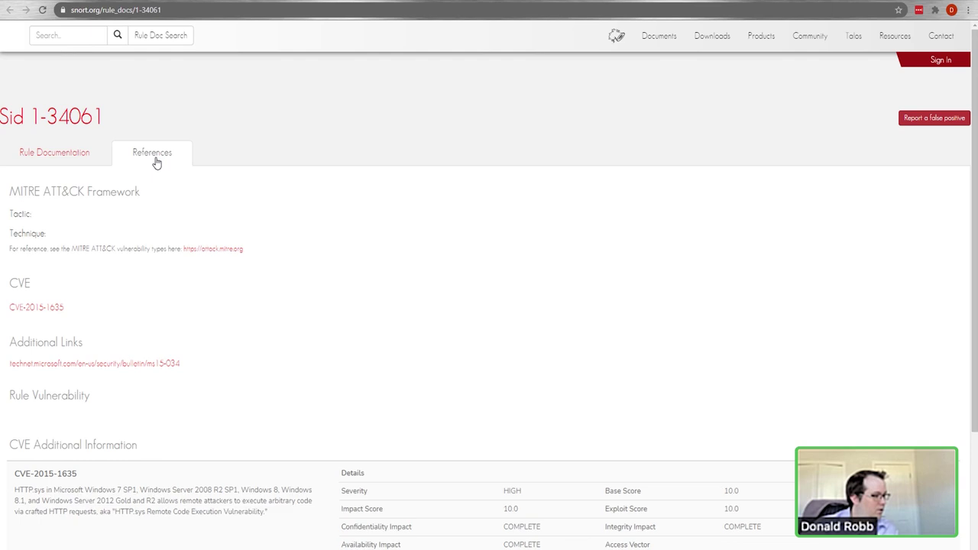
click(78, 1)
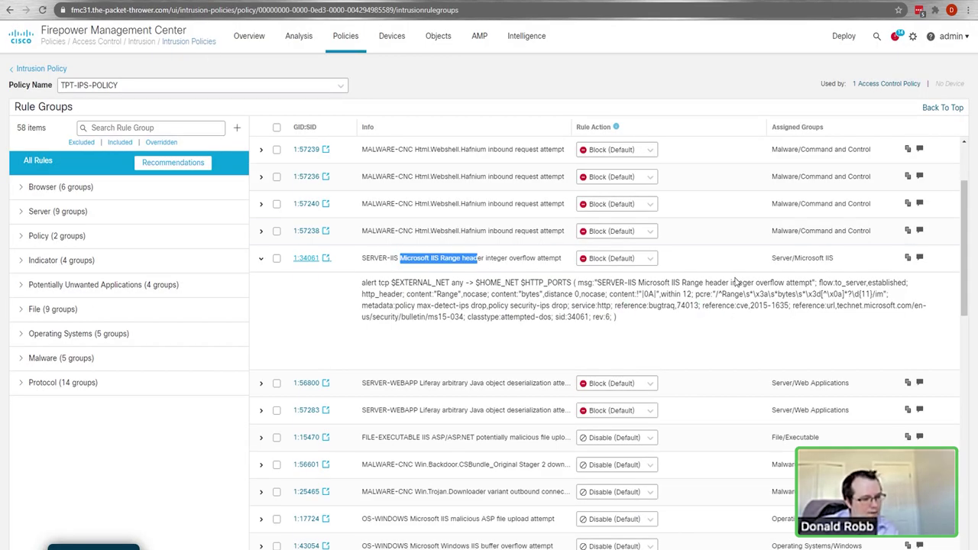
Step: Keep rule 1:34061 at Block, attempt rule recommendations, and cancel after the no-hosts error
click(608, 260)
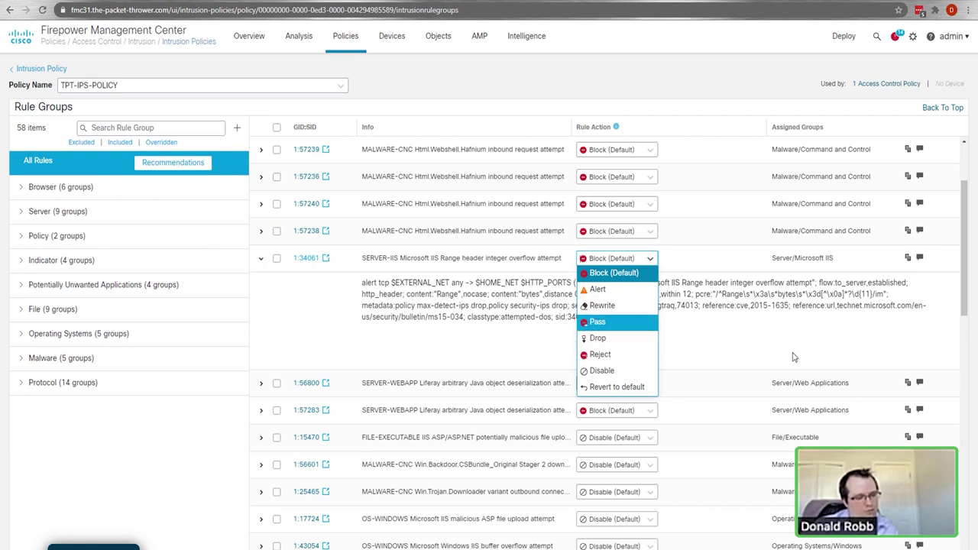
click(793, 357)
click(175, 164)
click(474, 311)
click(474, 316)
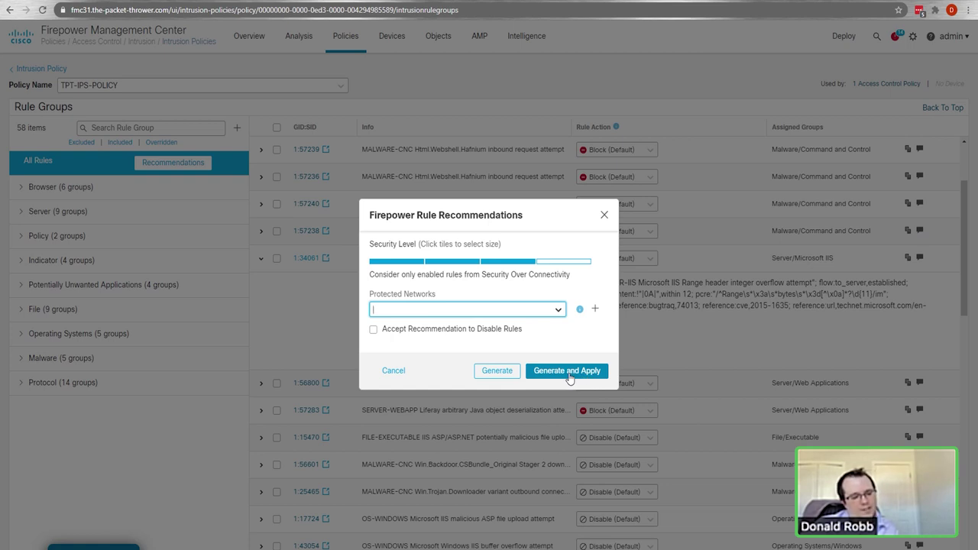
click(569, 375)
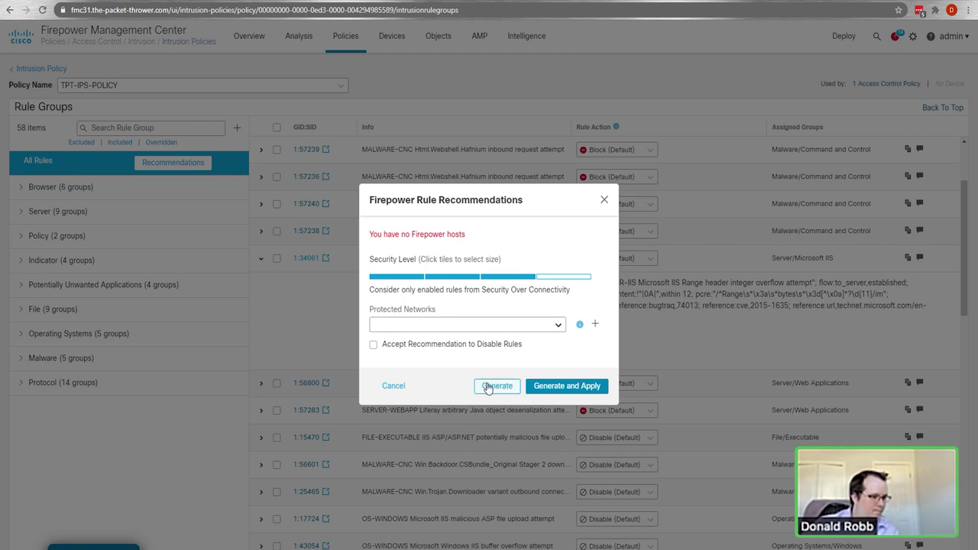
click(393, 386)
Step: Open TPT-FILE-POLICY, add a file rule for Office Documents, and set it to Block Malware
mouse_move(357, 49)
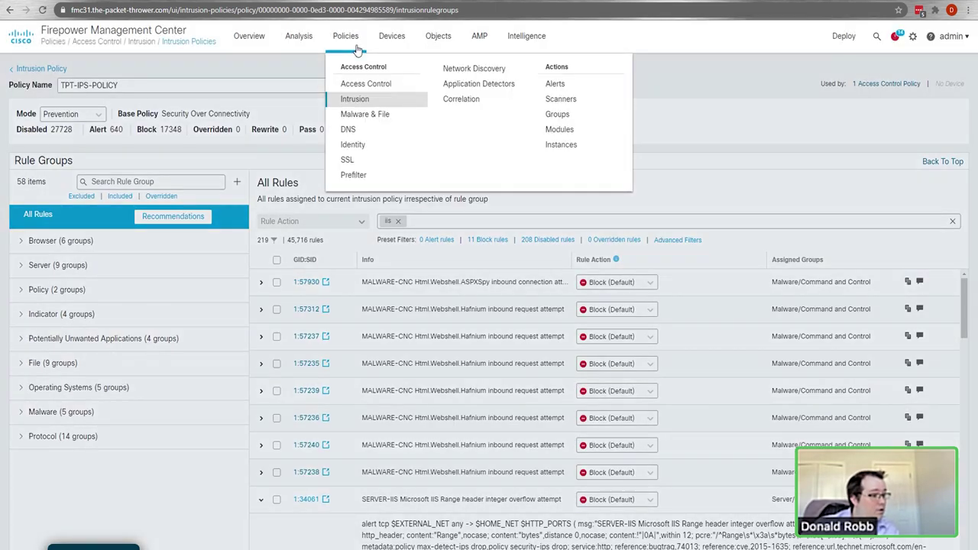
click(374, 121)
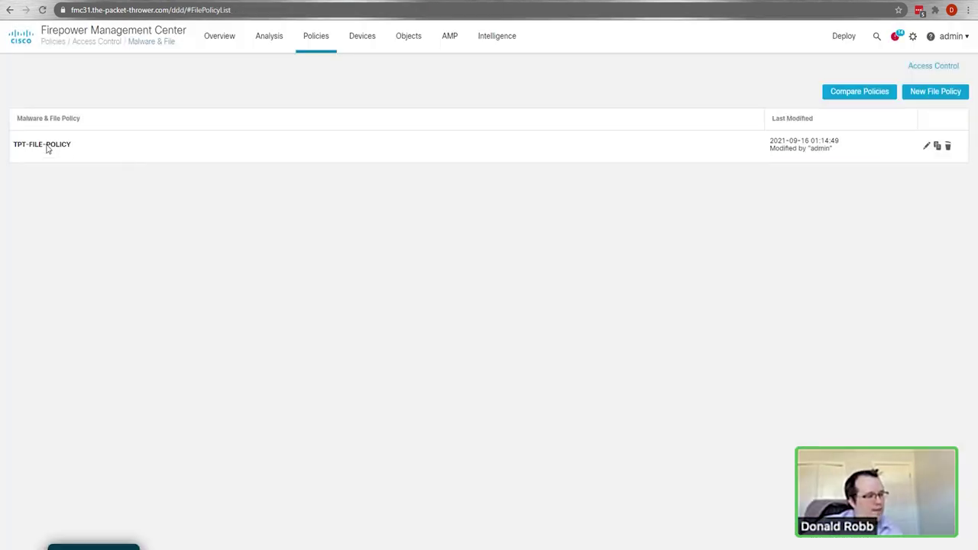
click(47, 148)
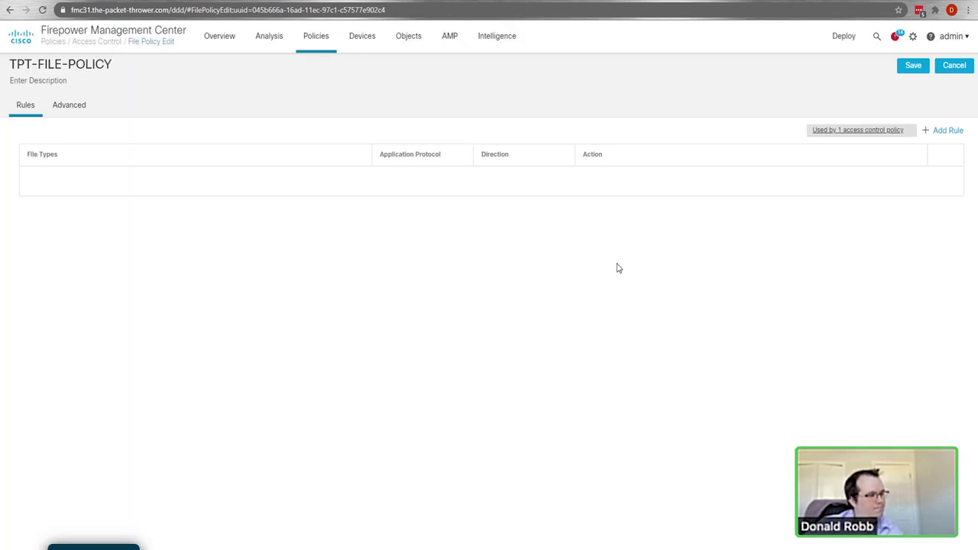
click(946, 130)
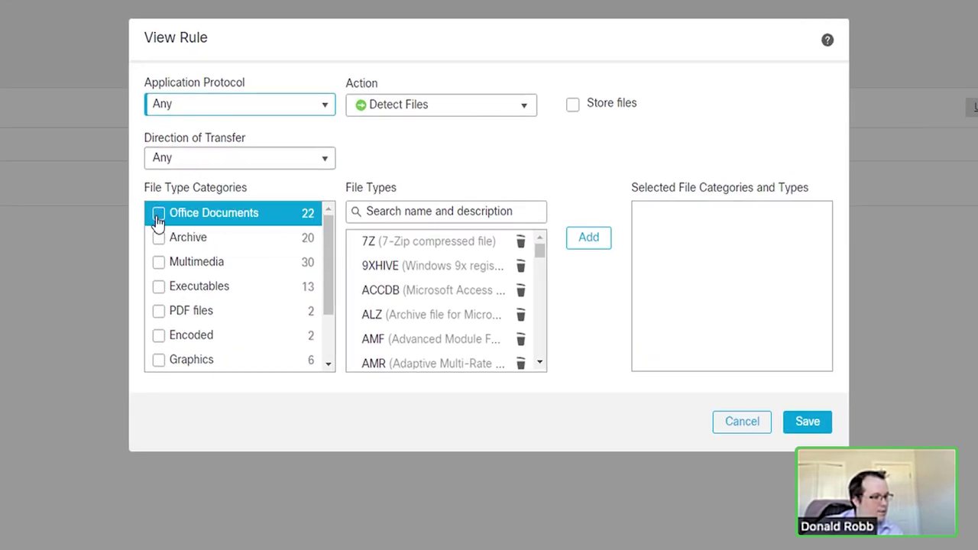
click(159, 214)
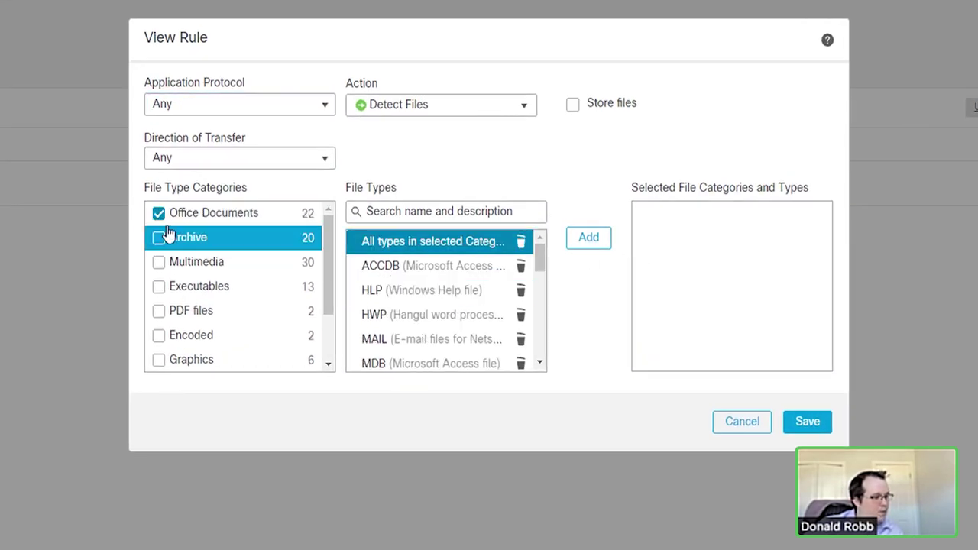
click(471, 115)
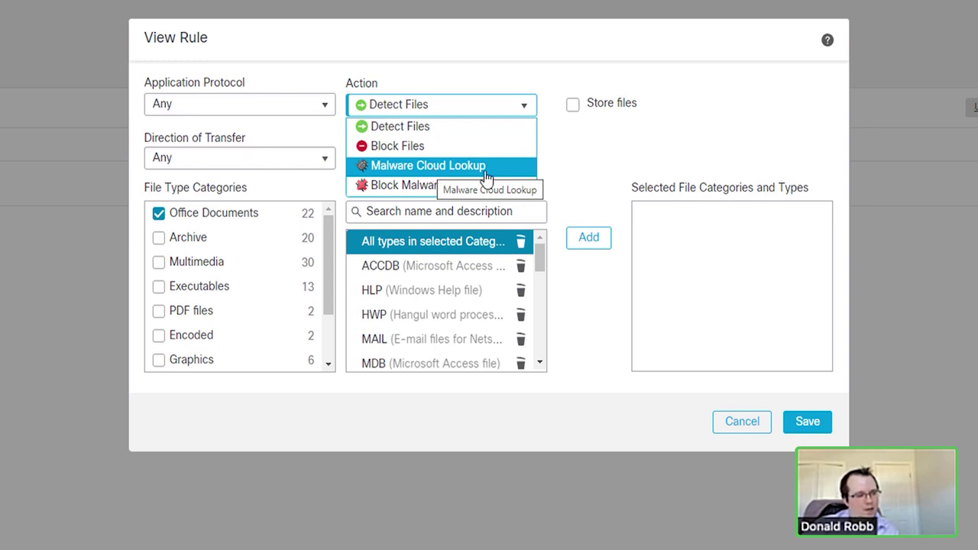
click(413, 186)
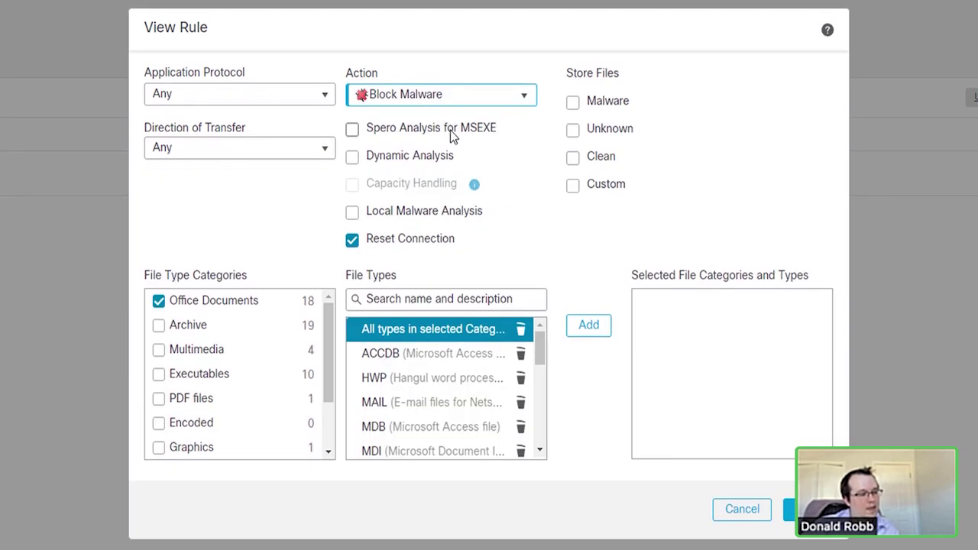
Step: Enable Spero, Dynamic, Capacity Handling and Local Malware Analysis; toggle Store Files on and off
click(367, 131)
click(419, 156)
click(450, 190)
click(445, 211)
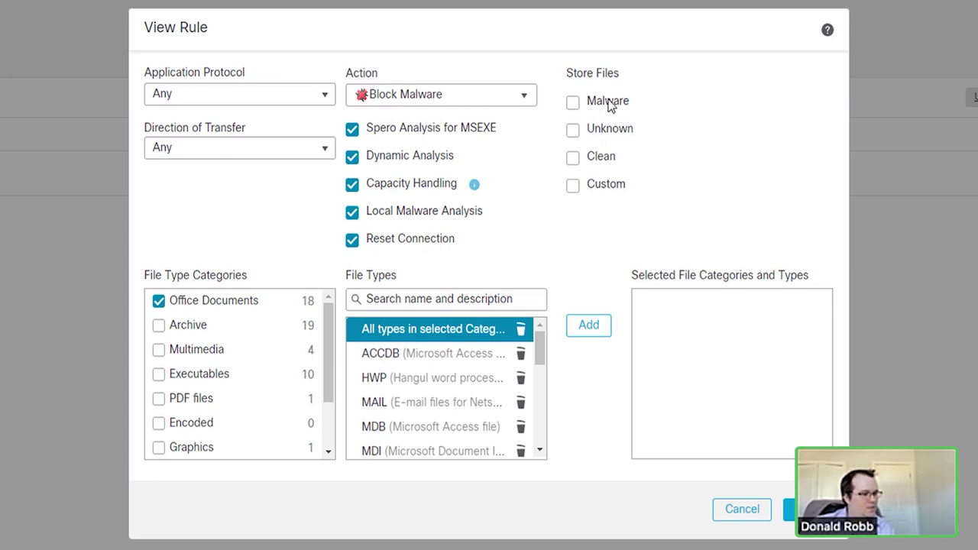
click(573, 112)
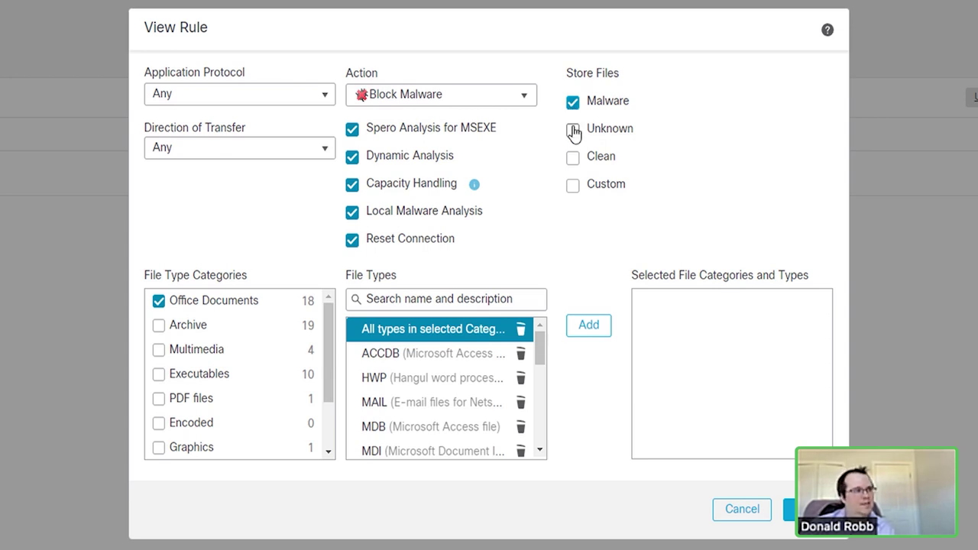
click(574, 105)
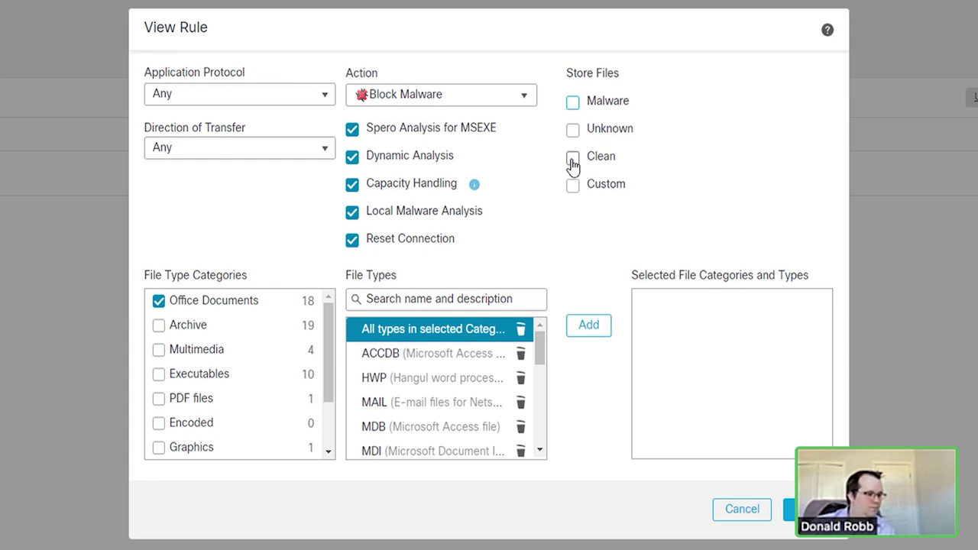
scroll(258, 380, down, 3)
scroll(247, 392, up, 3)
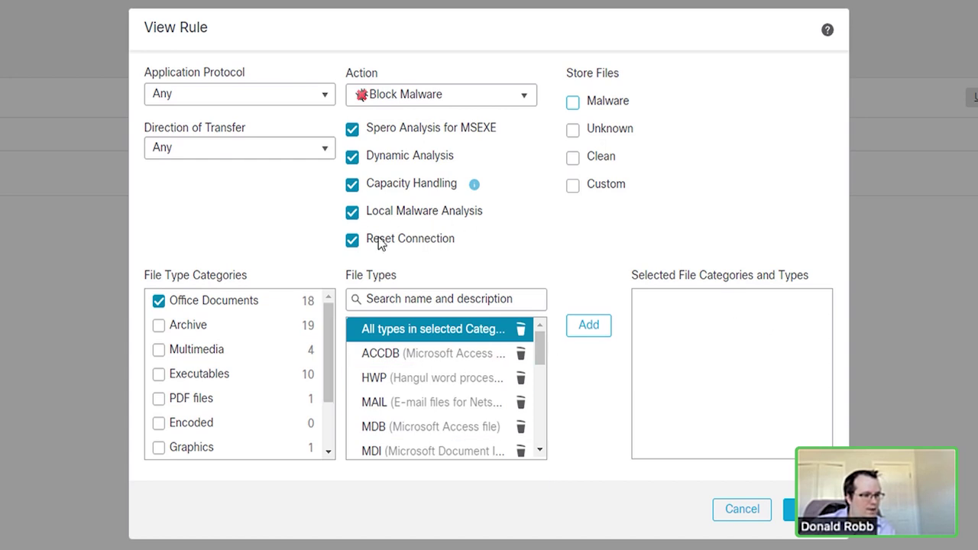
scroll(514, 416, down, 5)
scroll(514, 416, up, 5)
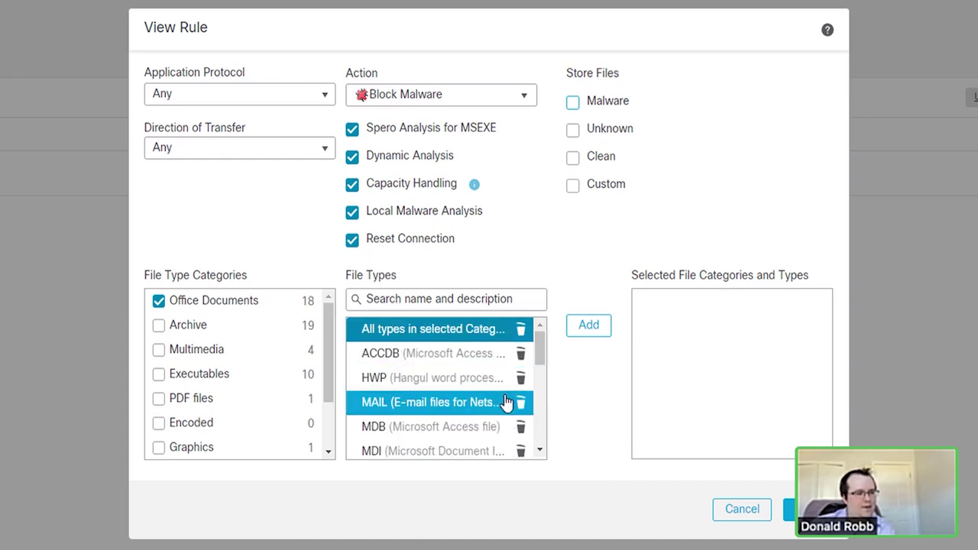
Step: Leave application protocol and transfer direction at Any, then discard the file rule
click(203, 99)
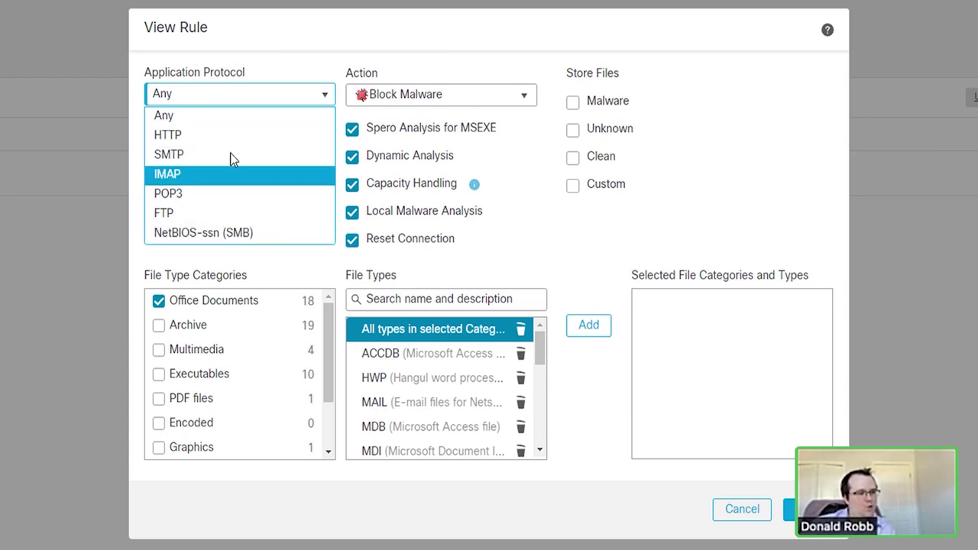
click(764, 201)
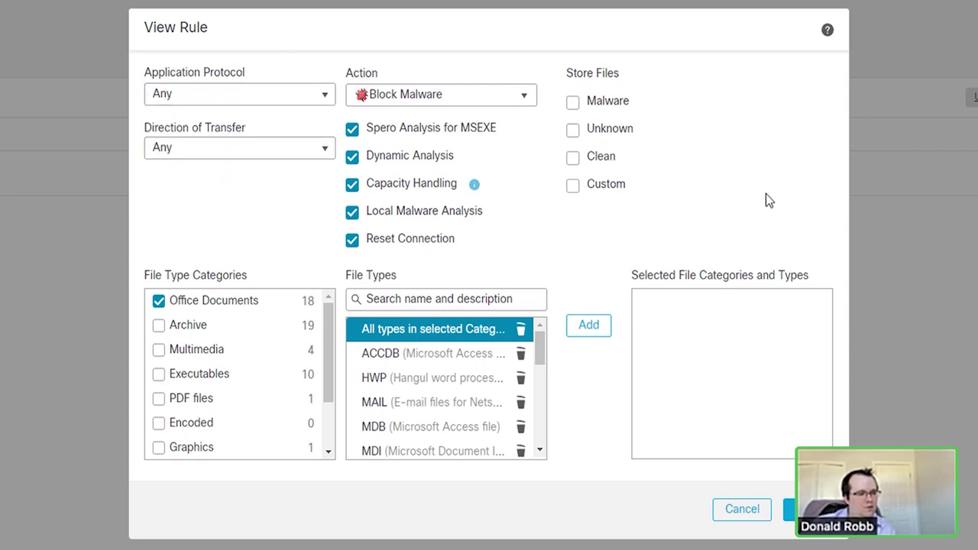
click(200, 152)
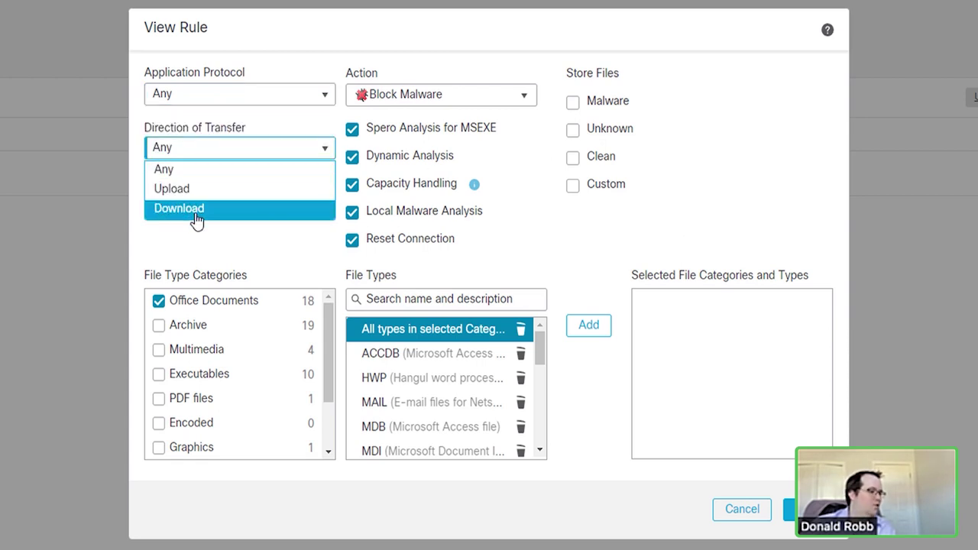
click(749, 236)
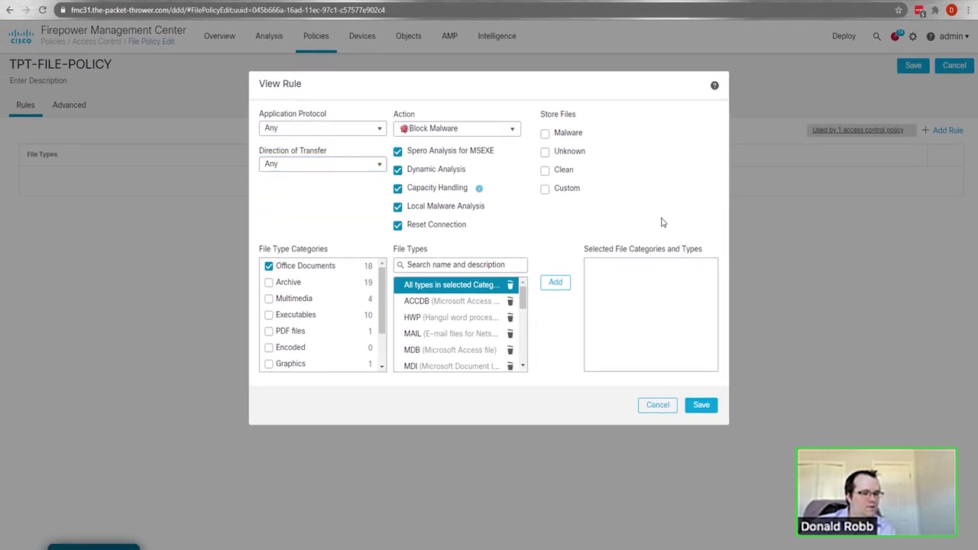
click(658, 405)
mouse_move(317, 48)
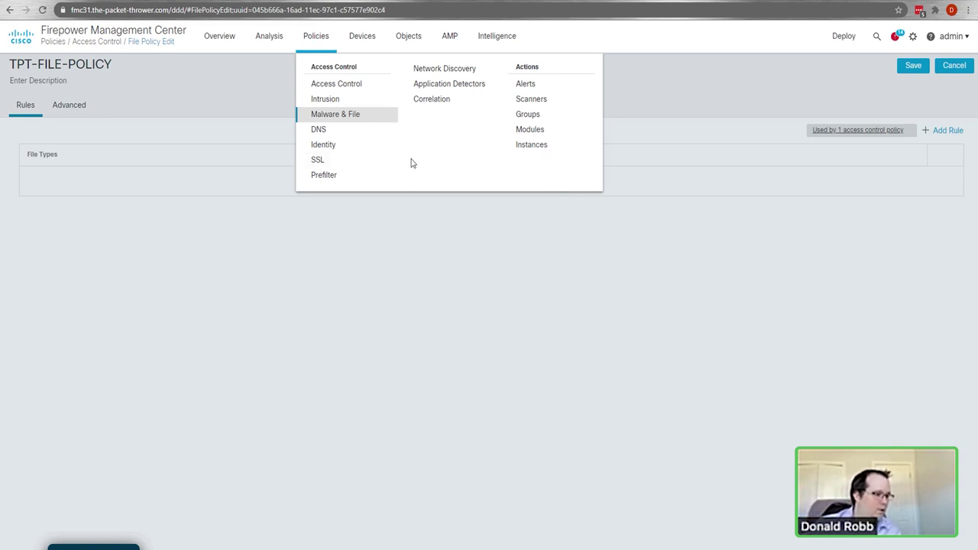
Step: Open TPT-IDENTITY-POLICY's Passive rule, check its Networks and Zones, and view the action choices
click(349, 144)
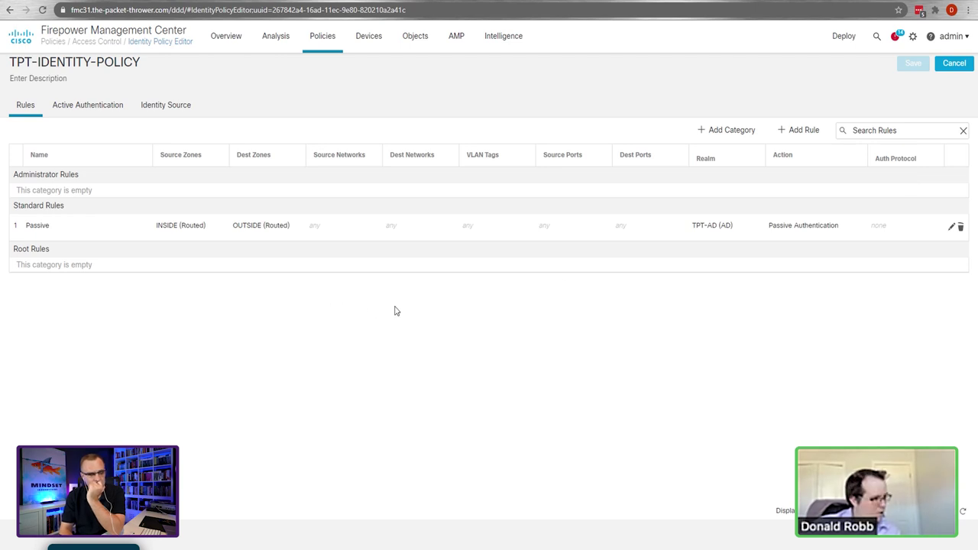
click(952, 228)
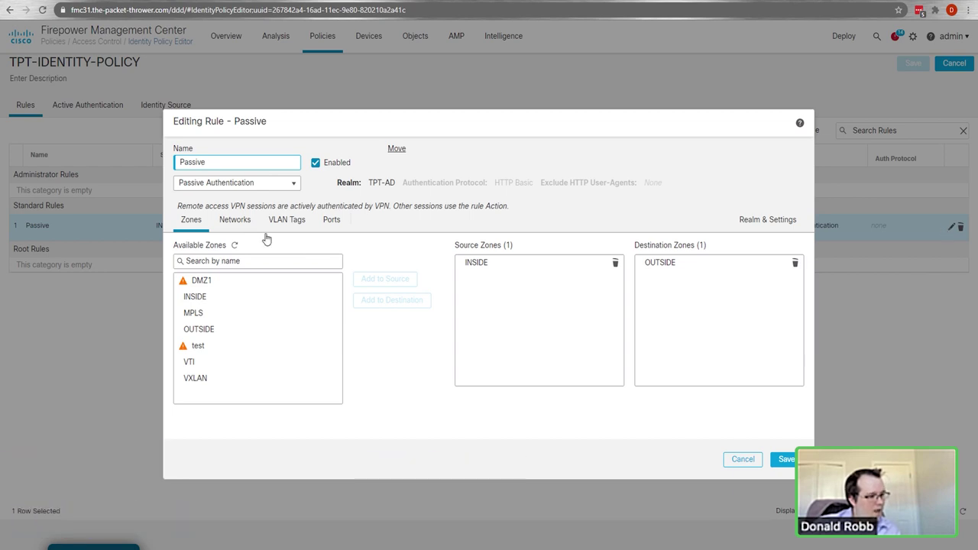
click(231, 221)
click(190, 222)
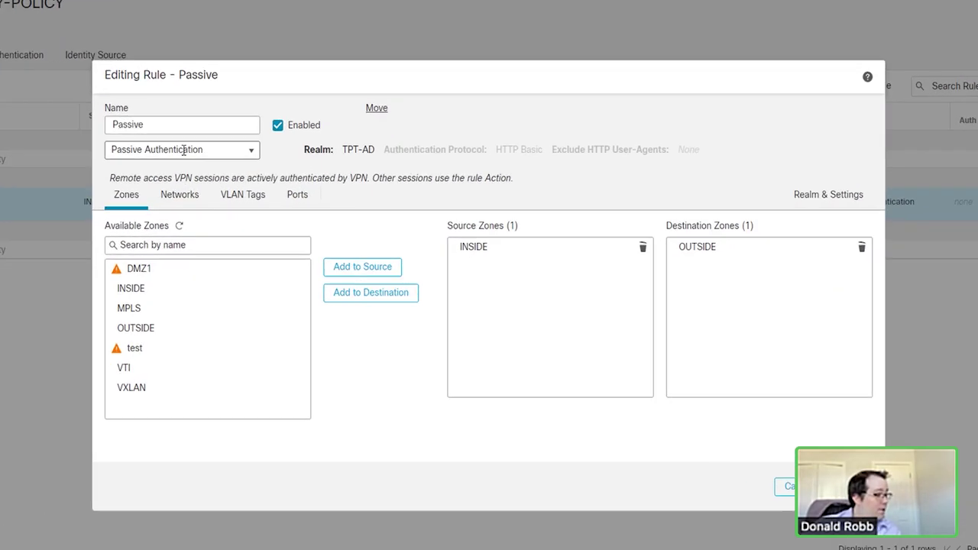
click(237, 183)
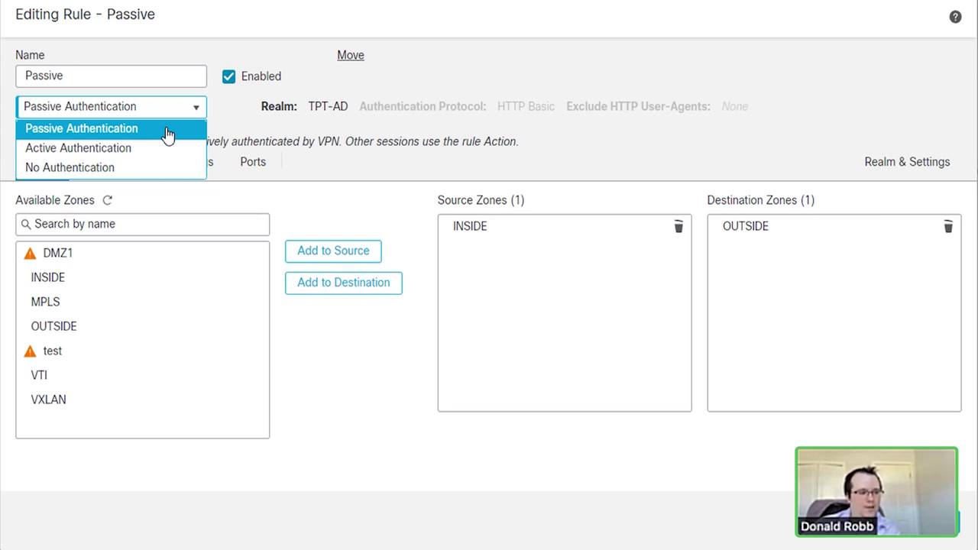
Step: Switch the Passive rule's action to Active Authentication, then revert it to Passive Authentication
click(167, 130)
click(149, 112)
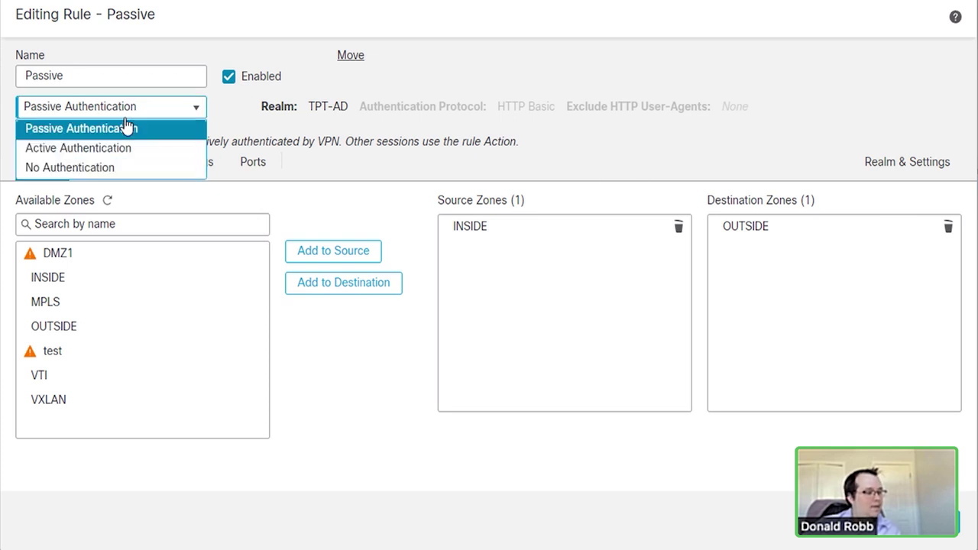
click(82, 147)
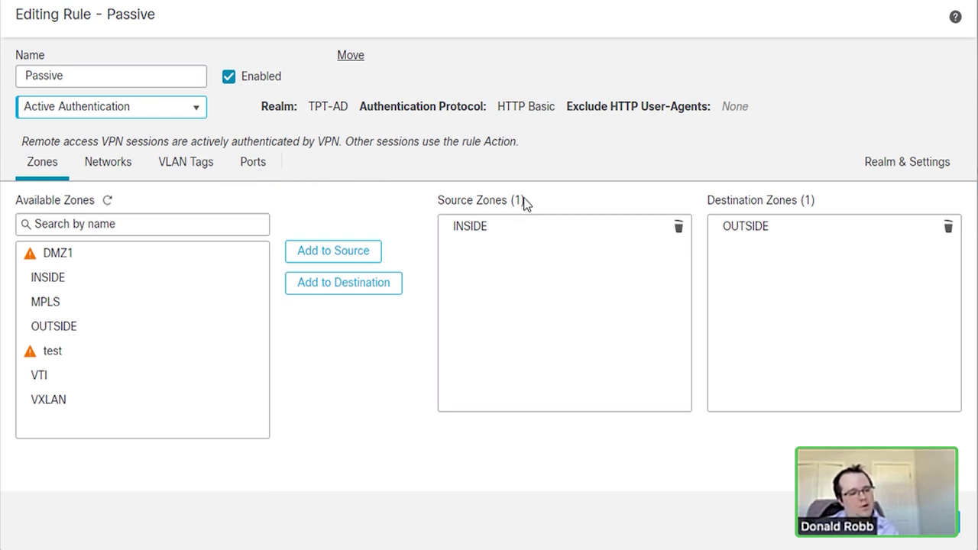
click(260, 247)
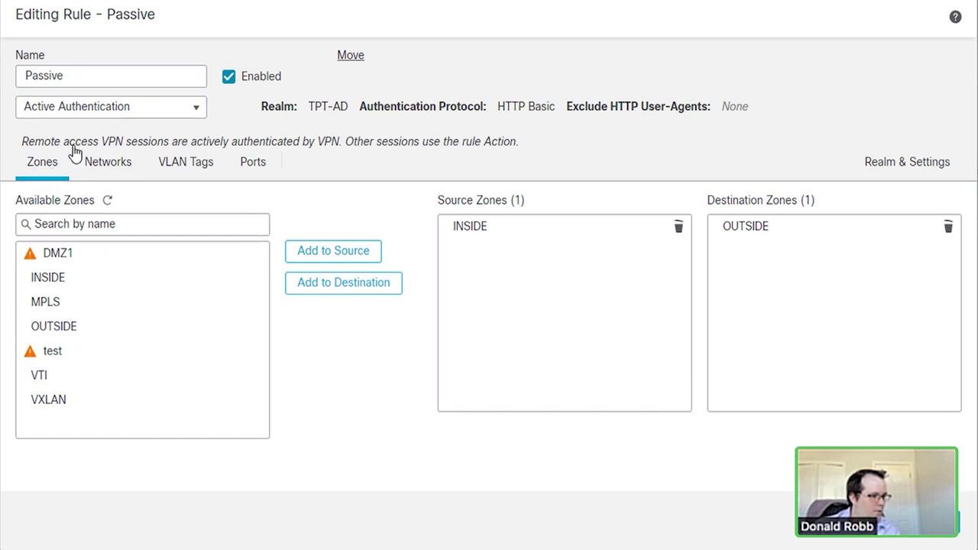
click(95, 119)
click(61, 128)
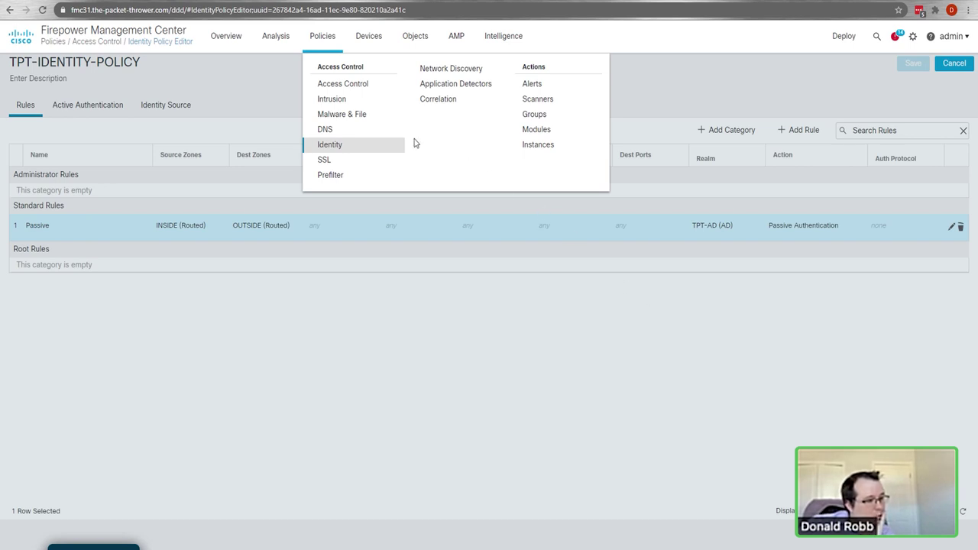
click(436, 105)
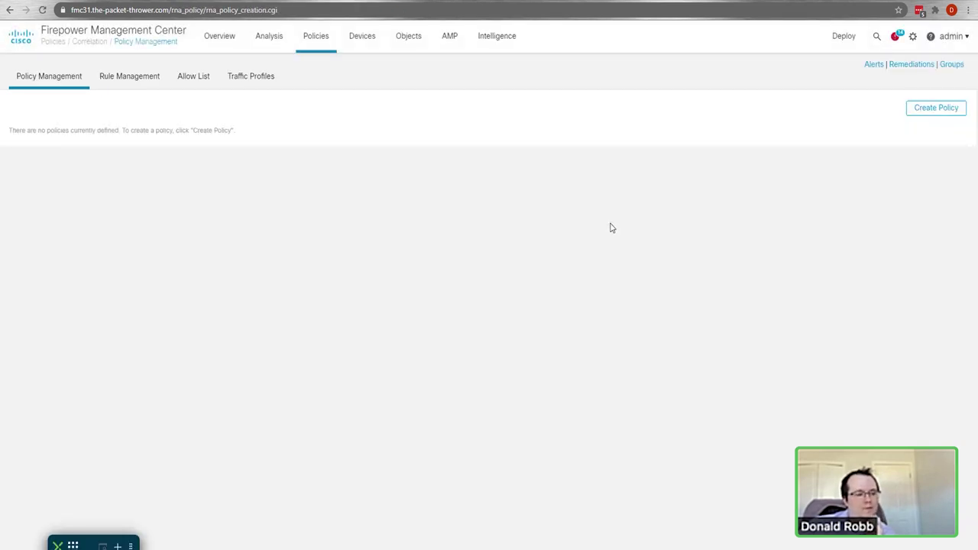
click(122, 83)
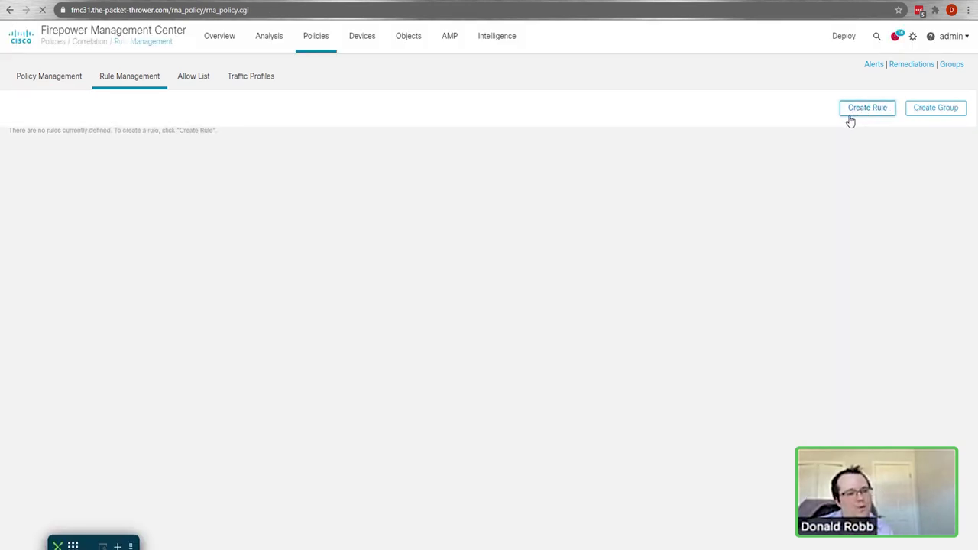
click(849, 118)
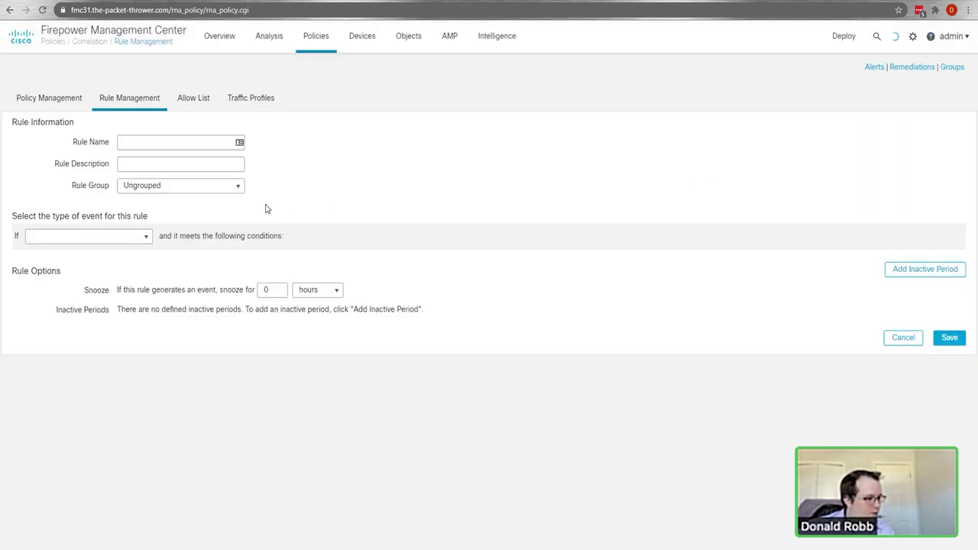
click(114, 241)
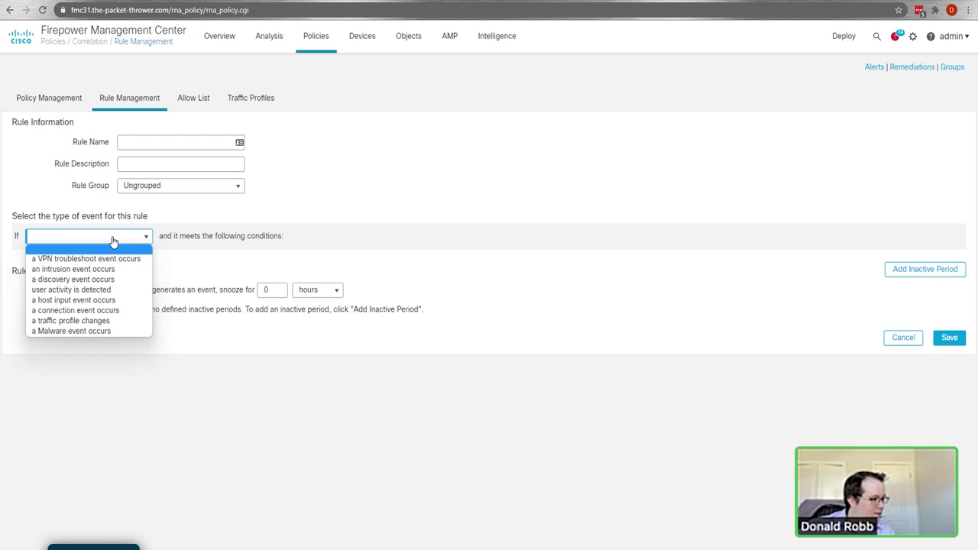
click(105, 331)
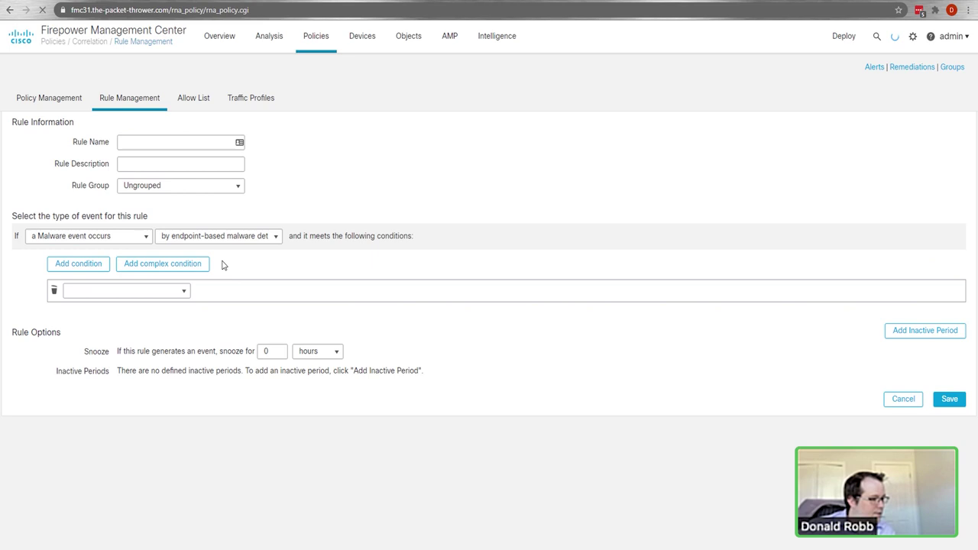
click(157, 291)
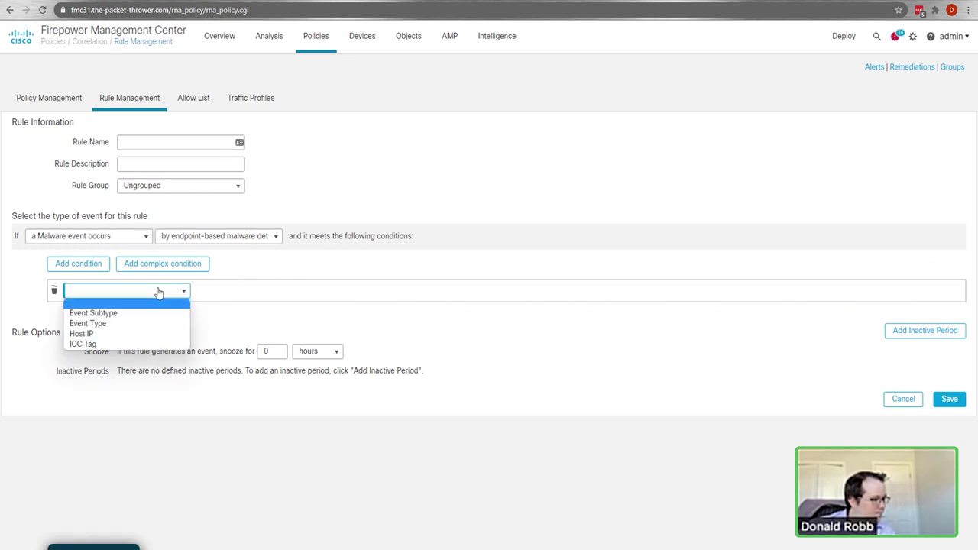
click(353, 326)
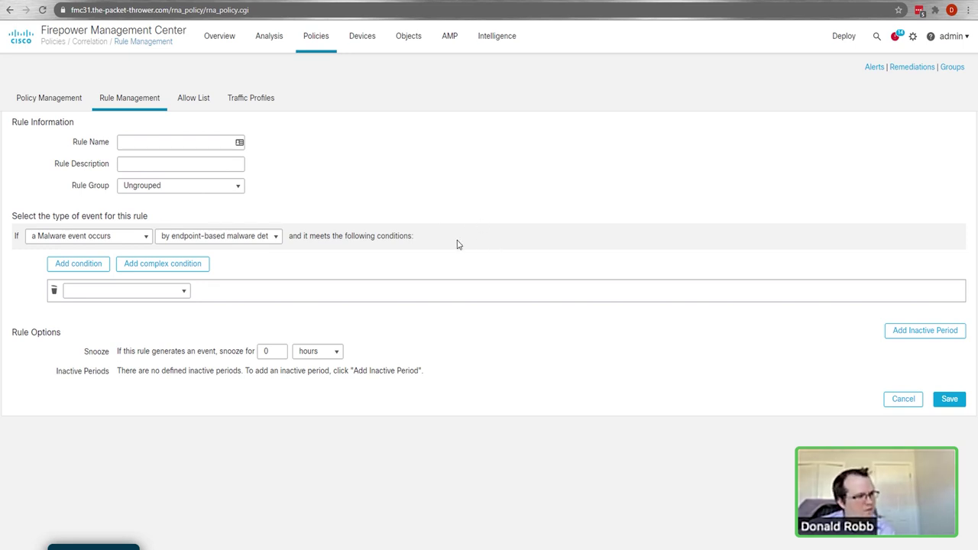
click(95, 240)
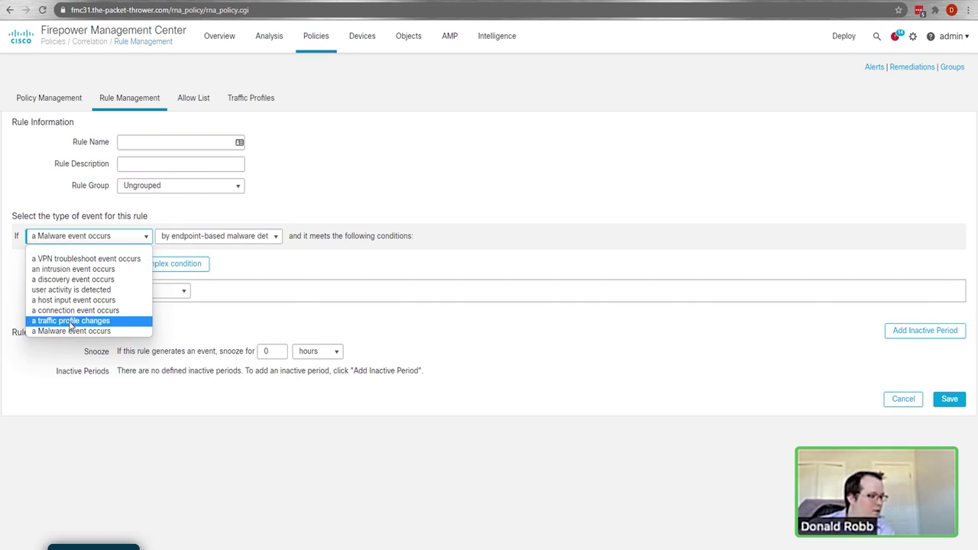
click(357, 193)
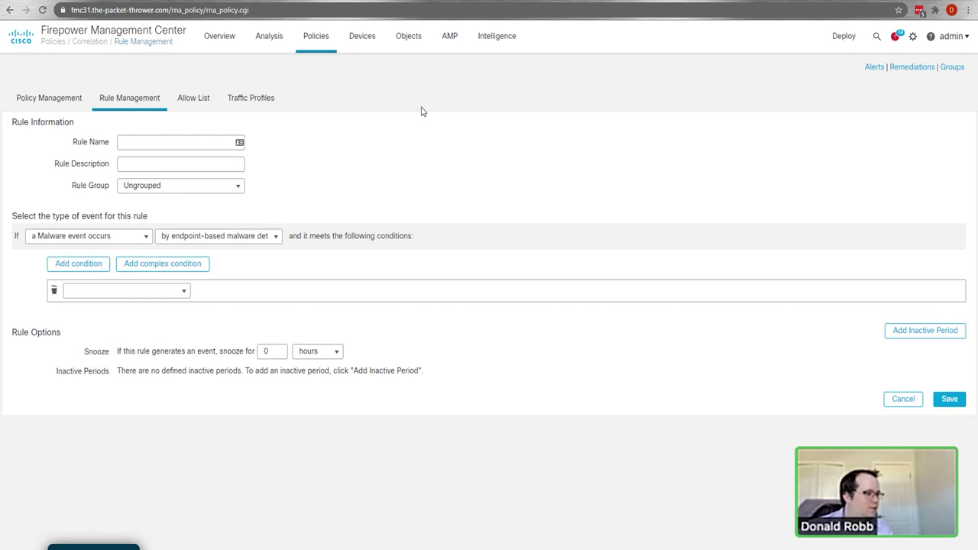
mouse_move(323, 48)
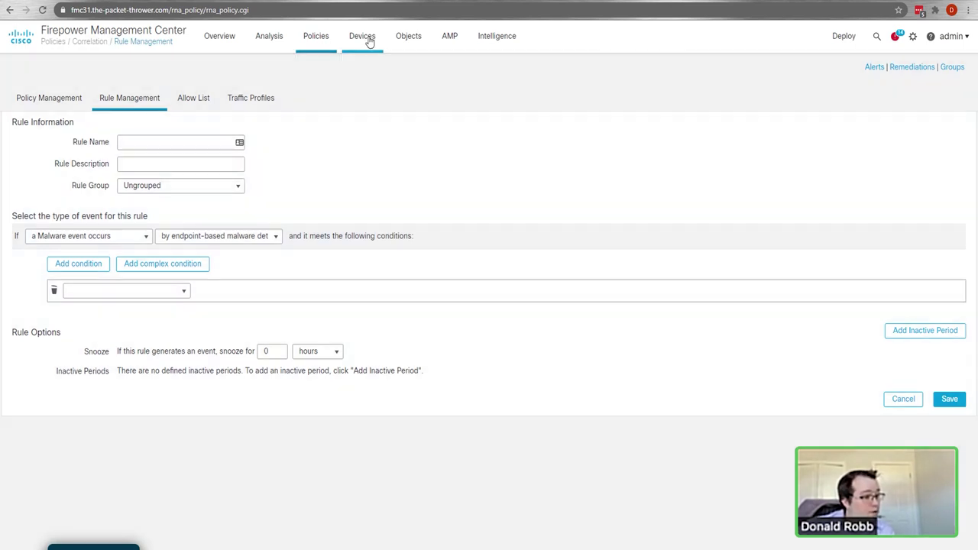
Step: Create a new Threat Defense NAT policy named David-DC1 and save it
mouse_move(363, 42)
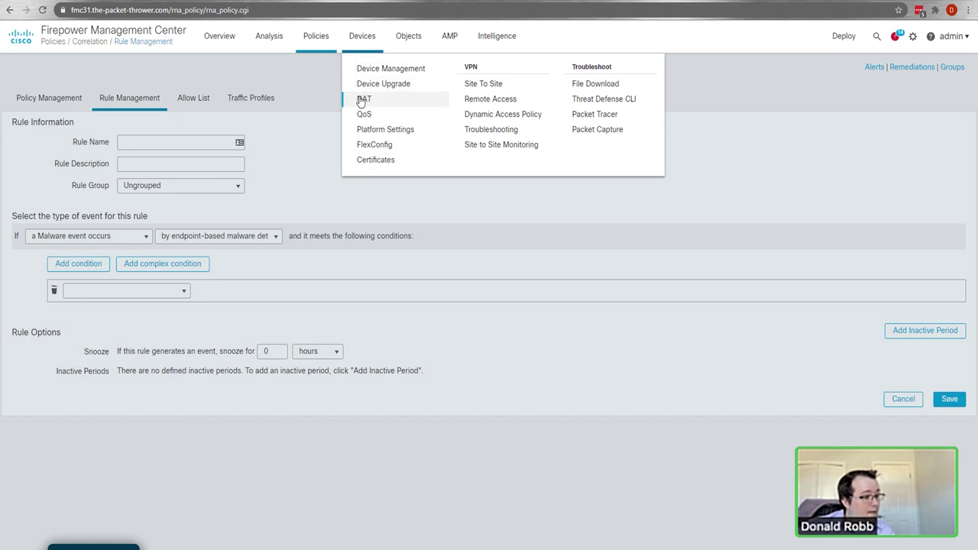
click(363, 100)
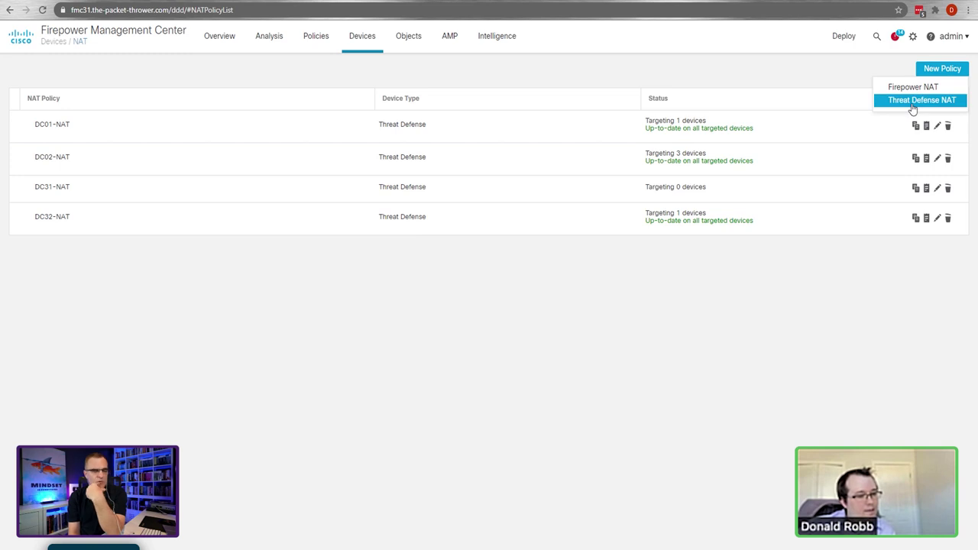
click(916, 101)
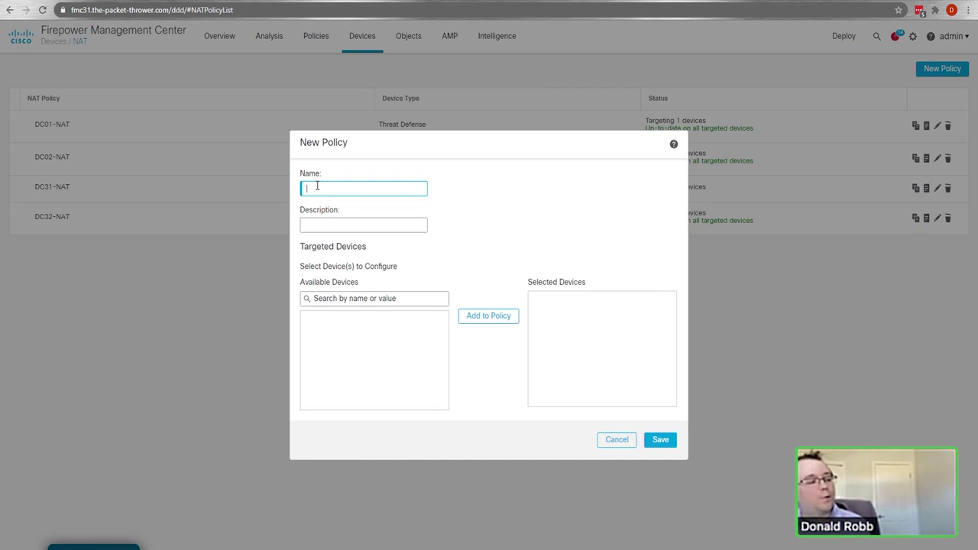
text(David-DC1)
click(660, 442)
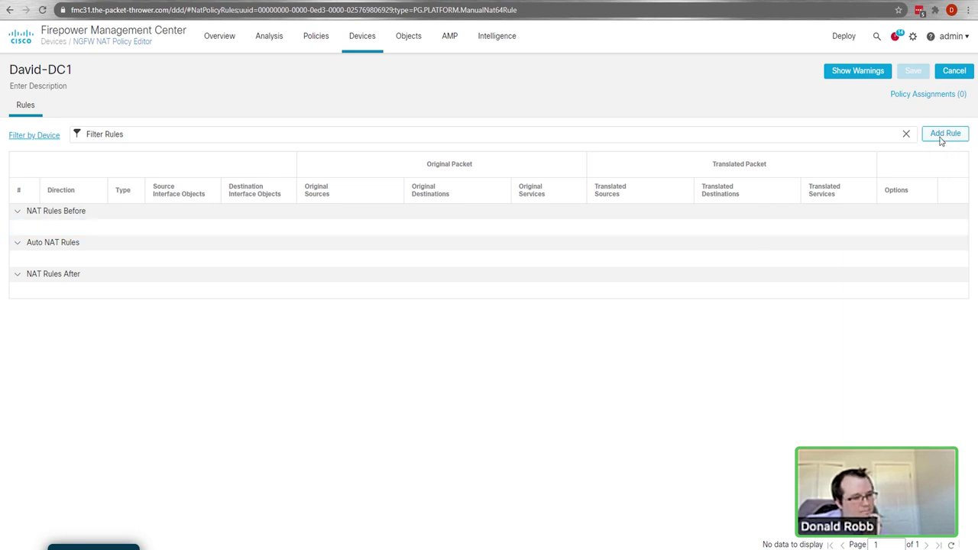
Step: Start a NAT rule set to Auto NAT, Dynamic, translating to Destination Interface IP
click(943, 138)
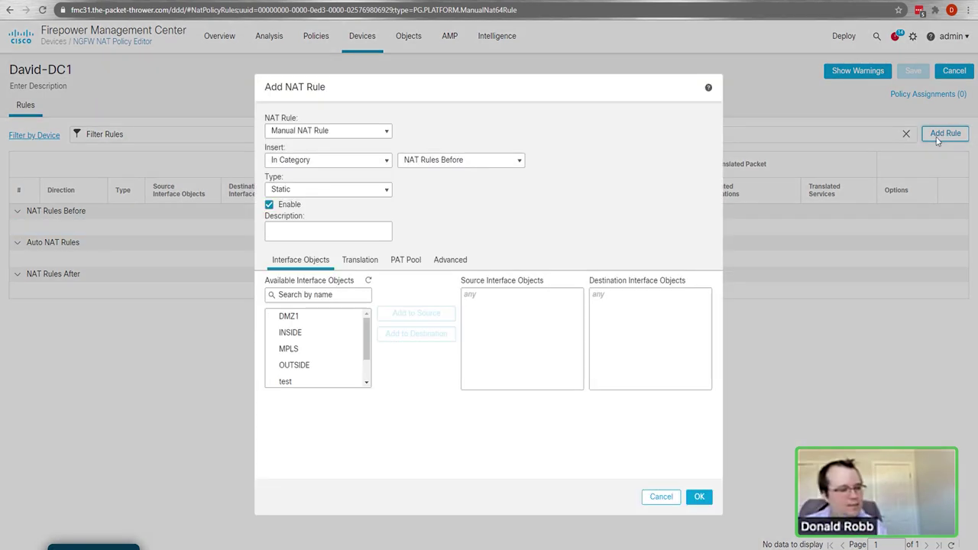
click(353, 136)
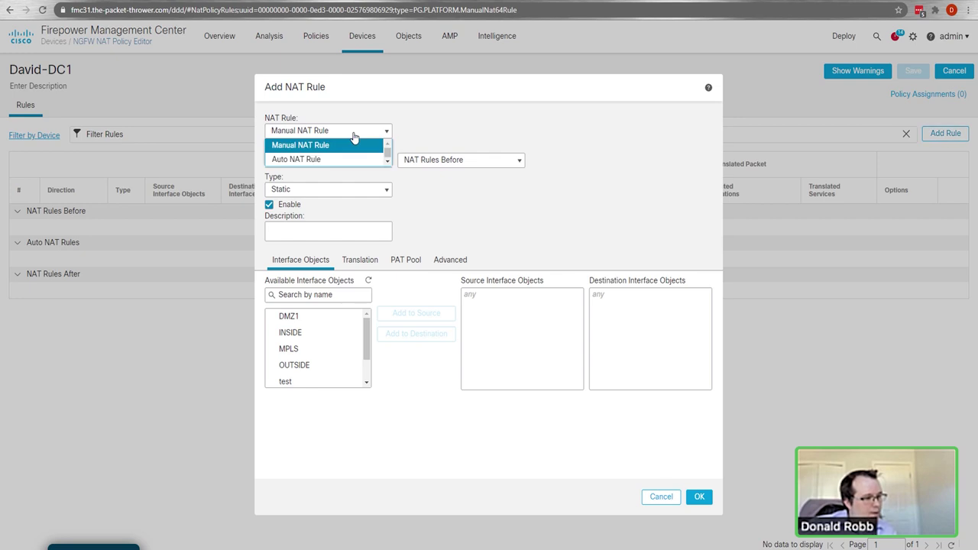
click(320, 160)
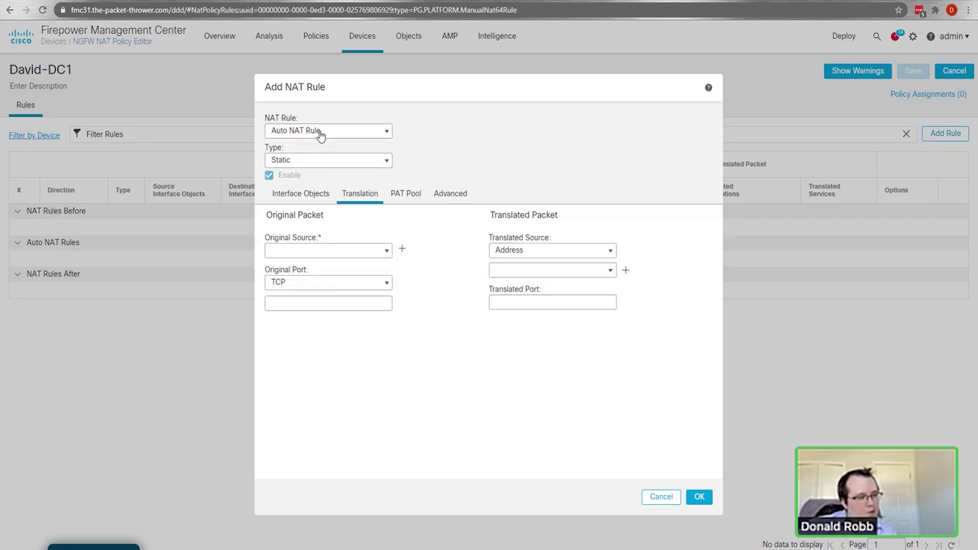
click(312, 162)
click(295, 186)
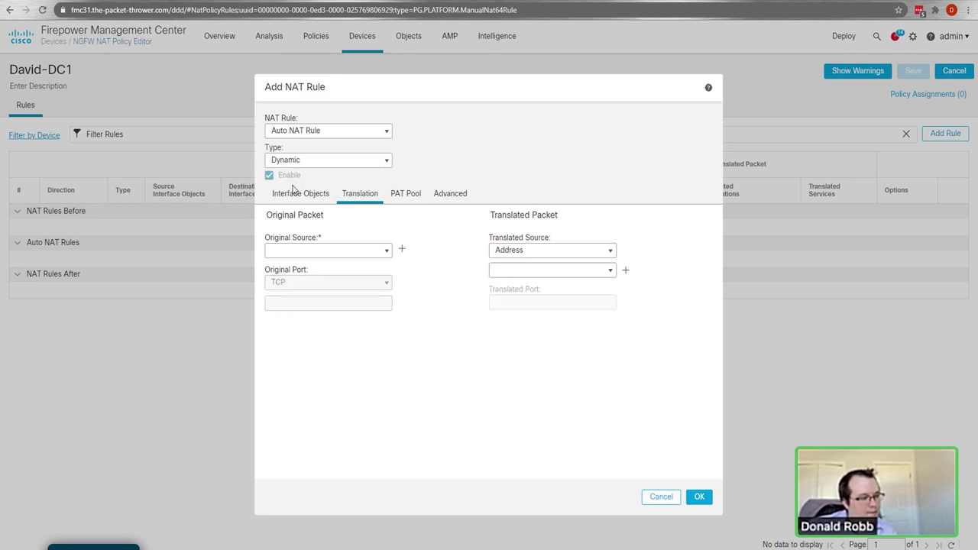
click(387, 252)
click(531, 252)
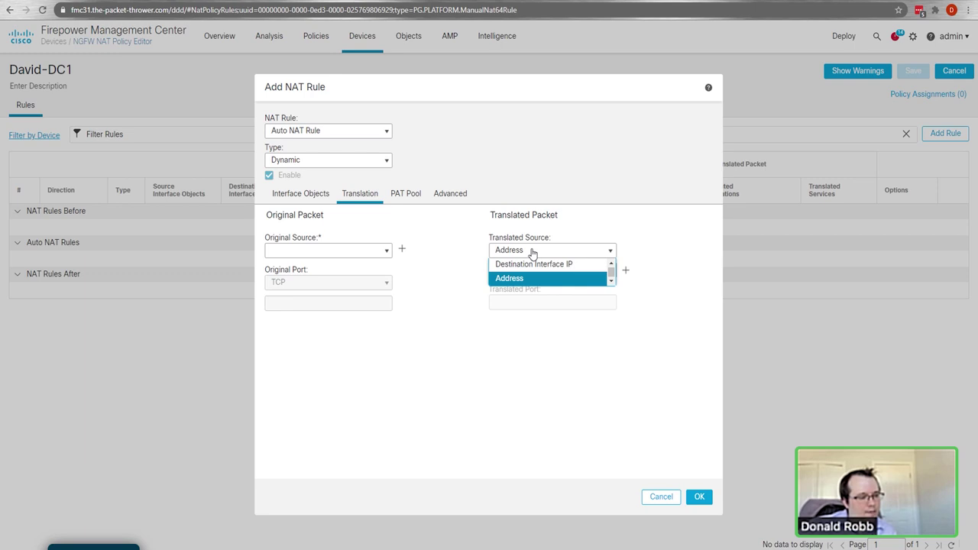
click(524, 265)
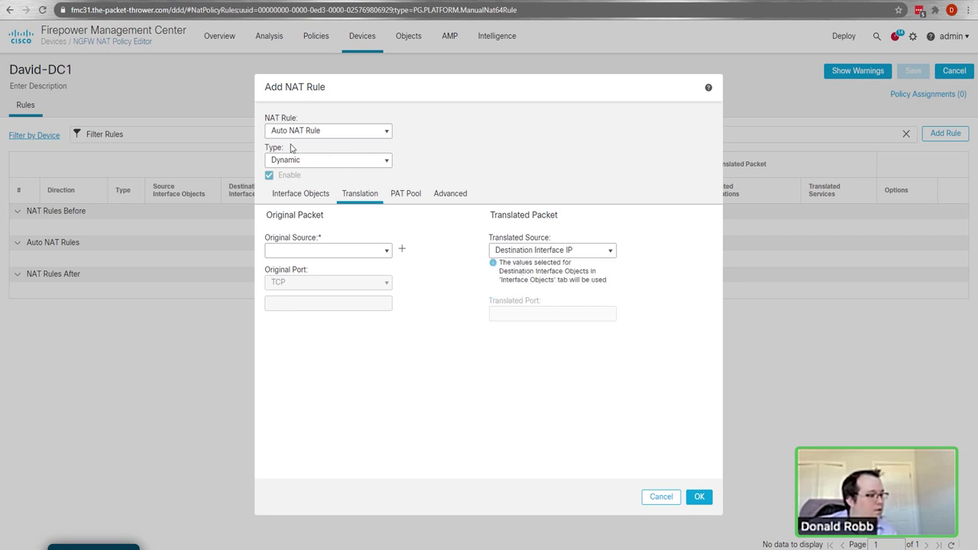
Step: Set INSIDE as the rule's source interface and OUTSIDE as its destination interface
click(301, 196)
click(299, 267)
click(413, 247)
click(313, 299)
click(406, 275)
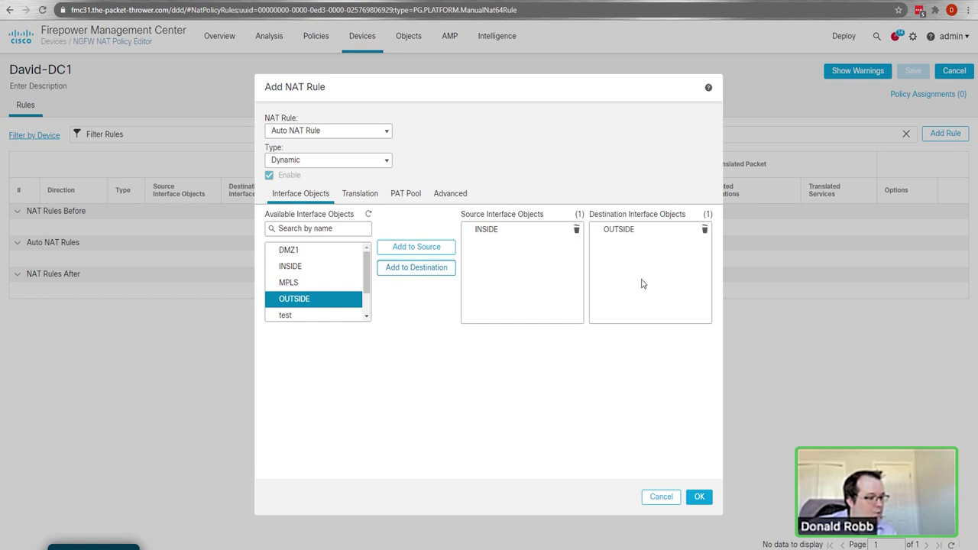
click(344, 198)
Step: Use DAVID-DC1-LAN as original source, then review the PAT Pool and Advanced options
click(387, 251)
scroll(374, 295, down, 2)
scroll(334, 328, up, 5)
click(334, 328)
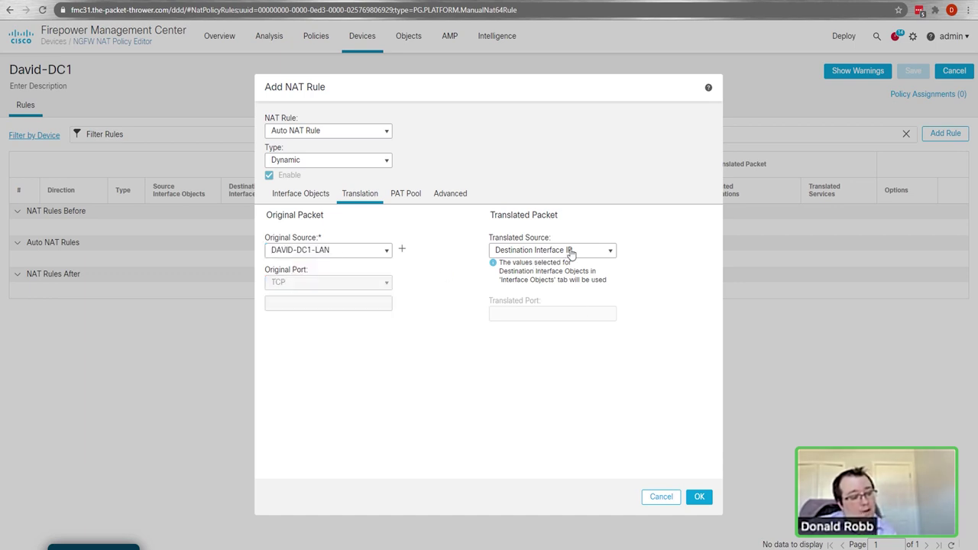
click(404, 203)
click(442, 198)
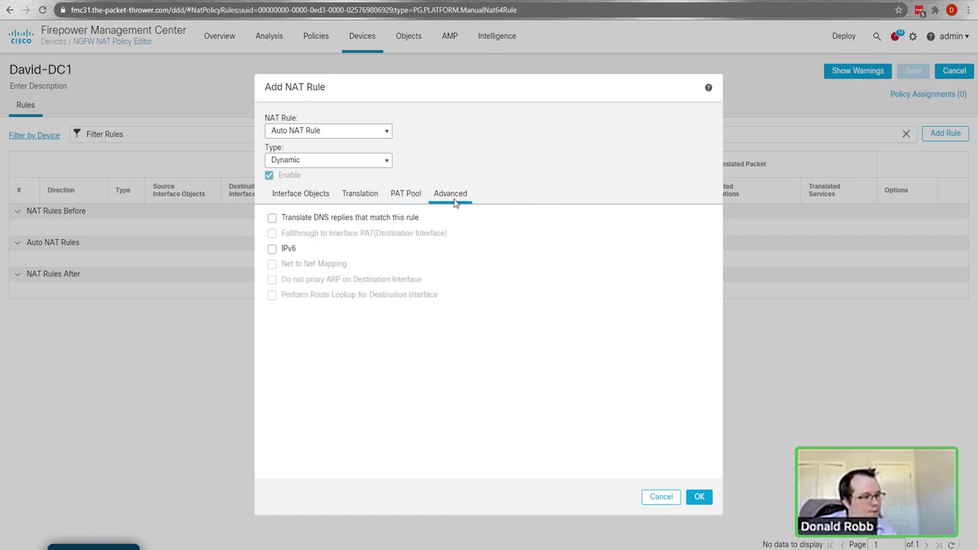
click(360, 194)
Step: Change the rule to a Manual NAT Rule inserted in NAT Rules Before
click(348, 134)
click(345, 146)
click(342, 162)
click(311, 174)
click(303, 189)
Step: Make the manual rule Dynamic, translating IPv4-Private-All-RFC1918 to the Destination Interface IP
click(289, 219)
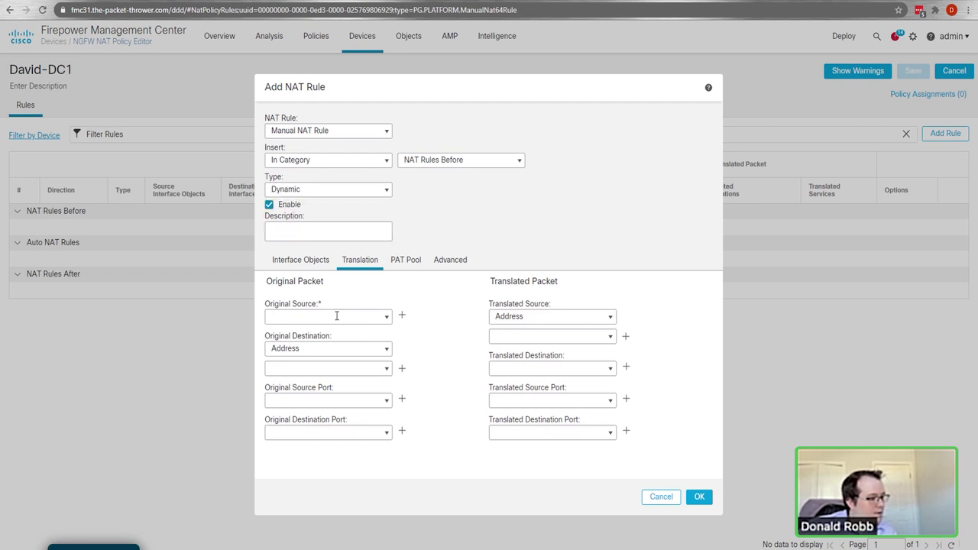
click(386, 320)
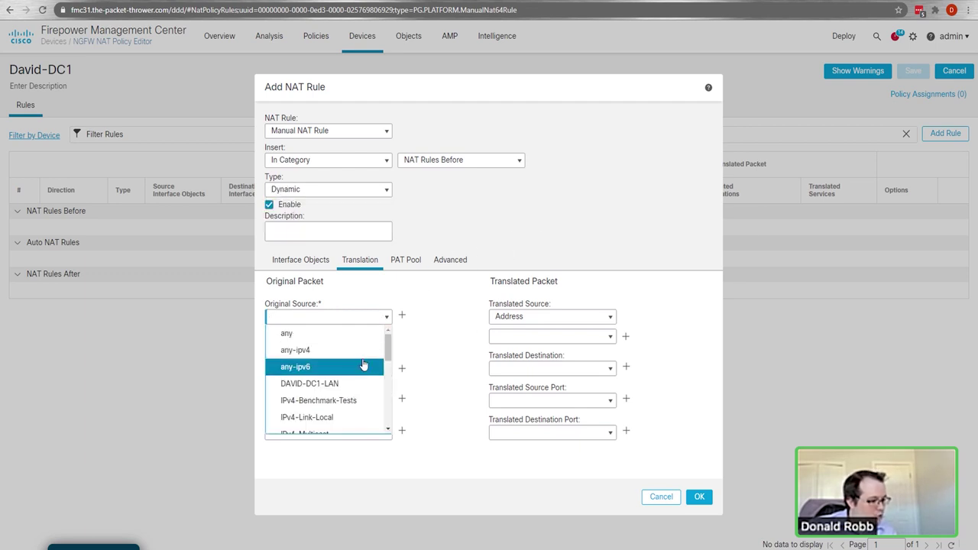
scroll(378, 373, down, 1)
scroll(346, 385, down, 2)
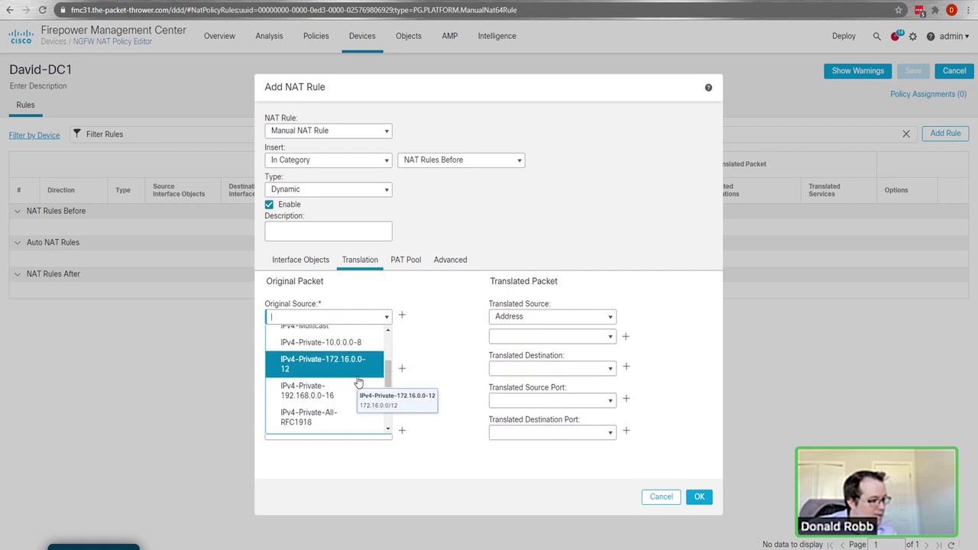
click(334, 418)
click(535, 318)
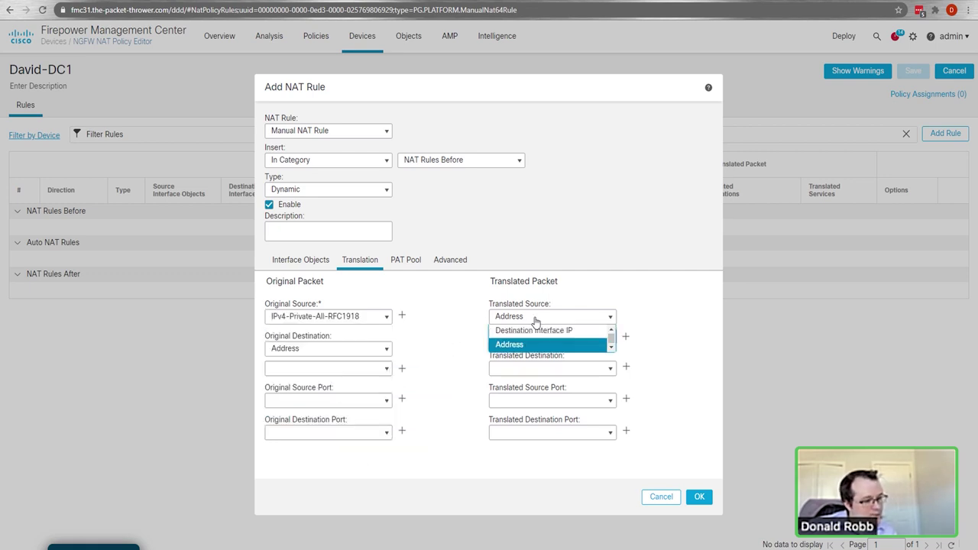
click(535, 330)
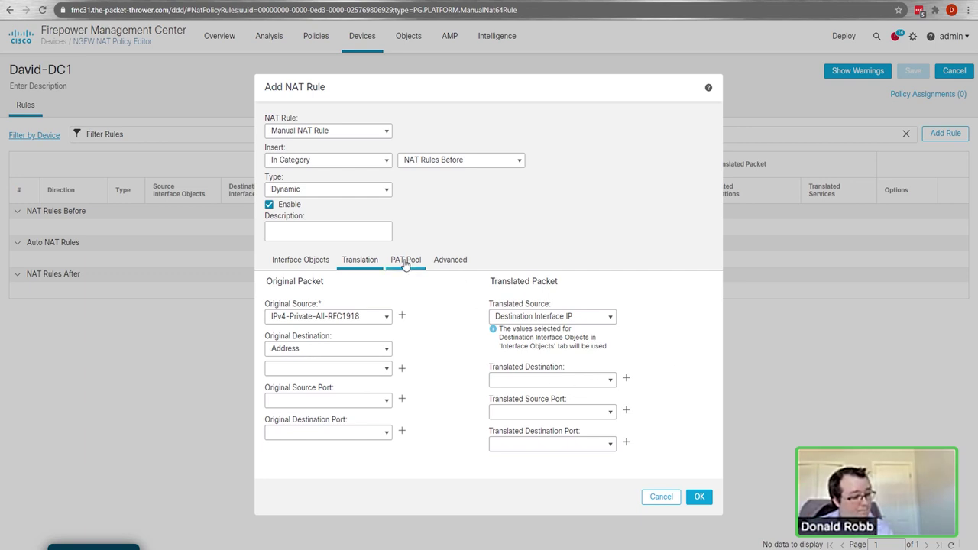
click(450, 263)
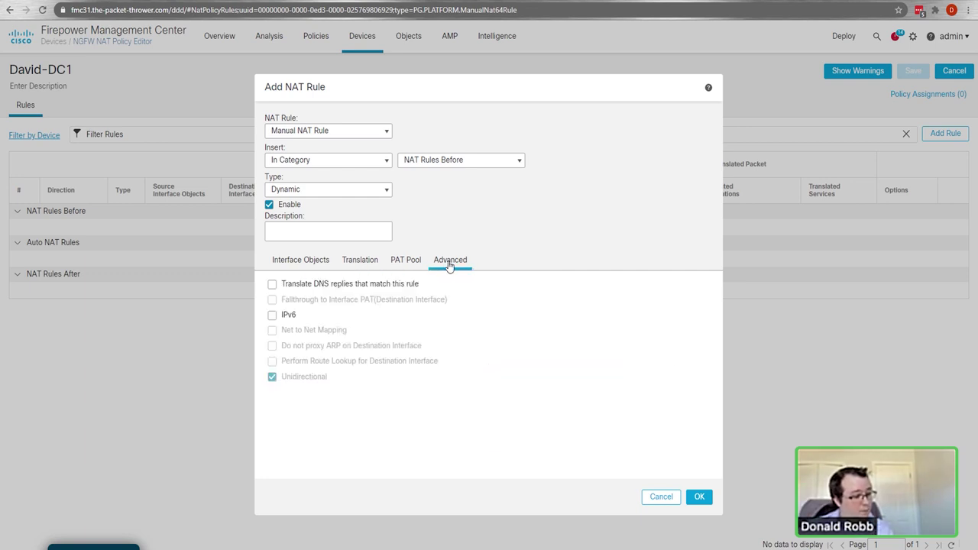
Step: Assign INSIDE as source and OUTSIDE as destination interface, add the rule, and save David-DC1
click(310, 264)
click(298, 332)
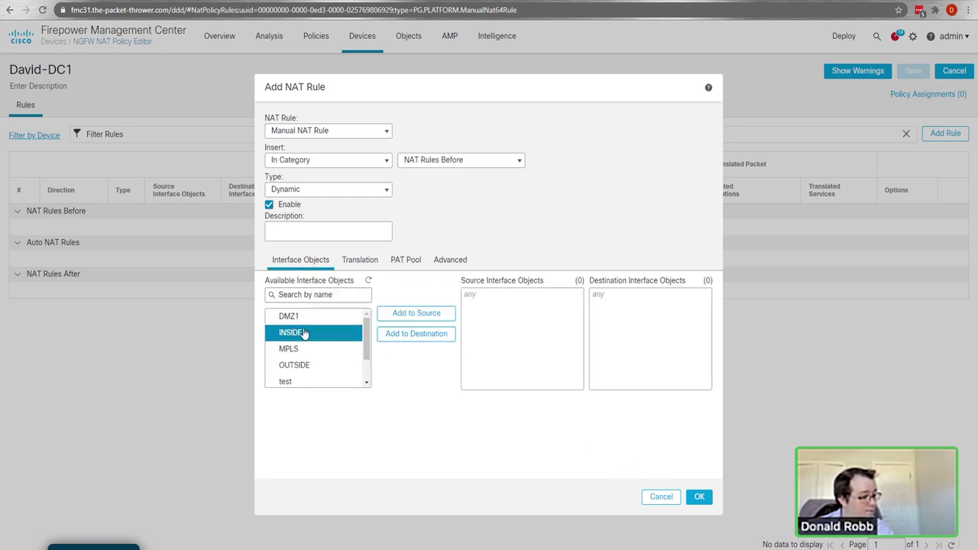
click(386, 316)
click(294, 365)
click(416, 334)
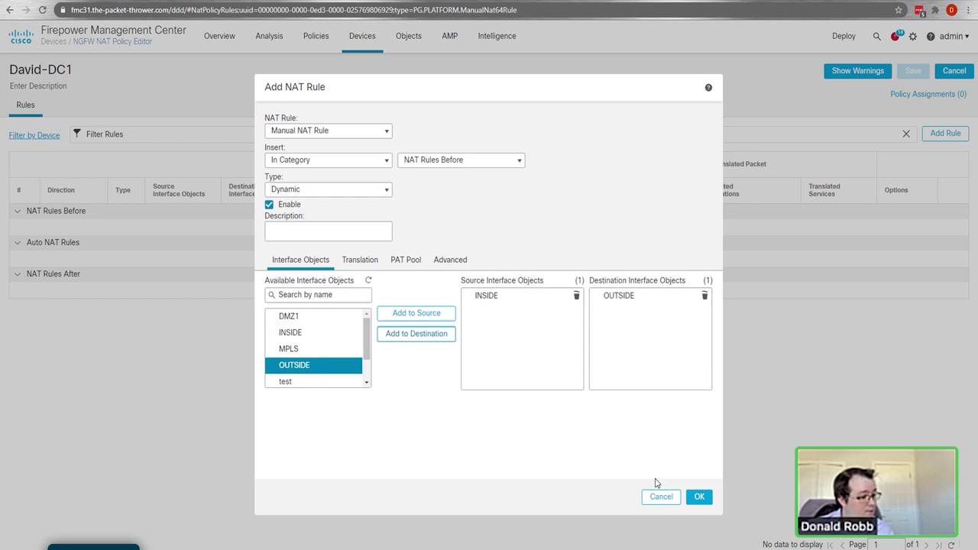
click(699, 497)
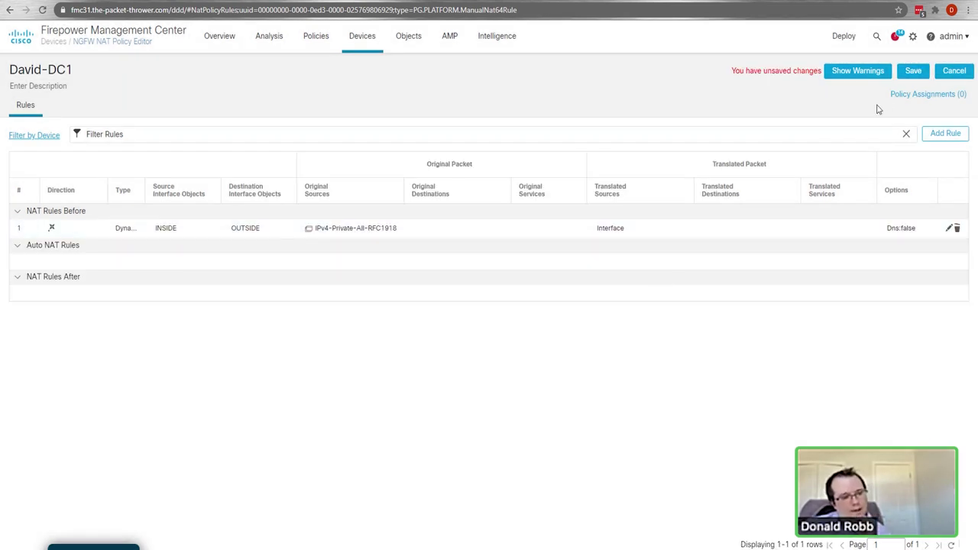
click(913, 71)
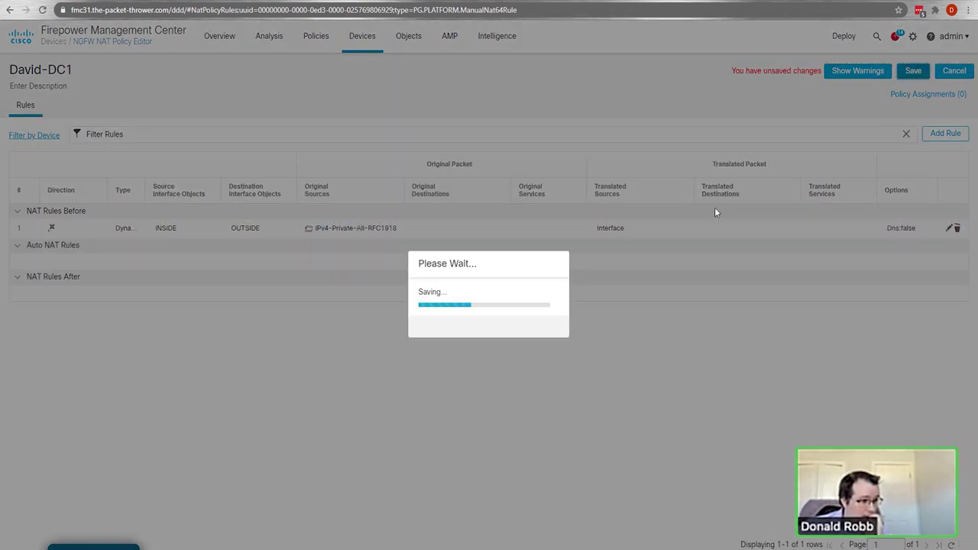
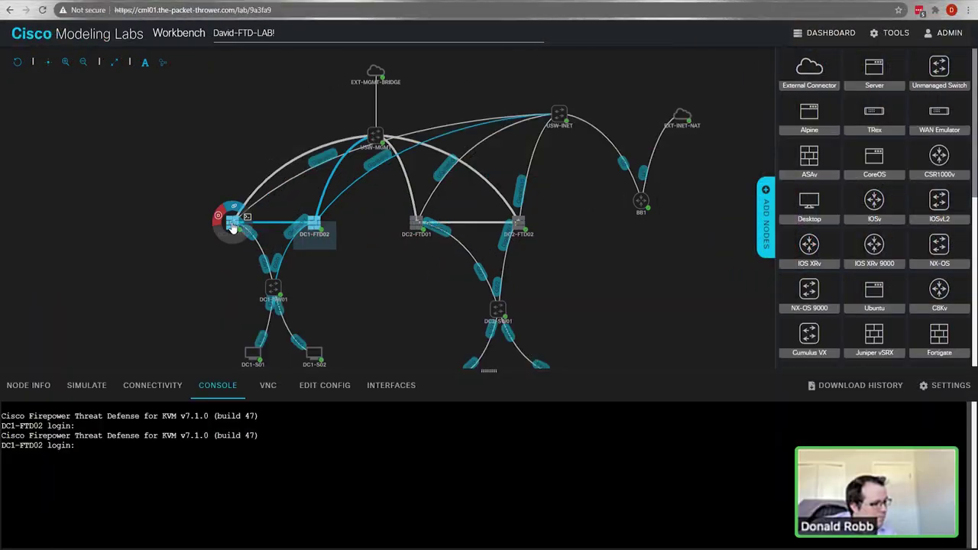
Step: Select DC1-FTD01 in CML and bring up its console at the FTD v7.1.0 login prompt
click(235, 223)
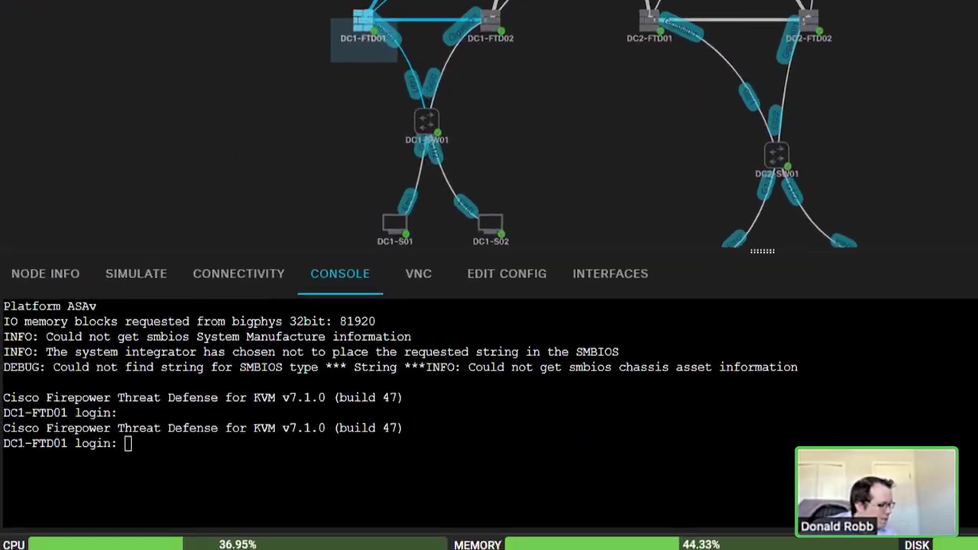
drag(17, 406, 78, 406)
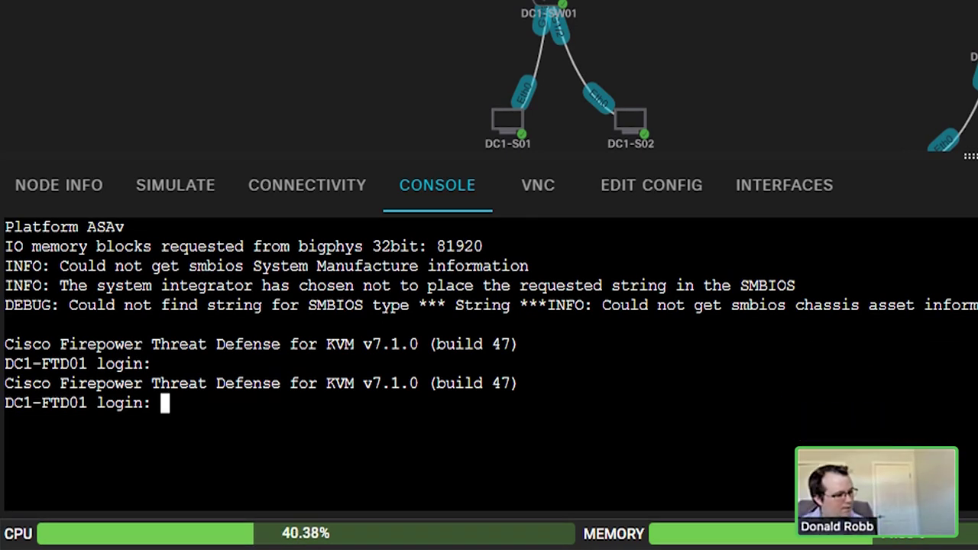
click(622, 192)
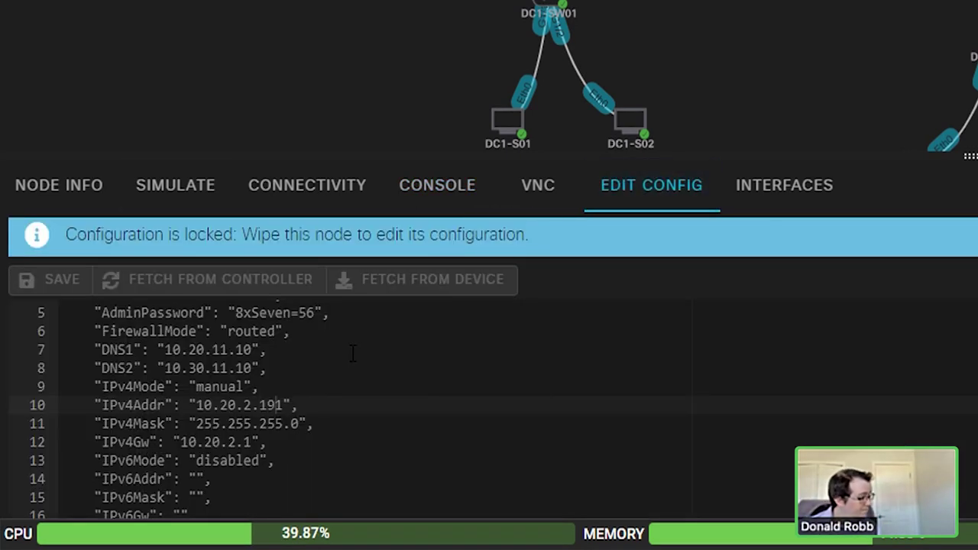
click(165, 187)
click(475, 187)
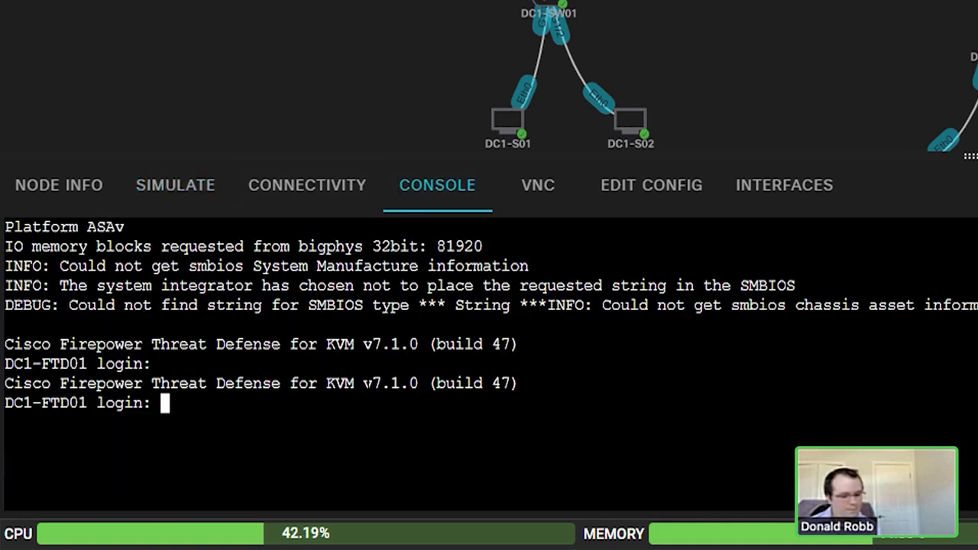
Step: Log in to DC1-FTD01 as admin and run show network to see management IP 10.20.2.191
text(admin)
key(Return)
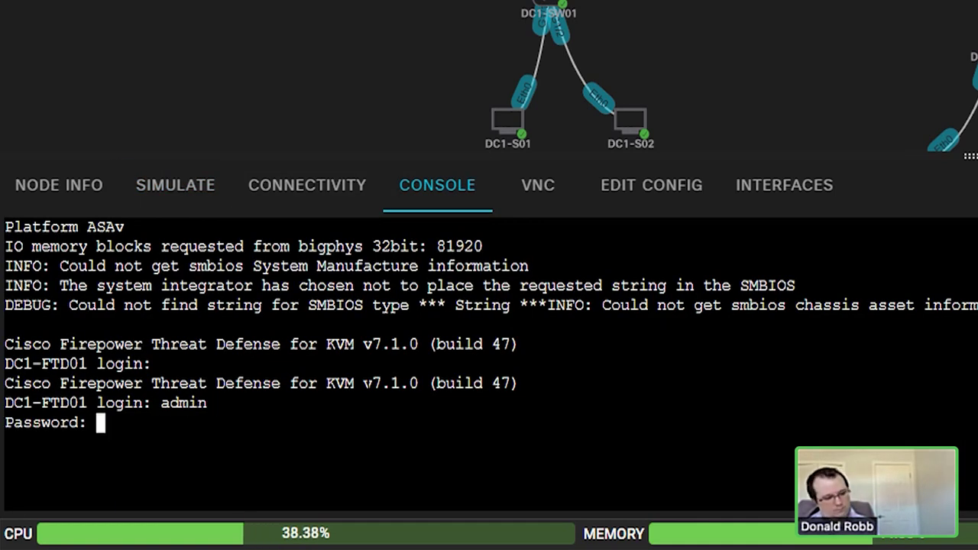
key(Return)
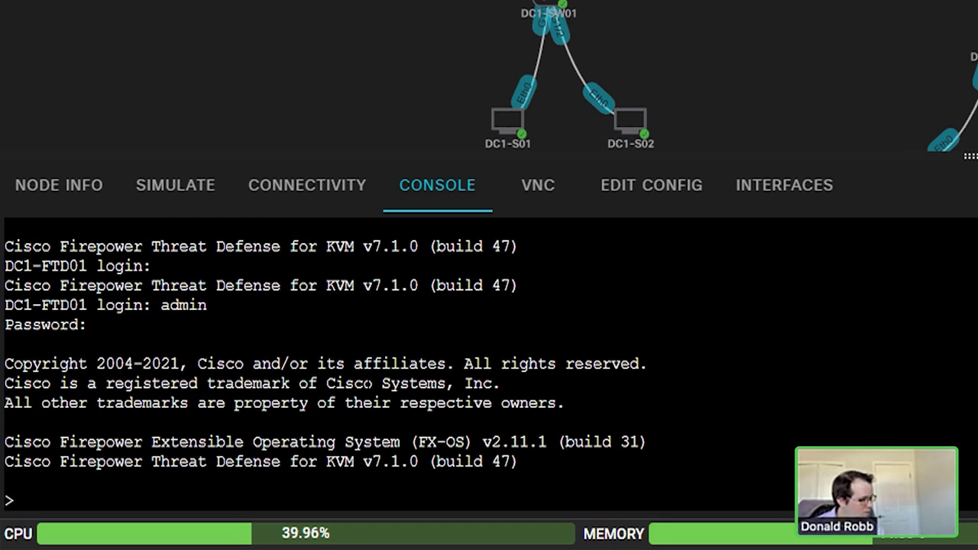
key(Return)
text(show)
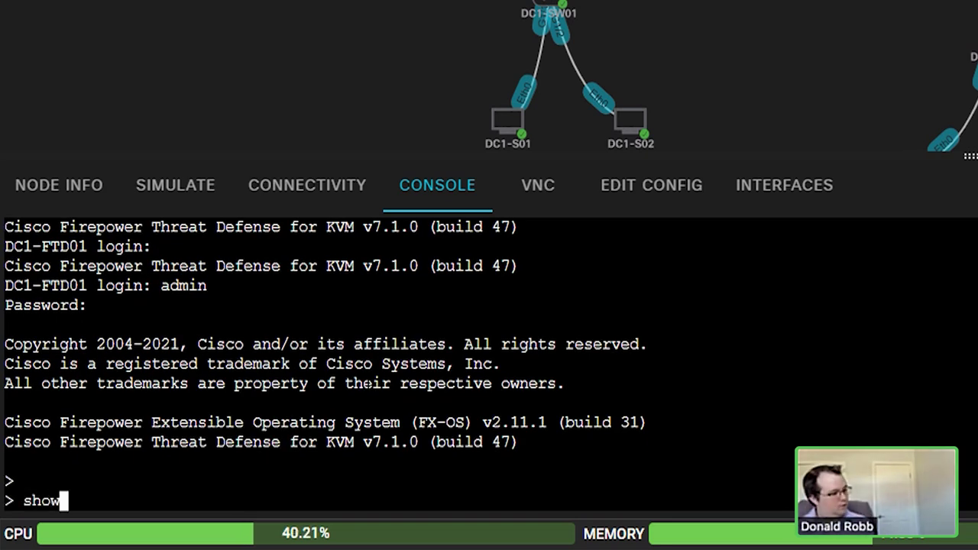
text( network)
key(Return)
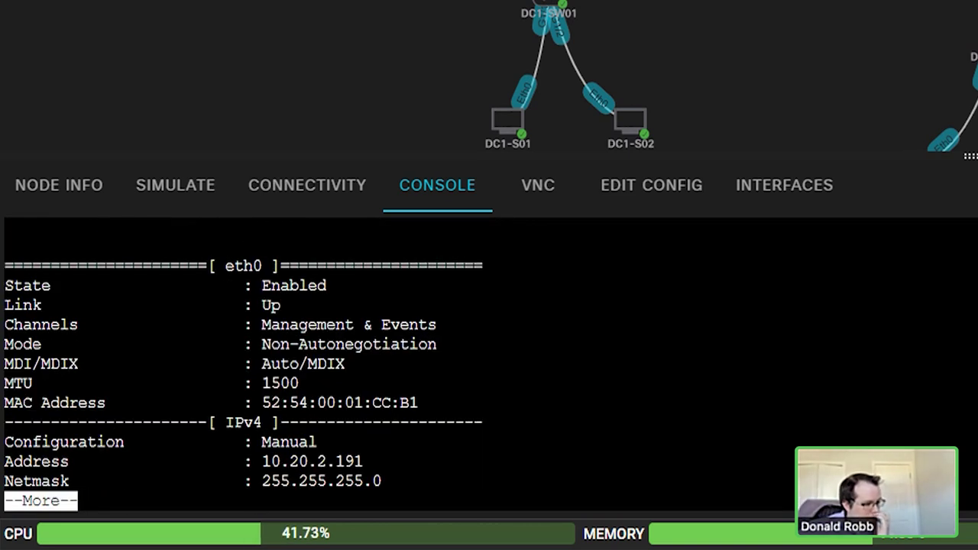
key(space)
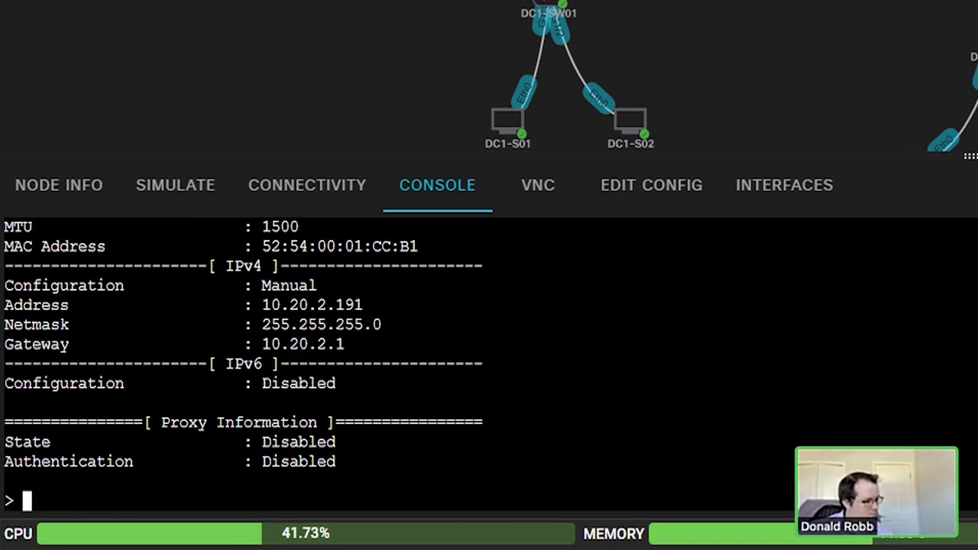
text(q)
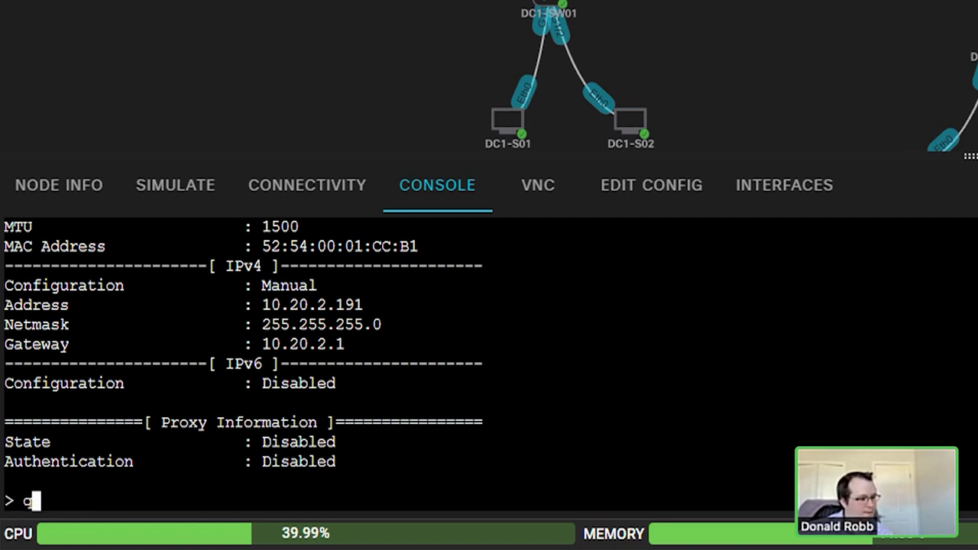
key(BackSpace)
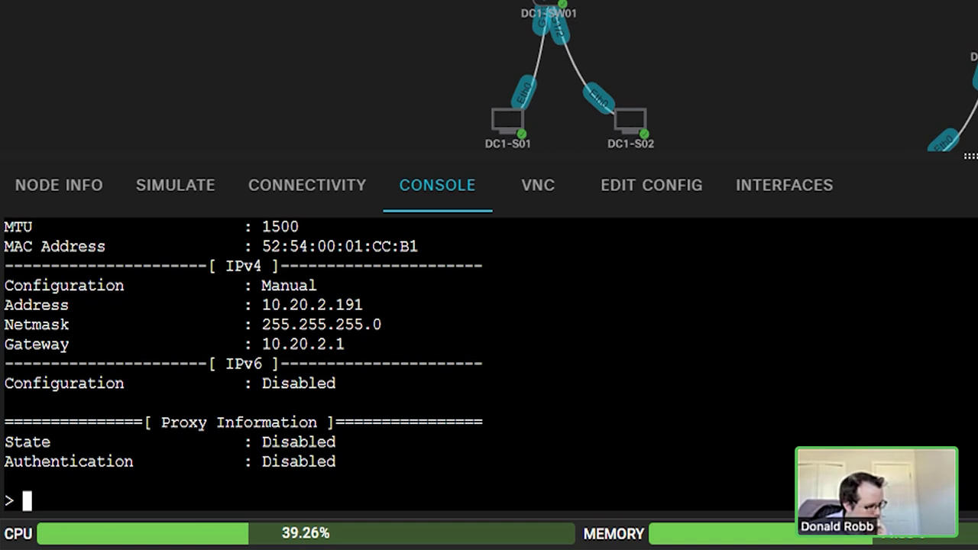
scroll(245, 363, up, 6)
scroll(245, 363, down, 4)
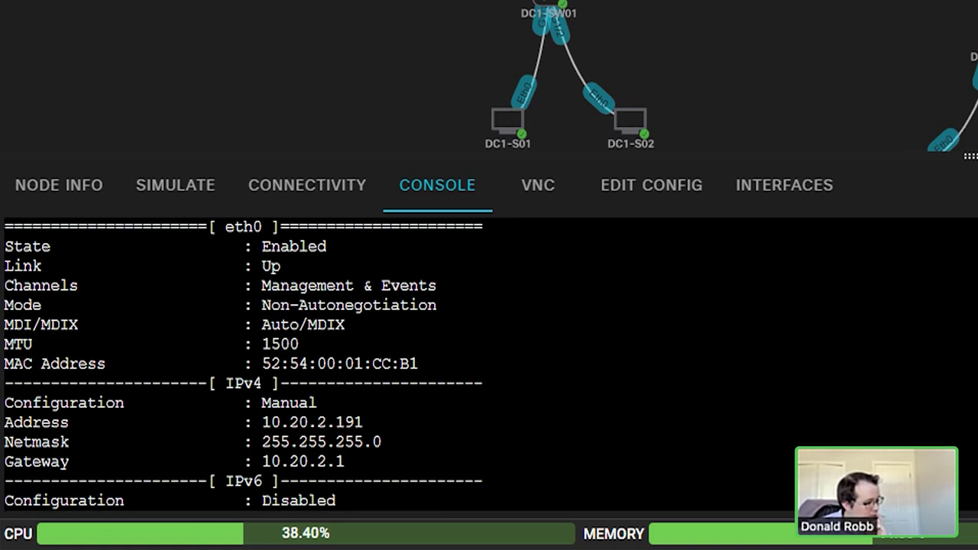
Step: Run show managers to see manager 10.30.10.180 with registration pending
text(show man)
key(Tab)
key(Tab)
text(d)
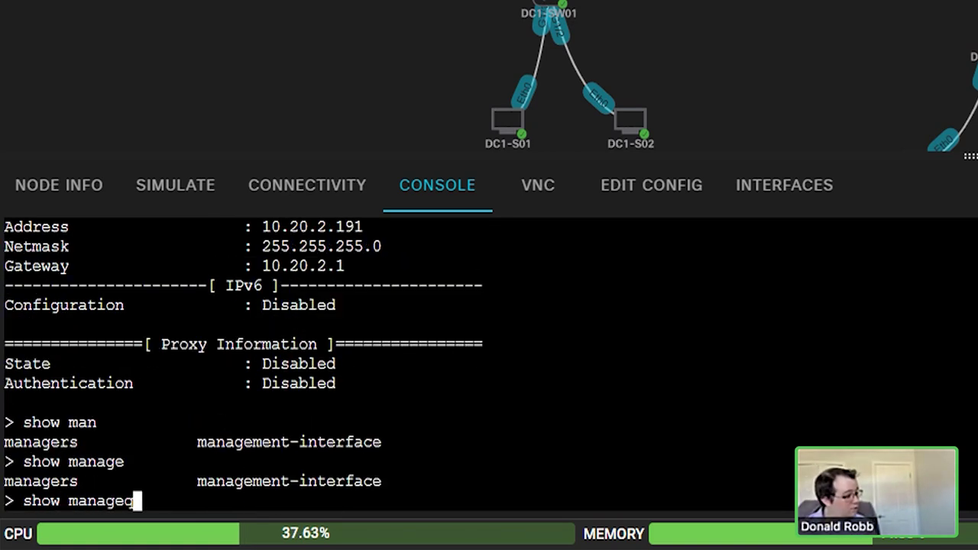
key(Return)
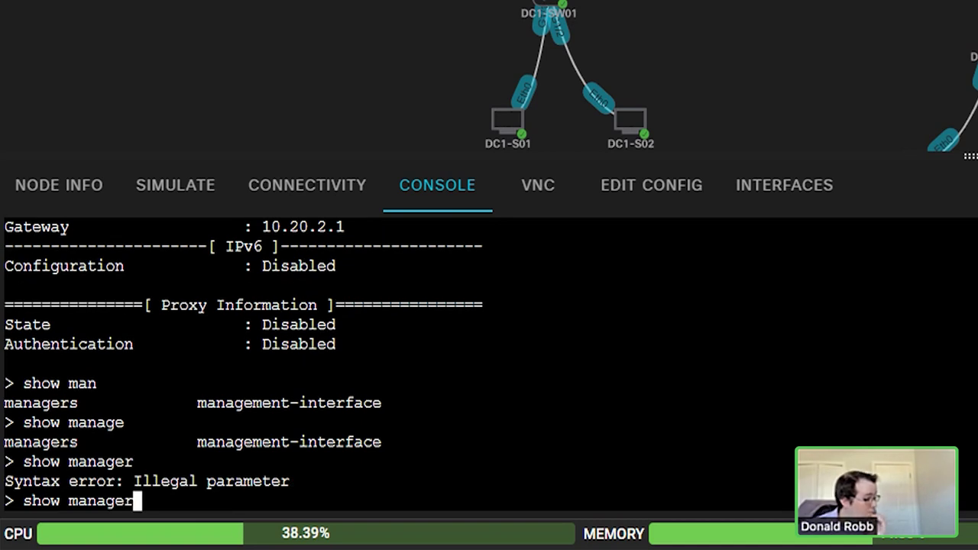
text(s)
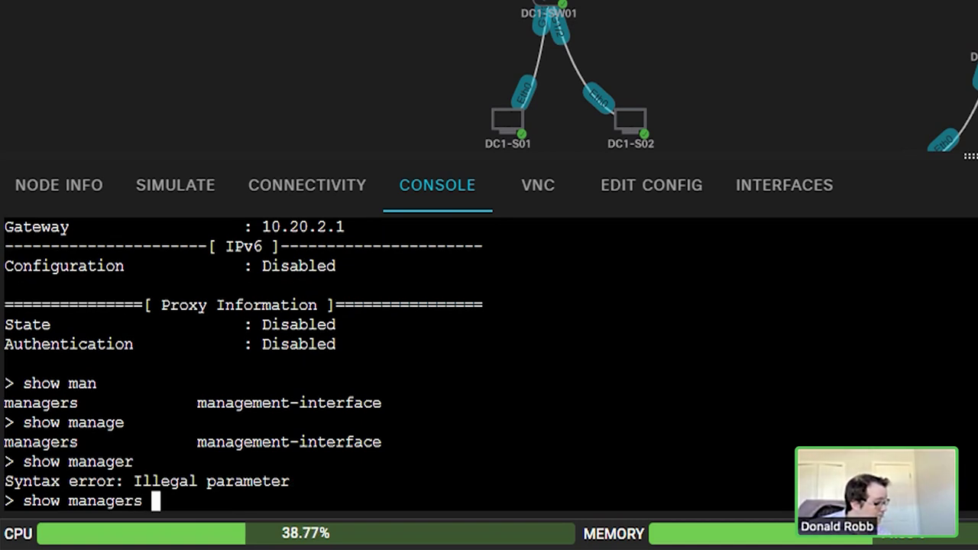
key(Return)
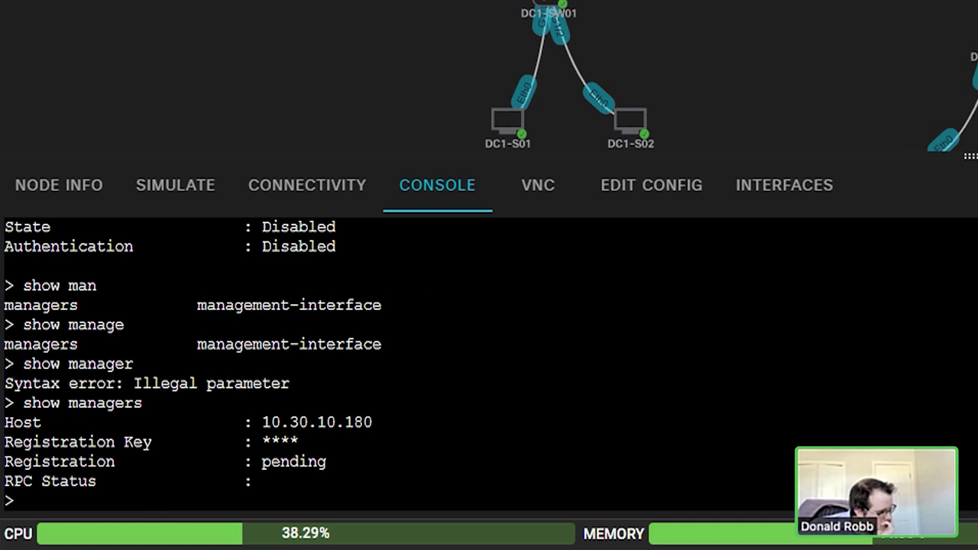
drag(262, 422, 368, 422)
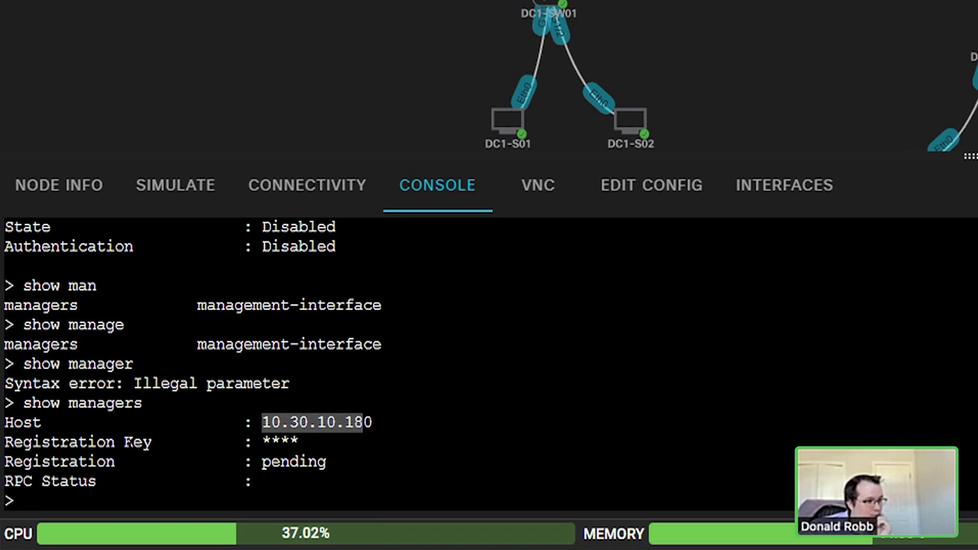
Step: Ping 10.20.2.1, then run 'ping system 10.20.2.1' from the management interface, getting 0% loss
text(ping 10.20.2.1)
key(Return)
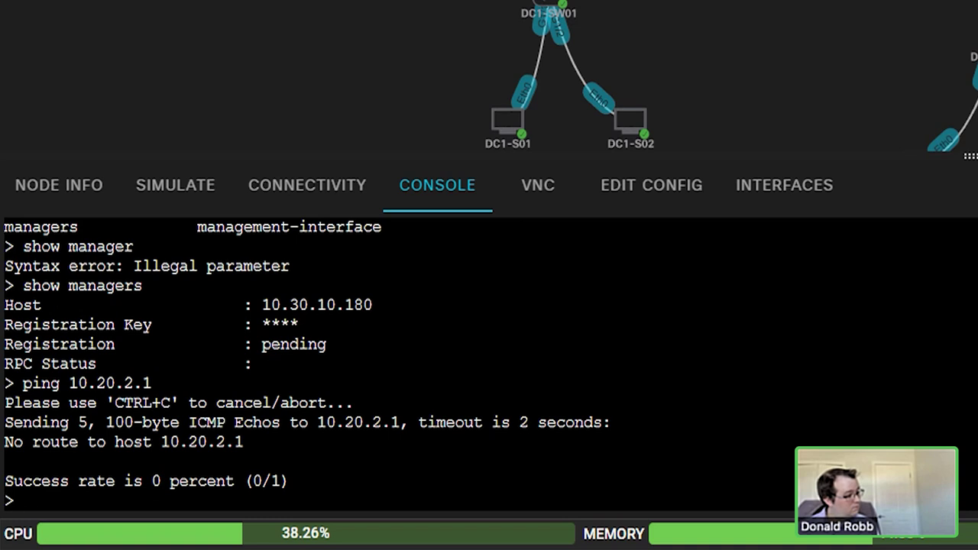
text(ping sy)
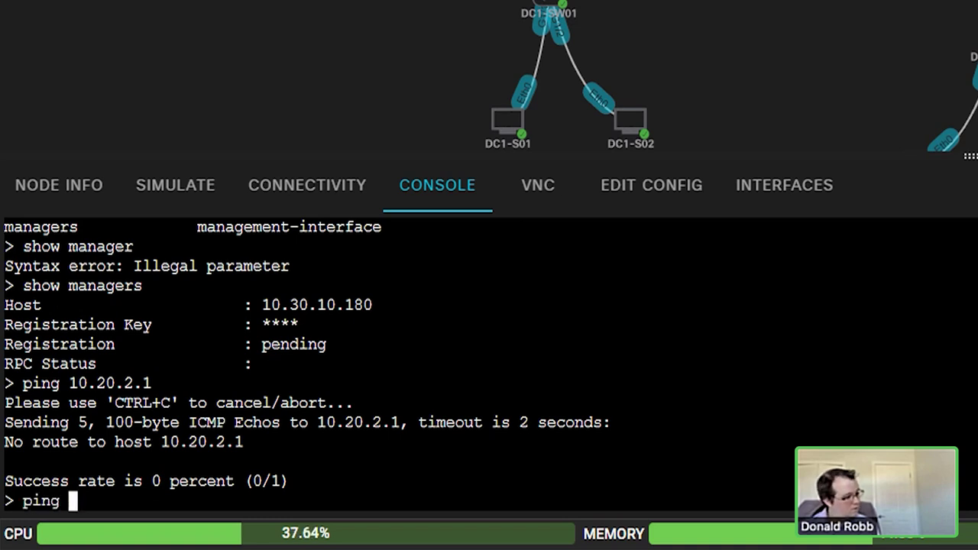
key(BackSpace)
key(BackSpace)
key(BackSpace)
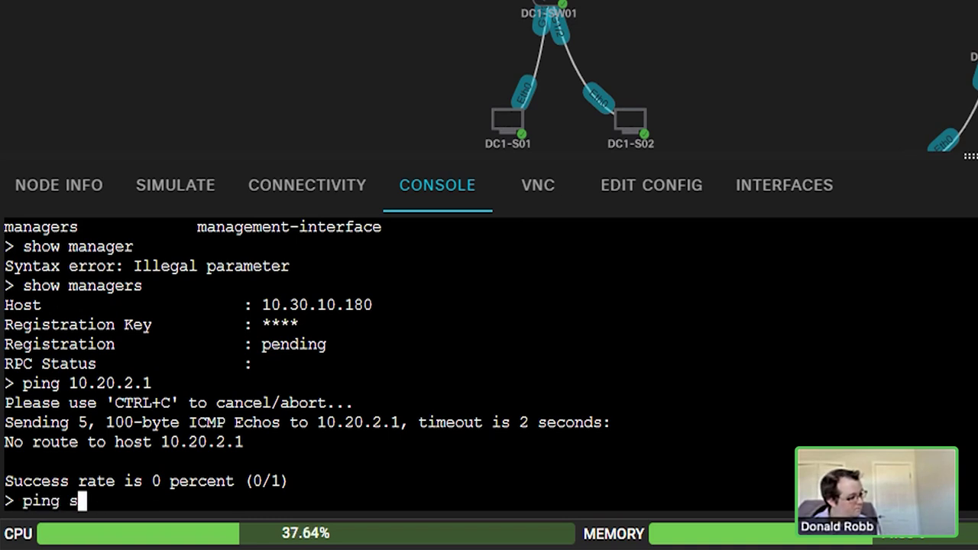
text(man)
key(BackSpace)
key(BackSpace)
key(BackSpace)
key(question)
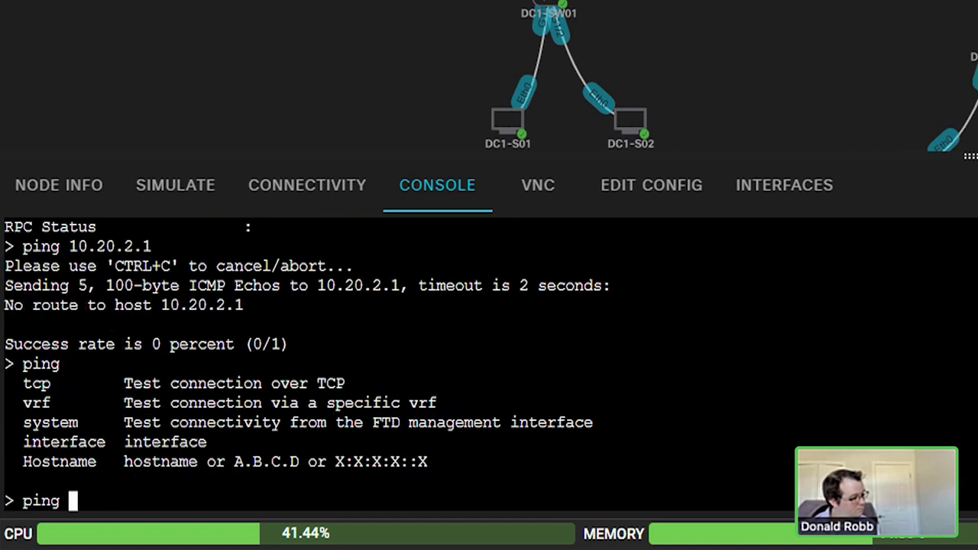
text(syste)
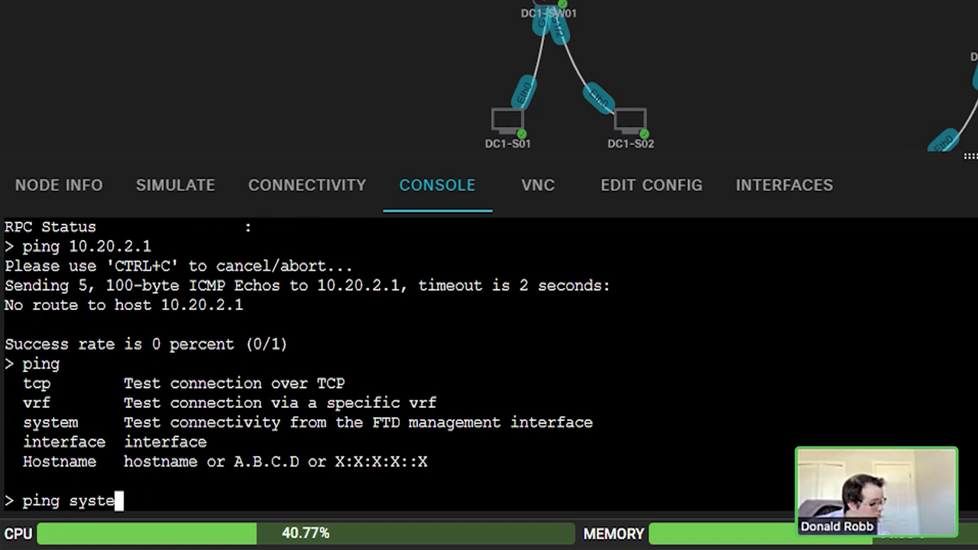
text(m 10.20.2.1)
key(Return)
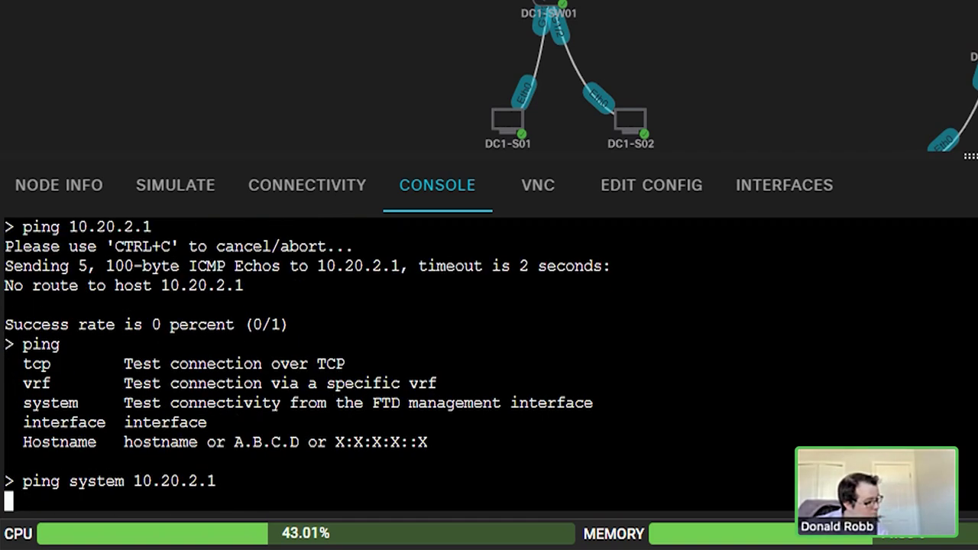
key(ctrl+c)
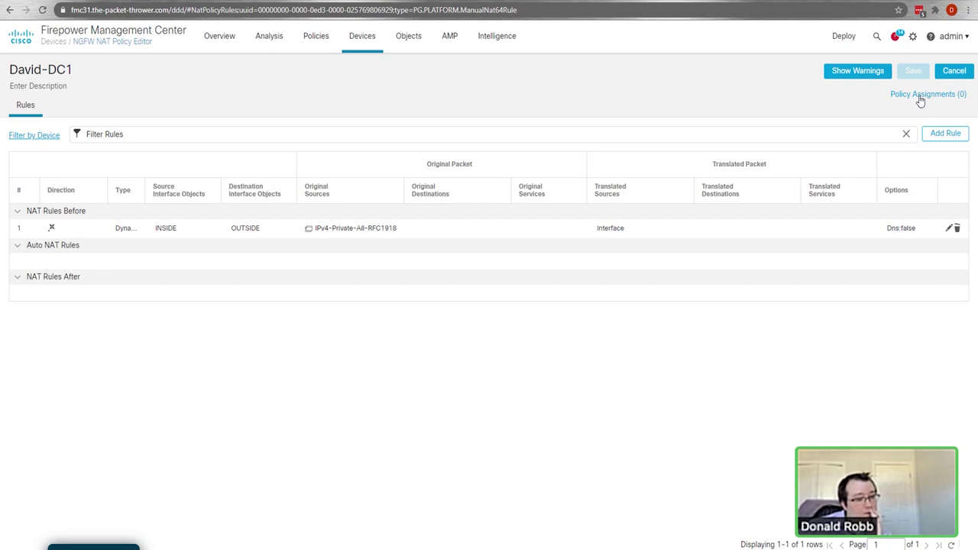
Step: Add David-DC1 to the NAT policy's targeted devices, confirm, and save the policy
click(921, 96)
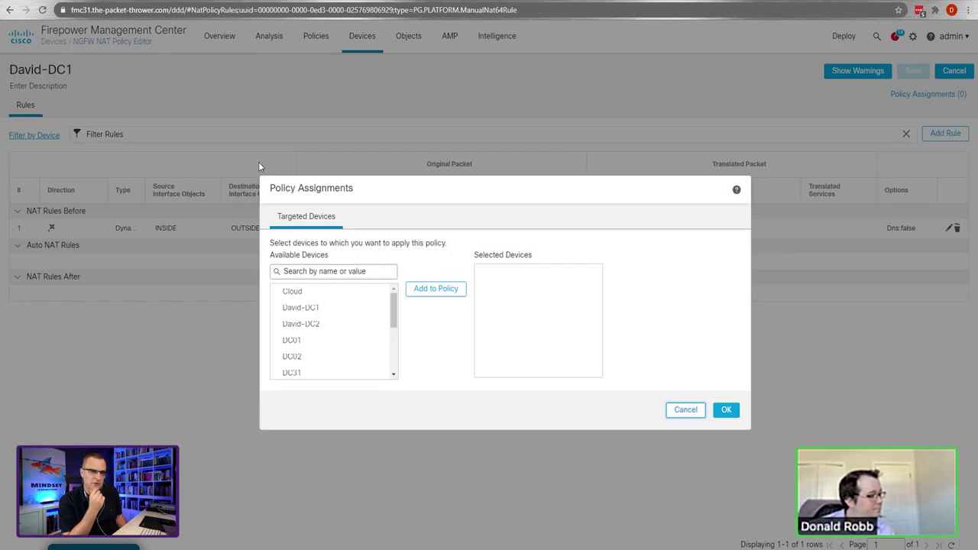
click(302, 307)
click(419, 289)
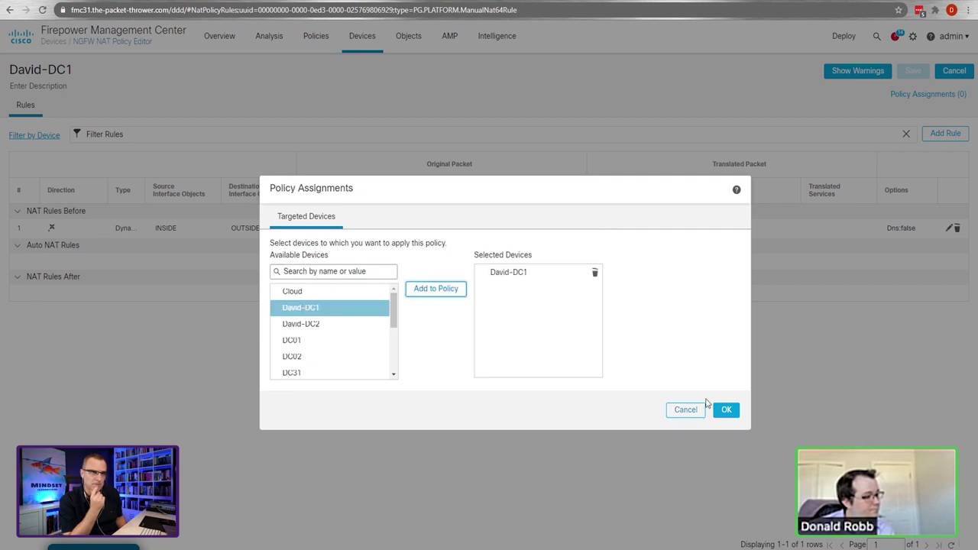
click(726, 410)
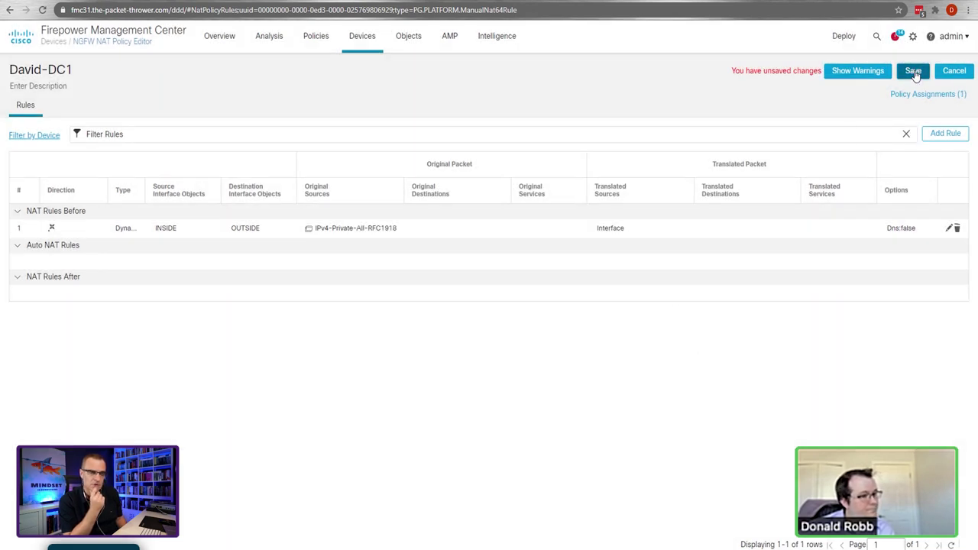
click(914, 71)
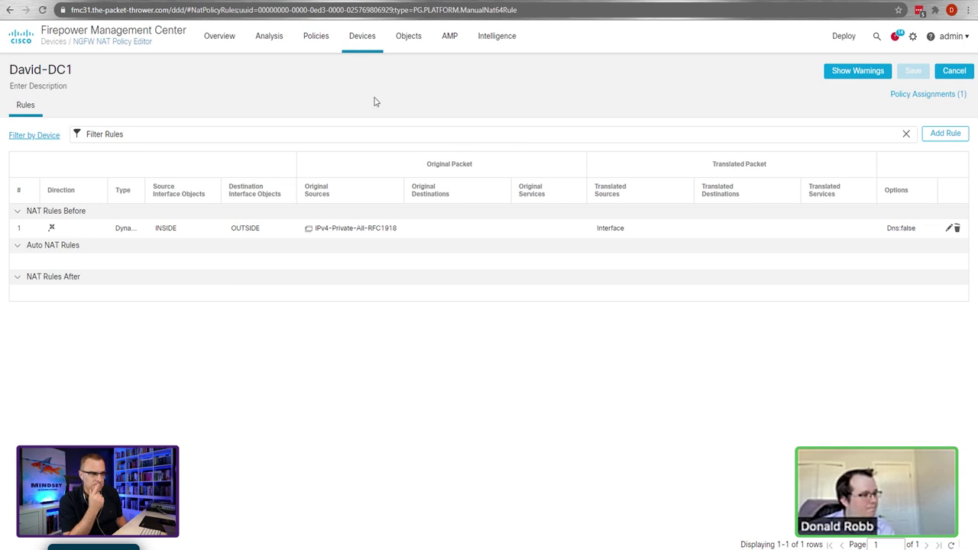
click(365, 38)
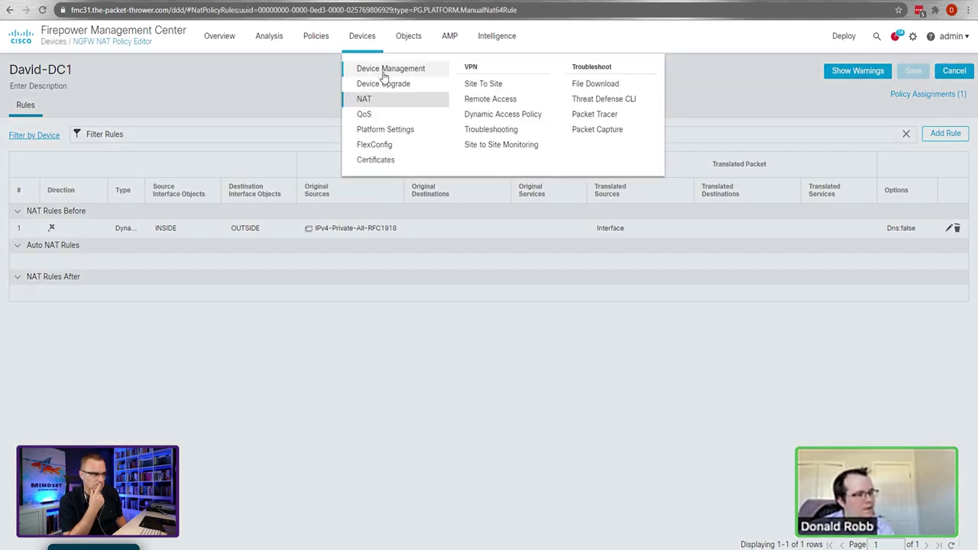
Step: Start a new device on Device Management with host 10.20.2.191, then stop the PowerShell ping to it
click(385, 72)
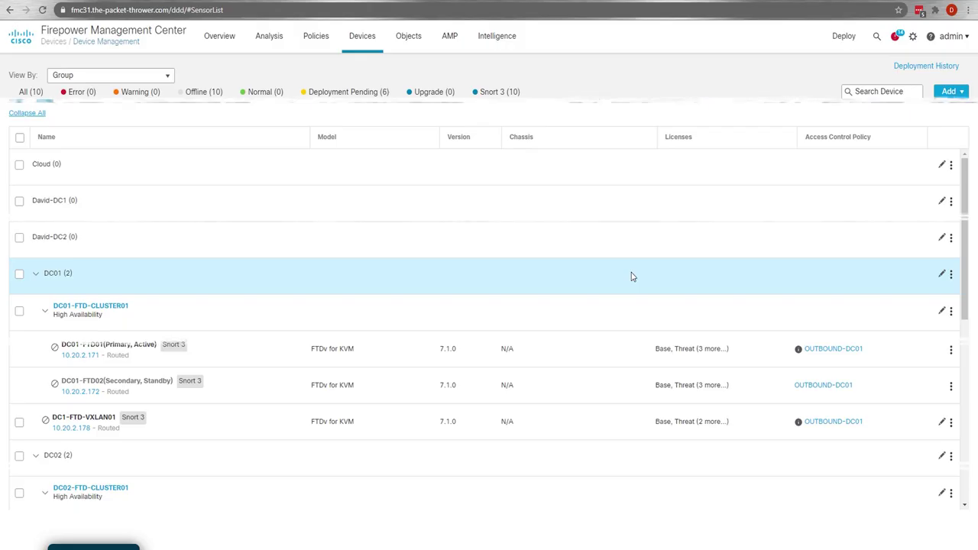
scroll(631, 275, down, 2)
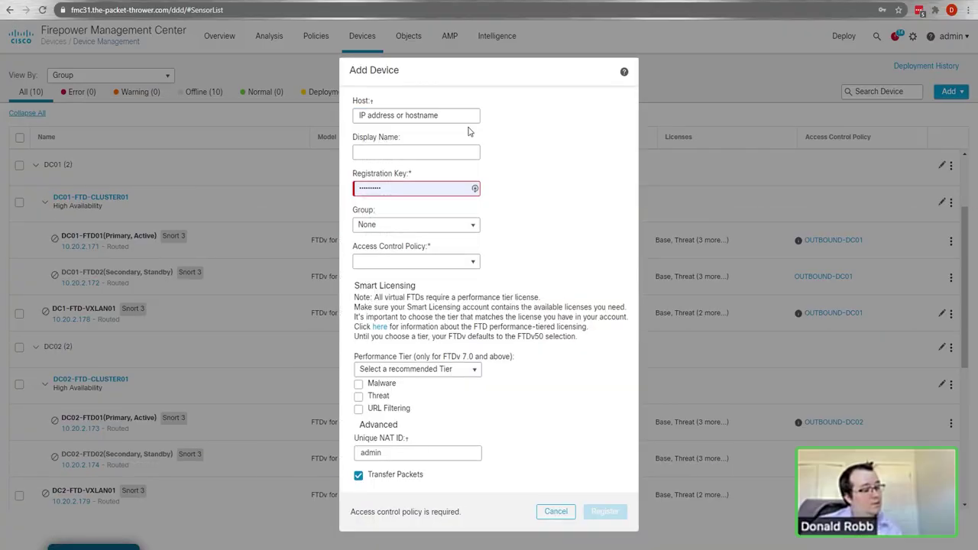
click(438, 117)
text(10.20.2.191)
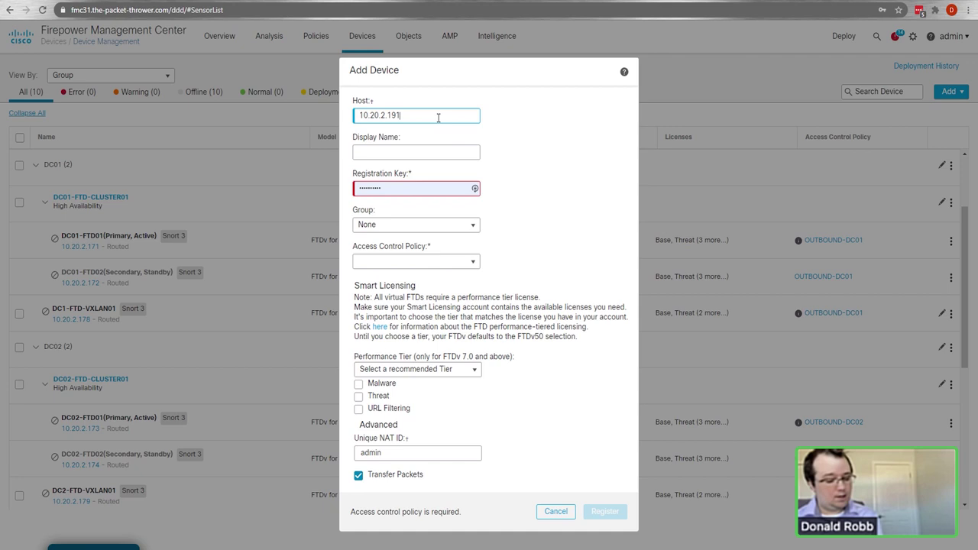
key(Tab)
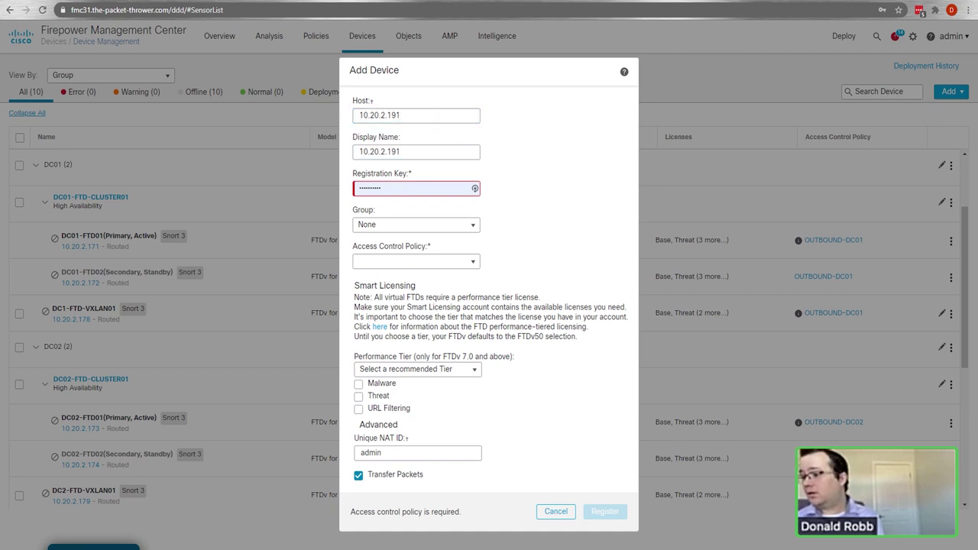
key(alt+Tab)
key(ctrl+c)
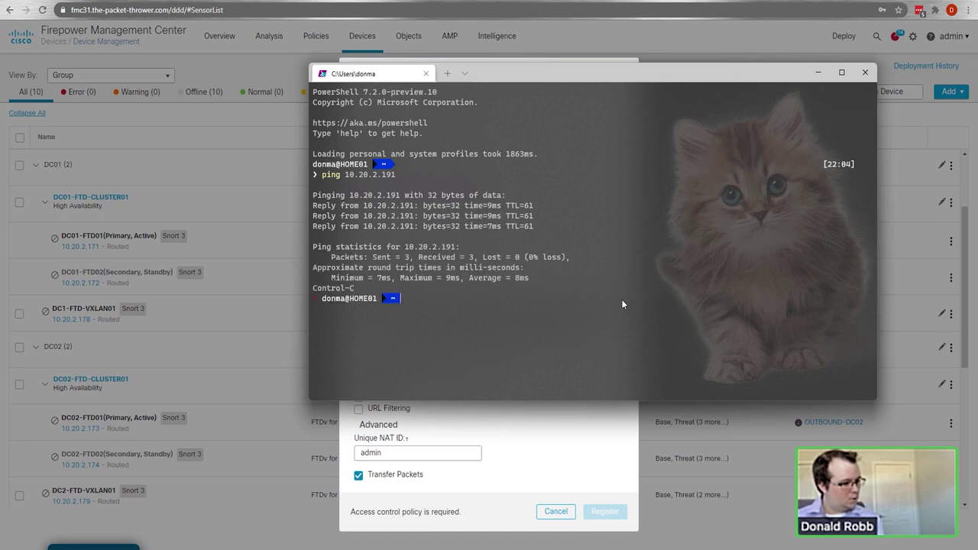
Step: Return to the Add Device form and move to the display name field
click(586, 421)
key(Tab)
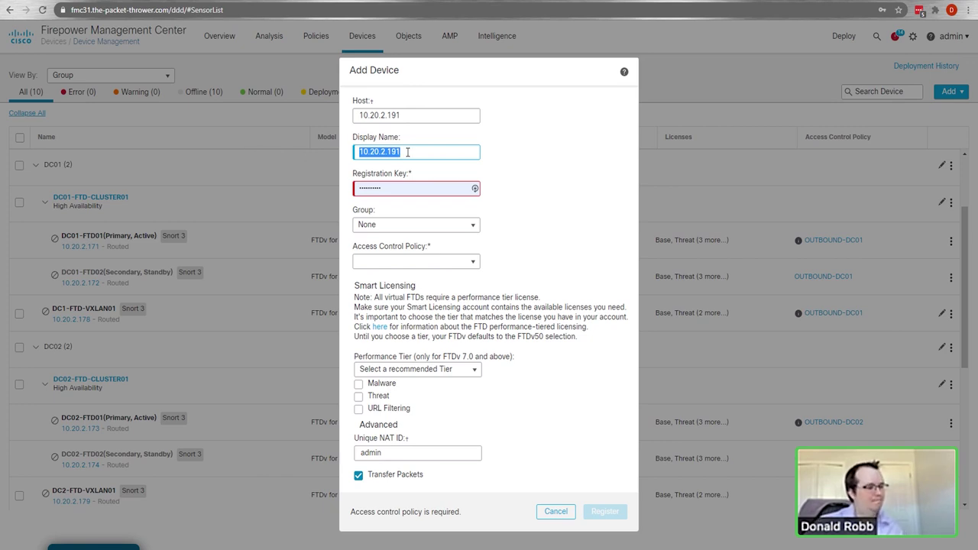
Step: Name the device DAVID-DC1-FTD01, enter the registration key, and place it in group David-DC1
text(DAVID-FTD)
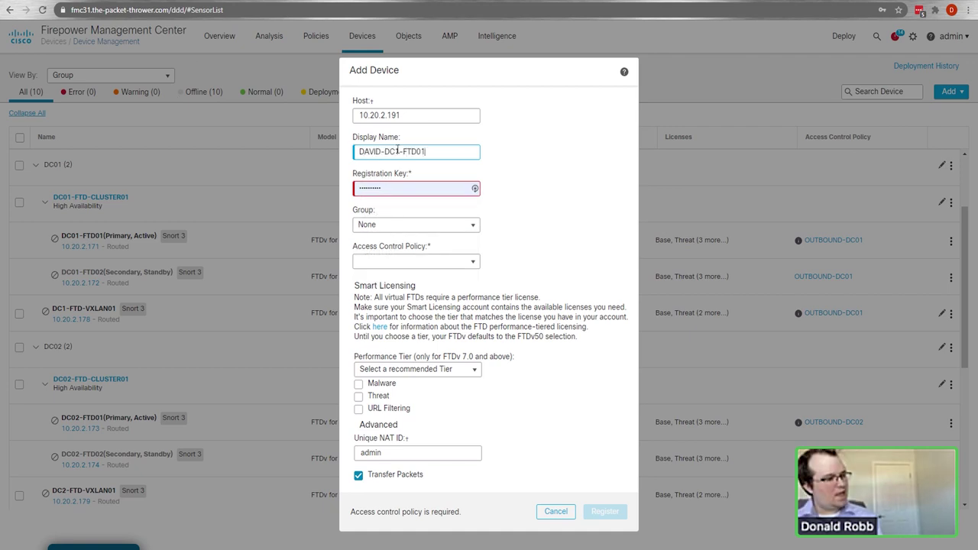
drag(430, 154, 321, 147)
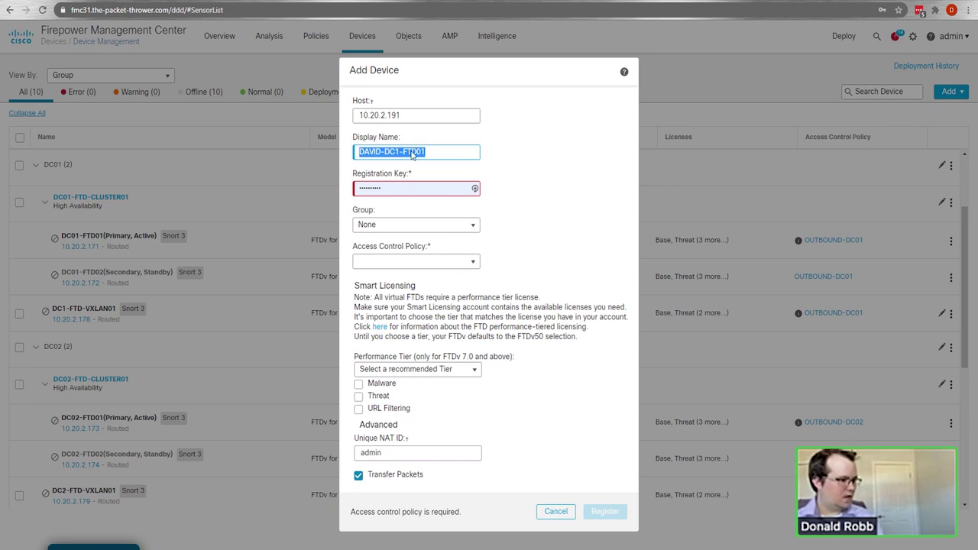
click(524, 207)
double_click(451, 188)
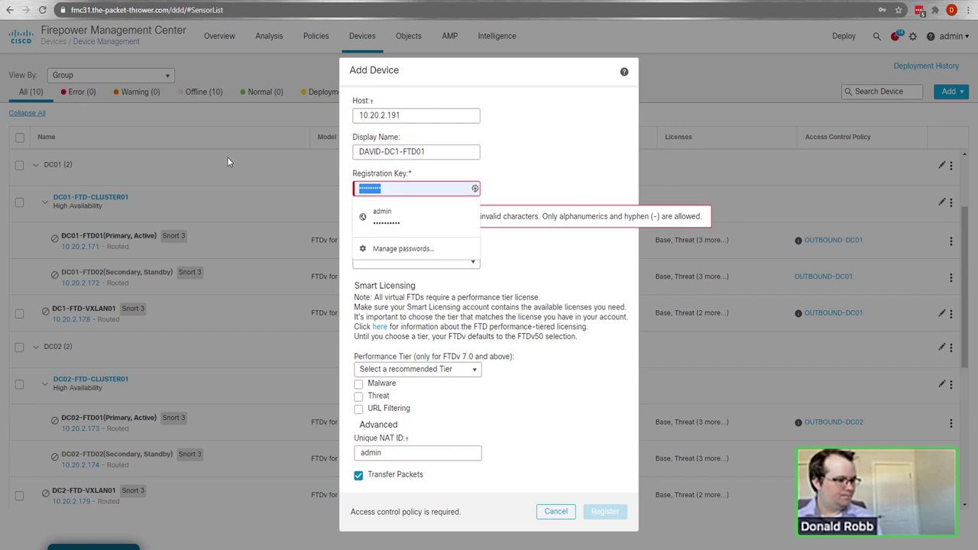
text(cisco123)
click(448, 226)
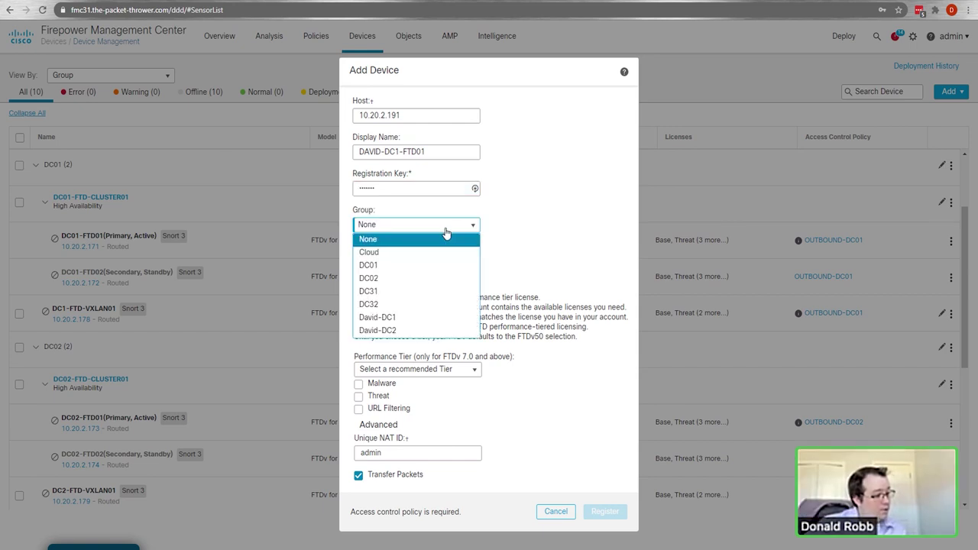
click(402, 318)
Step: Apply access control policy OUTBOUND-David-DC01 and choose the FTDv10 performance tier
click(466, 262)
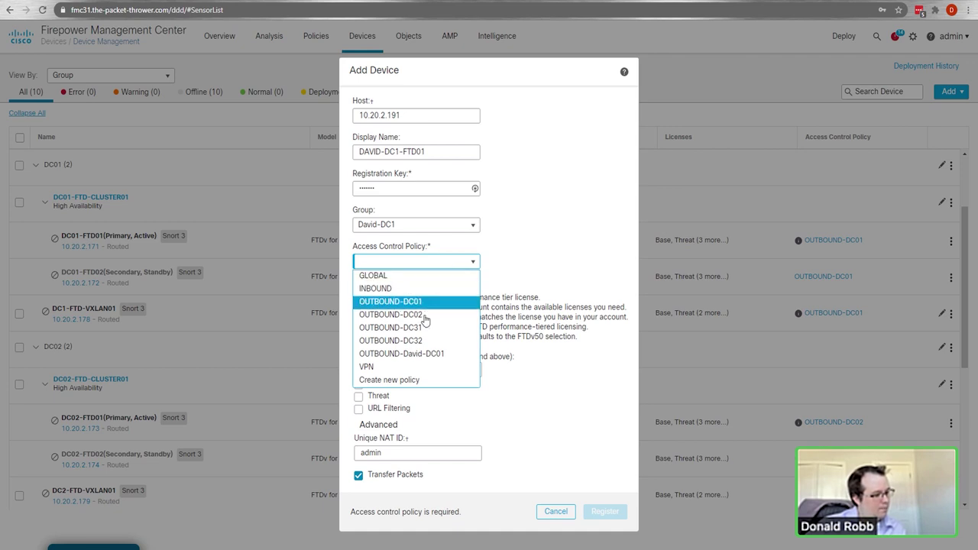
click(405, 356)
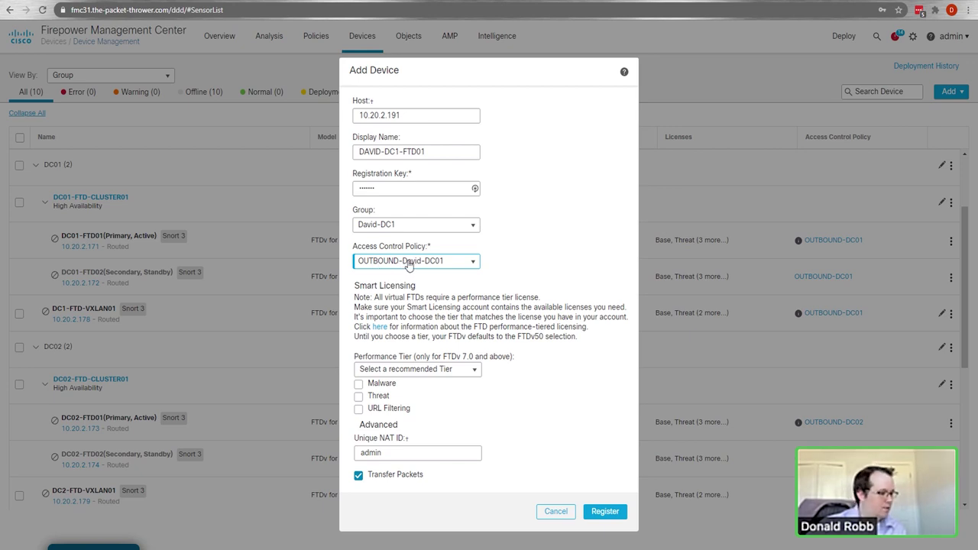
click(416, 369)
click(419, 398)
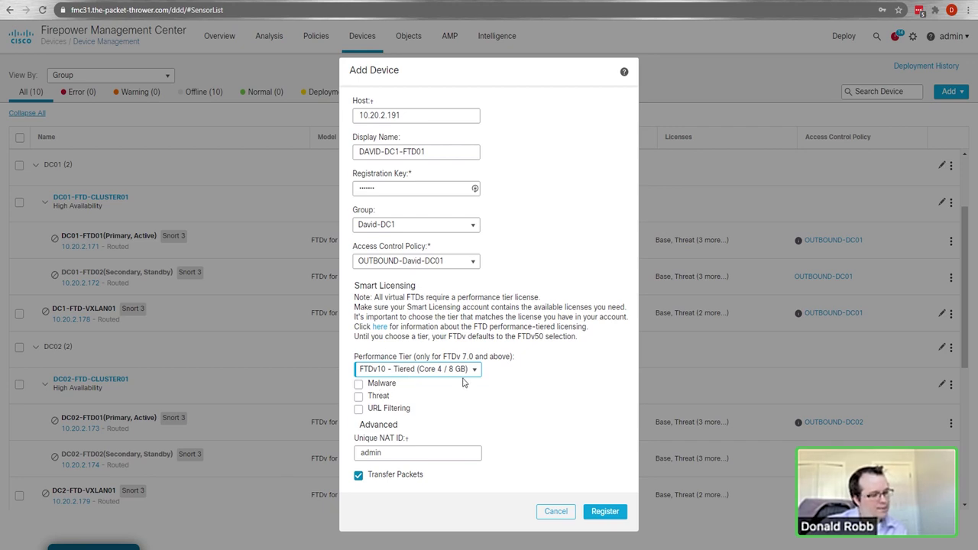
click(474, 370)
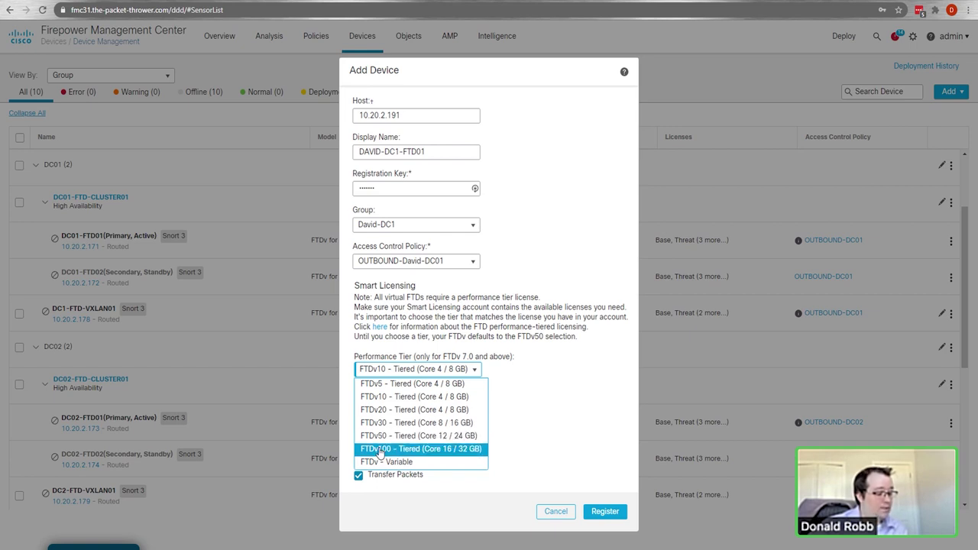
click(382, 397)
Step: Enable the Malware, Threat and URL Filtering licences, clear the NAT ID, and register the device
click(359, 384)
click(358, 397)
click(358, 409)
key(Tab)
key(BackSpace)
click(536, 411)
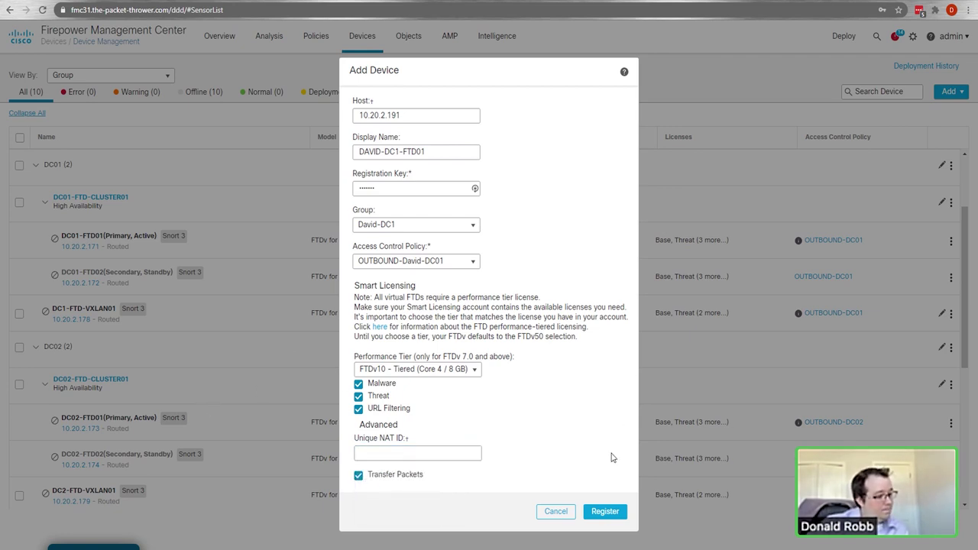
click(606, 511)
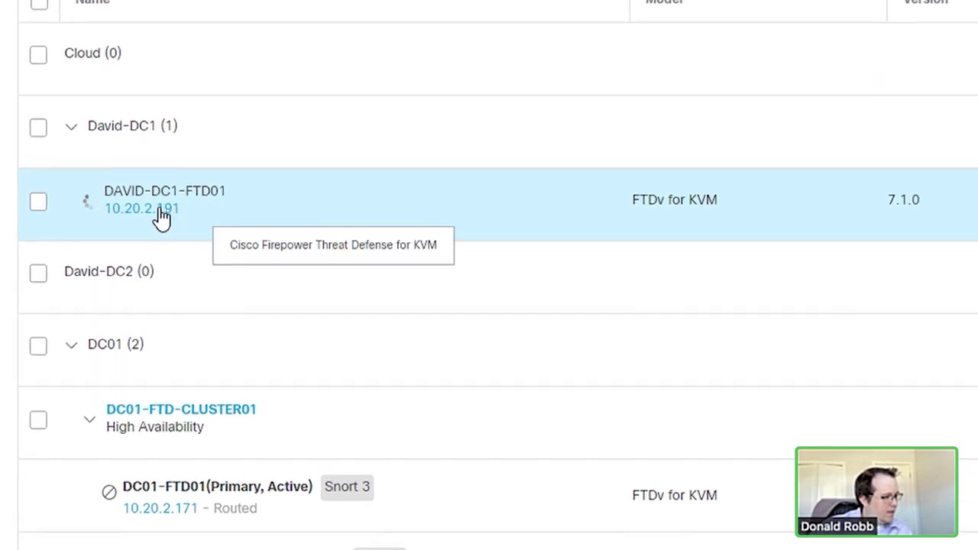
Step: Wait for DAVID-DC1-FTD01 (10.20.2.191) to appear in the David-DC1 device list
mouse_move(74, 242)
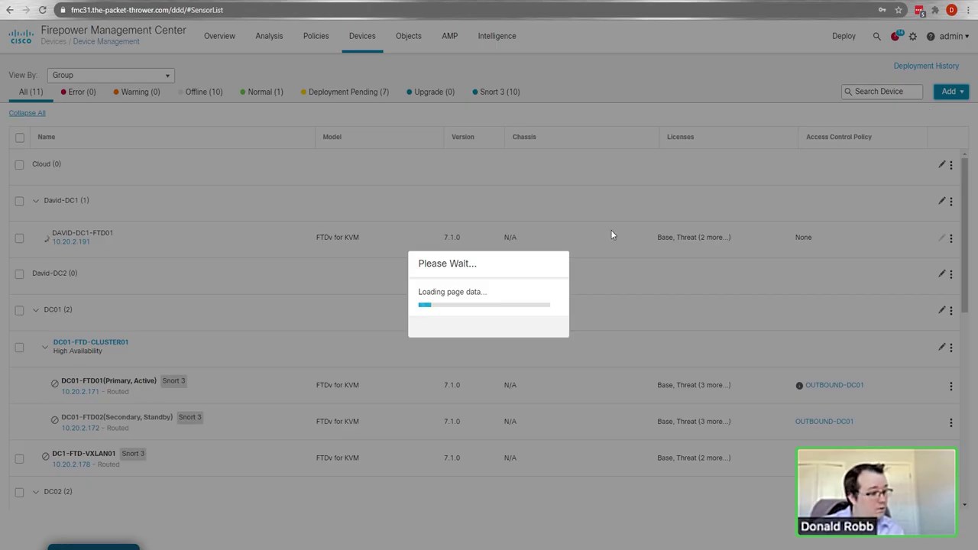
Step: Enter host 10.20.2.192, display name DAVID-DC1-FTD02, and the registration key
click(392, 120)
text(10.20.2.192)
key(Tab)
text(FTD)
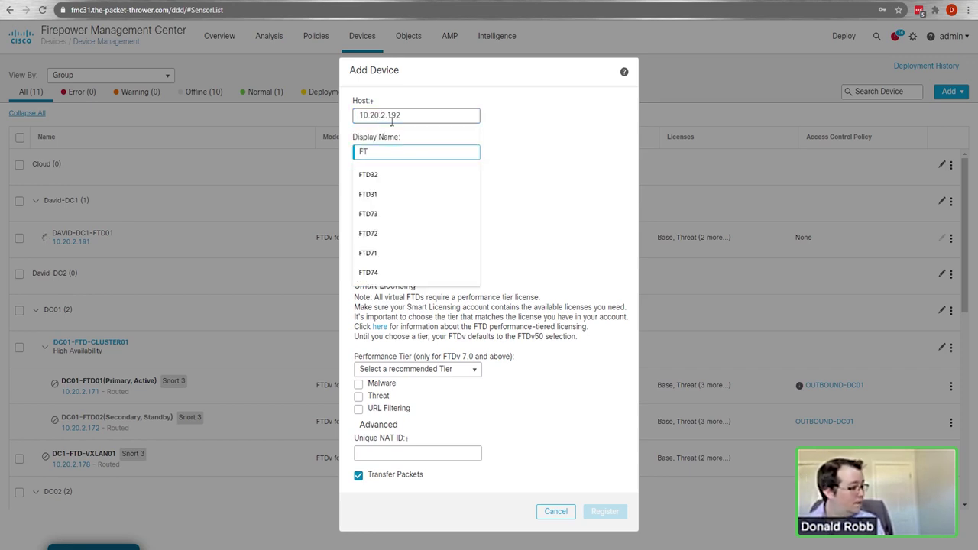
key(BackSpace)
key(BackSpace)
text(DAVID-DC1-FTD02)
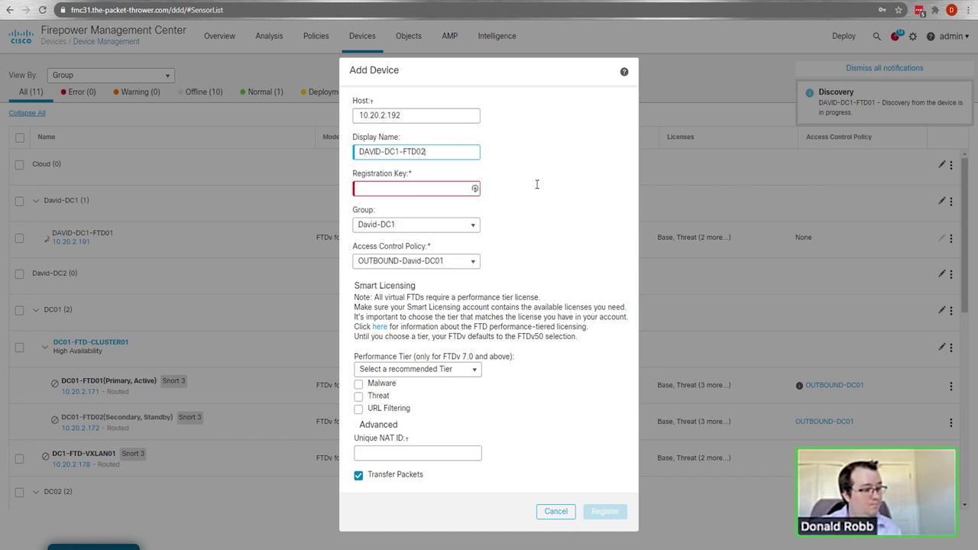
click(399, 190)
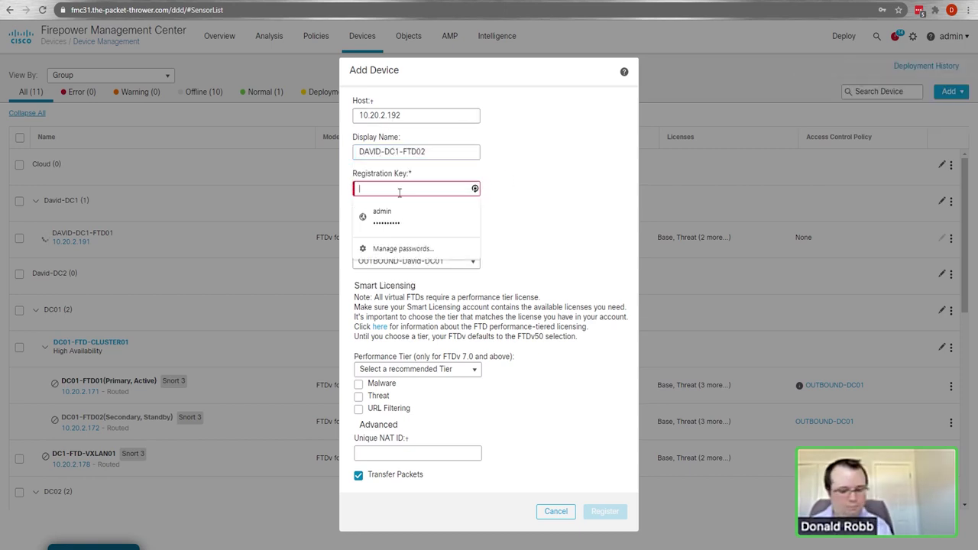
text(cis)
Step: Enable the Malware, Threat and URL Filtering licences, pick a performance tier, and register
click(359, 384)
click(359, 396)
click(359, 409)
click(412, 372)
click(398, 397)
click(601, 512)
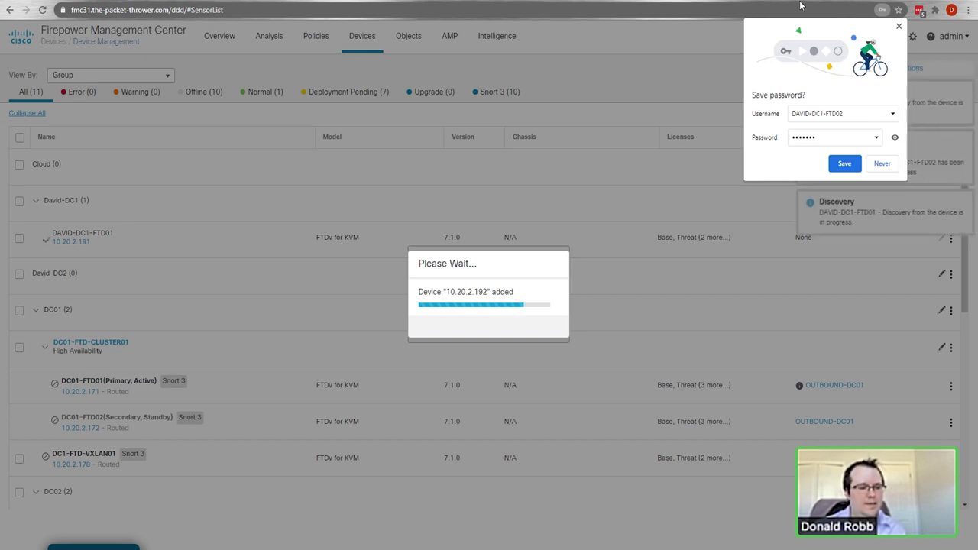
Step: Dismiss Chrome's save-password prompt while DAVID-DC1-FTD02 is still being discovered
click(898, 27)
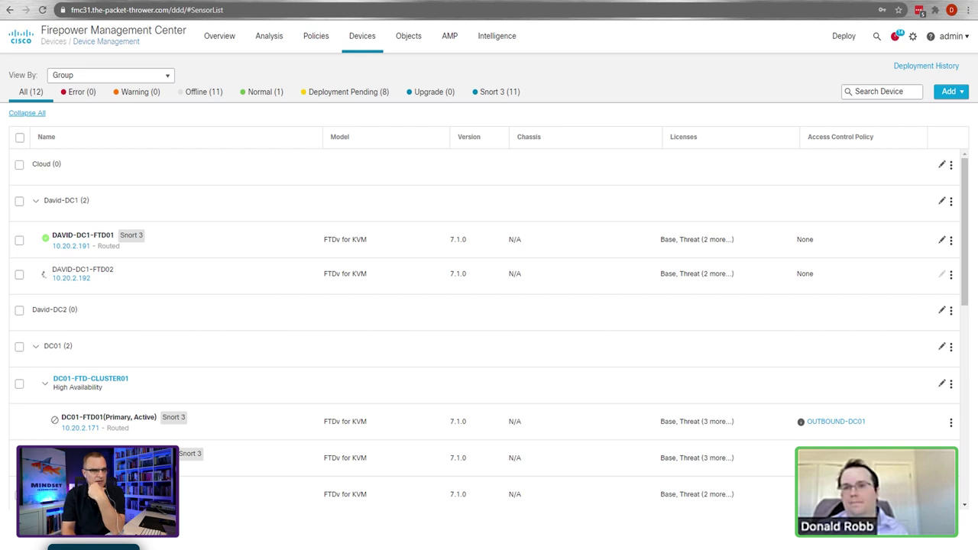
Step: Scroll through the FMC dynamic-object functions in office365.py in PyCharm, then minimise the editor
key(alt+Tab)
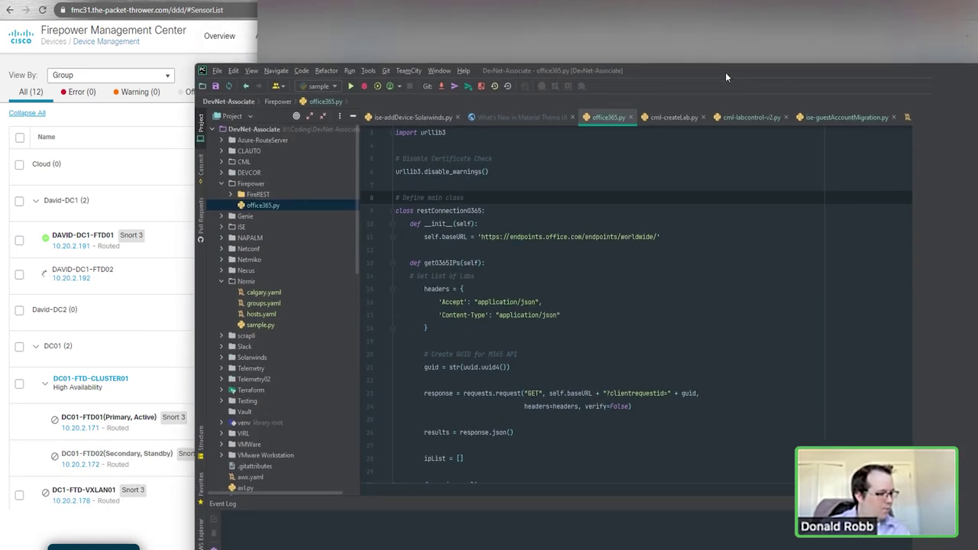
click(697, 224)
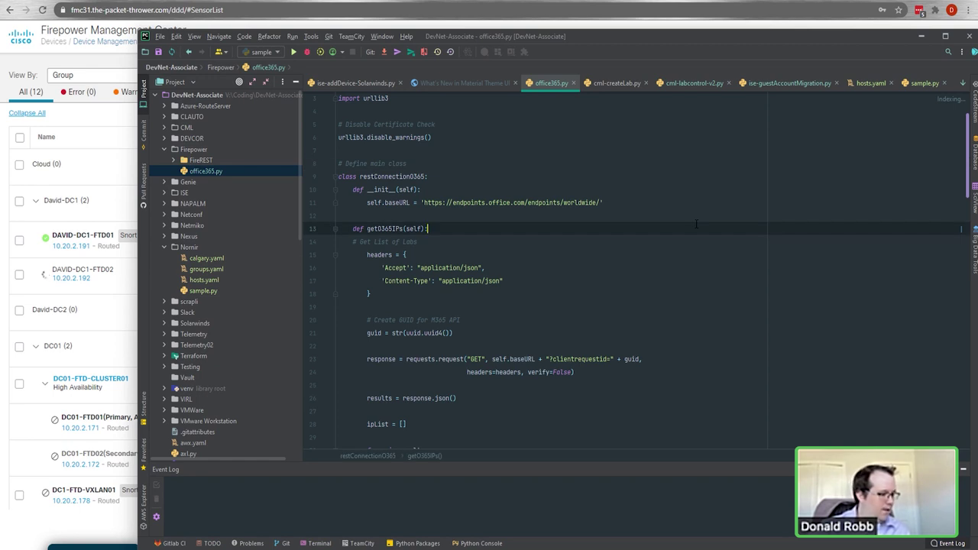
scroll(696, 224, down, 15)
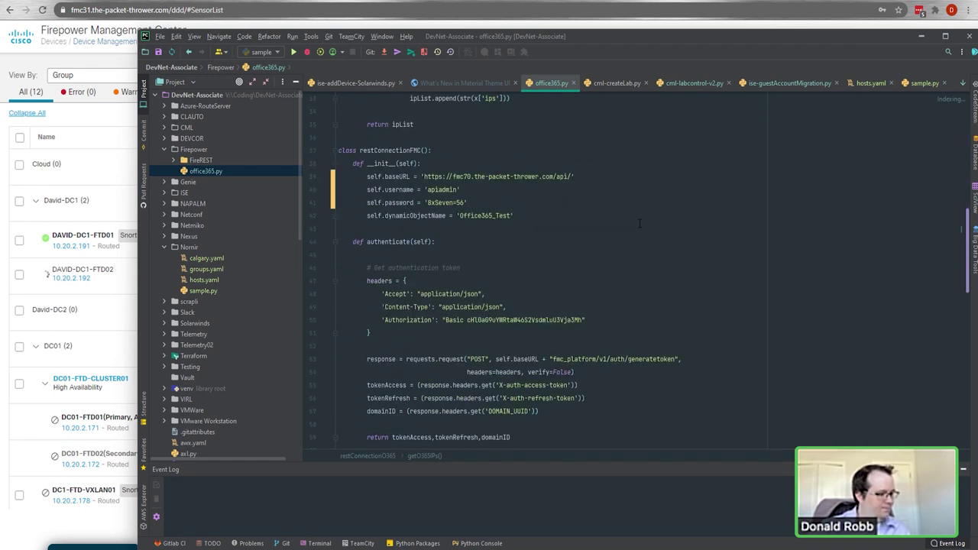
scroll(640, 223, down, 9)
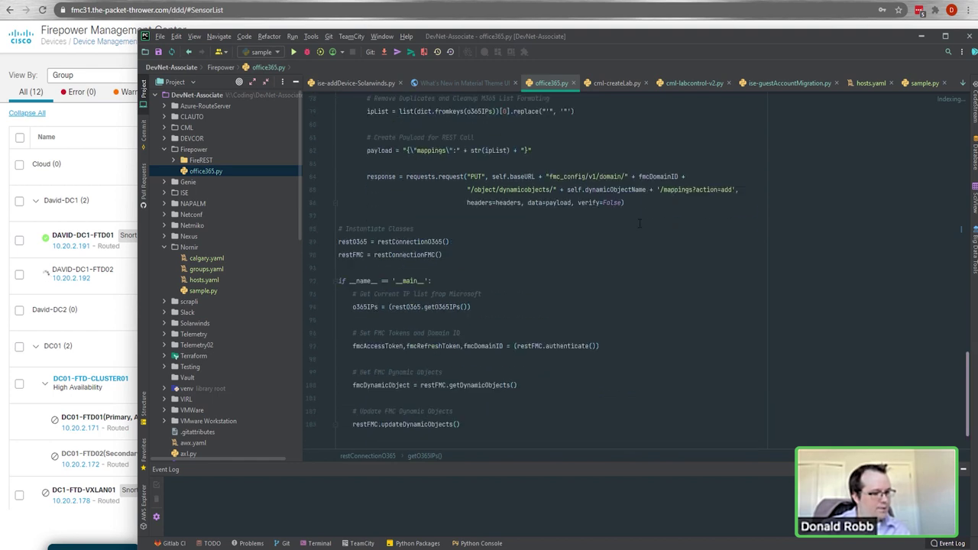
scroll(639, 224, down, 3)
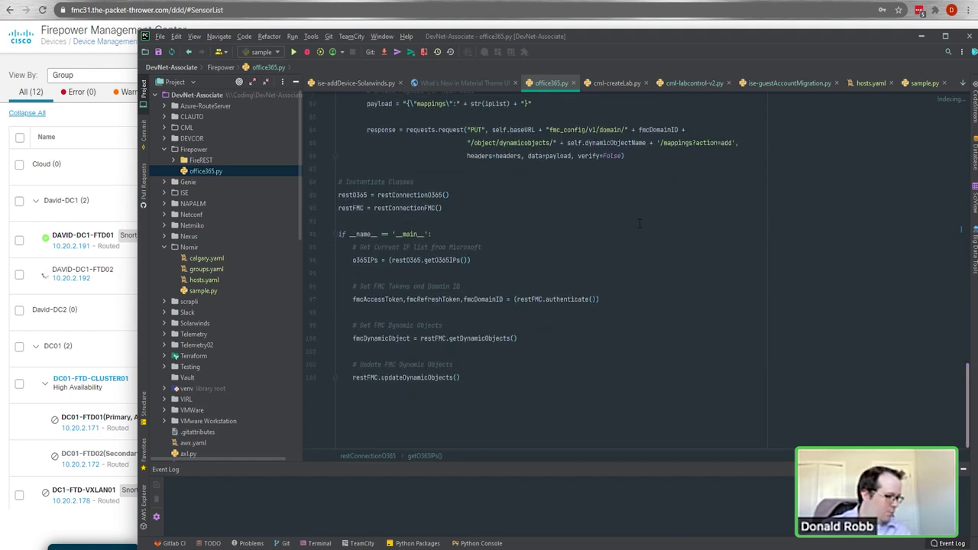
scroll(639, 223, up, 10)
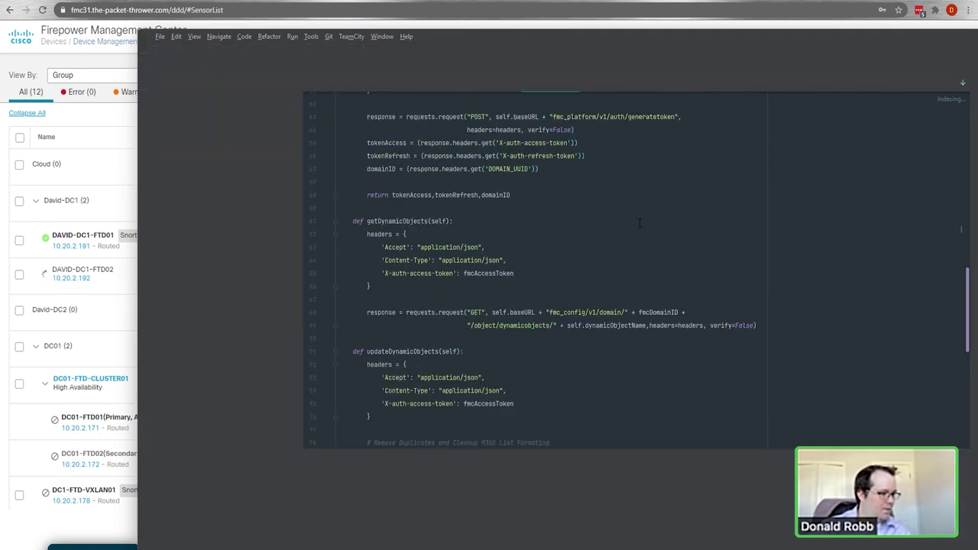
click(586, 36)
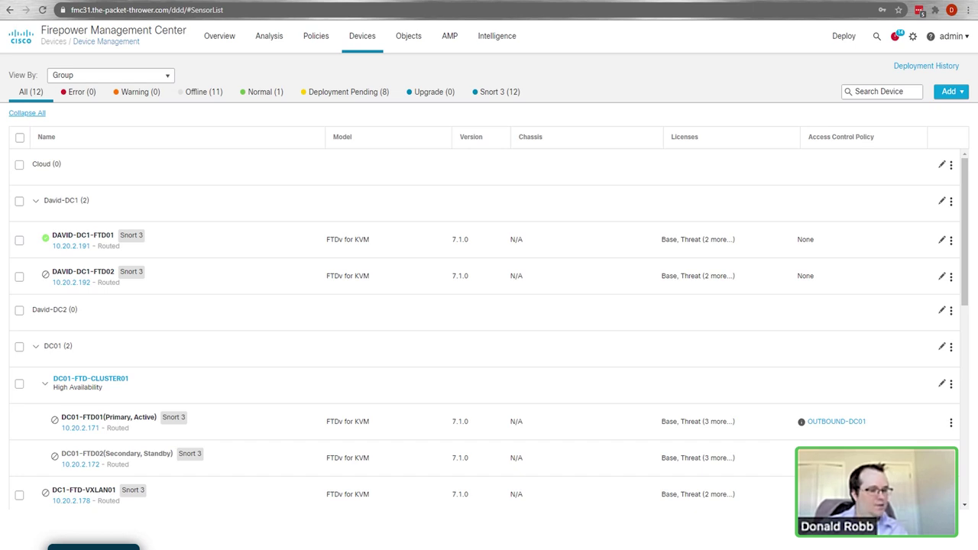
Step: Open DAVID-DC1-FTD01 under the David-DC1 group in Device Management
click(79, 242)
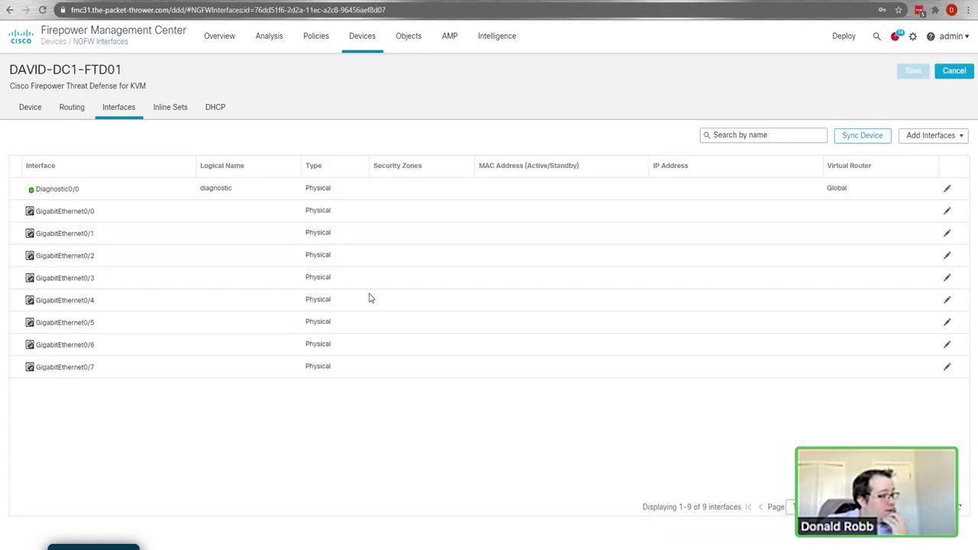
Step: From DAVID-DC1-FTD01's Device summary, launch Push Device Configuration in the General panel
click(30, 111)
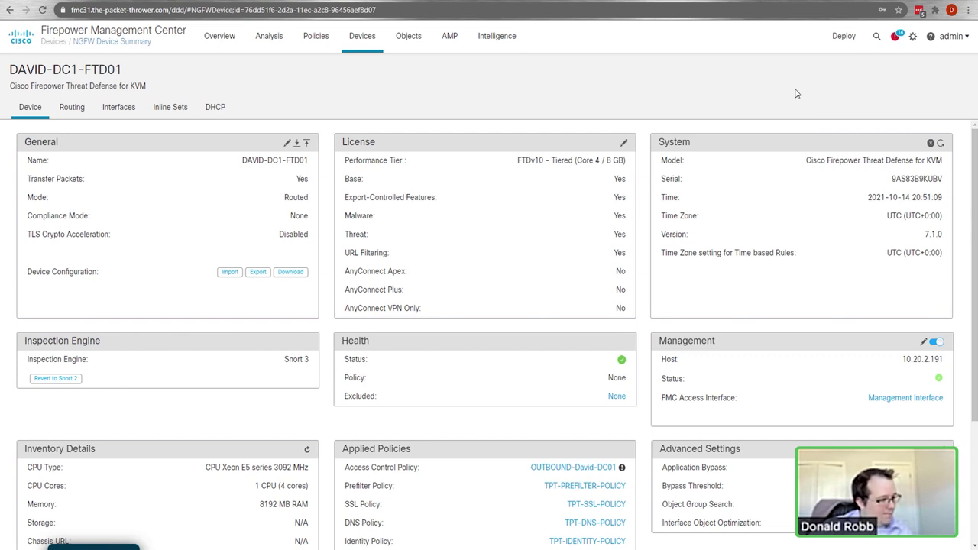
scroll(734, 465, down, 3)
scroll(734, 465, up, 3)
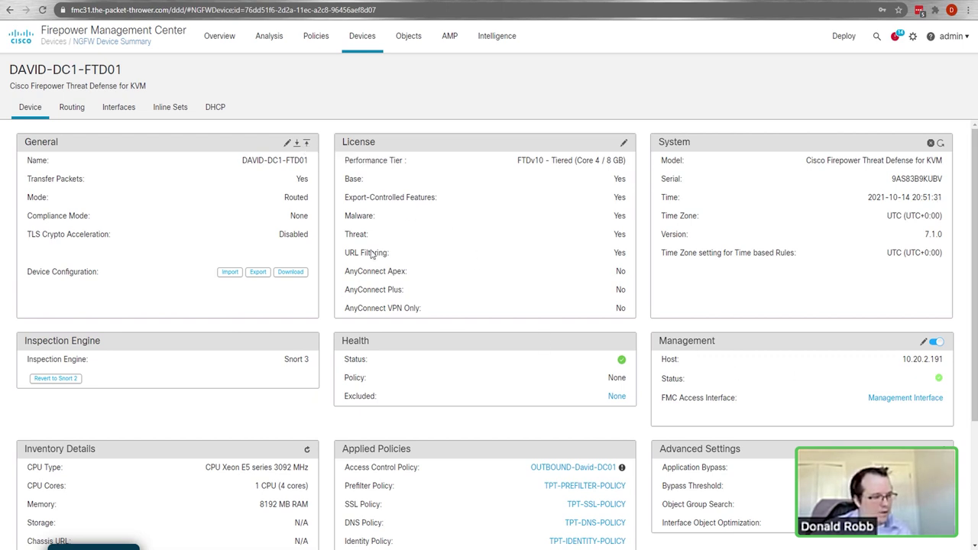
click(306, 144)
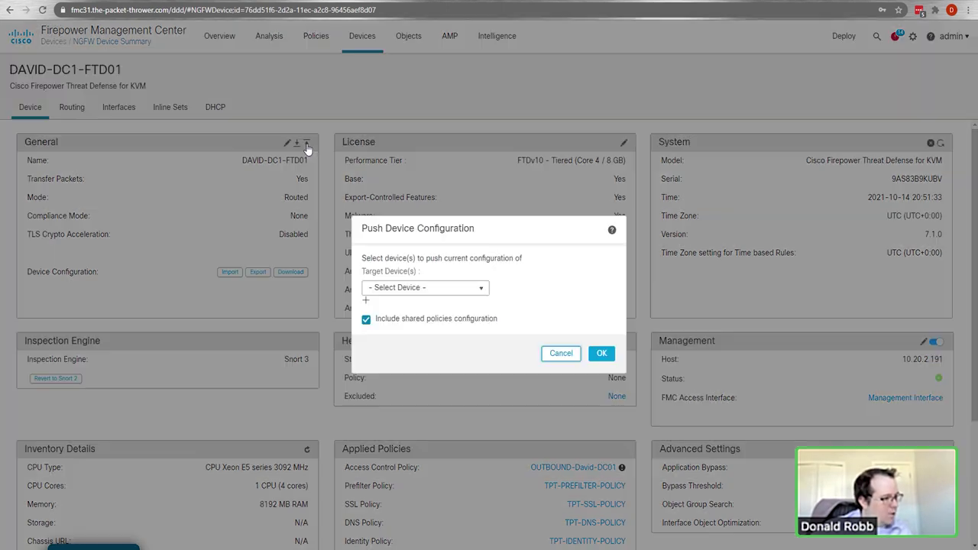
Step: Select DAVID-DC1-FTD02 as the push target, then cancel without pushing anything
click(474, 291)
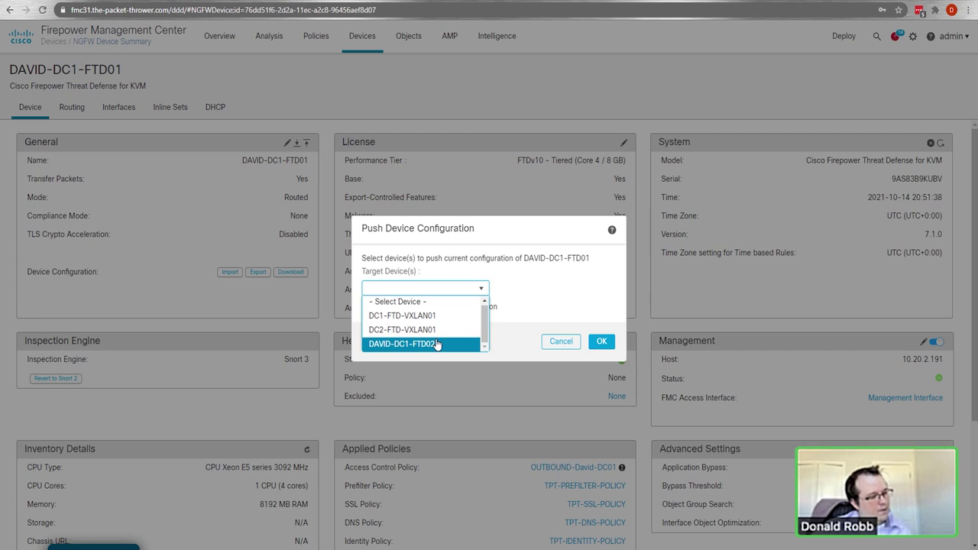
click(438, 345)
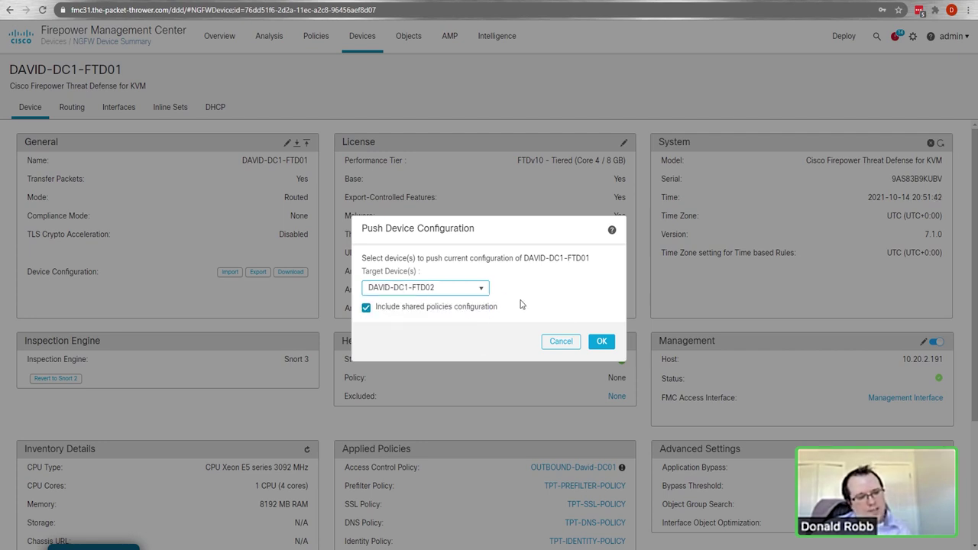
click(560, 342)
Step: Review the summary's auto-rollback and AnyConnect Apex license notes, then switch to the Interfaces list
scroll(479, 313, down, 2)
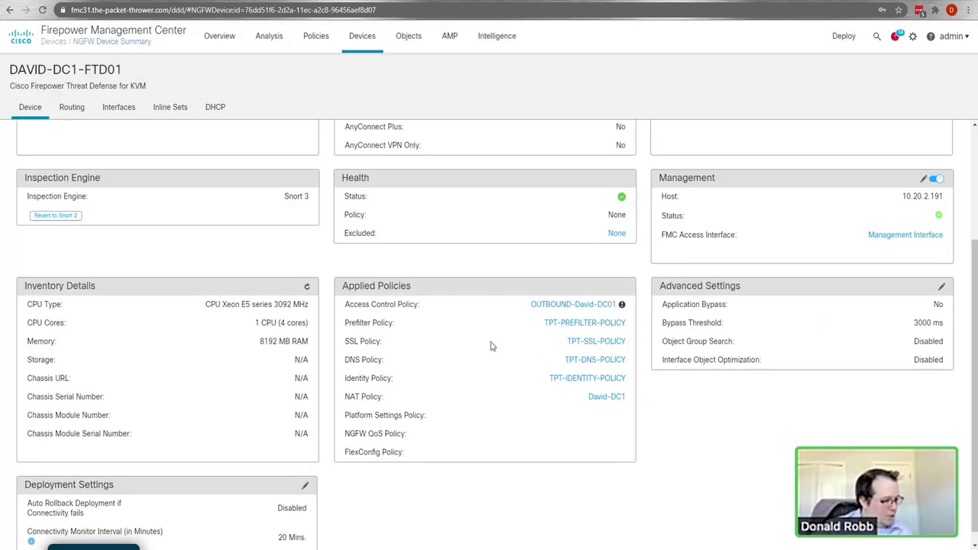
scroll(352, 332, down, 1)
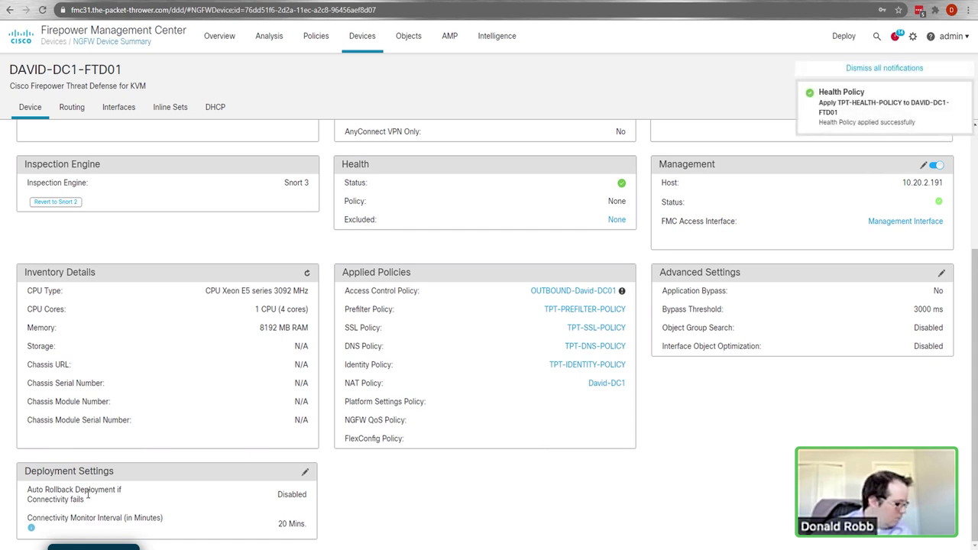
drag(37, 491, 119, 492)
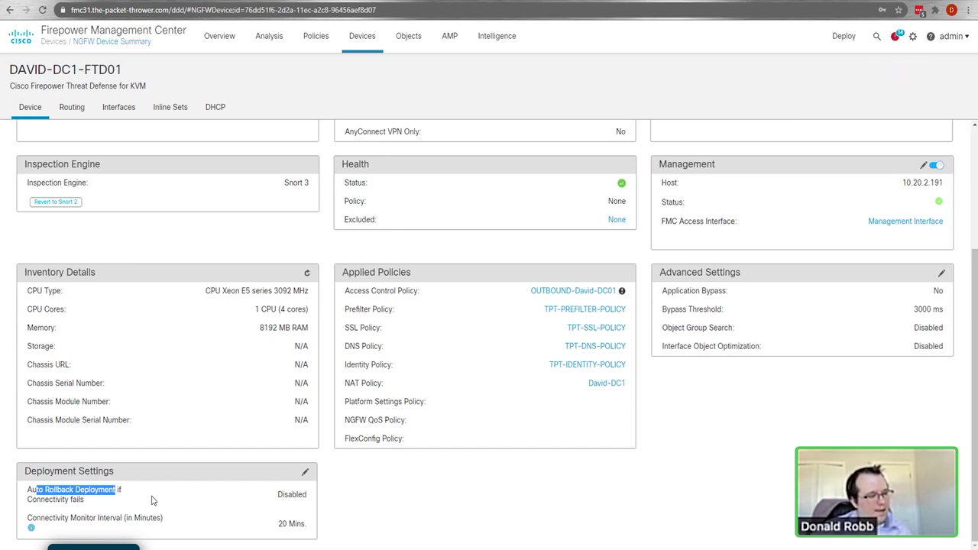
drag(81, 499, 40, 500)
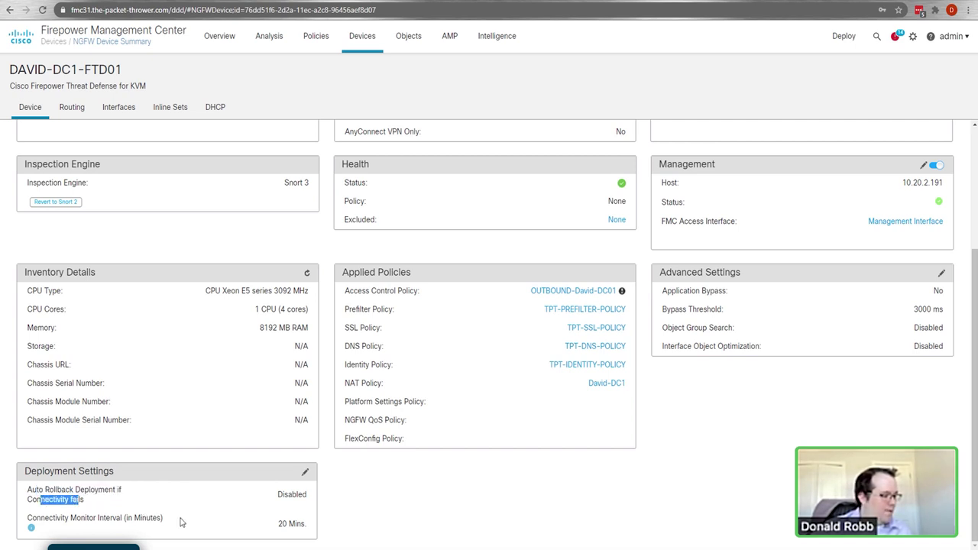
scroll(438, 268, up, 3)
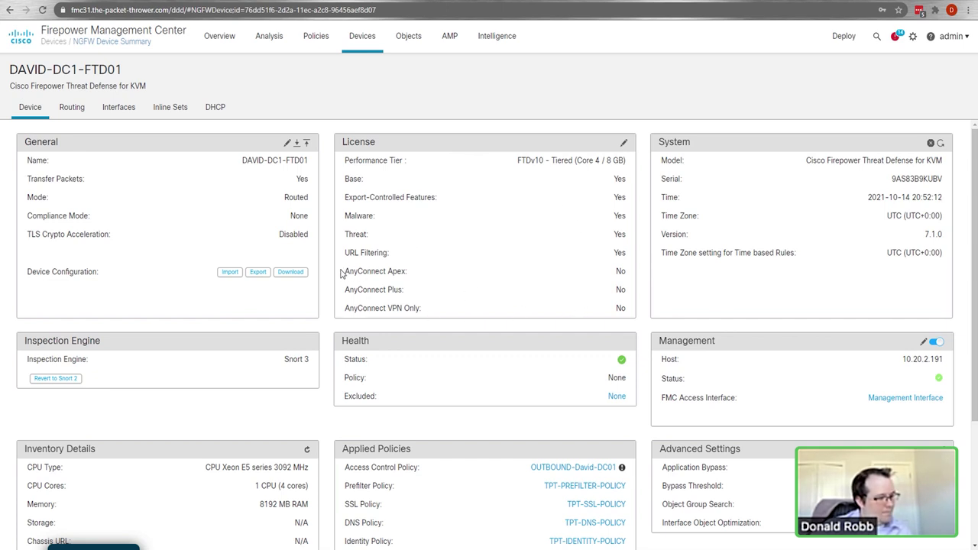
drag(343, 272, 429, 279)
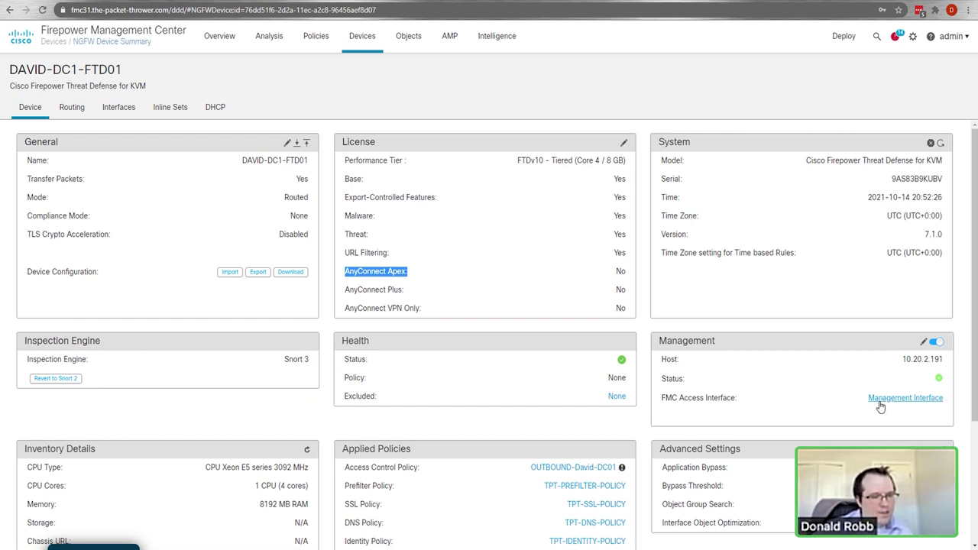
click(566, 267)
click(121, 113)
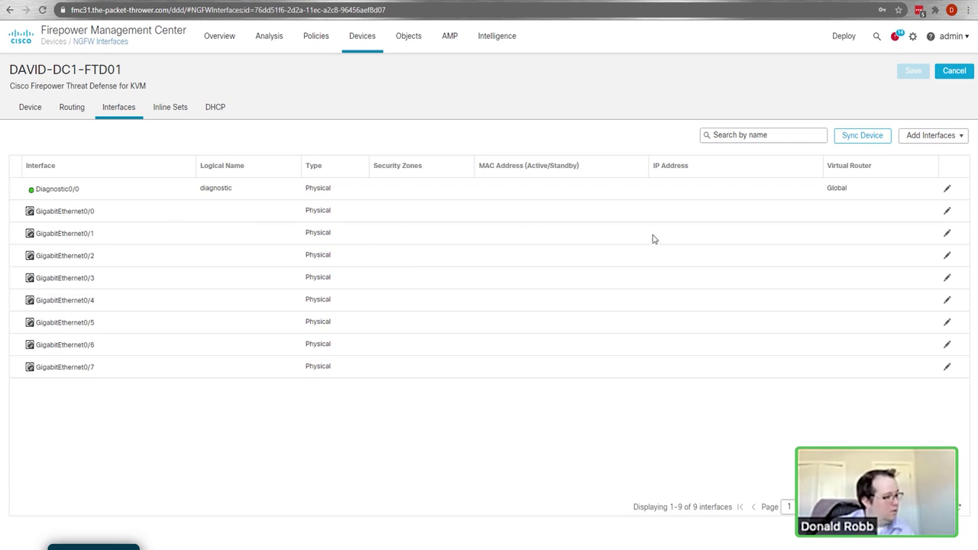
Step: Set GigabitEthernet0/0 to enabled, name OUTSIDE, zone OUTSIDE, static IP 20.0.123.11/24
click(950, 212)
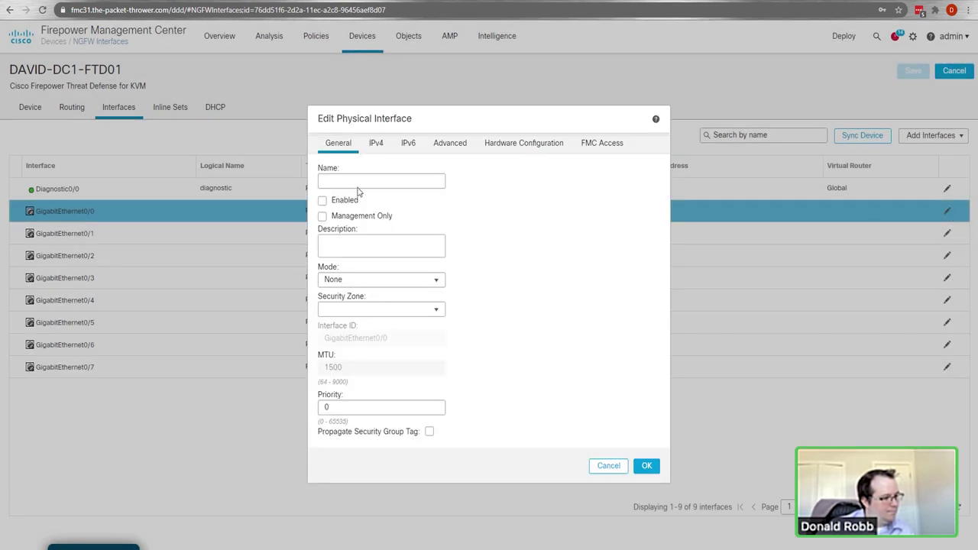
click(364, 182)
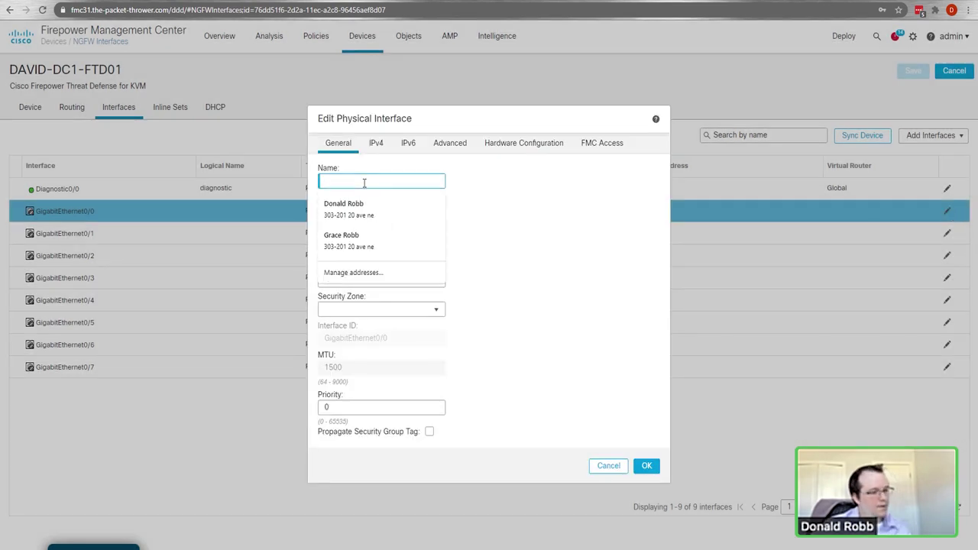
text(OUTSIDE)
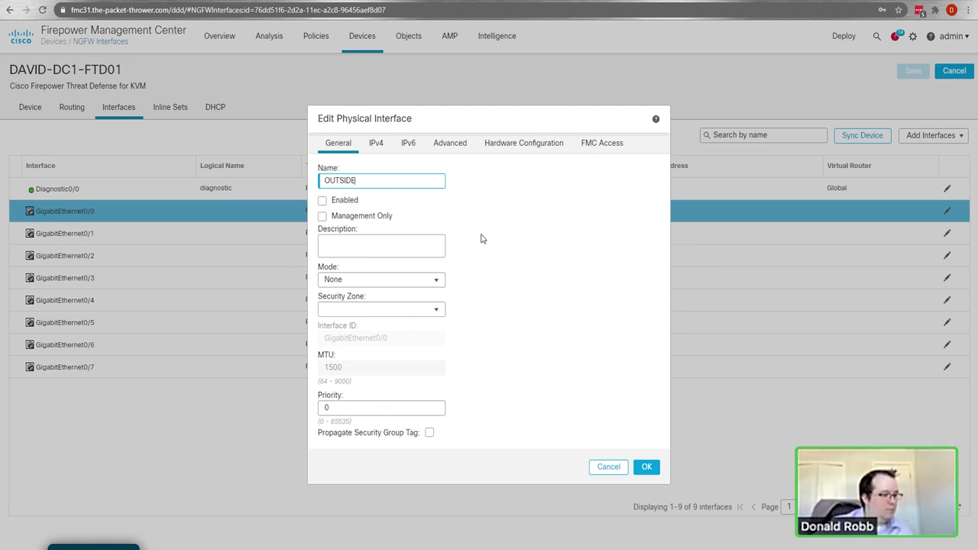
click(322, 200)
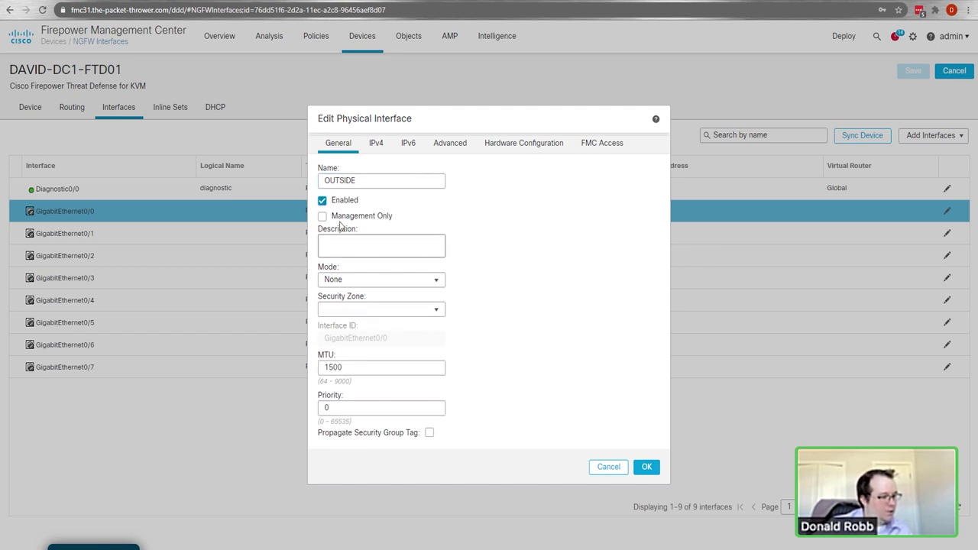
click(415, 311)
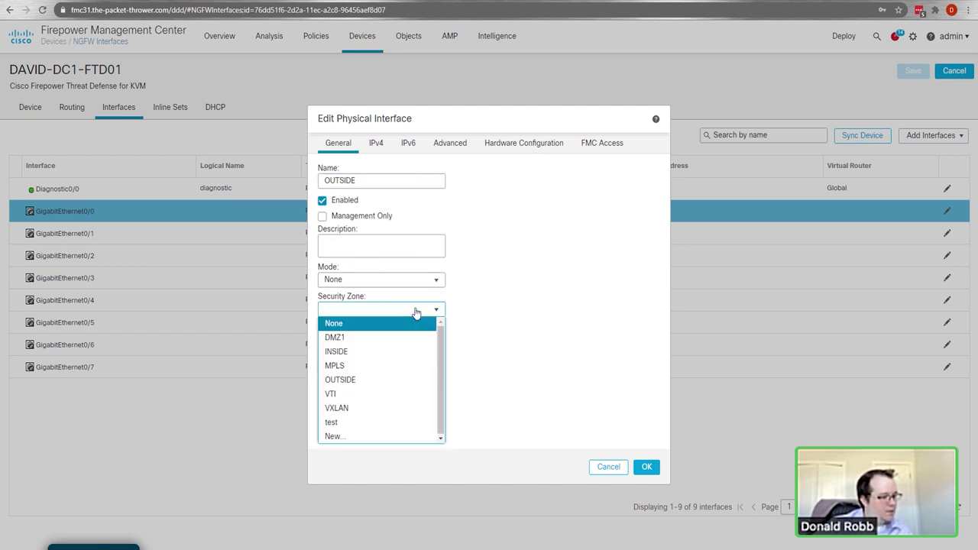
click(356, 387)
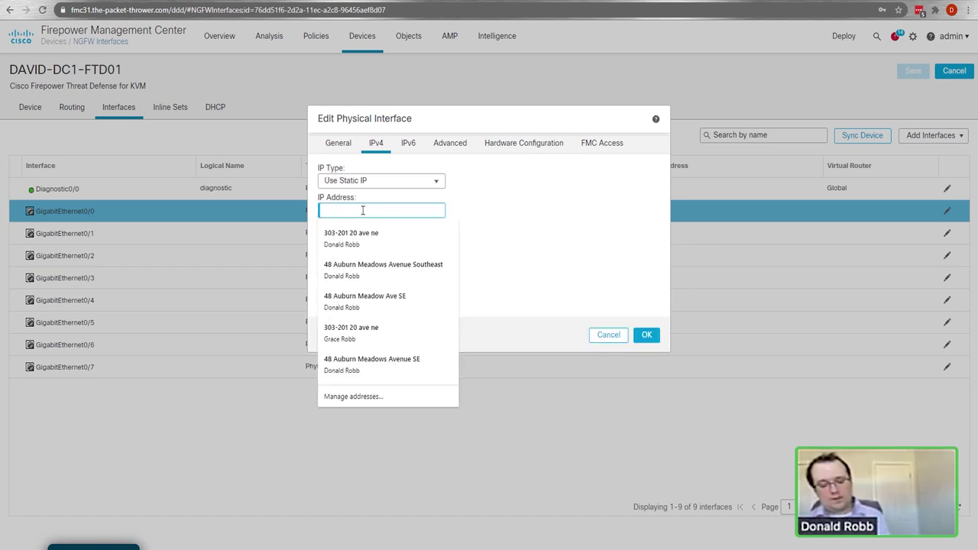
text(2)
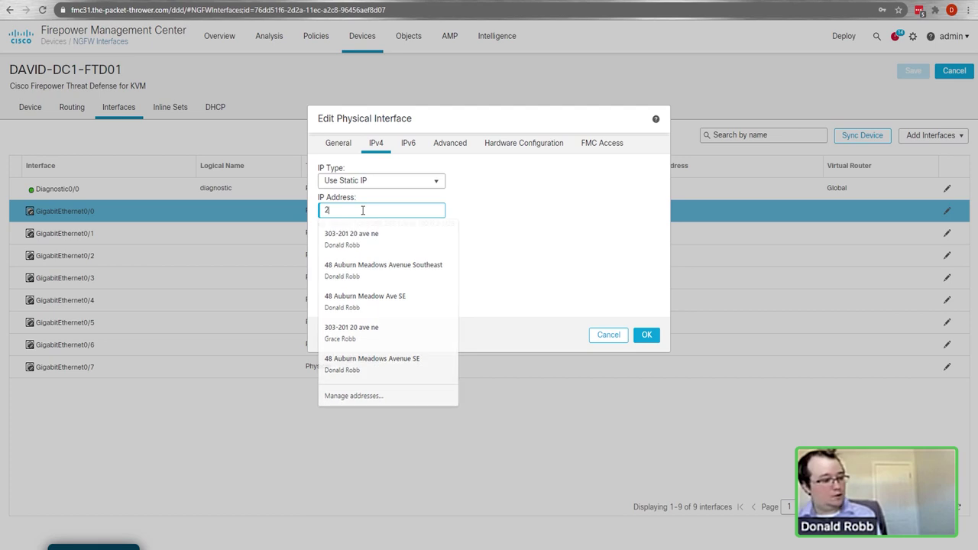
text(0.0.)
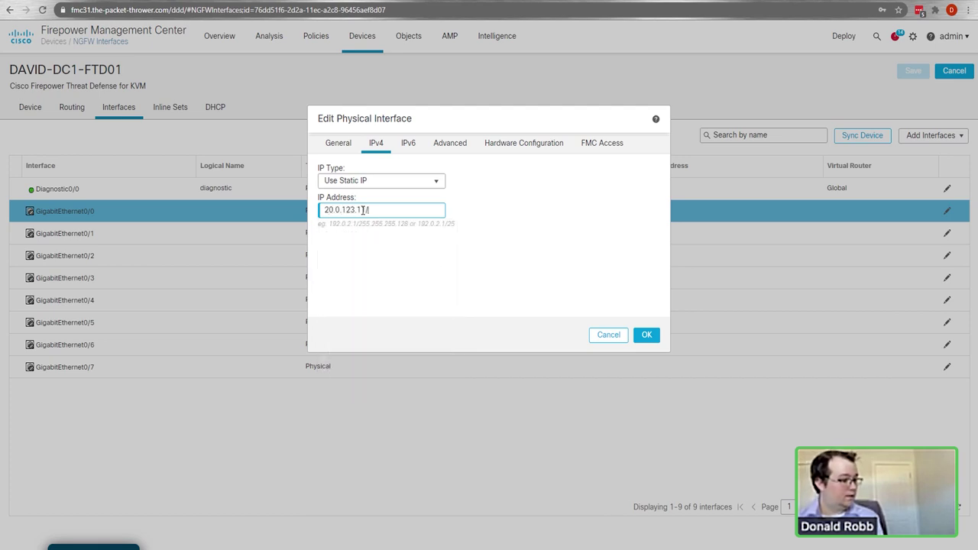
click(645, 336)
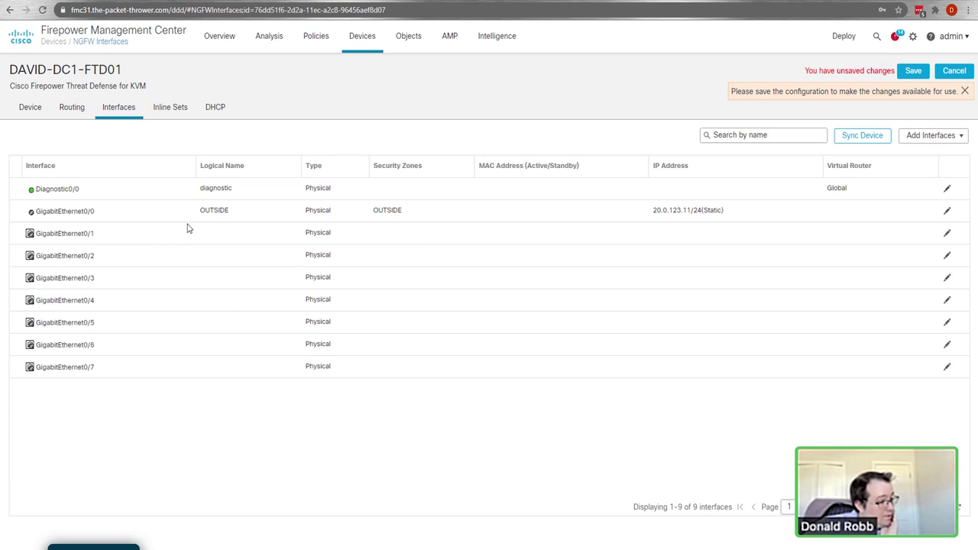
Step: Set GigabitEthernet0/1 to name INSIDE, enabled, mode None, zone INSIDE, with static IPv4 selected
click(947, 234)
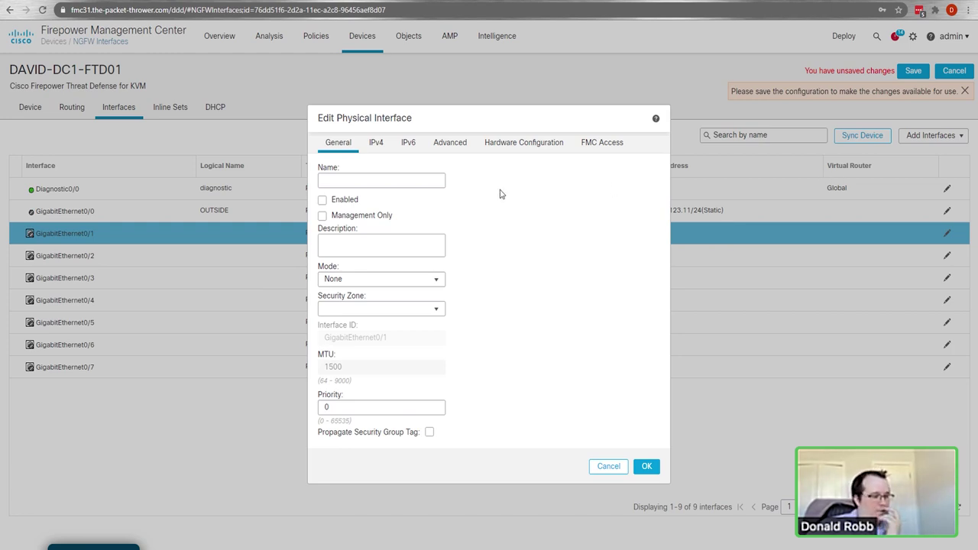
click(341, 180)
text(IN)
click(323, 200)
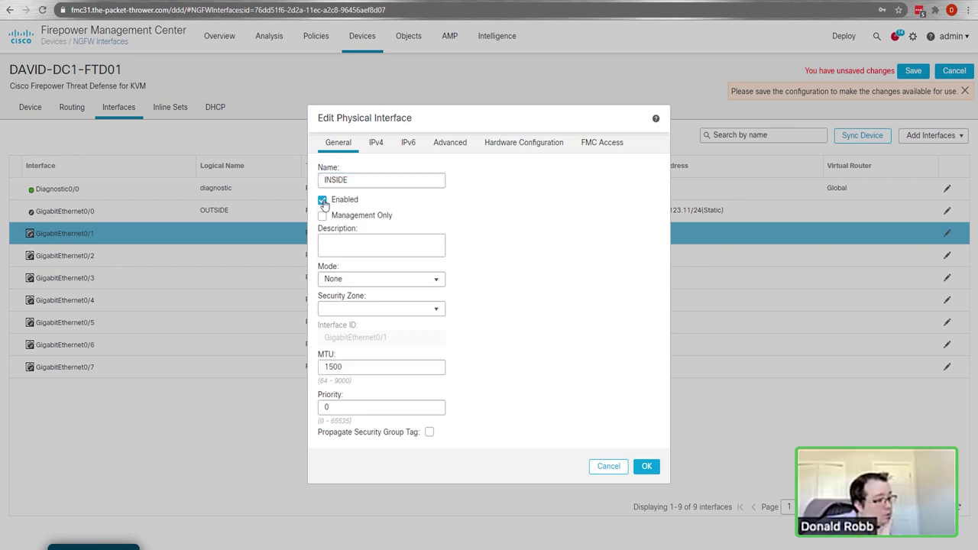
click(356, 280)
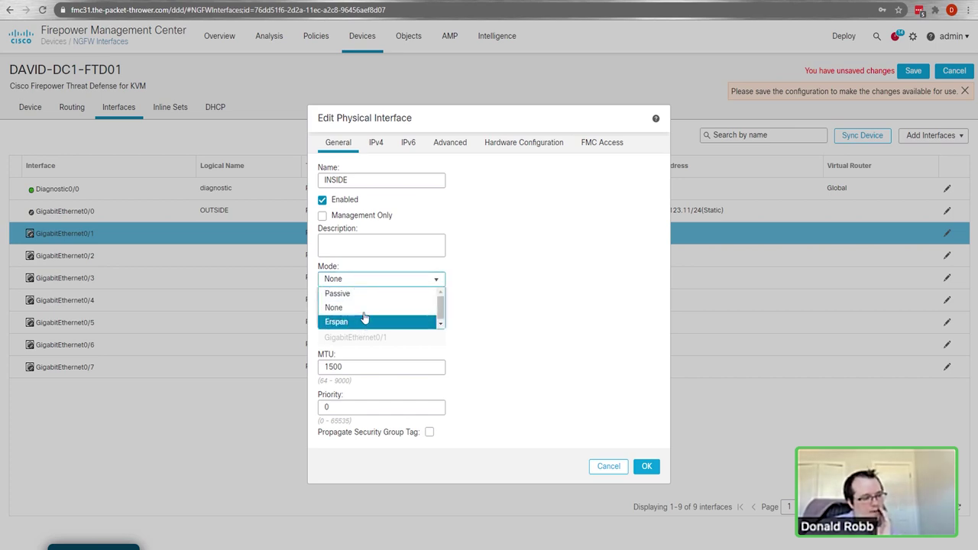
click(364, 314)
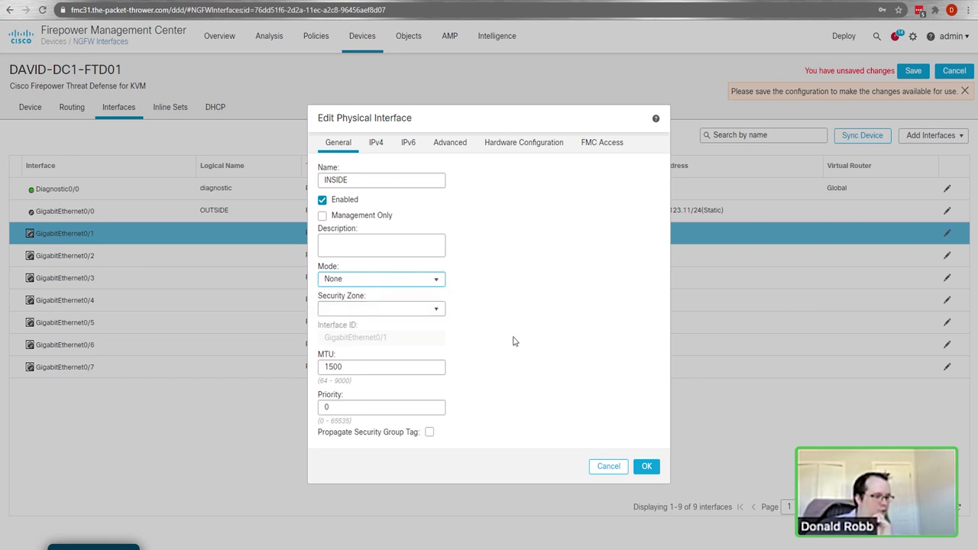
click(427, 312)
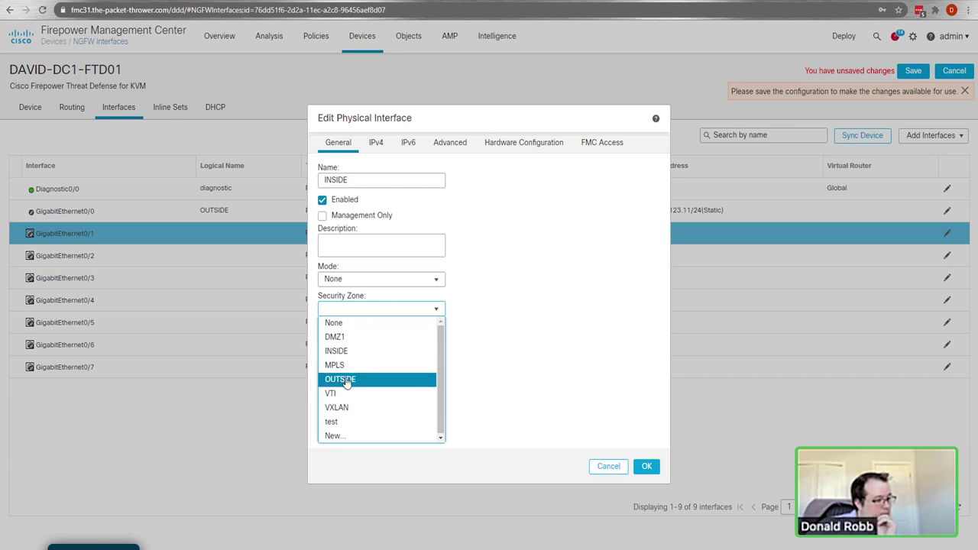
click(346, 350)
click(376, 142)
click(378, 210)
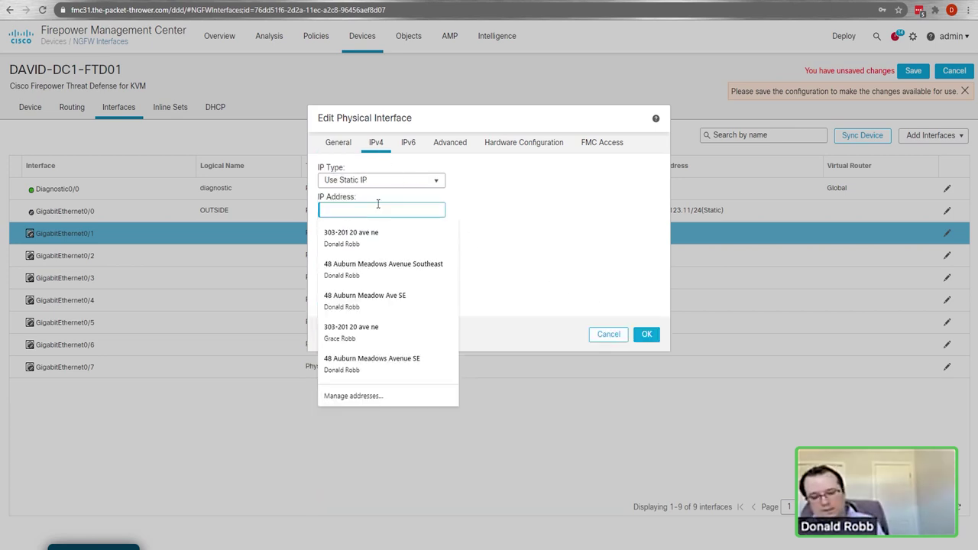
Step: Enter 10.101.10.254/24 as the static IP, check the IPv6, Advanced, Hardware and FMC Access tabs, and confirm
text(10.101.10.2)
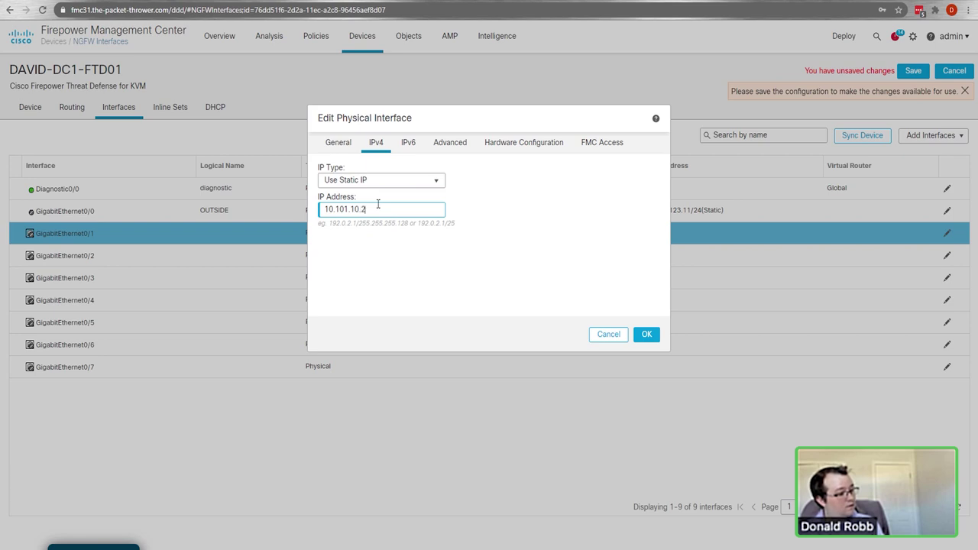
text(54/24)
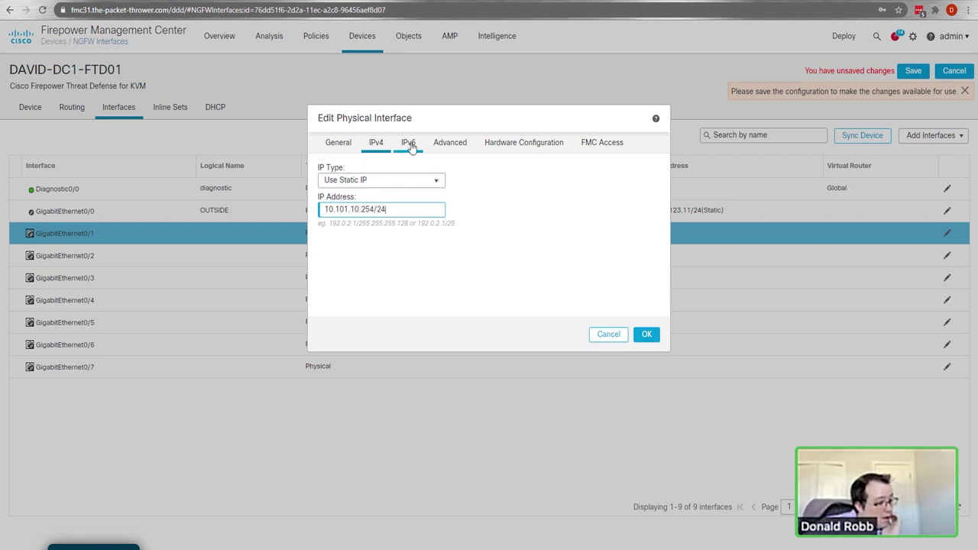
click(408, 143)
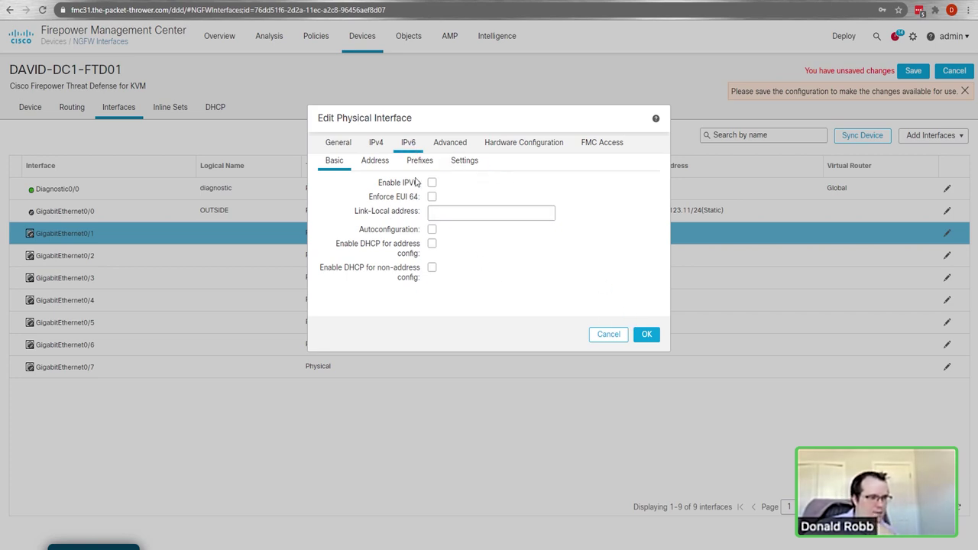
click(450, 142)
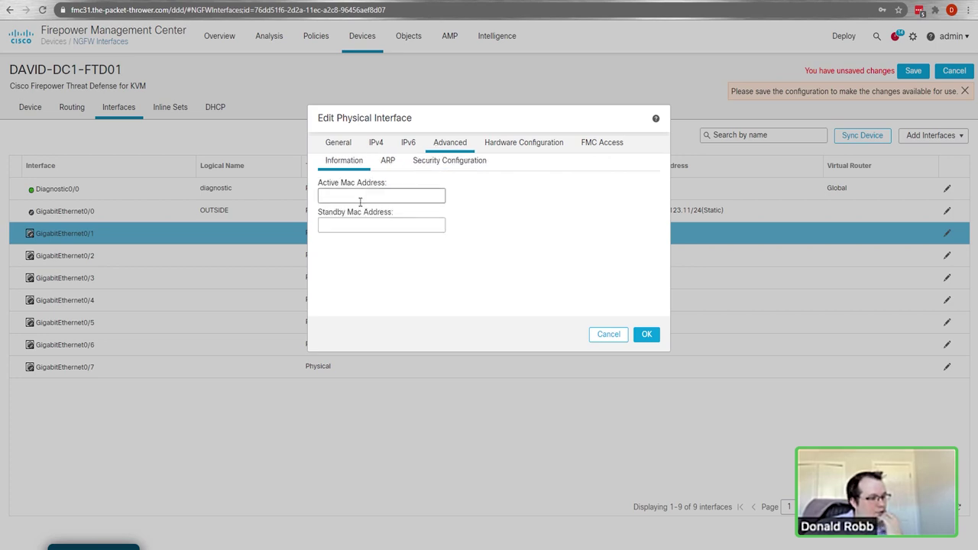
click(391, 163)
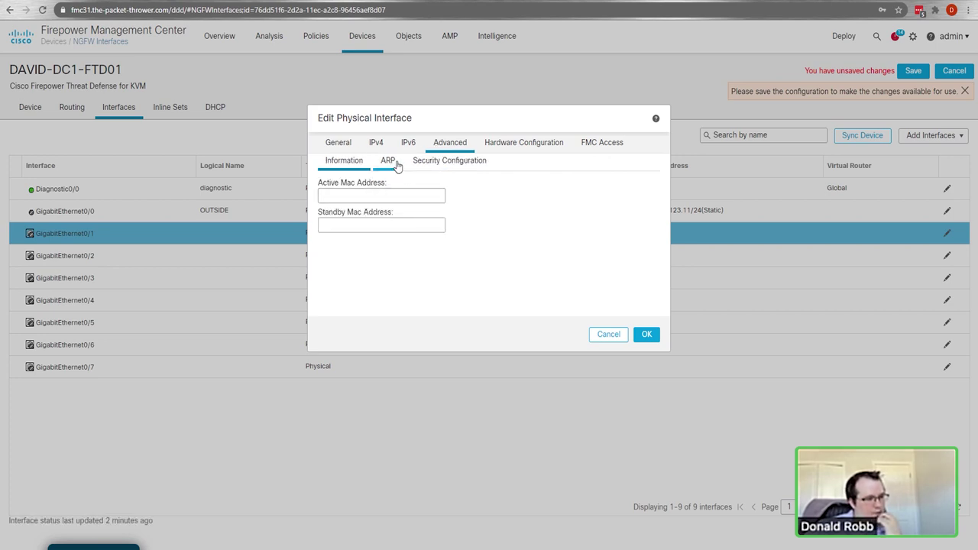
click(520, 149)
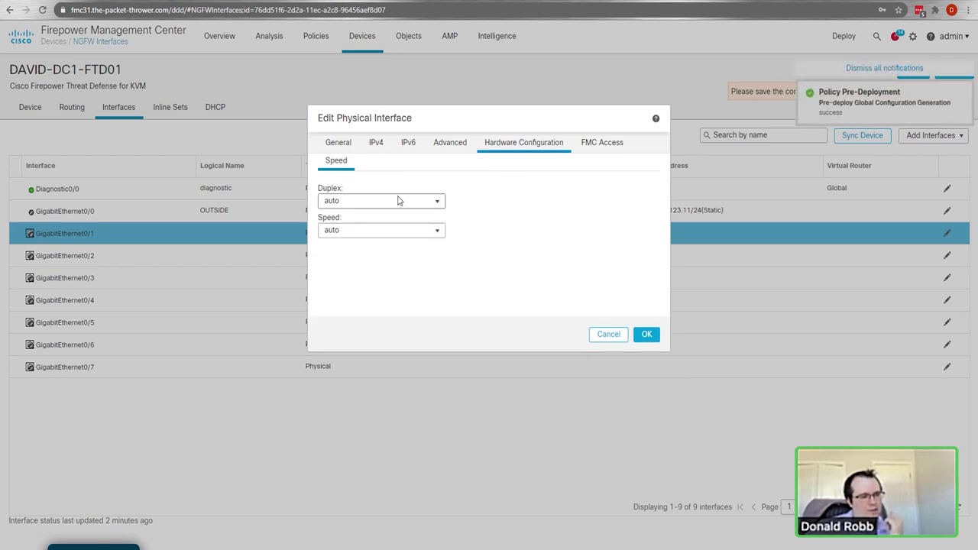
click(605, 146)
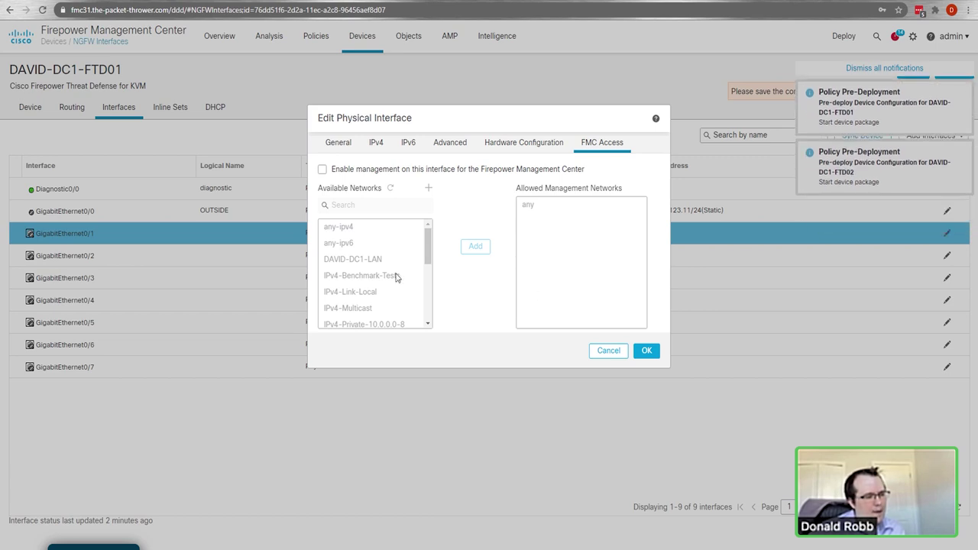
click(646, 350)
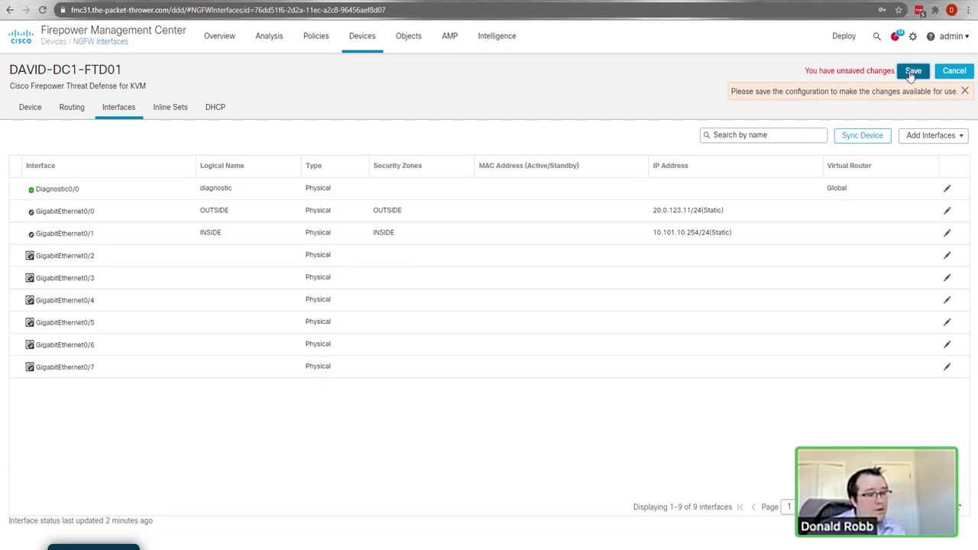
Step: Save DAVID-DC1-FTD01's interface changes and go to its Routing settings
click(914, 71)
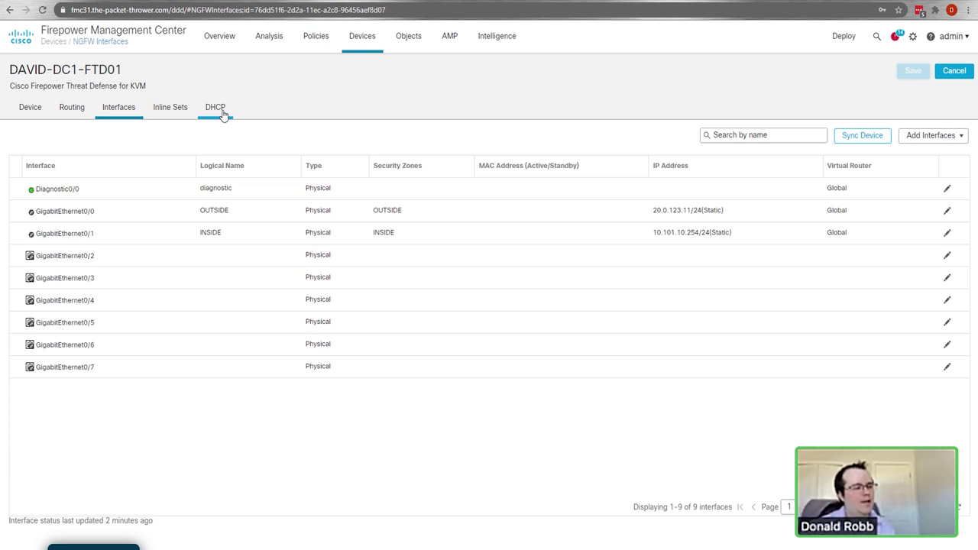
click(72, 111)
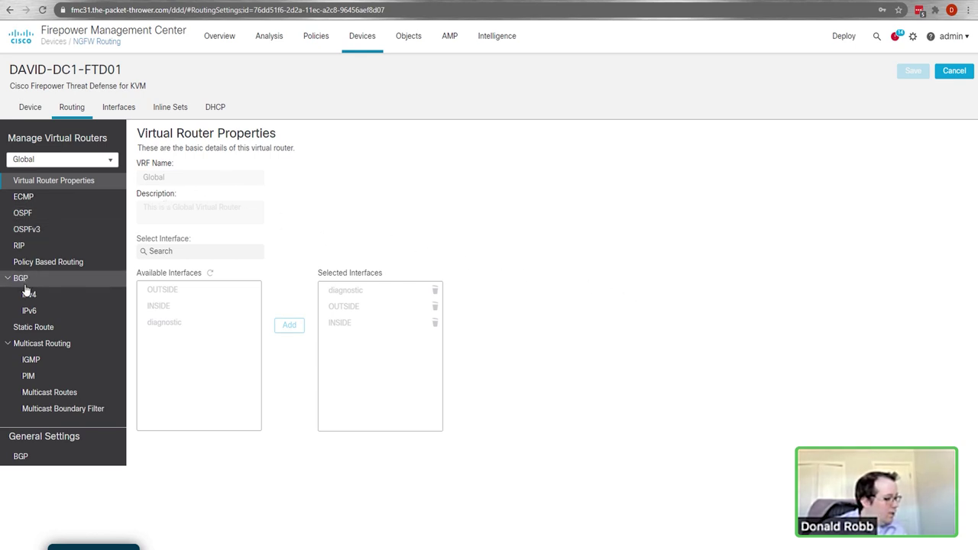
Step: Add a static route for any-ipv4 out OUTSIDE with gateway 20.0.123.1
click(33, 327)
click(939, 137)
click(382, 146)
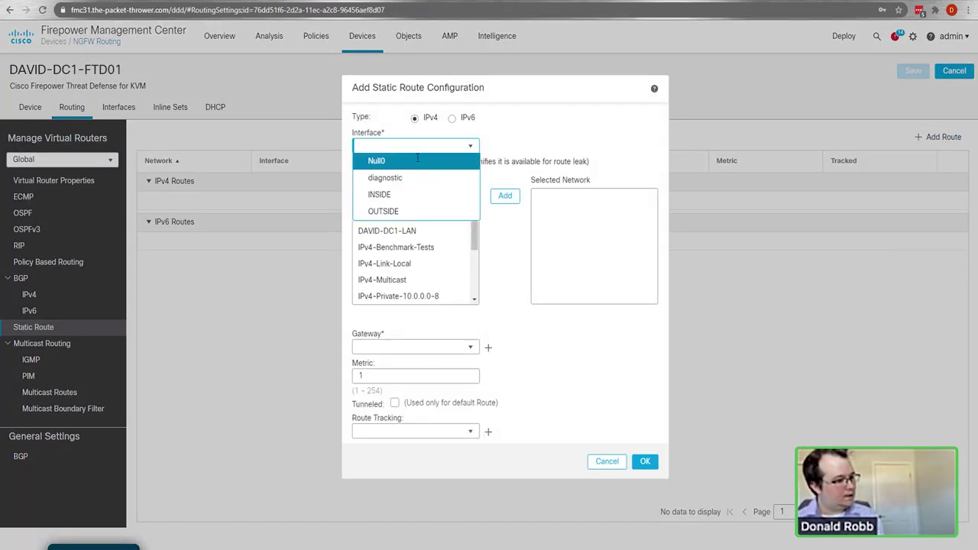
click(401, 214)
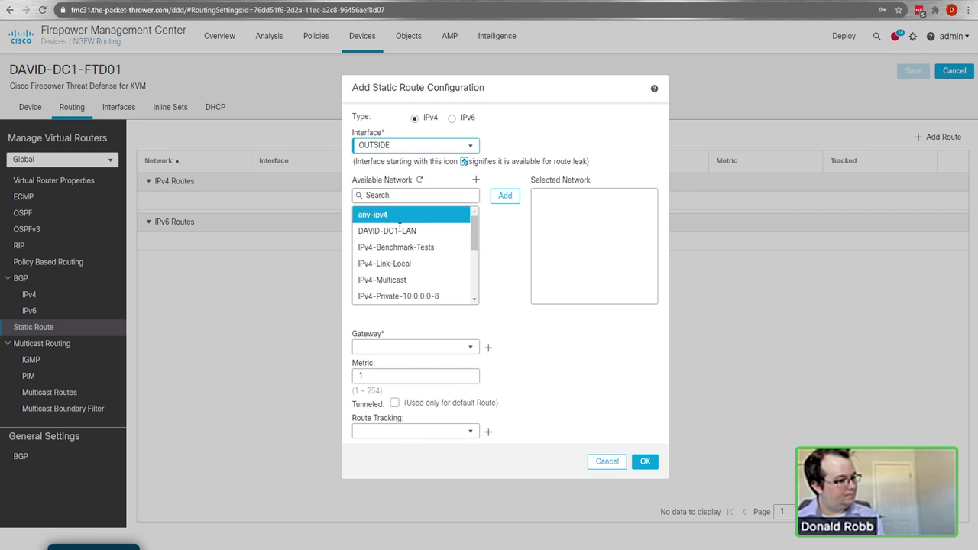
click(505, 196)
click(397, 346)
text(20.0.123.1)
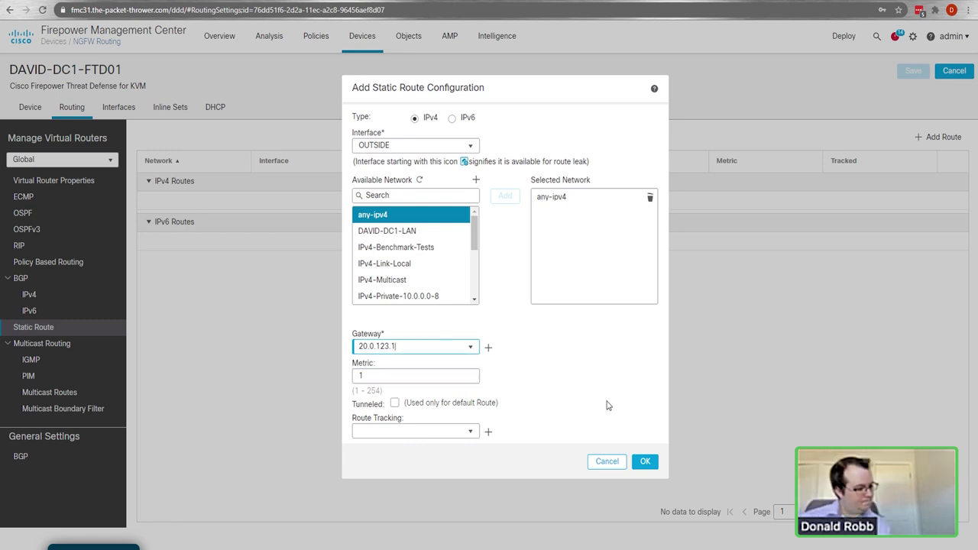
click(647, 465)
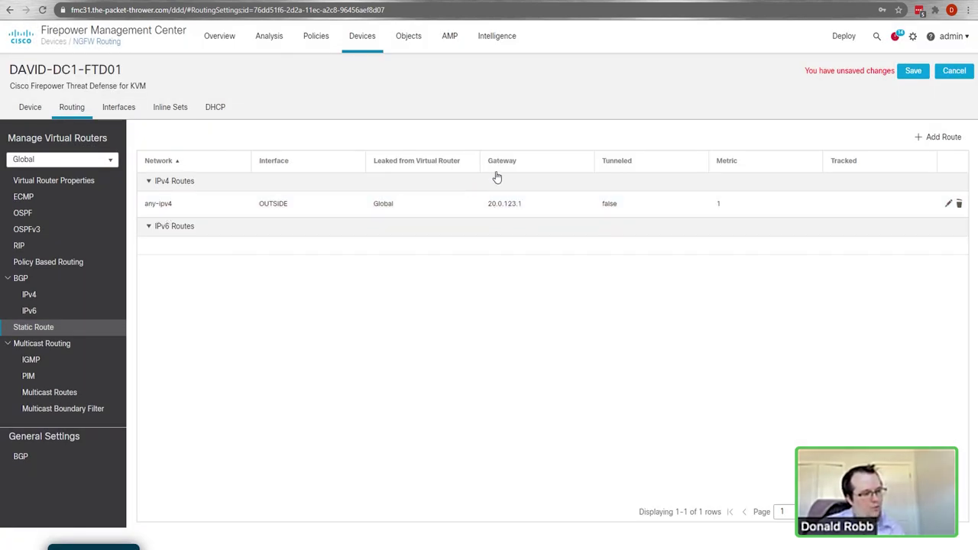
click(37, 214)
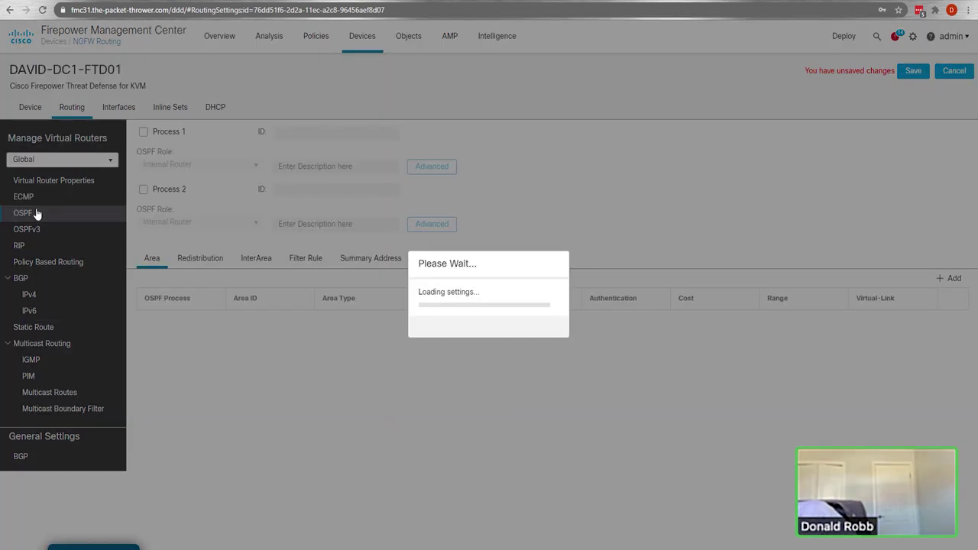
Step: Turn on OSPF Process 1 as an ABR & ASBR and open its Advanced settings
click(144, 132)
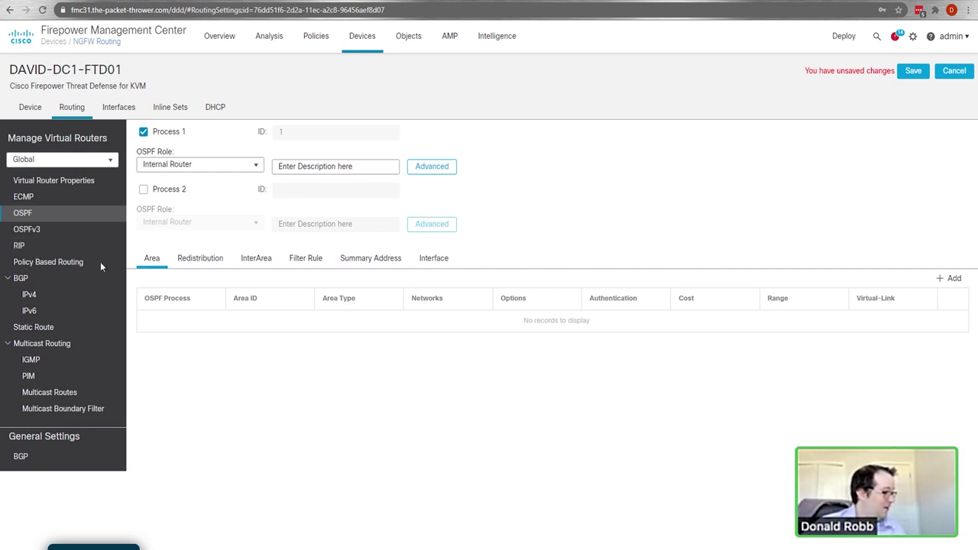
click(203, 165)
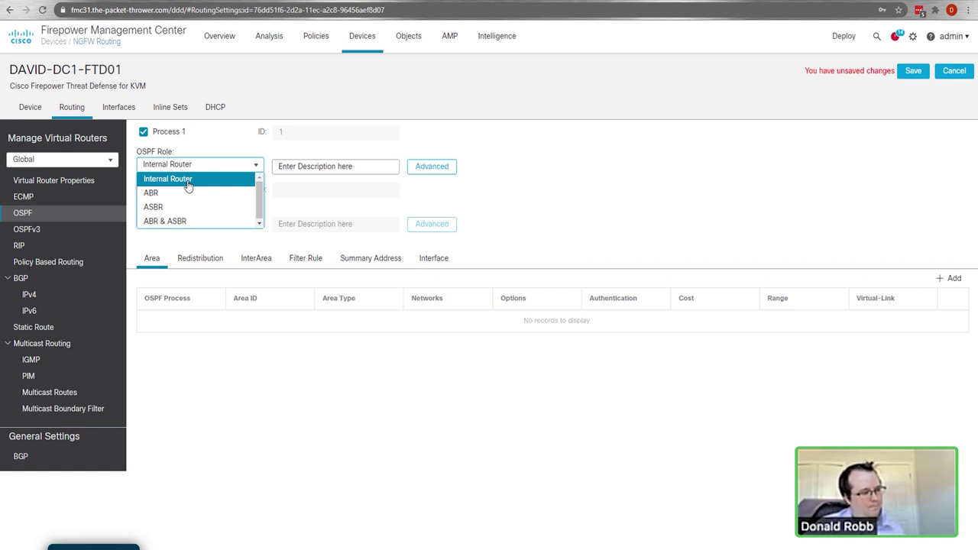
click(196, 224)
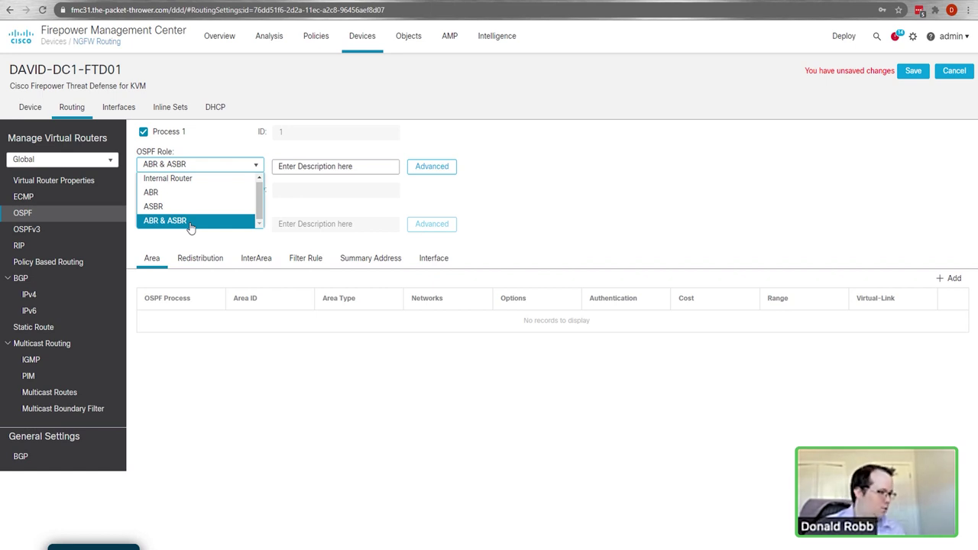
click(190, 224)
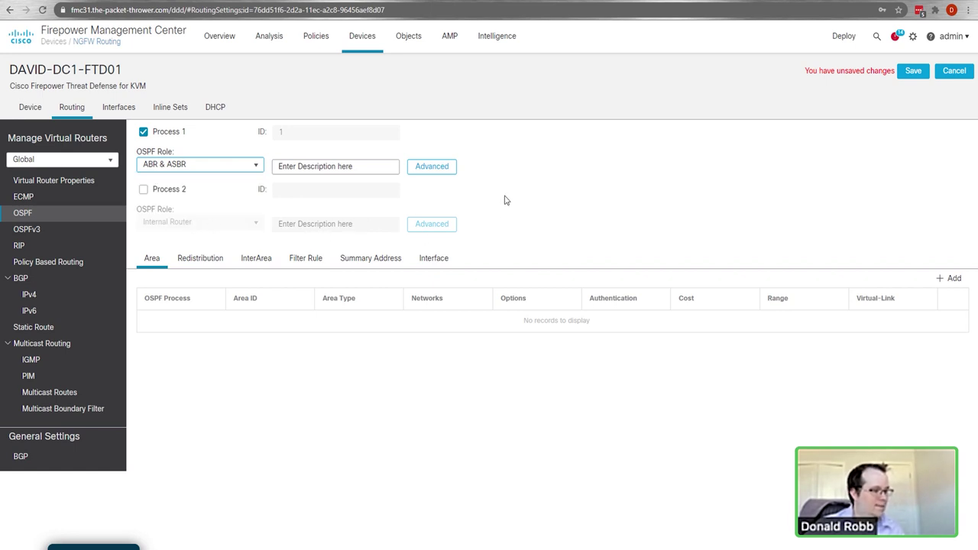
click(431, 167)
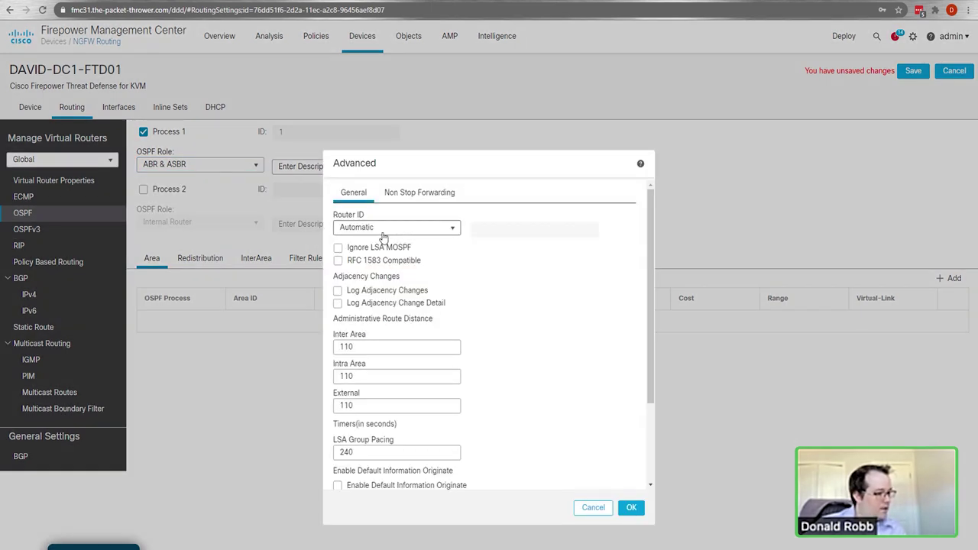
Step: Enable Log Adjacency Changes and Log Adjacency Change Detail for process 1 and confirm
scroll(469, 334, down, 1)
scroll(472, 343, down, 1)
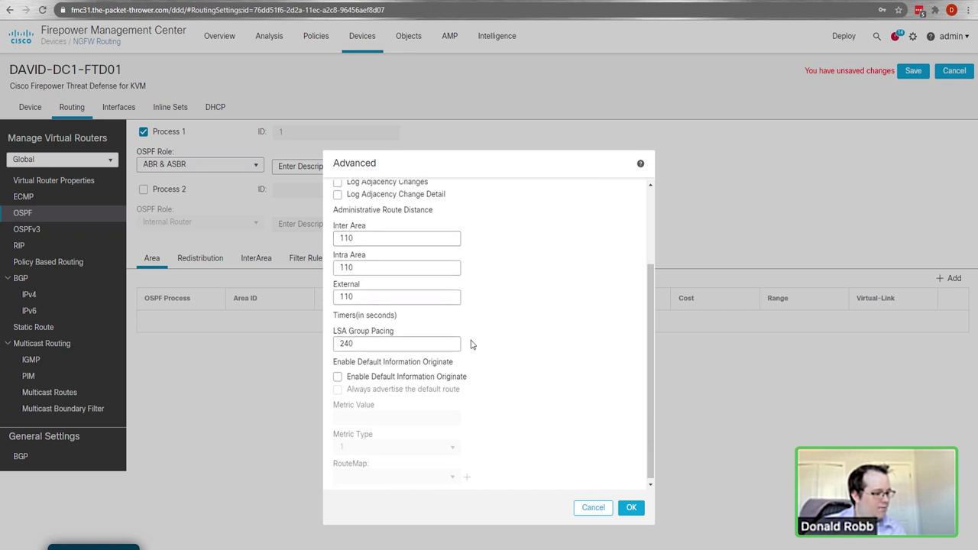
scroll(477, 351, up, 2)
click(384, 303)
click(386, 291)
scroll(506, 335, down, 1)
scroll(505, 336, down, 1)
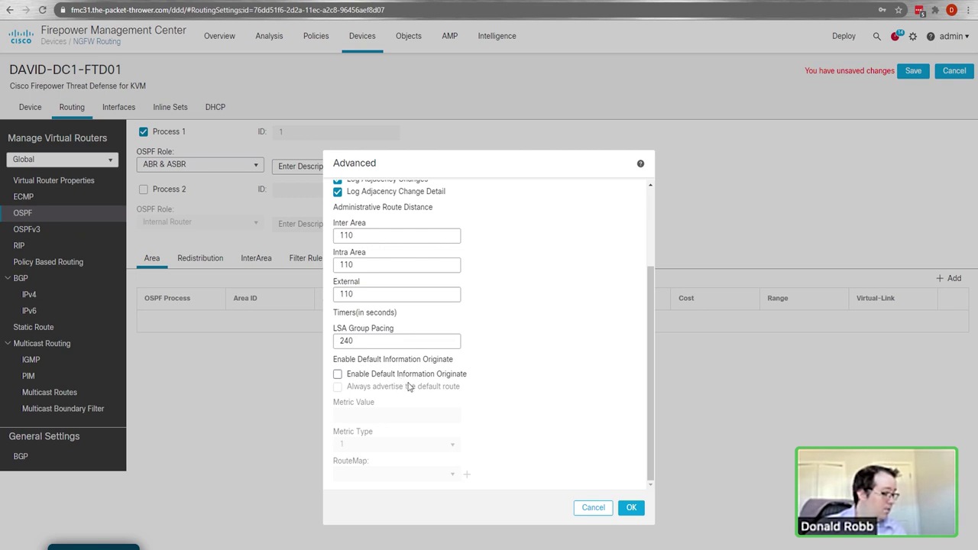
scroll(409, 363, up, 3)
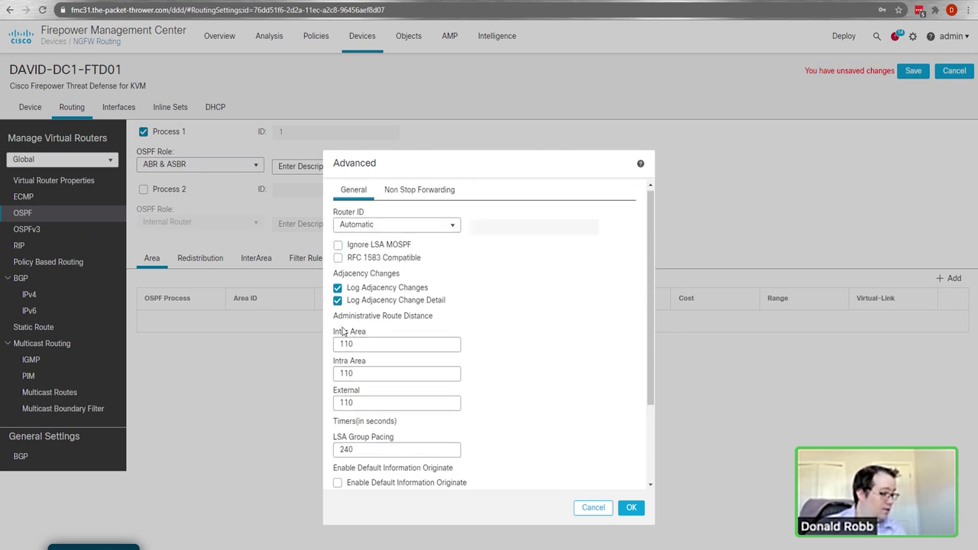
scroll(579, 430, down, 2)
scroll(558, 442, up, 1)
scroll(558, 441, down, 1)
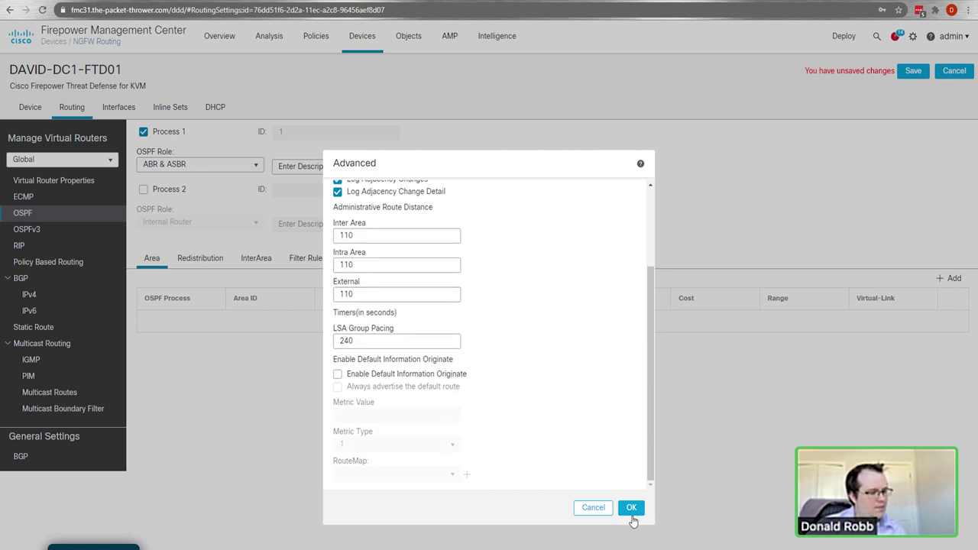
click(631, 507)
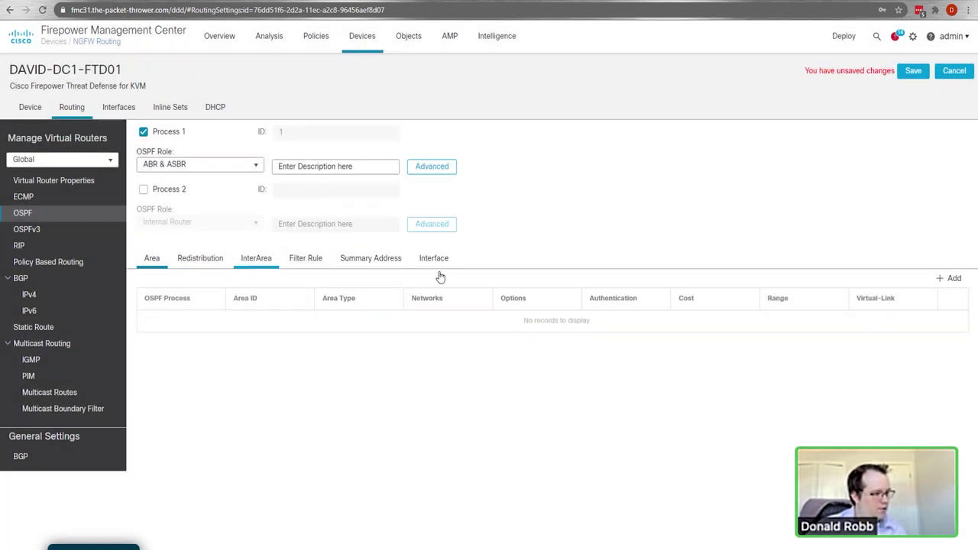
click(952, 279)
Step: Change the new area's Area ID from 1 to 0
double_click(286, 158)
text(0)
double_click(247, 157)
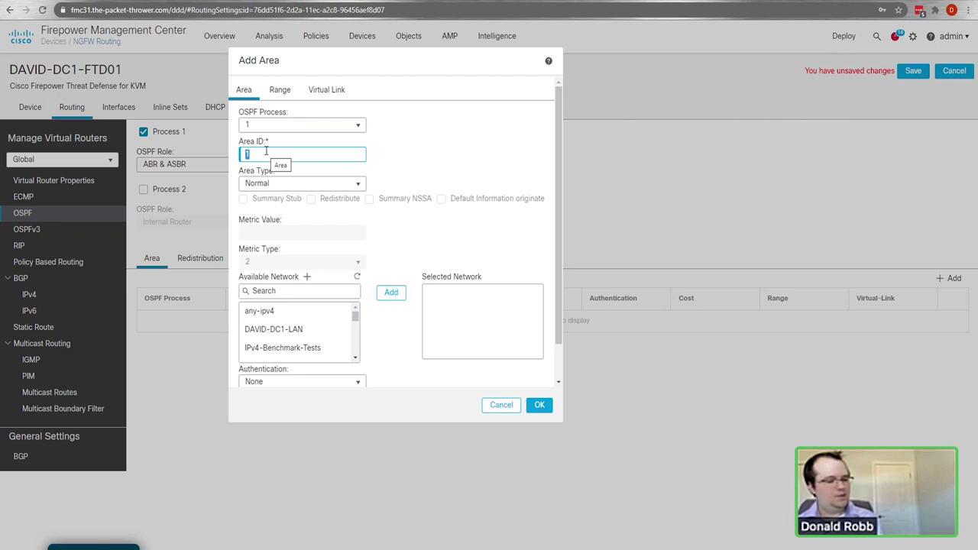
click(425, 174)
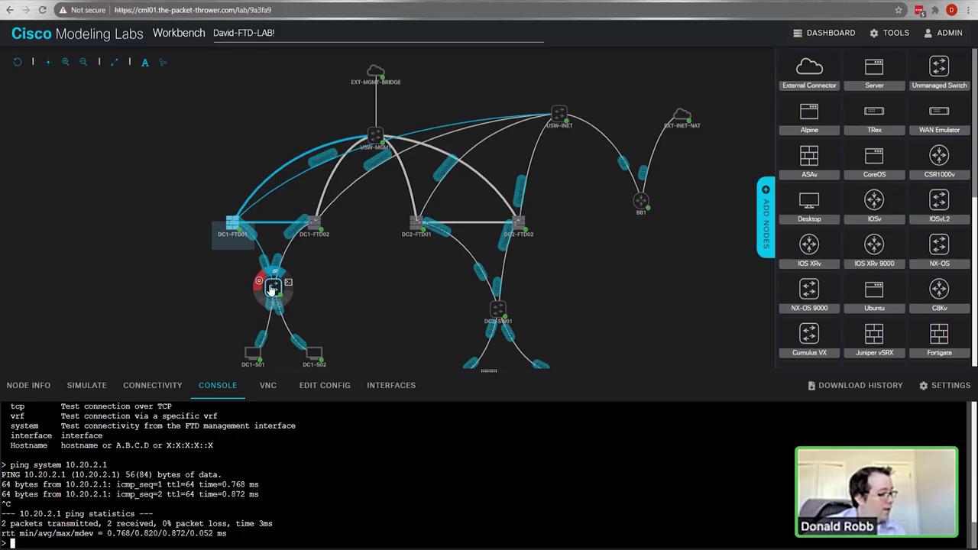
click(273, 289)
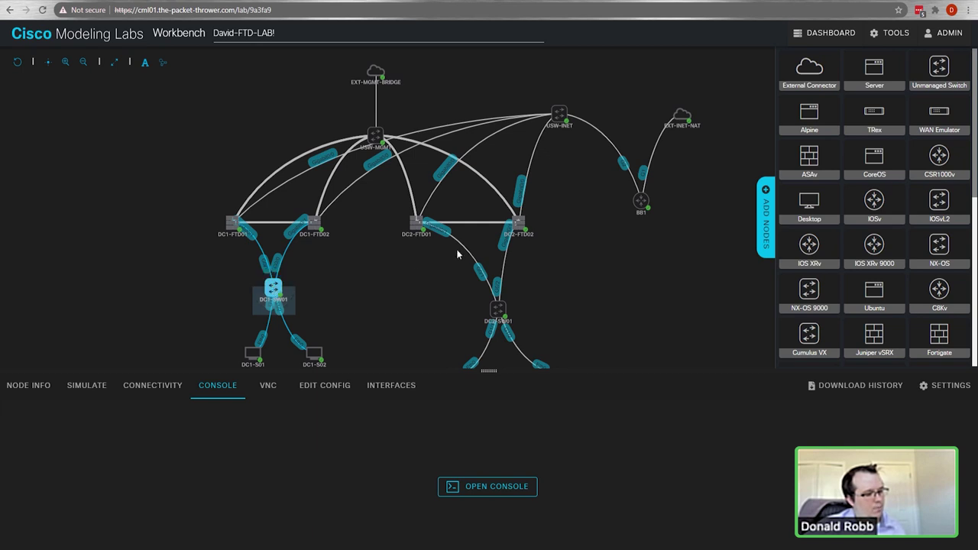
drag(651, 313, 599, 284)
mouse_move(239, 264)
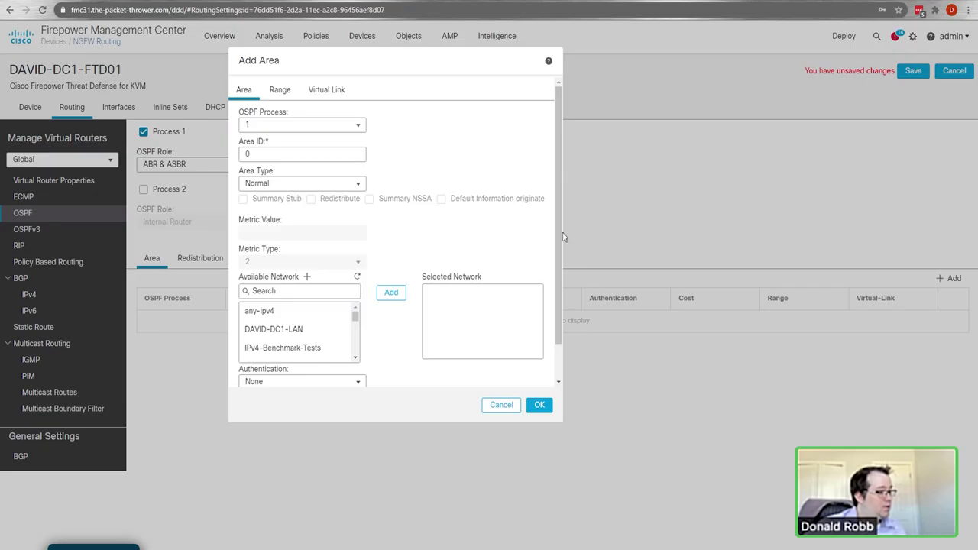
click(294, 311)
click(281, 293)
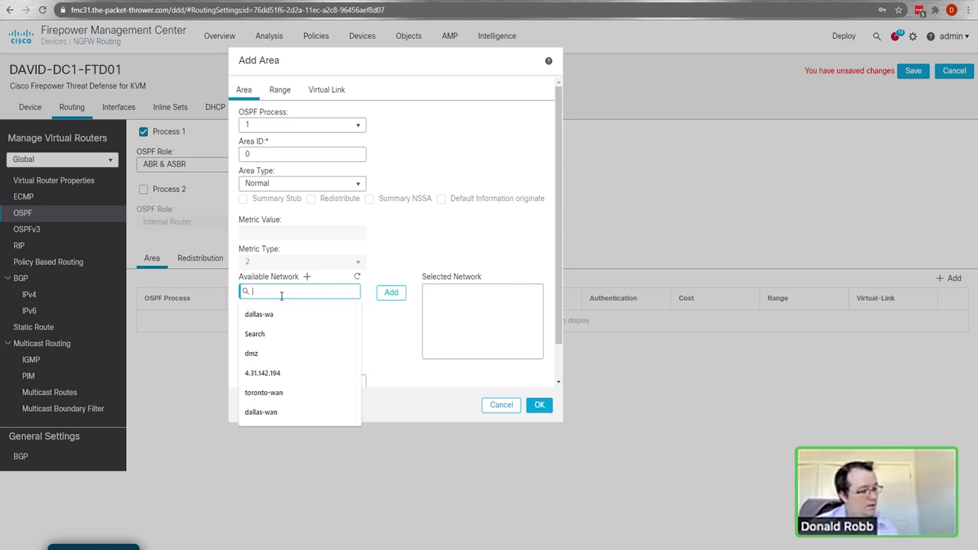
Step: Add the IPv4-Private-All-RFC1918 network to area 0, confirm, and save DAVID-DC1-FTD01's routing
text(priv)
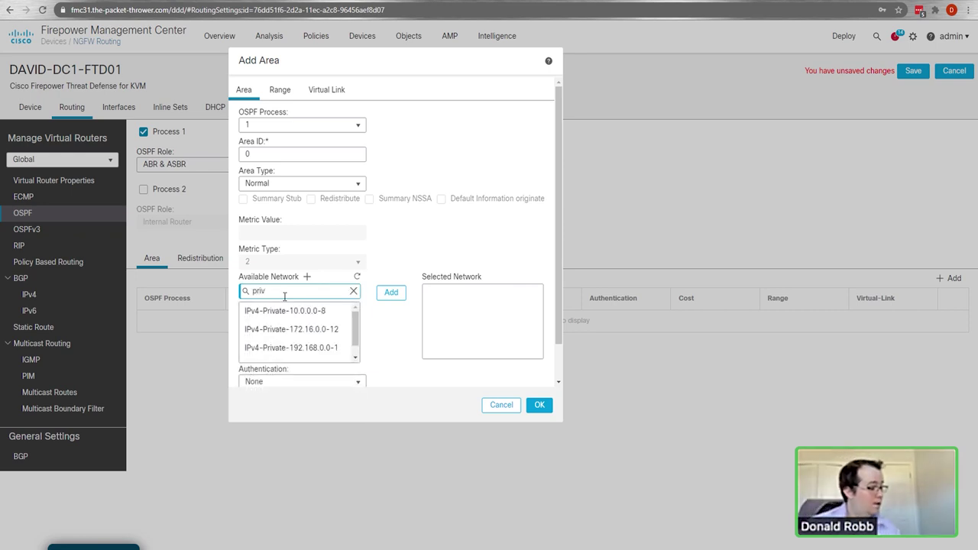
click(295, 353)
ctrl+click(304, 312)
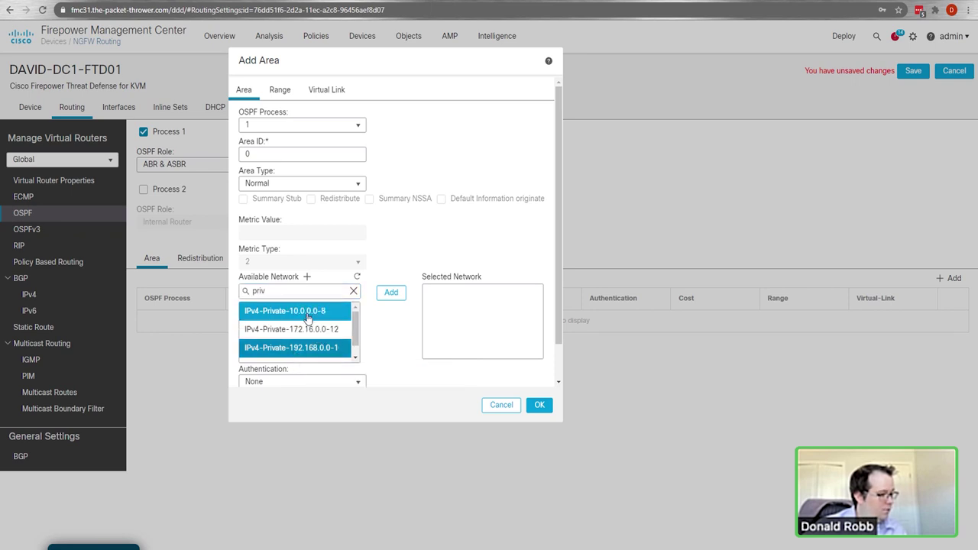
scroll(305, 337, down, 1)
click(298, 352)
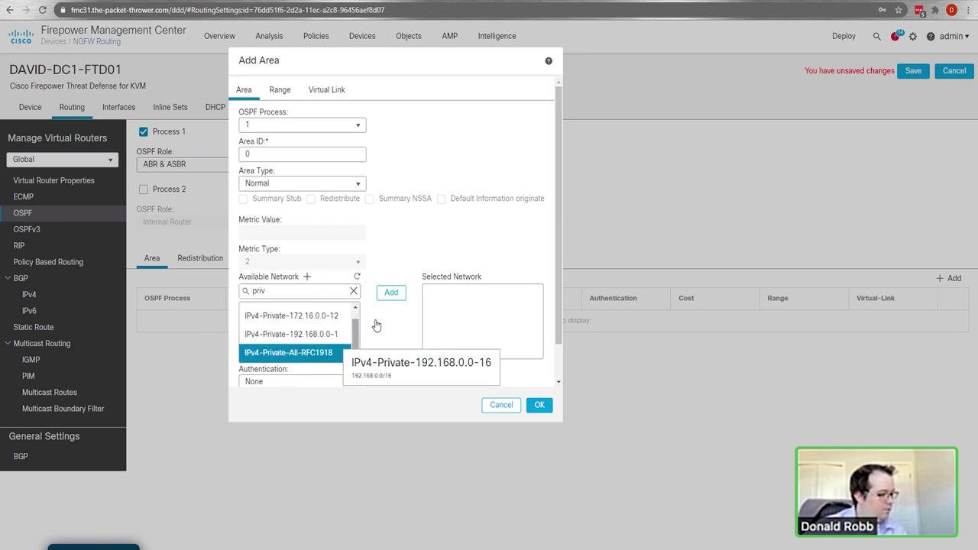
click(386, 301)
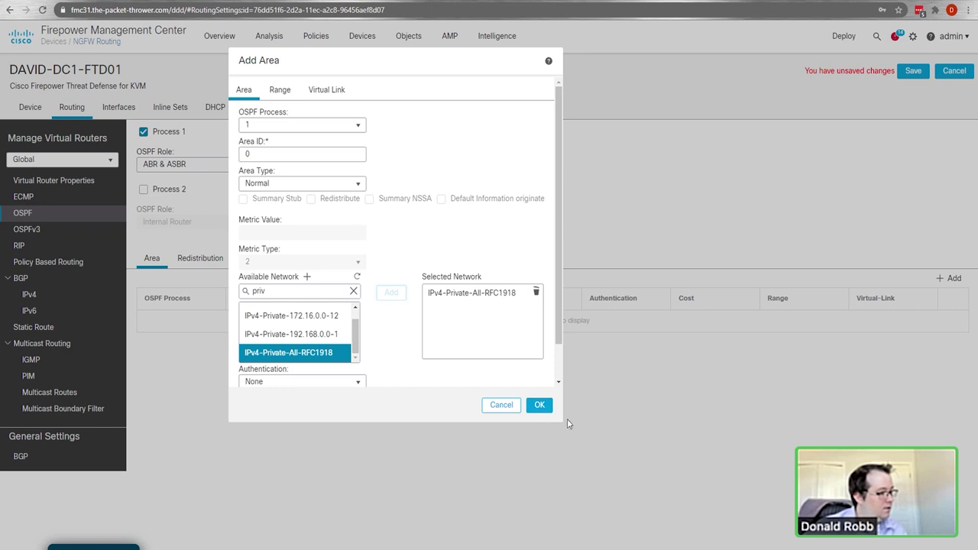
click(539, 406)
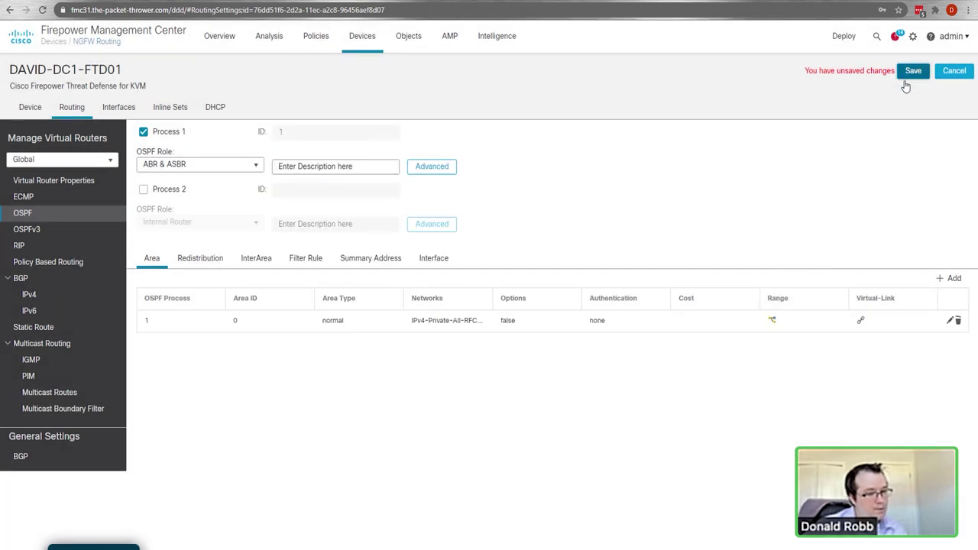
click(911, 73)
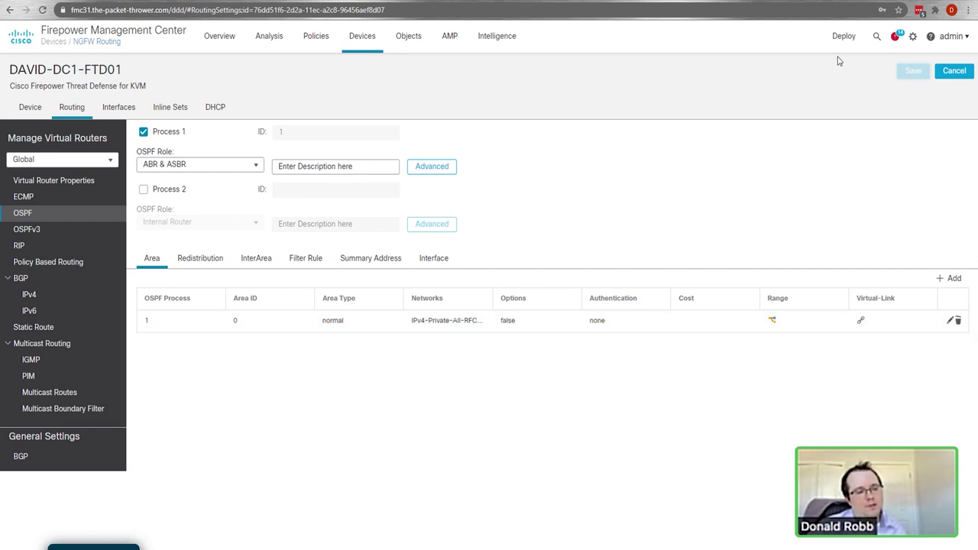
mouse_move(836, 44)
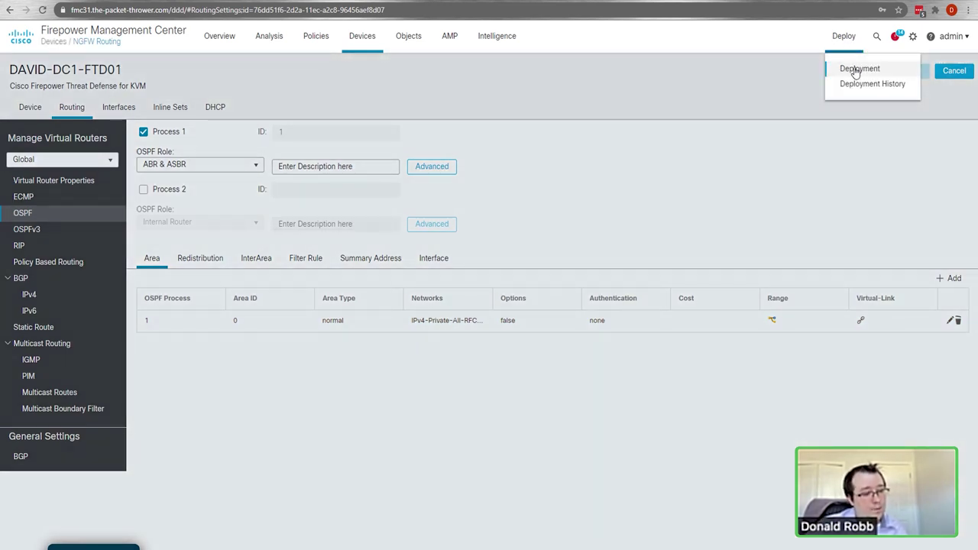
Step: Open the Deployment page listing the devices ready for deployment
click(857, 70)
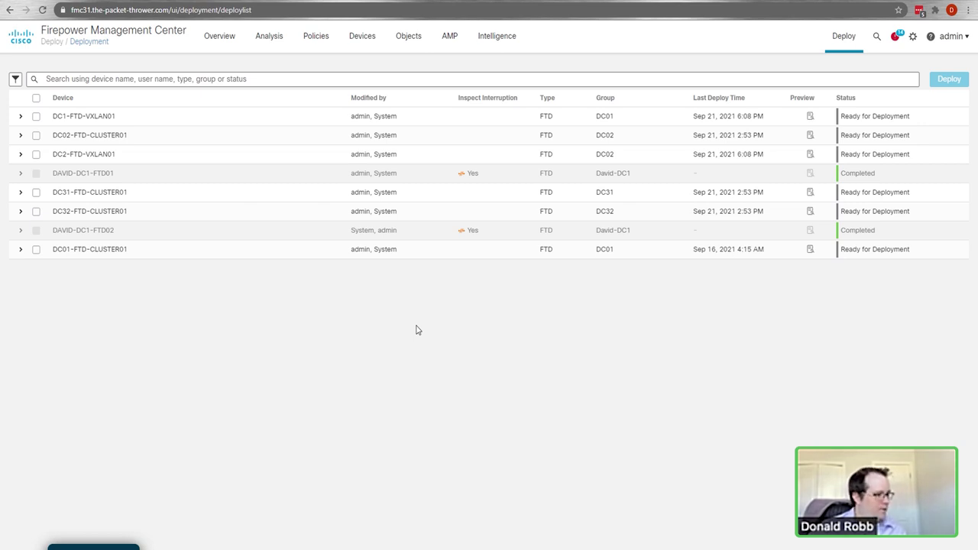
mouse_move(847, 38)
click(855, 70)
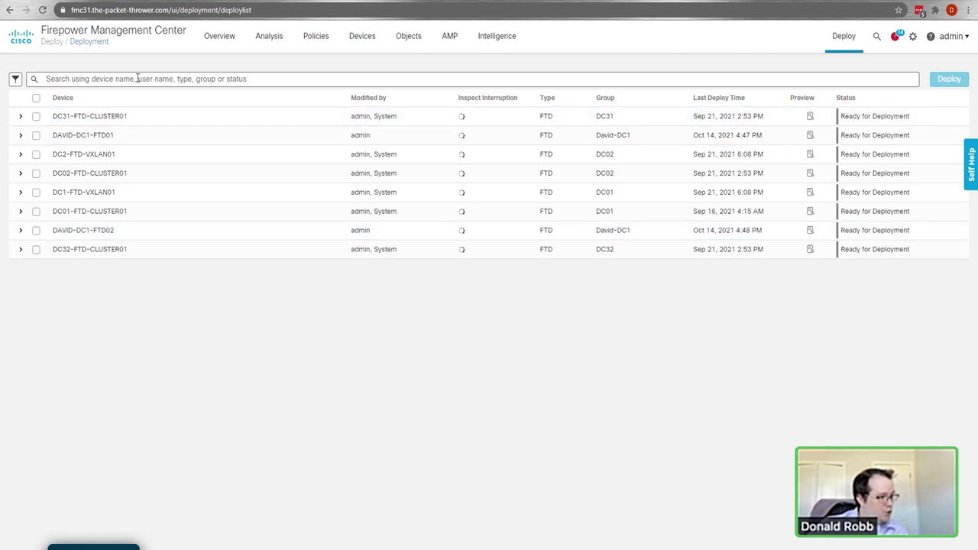
Step: Select DAVID-DC1-FTD01 and DAVID-DC1-FTD02 for deployment and expand FTD01's row
click(36, 135)
click(36, 230)
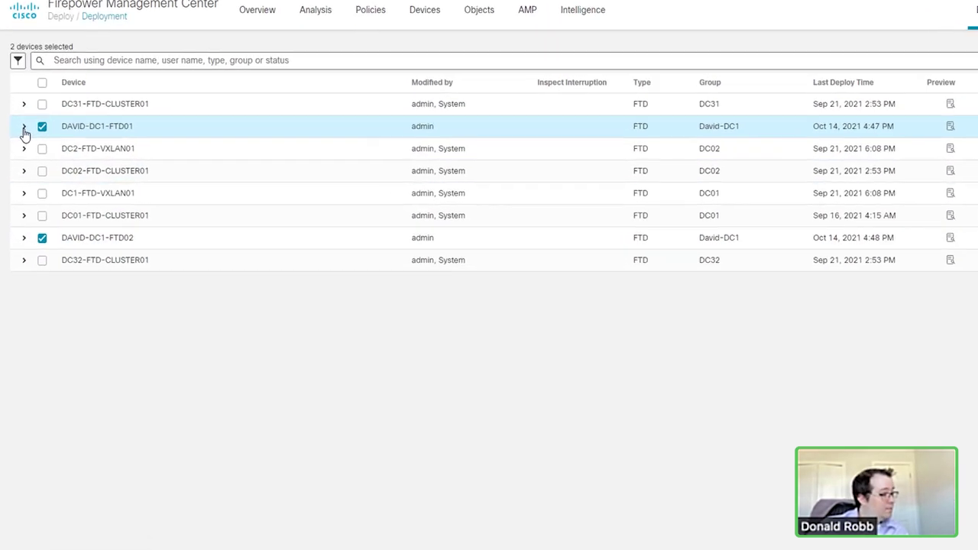
click(21, 136)
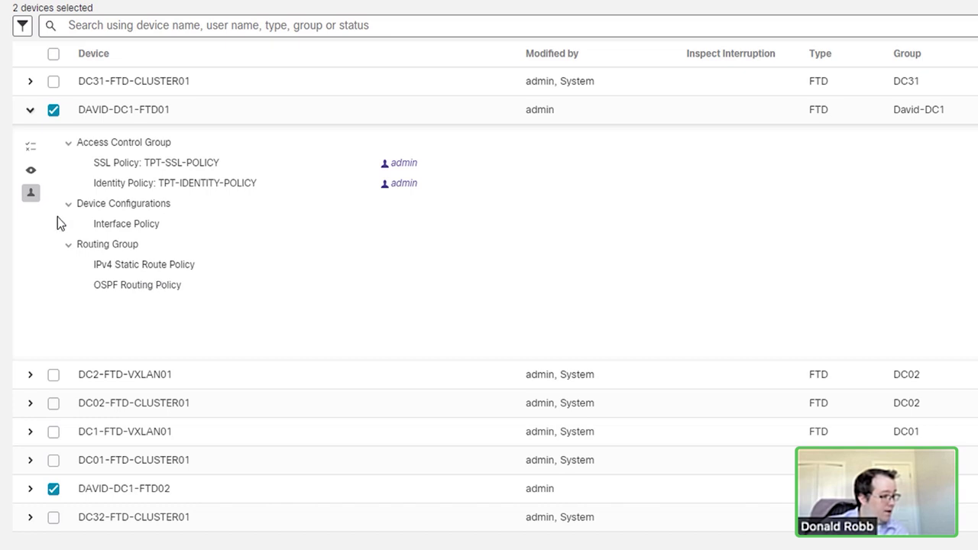
Step: Review all policies and the changed policies pending on DAVID-DC1-FTD01
click(32, 173)
scroll(354, 291, down, 5)
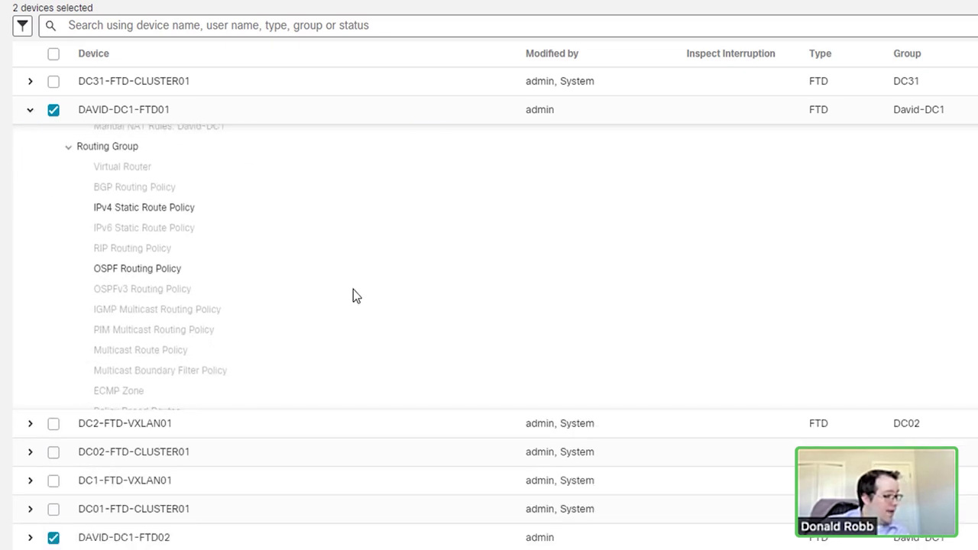
scroll(353, 291, up, 5)
click(30, 147)
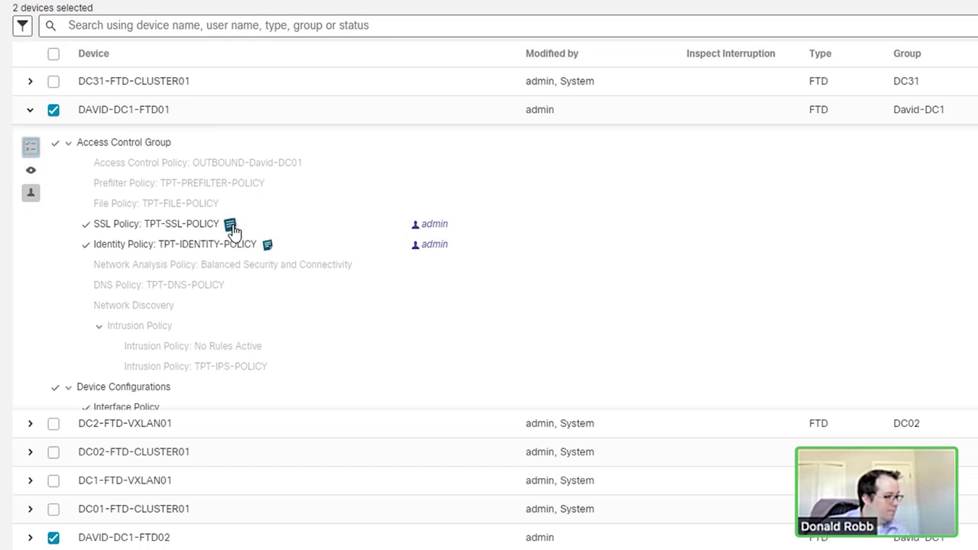
mouse_move(267, 247)
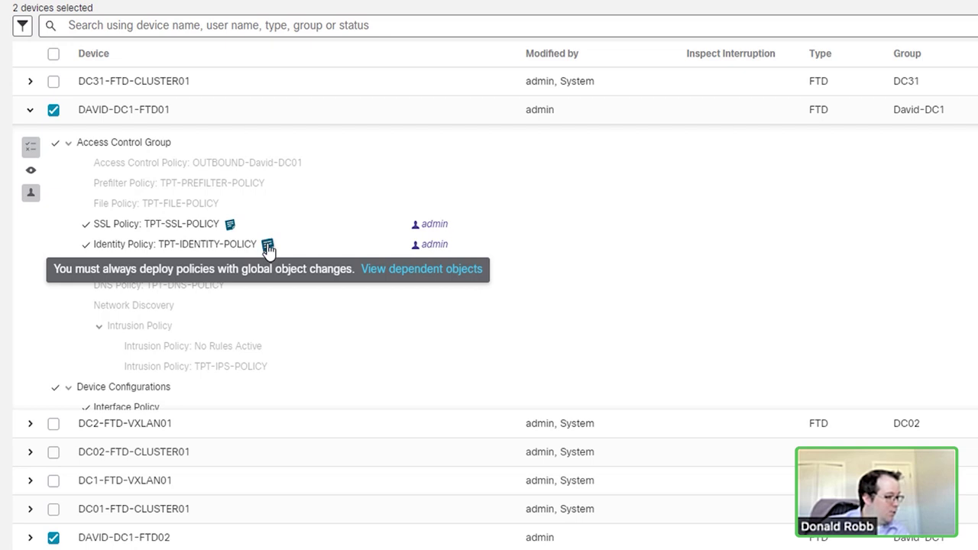
scroll(546, 280, down, 5)
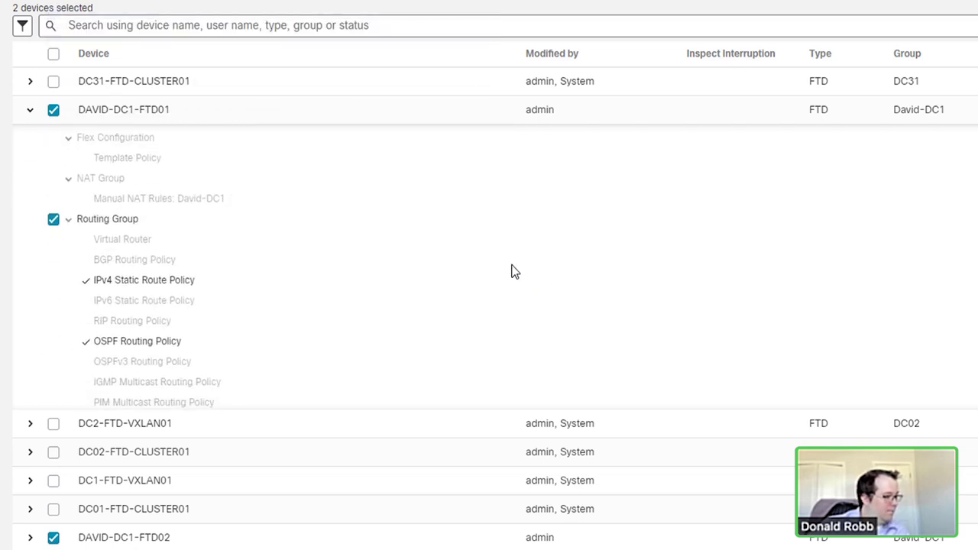
scroll(360, 284, down, 2)
scroll(487, 341, up, 6)
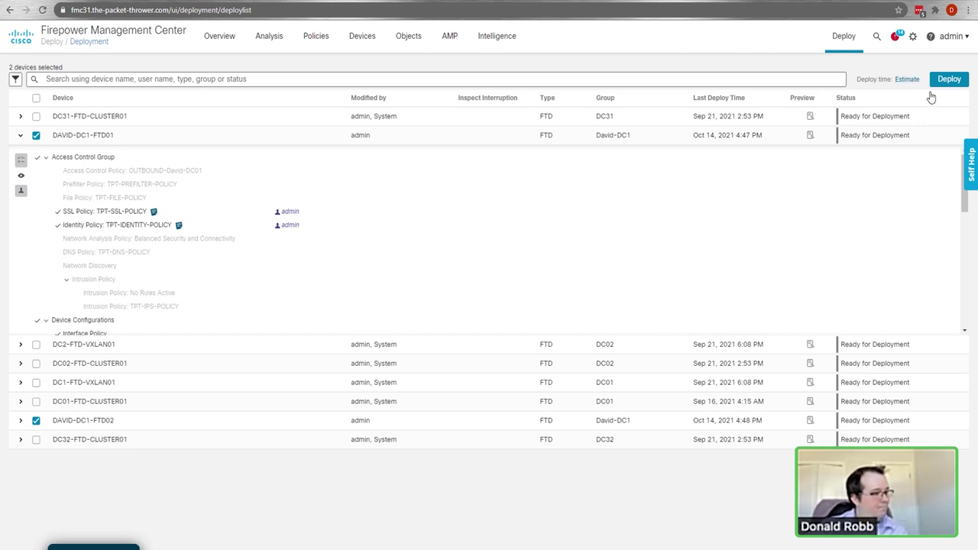
click(949, 81)
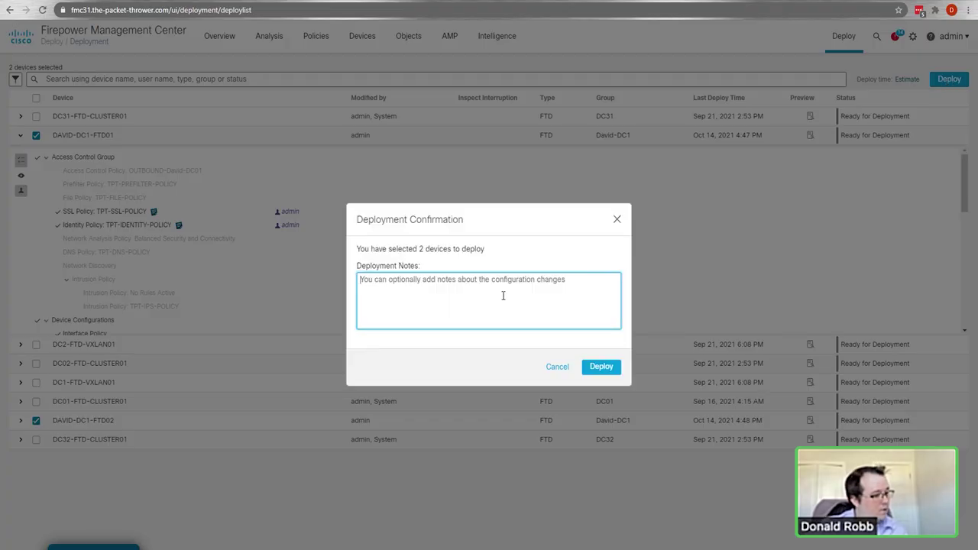
Step: Enter a short deployment note and confirm the deployment
text(H)
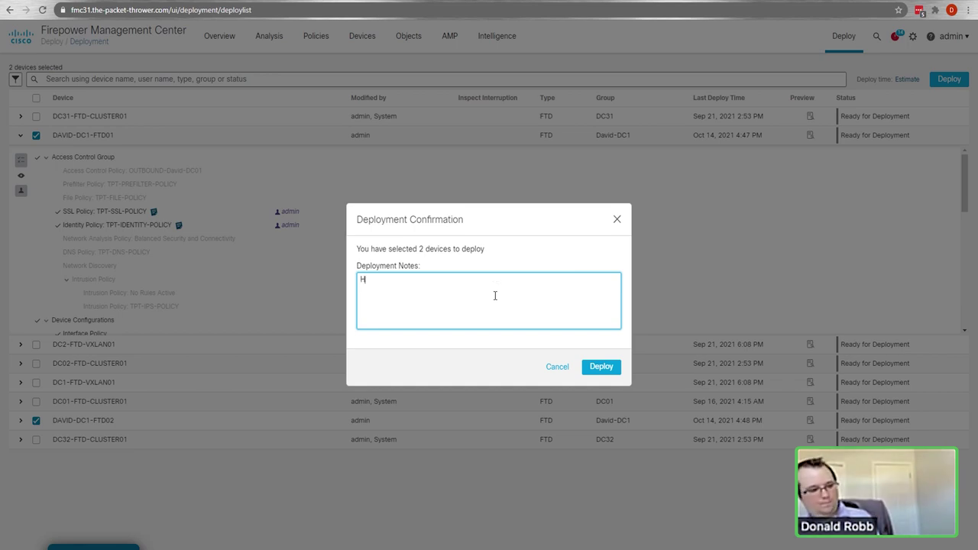
text(aving fun with S)
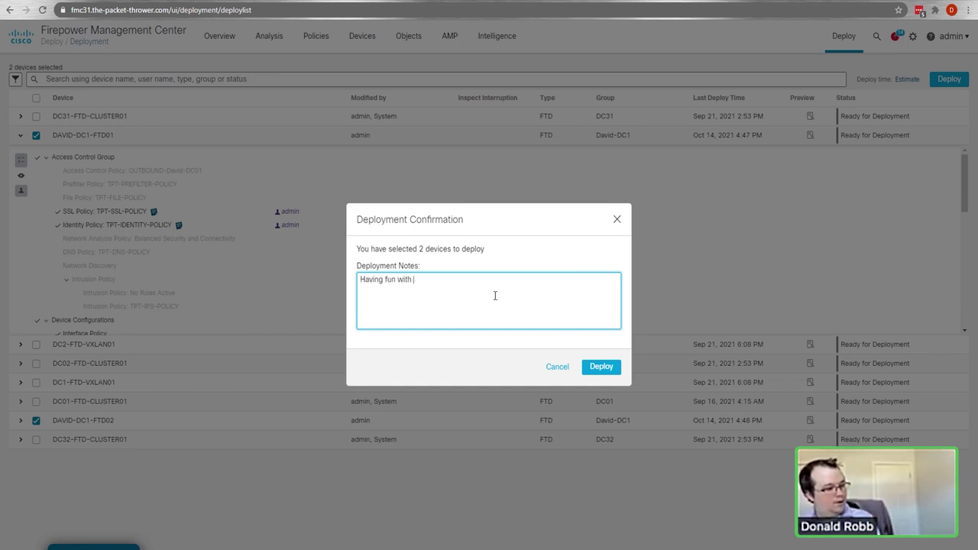
key(BackSpace)
text(David!)
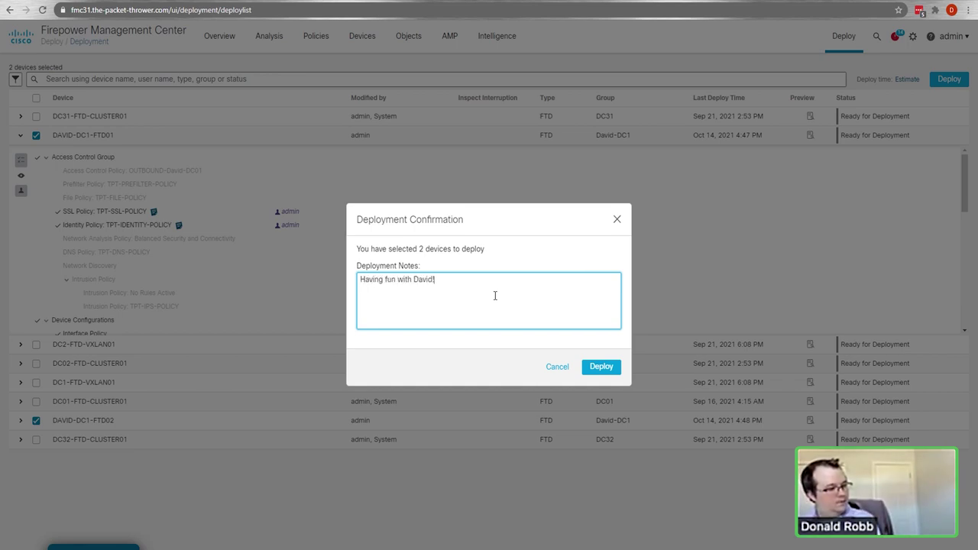
click(597, 367)
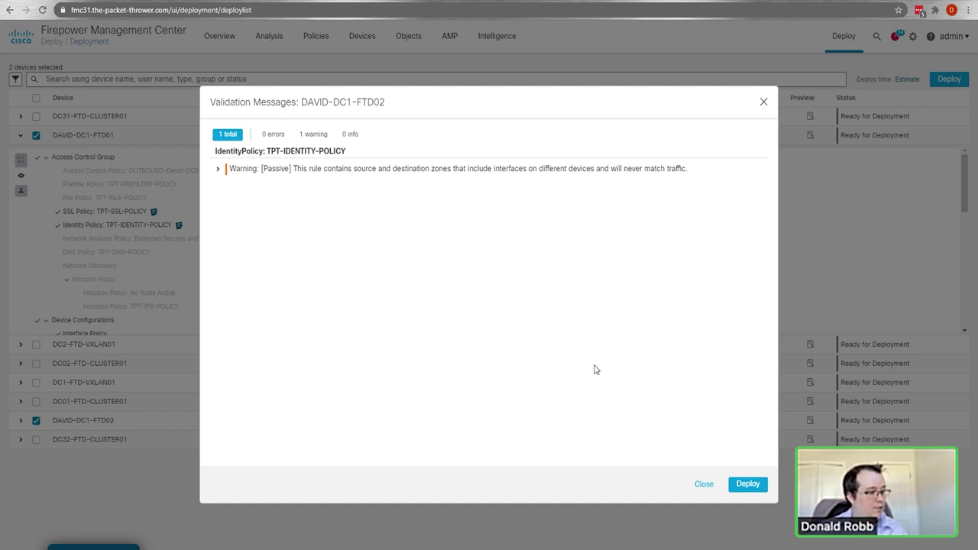
Step: Inspect the identity policy validation warning and deploy anyway
click(217, 169)
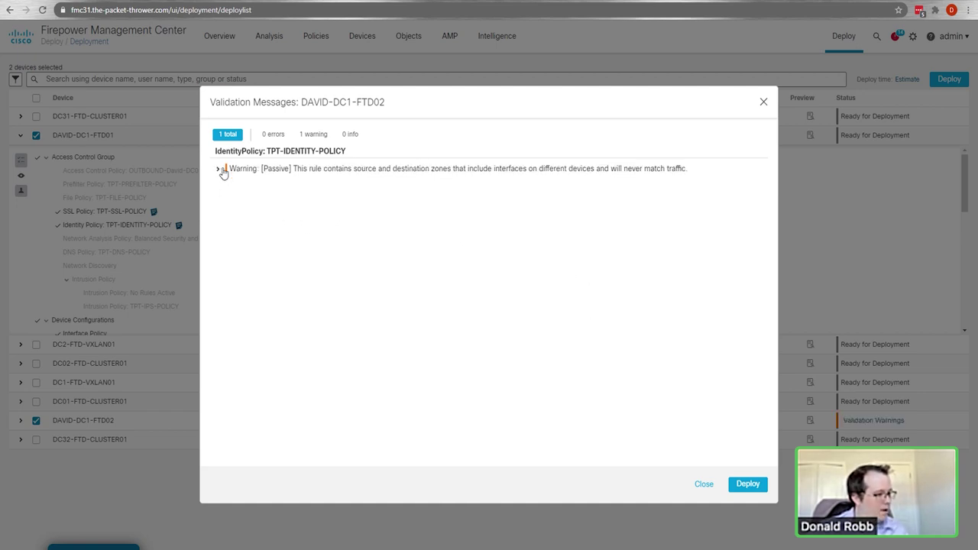
drag(477, 168, 386, 182)
click(352, 196)
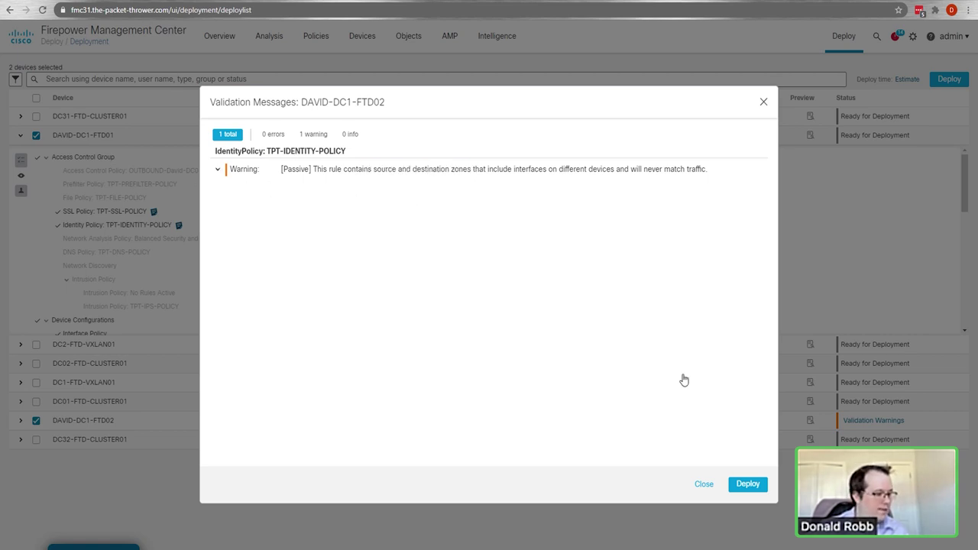
click(749, 485)
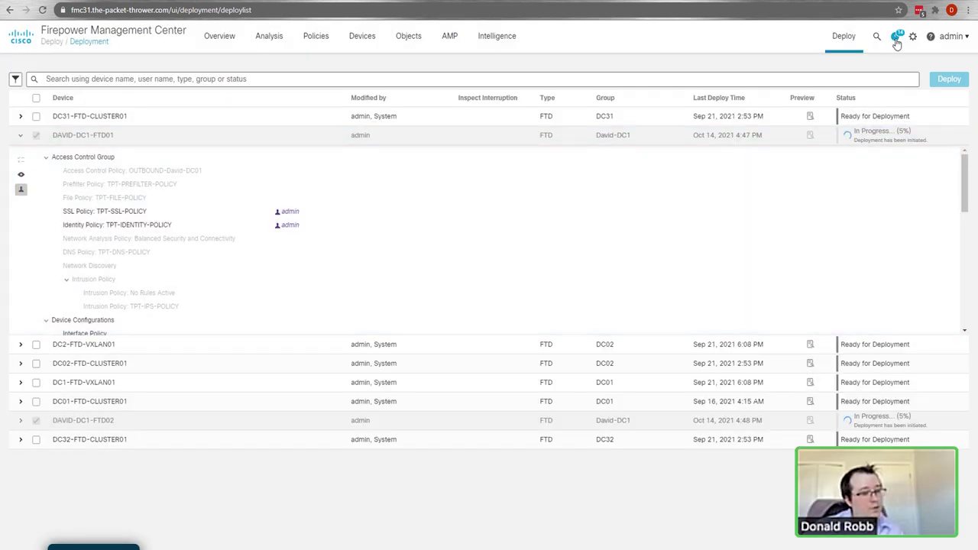
click(896, 37)
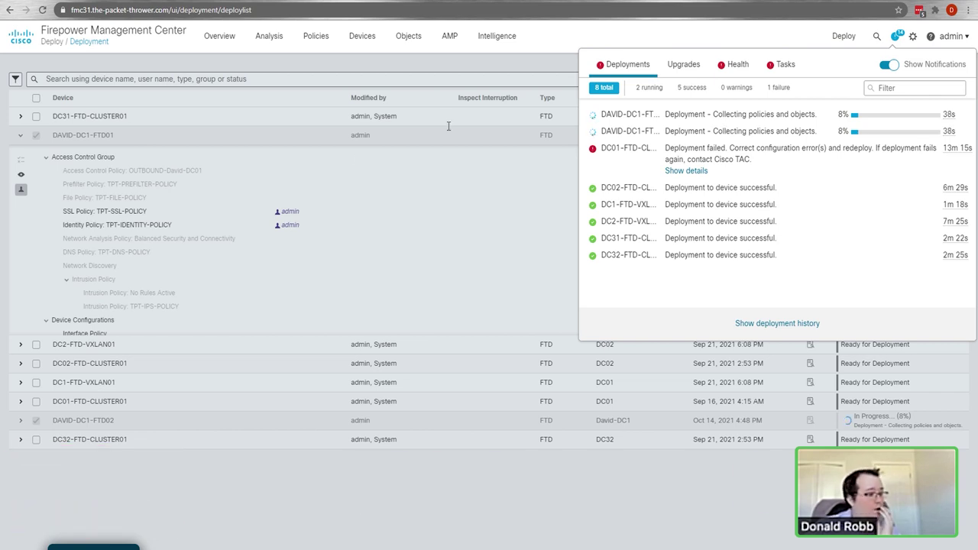
click(374, 41)
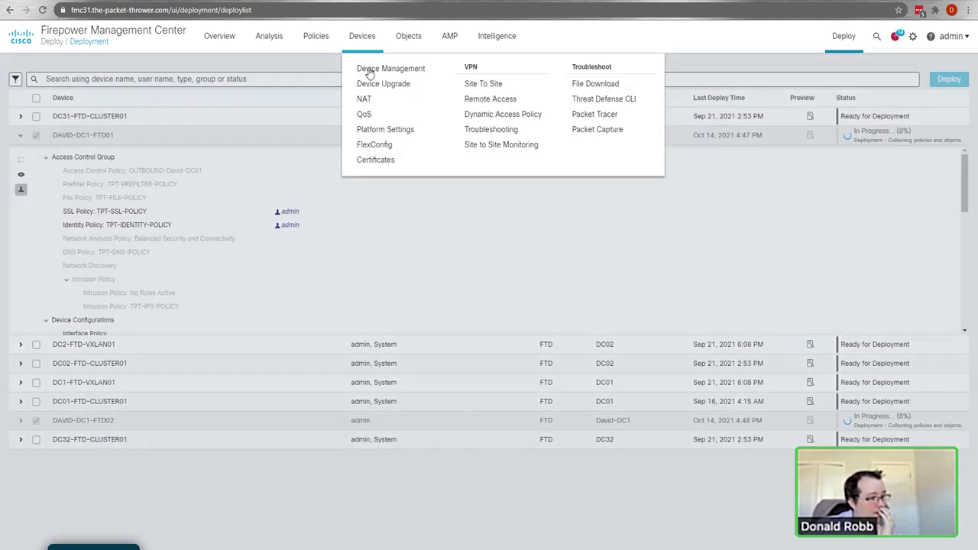
click(367, 71)
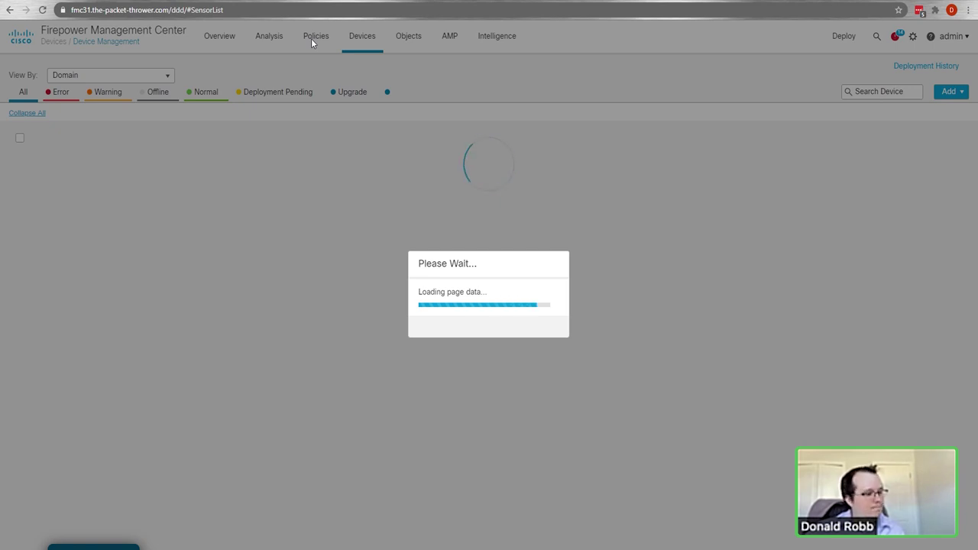
Step: View the Access Control policies, then go to Objects > Object Management
click(311, 38)
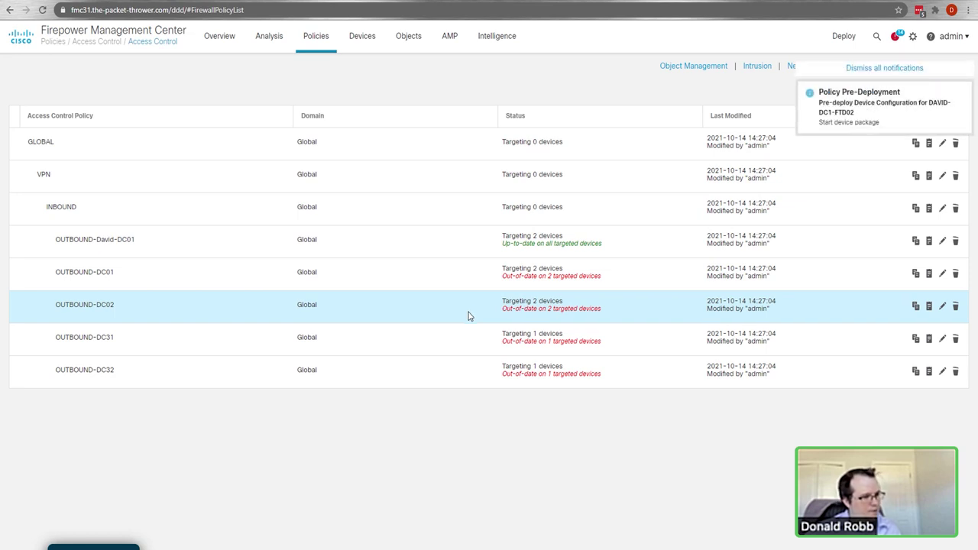
mouse_move(407, 39)
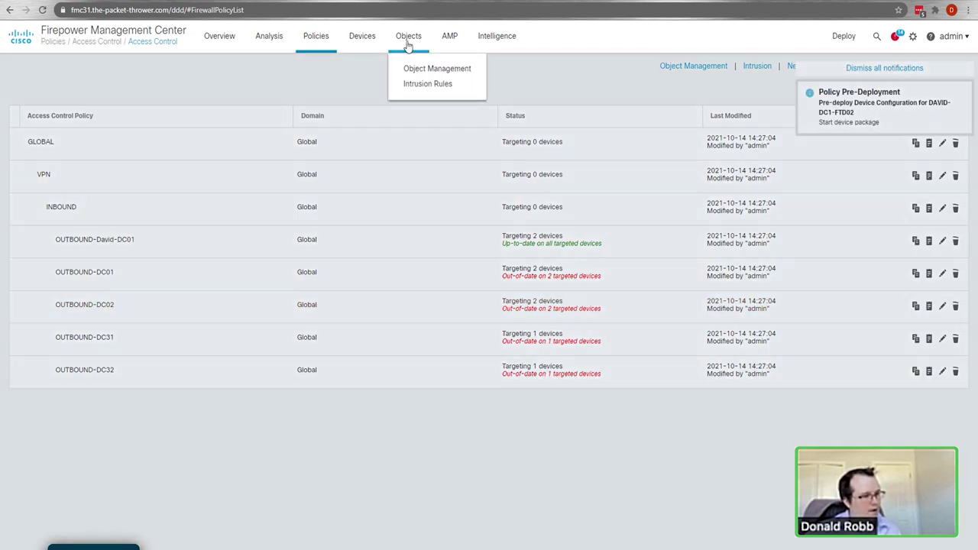
click(418, 69)
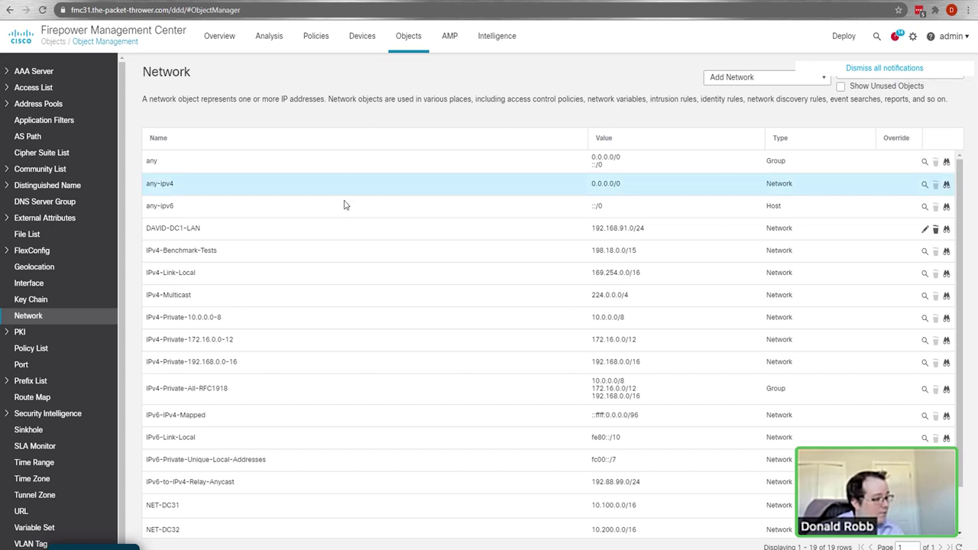
Step: Browse the Network objects list and start then cancel a new network object
scroll(456, 266, down, 1)
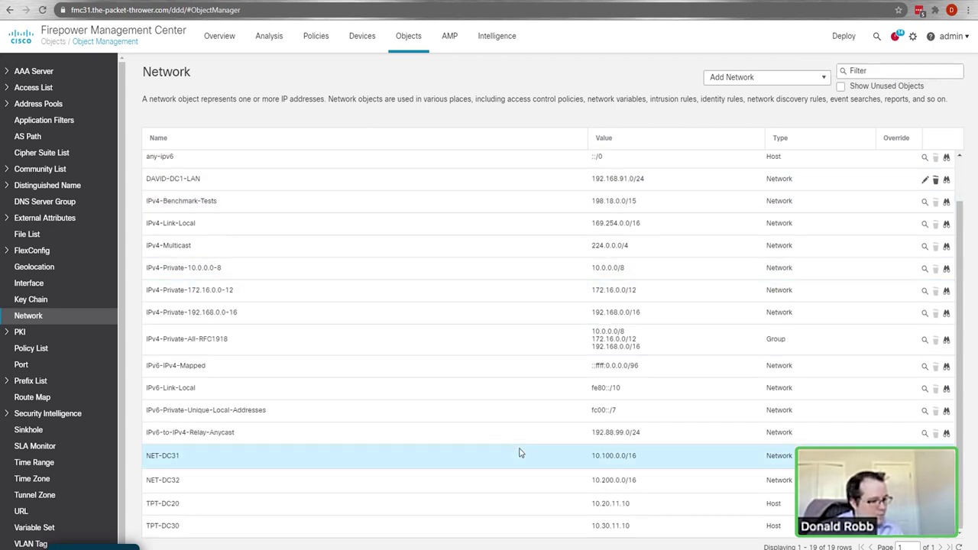
scroll(476, 324, up, 1)
scroll(803, 391, down, 1)
scroll(802, 390, up, 1)
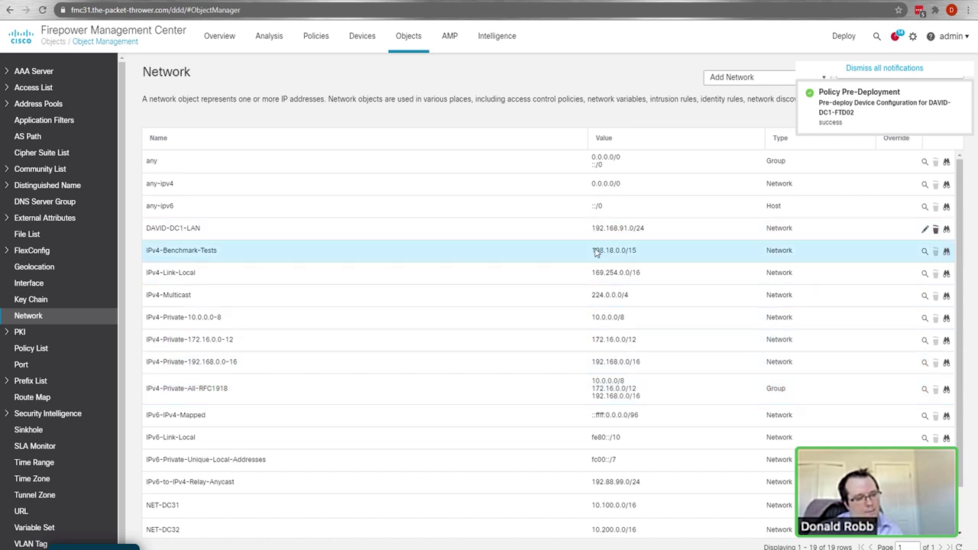
click(882, 68)
click(765, 79)
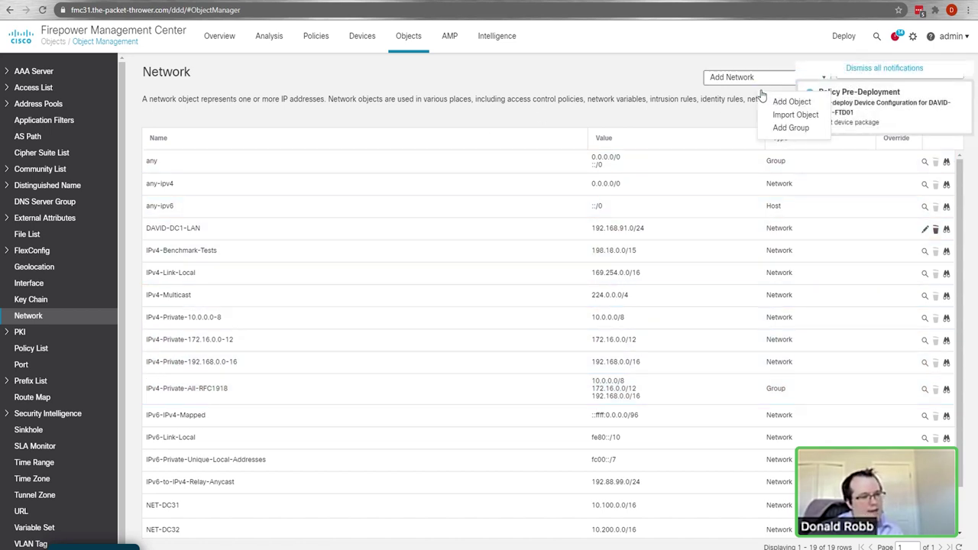
click(788, 102)
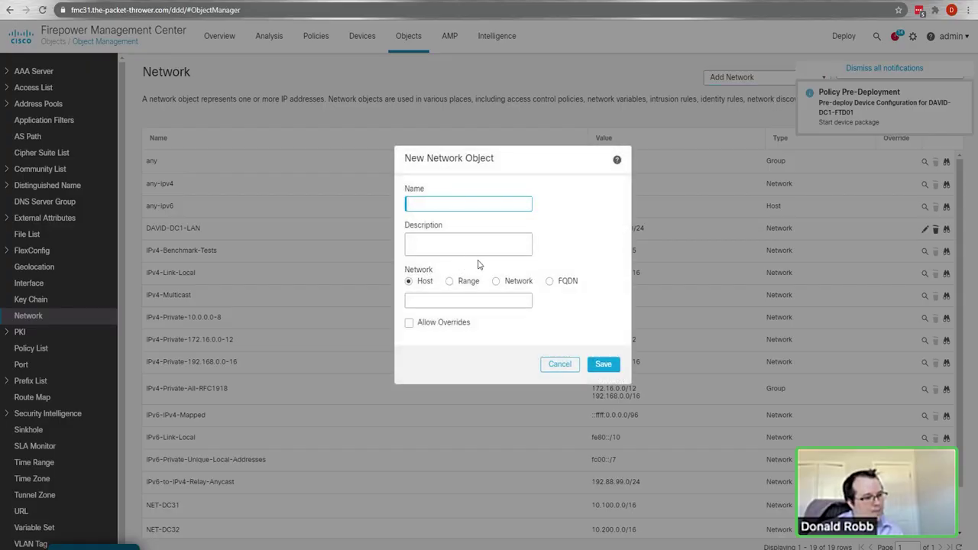
click(557, 364)
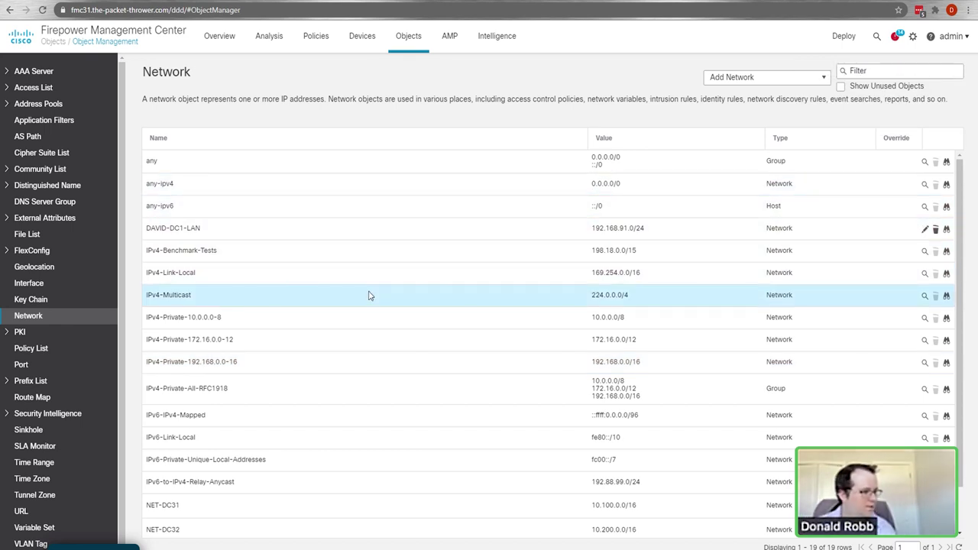
Step: Expand the Community List, Distinguished Name, FlexConfig, External Attributes, Security Intelligence and Prefix List categories
scroll(75, 261, down, 1)
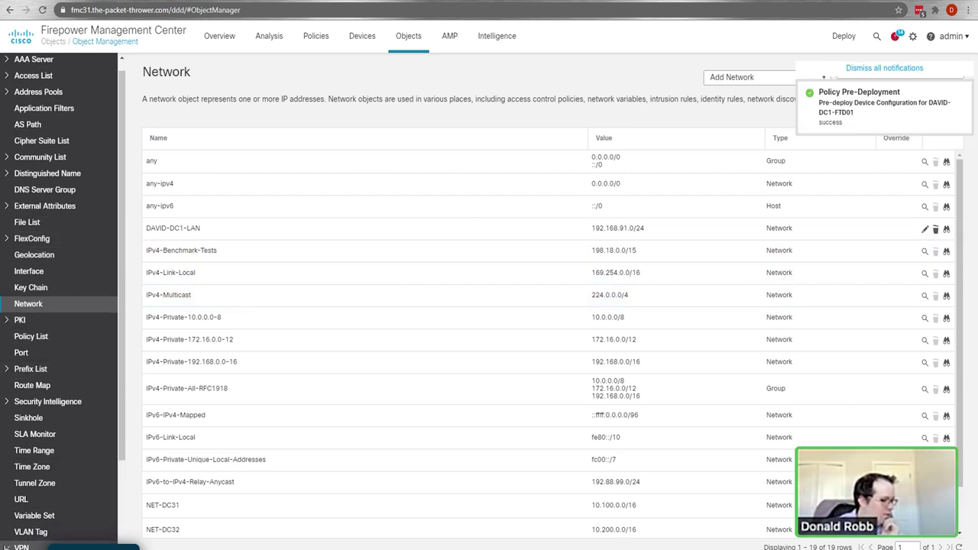
scroll(50, 463, down, 4)
scroll(76, 508, up, 4)
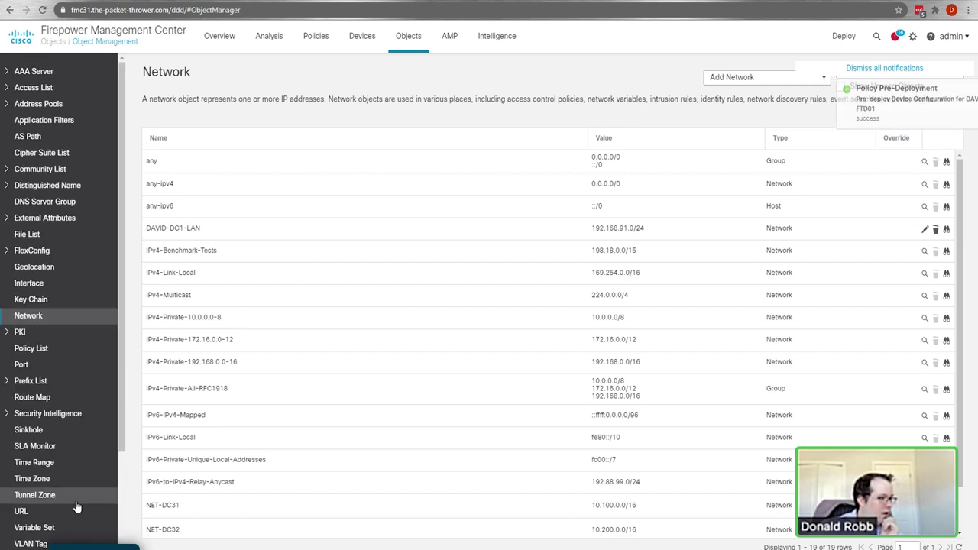
click(8, 170)
click(7, 218)
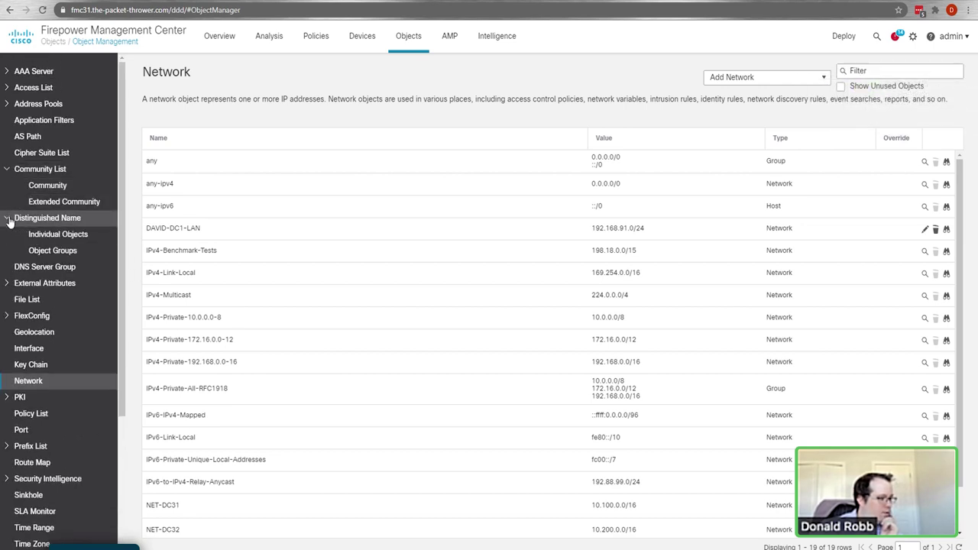
click(7, 316)
click(9, 283)
scroll(34, 313, down, 3)
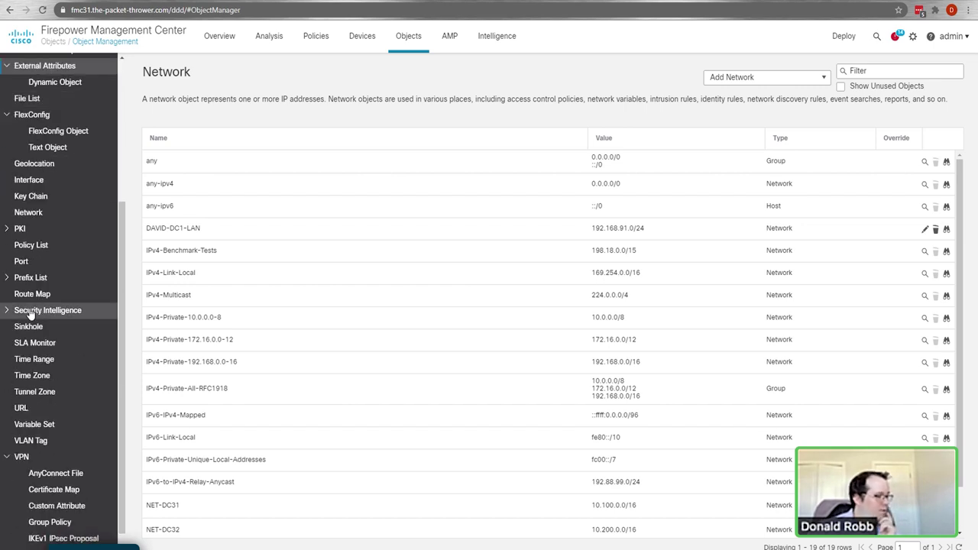
click(8, 312)
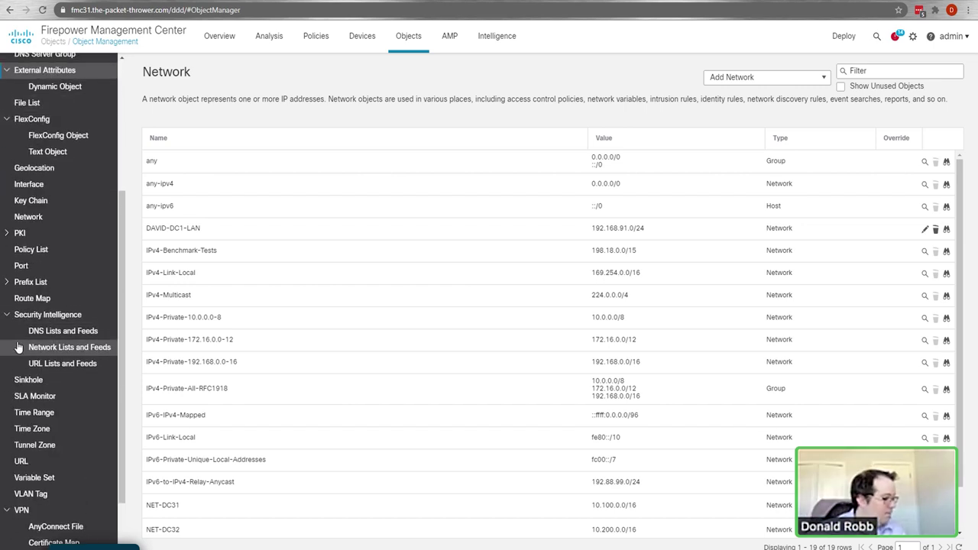
scroll(19, 347, up, 3)
click(8, 384)
scroll(76, 360, down, 2)
scroll(77, 361, down, 2)
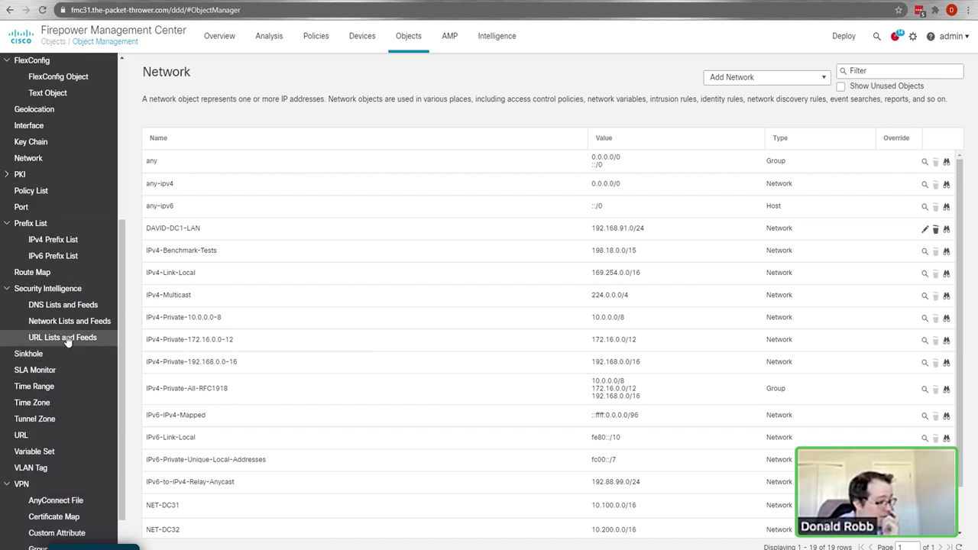
scroll(48, 286, up, 1)
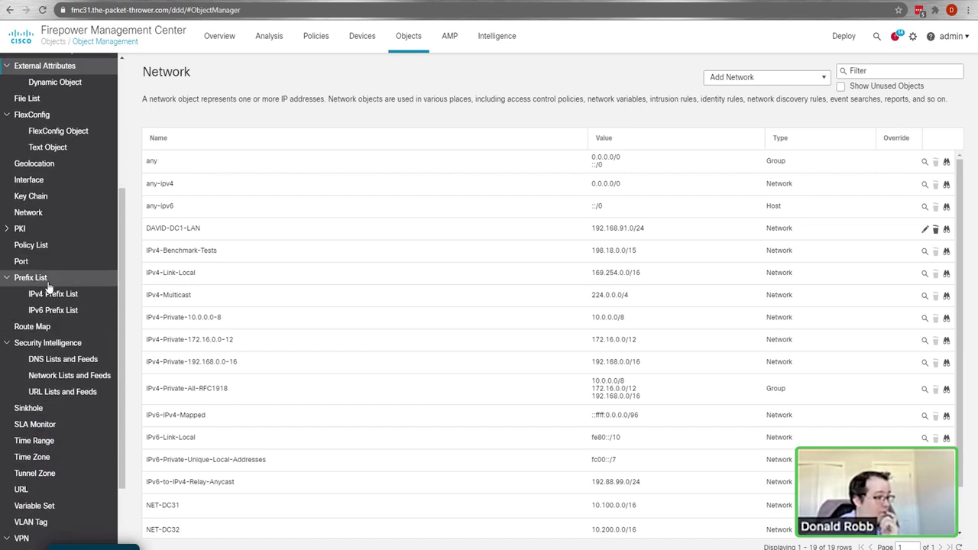
scroll(48, 286, up, 5)
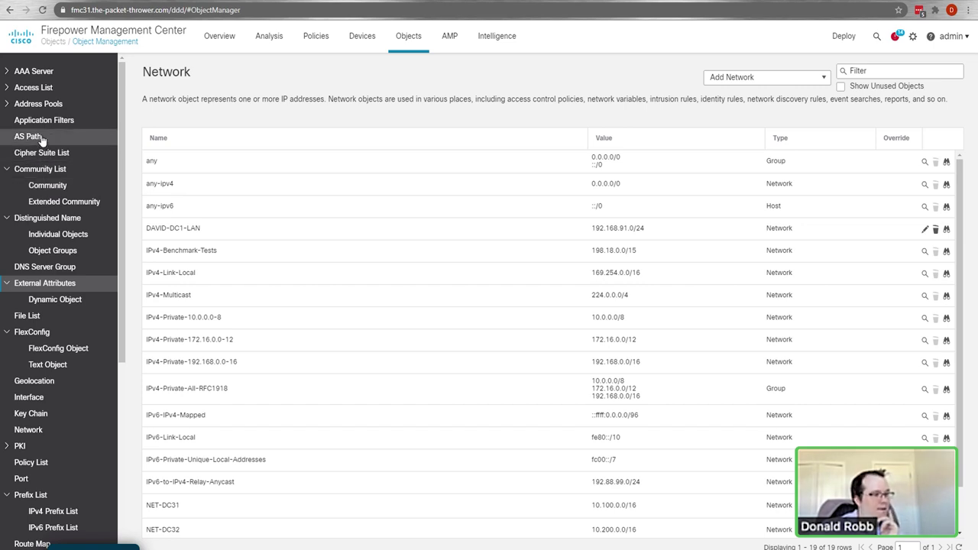
scroll(47, 258, down, 4)
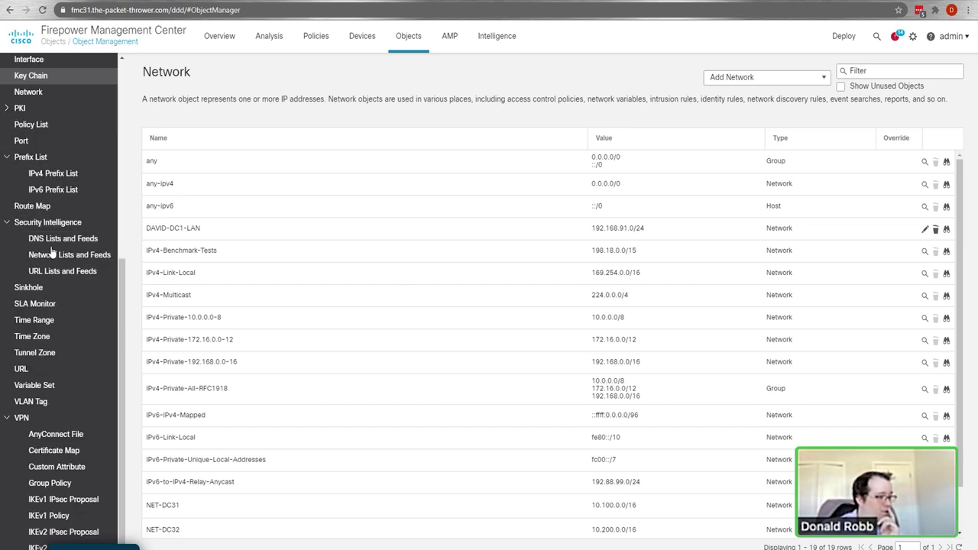
mouse_move(365, 45)
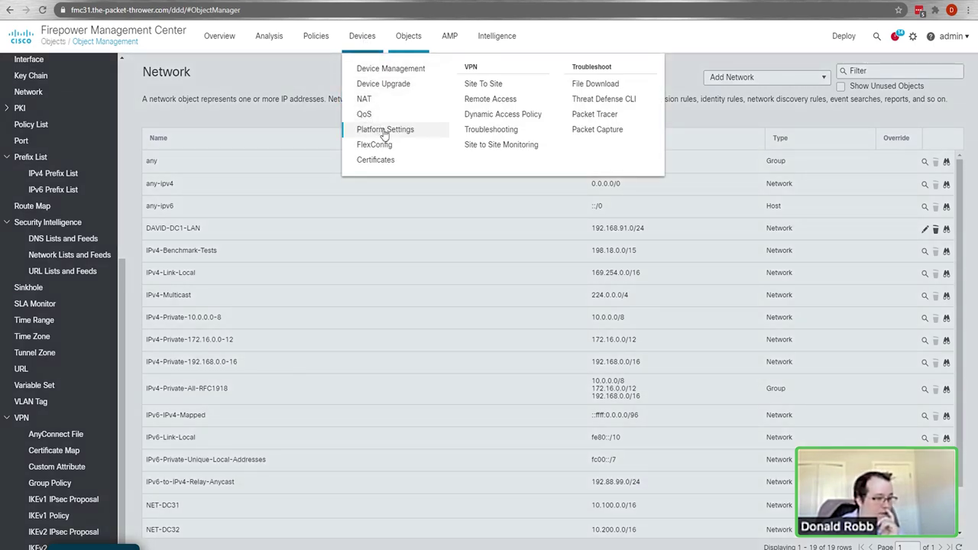
Step: Open the TPT-PLATFORM-SETTINGS policy and check both DAVID-DC1 deployments' progress
click(384, 130)
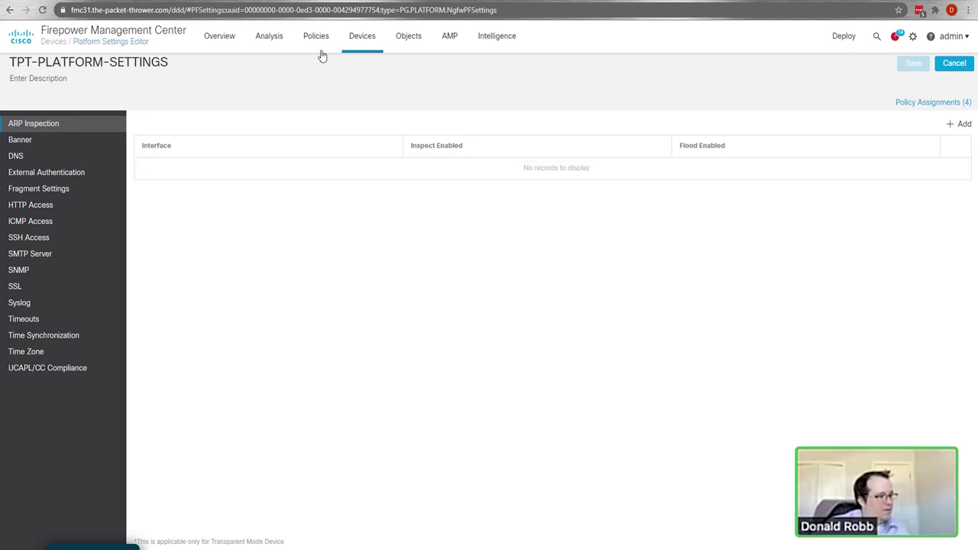
click(364, 43)
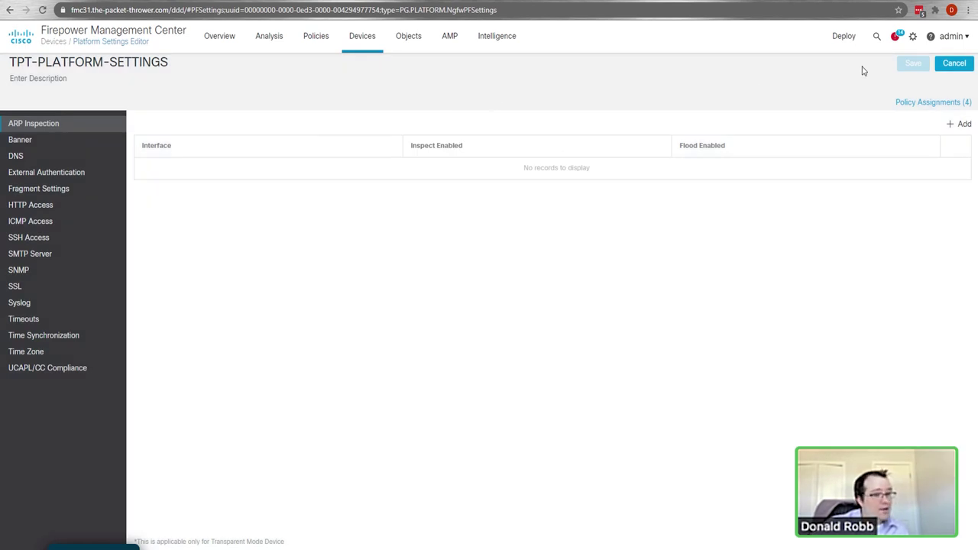
click(896, 39)
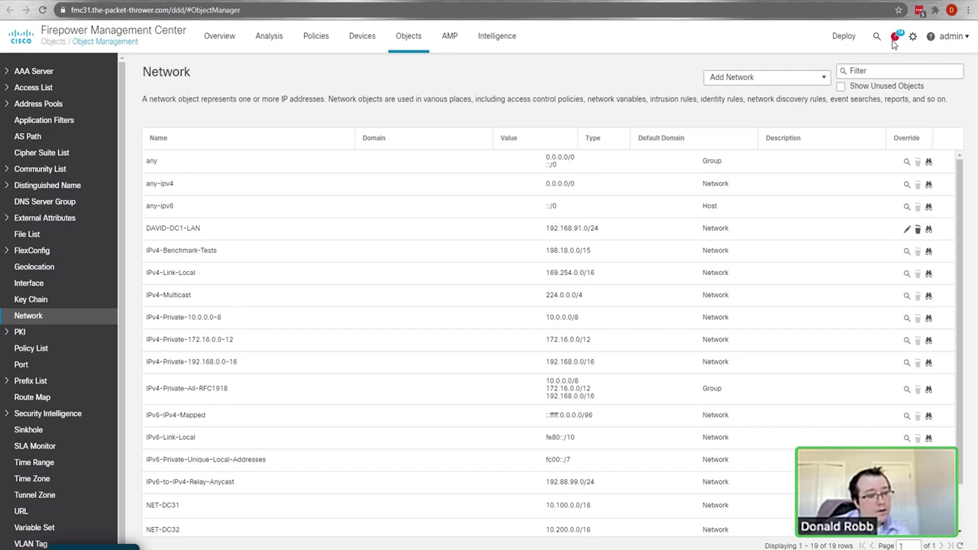
Step: Confirm both DAVID-DC1 deployments succeeded, then go to Devices > Device Management
click(896, 38)
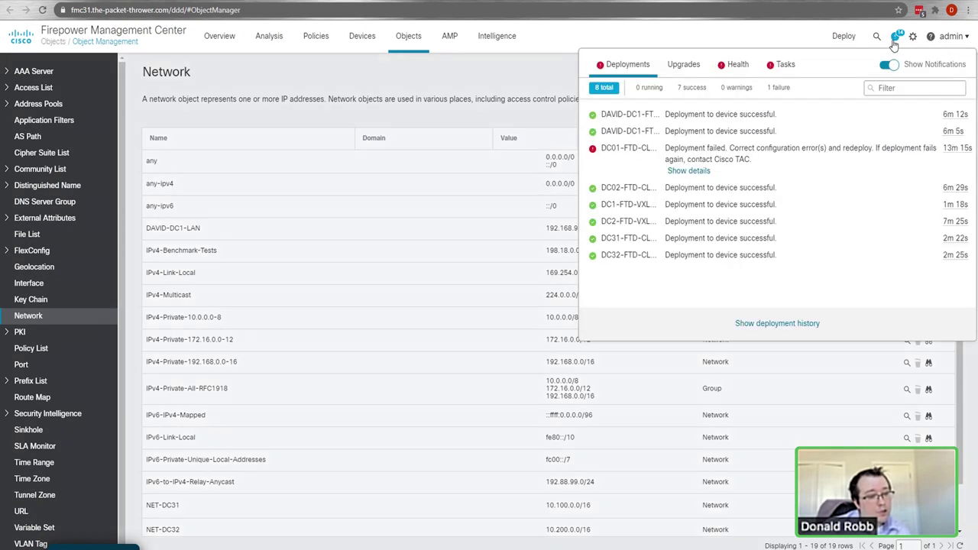
click(498, 76)
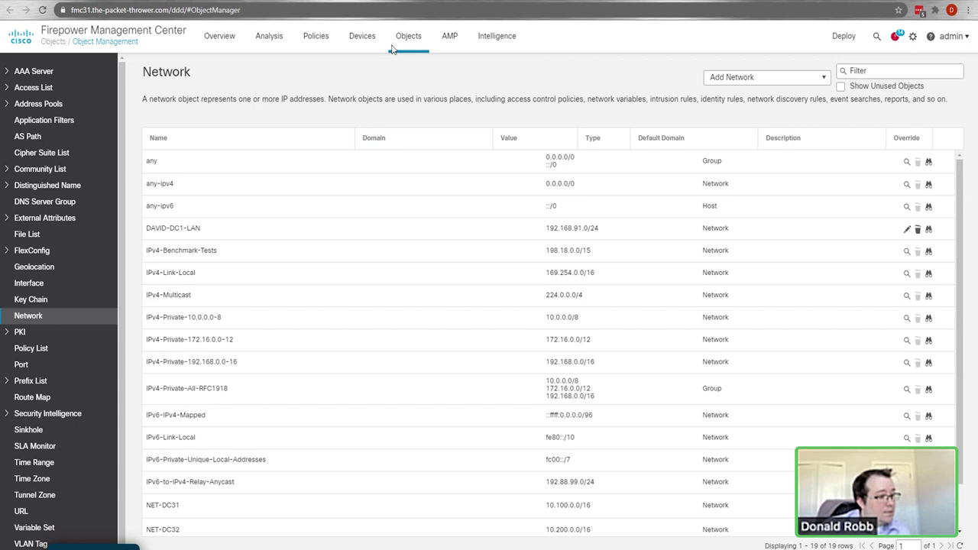
mouse_move(362, 38)
click(379, 69)
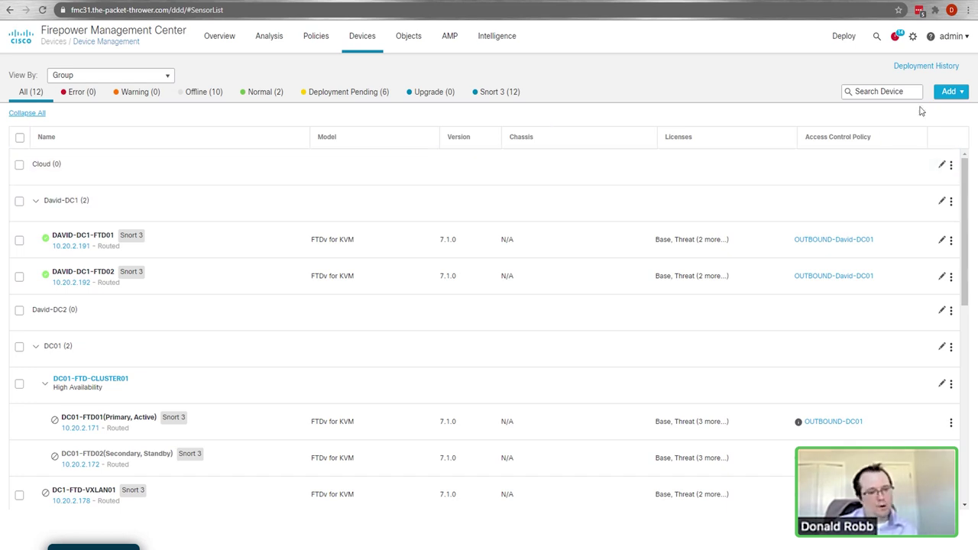
Step: Add Firepower Threat Defense HA pair DAVID-DC1-FTC01: FTD01 primary, FTD02 secondary; accept the Snort restart warning
click(945, 95)
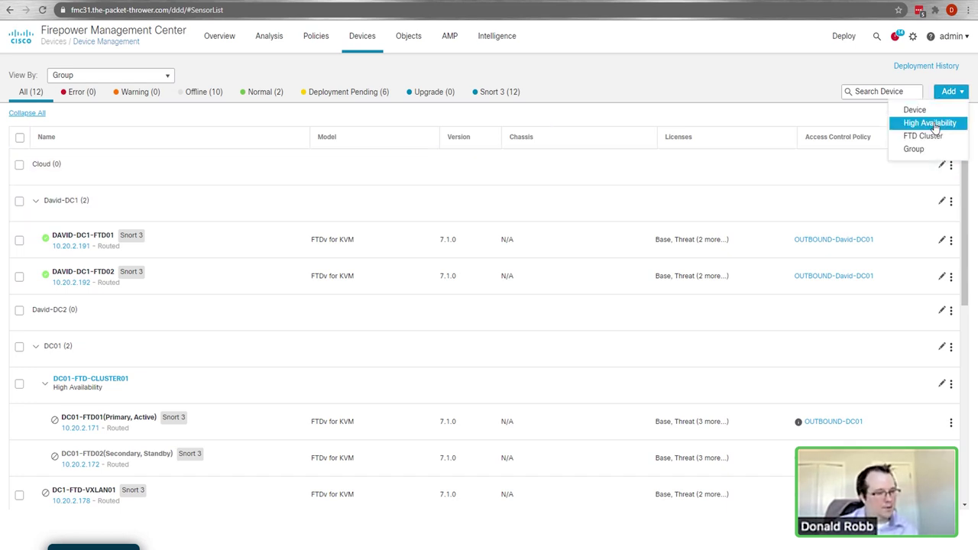
click(935, 123)
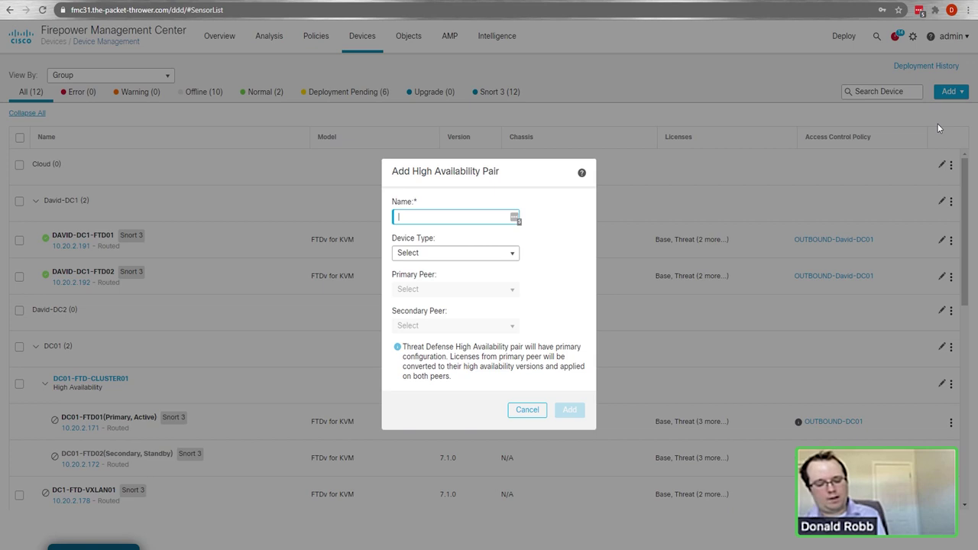
text(DAVID-DC1-FTC01)
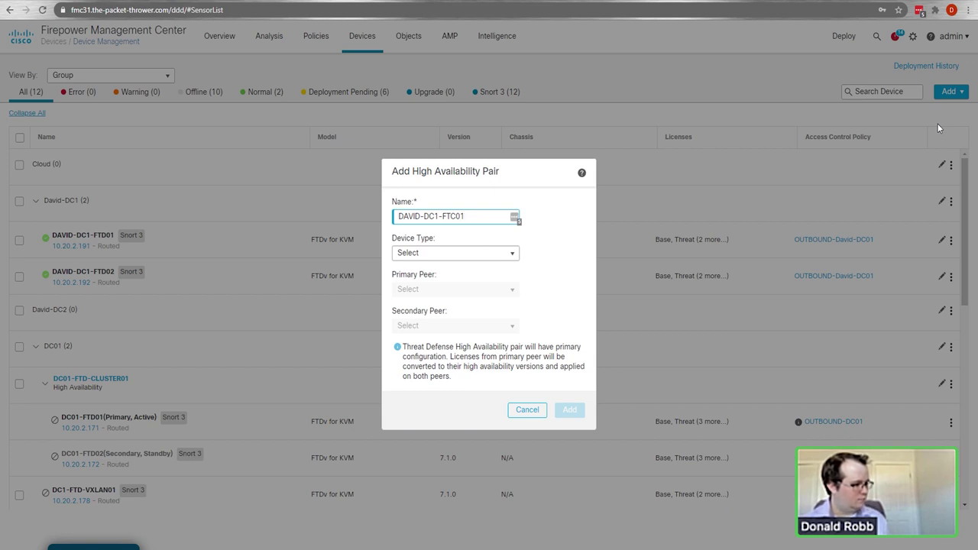
click(511, 258)
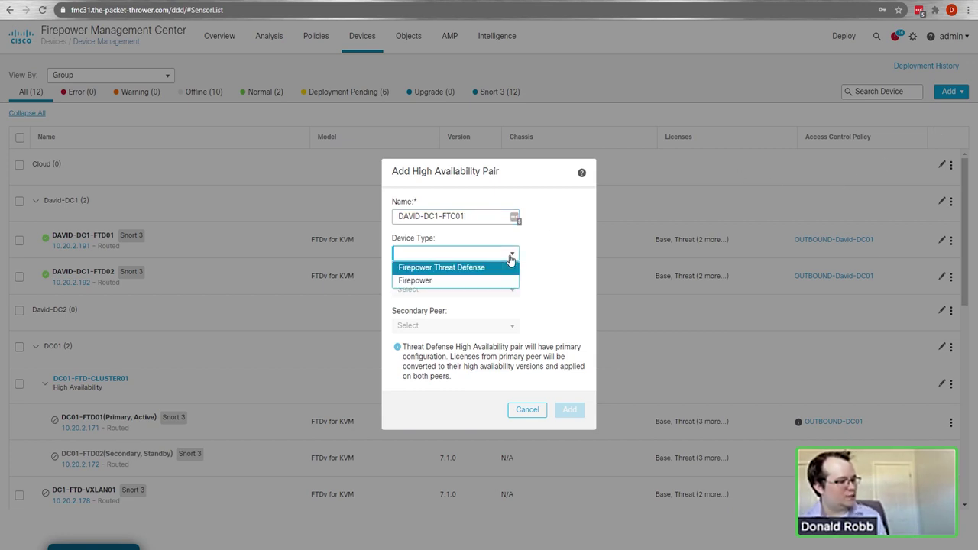
click(484, 266)
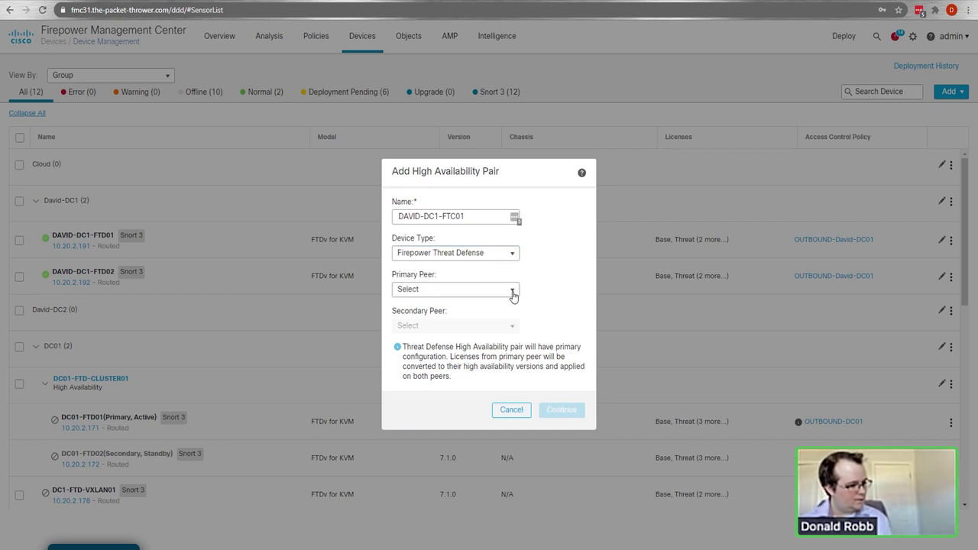
click(512, 291)
click(454, 304)
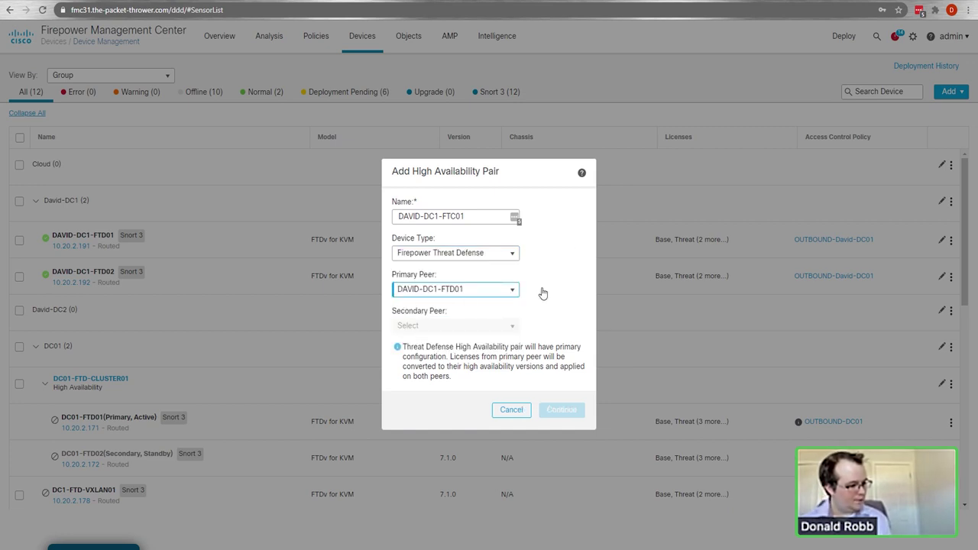
click(512, 326)
click(455, 341)
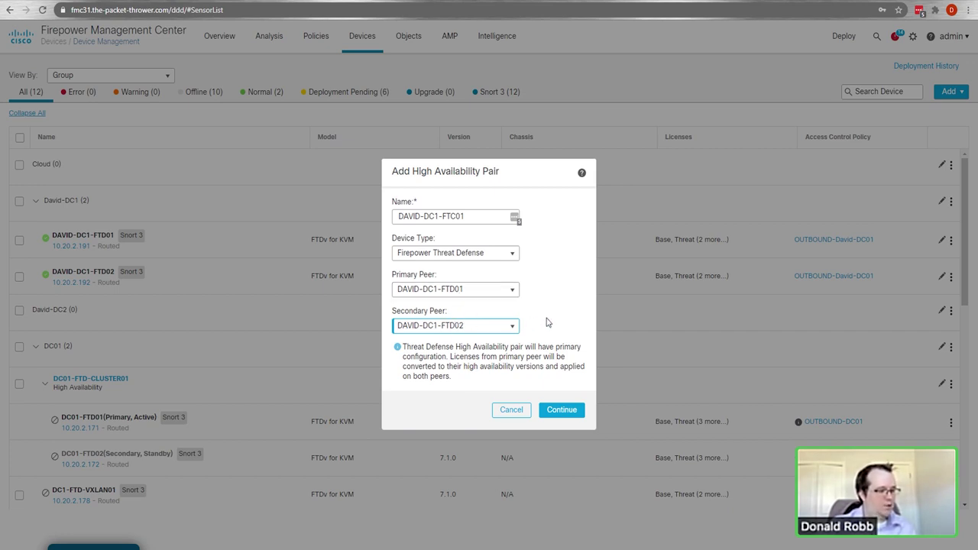
click(561, 410)
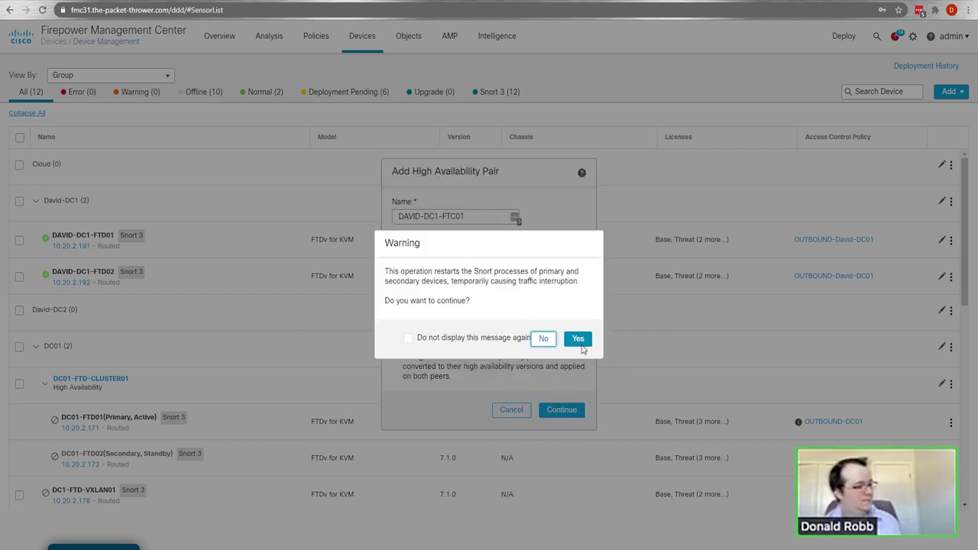
click(579, 339)
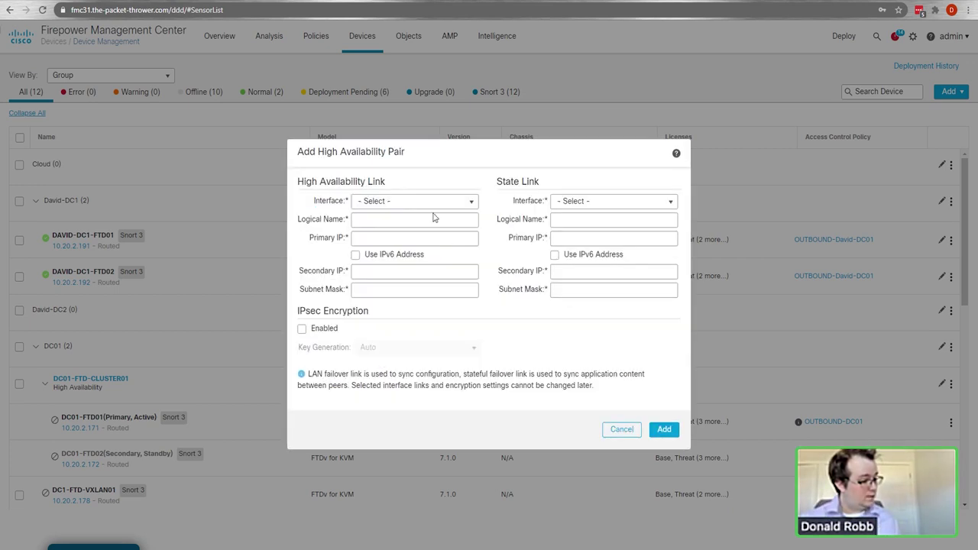
Step: Use GigabitEthernet0/6 for the HA link and GigabitEthernet0/7 for the state link
click(472, 202)
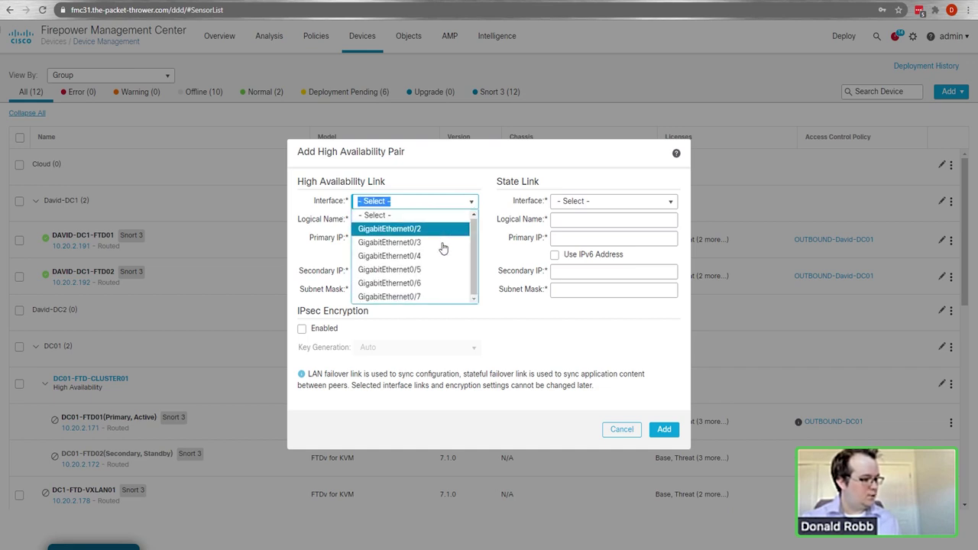
click(453, 281)
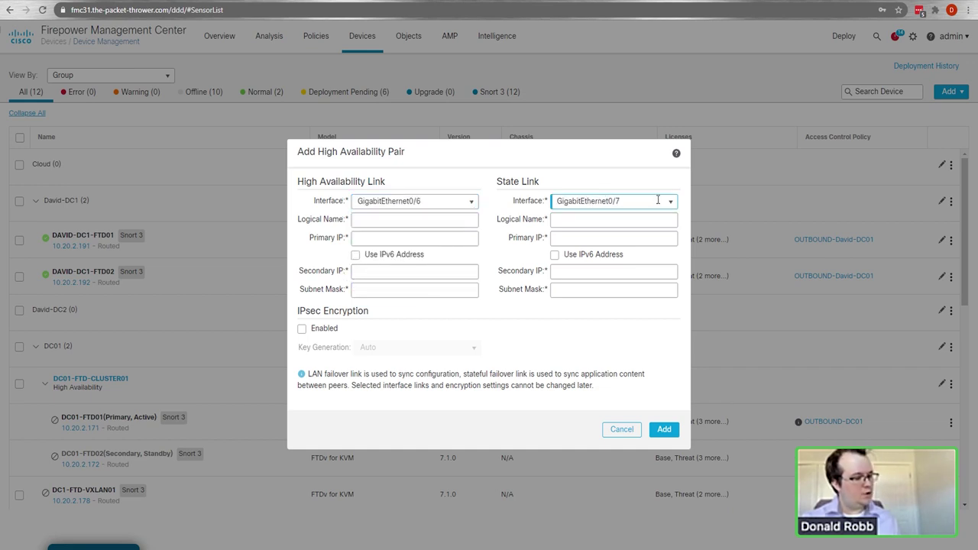
click(389, 223)
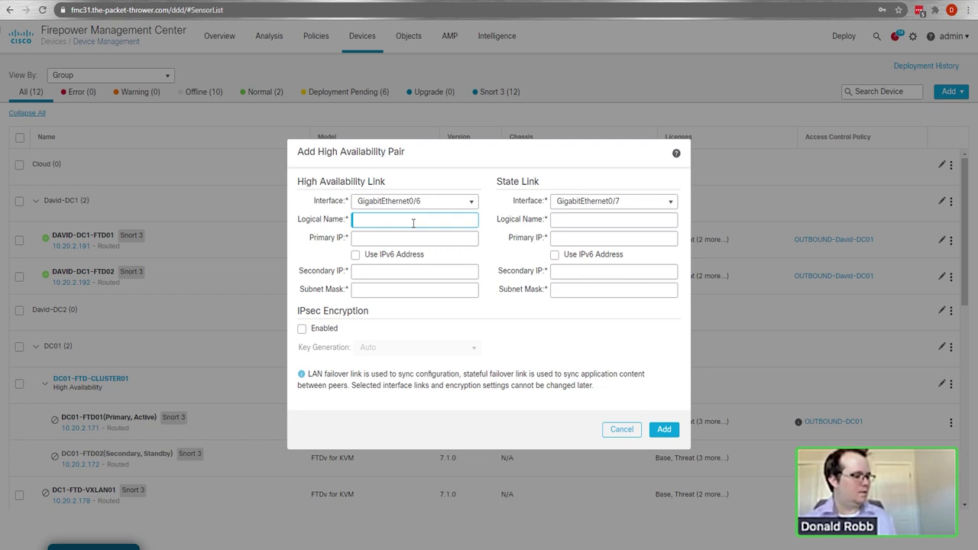
click(558, 201)
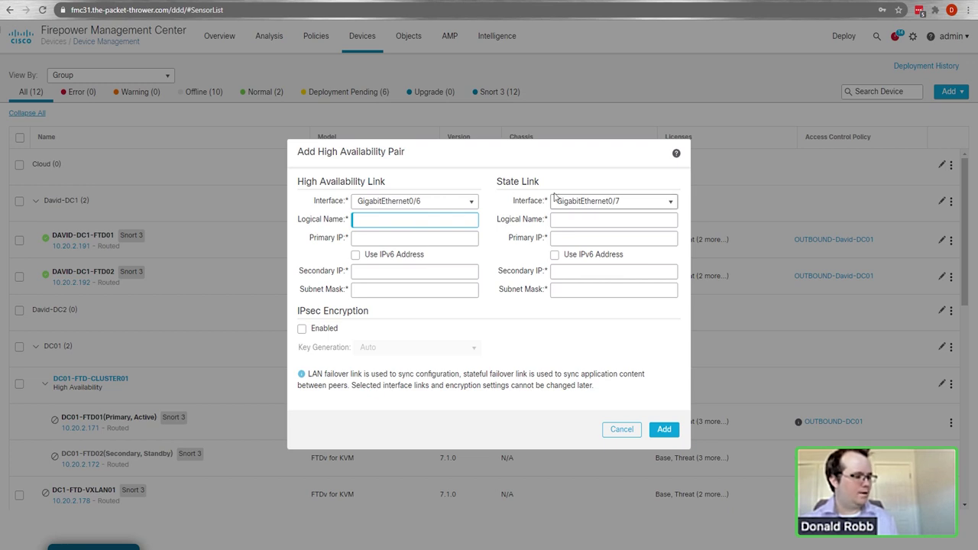
click(671, 205)
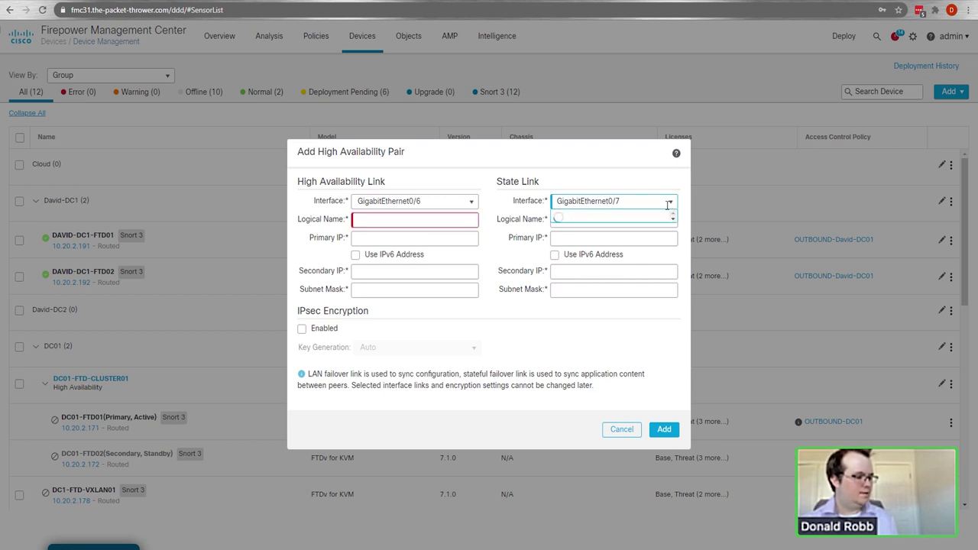
click(648, 189)
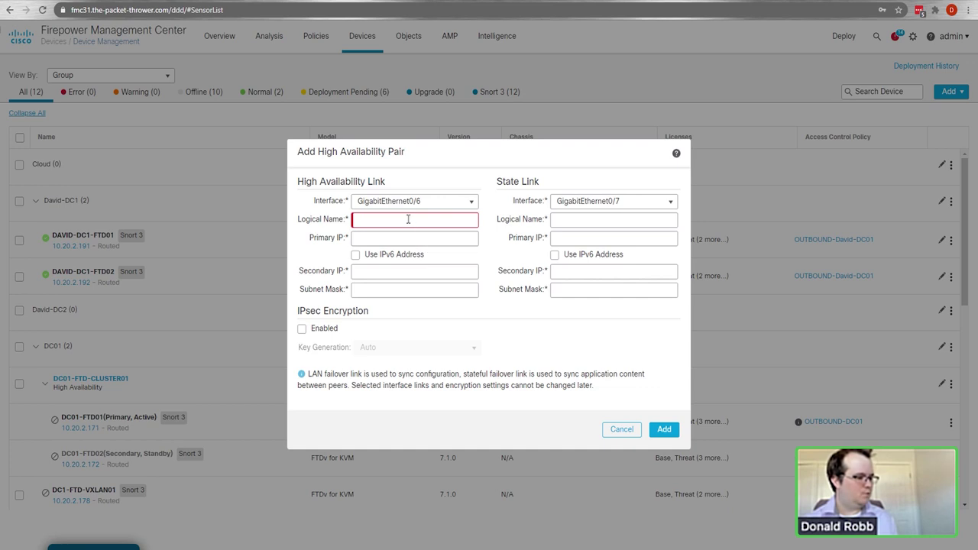
Step: Configure HA-LINK with 10.255.255.1/.2, mask 255.255.255.252, and enable IPsec encryption
click(407, 220)
text(HA-LINK)
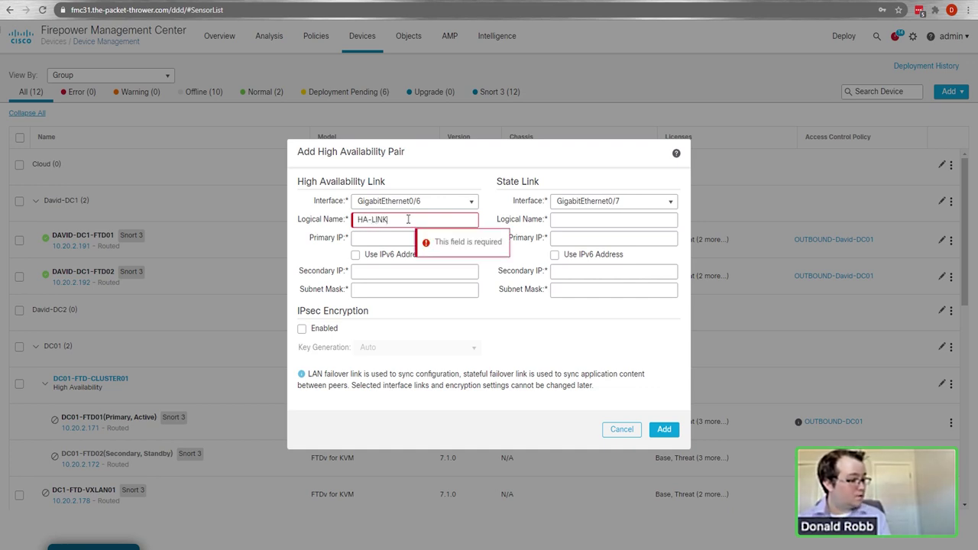
key(Tab)
text(10.255.255.1)
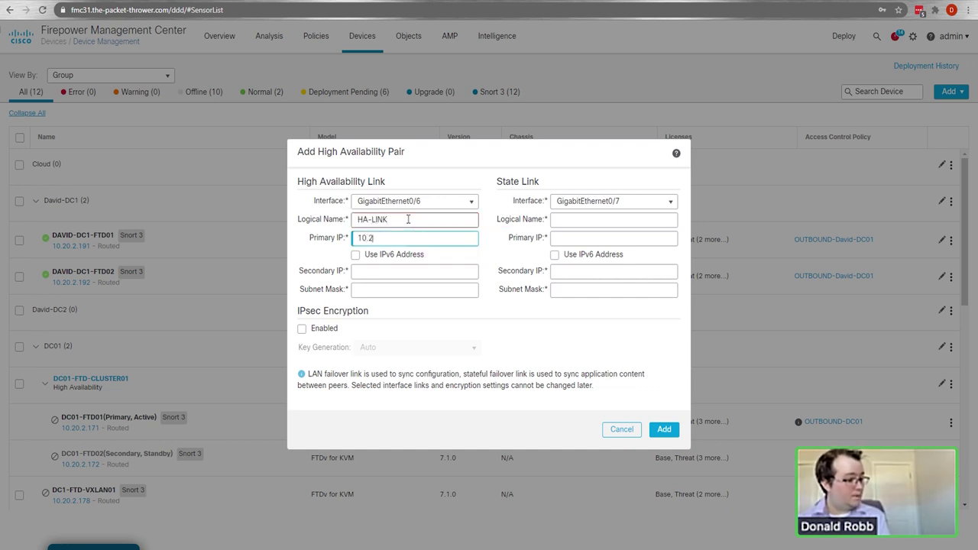
key(Tab)
key(Tab)
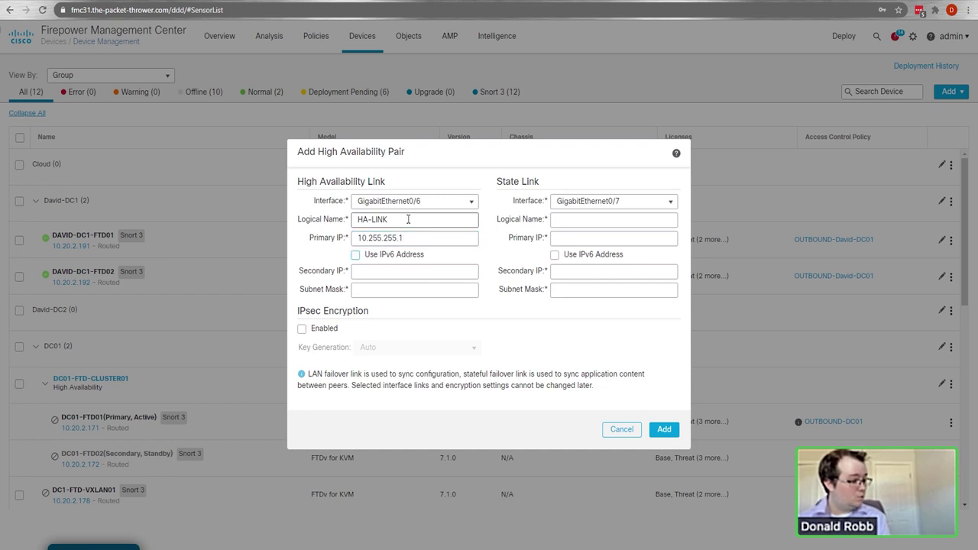
text(10.255.255.2)
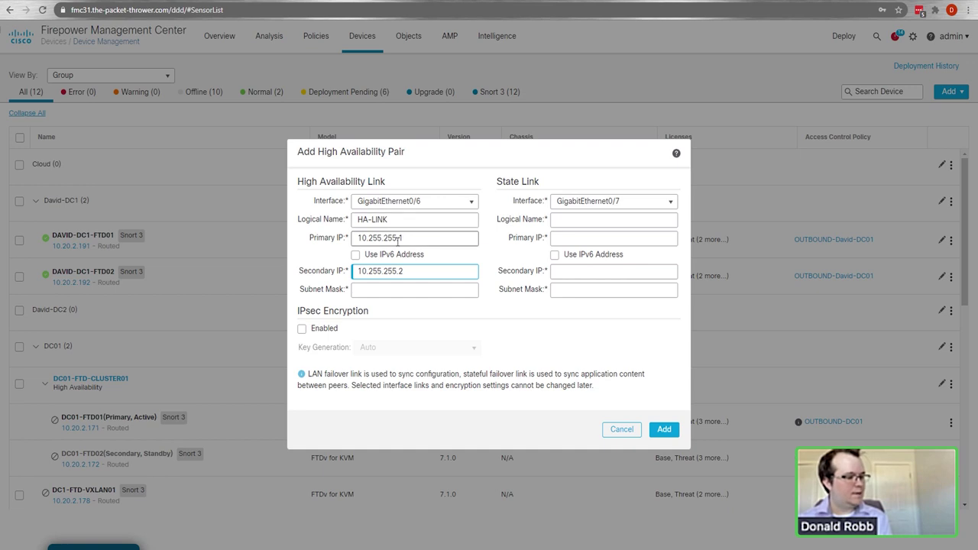
drag(404, 238, 368, 237)
click(427, 238)
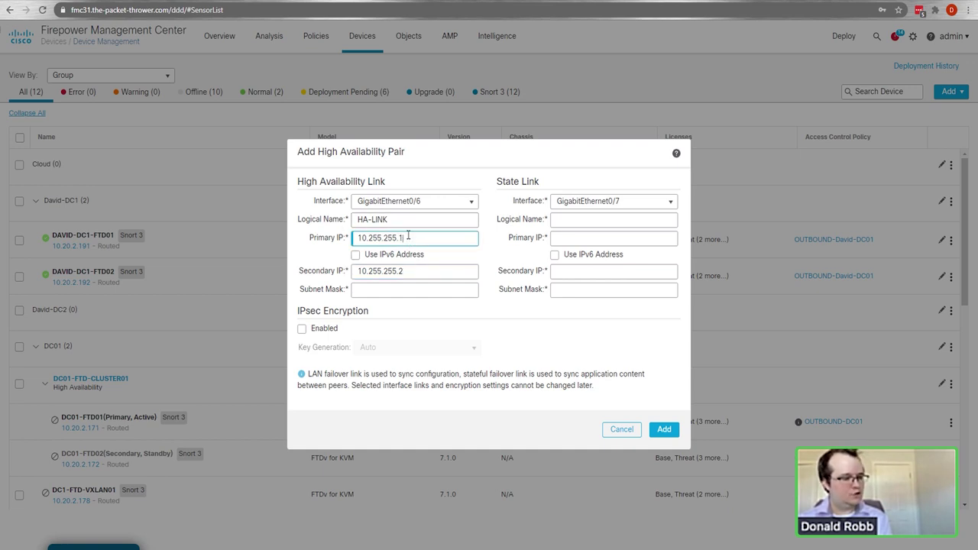
key(BackSpace)
text(1)
click(368, 290)
text(2)
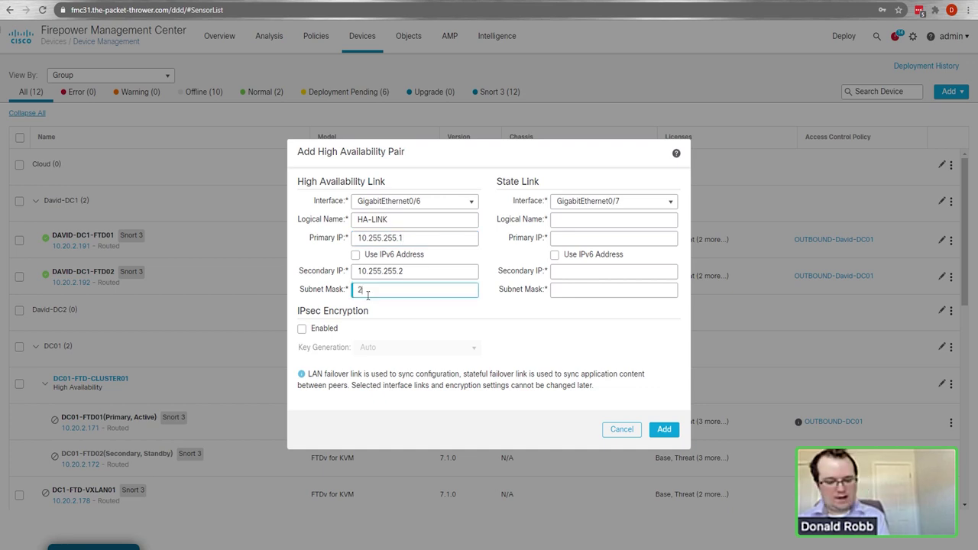
text(55.255.255.252)
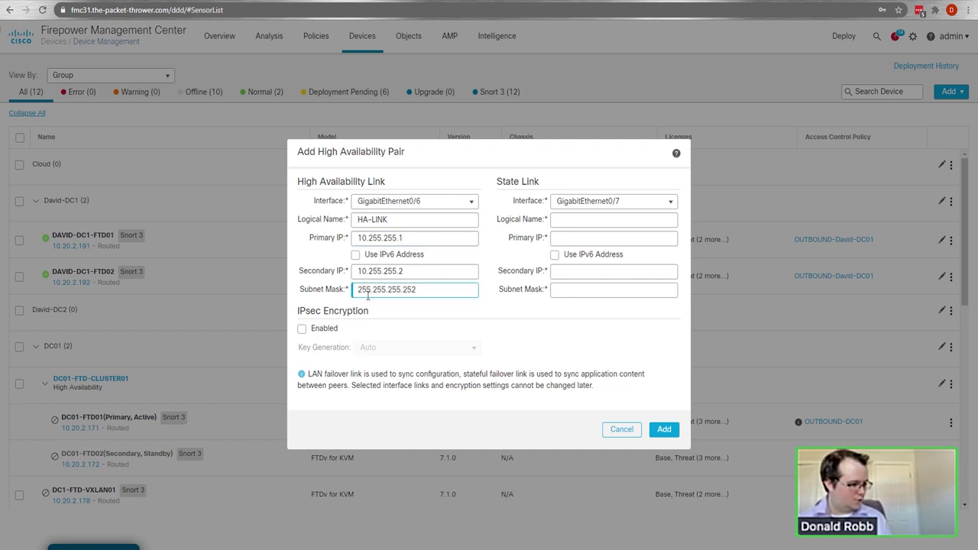
click(318, 330)
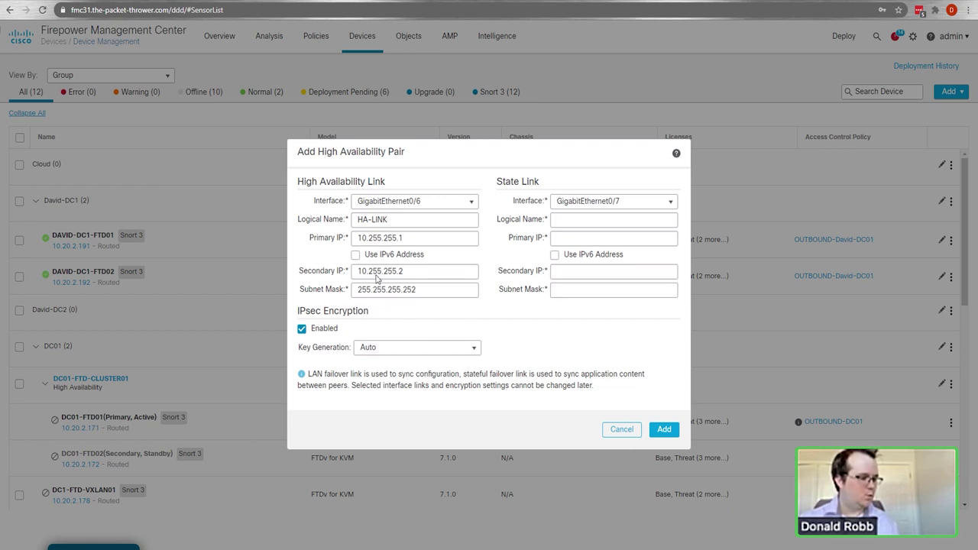
Step: Configure HA-STATE with 10.255.255.5/.6, mask 255.255.255.252, and submit the HA pair
click(573, 219)
text(HA-STATE)
key(Tab)
text(10.255.255.5)
key(Tab)
text(10.2)
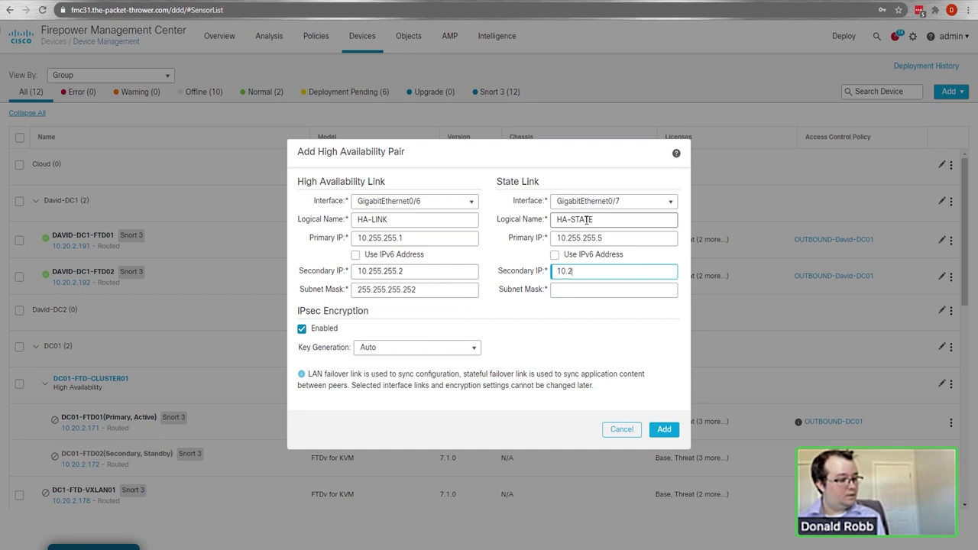
text(55.255.6)
key(Tab)
text(255.255.255.252)
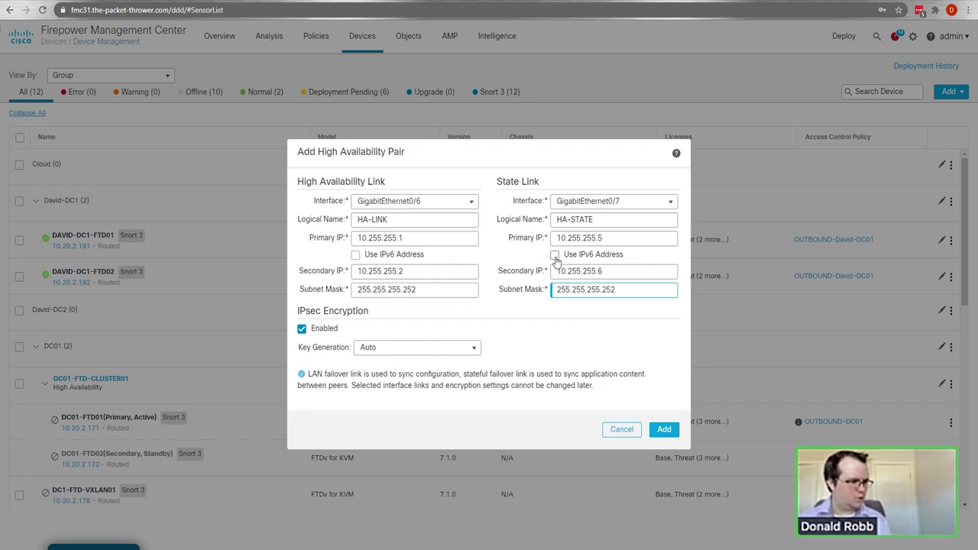
click(663, 430)
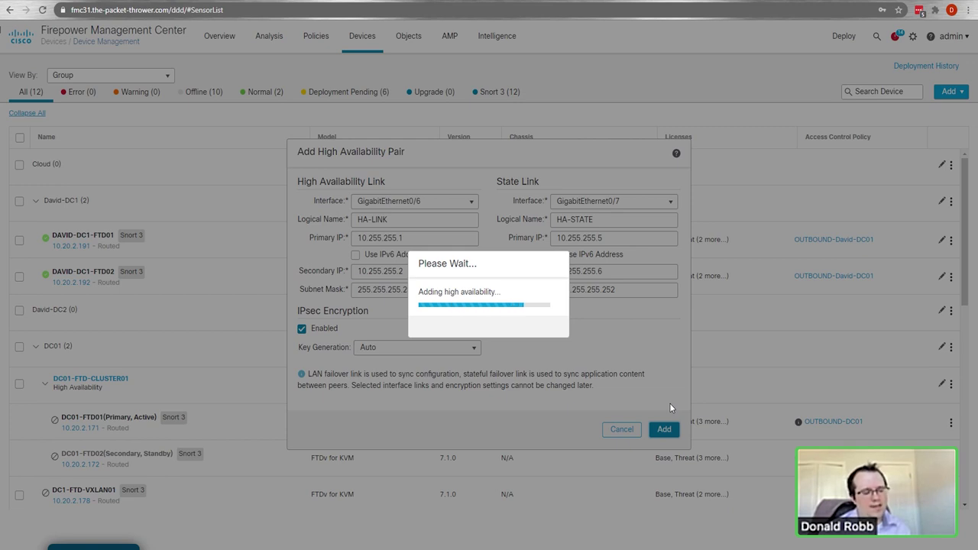
Step: Acknowledge that HA pair DAVID-DC1-FTC01 was added and return to the device list
key(Return)
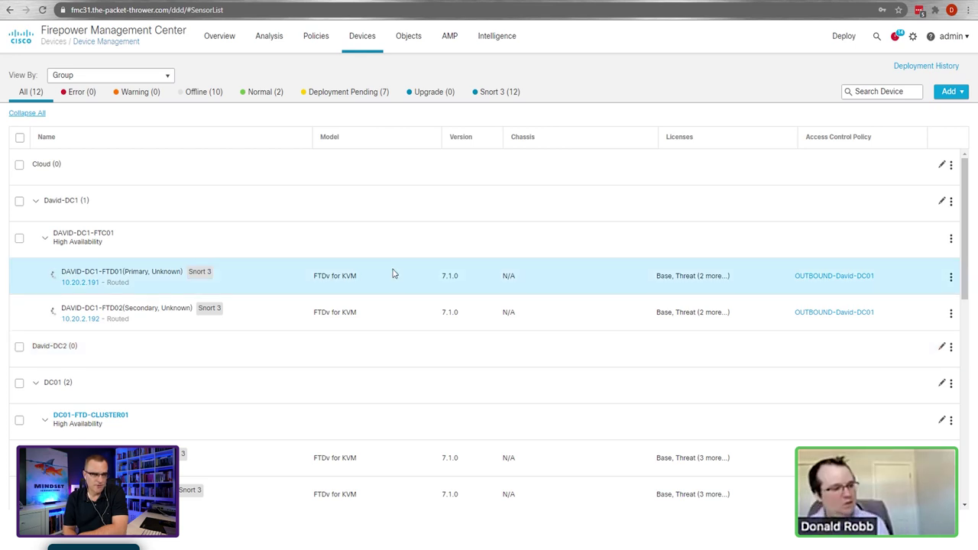
mouse_move(129, 328)
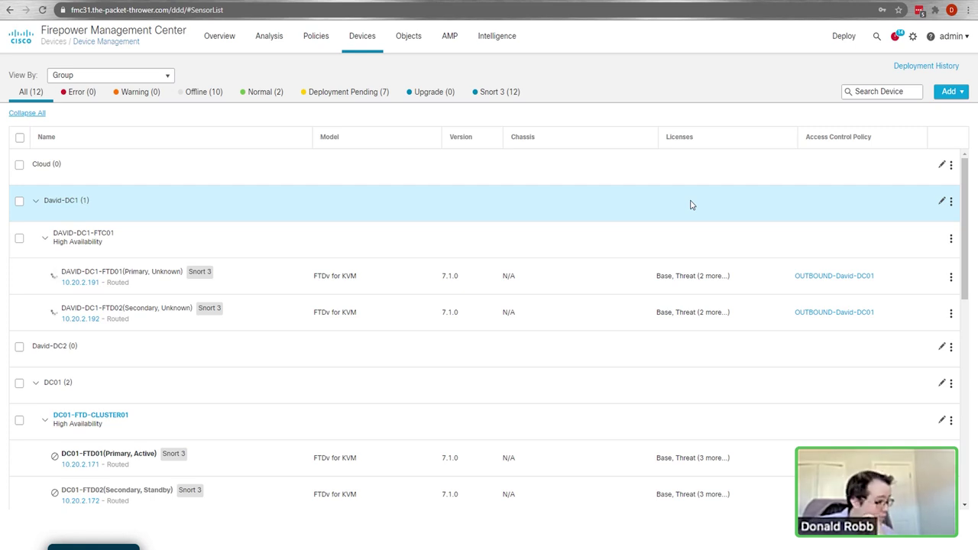
mouse_move(88, 240)
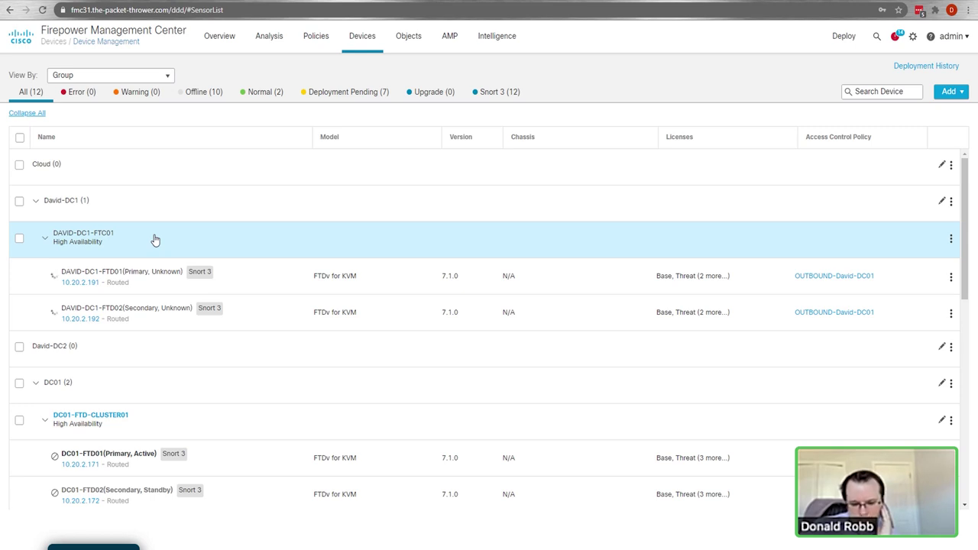
mouse_move(122, 279)
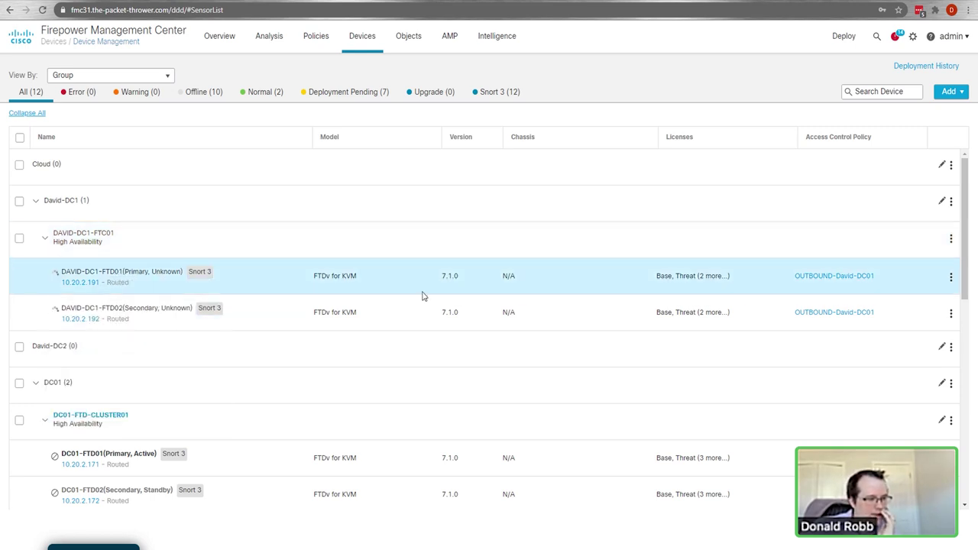
mouse_move(182, 323)
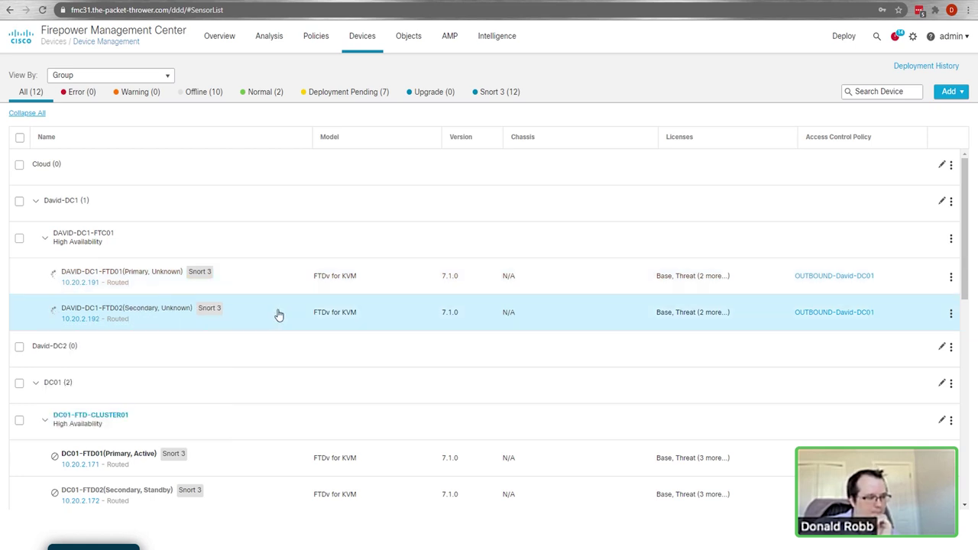
mouse_move(145, 320)
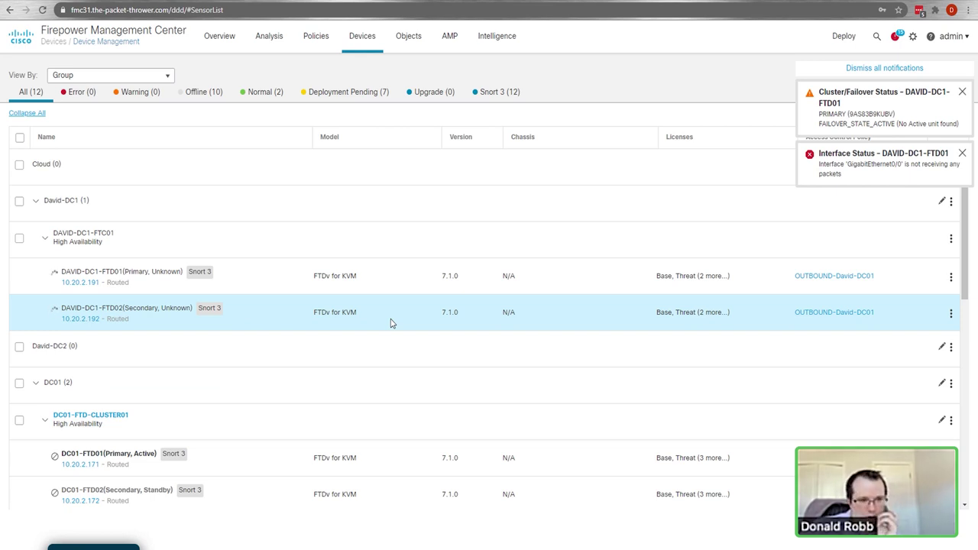
click(882, 69)
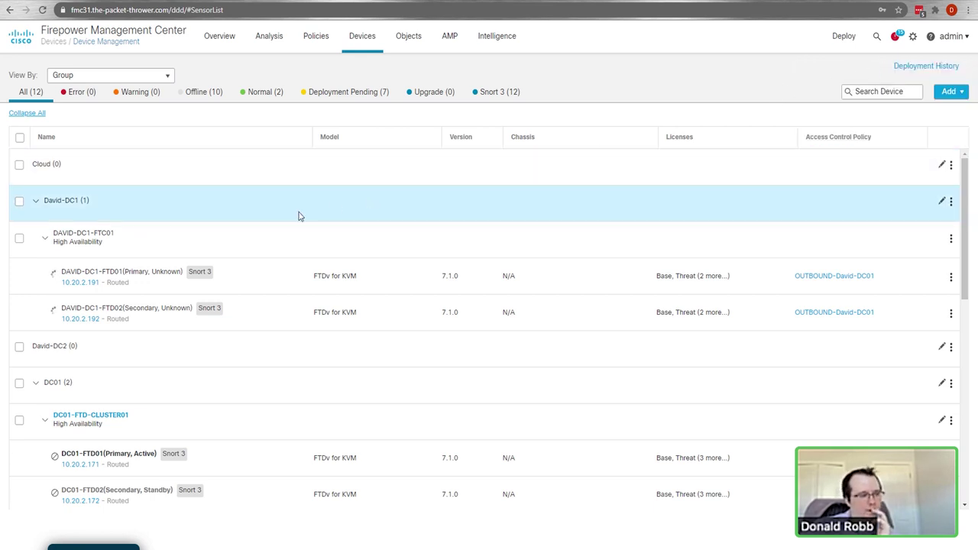
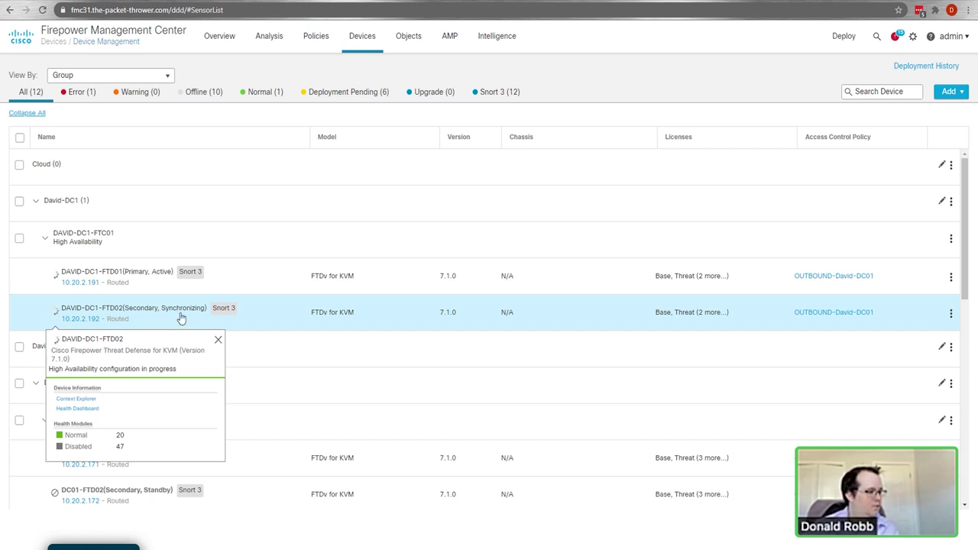
Step: Check DAVID-DC1-FTD02's health details while the device list refreshes with the HA state
click(183, 317)
click(199, 312)
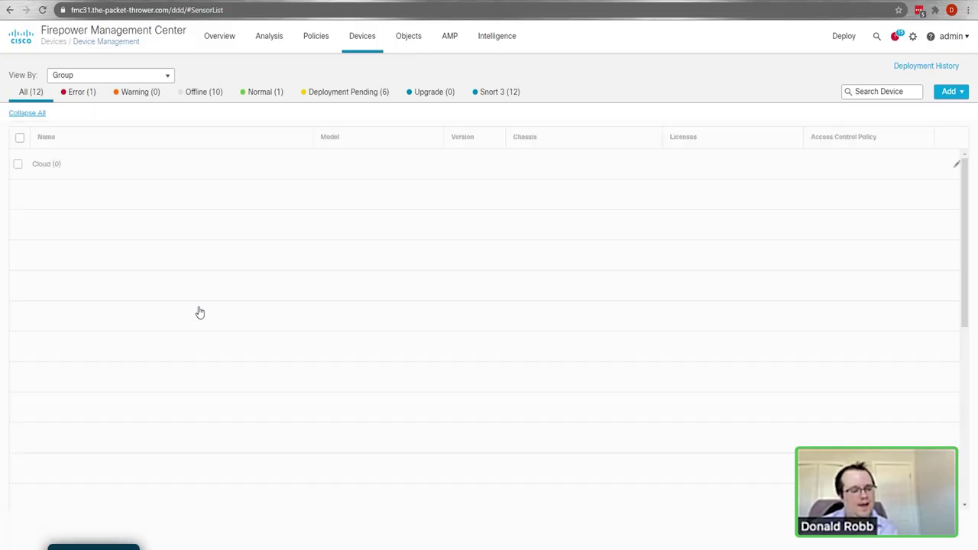
mouse_move(199, 312)
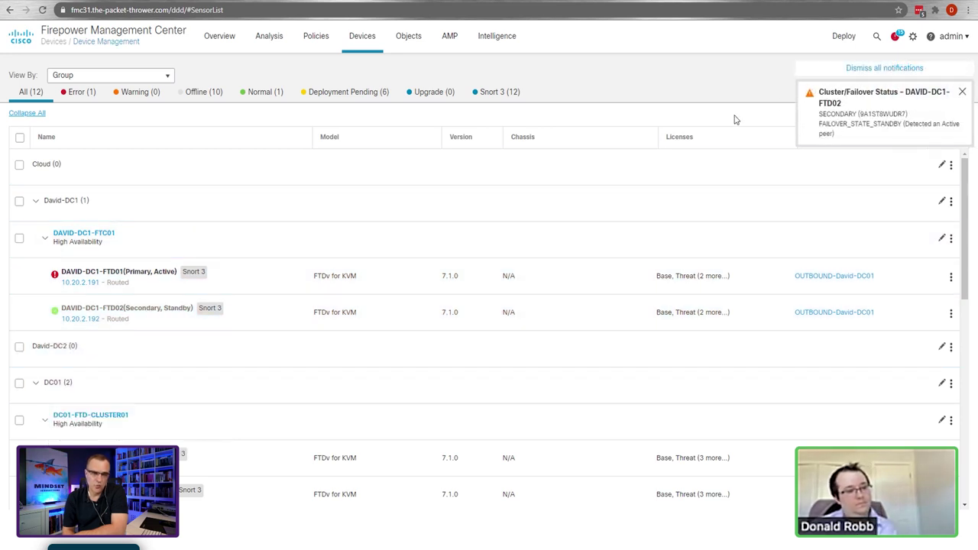
Step: Dismiss the failover notifications and scroll the device list to review the DAVID-DC1-FTC01 pair
click(827, 74)
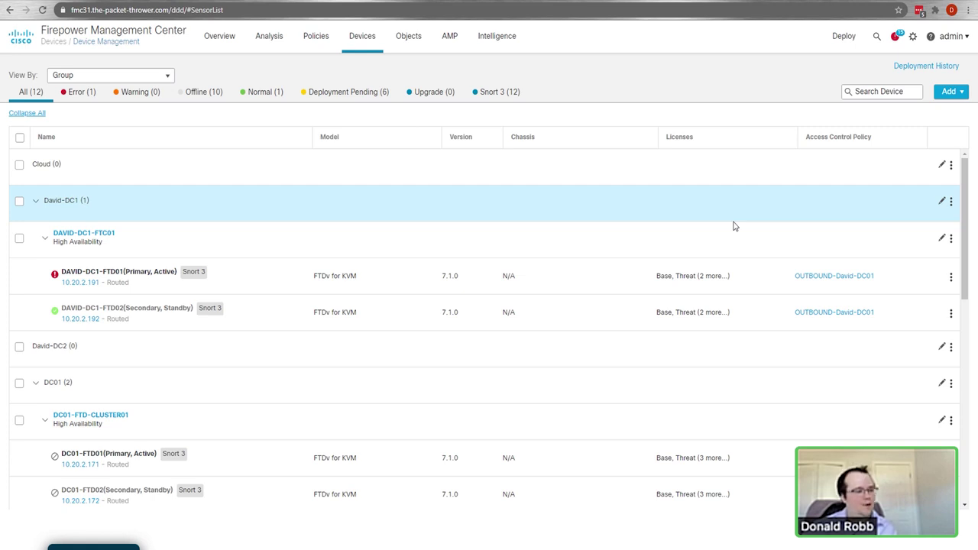
scroll(739, 259, down, 3)
scroll(740, 264, up, 3)
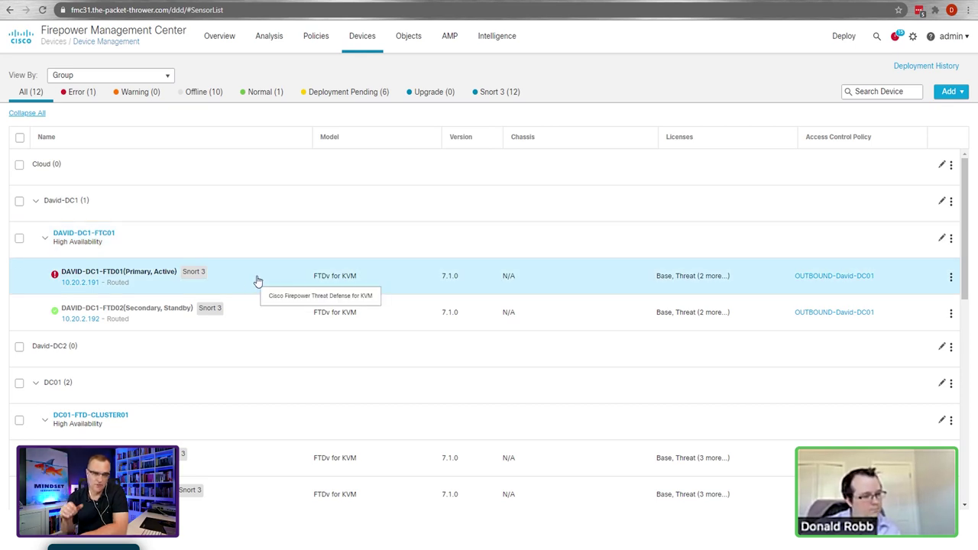
Step: Open the High Availability tab of the DAVID-DC1-FTC01 pair
click(92, 235)
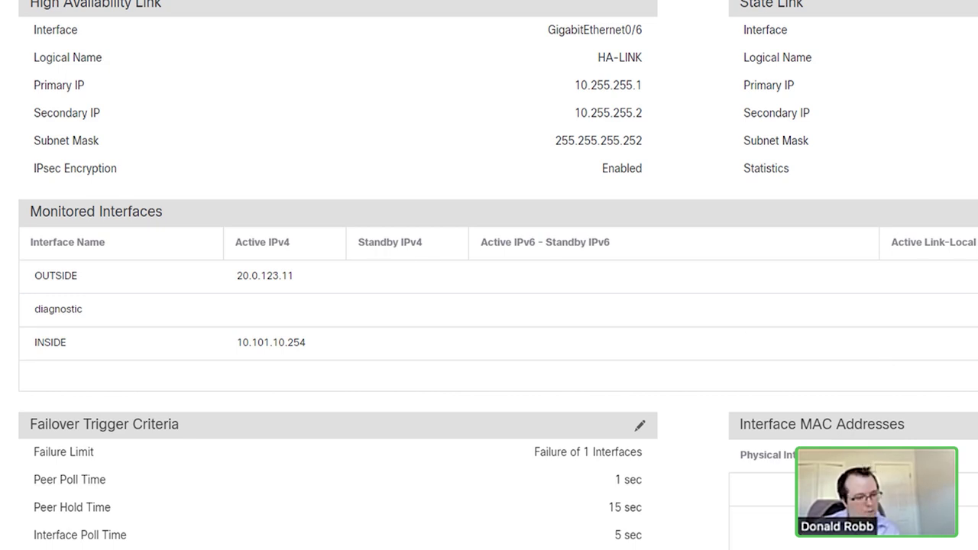
Step: Set the monitored OUTSIDE interface's standby IP to 20.0.123.12
click(394, 277)
click(323, 349)
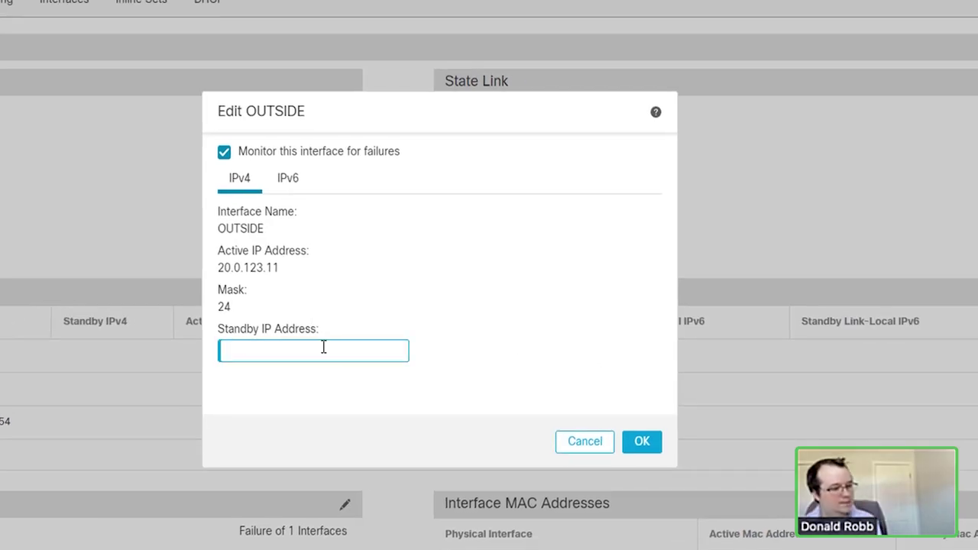
text(20.0.122)
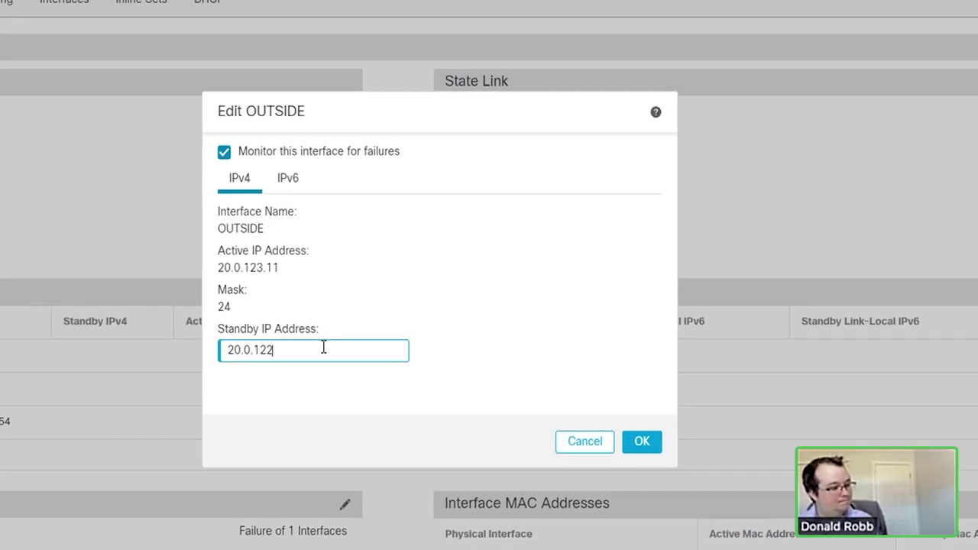
text(.12)
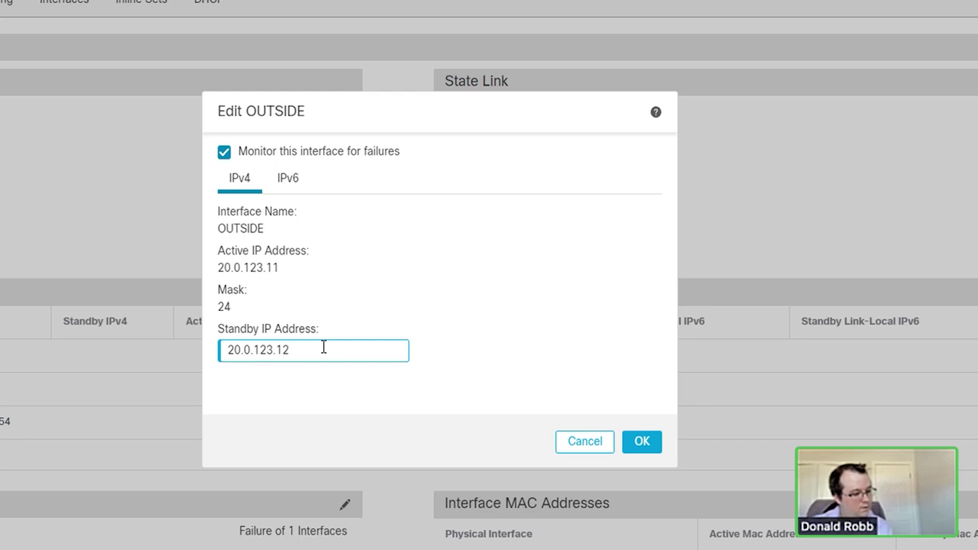
key(ctrl+a)
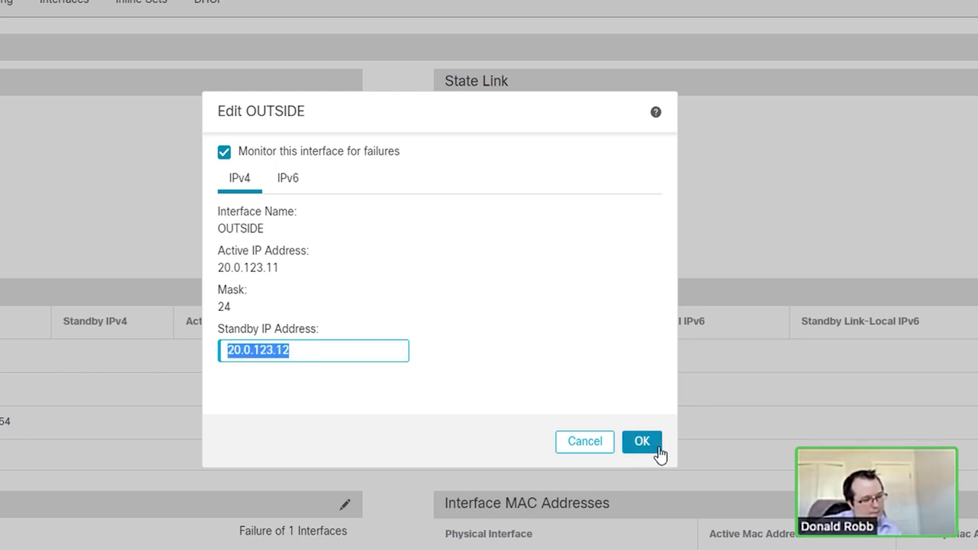
click(656, 450)
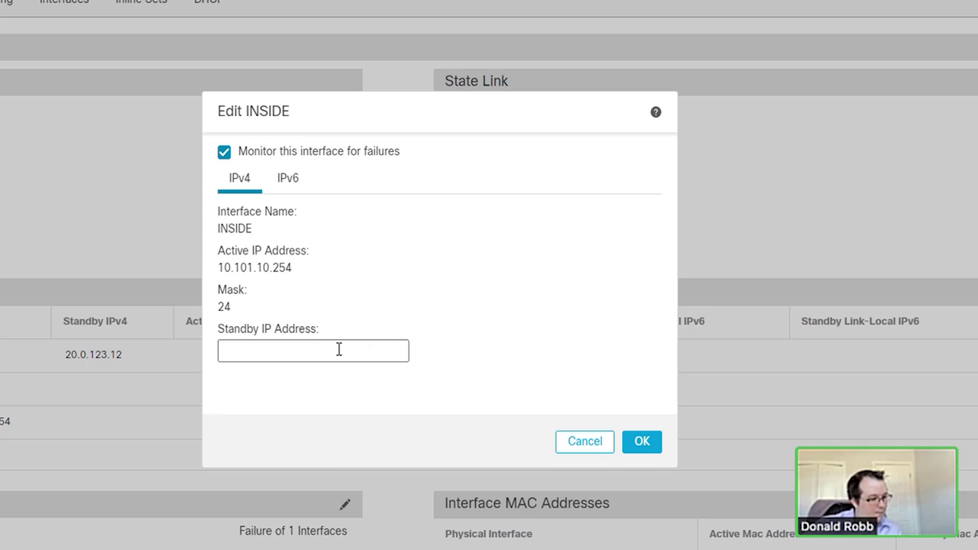
Step: Give INSIDE standby IP 10.101.10.253 with monitoring kept on, and save the HA changes
click(330, 349)
text(10.101.10.253)
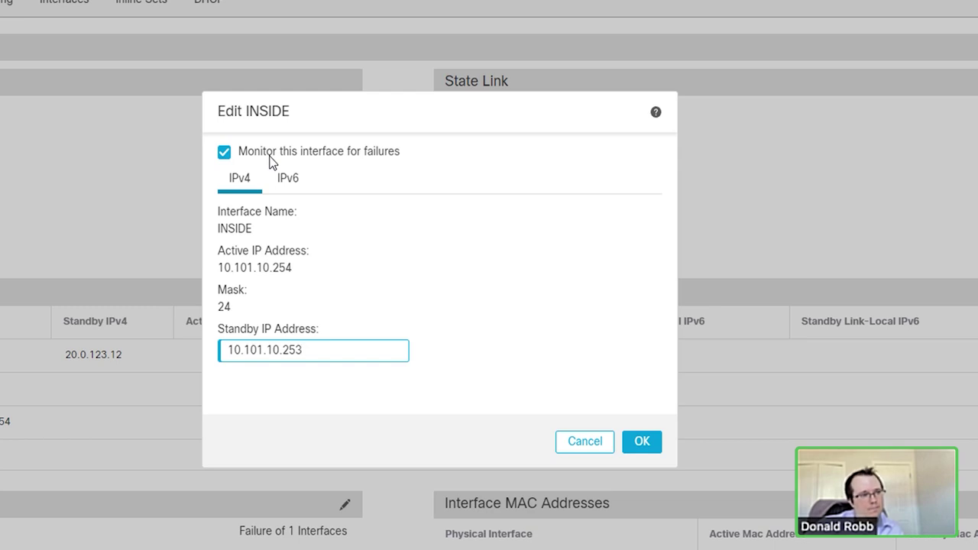
click(269, 161)
click(269, 162)
click(642, 441)
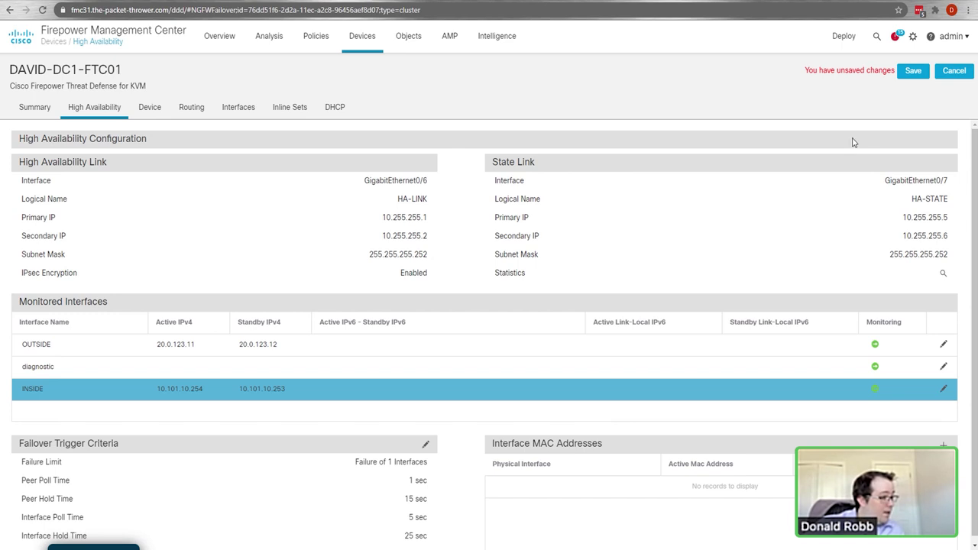
click(914, 70)
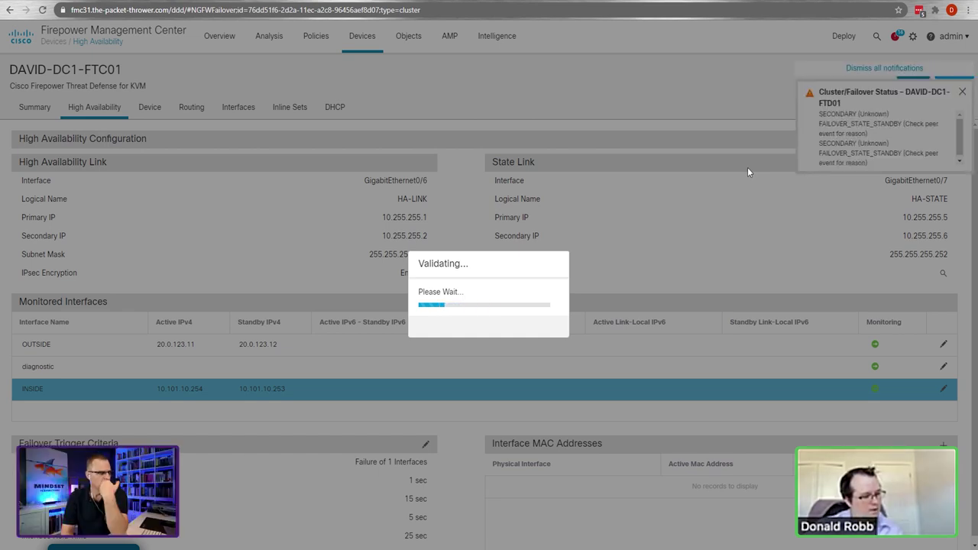
Step: Switch to the Cisco Modeling Labs tab with the lab topology
key(ctrl+Tab)
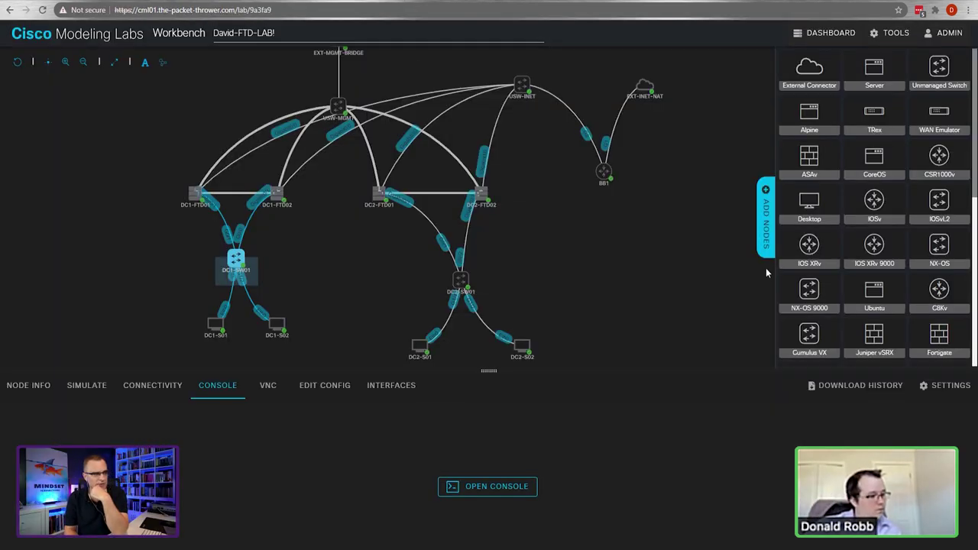
Step: Pan around the David-FTD-LAB! topology, then return to the Firepower Management Center tab
drag(667, 221, 672, 243)
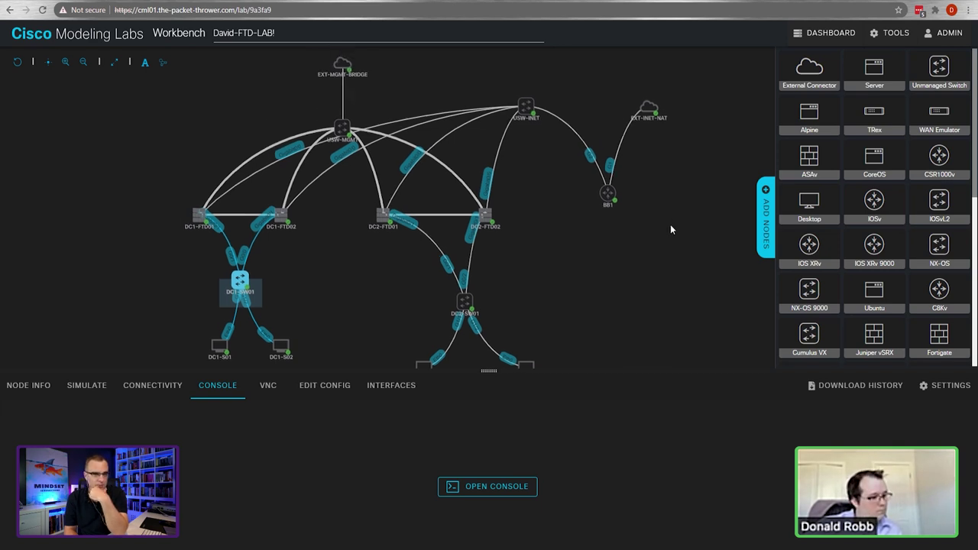
drag(309, 294, 314, 212)
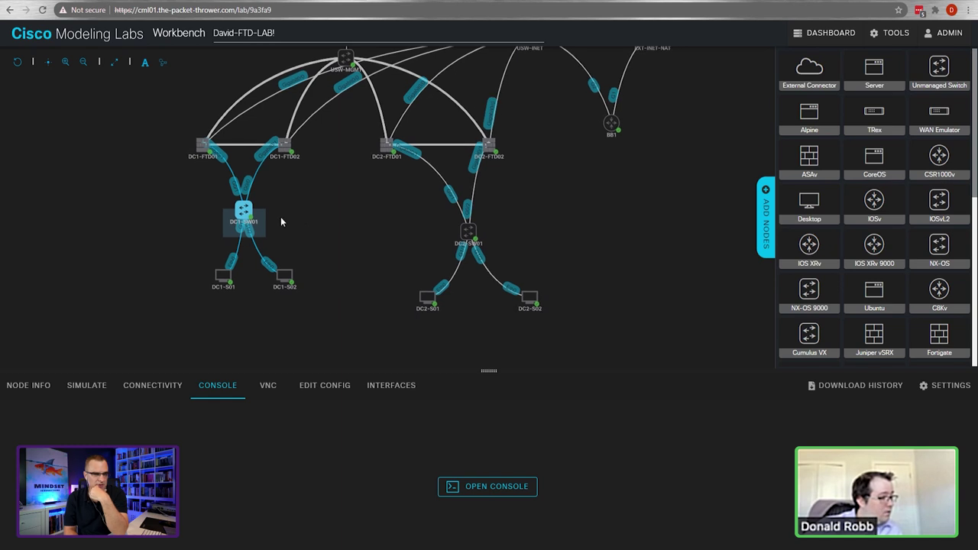
mouse_move(254, 213)
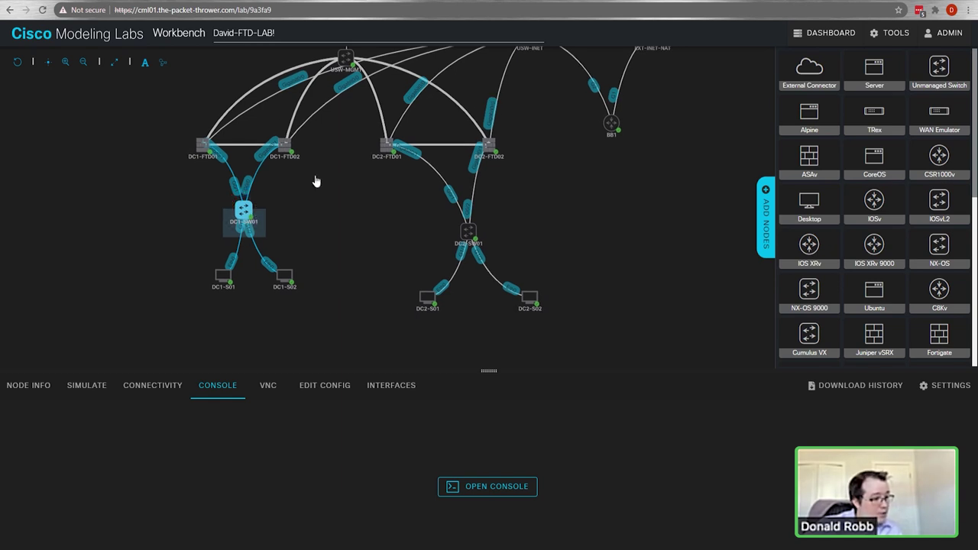
mouse_move(472, 235)
drag(616, 210, 615, 276)
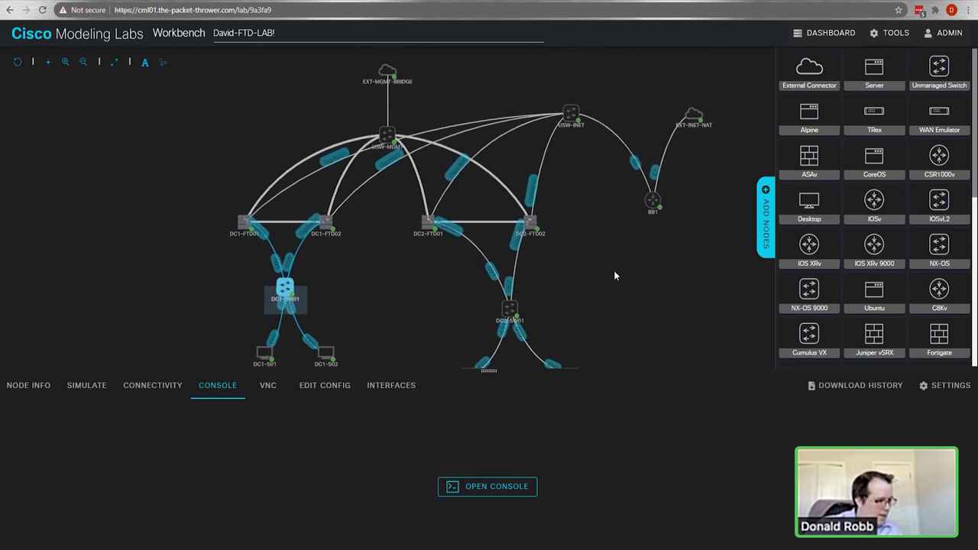
drag(429, 282, 618, 235)
click(621, 267)
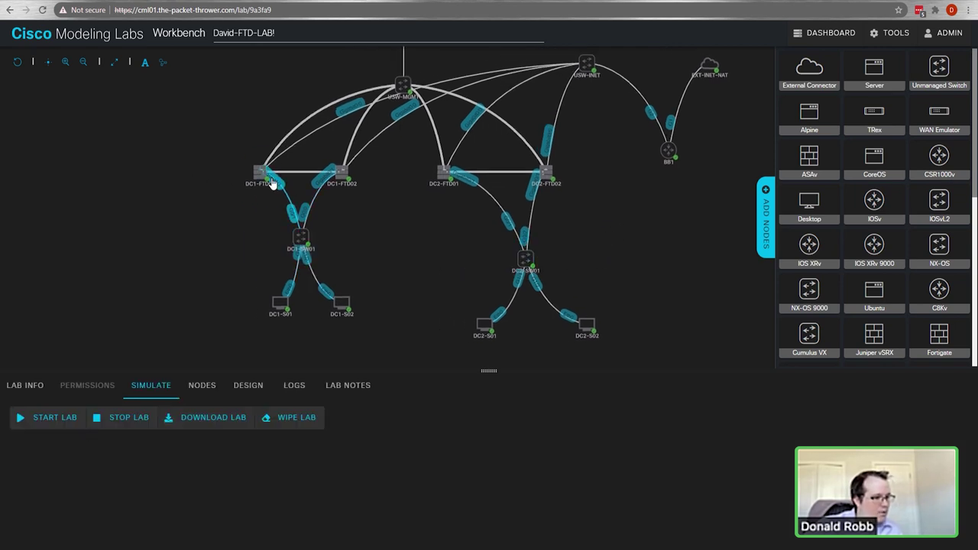
mouse_move(445, 178)
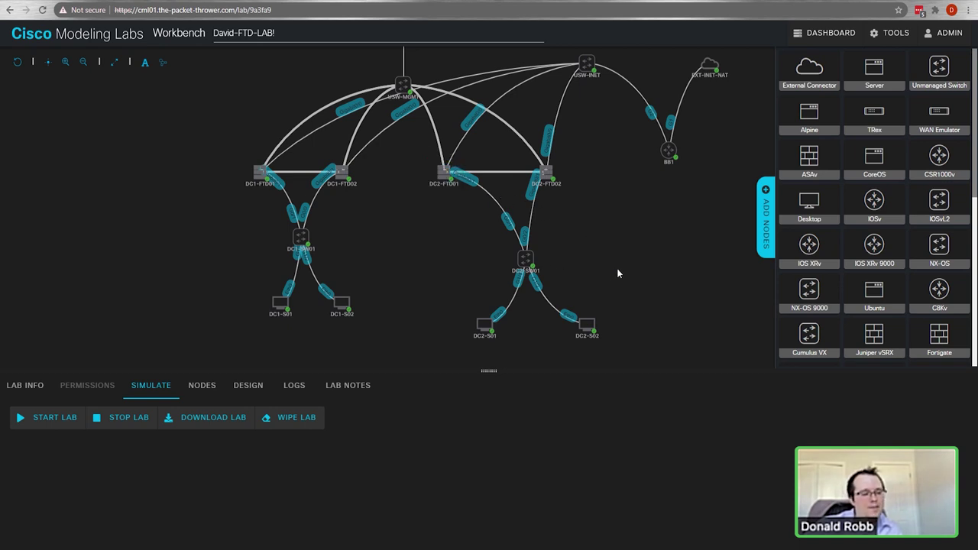
drag(653, 213, 609, 240)
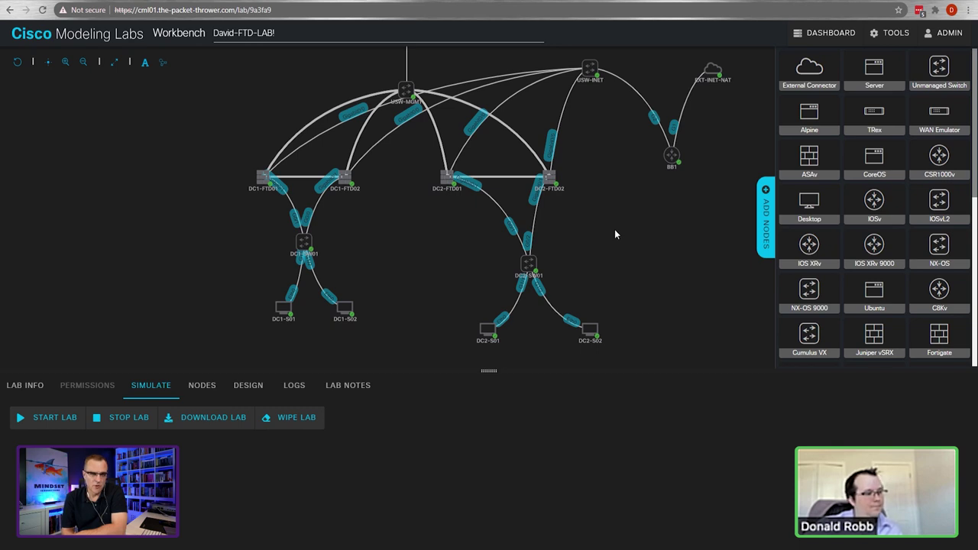
click(322, 1)
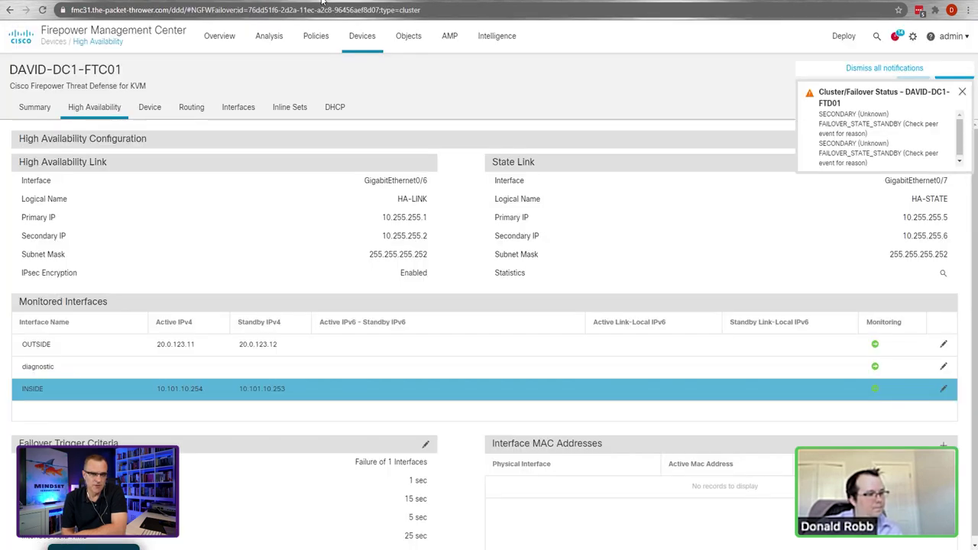
Step: Go to Devices > Device Management to view the device list
mouse_move(362, 36)
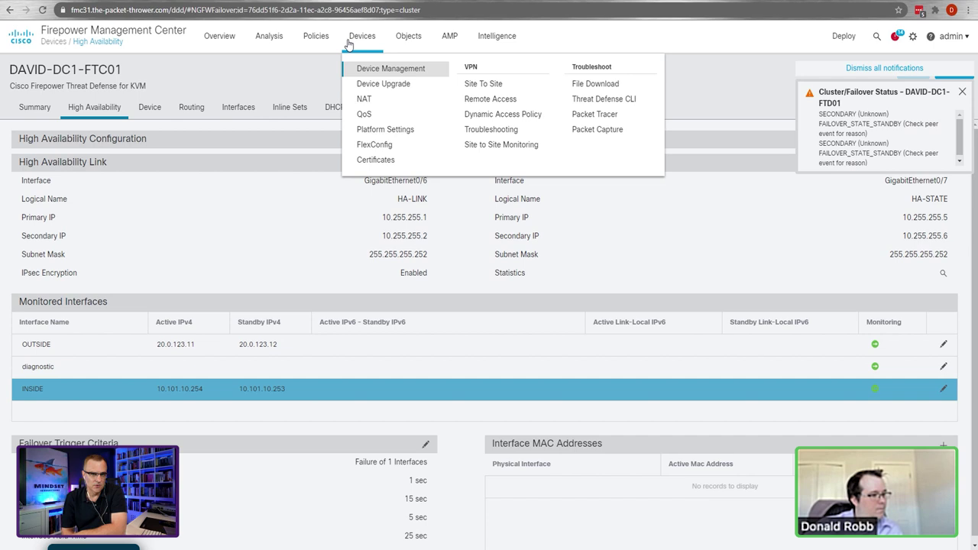
click(351, 68)
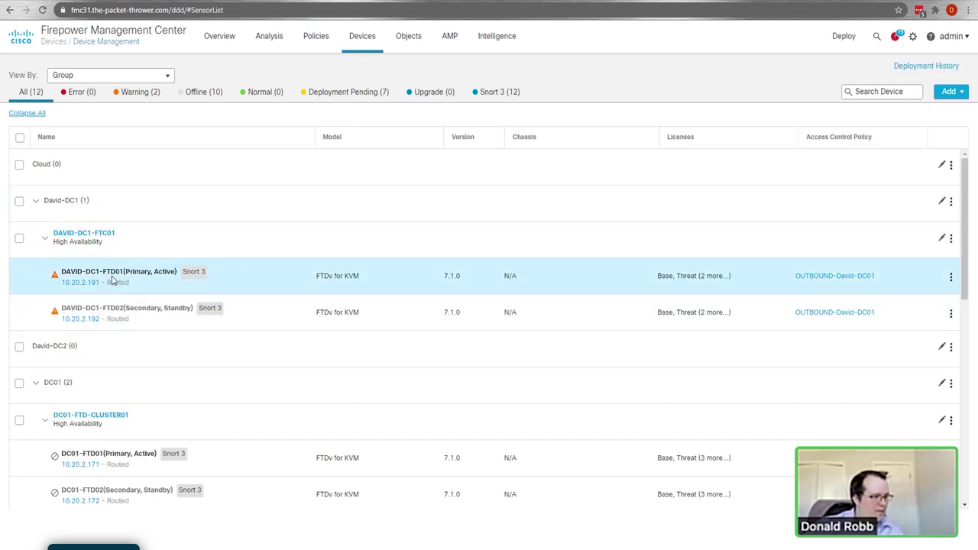
mouse_move(136, 290)
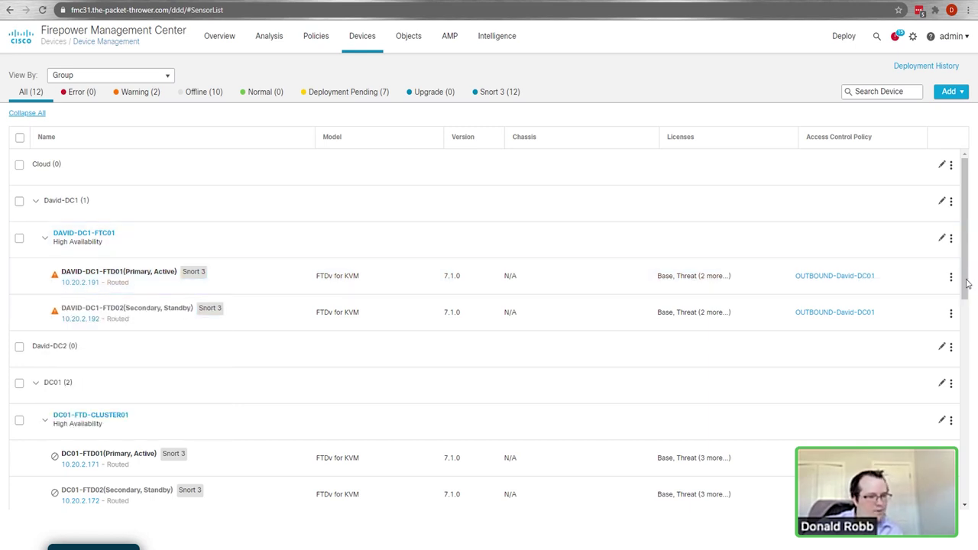
click(951, 242)
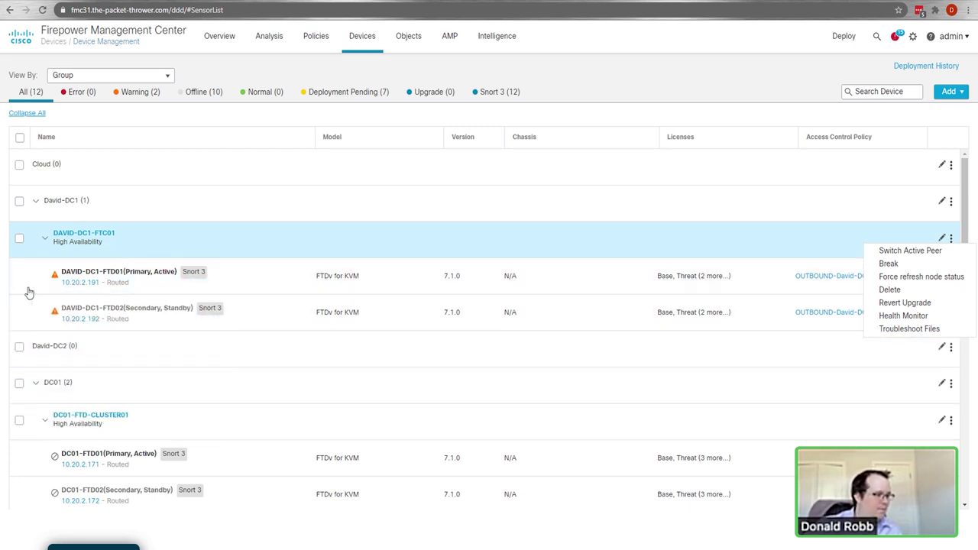
mouse_move(54, 274)
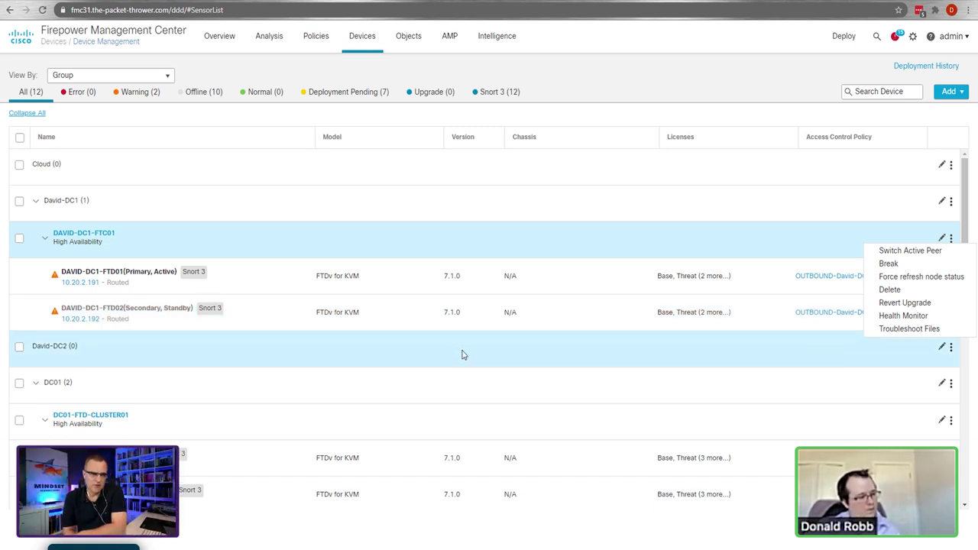
click(462, 355)
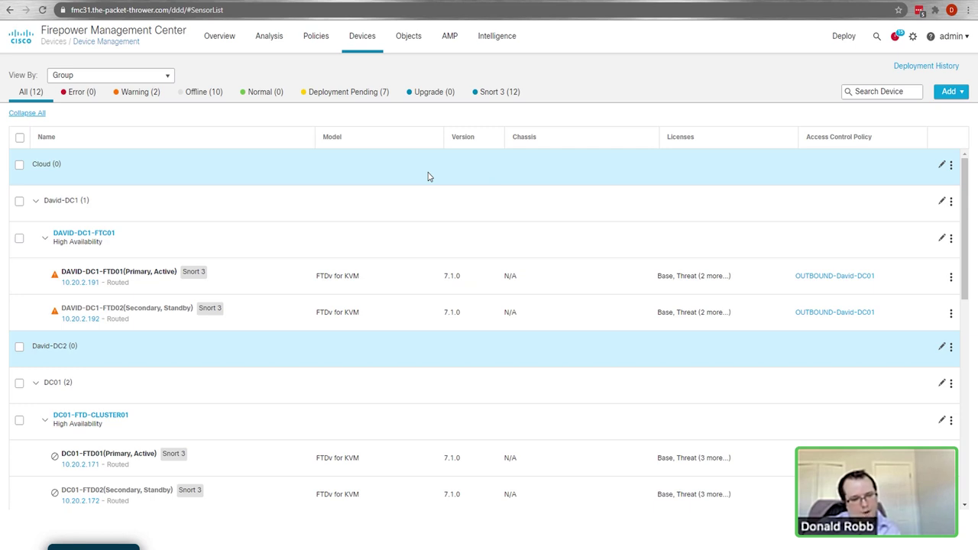
mouse_move(88, 281)
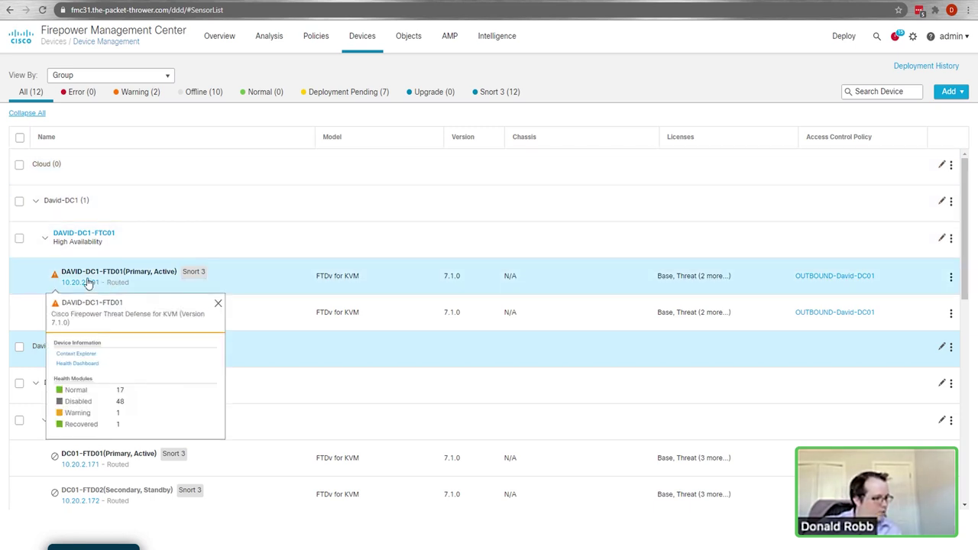